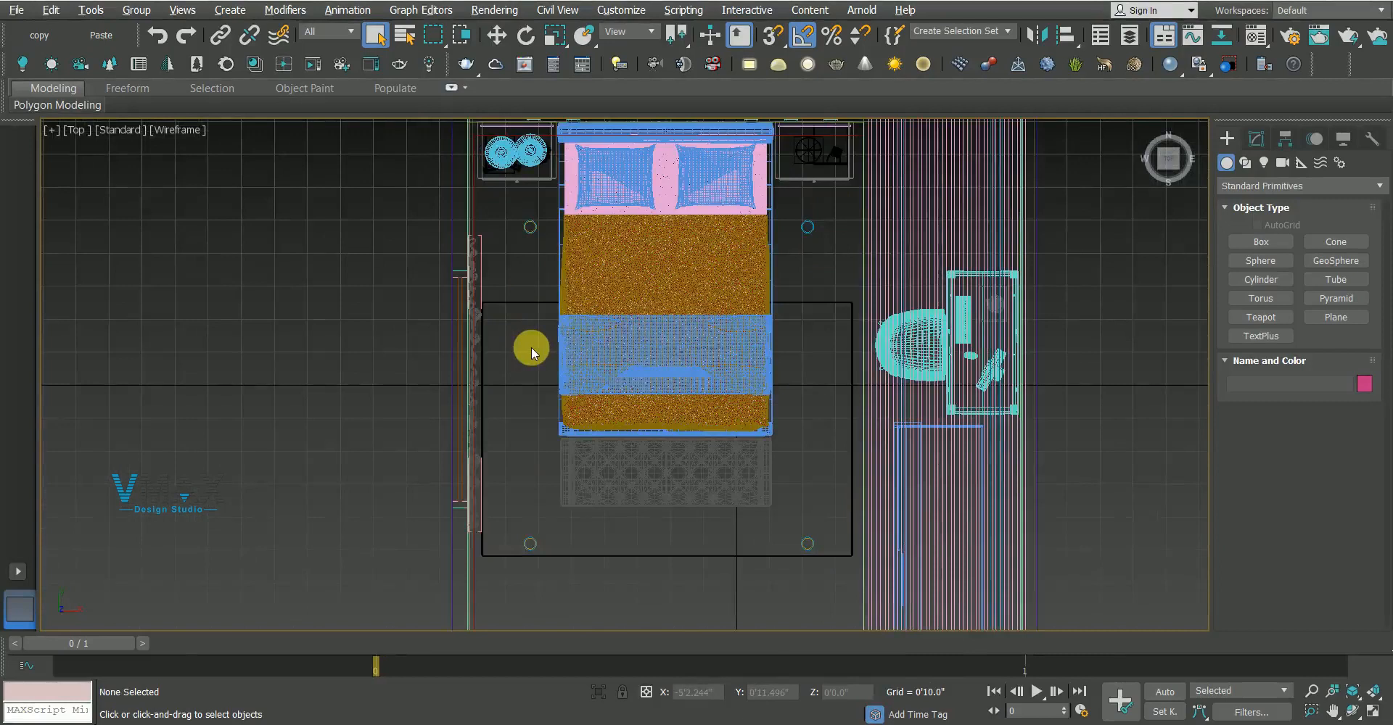
Unhide all hidden objects in the bedroom scene and return to the top view
{"action": "scroll", "coordinate": [660, 325], "scroll_direction": "down", "scroll_amount": 3}
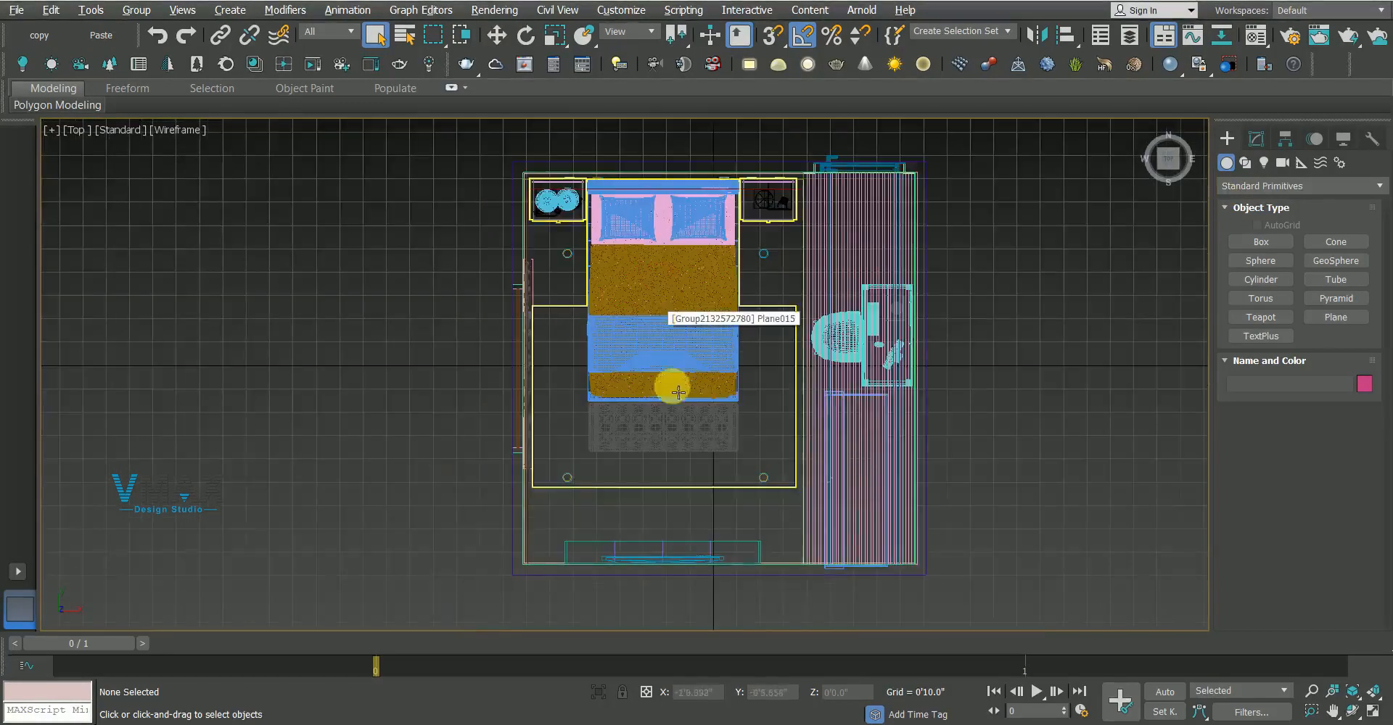
{"action": "middle_click_drag", "start_coordinate": [668, 386], "coordinate": [544, 382]}
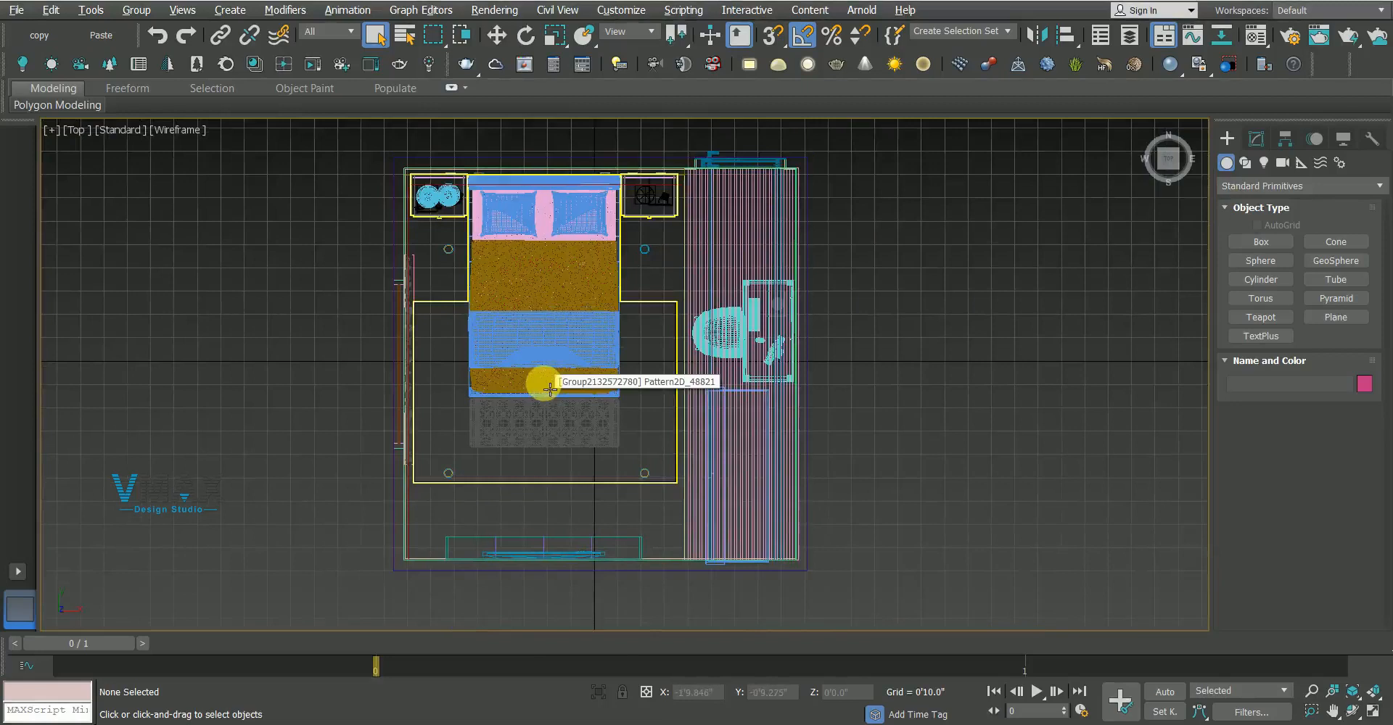
{"action": "key", "text": "p"}
{"action": "middle_click_drag", "start_coordinate": [541, 379], "coordinate": [624, 426], "text": "alt"}
{"action": "right_click", "coordinate": [624, 426]}
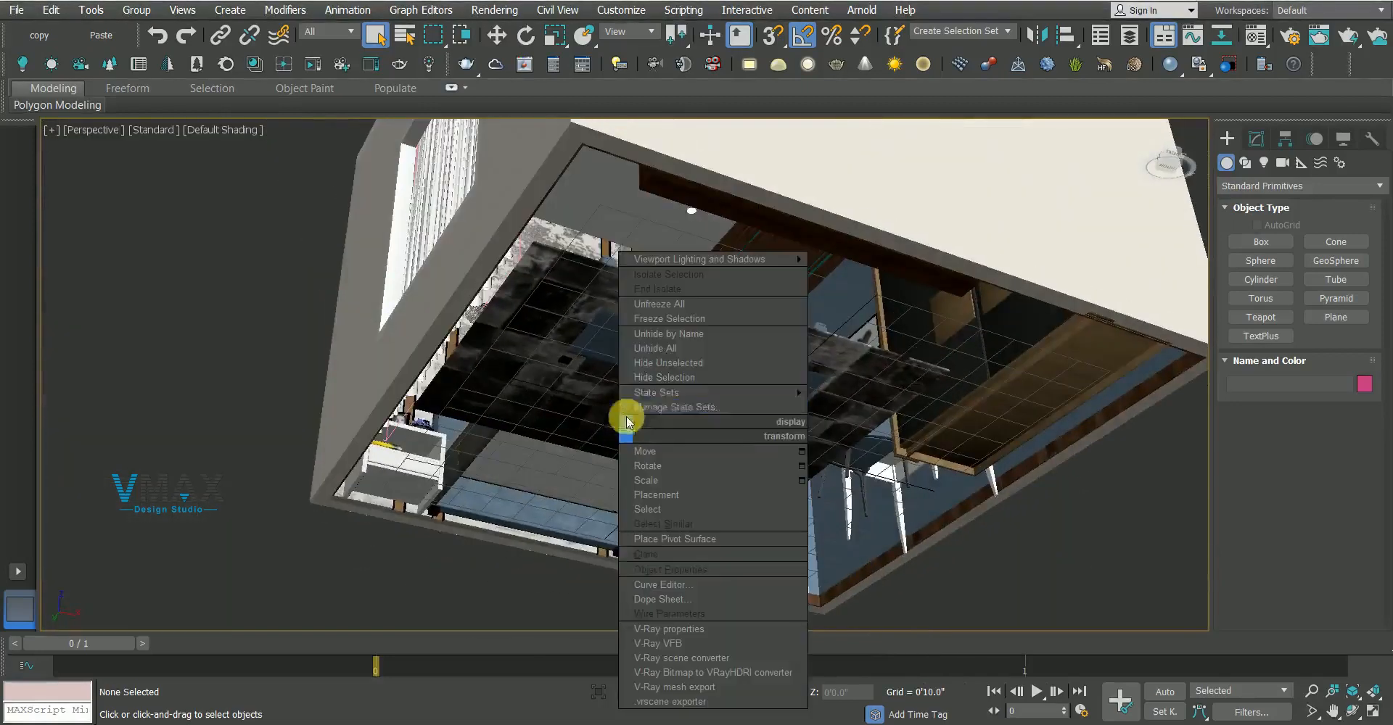
{"action": "left_click", "coordinate": [655, 348]}
{"action": "scroll", "coordinate": [578, 374], "scroll_direction": "down", "scroll_amount": 5}
{"action": "middle_click_drag", "start_coordinate": [578, 374], "coordinate": [585, 412], "text": "alt"}
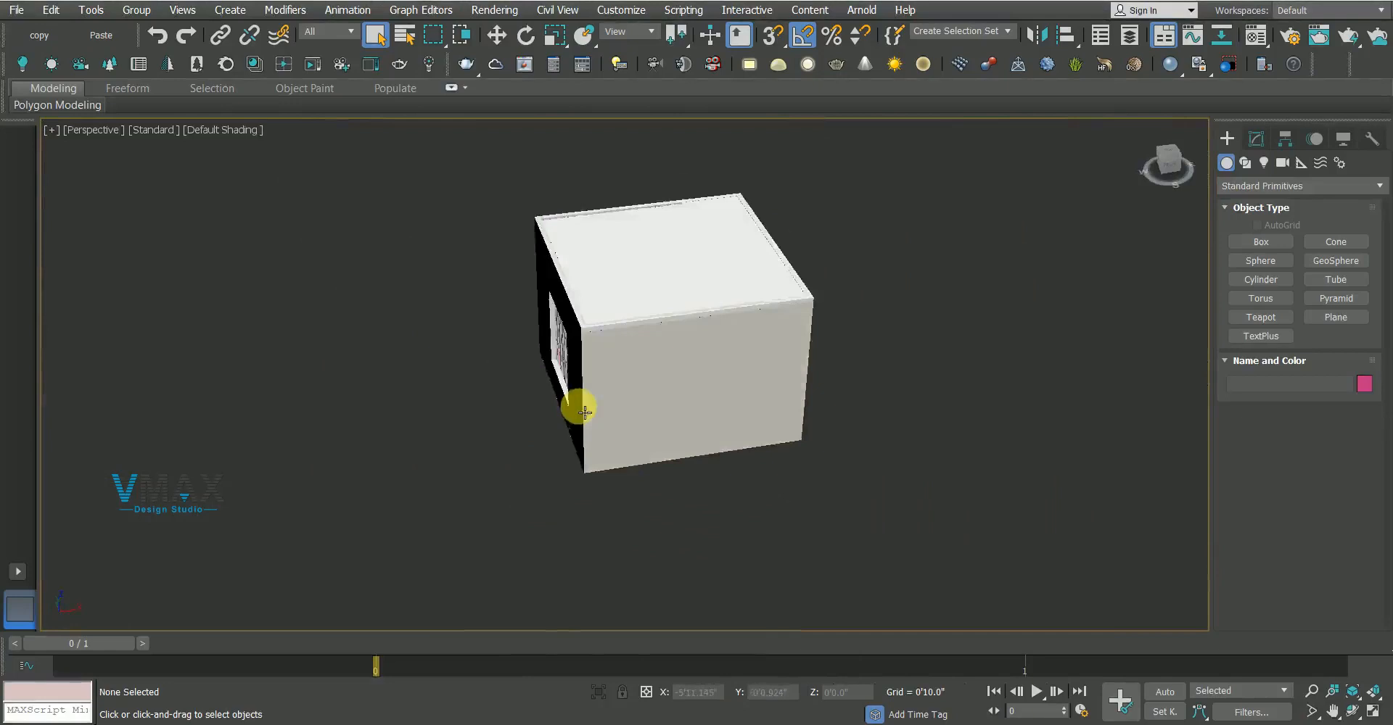
{"action": "key", "text": "t"}
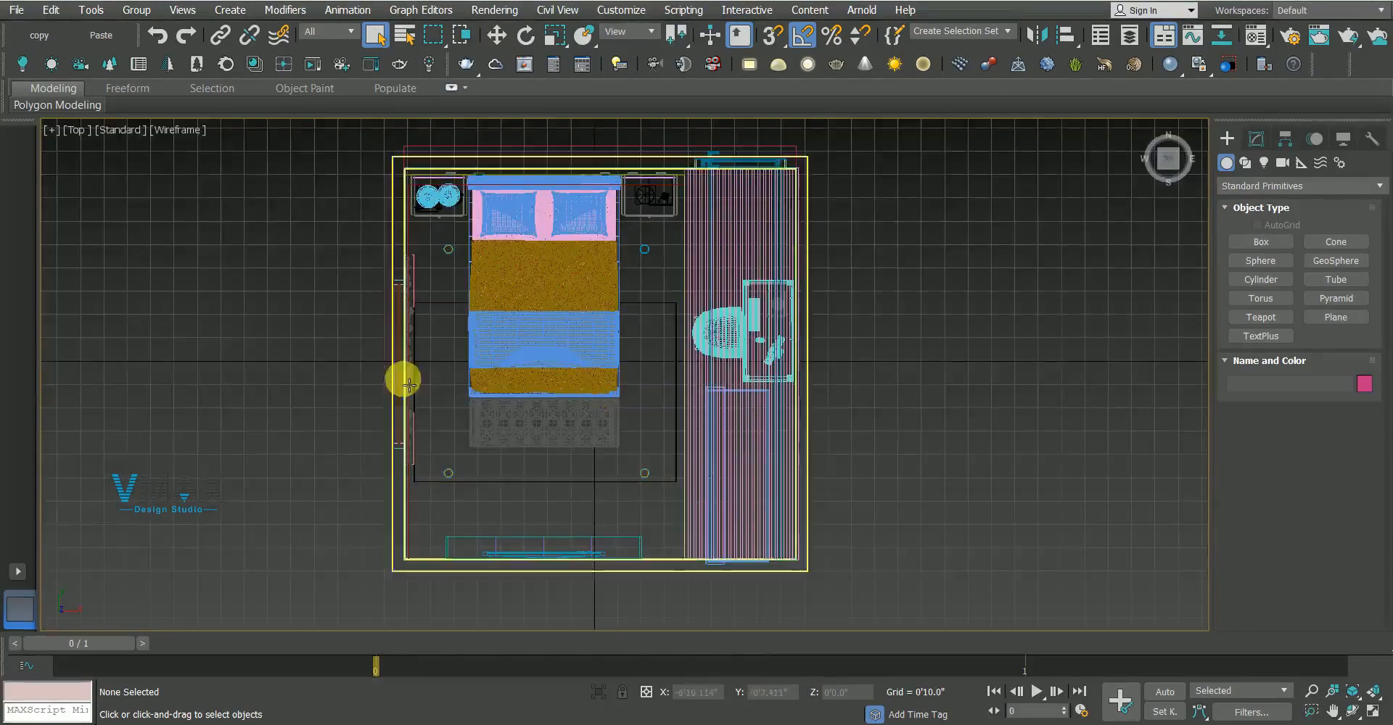
Create a VRaySun in the top view, placed outside the window-side wall and aimed at the bed
{"action": "left_click", "coordinate": [1263, 163]}
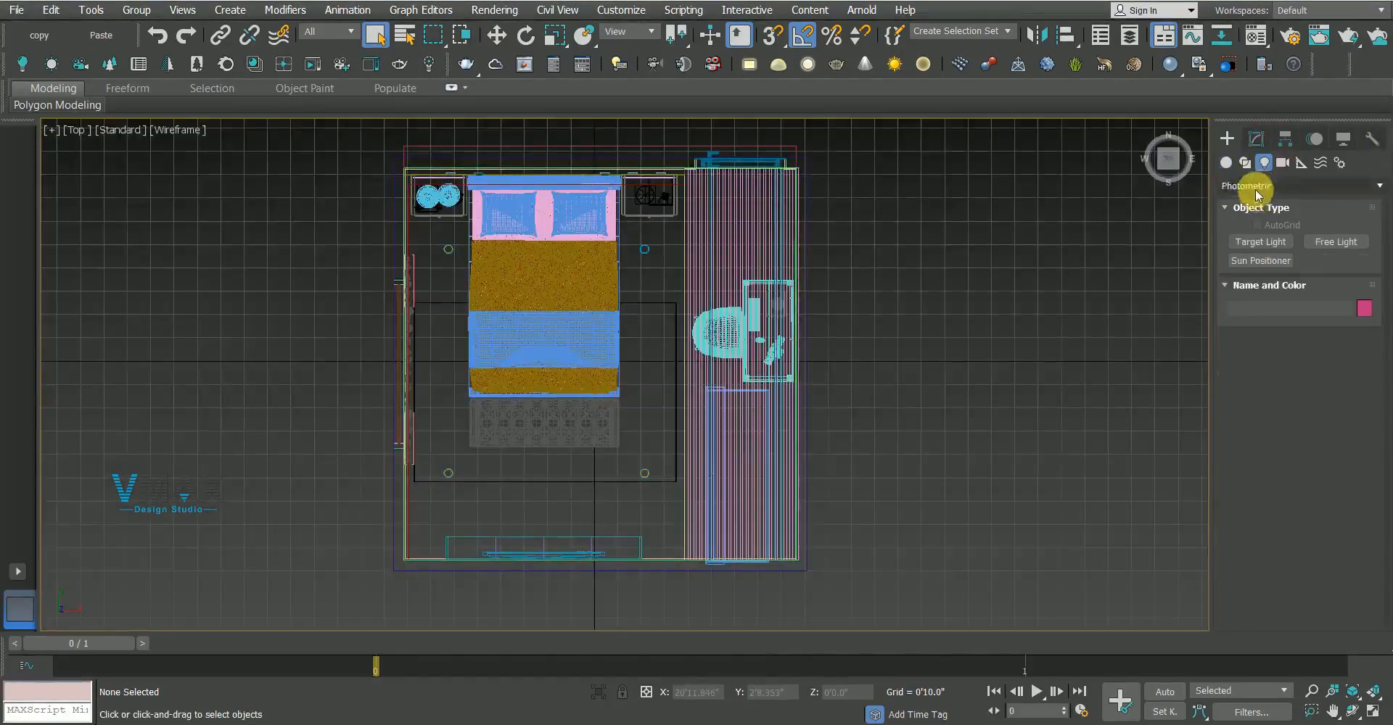
{"action": "left_click", "coordinate": [1257, 188]}
{"action": "left_click", "coordinate": [1246, 251]}
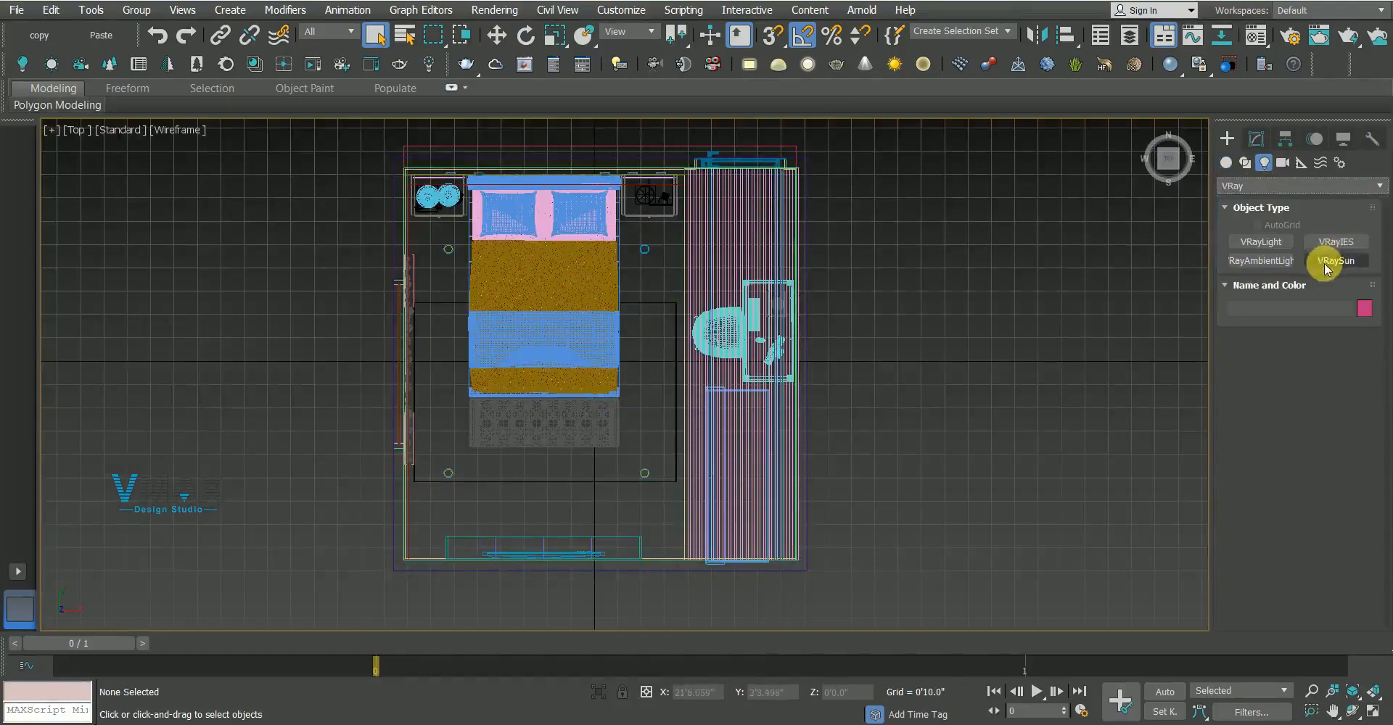
{"action": "left_click", "coordinate": [1328, 262]}
{"action": "scroll", "coordinate": [472, 341], "scroll_direction": "down", "scroll_amount": 2}
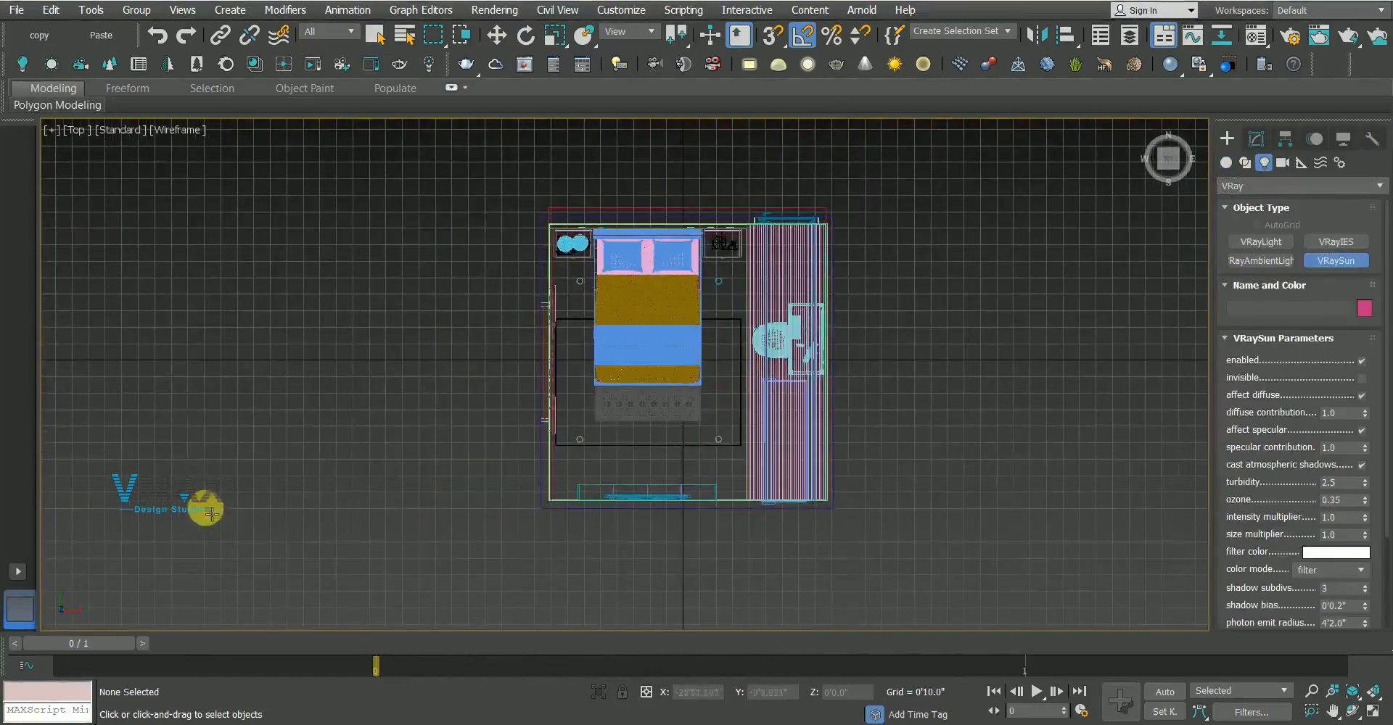
{"action": "left_click_drag", "start_coordinate": [159, 512], "coordinate": [645, 340]}
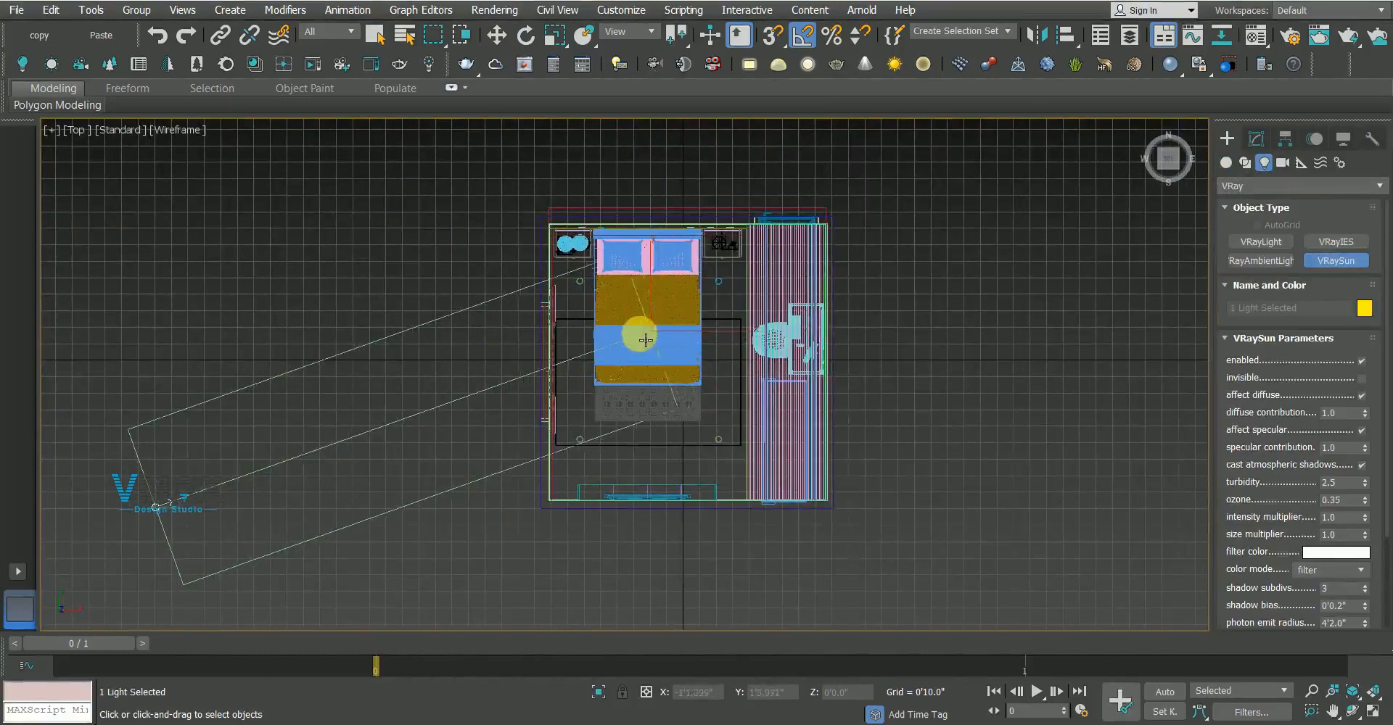
{"action": "left_click", "coordinate": [733, 416]}
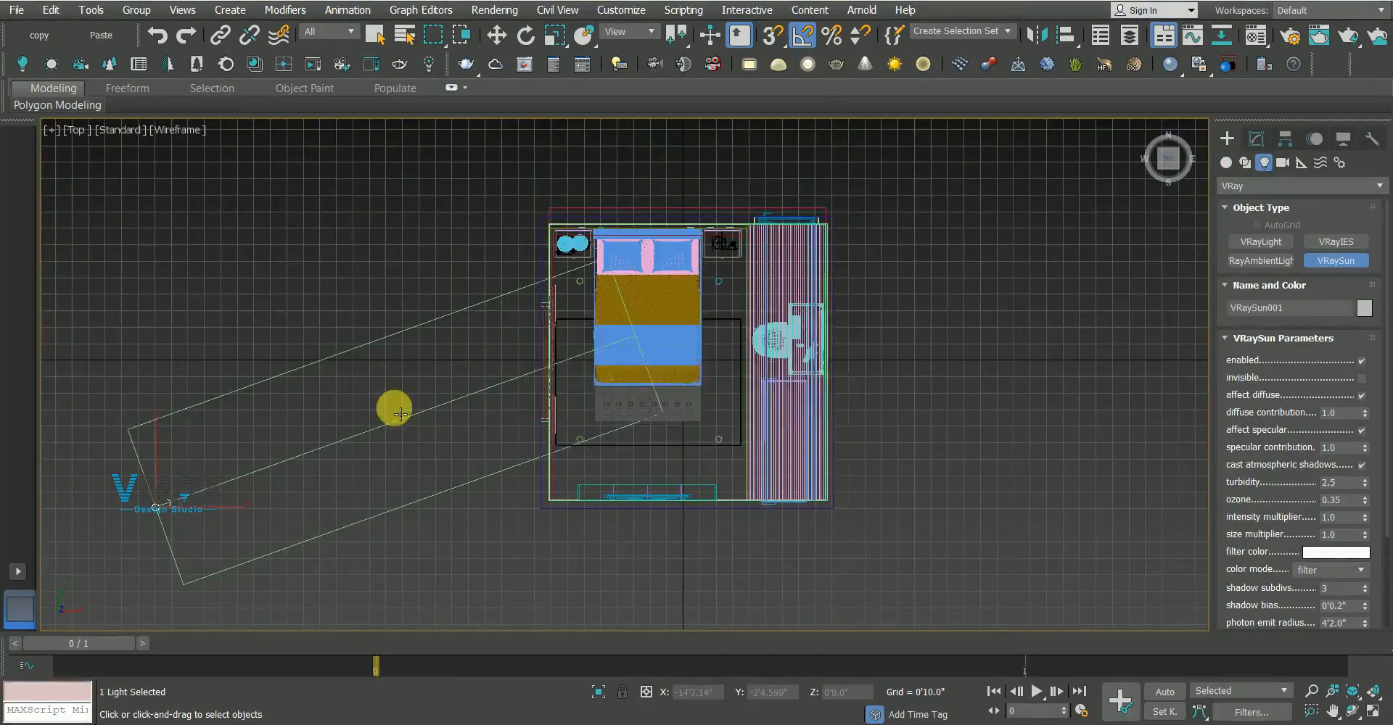
Raise the sun in the left view to about Z 11'9" and shift it to about Y -22'11"
{"action": "middle_click_drag", "start_coordinate": [394, 405], "coordinate": [328, 393]}
{"action": "key", "text": "l"}
{"action": "key", "text": "w"}
{"action": "scroll", "coordinate": [554, 333], "scroll_direction": "down", "scroll_amount": 3}
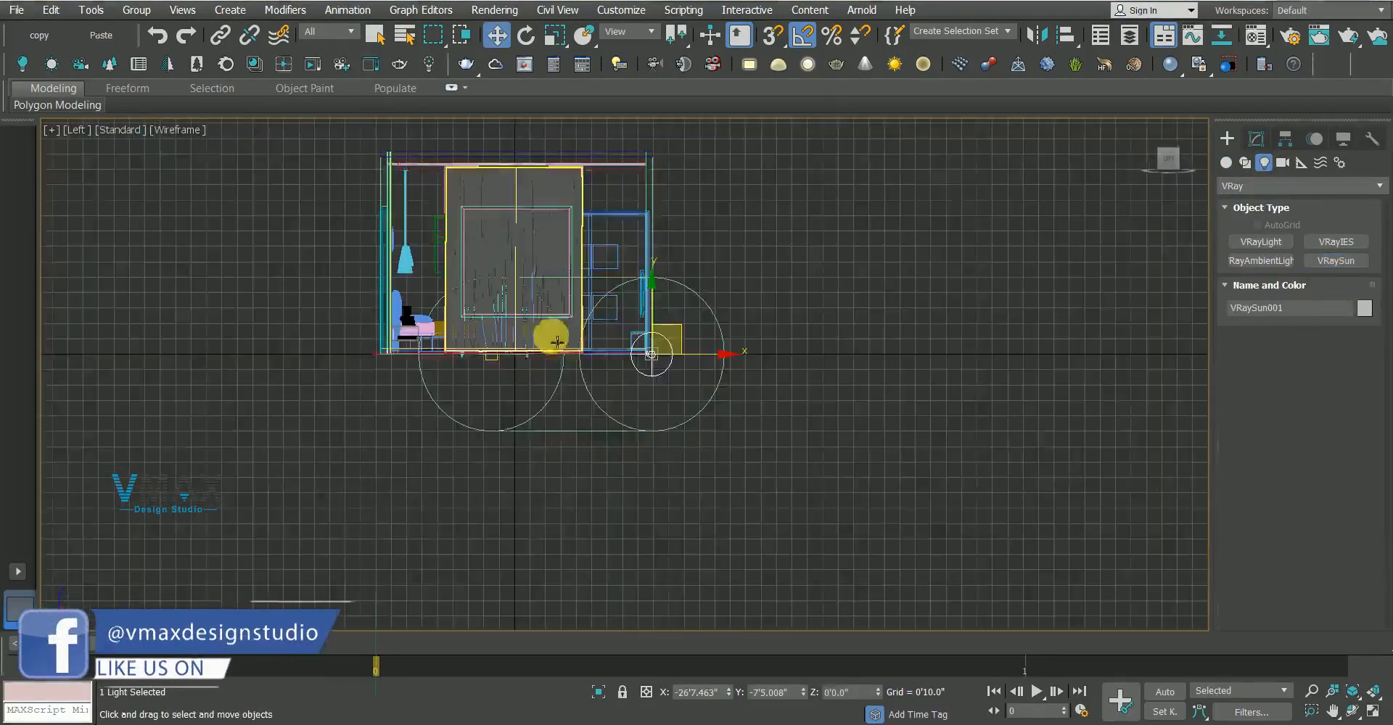
{"action": "left_click_drag", "start_coordinate": [665, 419], "coordinate": [877, 155]}
{"action": "left_click", "coordinate": [885, 383]}
{"action": "key", "text": "t"}
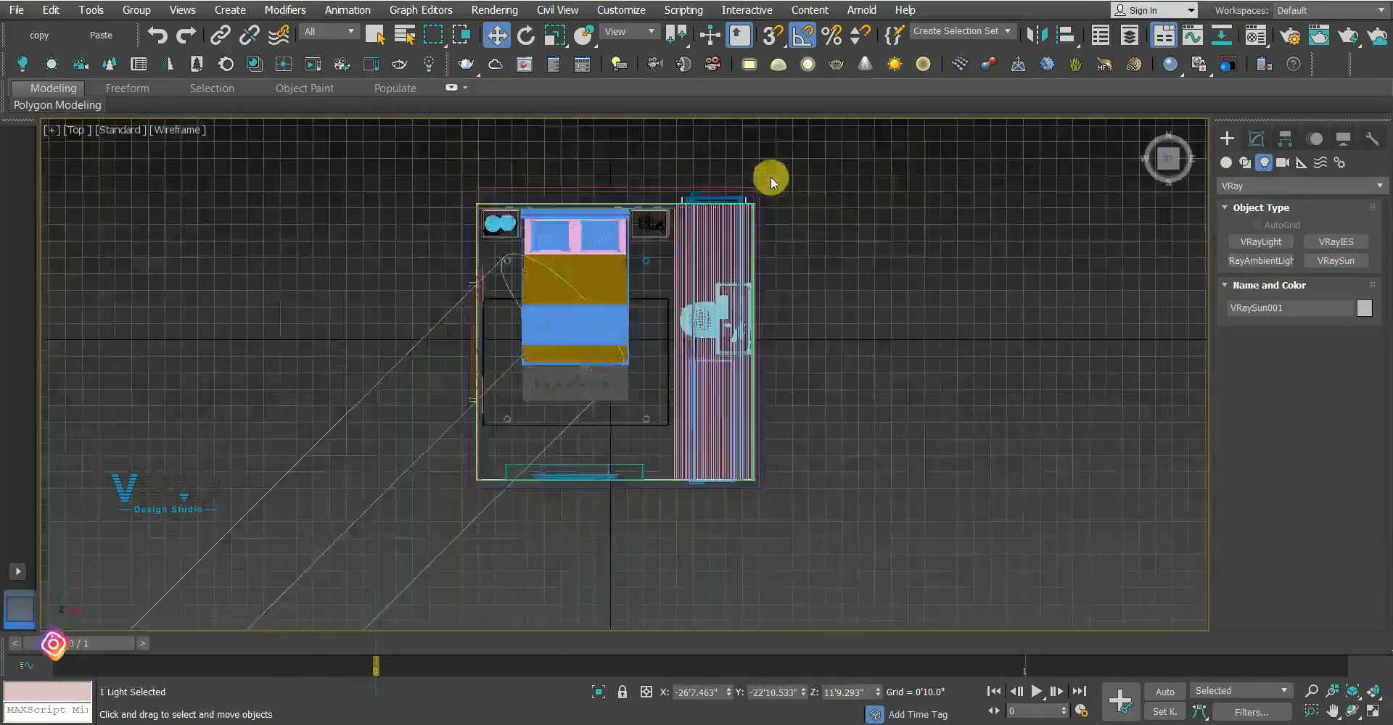
Move the sun in the top view to about Y -5'8", undoing a further trial shift in the left view
{"action": "scroll", "coordinate": [770, 178], "scroll_direction": "down", "scroll_amount": 2}
{"action": "middle_click_drag", "start_coordinate": [585, 288], "coordinate": [750, 227]}
{"action": "scroll", "coordinate": [747, 254], "scroll_direction": "down", "scroll_amount": 2}
{"action": "left_click_drag", "start_coordinate": [556, 403], "coordinate": [535, 241]}
{"action": "key", "text": "l"}
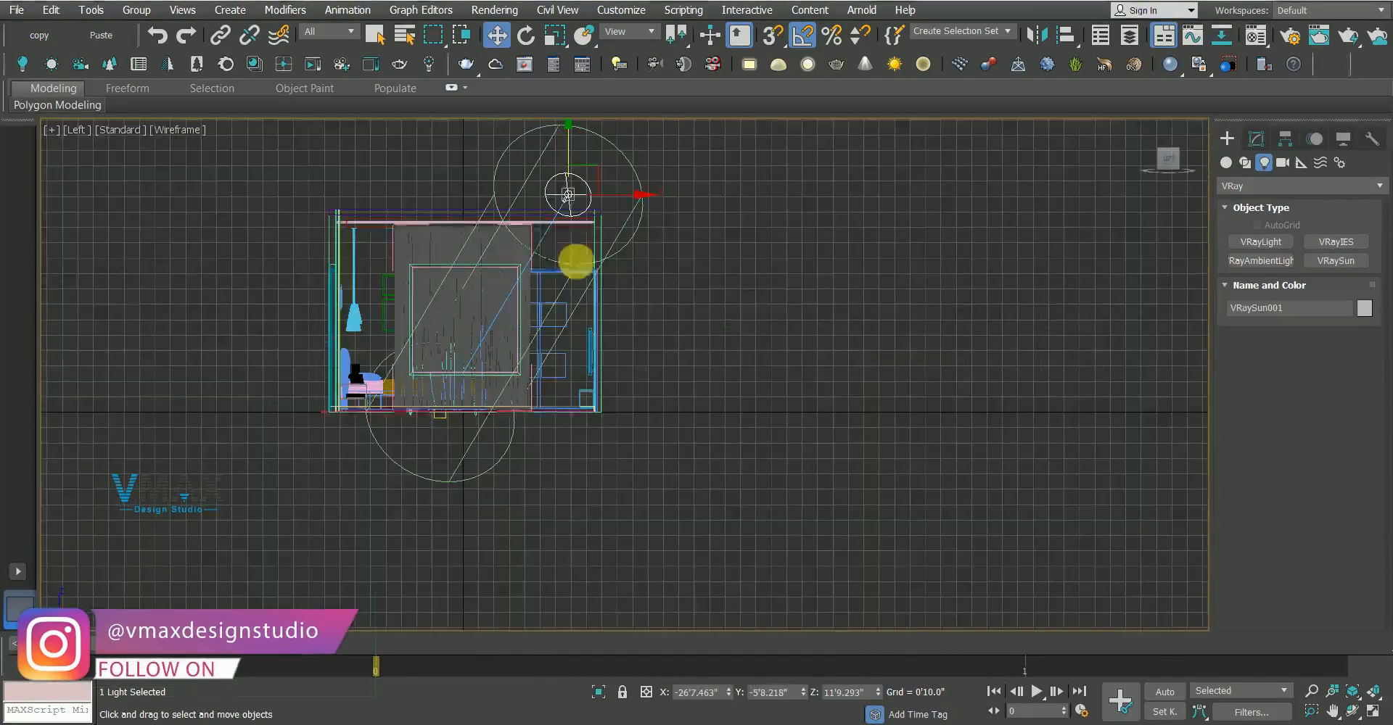
{"action": "left_click_drag", "start_coordinate": [653, 194], "coordinate": [841, 209]}
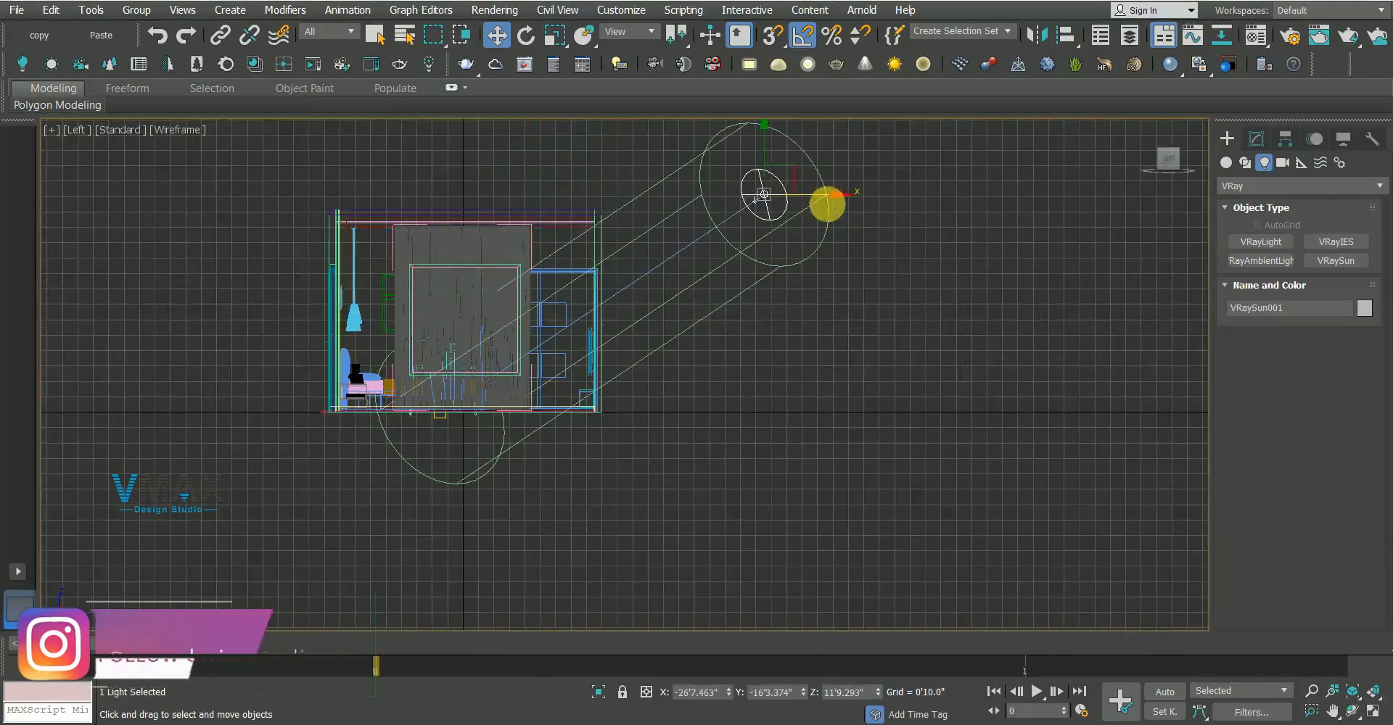
{"action": "key", "text": "ctrl+z"}
Move the sun in the front view to about X -44'6", Z 21'8", and raise its target slightly
{"action": "key", "text": "f"}
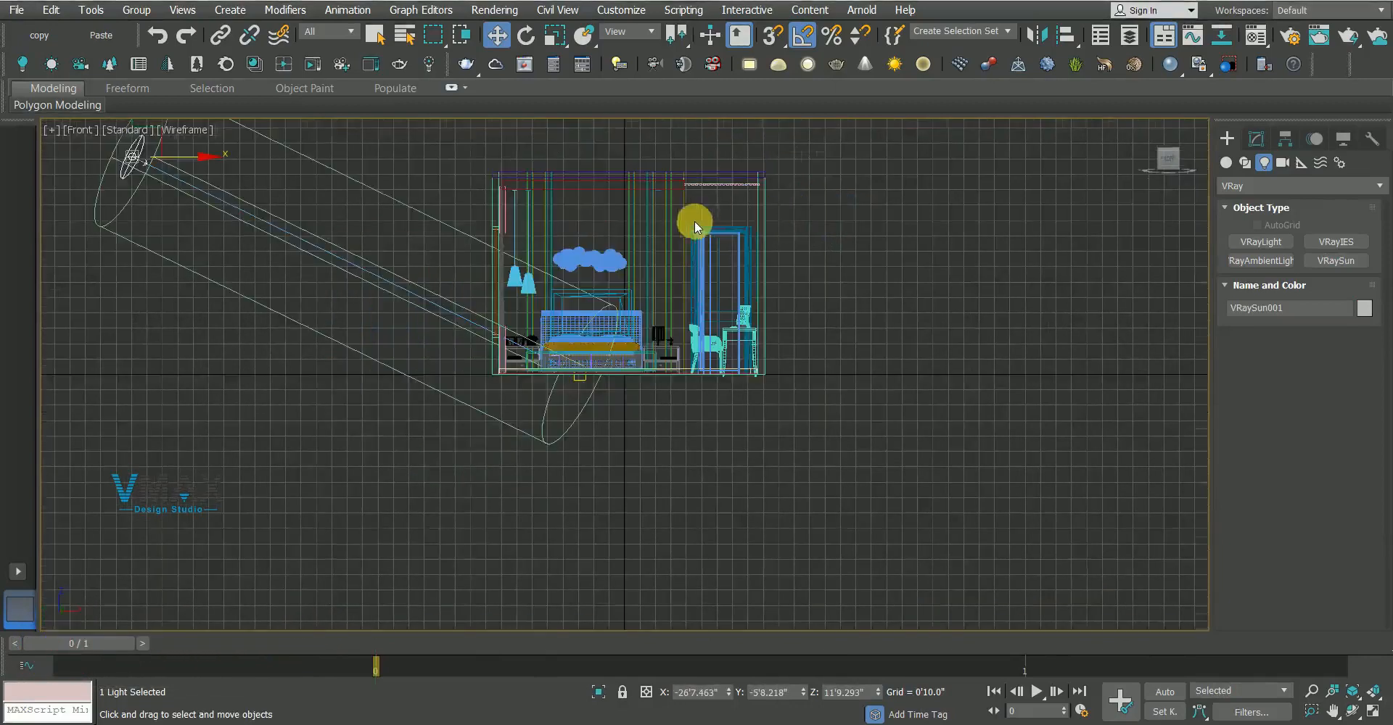
{"action": "scroll", "coordinate": [565, 247], "scroll_direction": "down", "scroll_amount": 3}
{"action": "left_click_drag", "start_coordinate": [487, 219], "coordinate": [392, 178]}
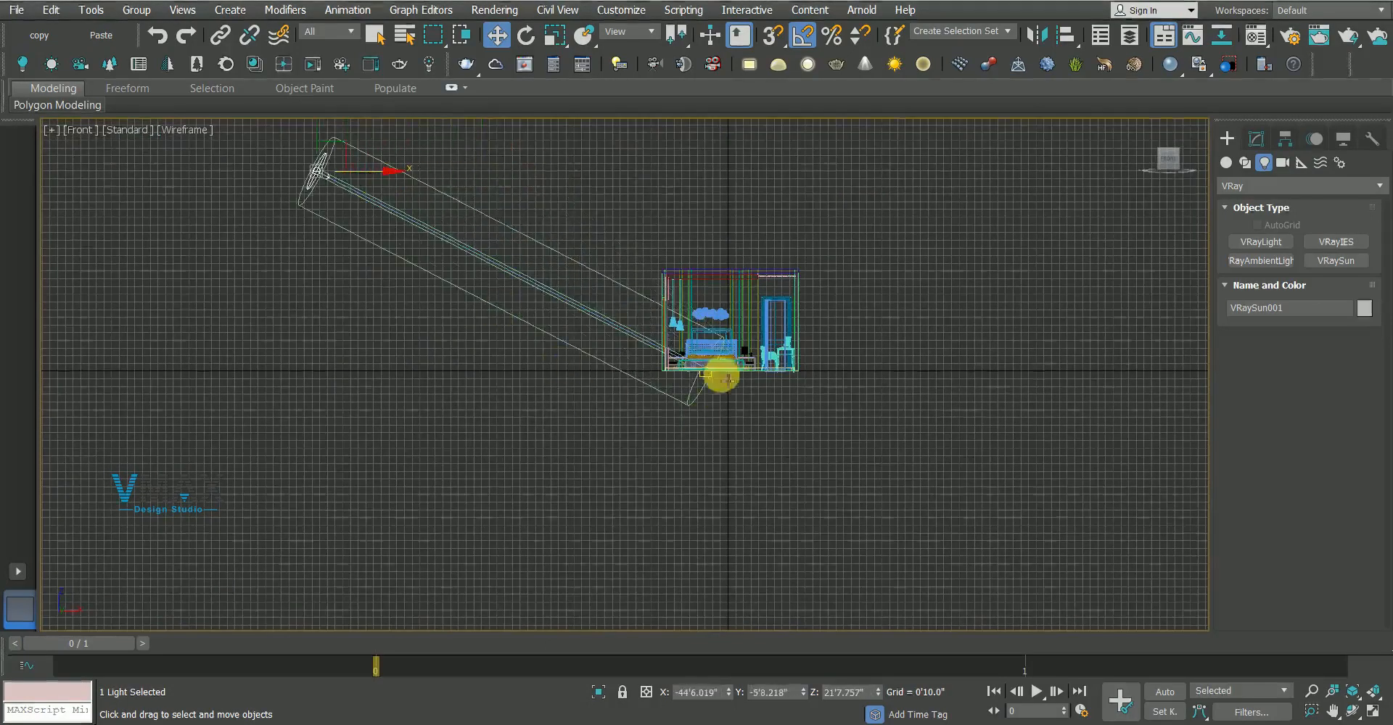
{"action": "left_click_drag", "start_coordinate": [709, 385], "coordinate": [712, 328]}
Set the sun's turbidity to 3.0, intensity multiplier to 0.005 and size multiplier to 5.0
{"action": "key", "text": "q"}
{"action": "left_click", "coordinate": [317, 167]}
{"action": "left_click", "coordinate": [1259, 140]}
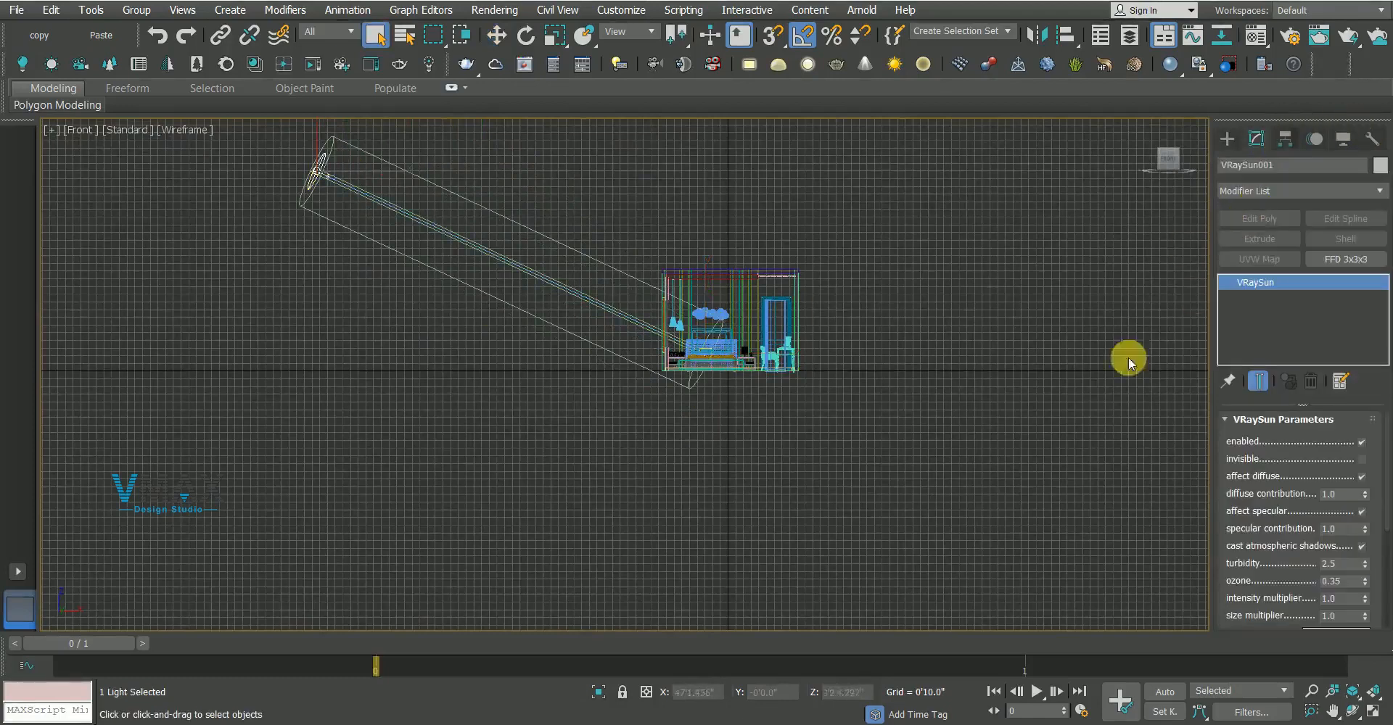
{"action": "left_click_drag", "start_coordinate": [1296, 557], "coordinate": [1279, 485]}
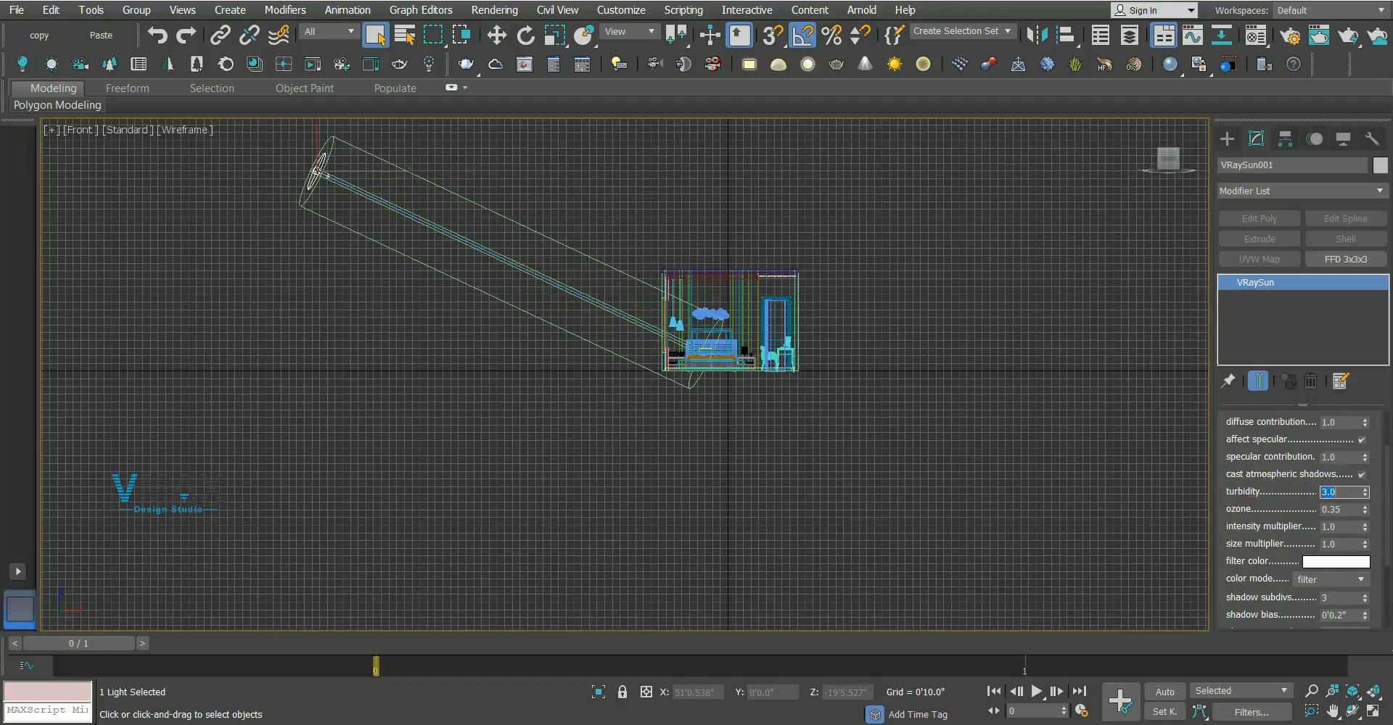
{"action": "left_click", "coordinate": [1348, 528]}
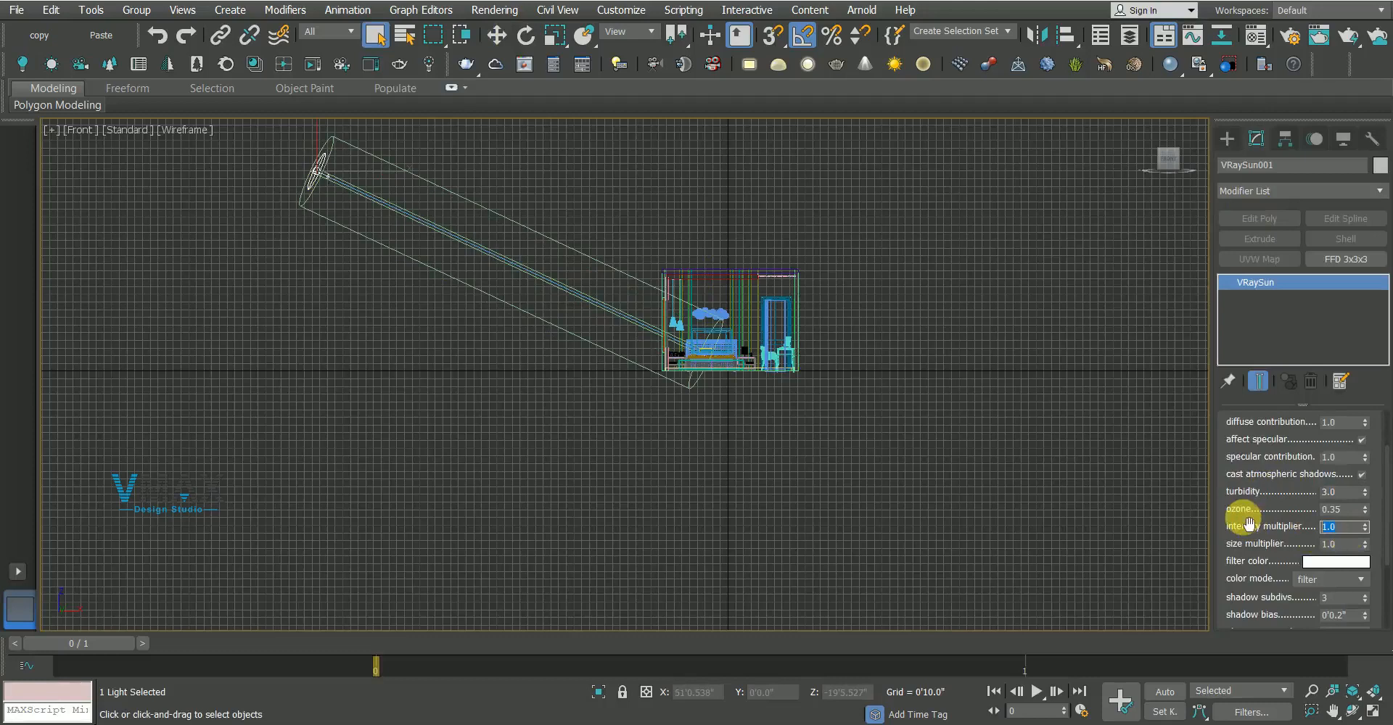
{"action": "type", "text": "0.005"}
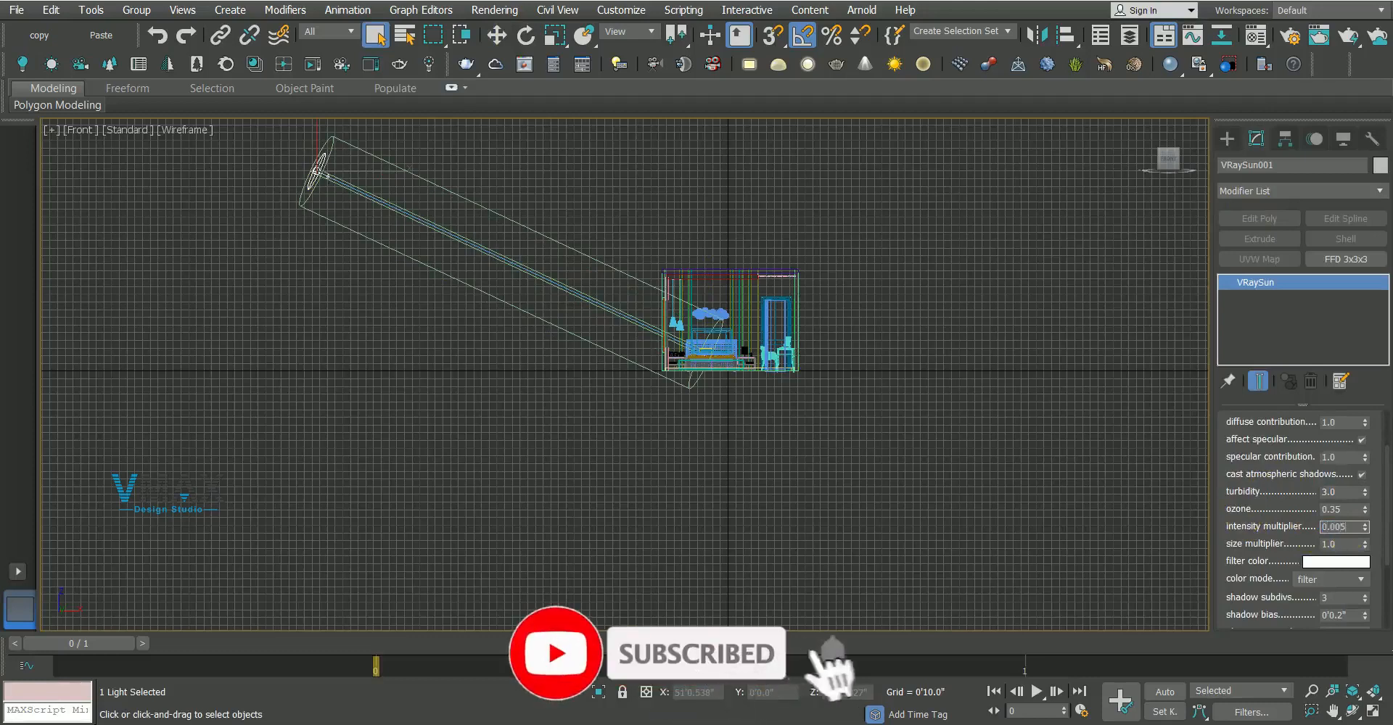
{"action": "key", "text": "Return"}
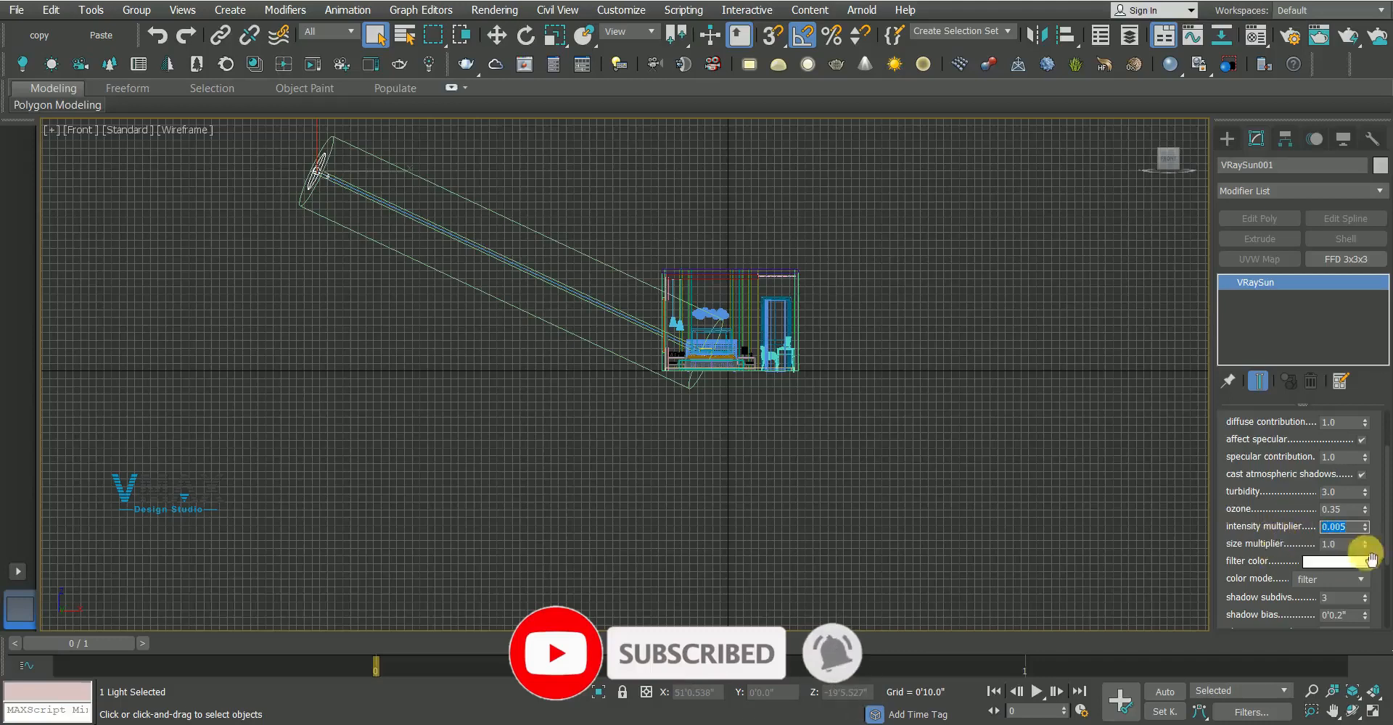
{"action": "key", "text": "Tab"}
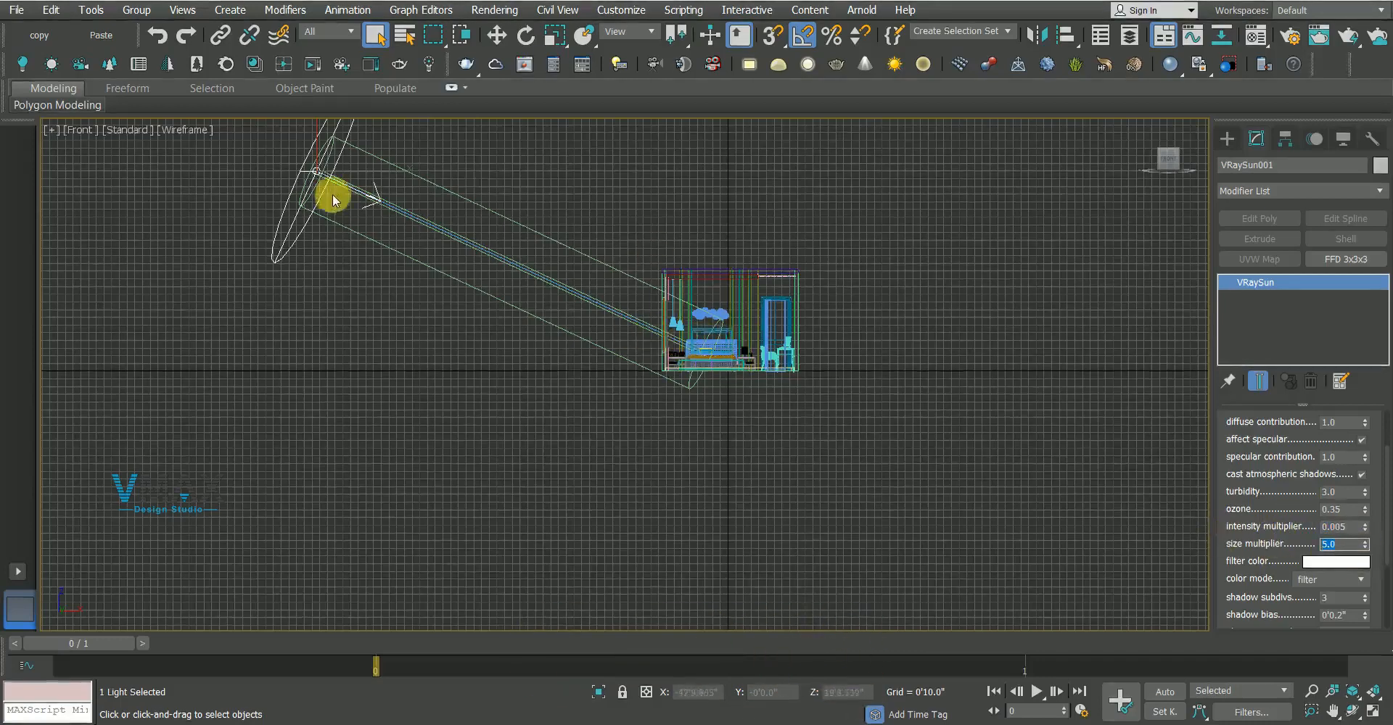
Shift the enlarged sun sideways in the perspective view to about Y -12'6"
{"action": "middle_click_drag", "start_coordinate": [405, 228], "coordinate": [435, 267]}
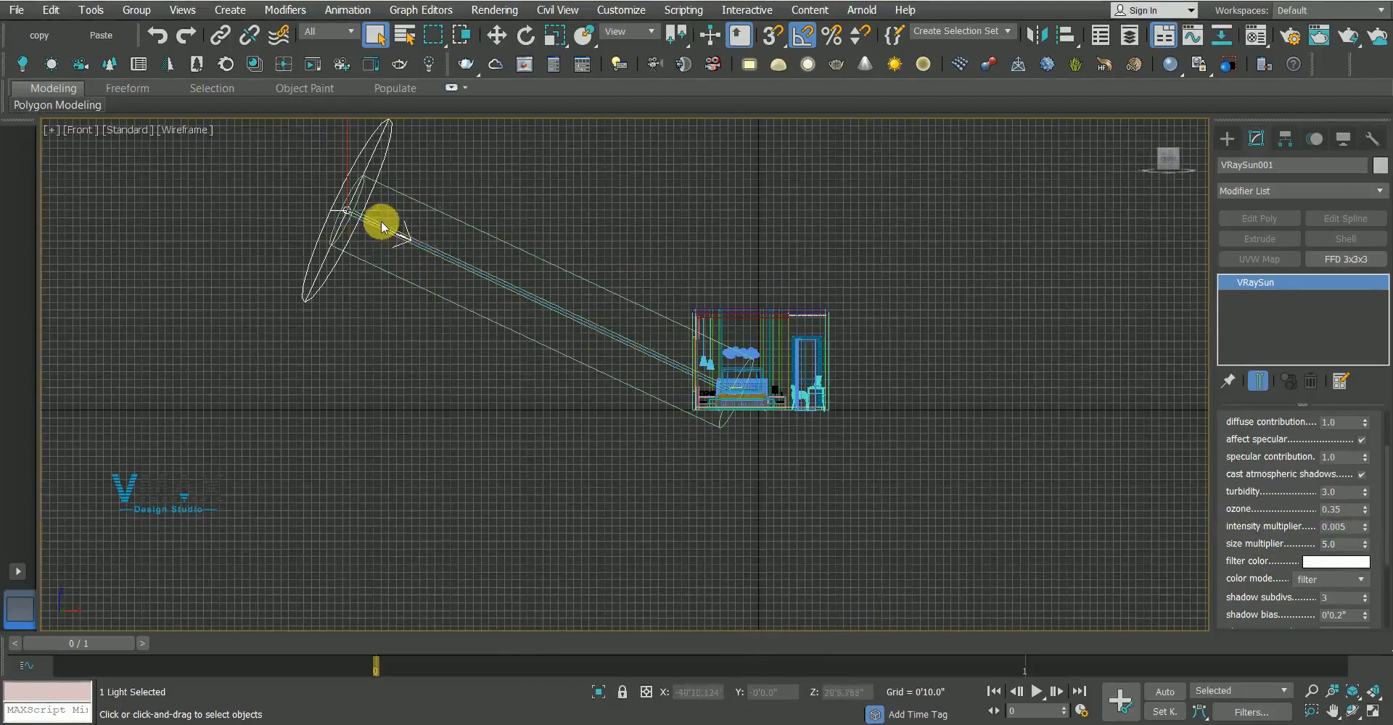
{"action": "middle_click_drag", "start_coordinate": [382, 222], "coordinate": [379, 255]}
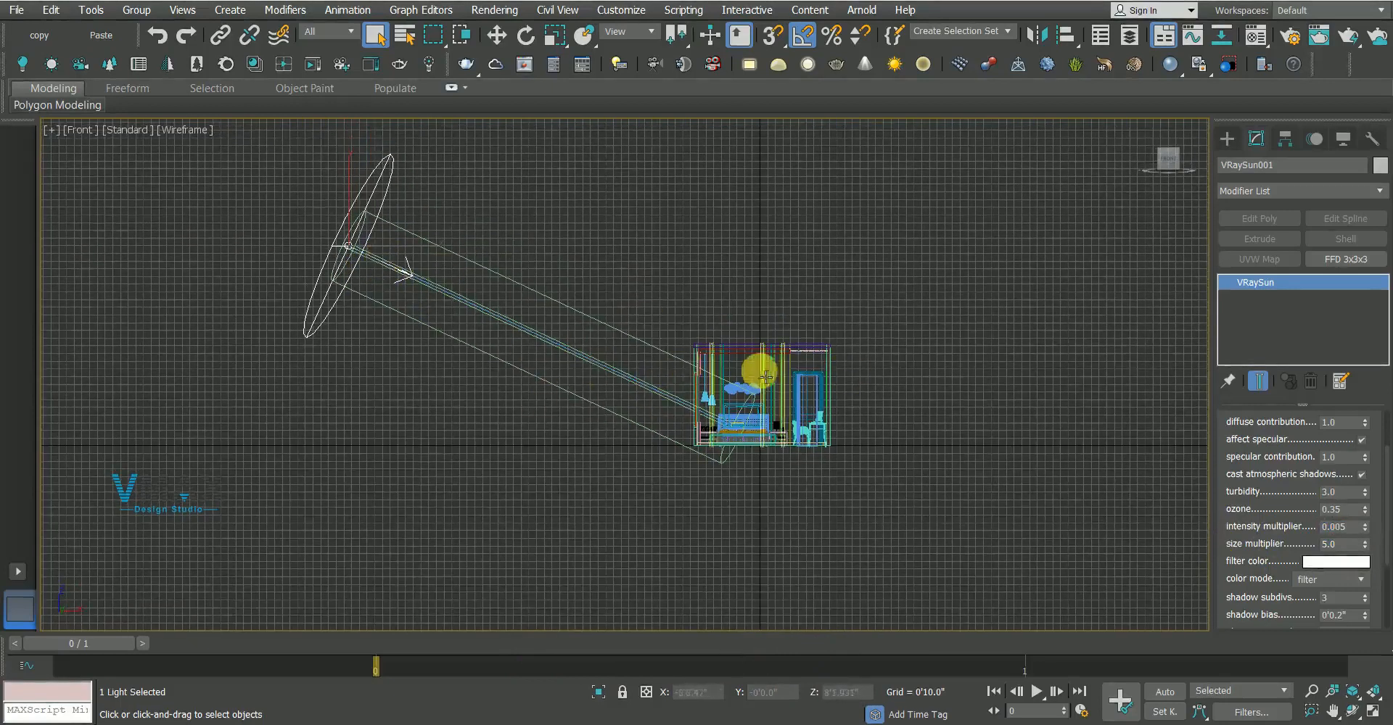
{"action": "scroll", "coordinate": [470, 311], "scroll_direction": "up", "scroll_amount": 3}
{"action": "scroll", "coordinate": [471, 311], "scroll_direction": "down", "scroll_amount": 5}
{"action": "key", "text": "p"}
{"action": "scroll", "coordinate": [473, 309], "scroll_direction": "down", "scroll_amount": 3}
{"action": "mouse_move", "coordinate": [473, 308]}
{"action": "middle_mouse_down", "text": "alt"}
{"action": "mouse_move", "coordinate": [617, 356]}
{"action": "mouse_move", "coordinate": [531, 324]}
{"action": "mouse_move", "coordinate": [647, 314]}
{"action": "middle_mouse_up", "text": "alt"}
{"action": "key", "text": "w"}
{"action": "left_click_drag", "start_coordinate": [581, 379], "coordinate": [671, 381]}
{"action": "middle_click_drag", "start_coordinate": [671, 381], "coordinate": [590, 391], "text": "alt"}
Create a V-Ray physical camera in the top view, outside the wall facing the bed and targeting the headboard end, about 21'3" away
{"action": "key", "text": "t"}
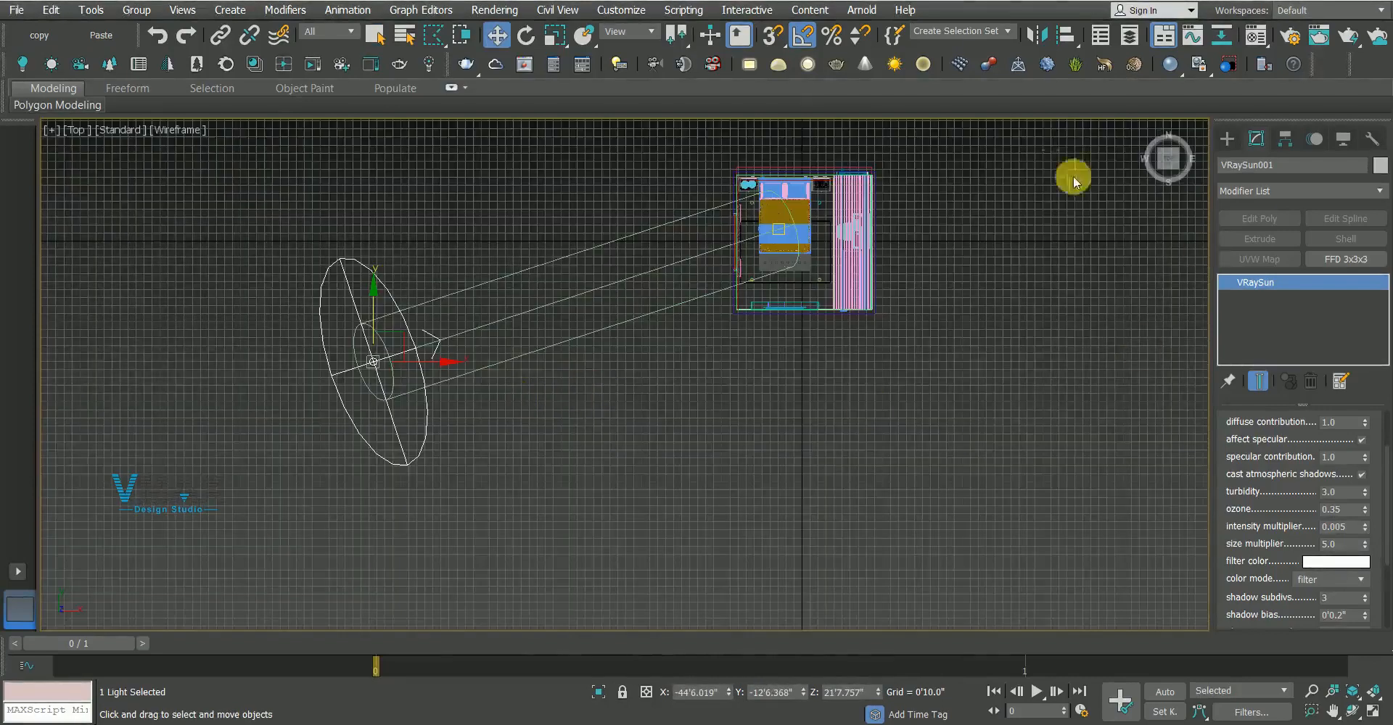
{"action": "left_click", "coordinate": [1226, 139]}
{"action": "left_click", "coordinate": [1282, 163]}
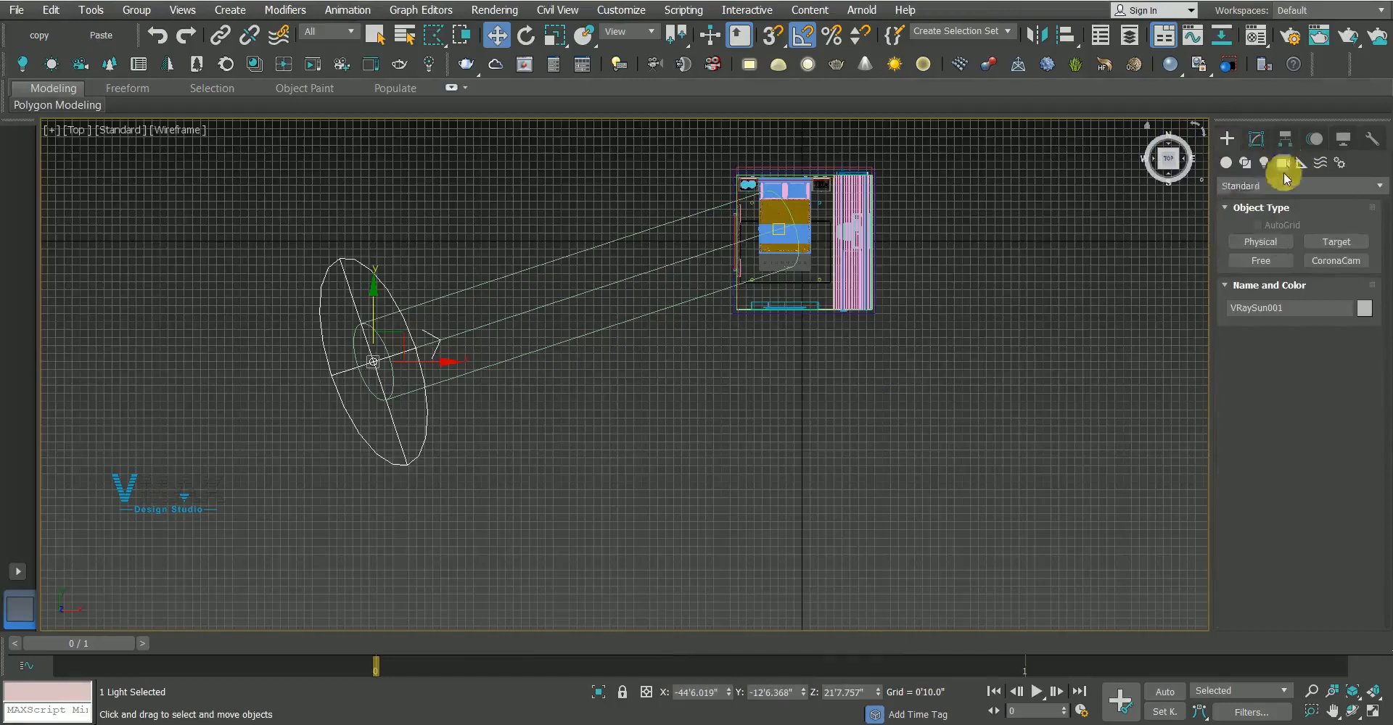
{"action": "left_click", "coordinate": [1284, 186]}
{"action": "left_click", "coordinate": [1243, 197]}
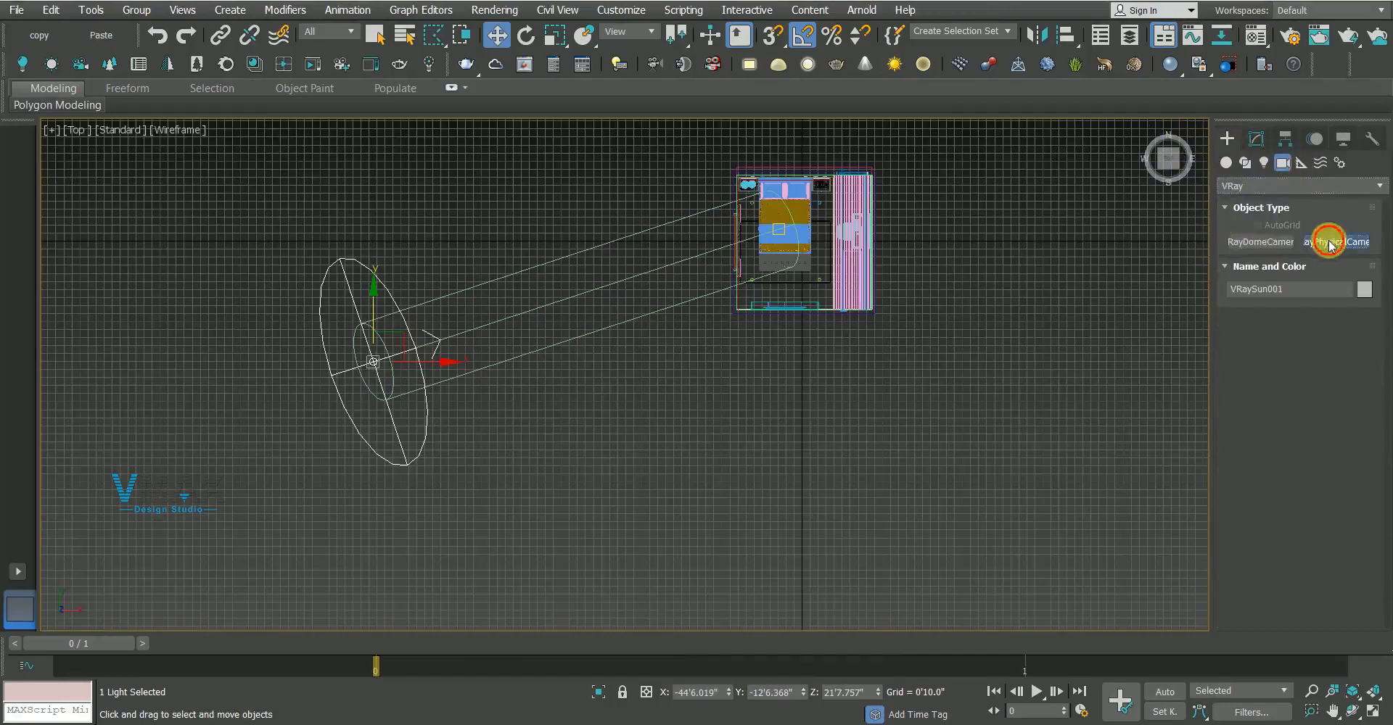
{"action": "left_click", "coordinate": [1330, 244]}
{"action": "middle_click_drag", "start_coordinate": [758, 336], "coordinate": [572, 486]}
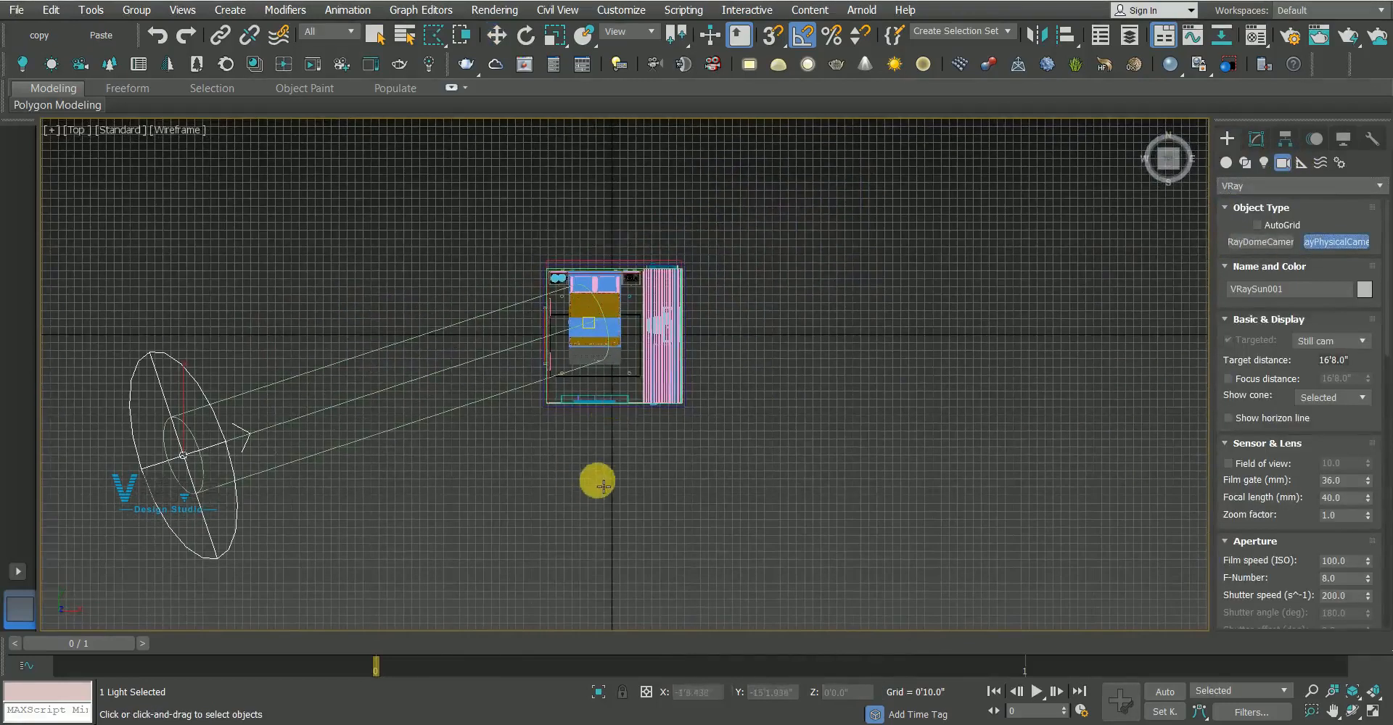
{"action": "left_click_drag", "start_coordinate": [595, 486], "coordinate": [599, 282]}
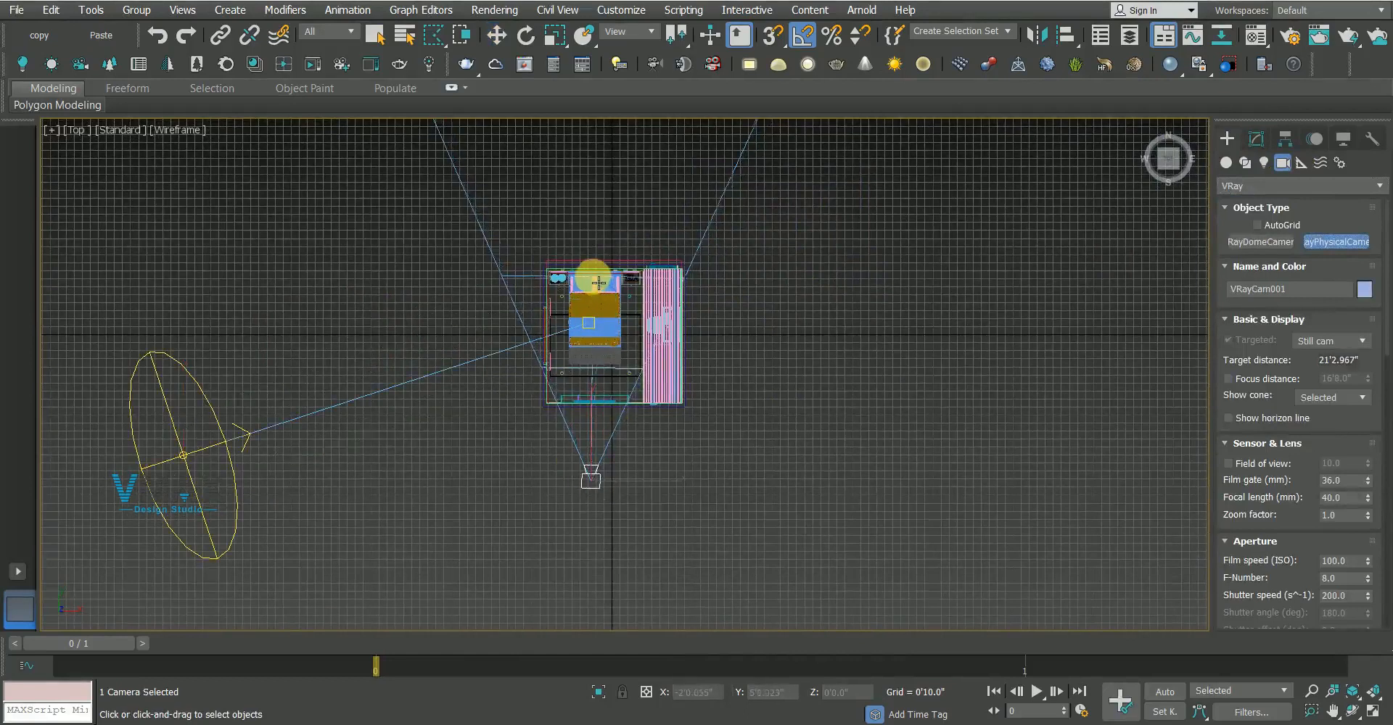
Look through the new V-Ray camera and switch the view to default shading
{"action": "key", "text": "c"}
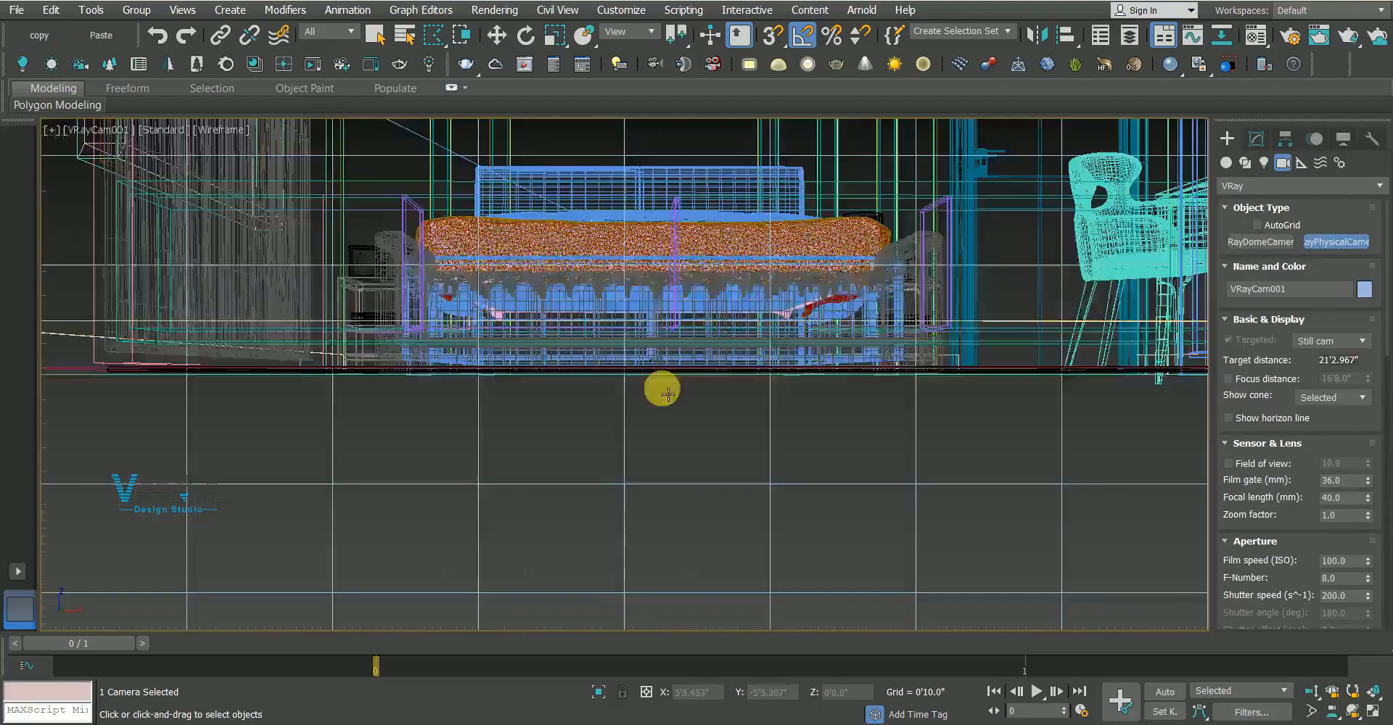
{"action": "middle_click_drag", "start_coordinate": [638, 301], "coordinate": [602, 354]}
{"action": "key", "text": "F3"}
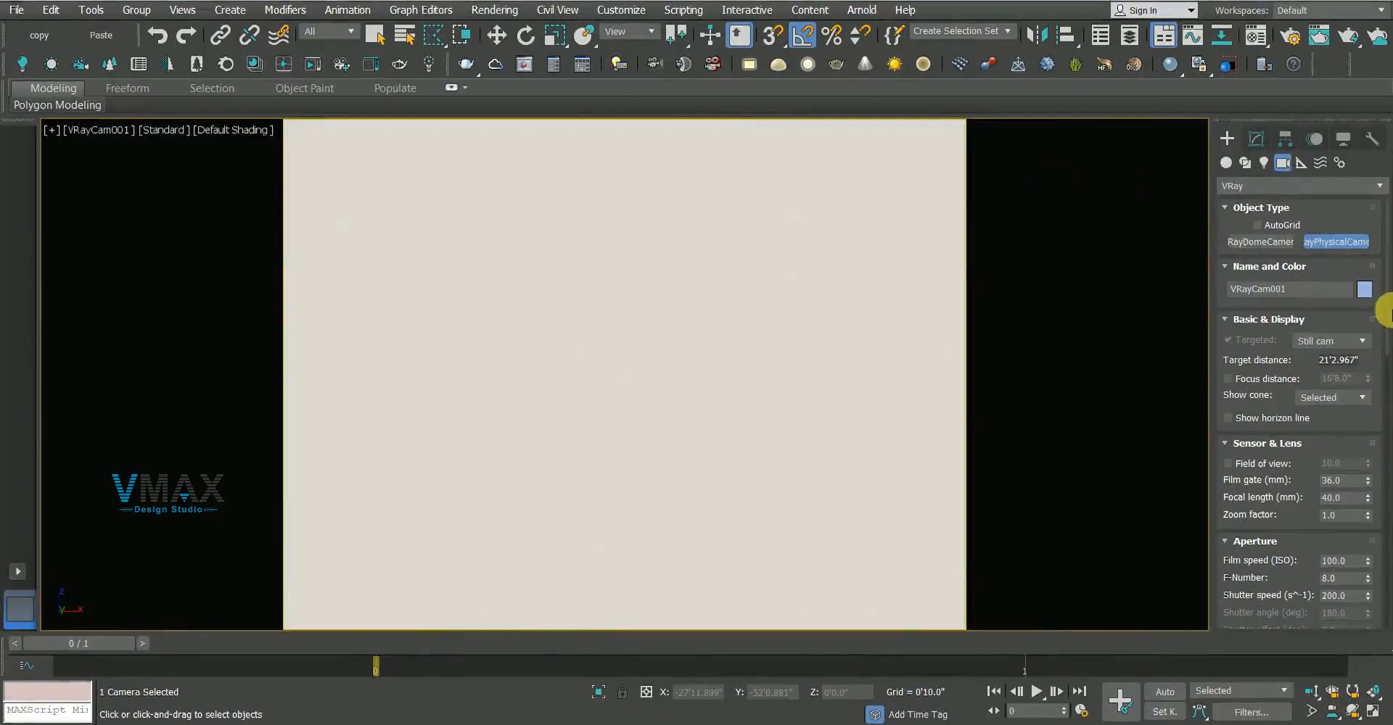
Check the camera's position relative to the wall in the top view and enable clipping for the camera
{"action": "left_click_drag", "start_coordinate": [1387, 277], "coordinate": [1387, 566]}
{"action": "key", "text": "t"}
{"action": "scroll", "coordinate": [656, 347], "scroll_direction": "down", "scroll_amount": 6}
{"action": "scroll", "coordinate": [610, 419], "scroll_direction": "up", "scroll_amount": 6}
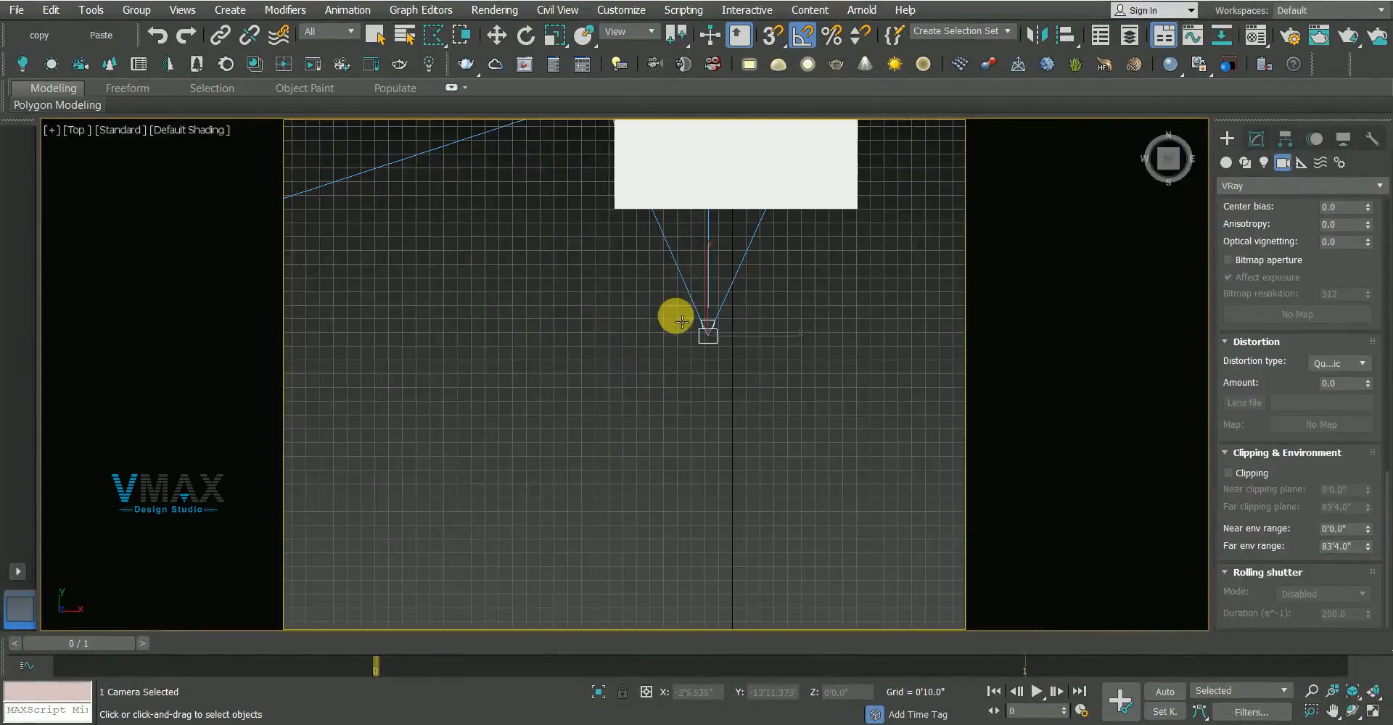
{"action": "middle_click_drag", "start_coordinate": [691, 286], "coordinate": [657, 383]}
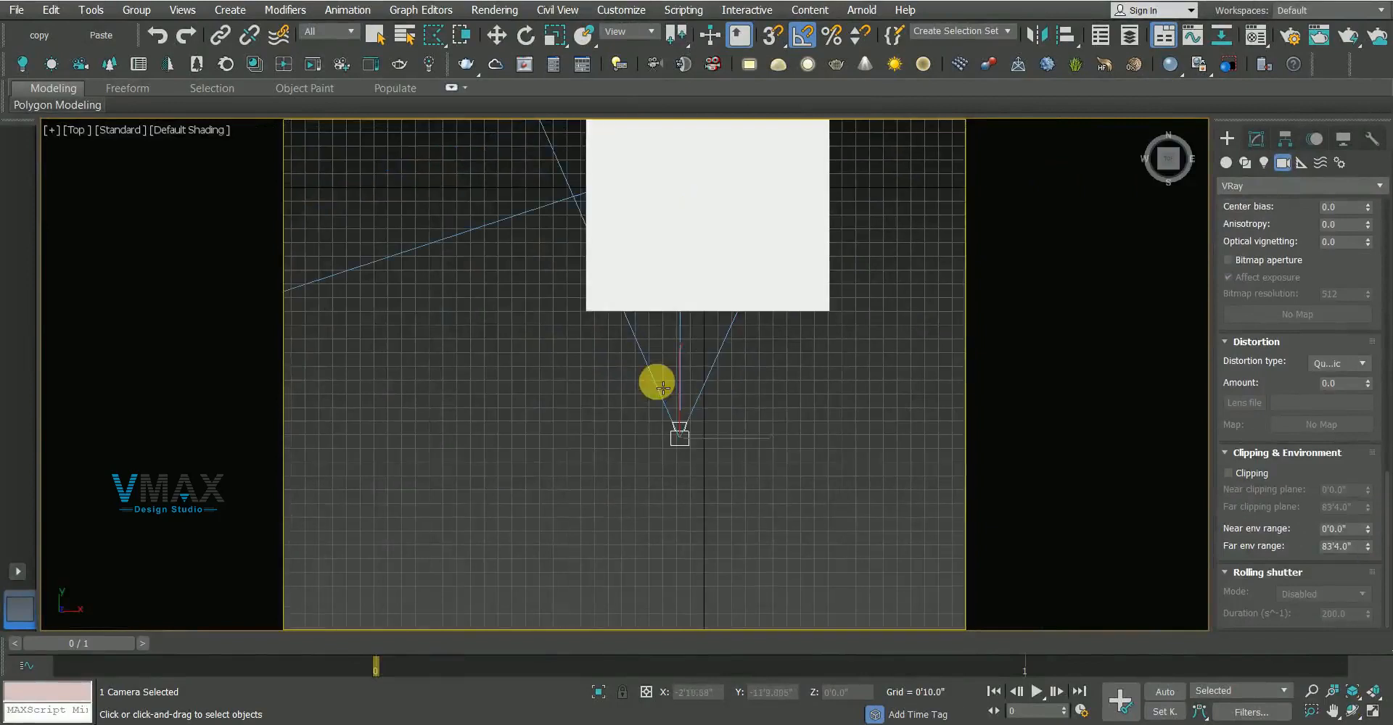
{"action": "key", "text": "c"}
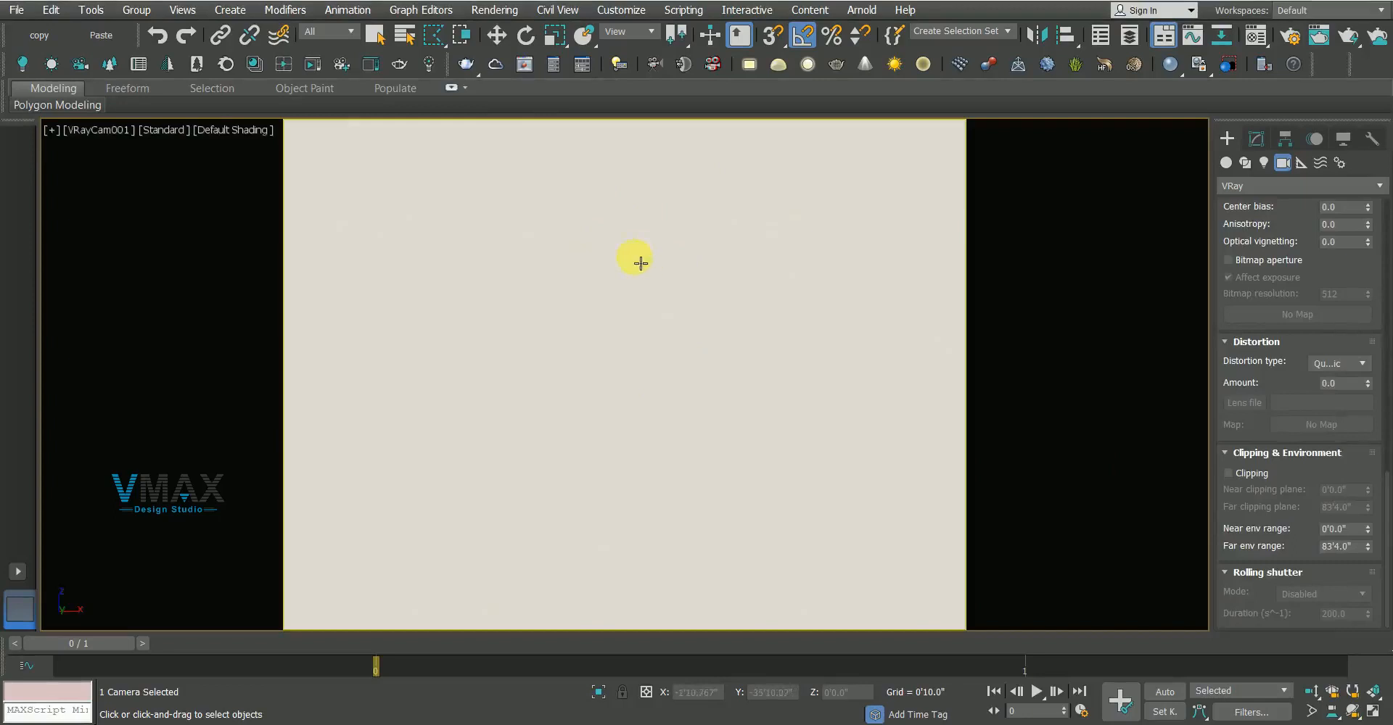
{"action": "left_click", "coordinate": [1228, 473]}
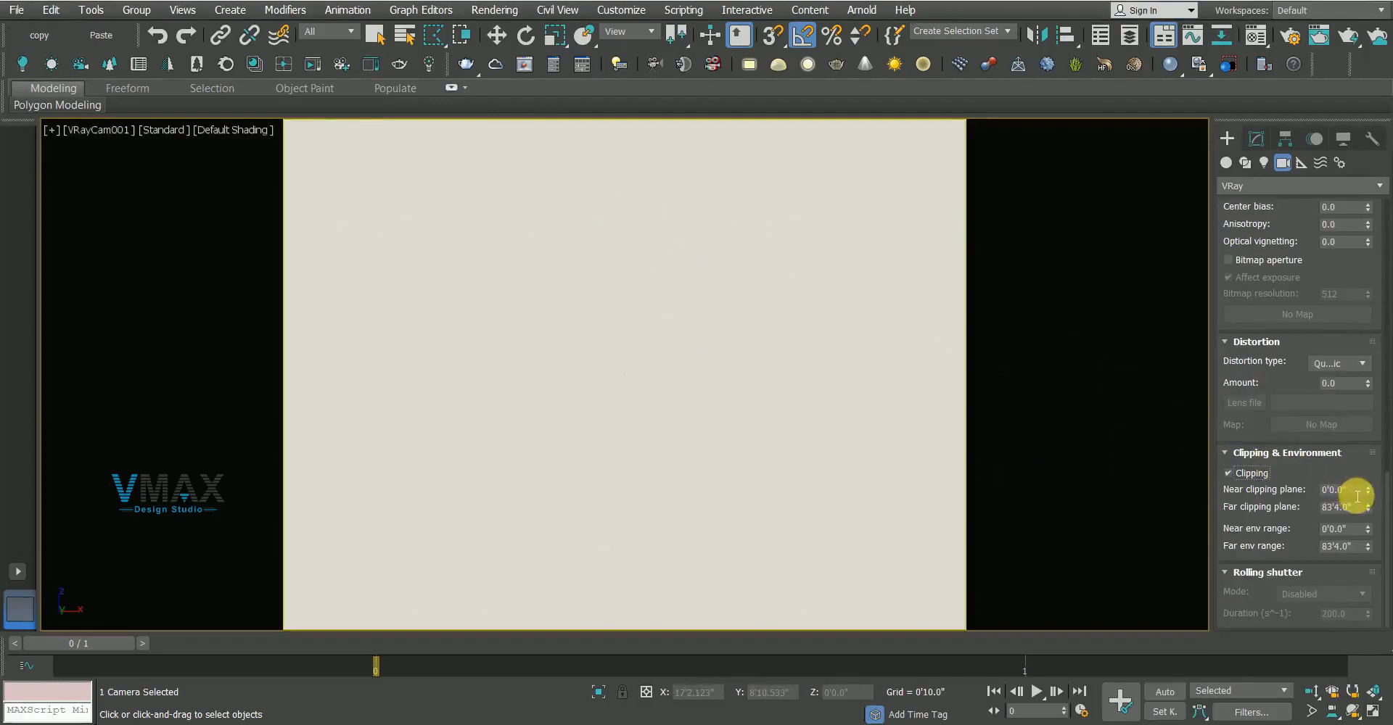
Set the camera's near clipping plane to about 8'5.2" to cut through the front wall, and reframe the camera view on the bed
{"action": "key", "text": "Return"}
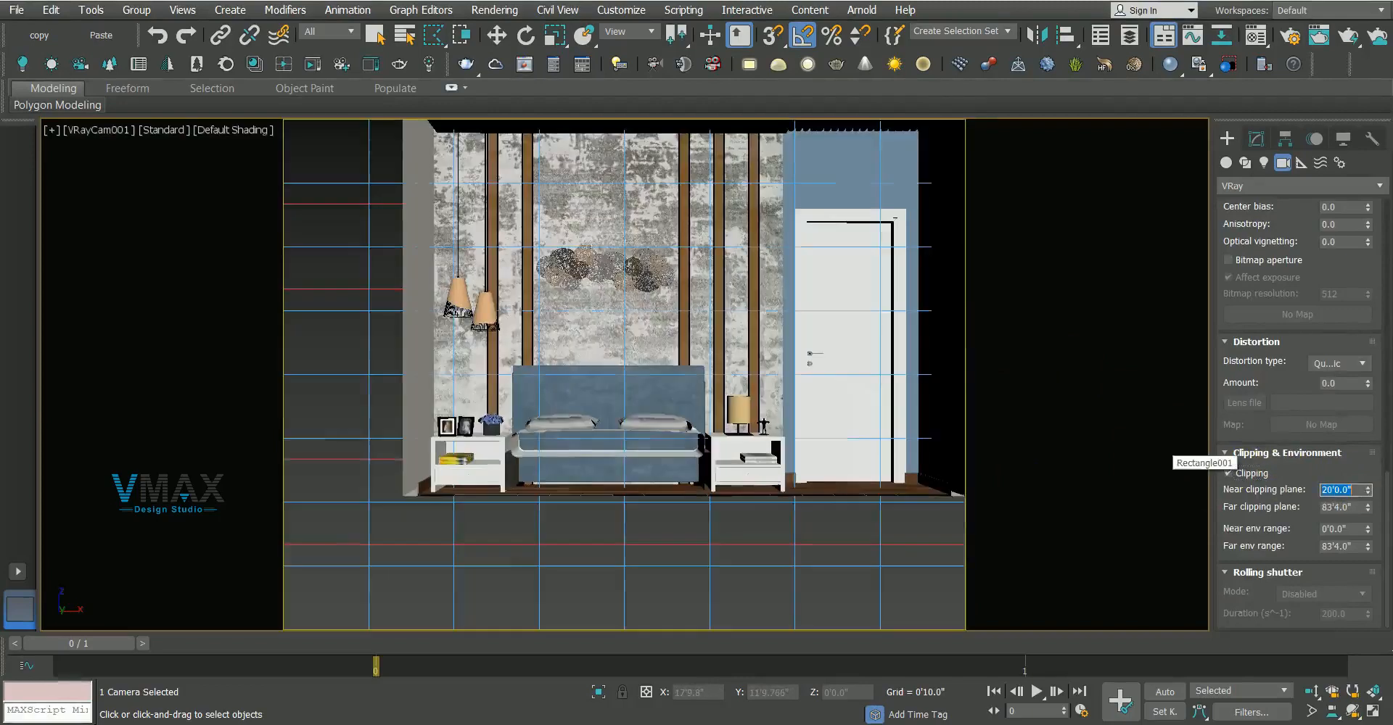
{"action": "middle_click_drag", "start_coordinate": [614, 267], "coordinate": [836, 447]}
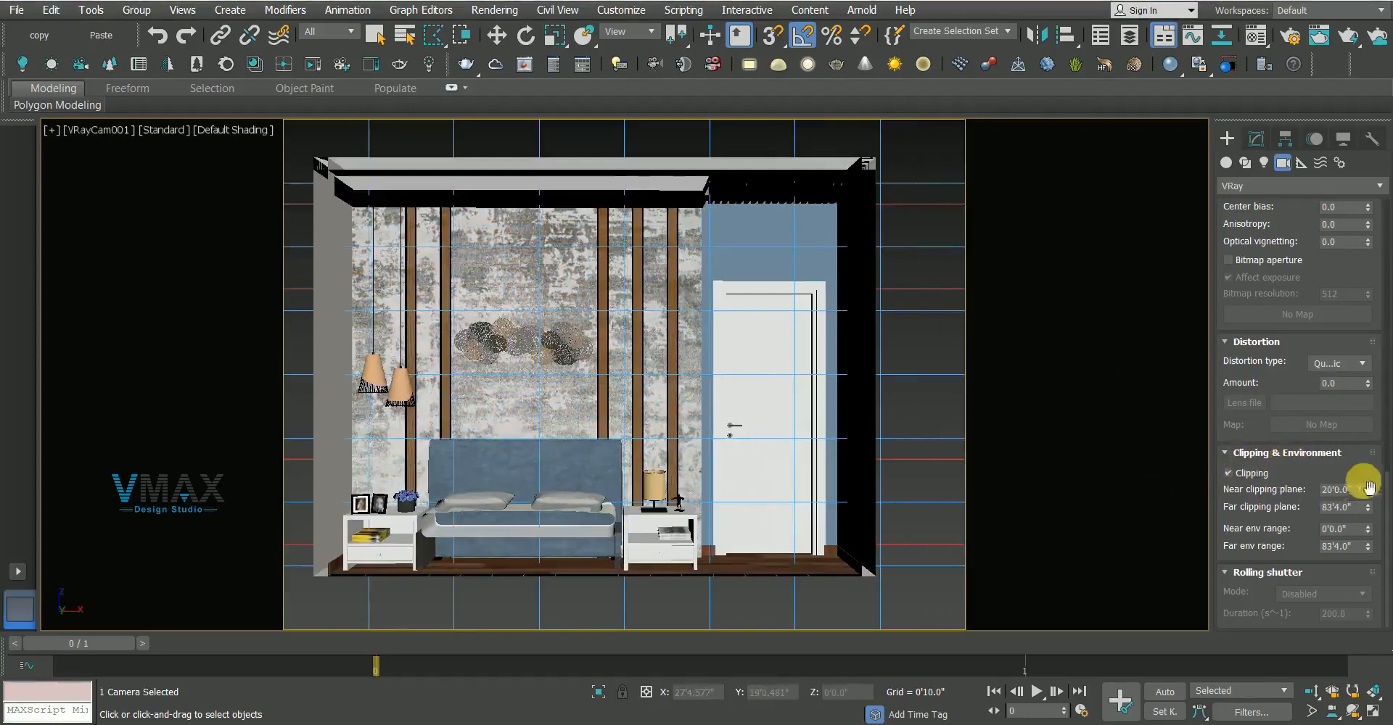
{"action": "mouse_move", "coordinate": [1371, 492]}
{"action": "left_mouse_down"}
{"action": "mouse_move", "coordinate": [1371, 459]}
{"action": "mouse_move", "coordinate": [1377, 517]}
{"action": "mouse_move", "coordinate": [1375, 498]}
{"action": "left_mouse_up"}
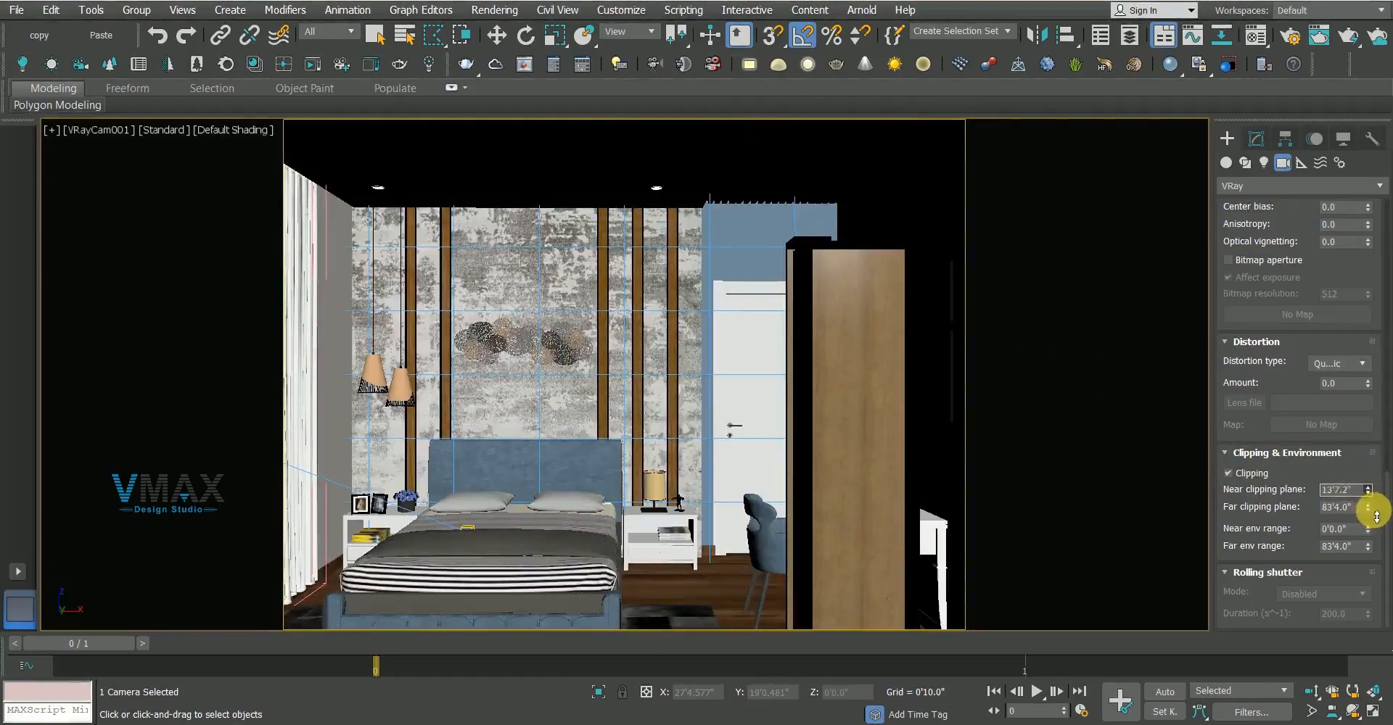
{"action": "middle_click_drag", "start_coordinate": [754, 508], "coordinate": [766, 459]}
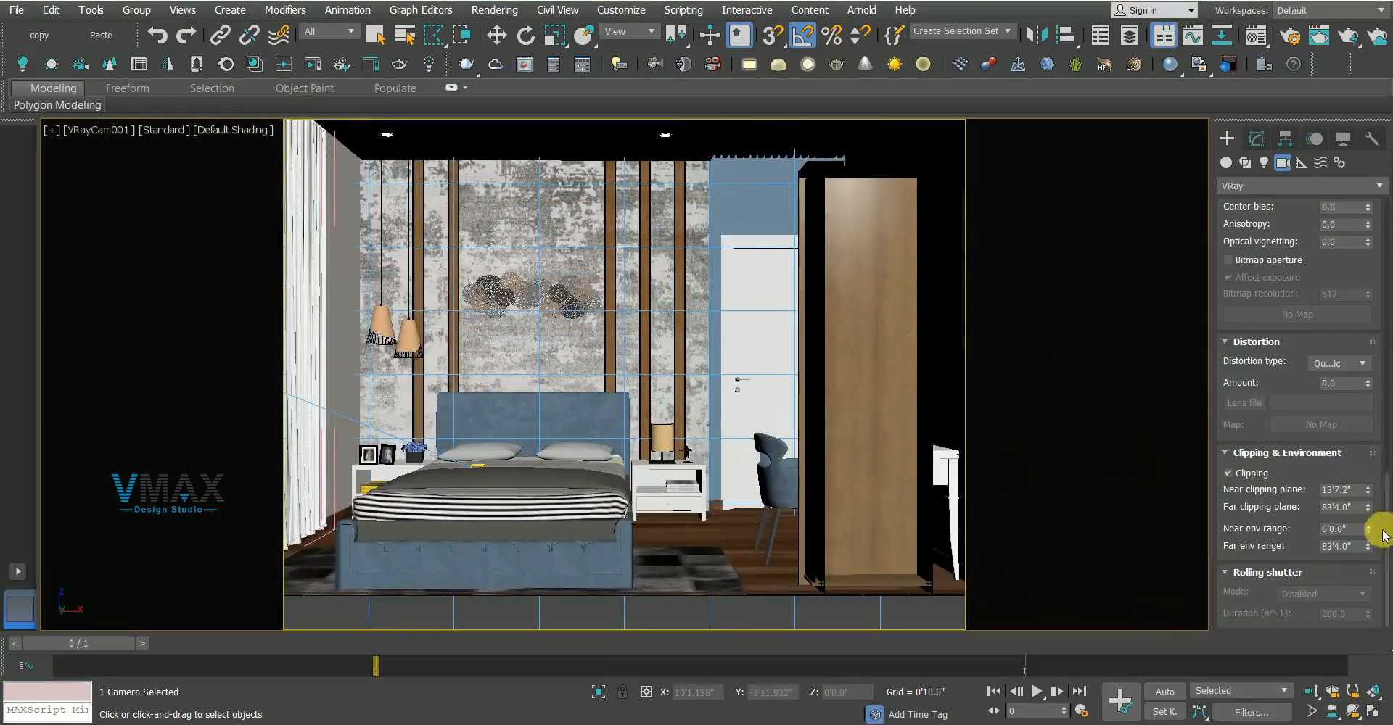
{"action": "left_click_drag", "start_coordinate": [1367, 494], "coordinate": [12, 519]}
{"action": "middle_click_drag", "start_coordinate": [329, 479], "coordinate": [450, 445]}
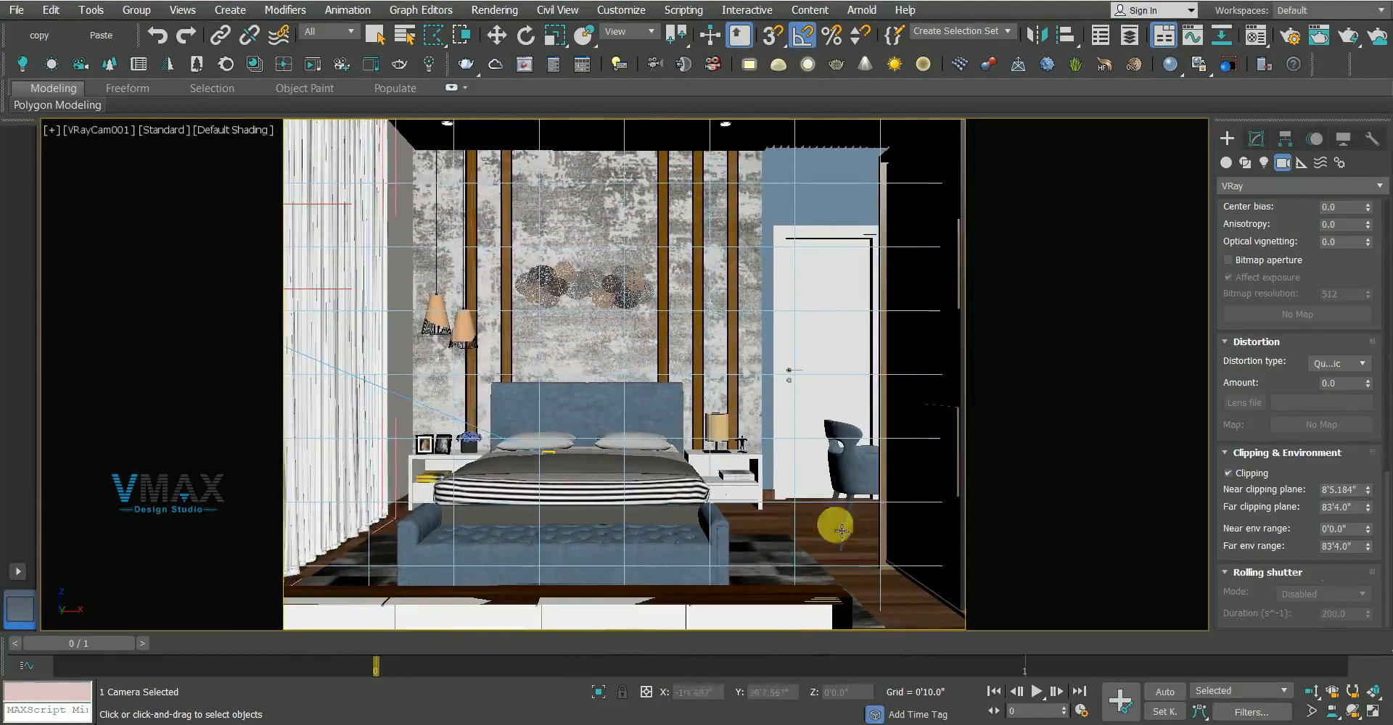
{"action": "left_click_drag", "start_coordinate": [1369, 492], "coordinate": [1376, 493]}
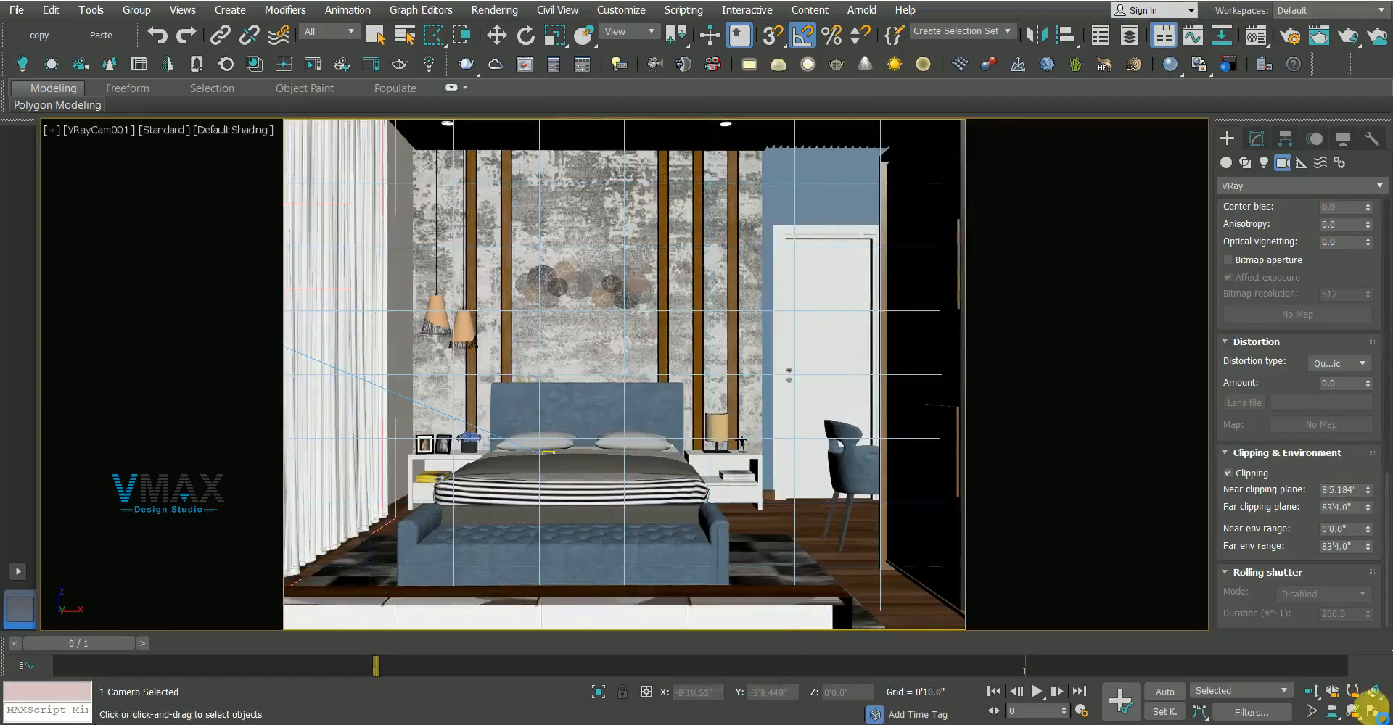
Change the viewport layout to two side-by-side views and deselect the camera
{"action": "right_click", "coordinate": [1371, 707]}
{"action": "left_click", "coordinate": [591, 145]}
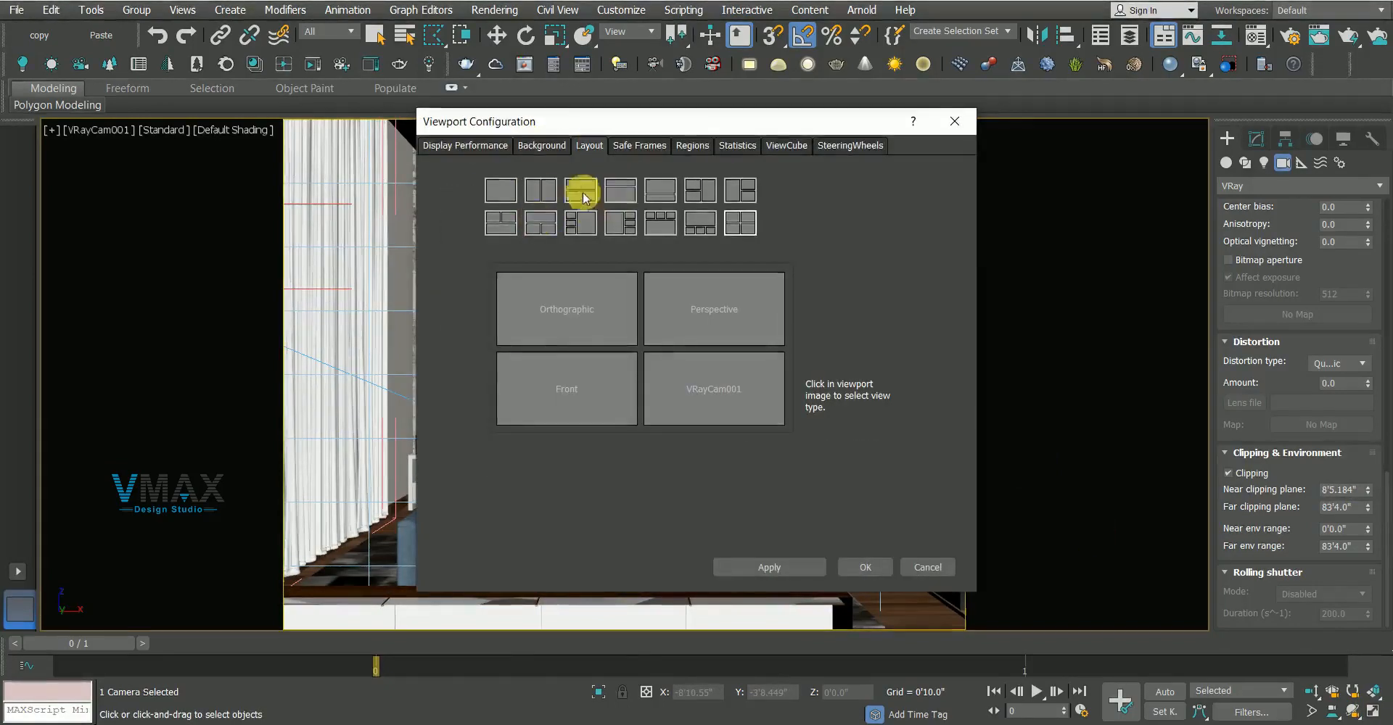
{"action": "left_click", "coordinate": [537, 194]}
{"action": "left_click", "coordinate": [865, 567]}
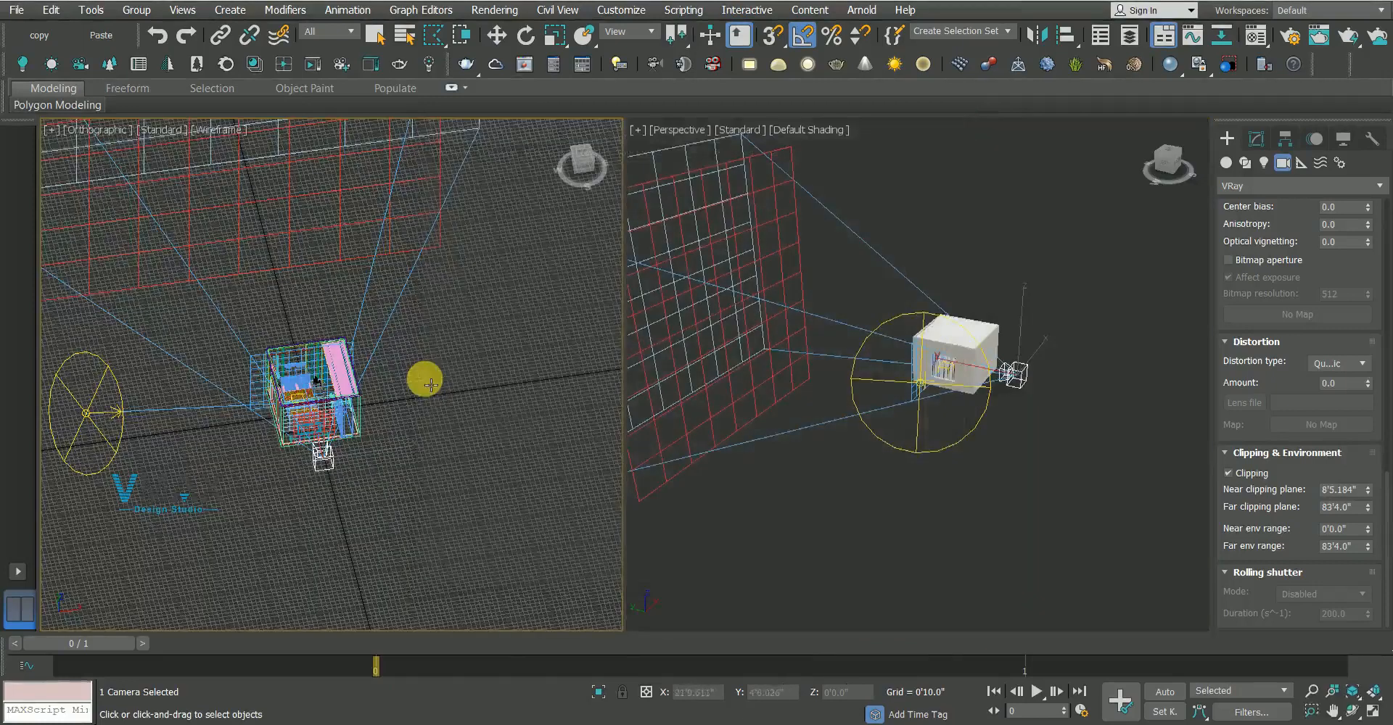
{"action": "key", "text": "w"}
{"action": "left_click", "coordinate": [734, 547]}
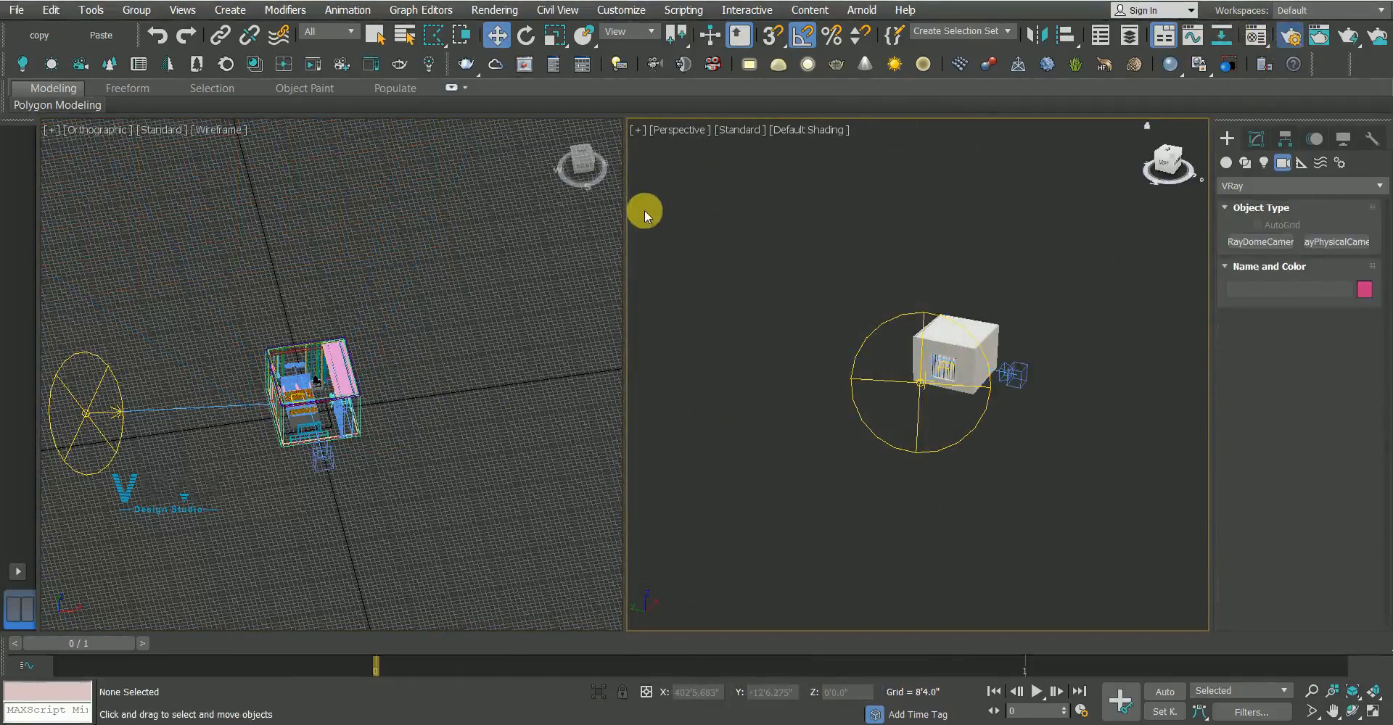
Open the render setup, switch the shaded perspective view to the V-Ray camera and lock rendering to Quad 4 - VRayCam001
{"action": "key", "text": "F10"}
{"action": "left_click", "coordinate": [1059, 265]}
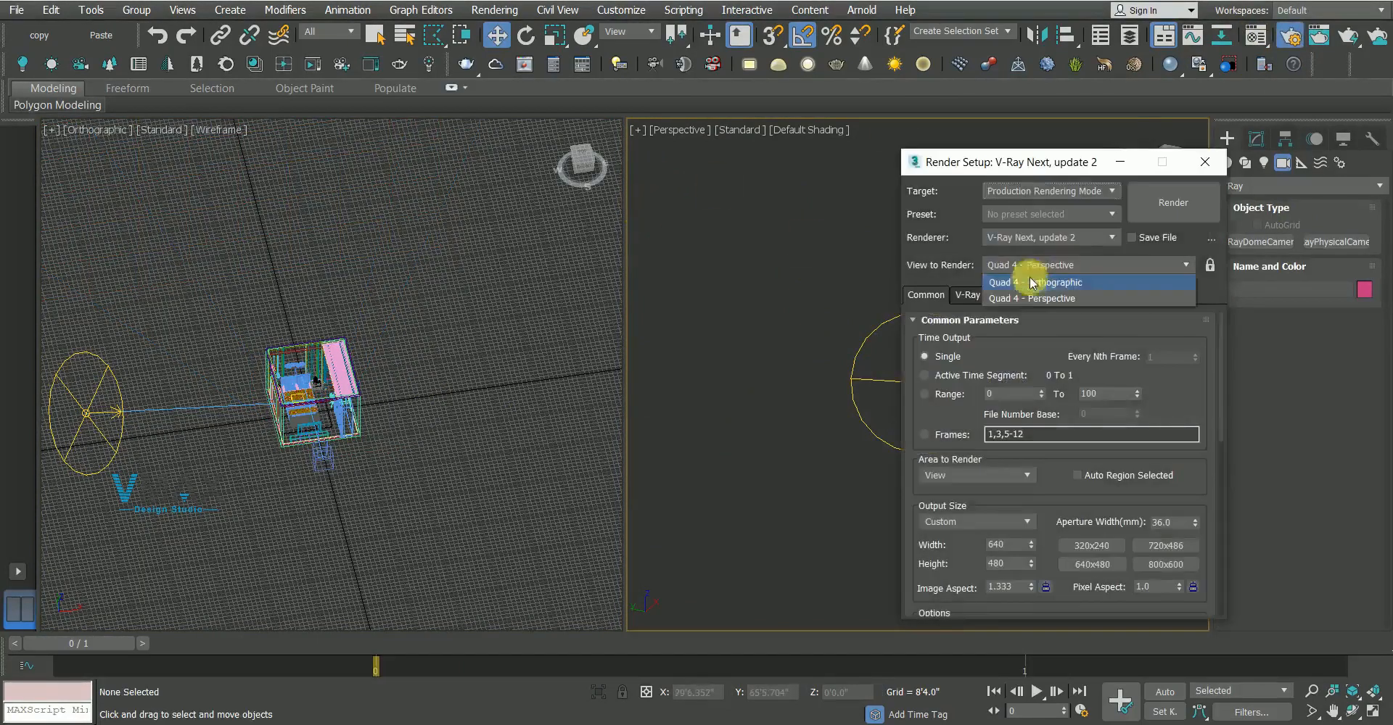
{"action": "left_click", "coordinate": [931, 166]}
{"action": "left_click_drag", "start_coordinate": [1014, 166], "coordinate": [995, 165]}
{"action": "left_click", "coordinate": [782, 211]}
{"action": "key", "text": "c"}
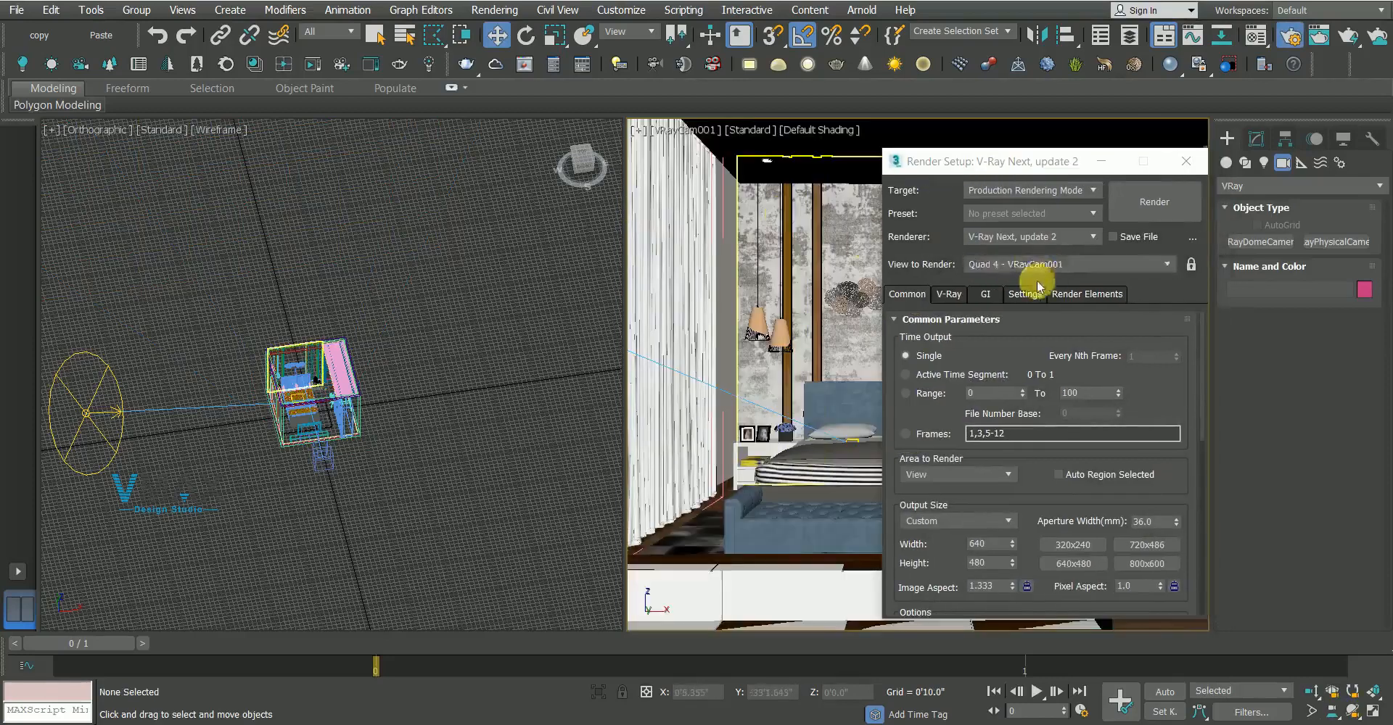
{"action": "left_click", "coordinate": [1034, 265]}
{"action": "left_click", "coordinate": [1067, 298]}
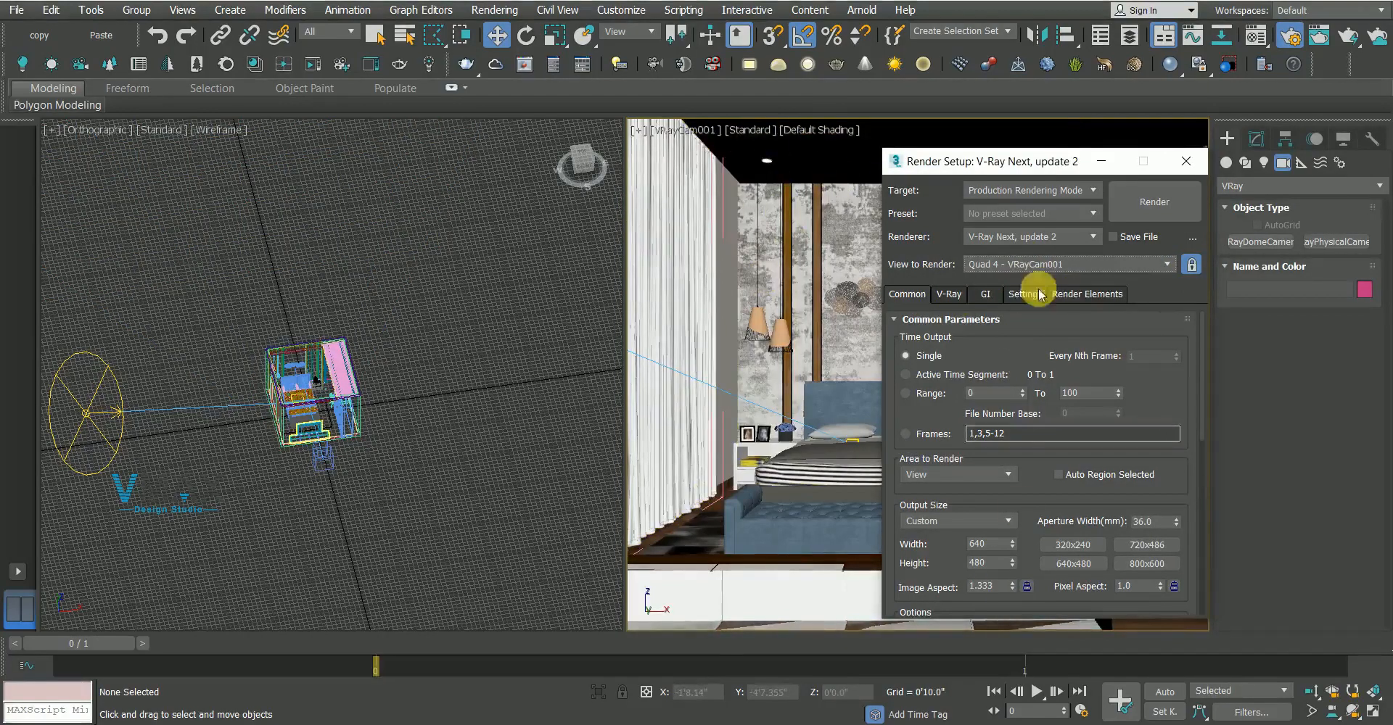
Minimise the render setup and switch the wireframe view to a top view showing the room and camera
{"action": "middle_click_drag", "start_coordinate": [289, 328], "coordinate": [359, 407], "text": "alt"}
{"action": "key", "text": "p"}
{"action": "scroll", "coordinate": [360, 420], "scroll_direction": "down", "scroll_amount": 4}
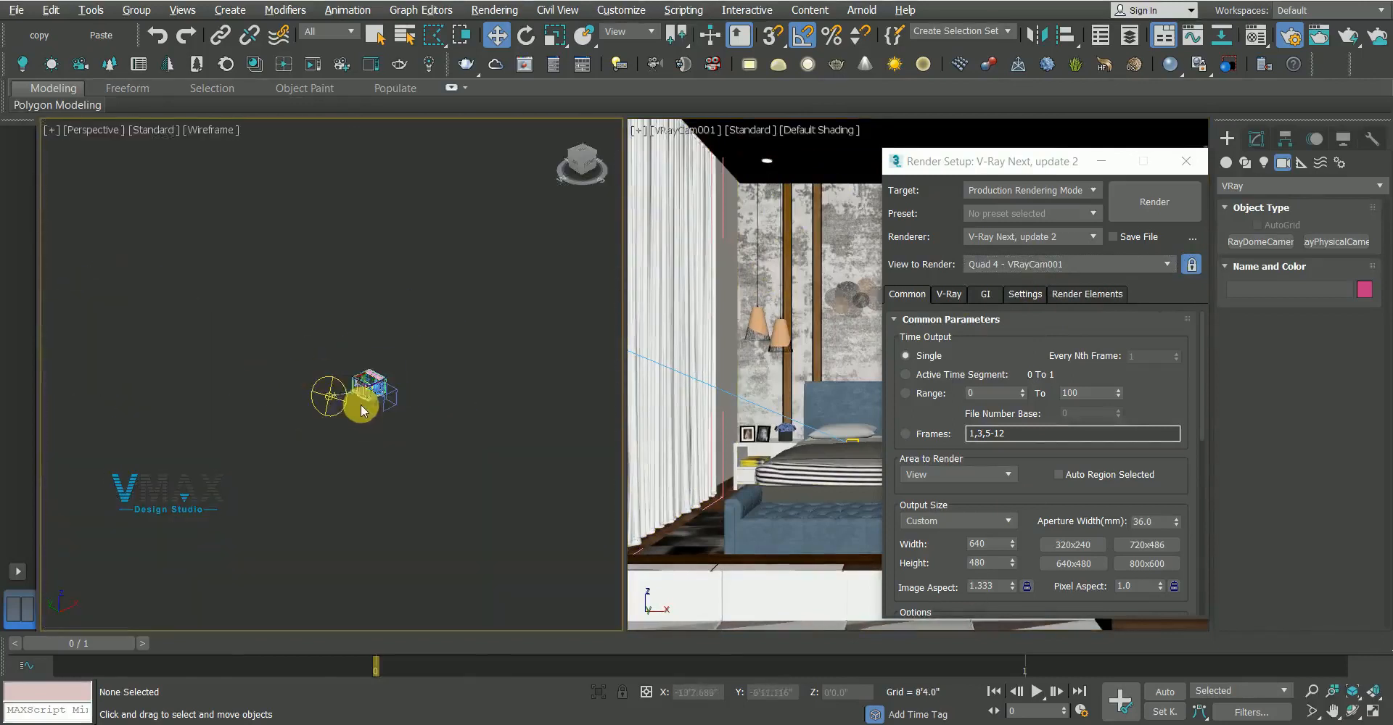
{"action": "scroll", "coordinate": [406, 379], "scroll_direction": "up", "scroll_amount": 1}
{"action": "scroll", "coordinate": [370, 381], "scroll_direction": "up", "scroll_amount": 4}
{"action": "middle_click_drag", "start_coordinate": [370, 381], "coordinate": [304, 336]}
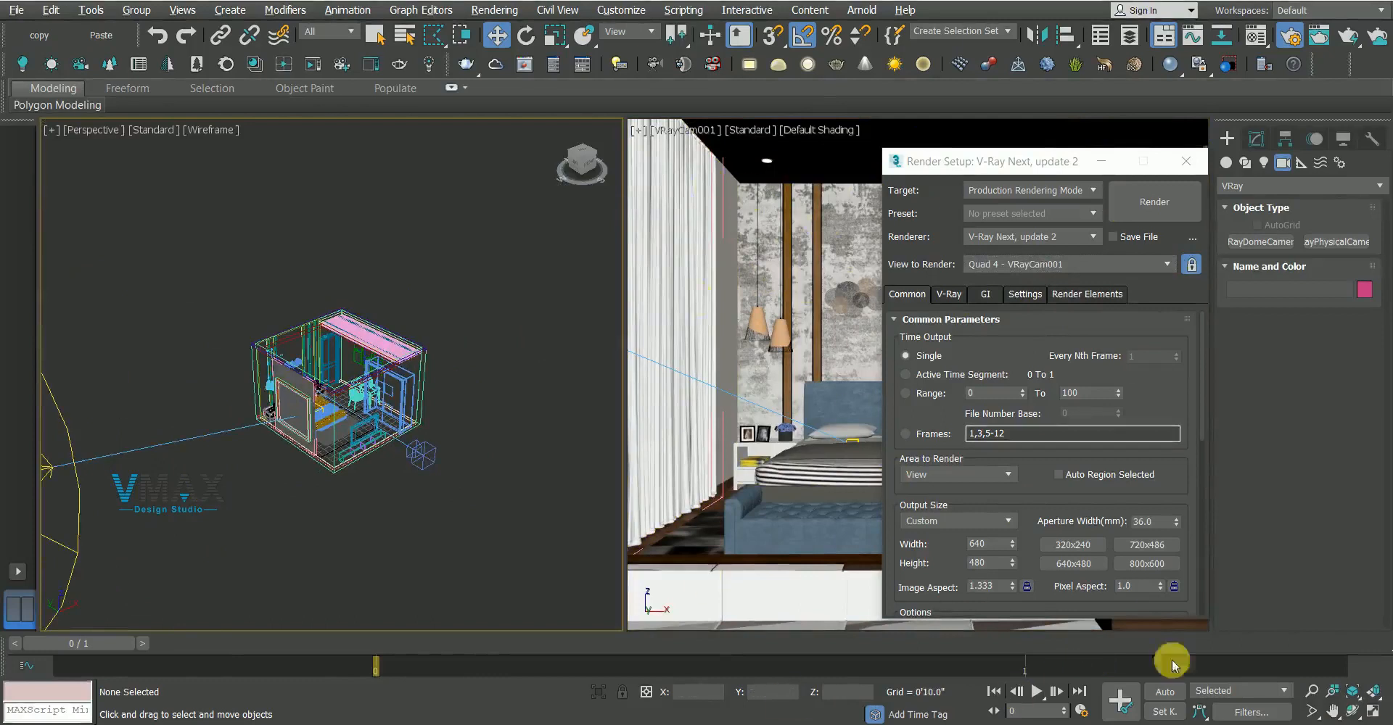
{"action": "left_click", "coordinate": [1102, 161]}
{"action": "middle_click_drag", "start_coordinate": [360, 400], "coordinate": [407, 394]}
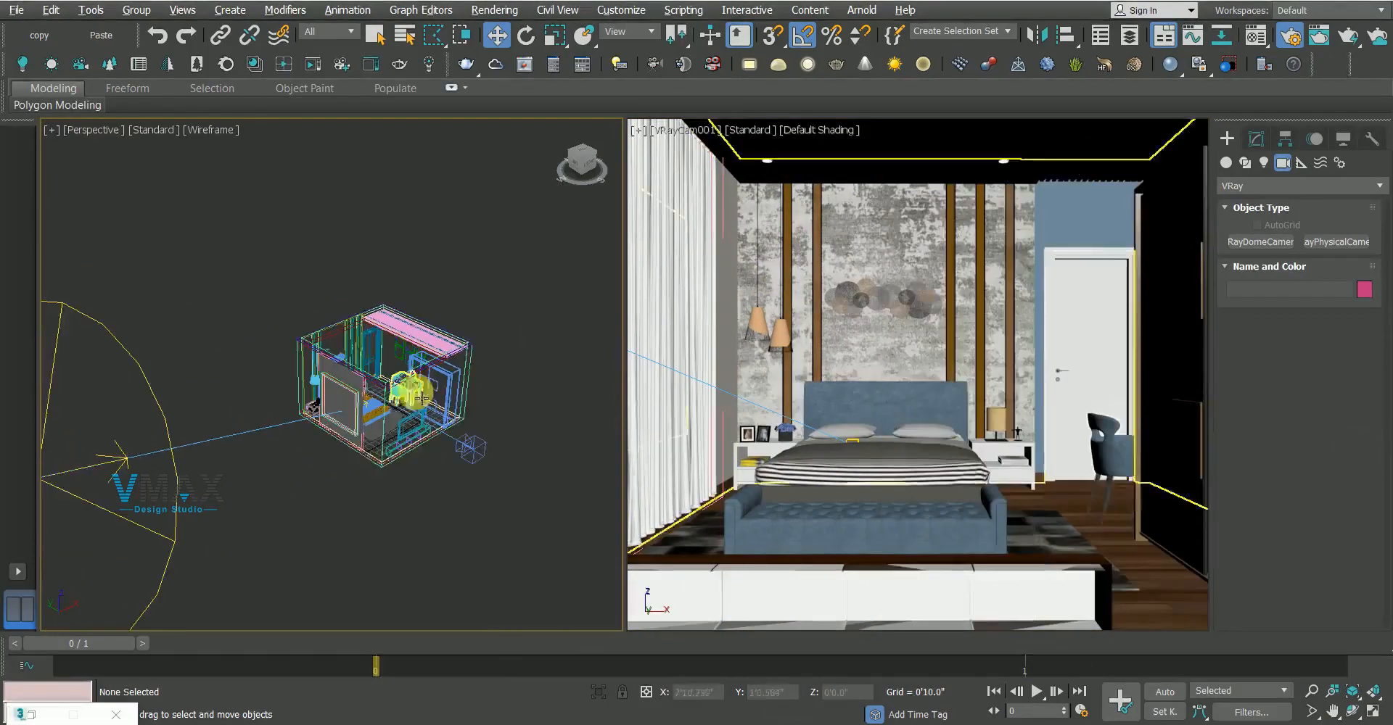
{"action": "key", "text": "t"}
{"action": "middle_click_drag", "start_coordinate": [327, 547], "coordinate": [327, 479]}
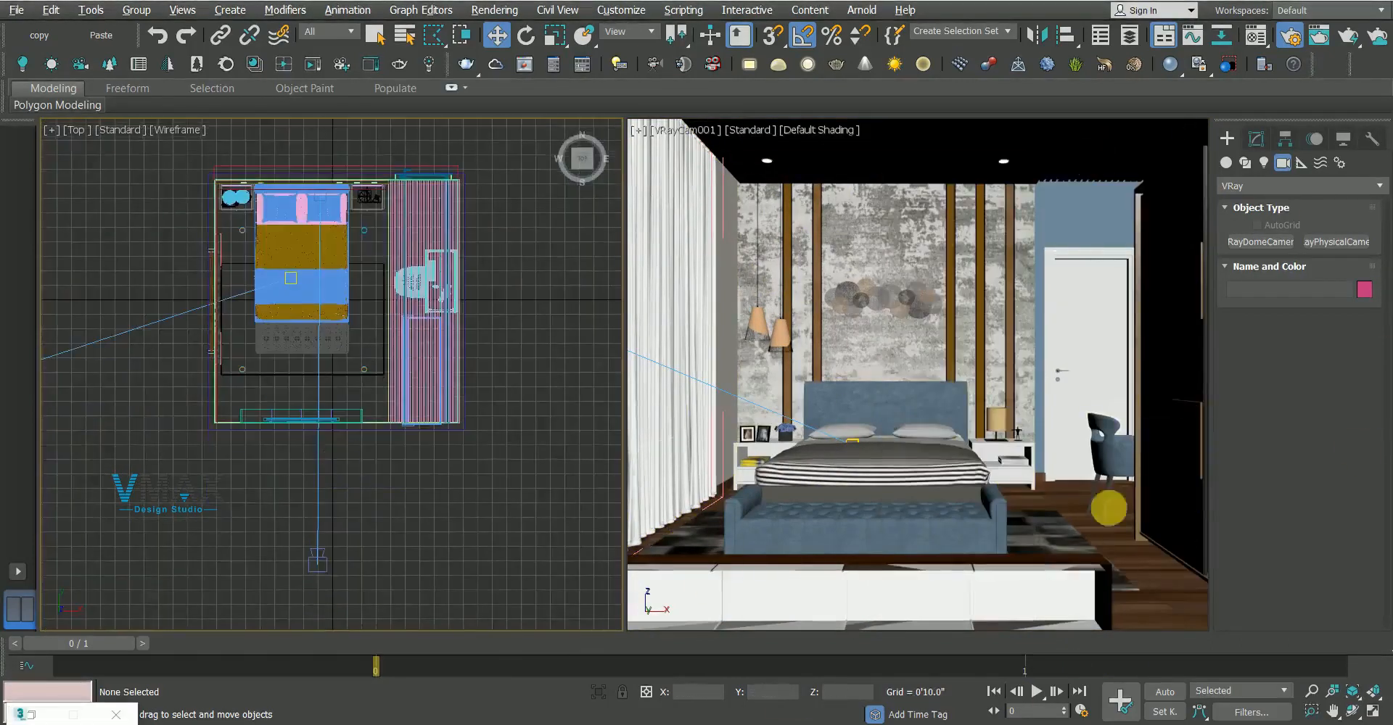
Move the V-Ray camera straight toward the bed by about 0'10.6" in the top view
{"action": "left_click", "coordinate": [318, 556]}
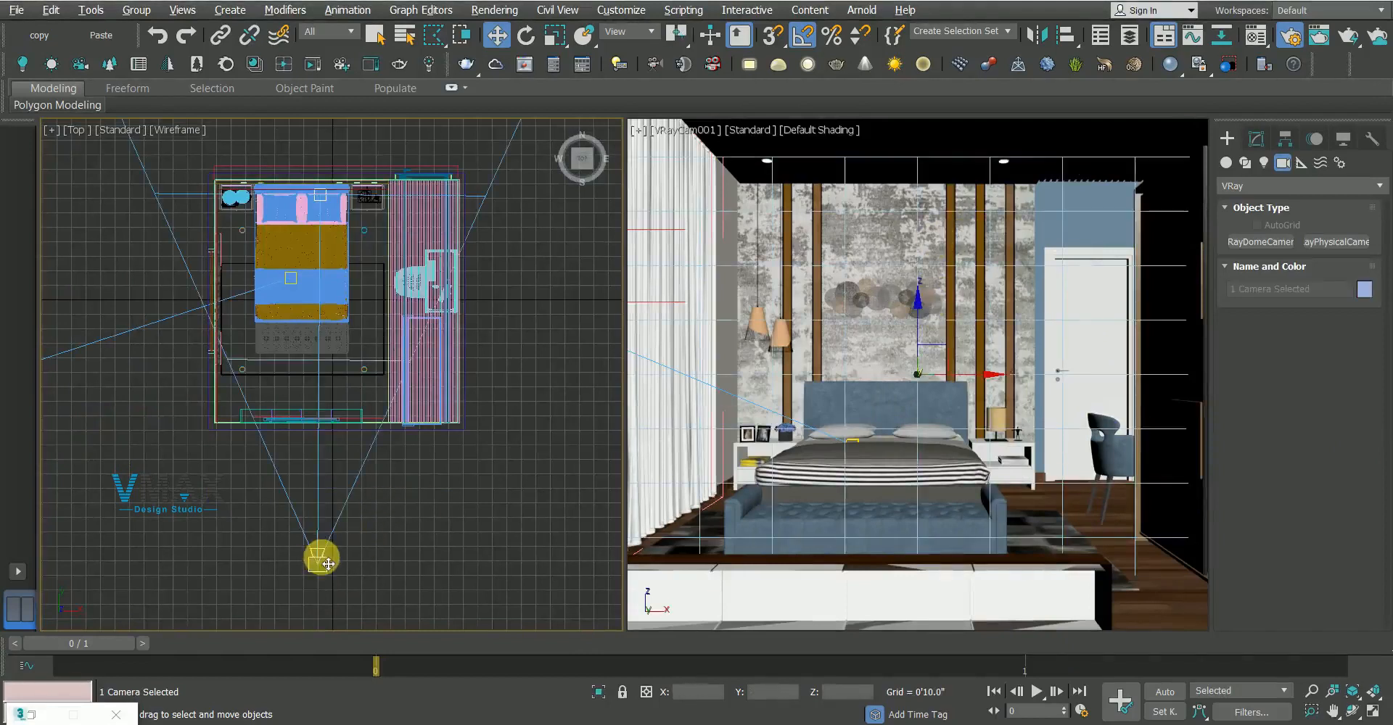
{"action": "scroll", "coordinate": [329, 470], "scroll_direction": "down", "scroll_amount": 4}
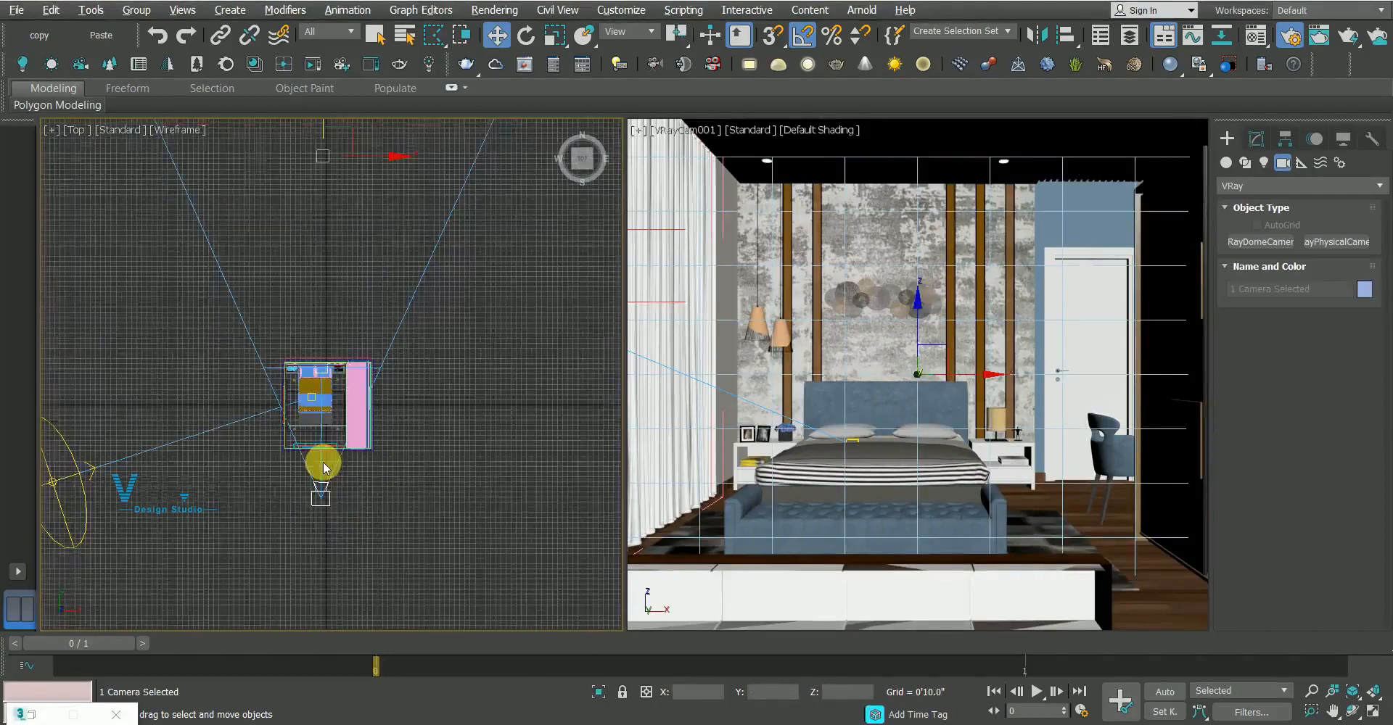
{"action": "scroll", "coordinate": [324, 465], "scroll_direction": "down", "scroll_amount": 3}
{"action": "key", "text": "q"}
{"action": "left_click", "coordinate": [343, 512]}
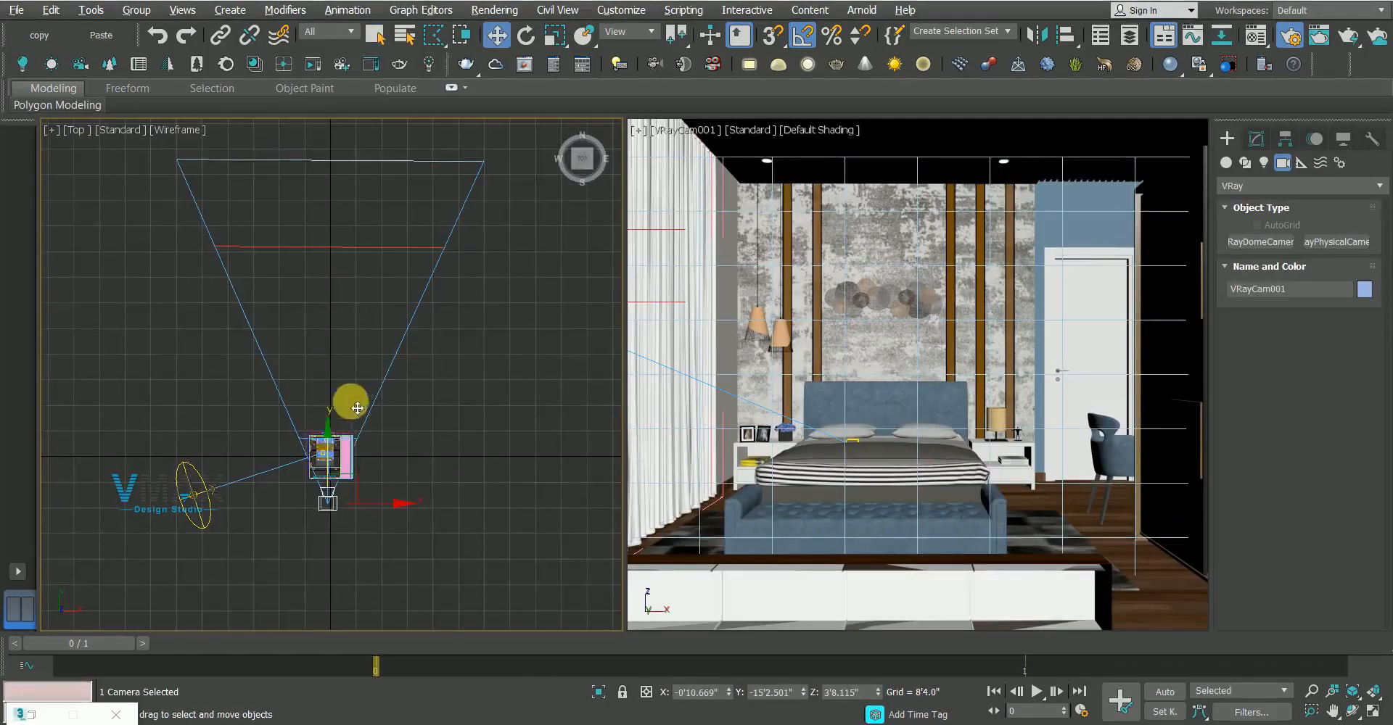
{"action": "scroll", "coordinate": [357, 409], "scroll_direction": "up", "scroll_amount": 3}
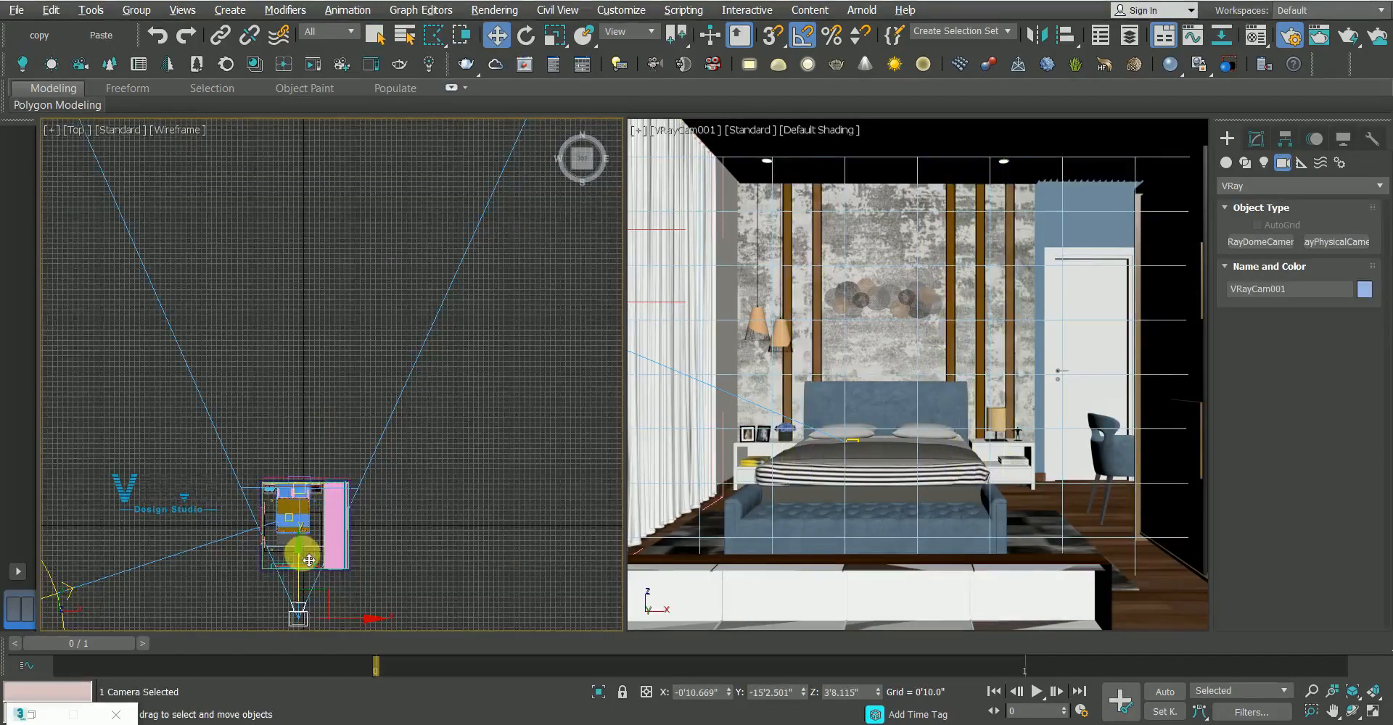
{"action": "left_click_drag", "start_coordinate": [305, 561], "coordinate": [304, 555]}
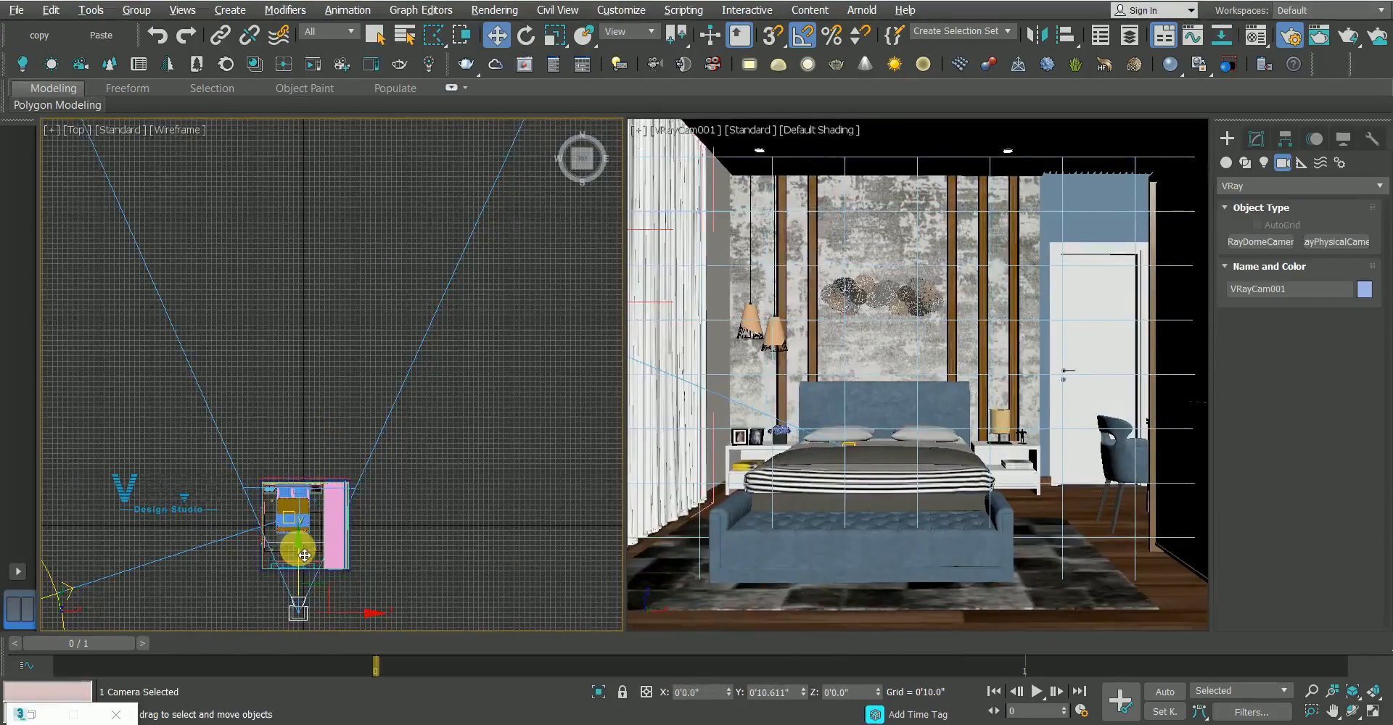
{"action": "key", "text": "q"}
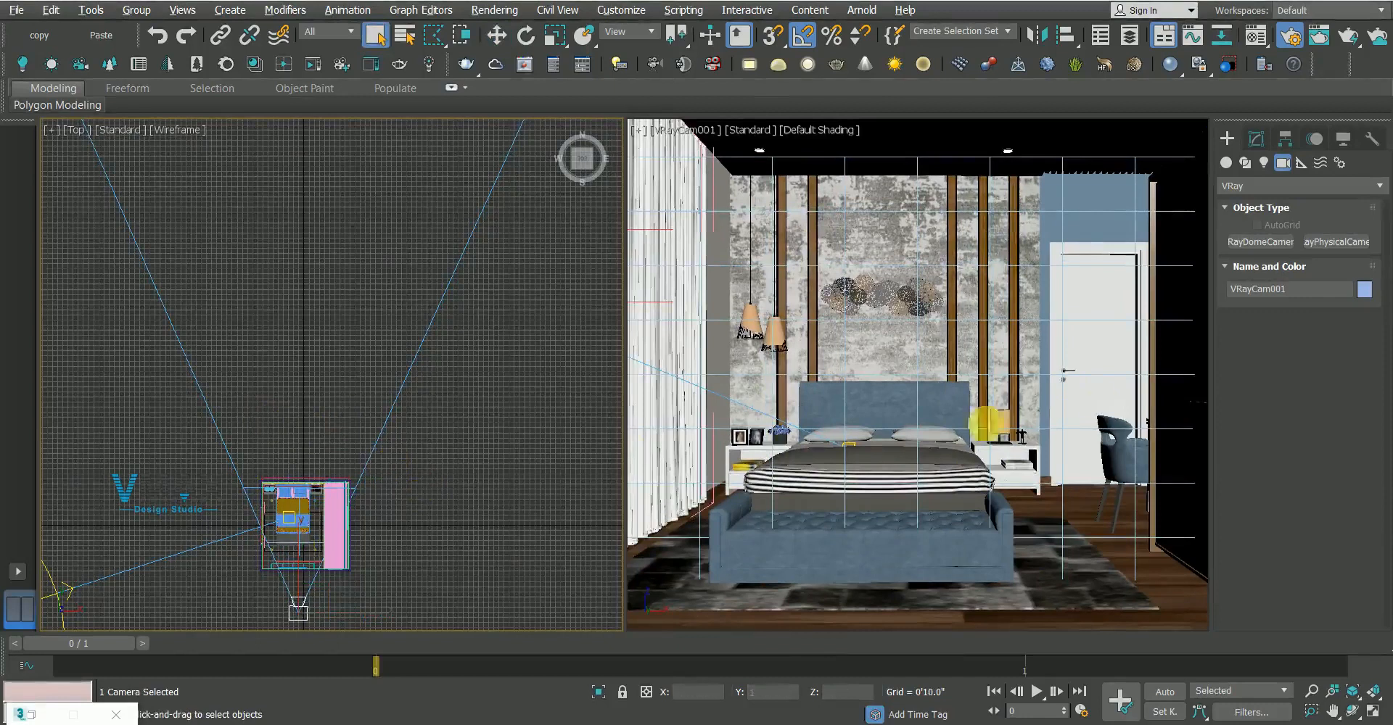
Move the wardrobe group beside the desk outward to the side wall in the top view, to about X 6'0", Y -4'4.5"
{"action": "left_click", "coordinate": [1173, 349]}
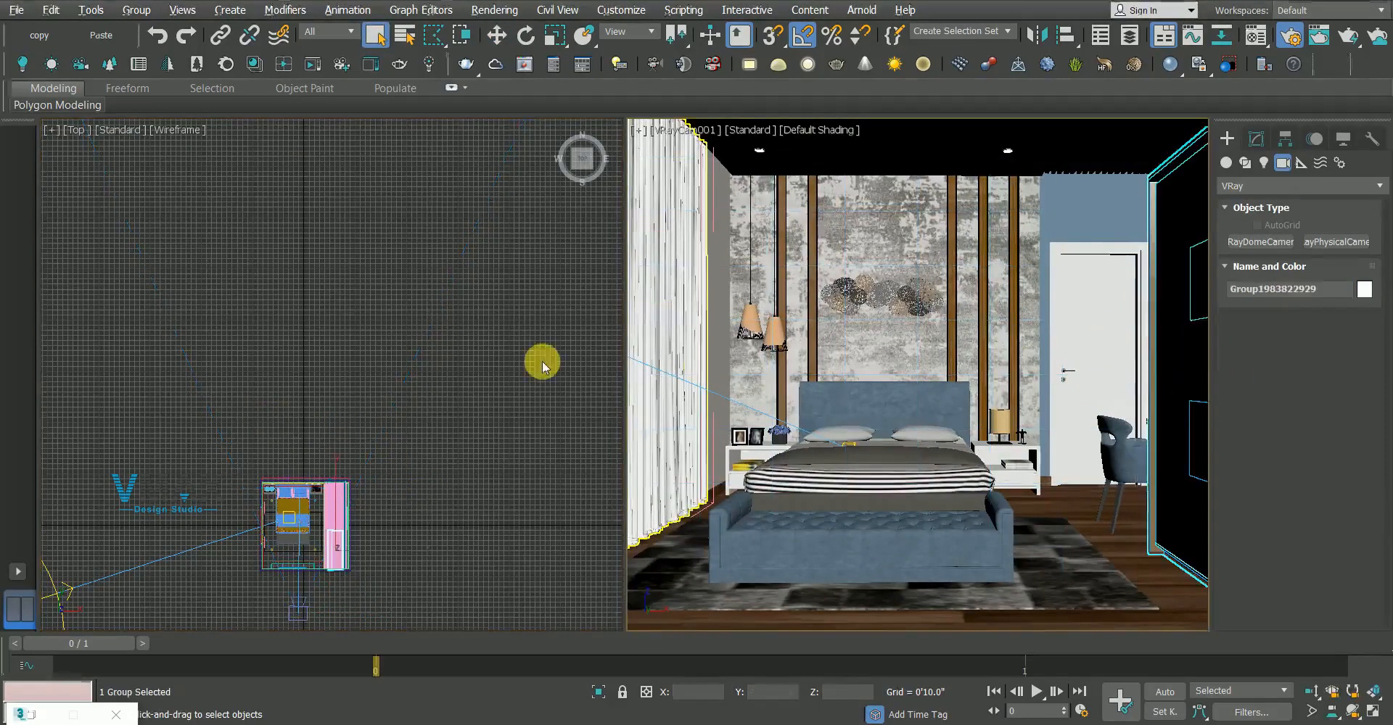
{"action": "middle_click_drag", "start_coordinate": [233, 460], "coordinate": [337, 324]}
{"action": "key", "text": "w"}
{"action": "scroll", "coordinate": [412, 361], "scroll_direction": "up", "scroll_amount": 5}
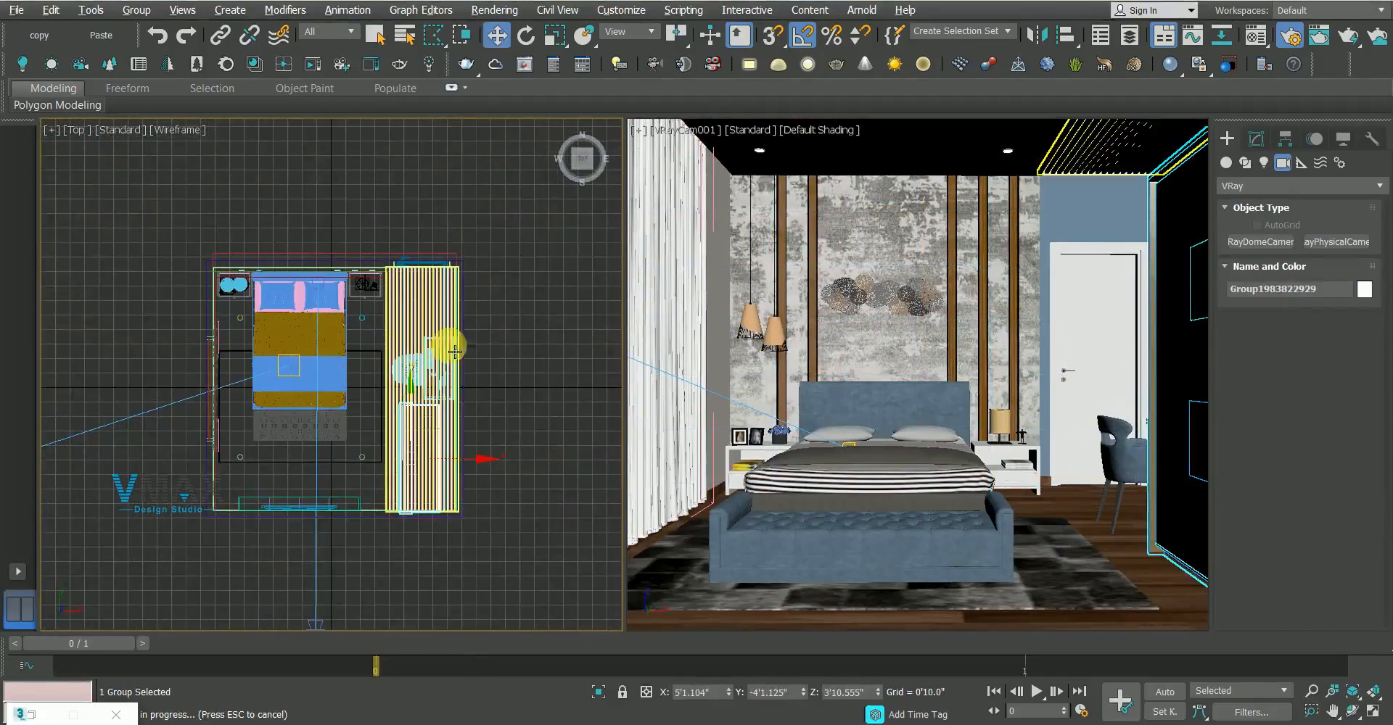
{"action": "left_click", "coordinate": [557, 363]}
{"action": "left_click", "coordinate": [404, 399]}
{"action": "left_click_drag", "start_coordinate": [404, 396], "coordinate": [411, 405]}
{"action": "left_click_drag", "start_coordinate": [442, 479], "coordinate": [488, 471]}
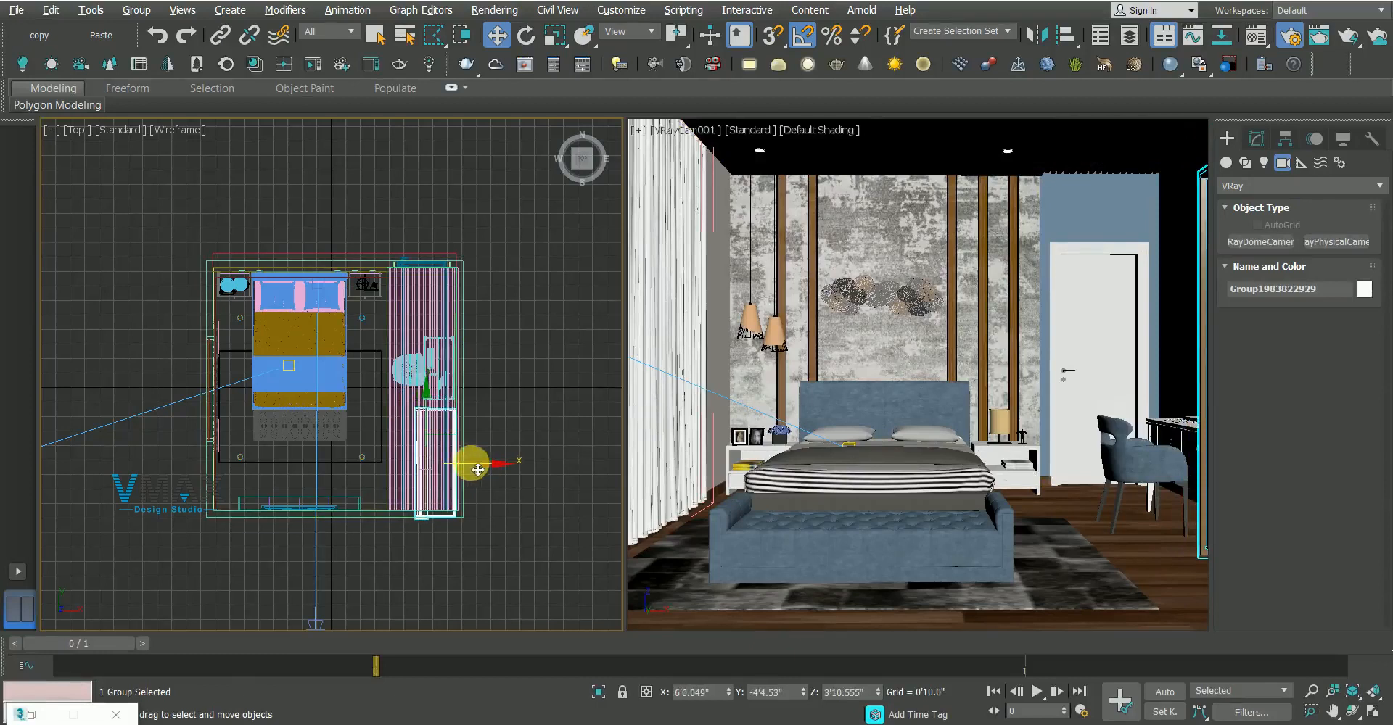
{"action": "scroll", "coordinate": [413, 376], "scroll_direction": "up", "scroll_amount": 4}
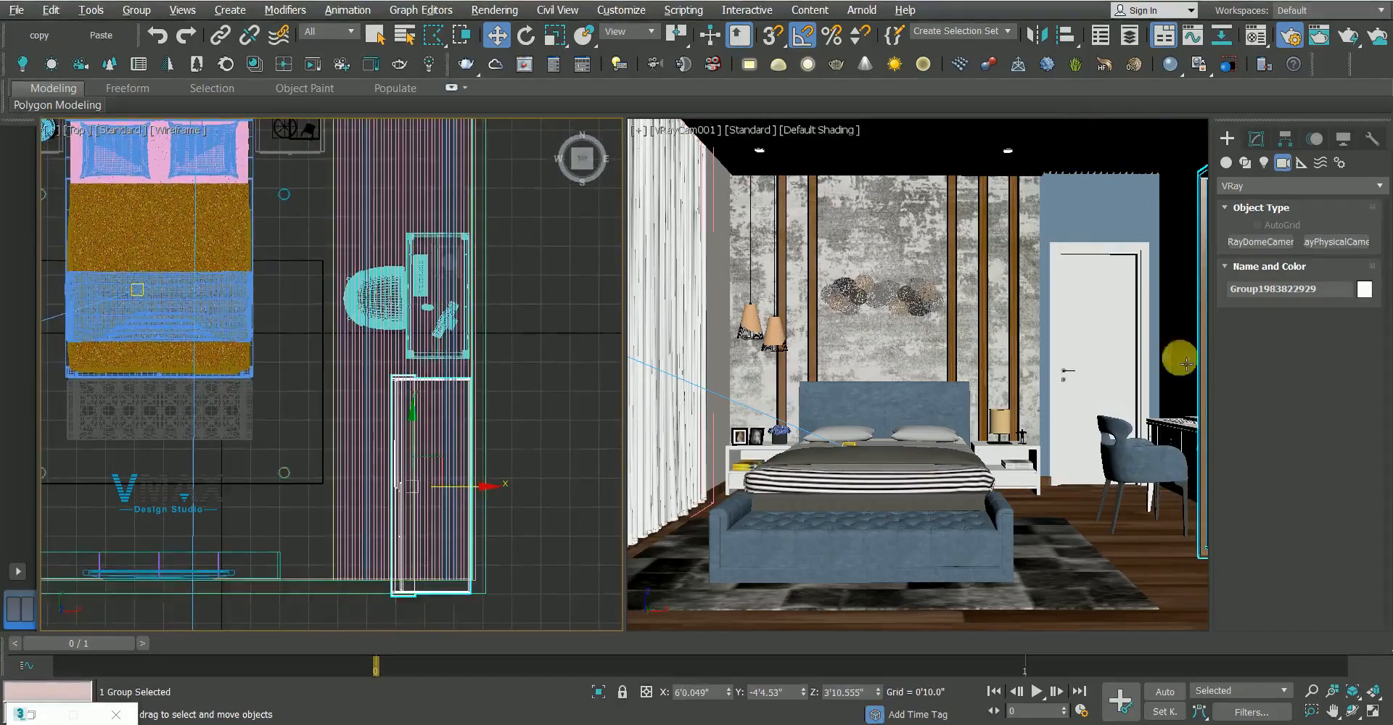
Inspect the side wall around the door and desk in a wireframe perspective, keeping the shaded view on the V-Ray camera
{"action": "left_click", "coordinate": [1185, 326]}
{"action": "key", "text": "q"}
{"action": "key", "text": "p"}
{"action": "scroll", "coordinate": [889, 374], "scroll_direction": "down", "scroll_amount": 4}
{"action": "middle_click_drag", "start_coordinate": [431, 259], "coordinate": [358, 376]}
{"action": "key", "text": "p"}
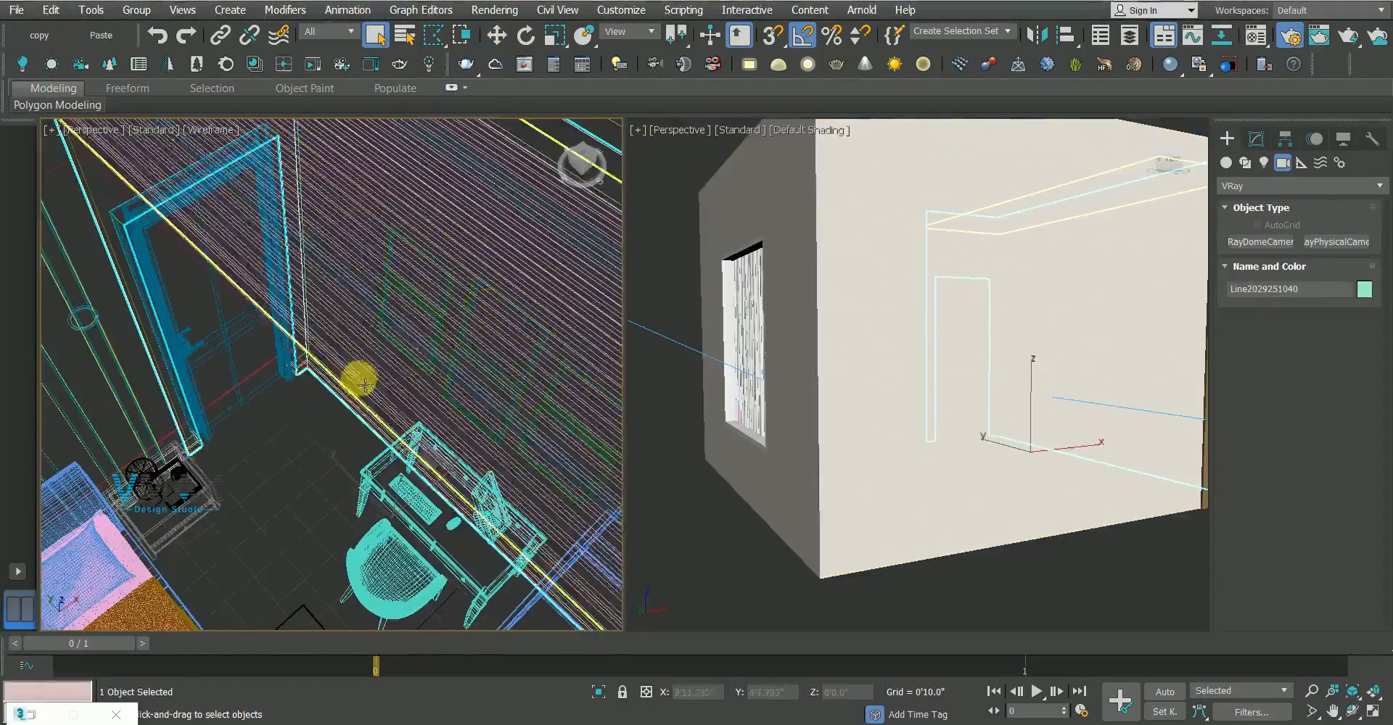
{"action": "left_click", "coordinate": [899, 411]}
{"action": "key", "text": "c"}
{"action": "scroll", "coordinate": [384, 395], "scroll_direction": "down", "scroll_amount": 2}
{"action": "scroll", "coordinate": [403, 350], "scroll_direction": "down", "scroll_amount": 5}
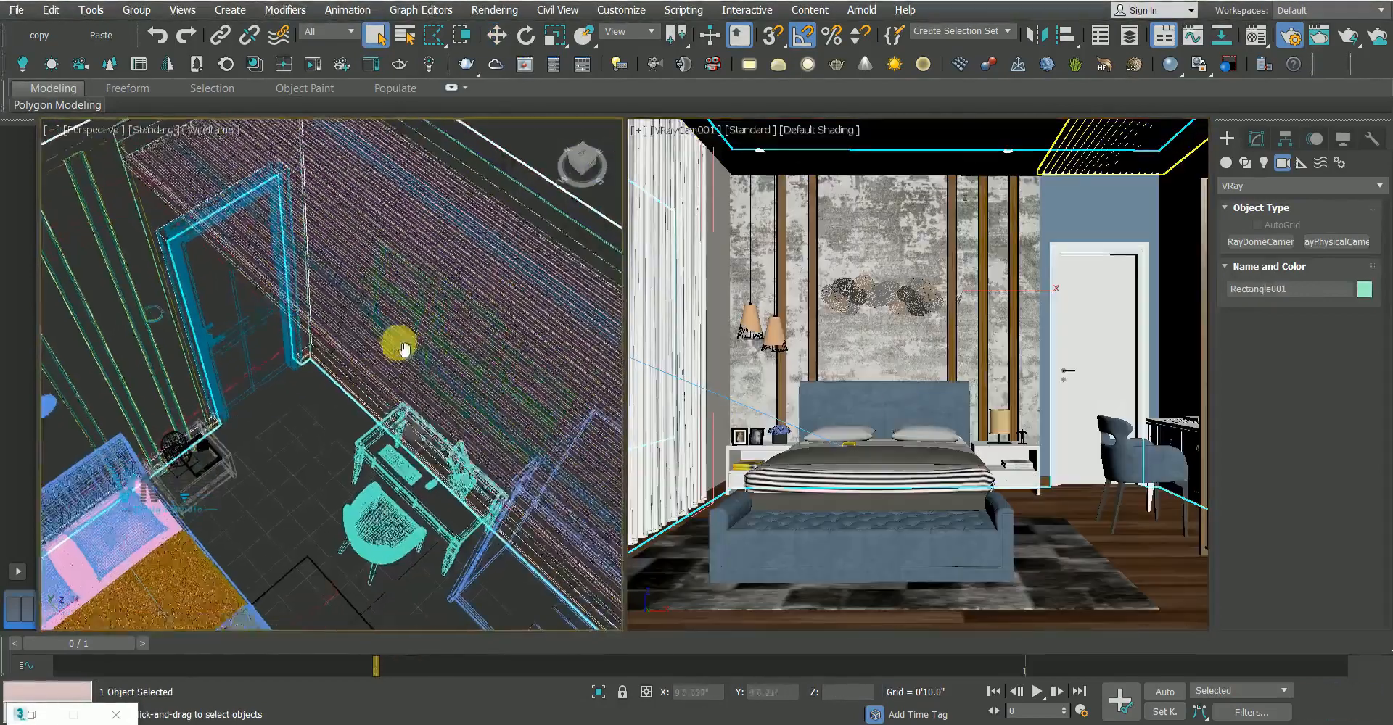
Select the V-Ray camera in the wireframe perspective view and display its editable sensor, lens and aperture parameters
{"action": "mouse_move", "coordinate": [400, 344]}
{"action": "middle_mouse_down", "text": "alt"}
{"action": "mouse_move", "coordinate": [390, 392]}
{"action": "mouse_move", "coordinate": [363, 395]}
{"action": "mouse_move", "coordinate": [387, 353]}
{"action": "middle_mouse_up", "text": "alt"}
{"action": "left_click", "coordinate": [332, 598]}
{"action": "middle_click_drag", "start_coordinate": [332, 599], "coordinate": [368, 377], "text": "alt"}
{"action": "scroll", "coordinate": [289, 356], "scroll_direction": "down", "scroll_amount": 3}
{"action": "key", "text": "q"}
{"action": "left_click", "coordinate": [392, 465]}
{"action": "left_click", "coordinate": [423, 381]}
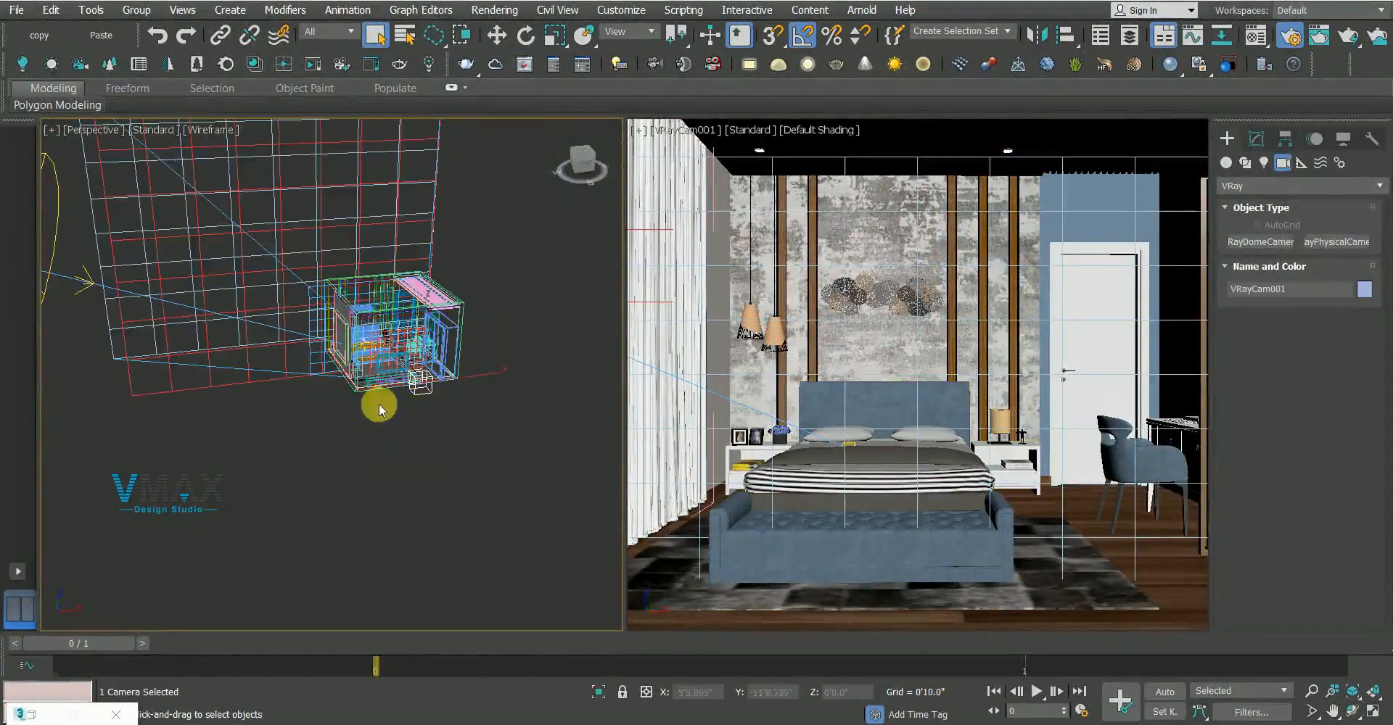
{"action": "left_click", "coordinate": [1254, 137]}
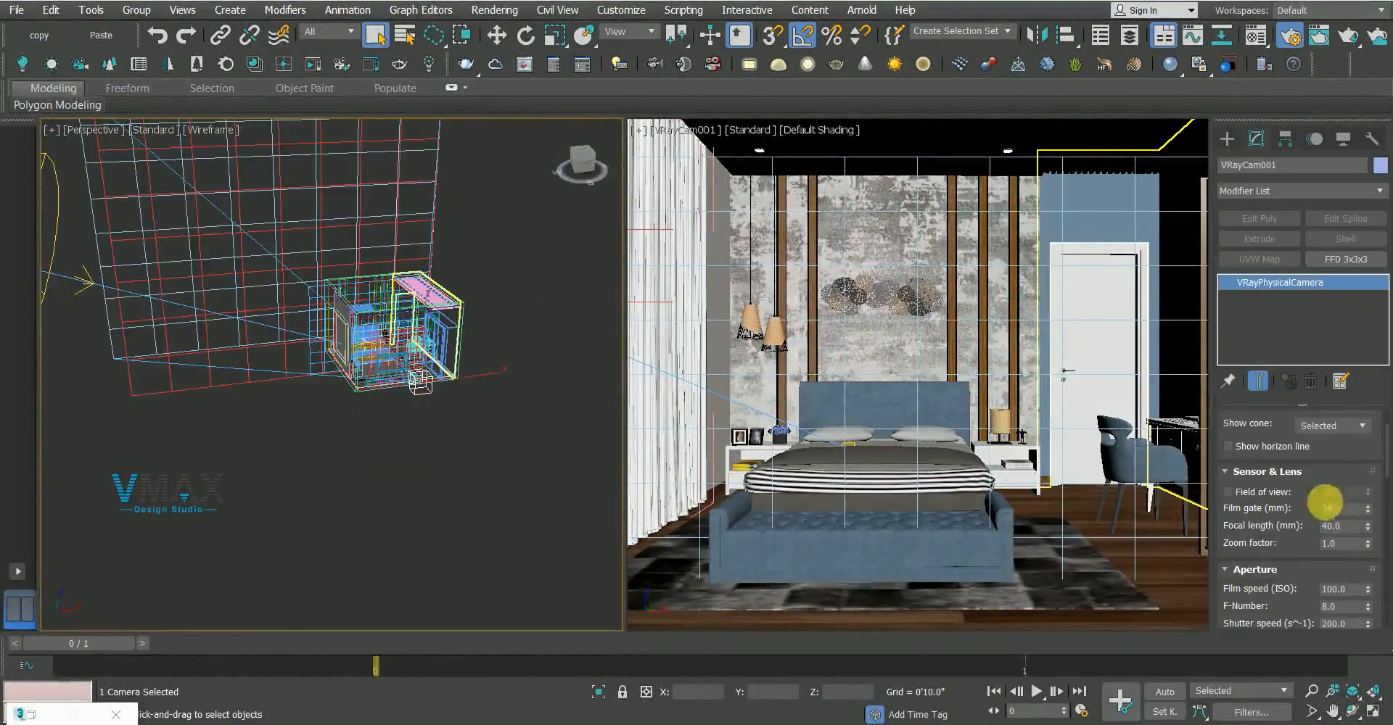
{"action": "middle_click_drag", "start_coordinate": [348, 391], "coordinate": [395, 468], "text": "alt"}
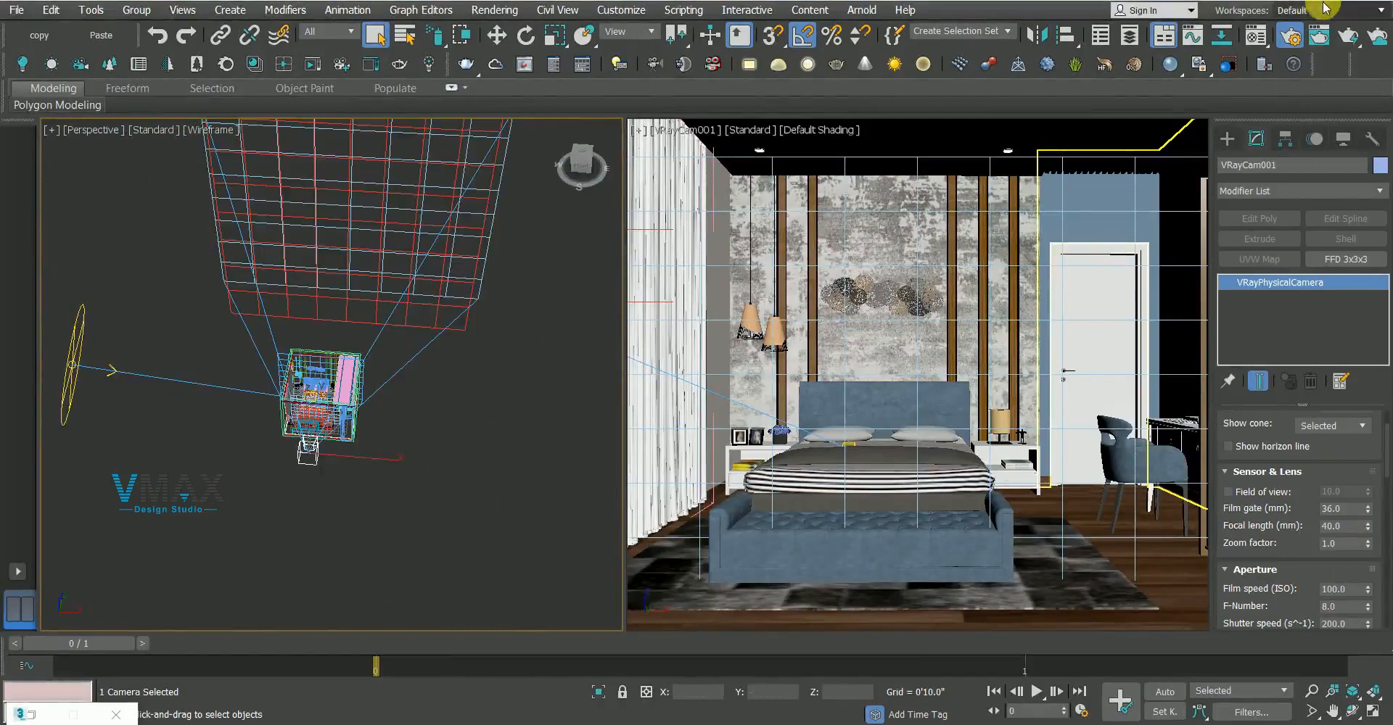
Restore the render setup and set the progressive image sampler to 8 max subdivs with a noise threshold of 0.001
{"action": "left_click", "coordinate": [33, 714]}
{"action": "left_click_drag", "start_coordinate": [922, 166], "coordinate": [431, 104]}
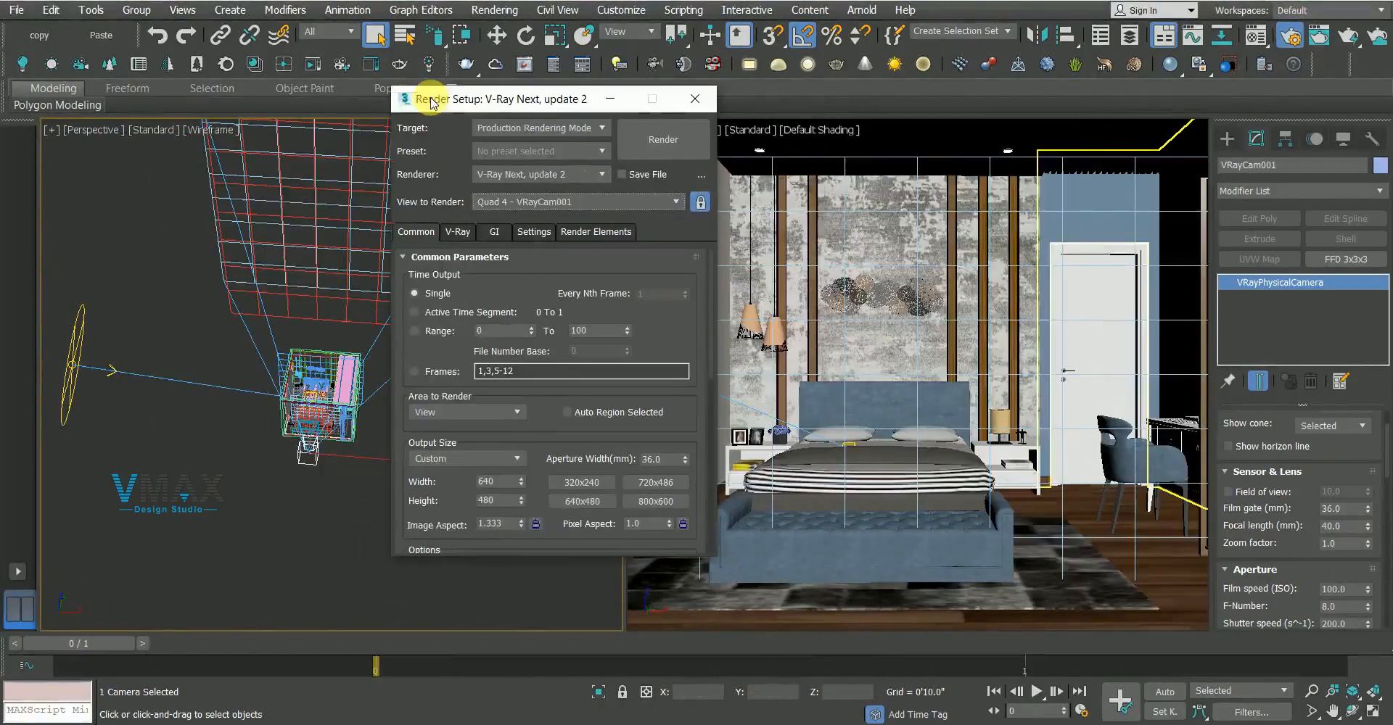
{"action": "left_click", "coordinate": [464, 238]}
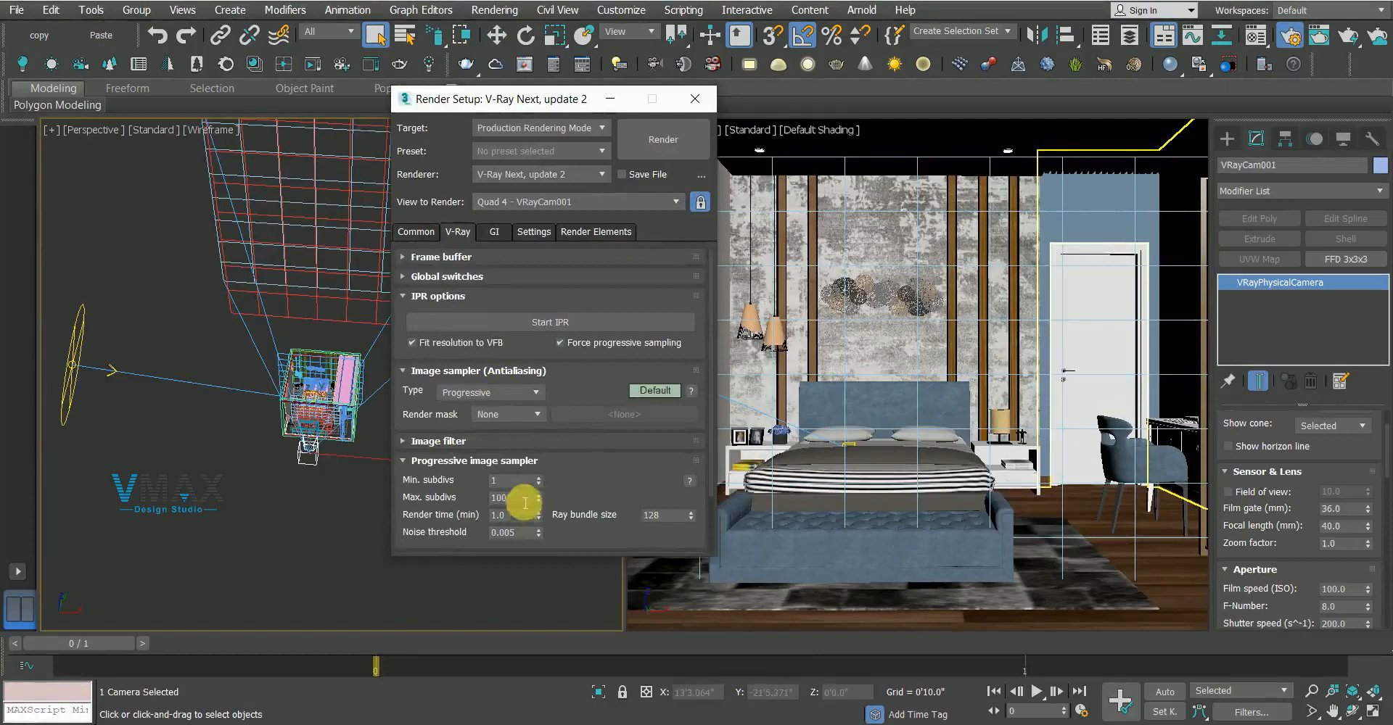
{"action": "left_click_drag", "start_coordinate": [522, 500], "coordinate": [410, 490]}
{"action": "type", "text": "8"}
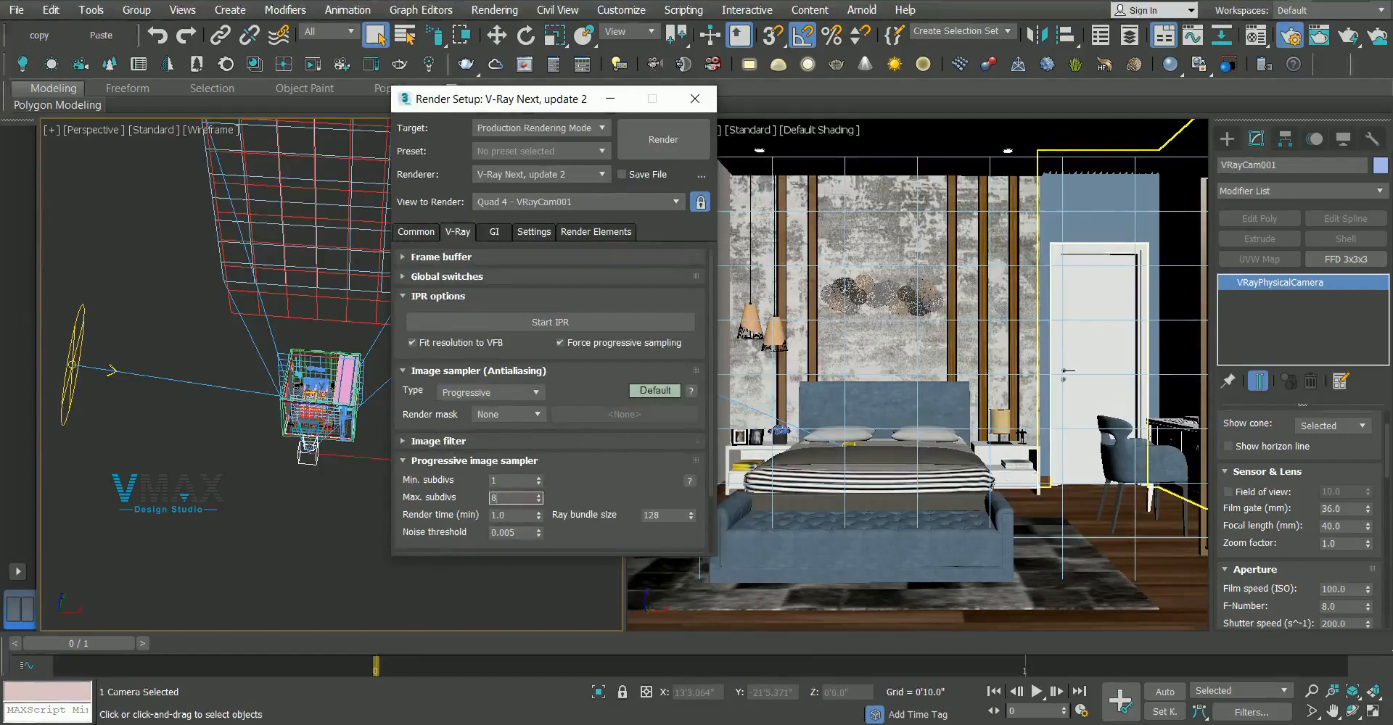
{"action": "left_click", "coordinate": [515, 534]}
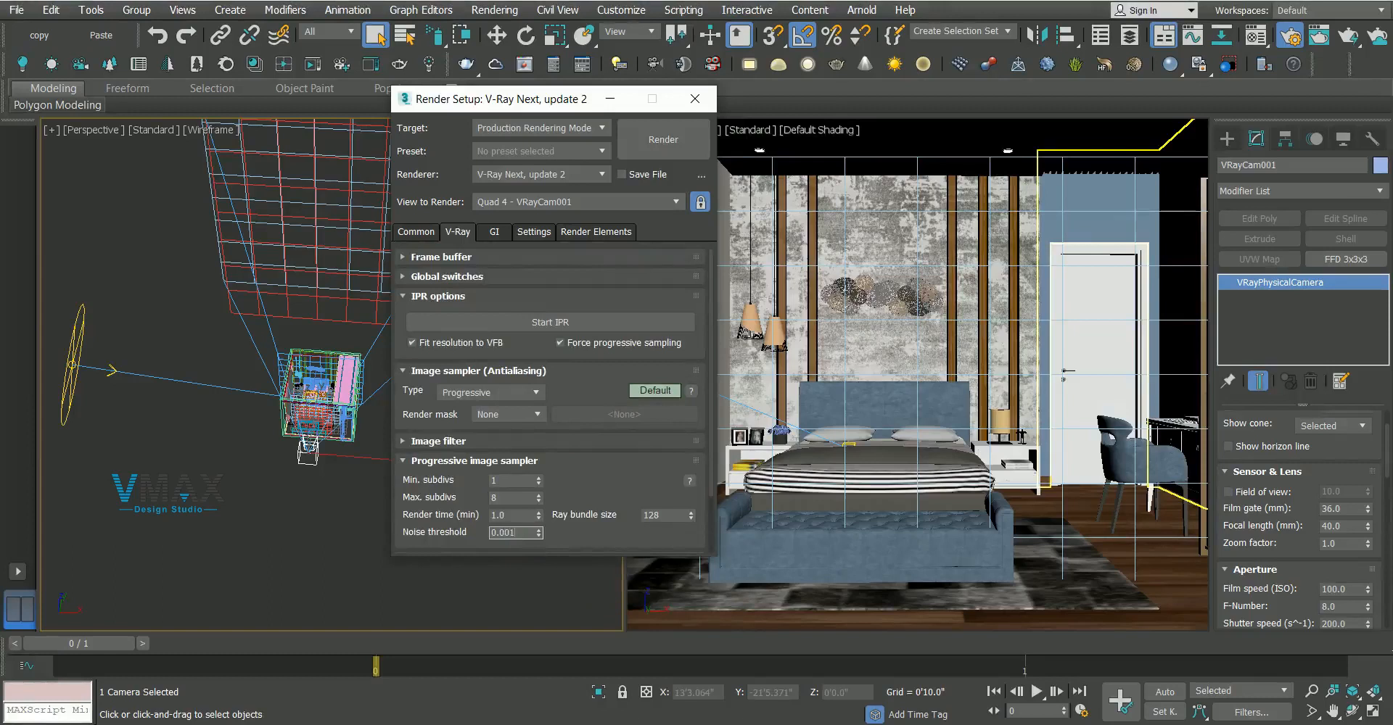
Set the progressive image sampler's noise threshold to 0.01 and collapse its settings
{"action": "key", "text": "BackSpace"}
{"action": "key", "text": "BackSpace"}
{"action": "type", "text": "1"}
{"action": "left_click", "coordinate": [567, 463]}
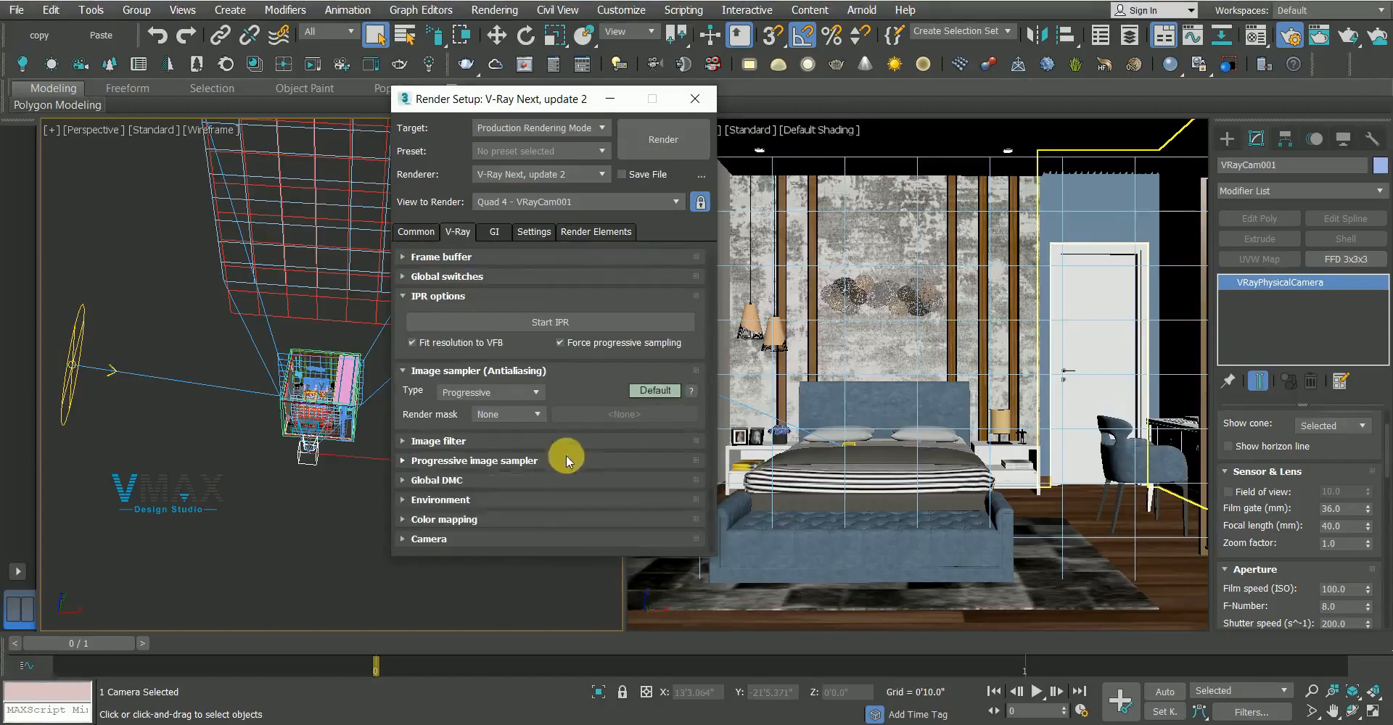
Show the advanced color mapping settings, set the burn value to 0.5, and look over the render setup's camera options
{"action": "left_click", "coordinate": [465, 502]}
{"action": "left_click", "coordinate": [486, 529]}
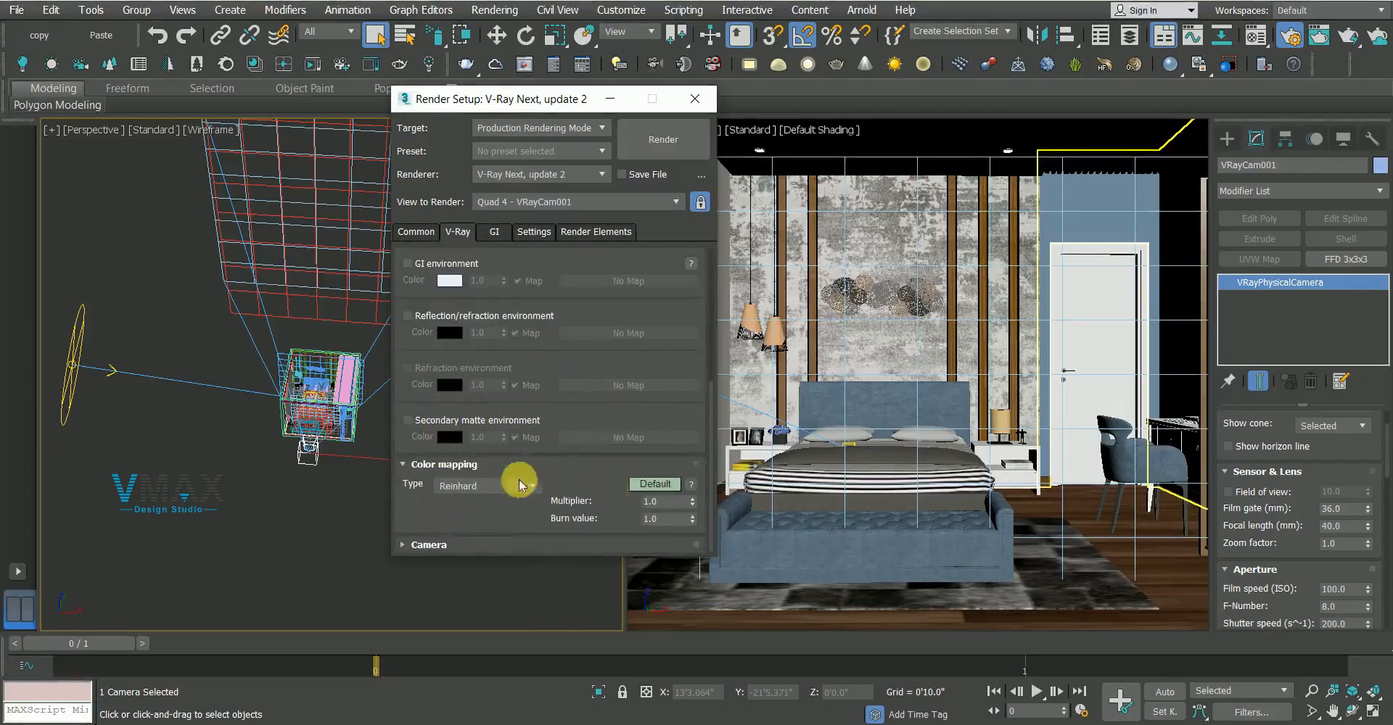
{"action": "left_click", "coordinate": [649, 485]}
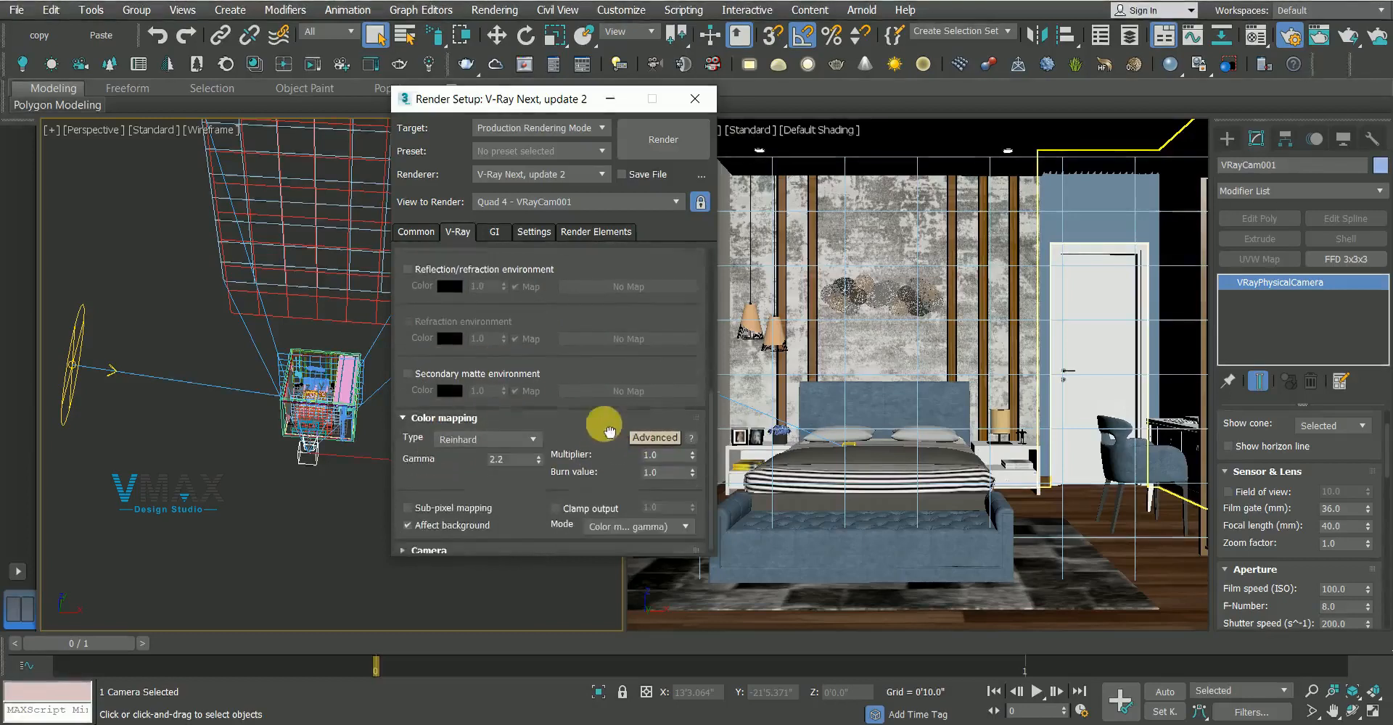
{"action": "left_click", "coordinate": [664, 466]}
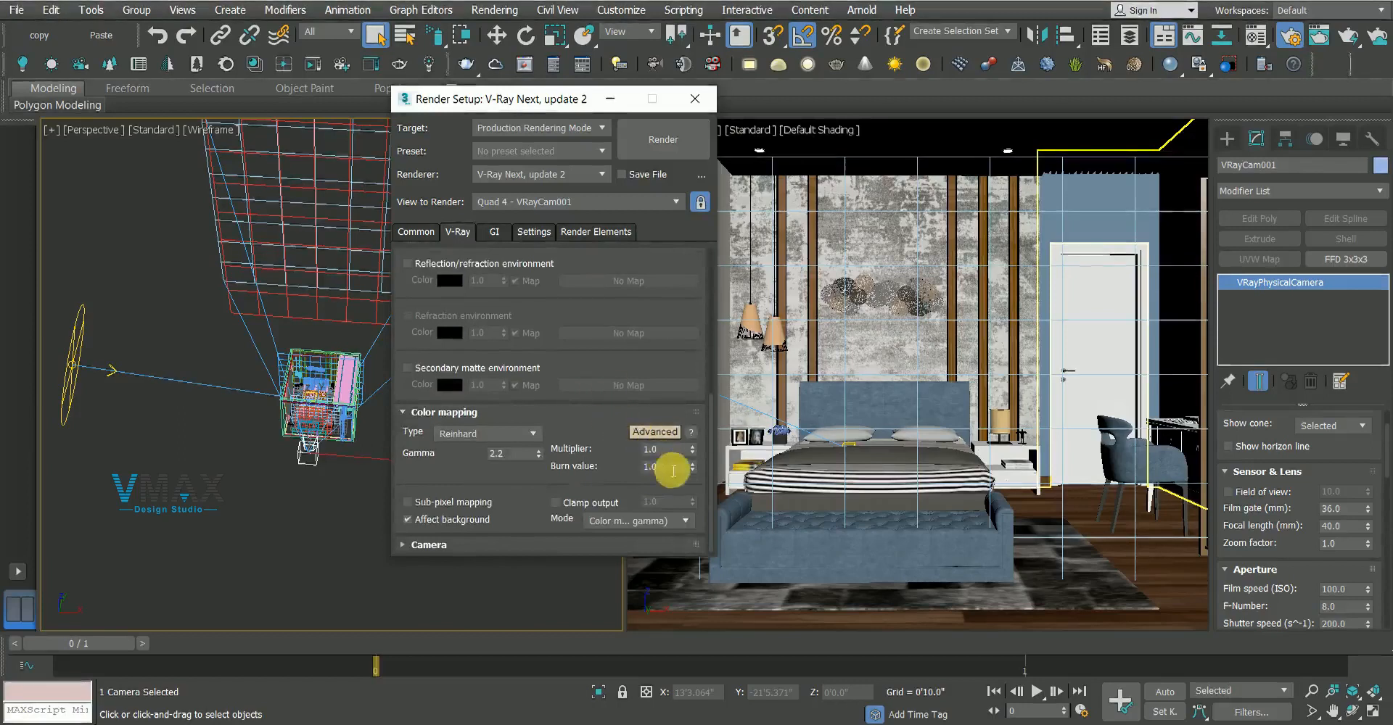
{"action": "left_click", "coordinate": [563, 447]}
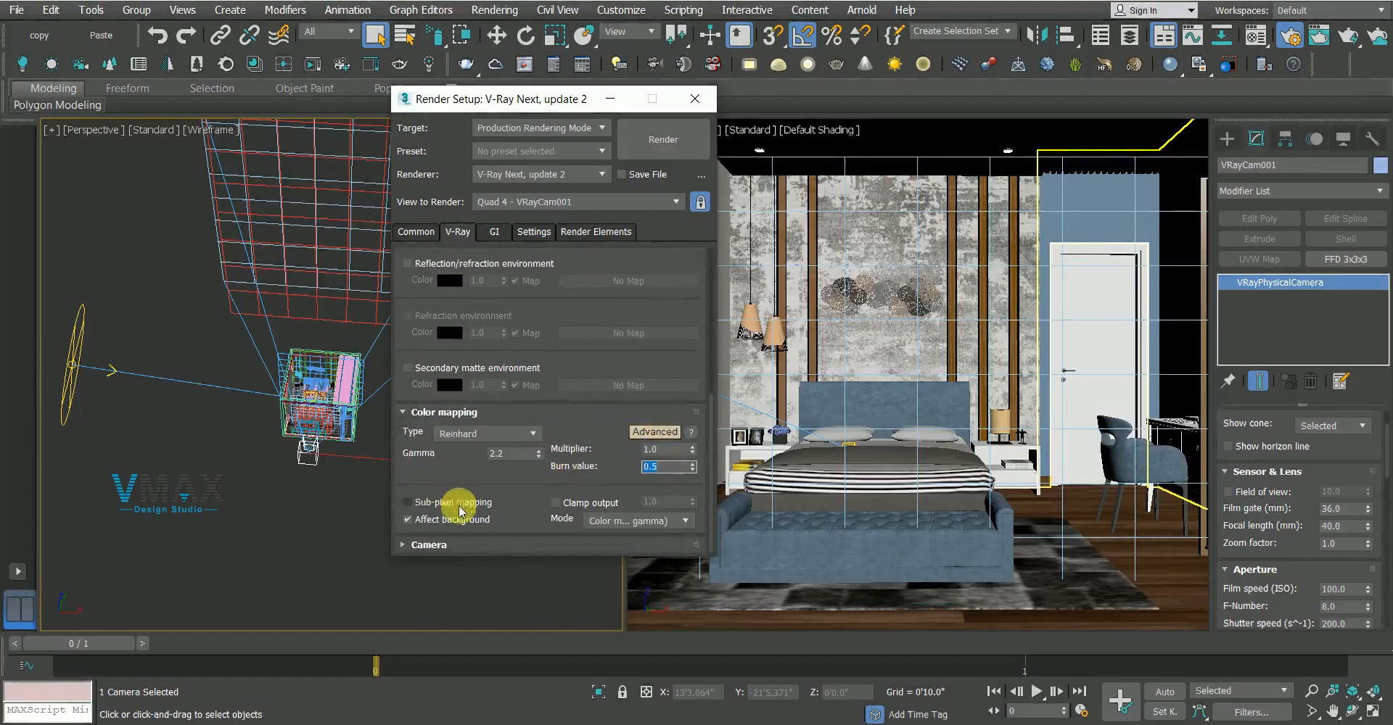
{"action": "left_click", "coordinate": [470, 544]}
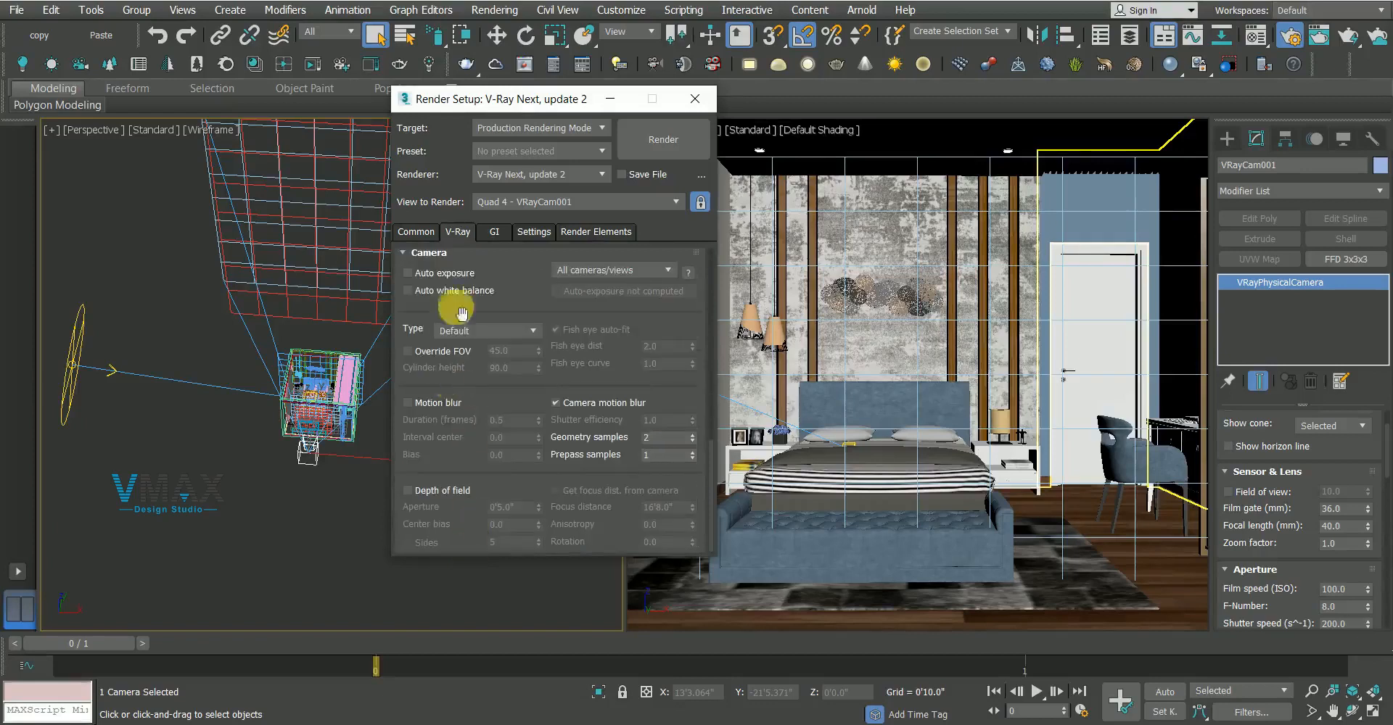
{"action": "scroll", "coordinate": [486, 291], "scroll_direction": "up", "scroll_amount": 1}
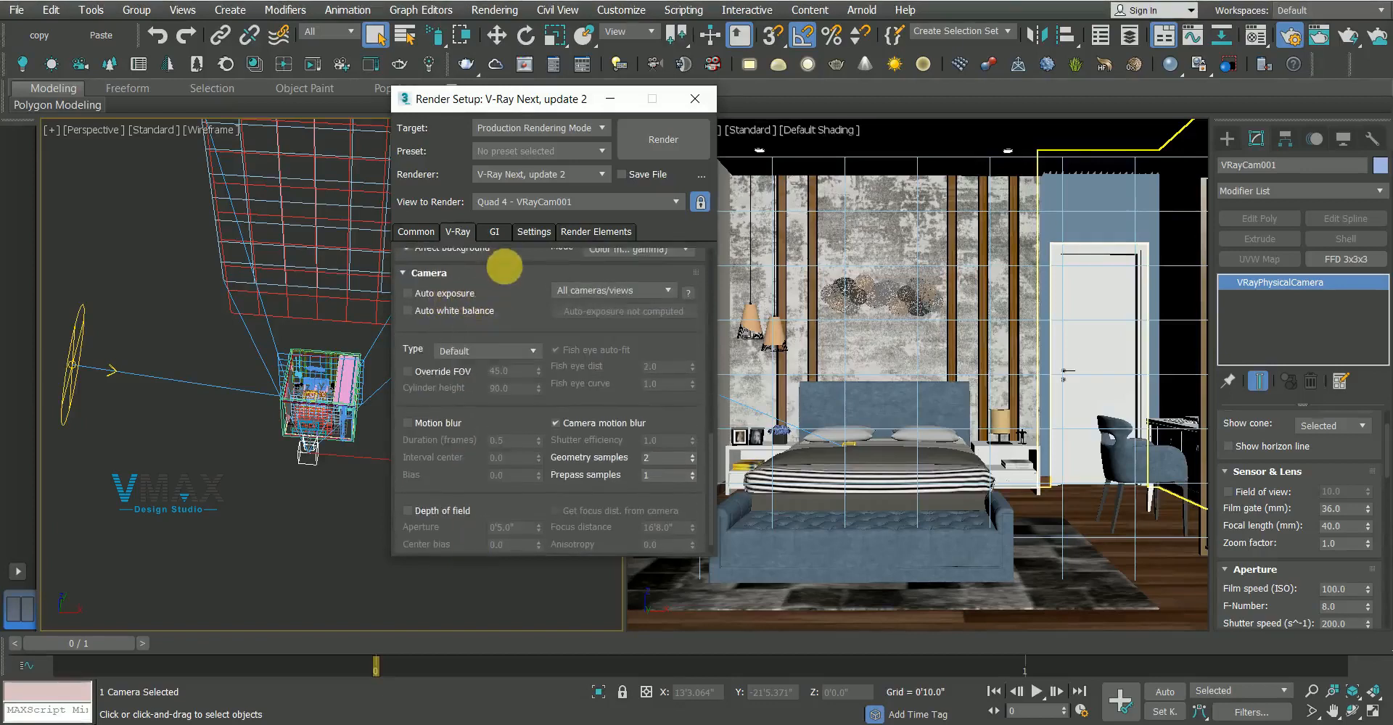
{"action": "scroll", "coordinate": [508, 323], "scroll_direction": "up", "scroll_amount": 5}
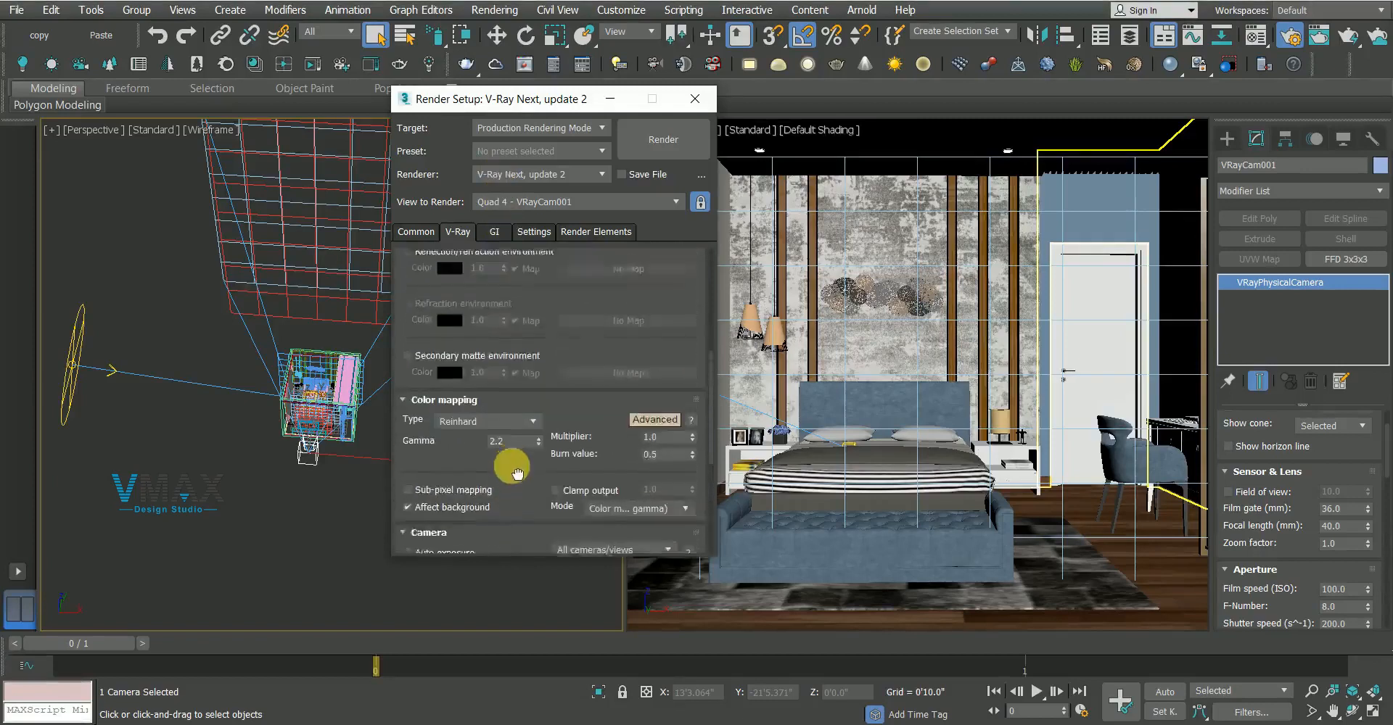
{"action": "scroll", "coordinate": [517, 547], "scroll_direction": "up", "scroll_amount": 2}
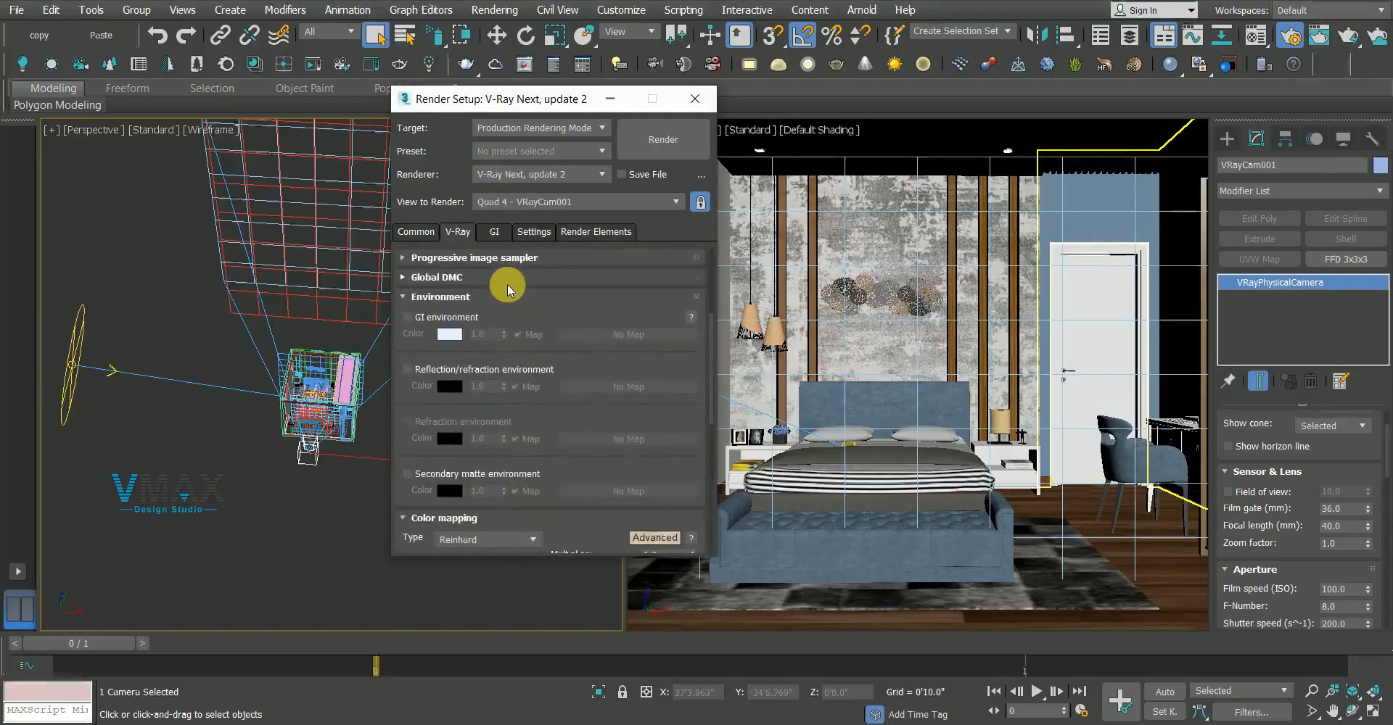
Set the primary global illumination engine to Irradiance map
{"action": "left_click", "coordinate": [494, 232]}
{"action": "left_click", "coordinate": [538, 293]}
{"action": "left_click", "coordinate": [520, 299]}
{"action": "left_click", "coordinate": [521, 298]}
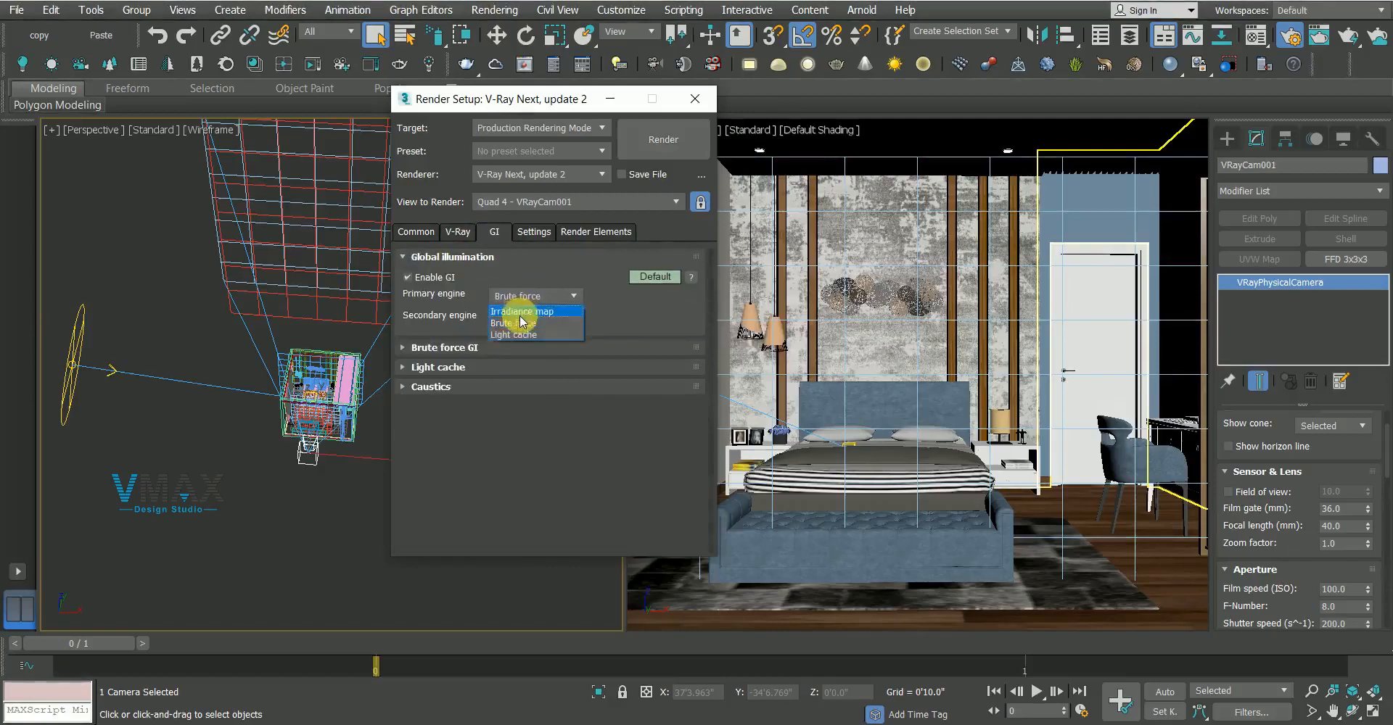
{"action": "left_click", "coordinate": [520, 311]}
Set the irradiance map to the Low preset with 40 subdivs, and the light cache to 400 subdivs
{"action": "scroll", "coordinate": [464, 355], "scroll_direction": "down", "scroll_amount": 2}
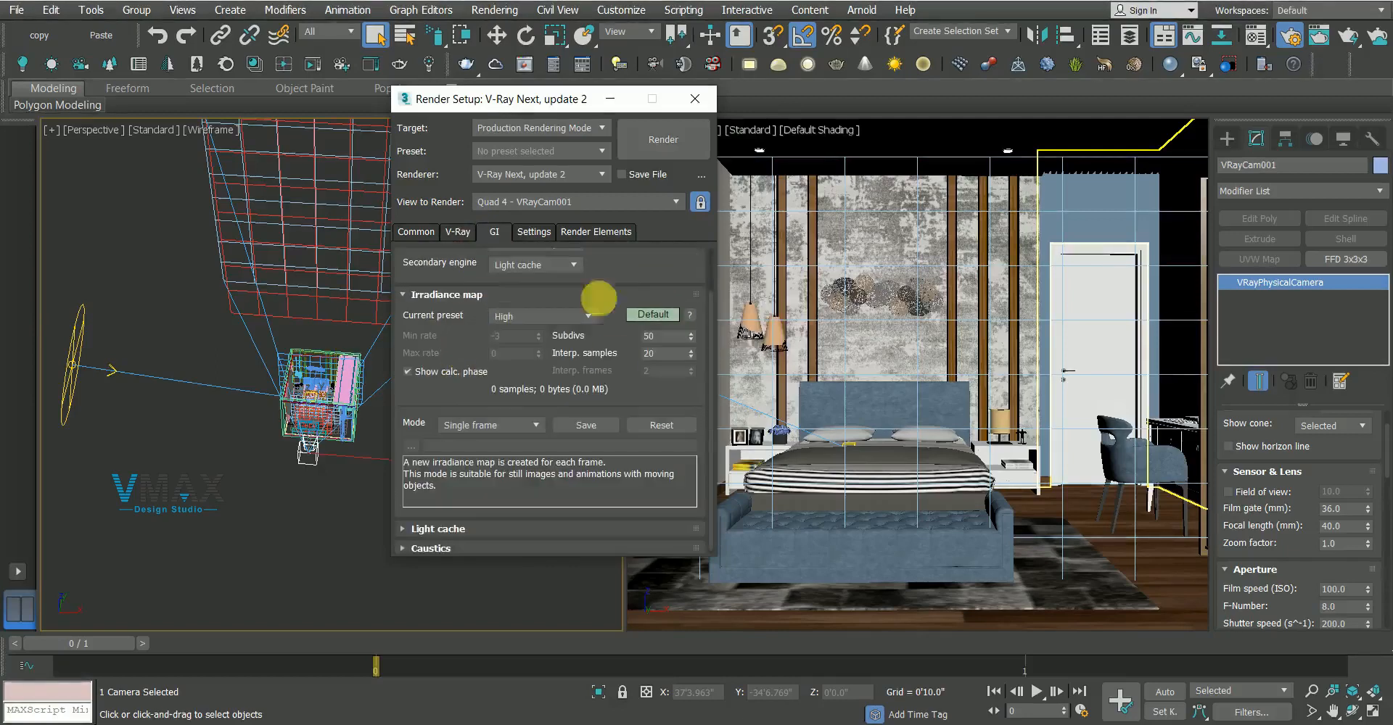
{"action": "left_click", "coordinate": [544, 317]}
{"action": "left_click", "coordinate": [529, 356]}
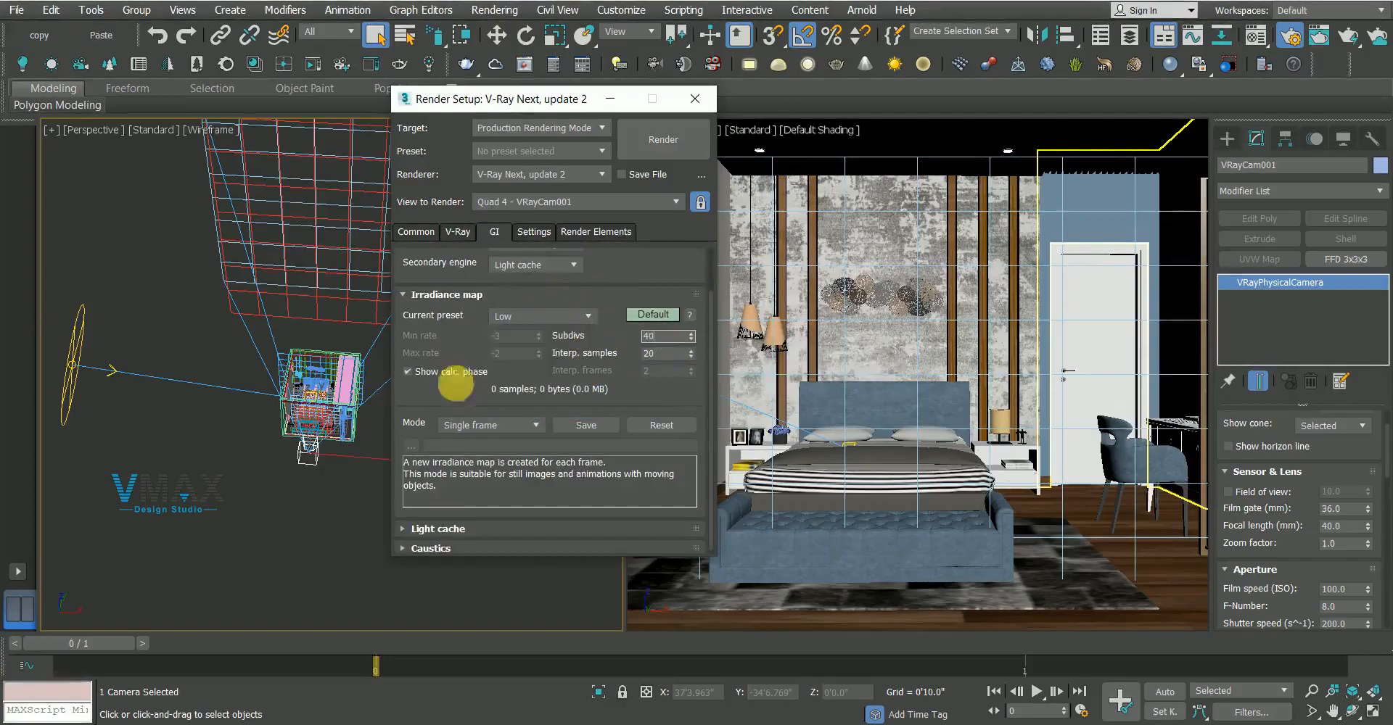
{"action": "left_click", "coordinate": [437, 528]}
{"action": "scroll", "coordinate": [488, 487], "scroll_direction": "down", "scroll_amount": 3}
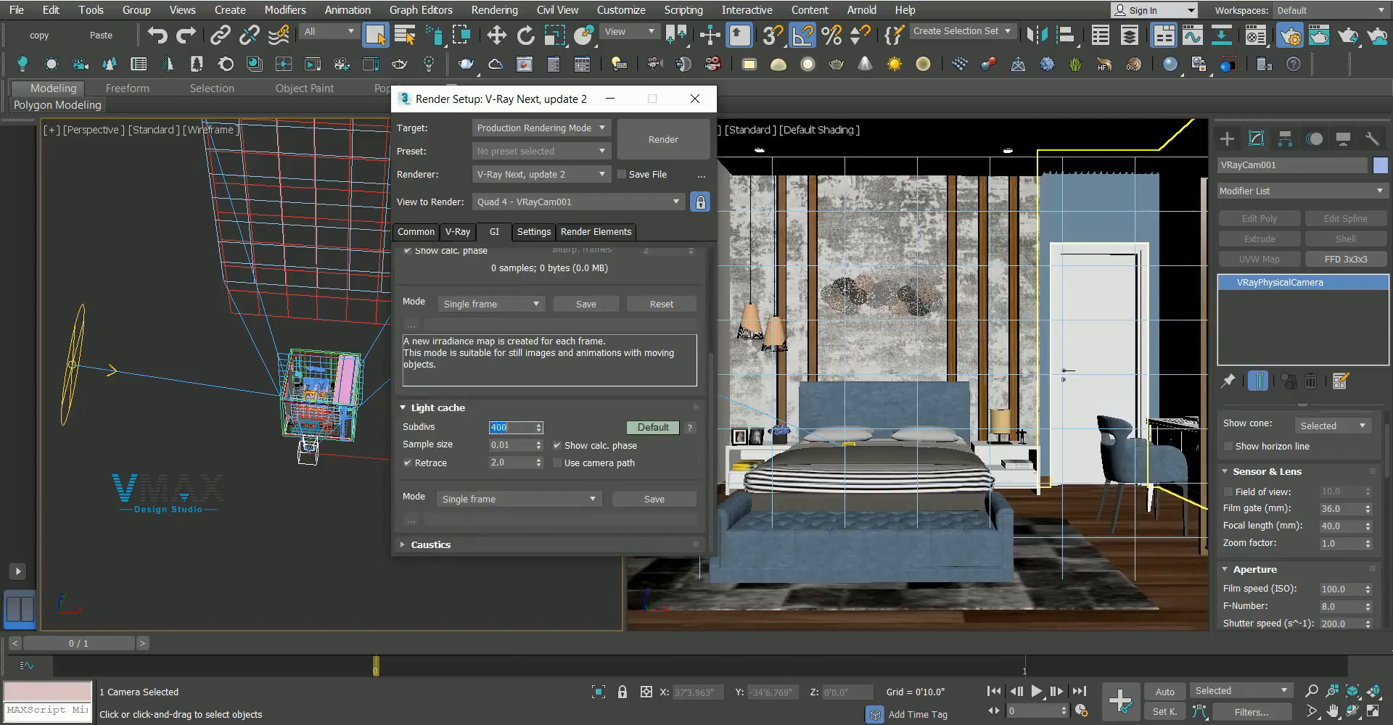
Add a VRayDenoiser render element to the render setup
{"action": "left_click", "coordinate": [609, 231]}
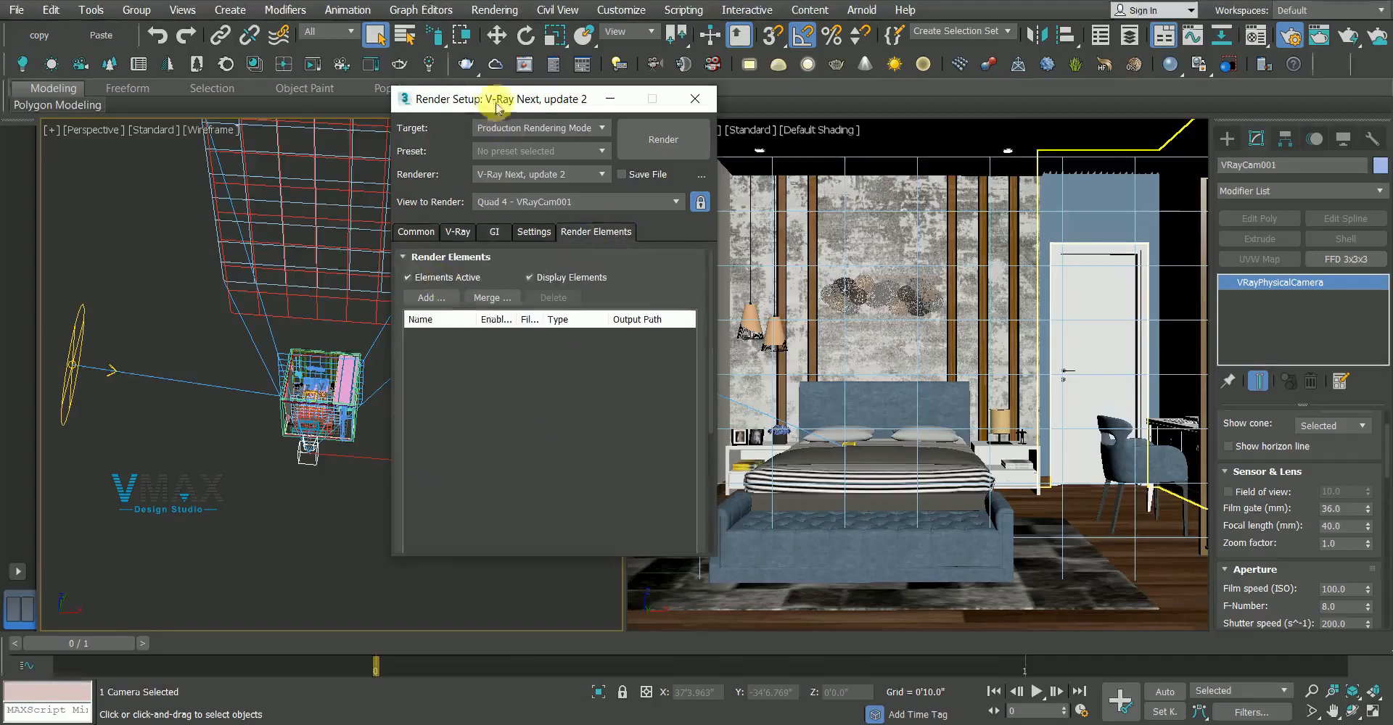
{"action": "left_click_drag", "start_coordinate": [491, 102], "coordinate": [453, 34]}
{"action": "left_click", "coordinate": [392, 231]}
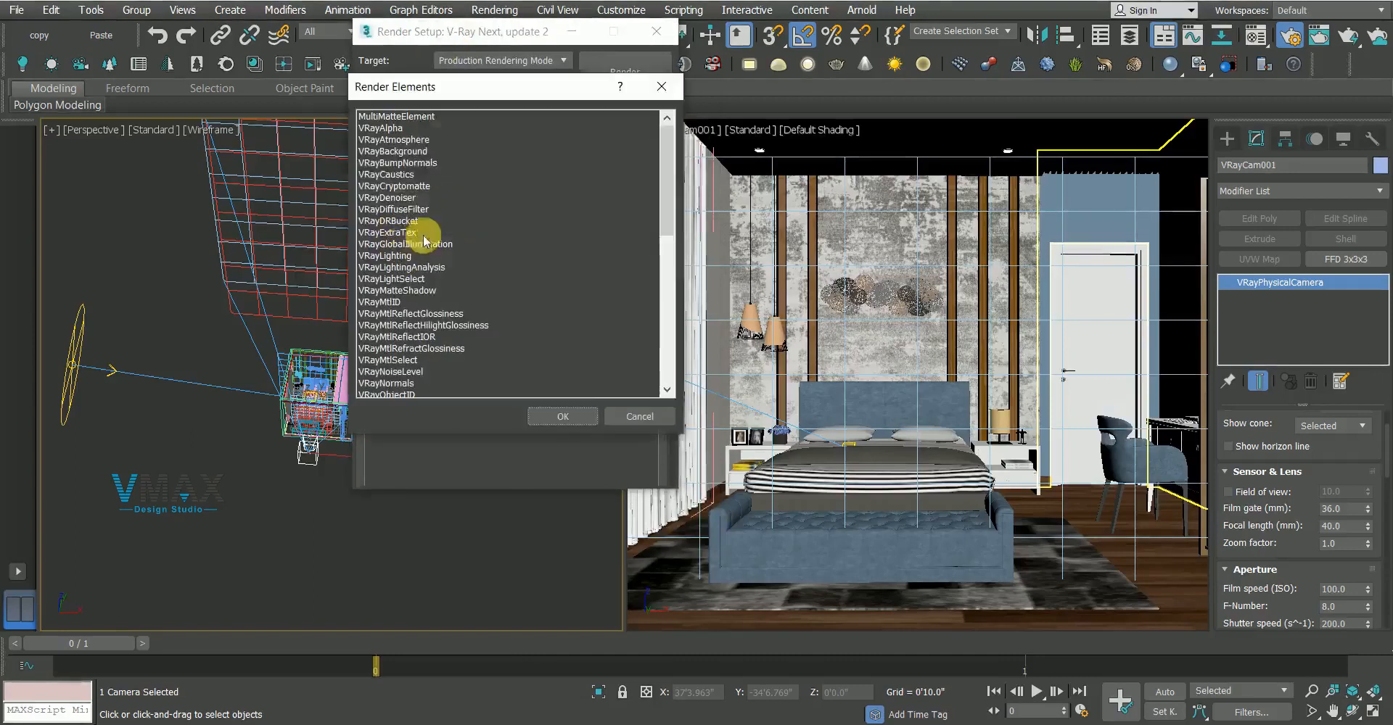
{"action": "left_click", "coordinate": [401, 197]}
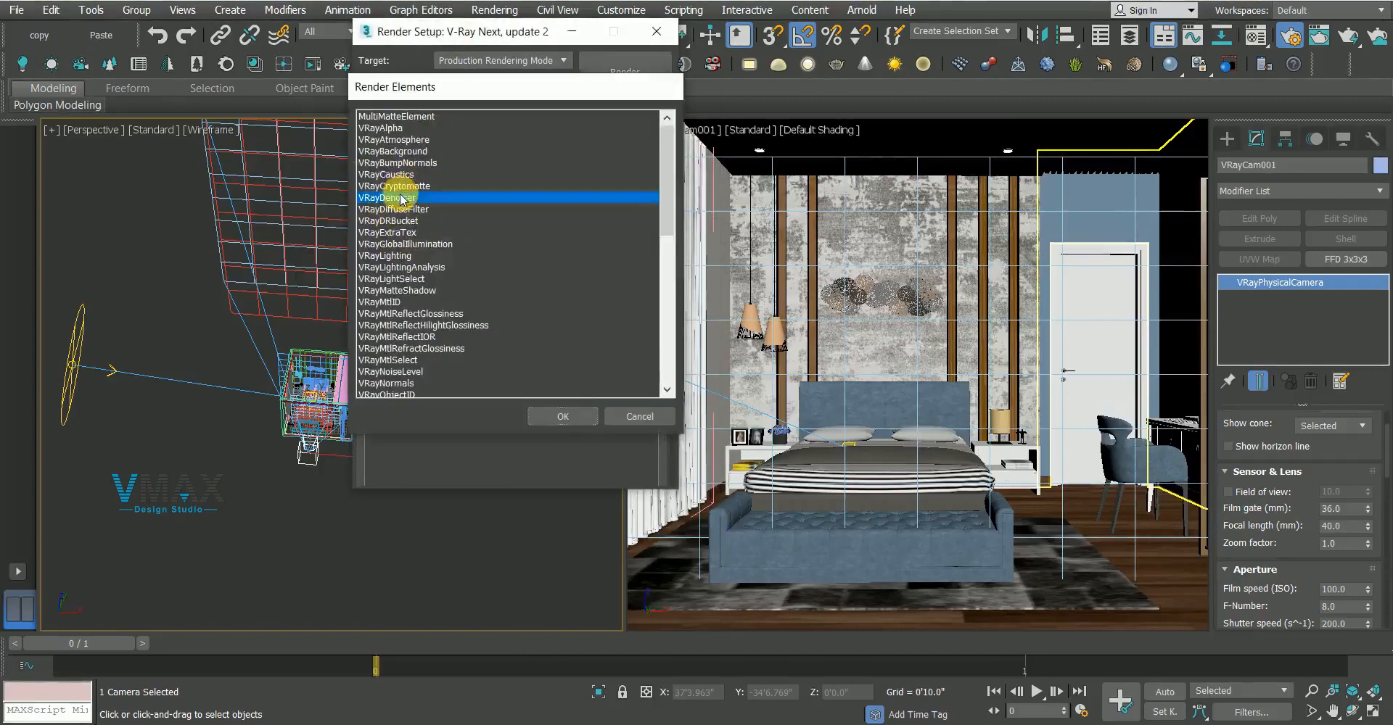
{"action": "left_click", "coordinate": [537, 415]}
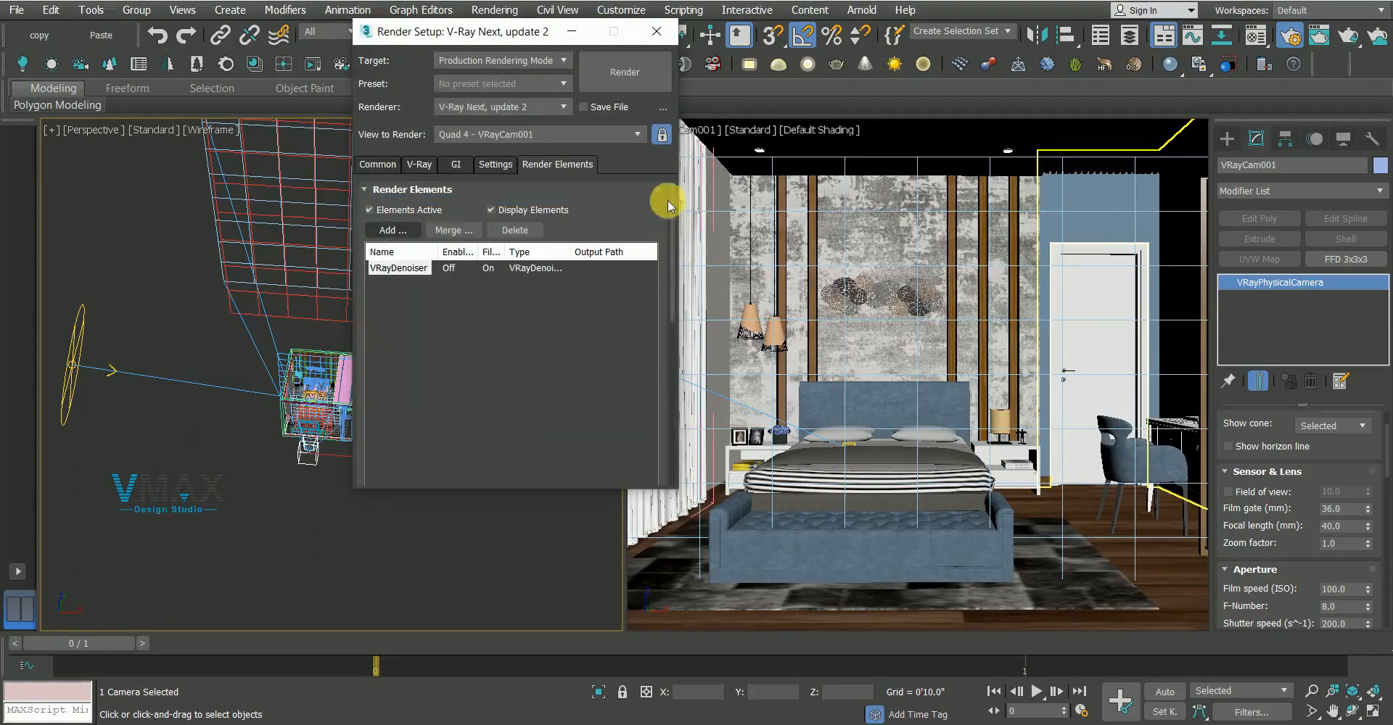
Set the VRayDenoiser element's denoising engine to NVIDIA AI denoiser
{"action": "left_click_drag", "start_coordinate": [674, 214], "coordinate": [691, 371]}
{"action": "left_click", "coordinate": [634, 378]}
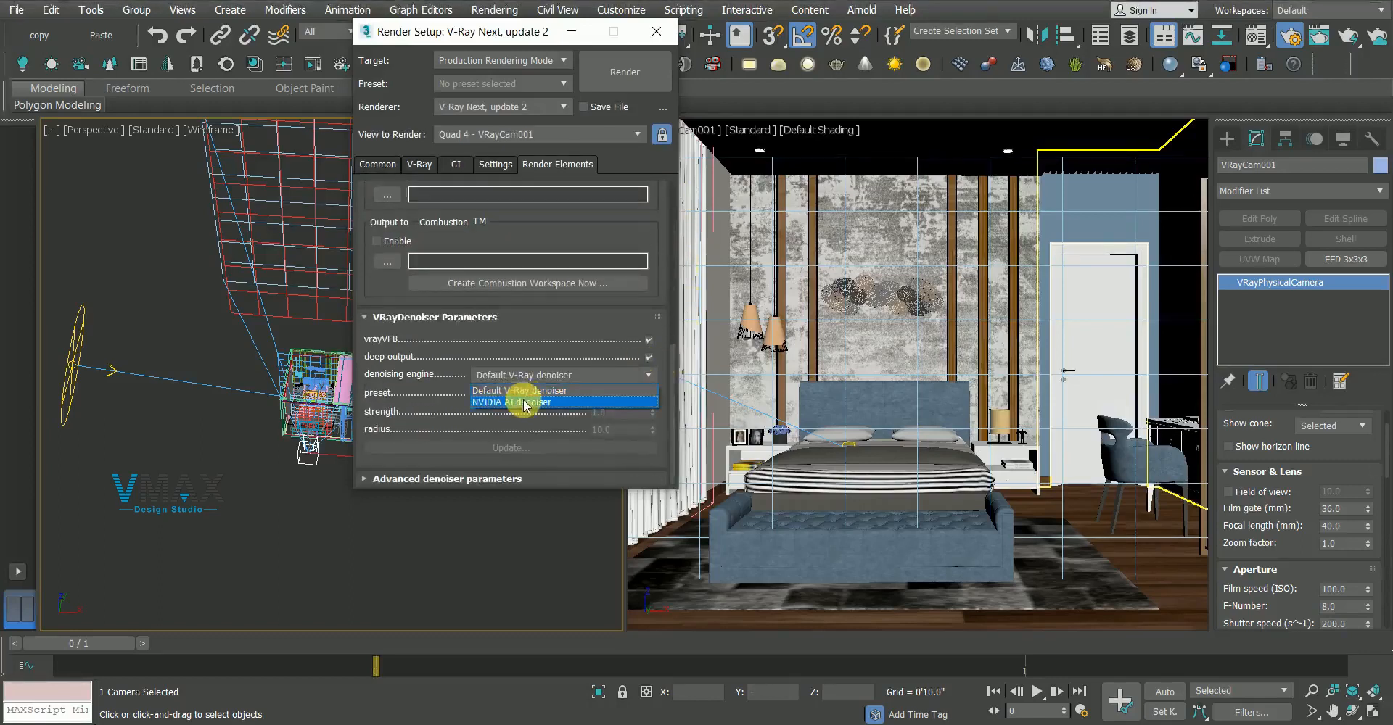
{"action": "left_click", "coordinate": [524, 403]}
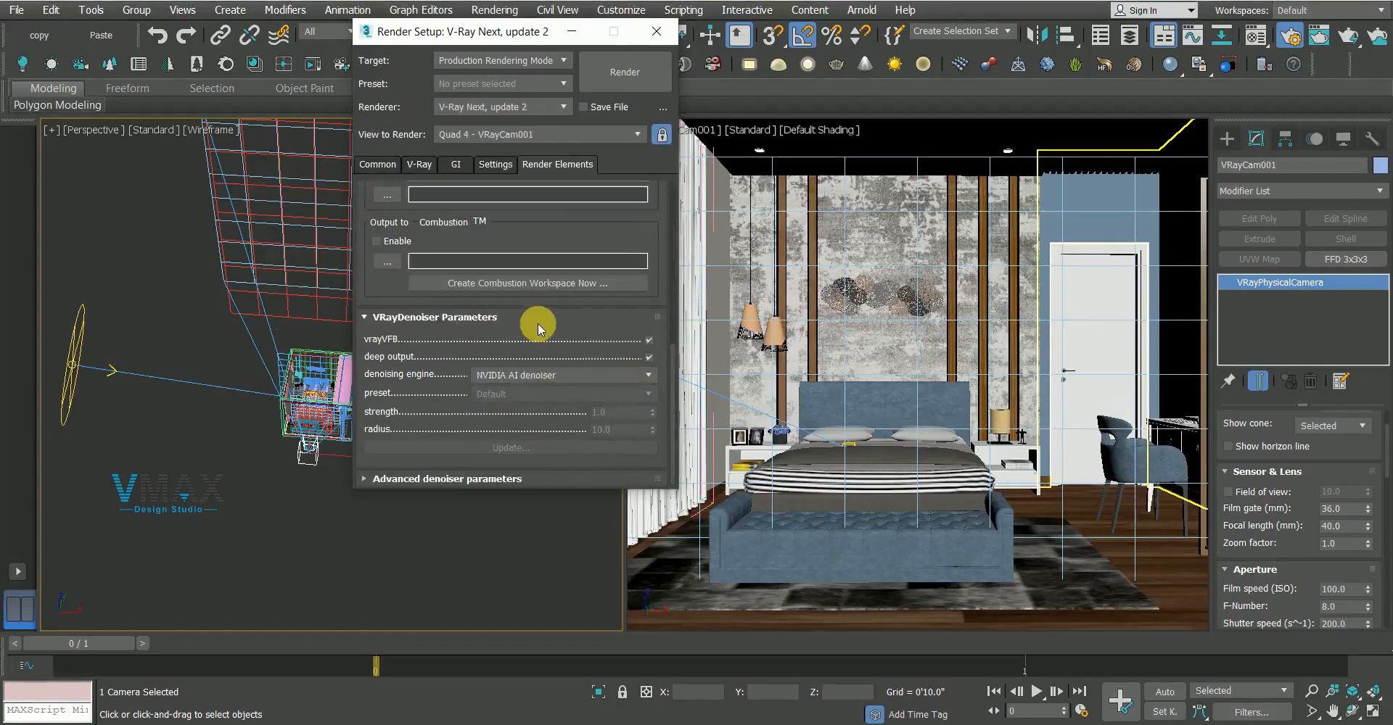
{"action": "left_click", "coordinate": [597, 375]}
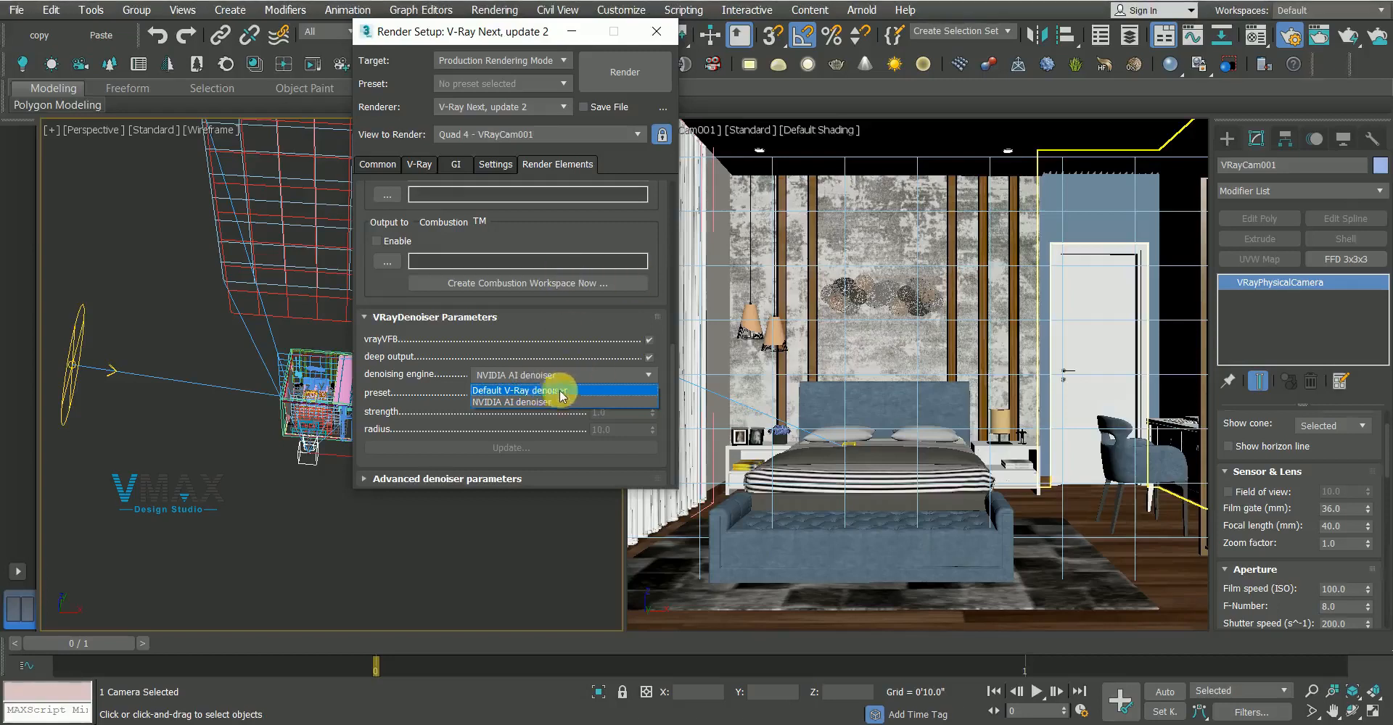
{"action": "left_click", "coordinate": [512, 403]}
Run a test render of the V-Ray camera view, stop it, and close the render windows
{"action": "left_click_drag", "start_coordinate": [472, 38], "coordinate": [325, 199]}
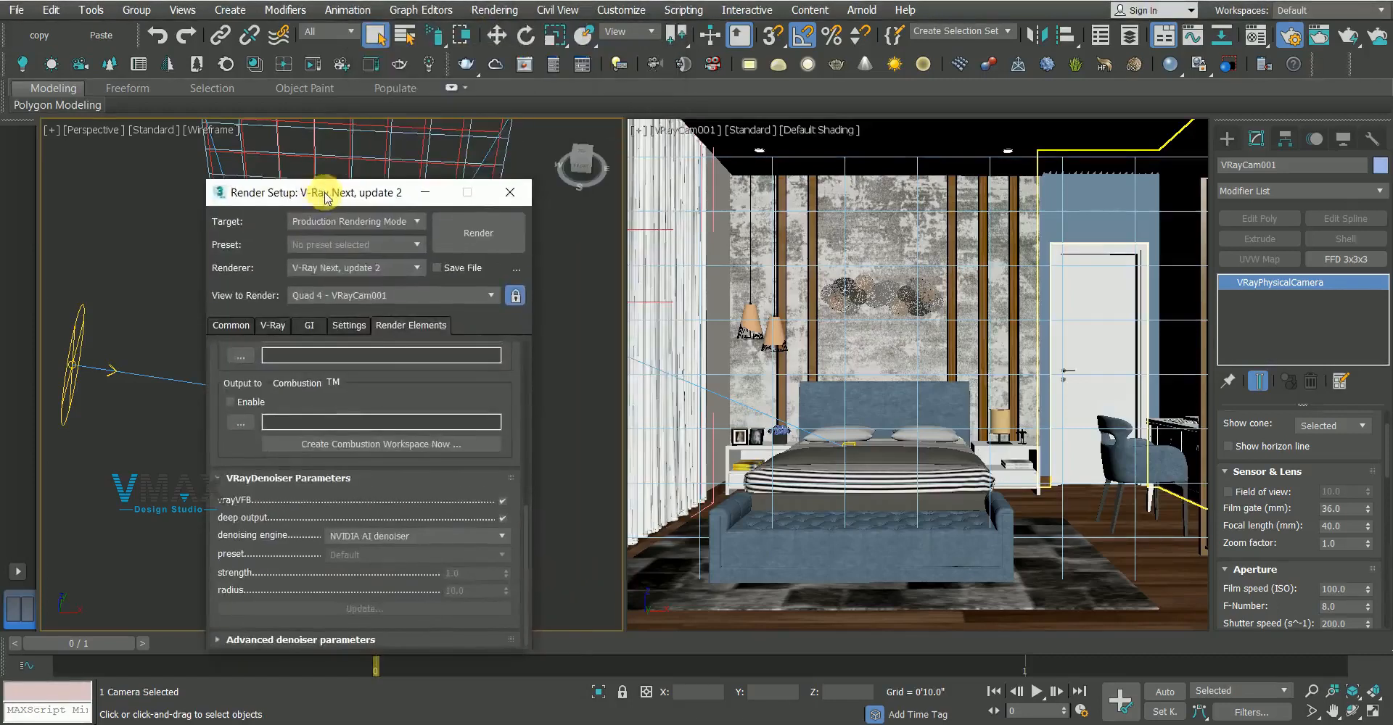
{"action": "left_click", "coordinate": [480, 232]}
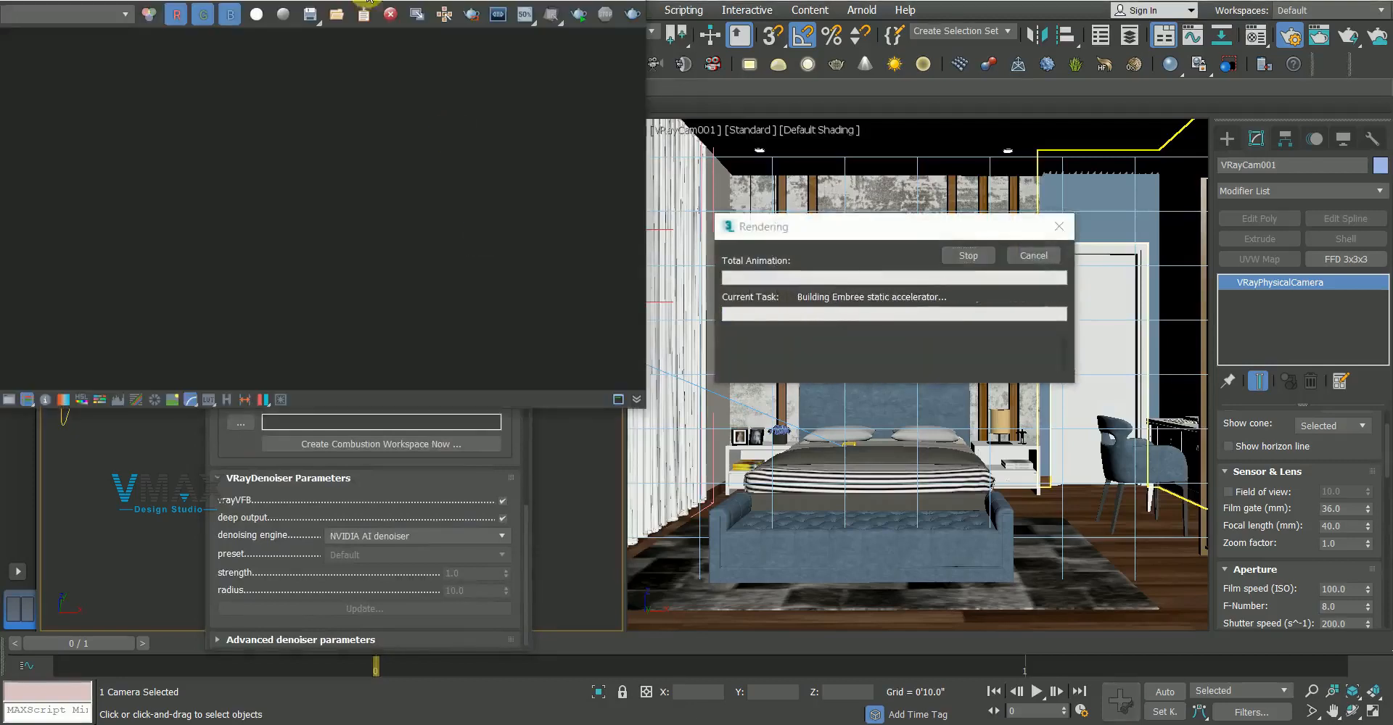
{"action": "left_click_drag", "start_coordinate": [320, 13], "coordinate": [365, 107]}
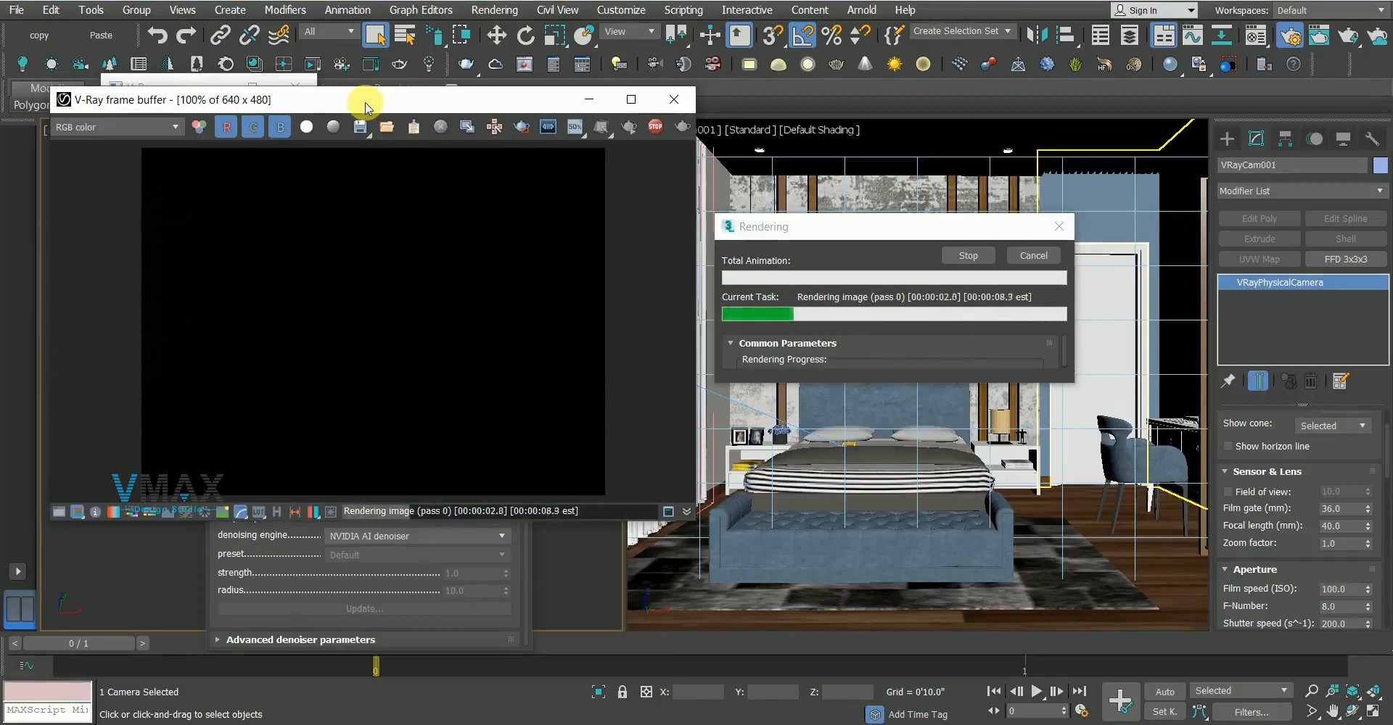
{"action": "left_click", "coordinate": [968, 254]}
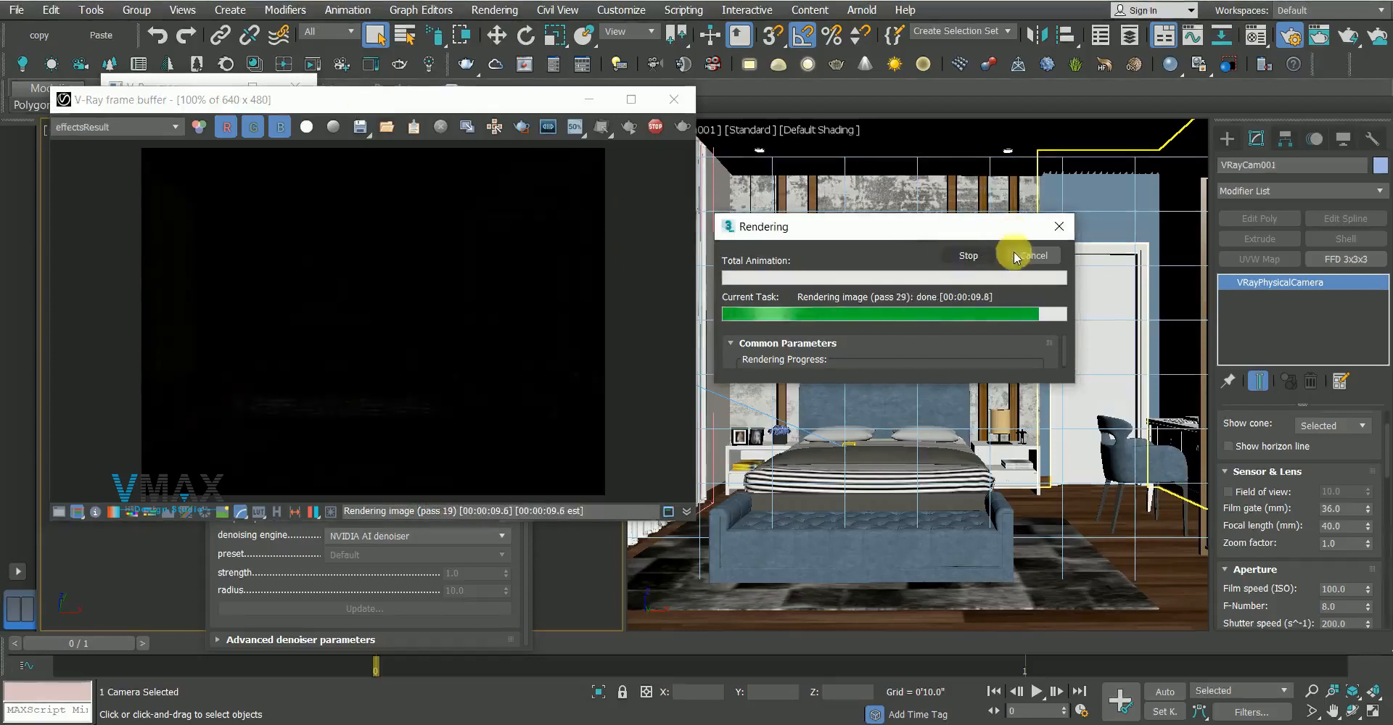
{"action": "left_click", "coordinate": [673, 99]}
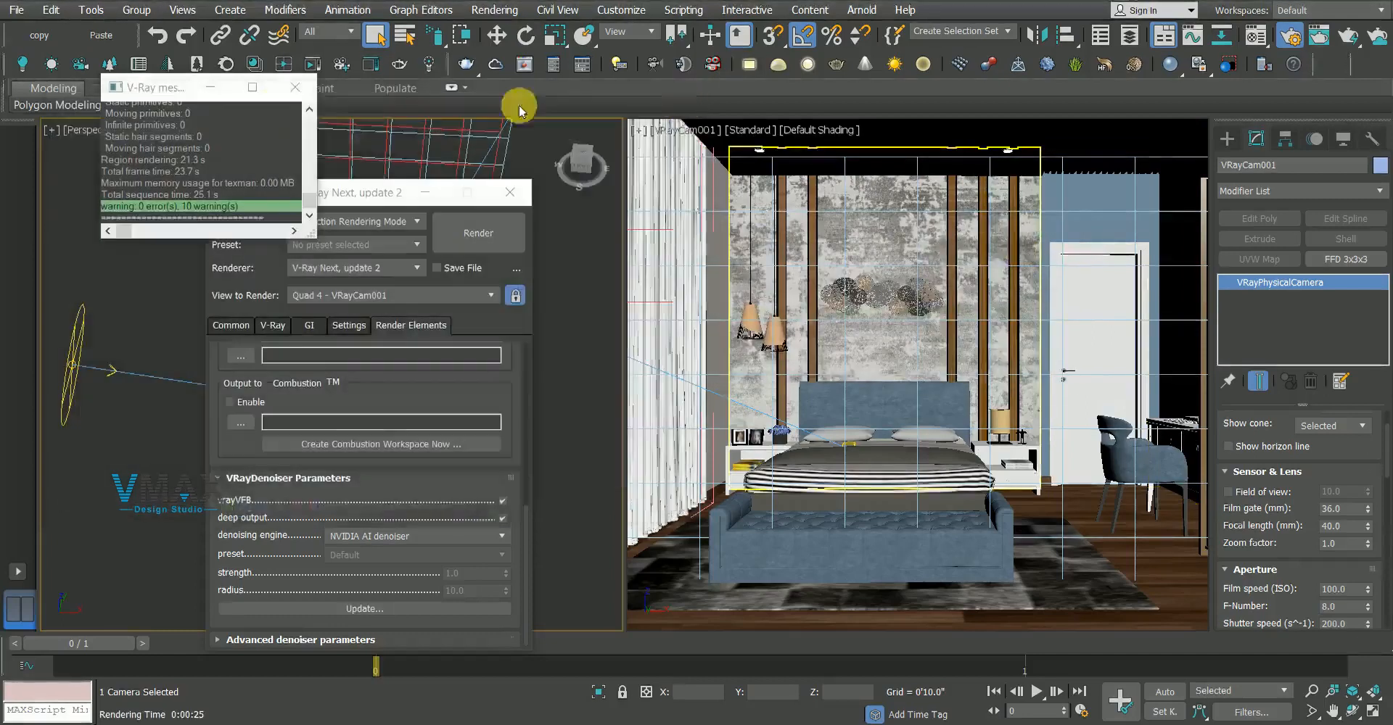
{"action": "left_click", "coordinate": [516, 193]}
{"action": "left_click", "coordinate": [296, 88]}
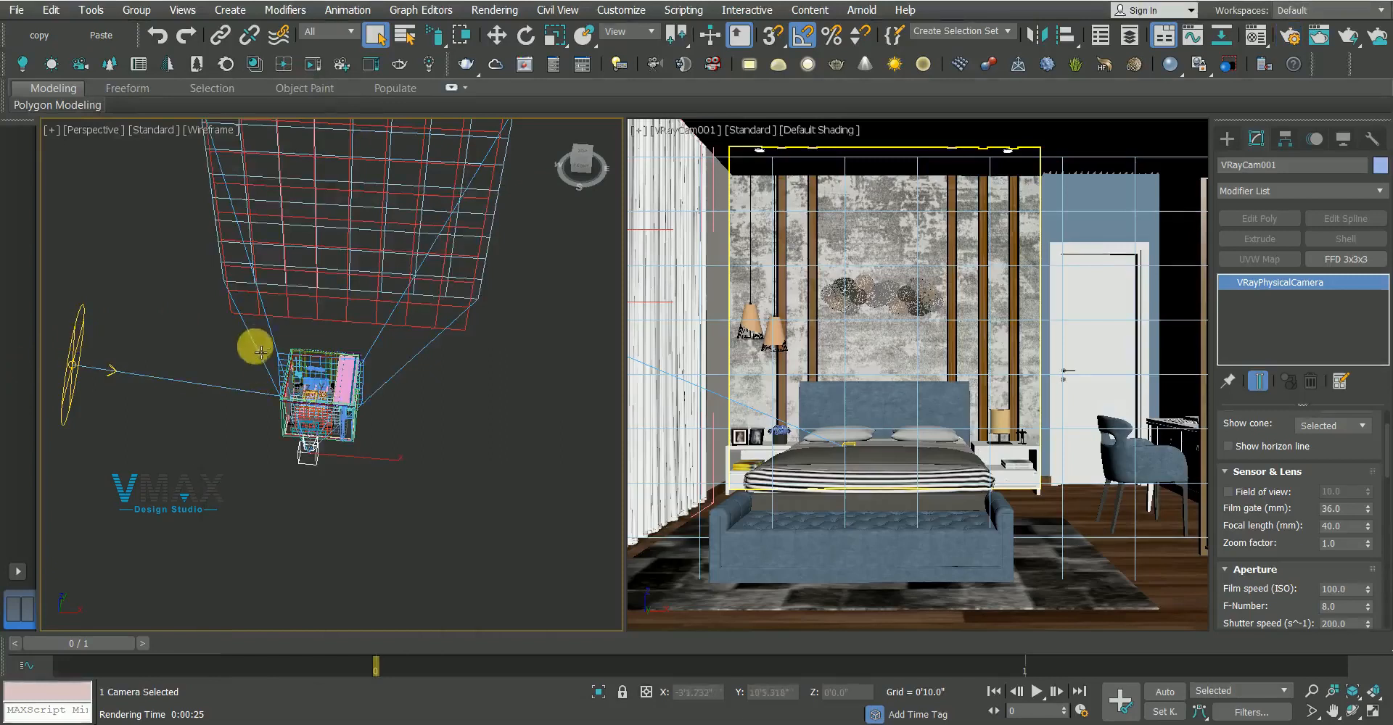
Switch the perspective view to default shading and isolate the thin box filling the window opening
{"action": "scroll", "coordinate": [267, 343], "scroll_direction": "up", "scroll_amount": 3}
{"action": "middle_click_drag", "start_coordinate": [267, 343], "coordinate": [395, 254], "text": "alt"}
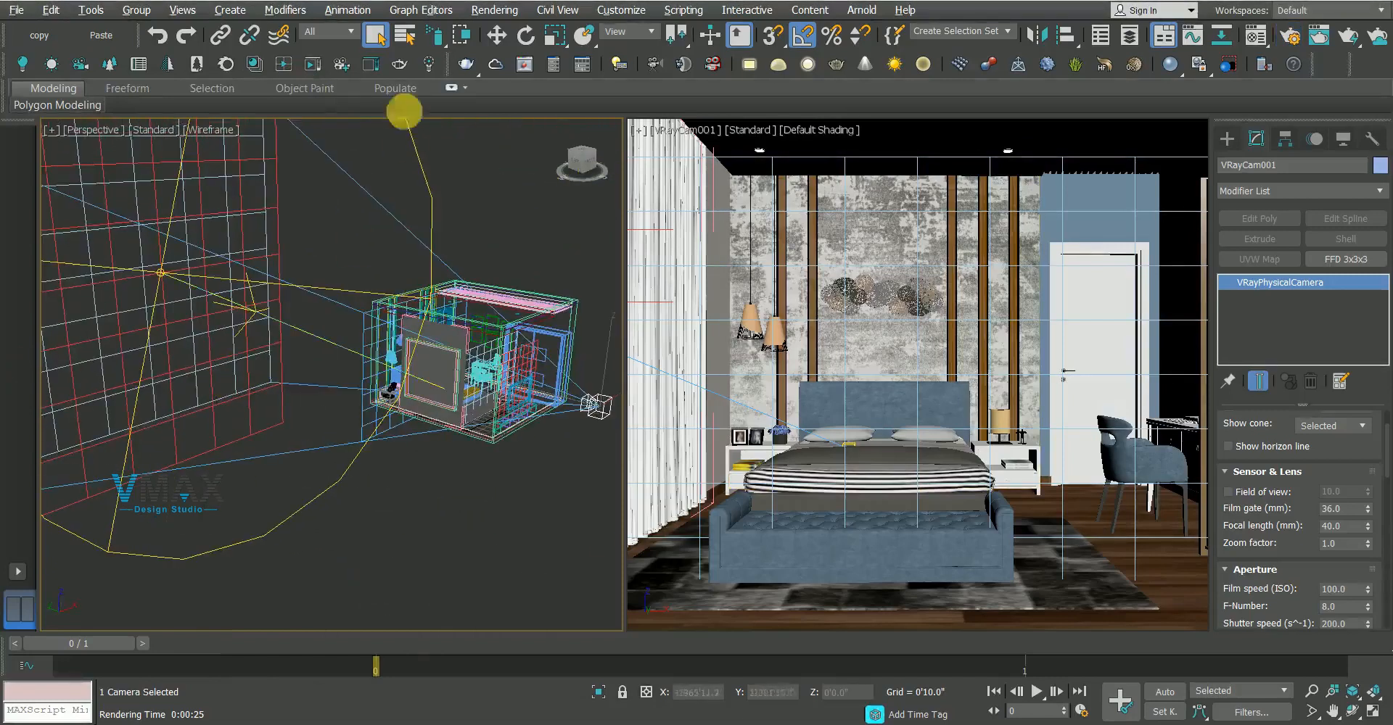
{"action": "scroll", "coordinate": [476, 398], "scroll_direction": "up", "scroll_amount": 4}
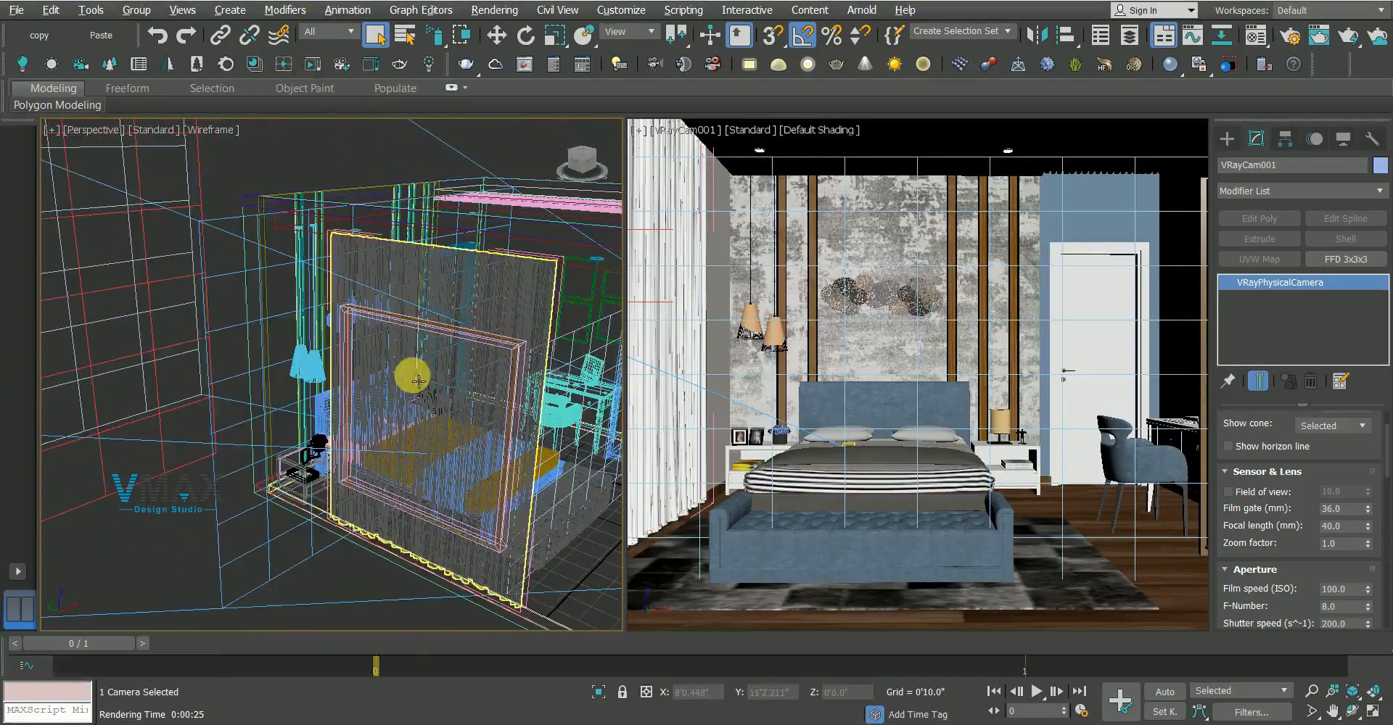
{"action": "left_click", "coordinate": [418, 380]}
{"action": "scroll", "coordinate": [419, 380], "scroll_direction": "up", "scroll_amount": 3}
{"action": "key", "text": "F3"}
{"action": "left_click", "coordinate": [342, 348]}
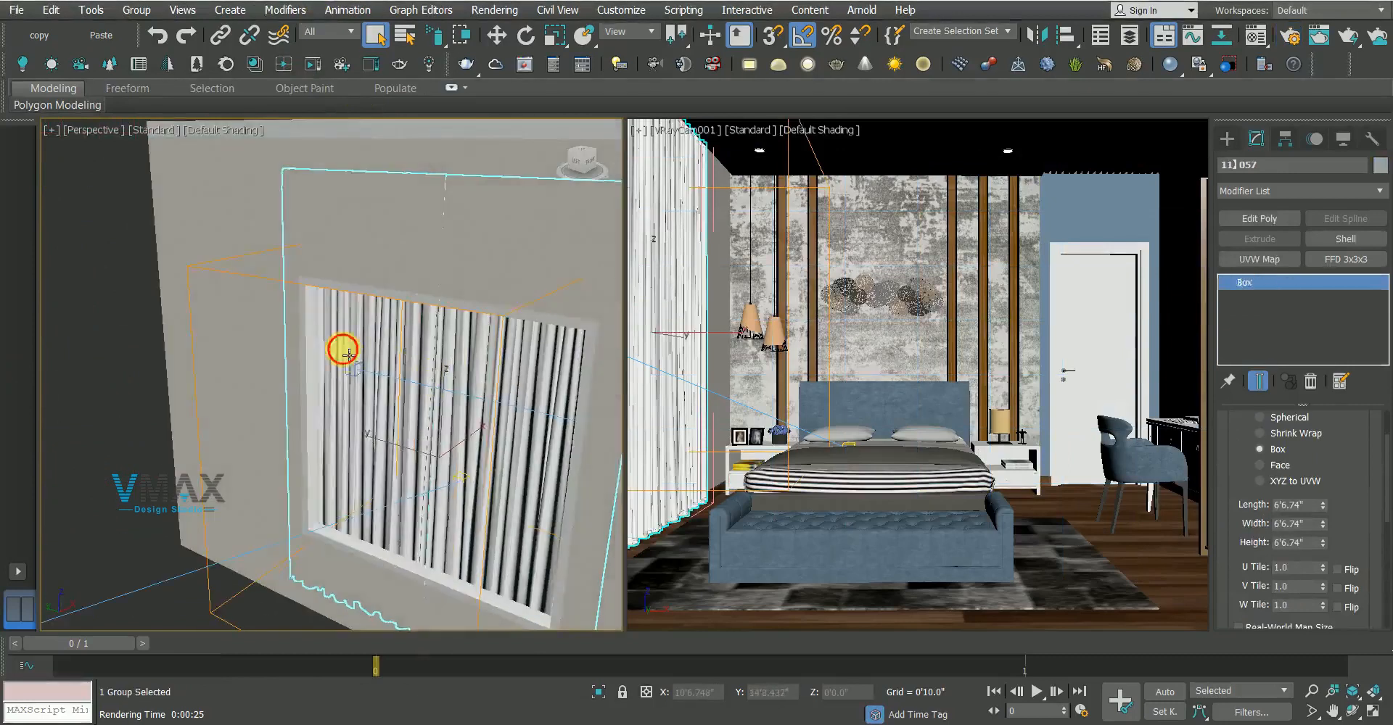
{"action": "key", "text": "alt+q"}
{"action": "middle_click_drag", "start_coordinate": [399, 342], "coordinate": [358, 342], "text": "alt"}
{"action": "scroll", "coordinate": [358, 343], "scroll_direction": "down", "scroll_amount": 5}
{"action": "right_click", "coordinate": [424, 370]}
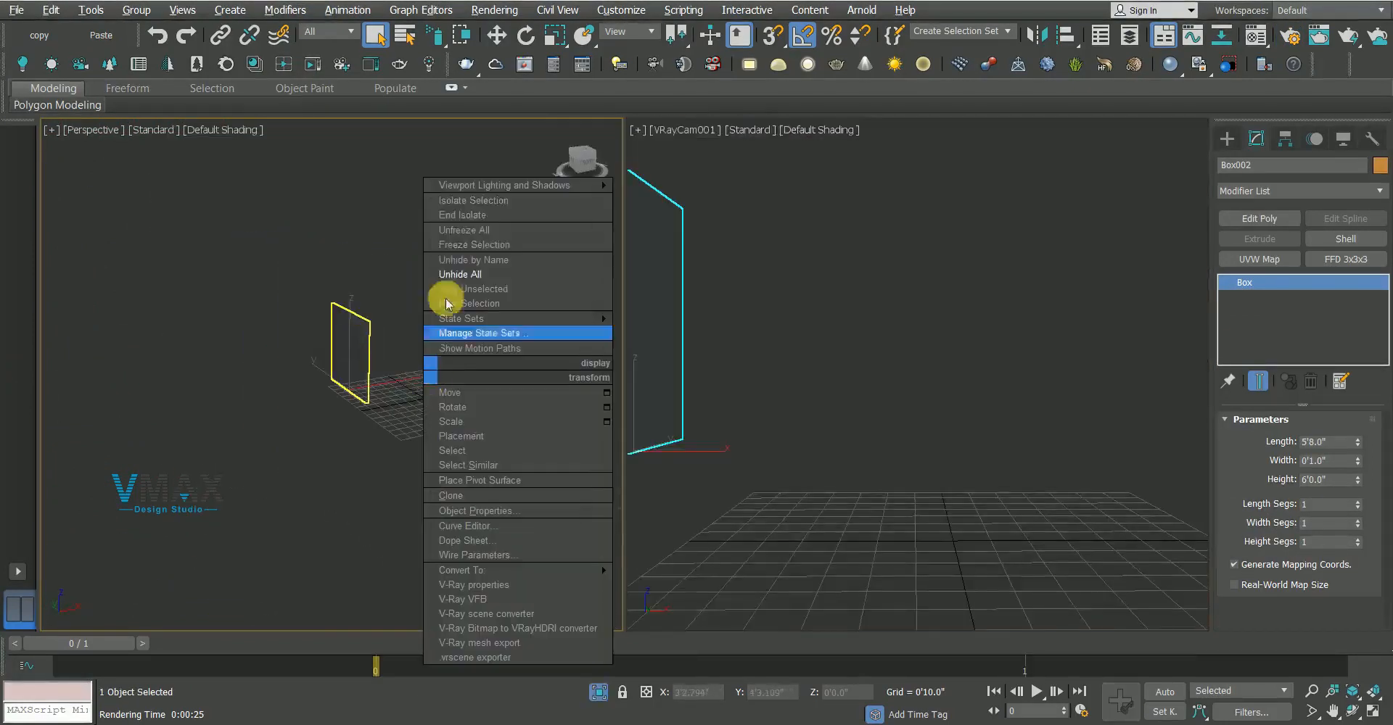
{"action": "left_click", "coordinate": [280, 204]}
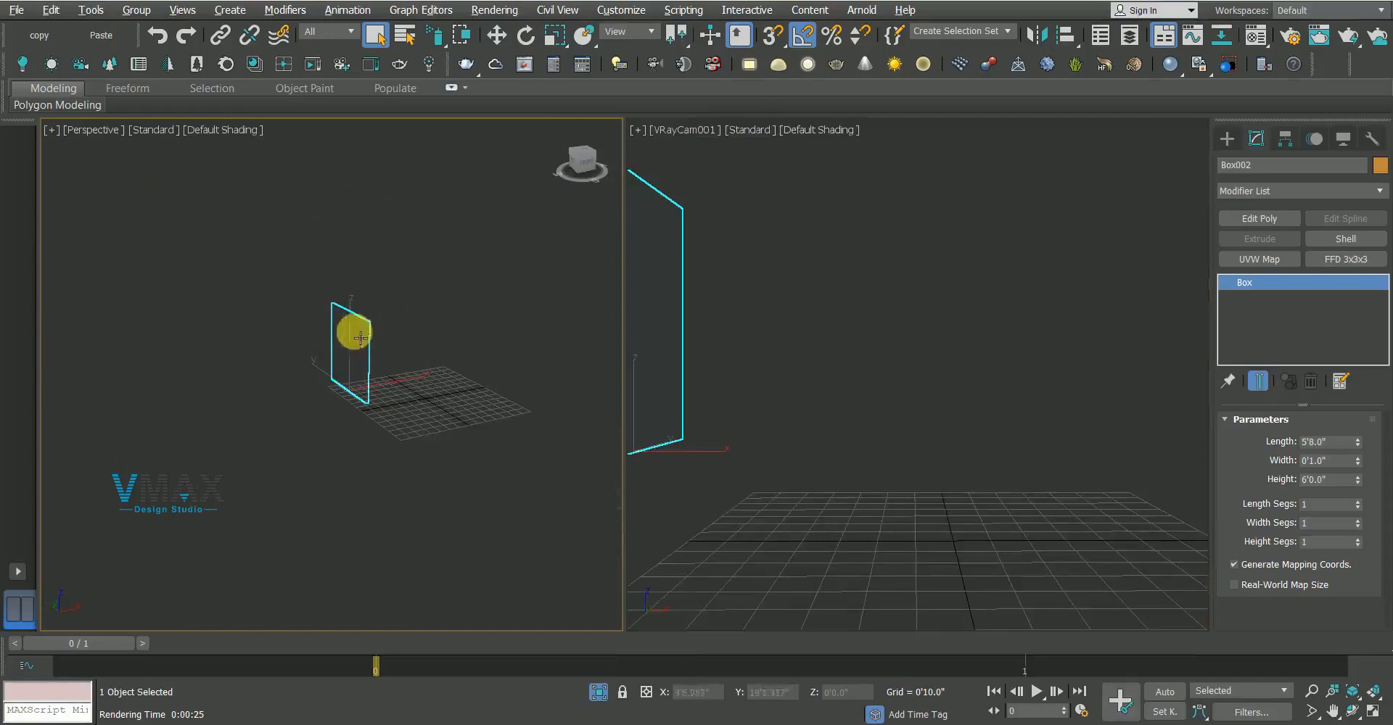
Rename the isolated box as window glass and bring back the rest of the scene
{"action": "left_click", "coordinate": [1281, 173]}
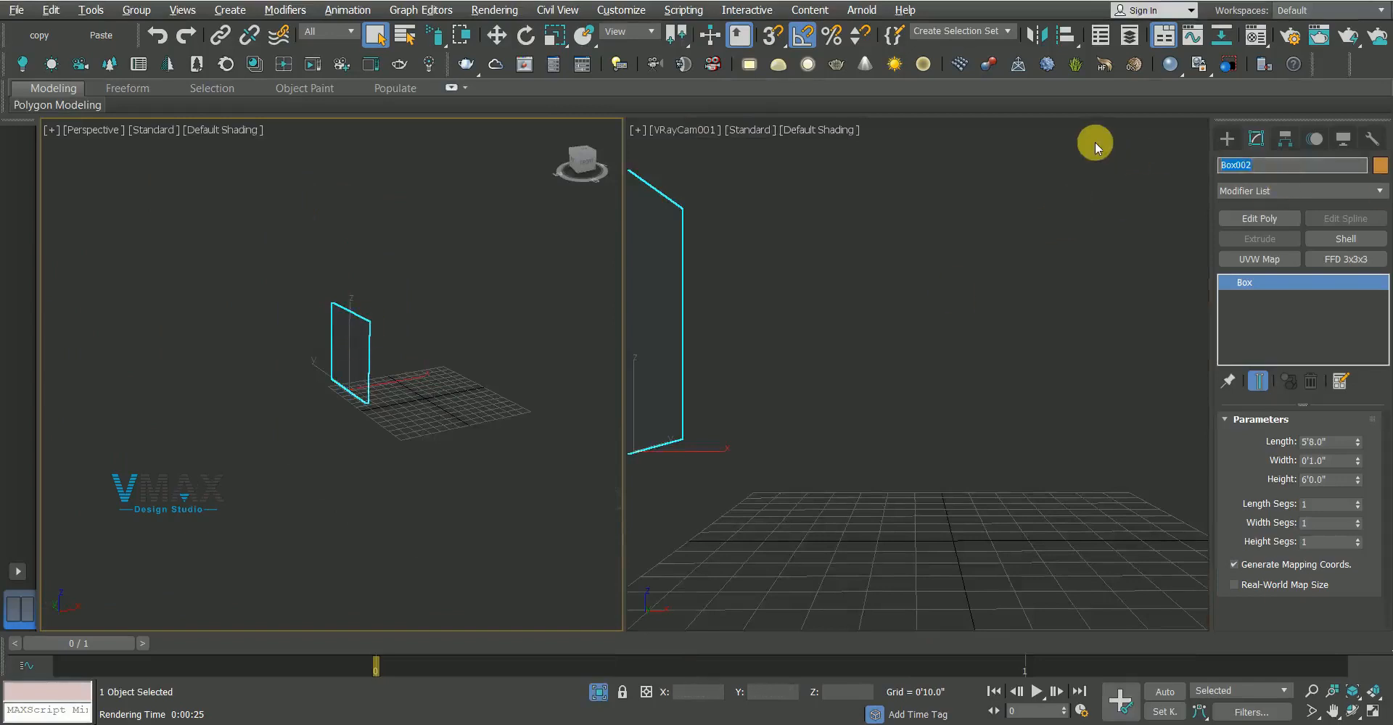
{"action": "type", "text": "window glass"}
{"action": "left_click", "coordinate": [395, 265]}
{"action": "right_click", "coordinate": [394, 266]}
{"action": "left_click", "coordinate": [401, 122]}
Exclude the window glass object from the V-Ray sun's illumination and shadow casting
{"action": "scroll", "coordinate": [333, 265], "scroll_direction": "down", "scroll_amount": 10}
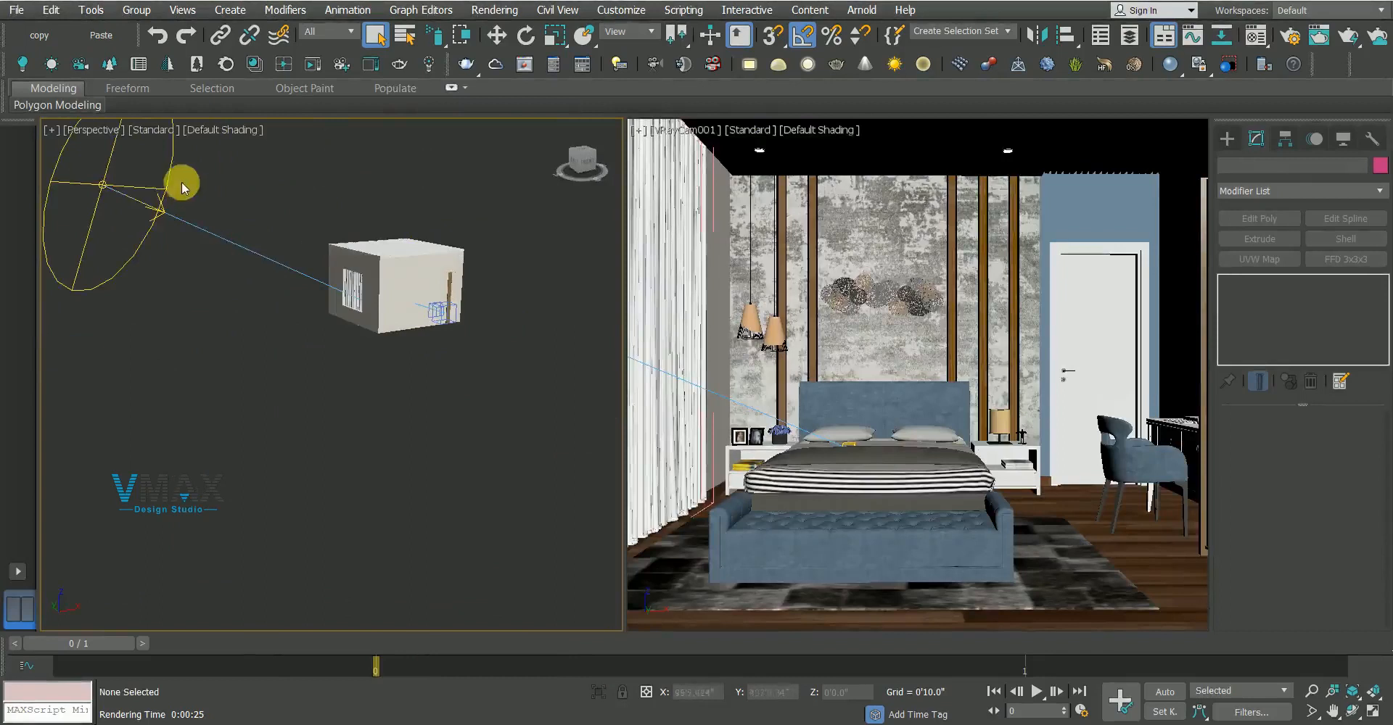
{"action": "left_click", "coordinate": [169, 180]}
{"action": "left_click_drag", "start_coordinate": [1267, 501], "coordinate": [1241, 253]}
{"action": "left_click", "coordinate": [1299, 609]}
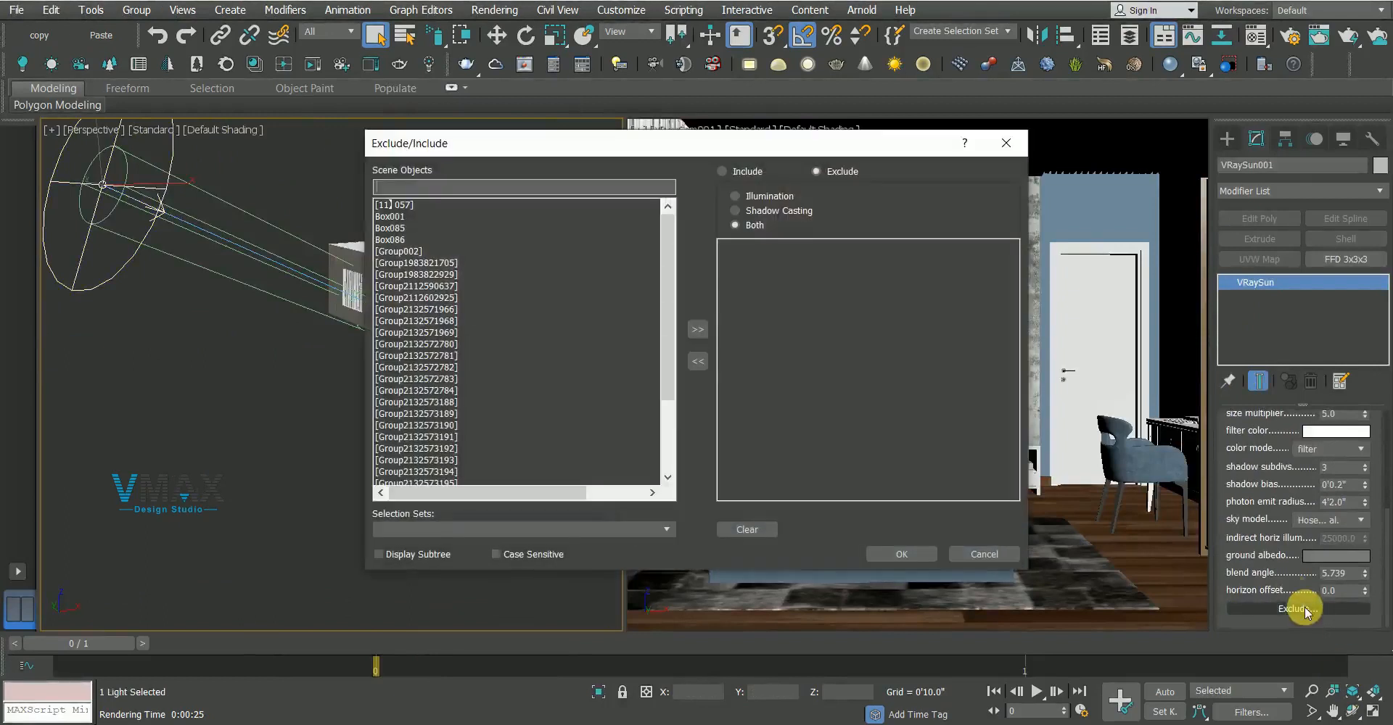
{"action": "scroll", "coordinate": [370, 409], "scroll_direction": "down", "scroll_amount": 3}
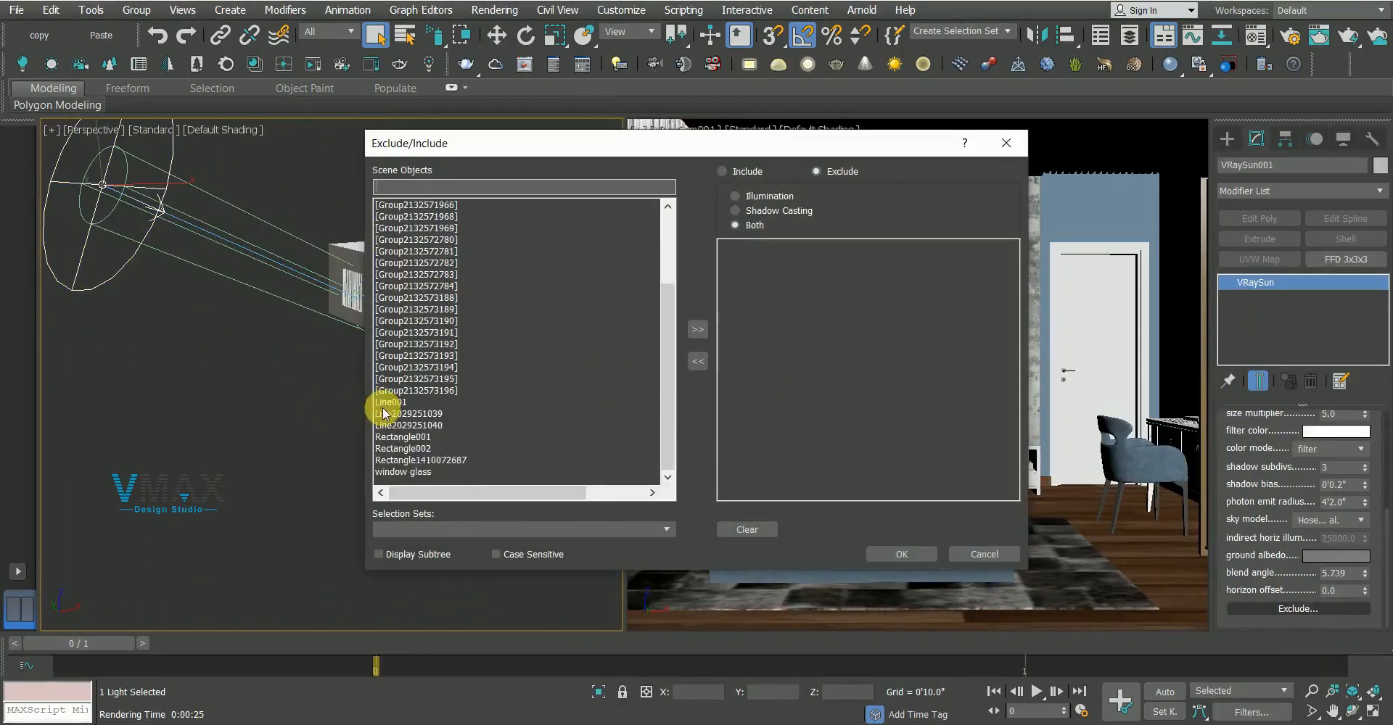
{"action": "left_click", "coordinate": [406, 472]}
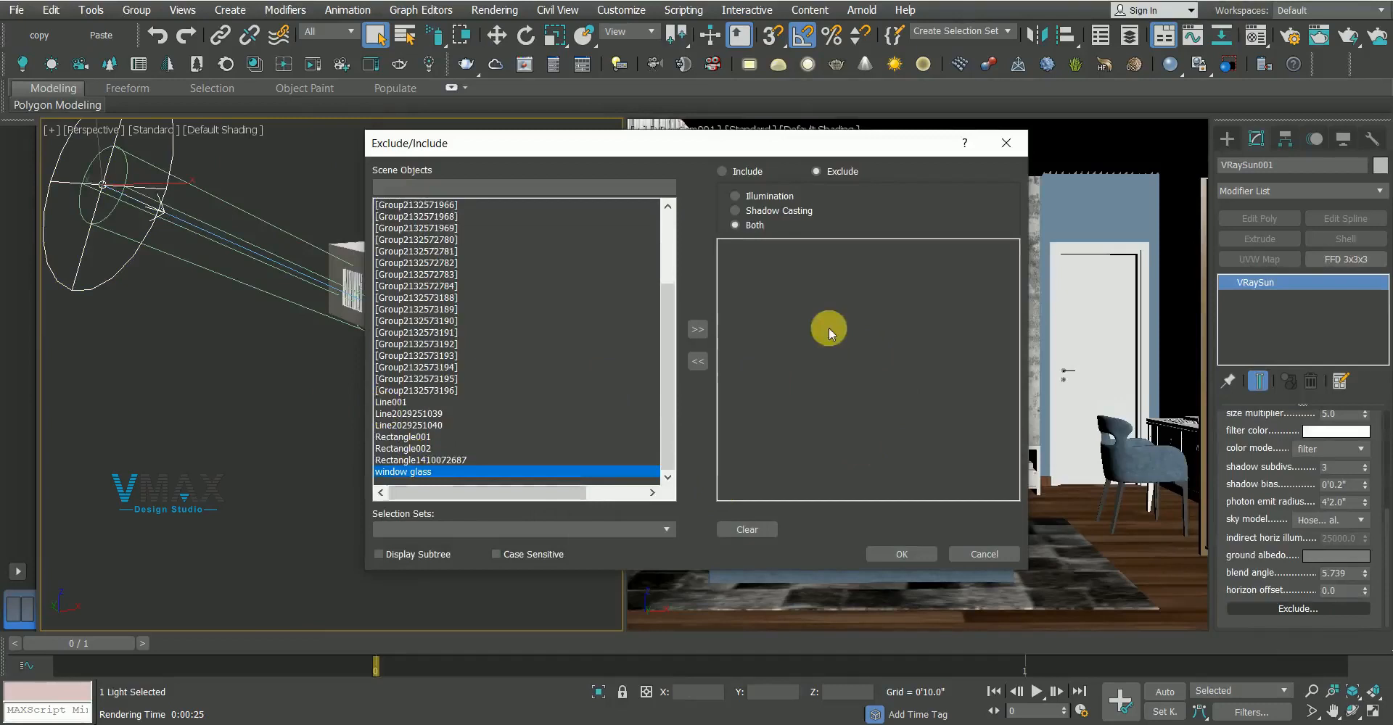
{"action": "left_click", "coordinate": [698, 328]}
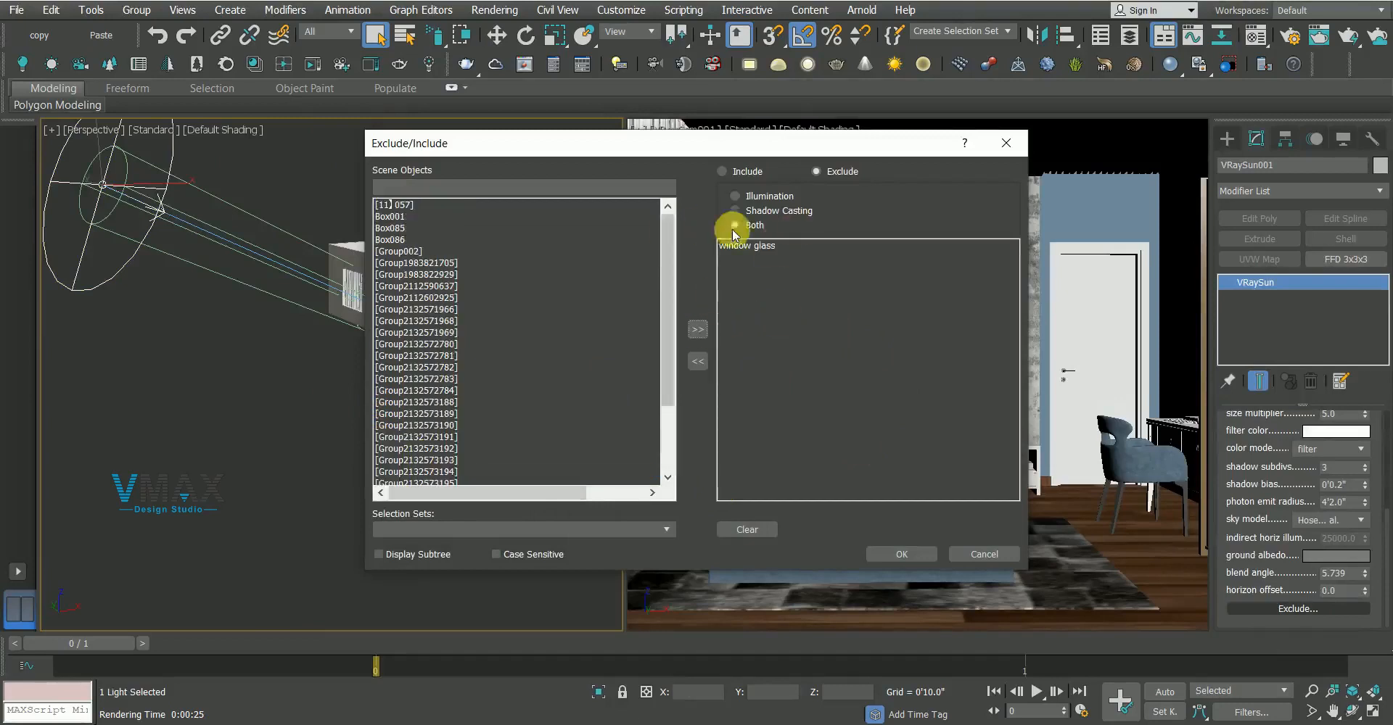
{"action": "left_click", "coordinate": [901, 555]}
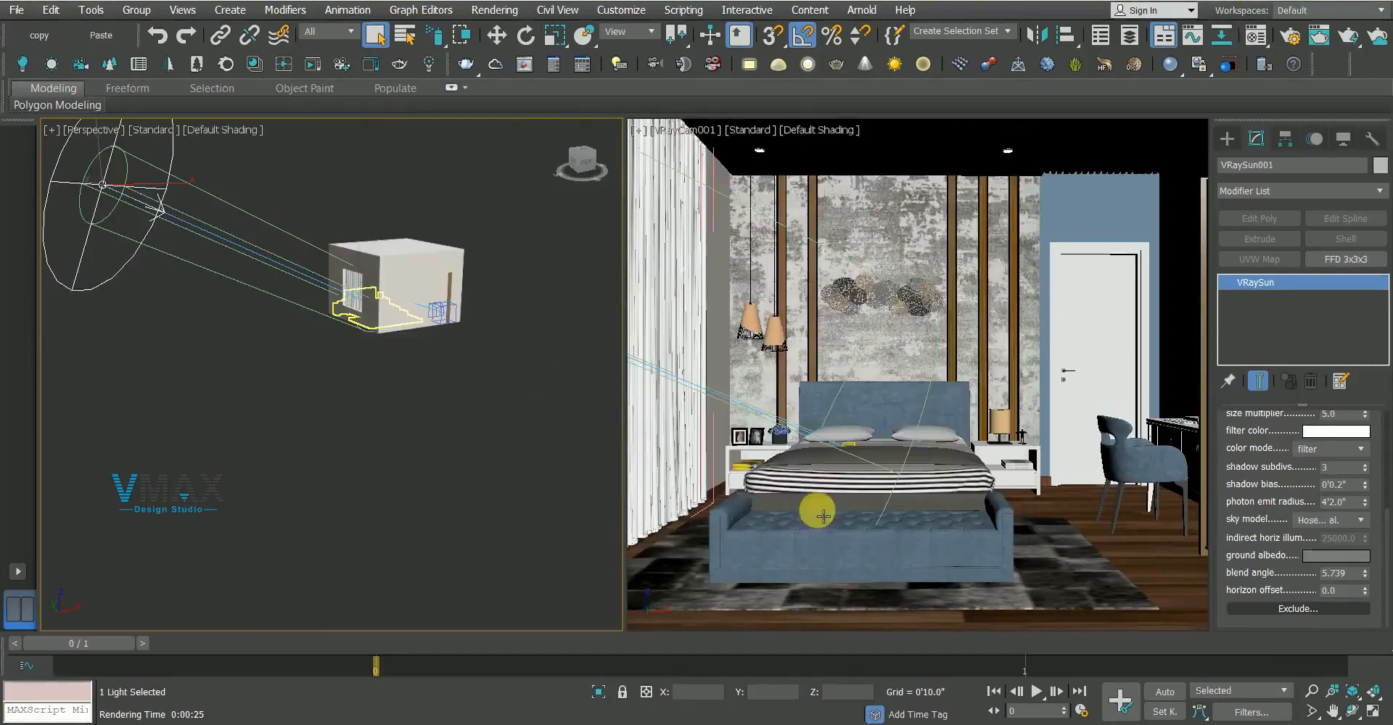
Isolate the window frame and show it in the left view
{"action": "middle_click_drag", "start_coordinate": [334, 335], "coordinate": [282, 263], "text": "alt"}
{"action": "scroll", "coordinate": [279, 262], "scroll_direction": "up", "scroll_amount": 8}
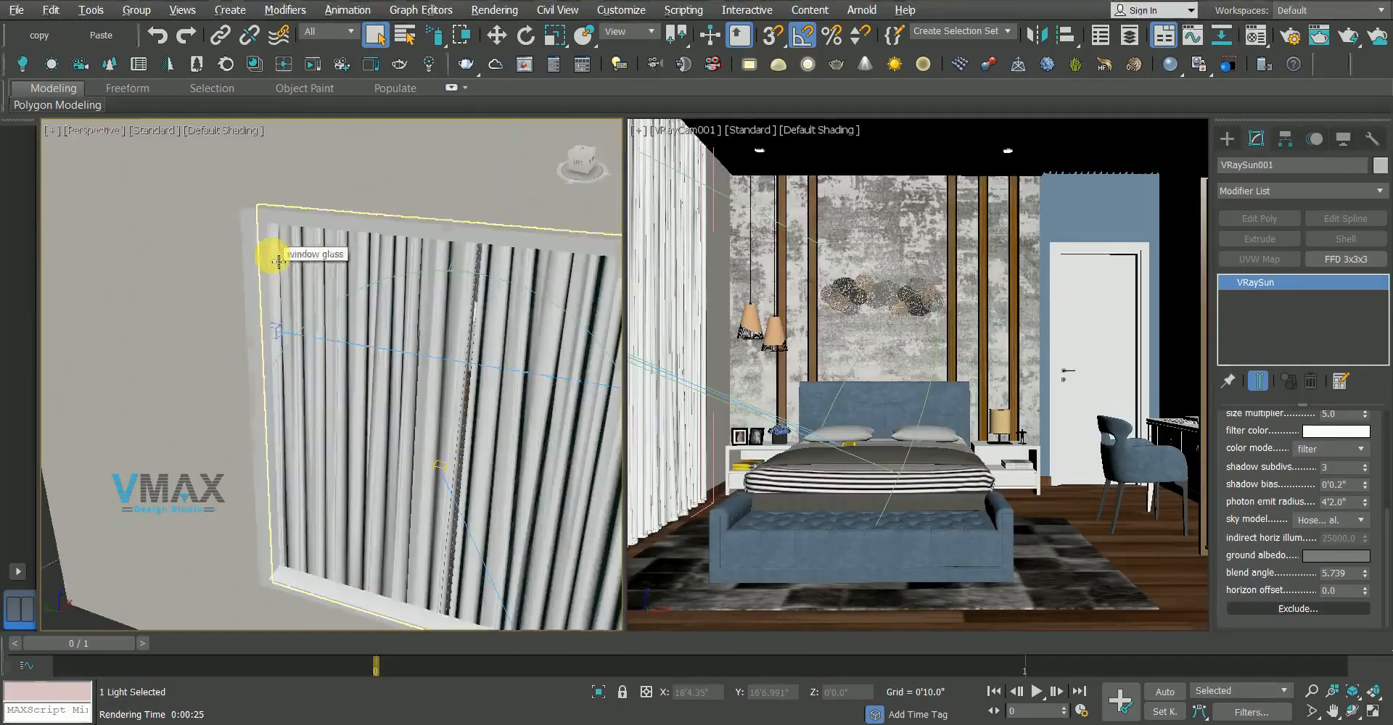
{"action": "left_click", "coordinate": [247, 244]}
{"action": "key", "text": "alt+q"}
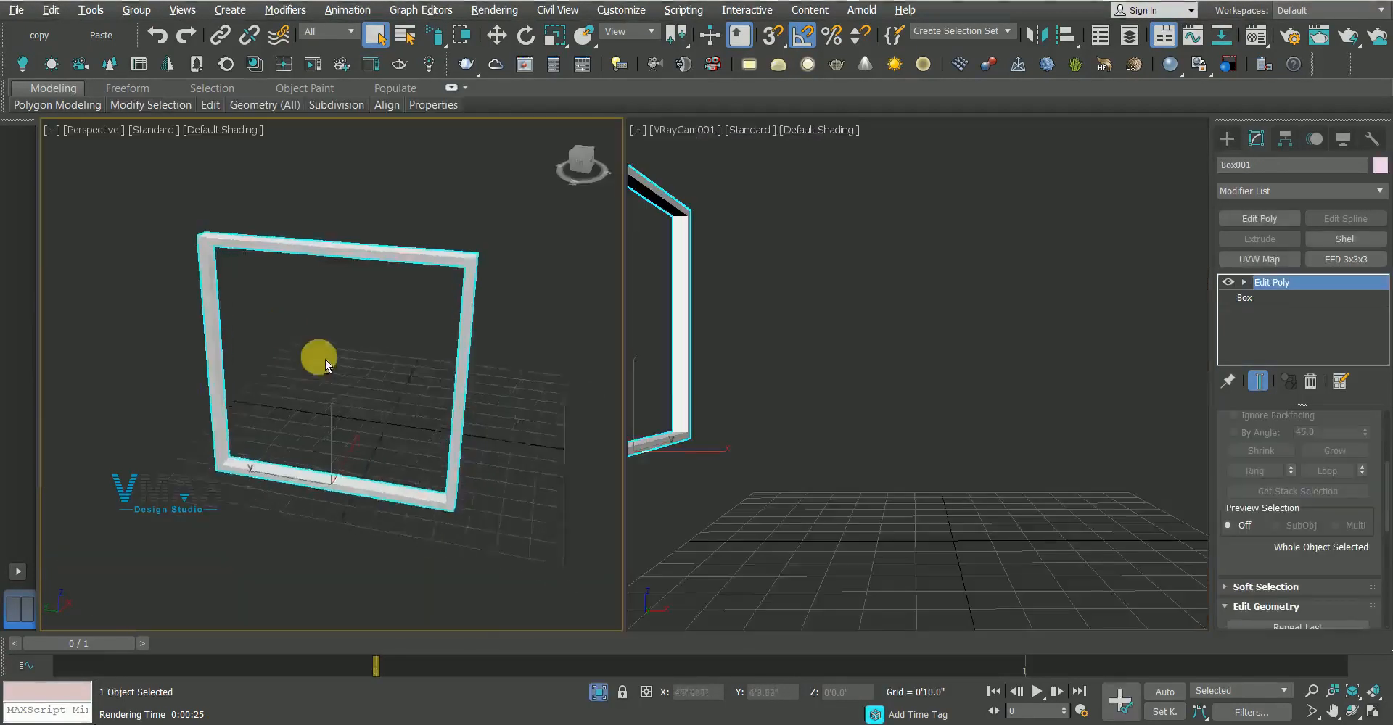
{"action": "key", "text": "l"}
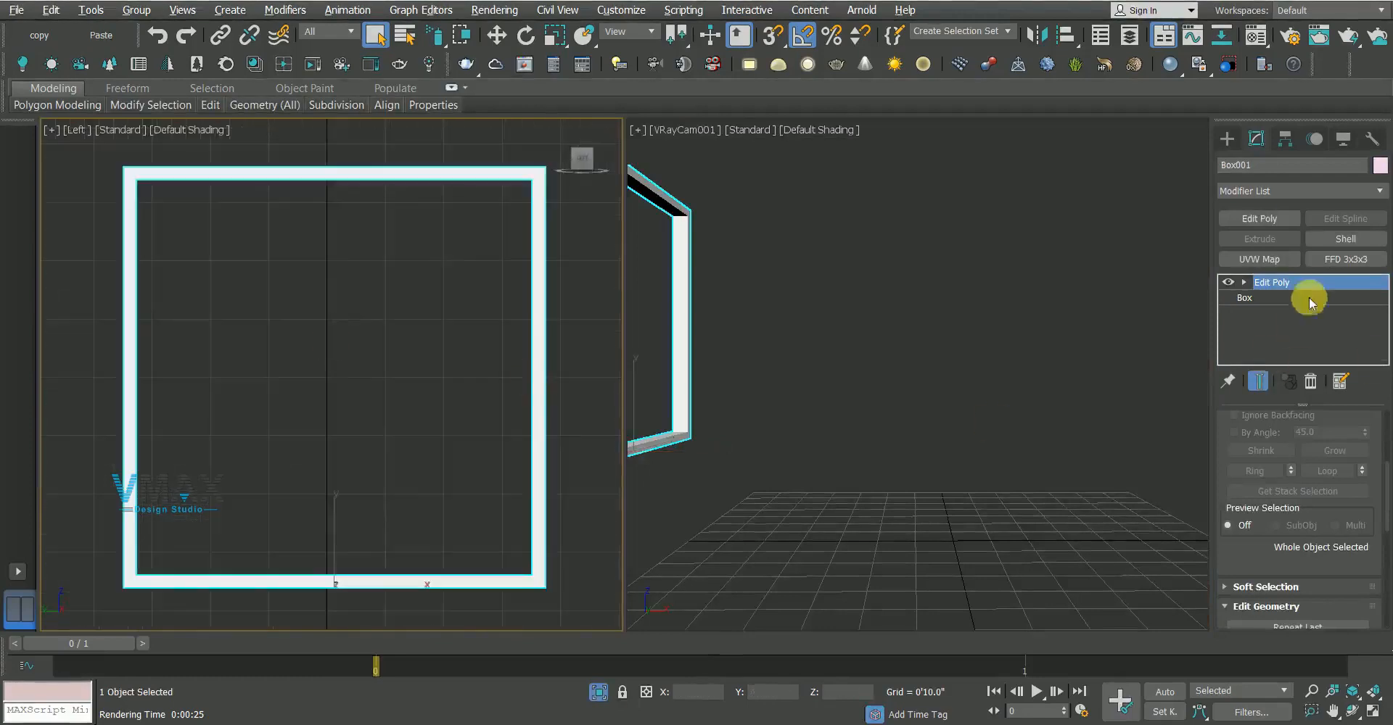
Create a V-Ray plane light of 5'8" by 5'8" across the window opening, snapped to the frame's inner corners
{"action": "left_click", "coordinate": [1224, 138]}
{"action": "left_click", "coordinate": [1264, 163]}
{"action": "left_click", "coordinate": [1302, 185]}
{"action": "left_click", "coordinate": [1260, 241]}
{"action": "scroll", "coordinate": [302, 218], "scroll_direction": "down", "scroll_amount": 3}
{"action": "key", "text": "s"}
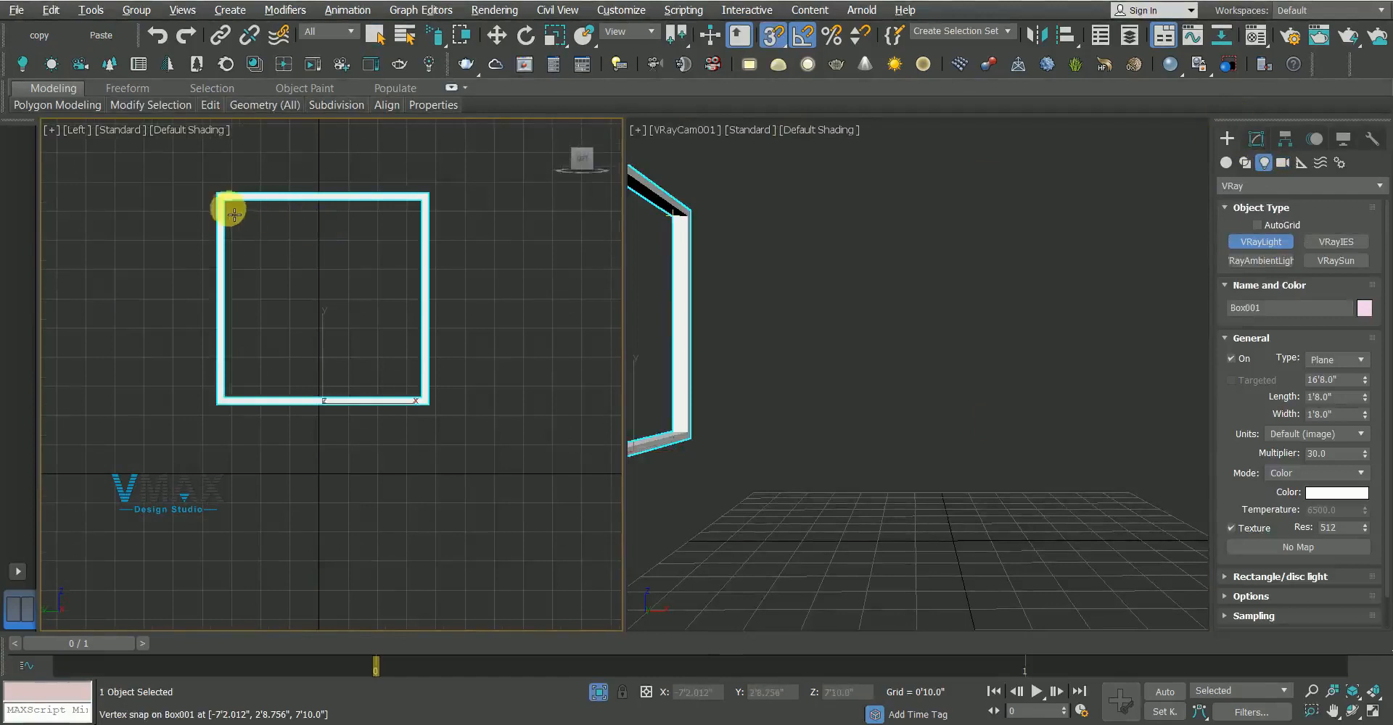
{"action": "left_click_drag", "start_coordinate": [230, 212], "coordinate": [420, 404]}
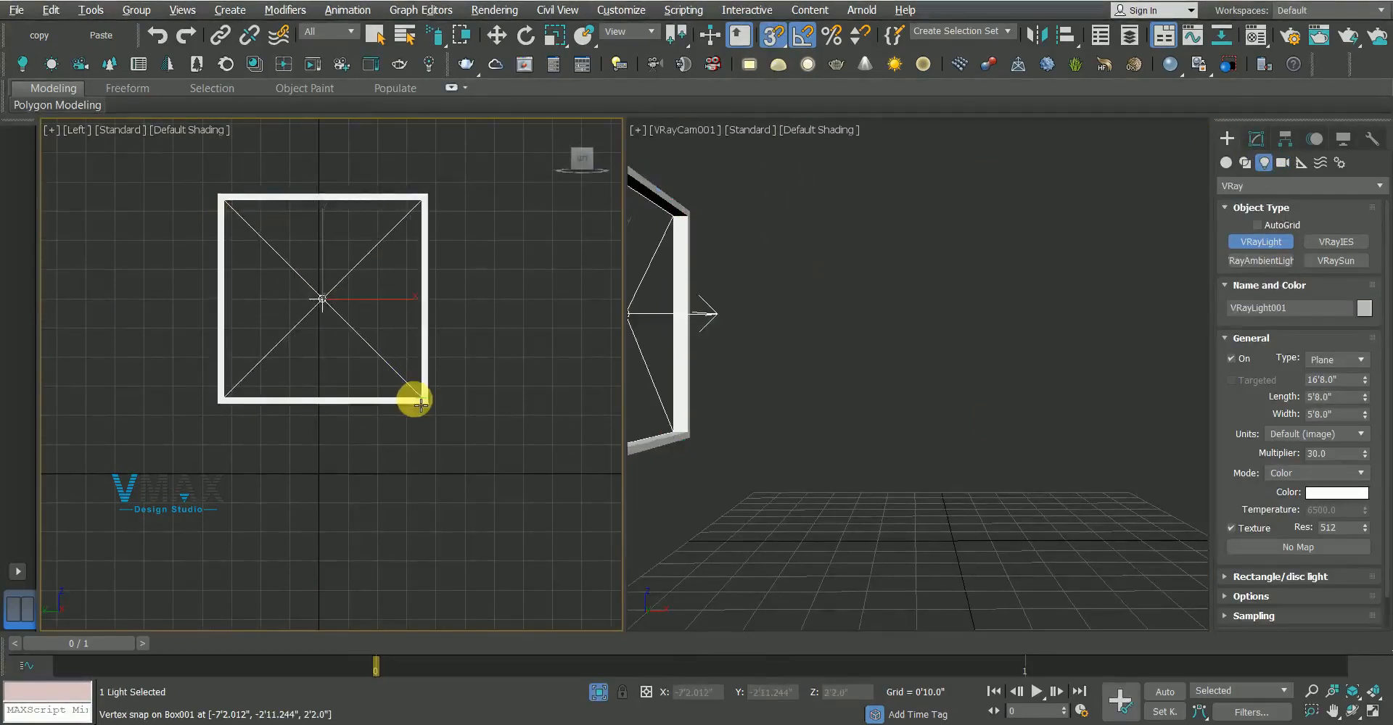
Make the window's plane light a skylight portal and bring back the rest of the scene
{"action": "key", "text": "p"}
{"action": "middle_click_drag", "start_coordinate": [404, 394], "coordinate": [348, 360], "text": "alt"}
{"action": "left_click", "coordinate": [396, 368]}
{"action": "left_click", "coordinate": [375, 377]}
{"action": "left_click", "coordinate": [1255, 139]}
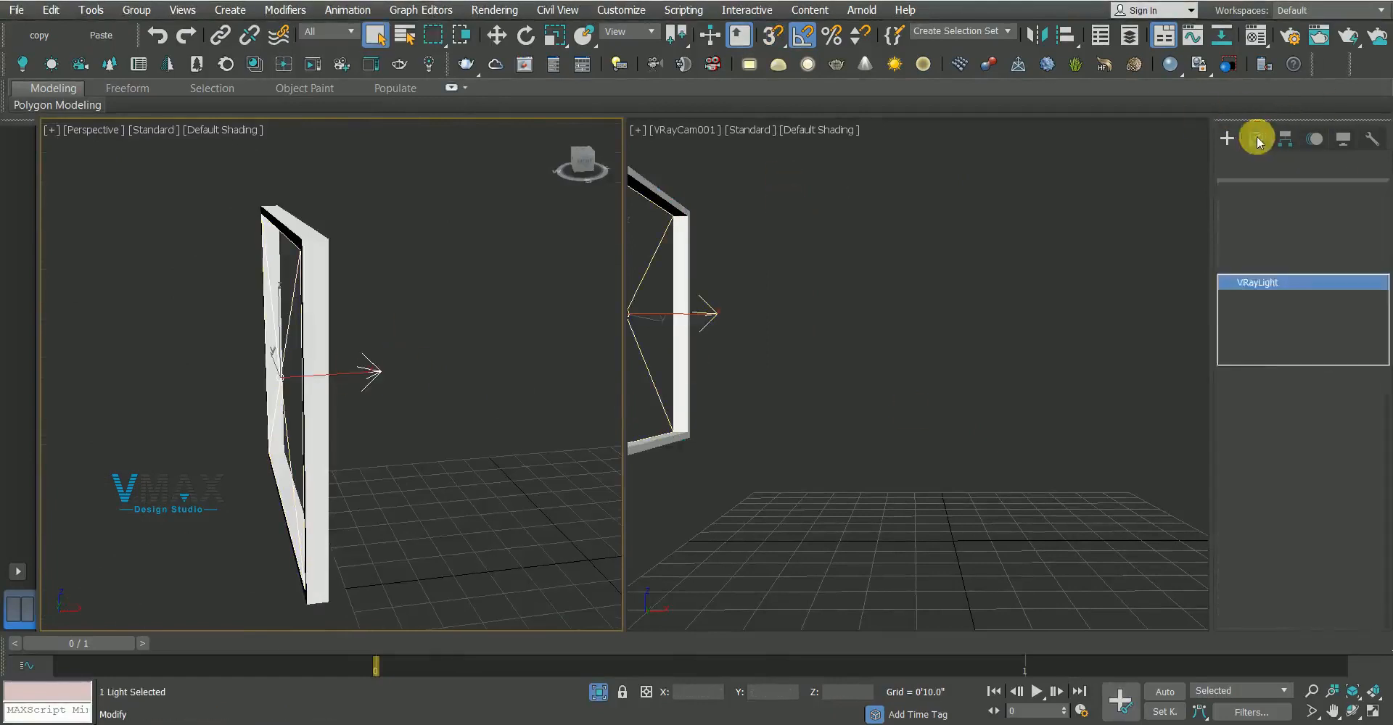
{"action": "left_click", "coordinate": [1250, 561]}
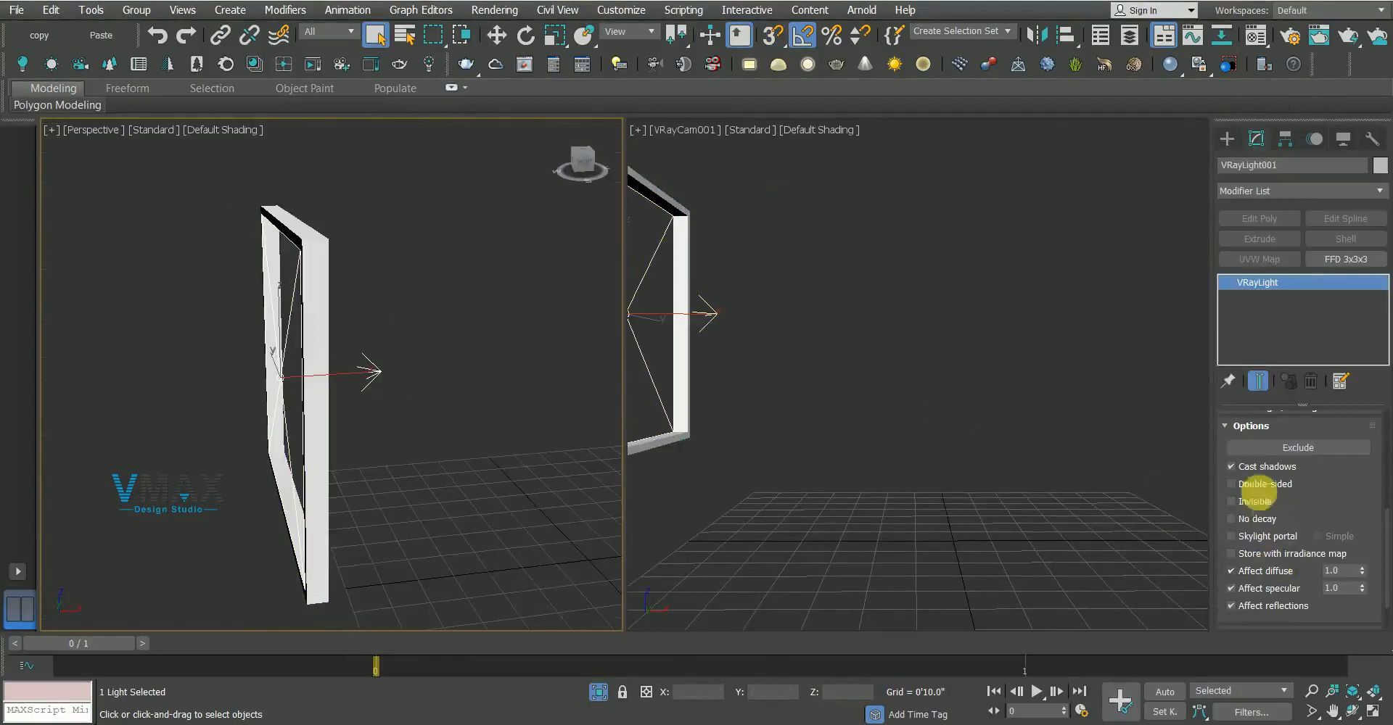
{"action": "left_click", "coordinate": [1271, 536]}
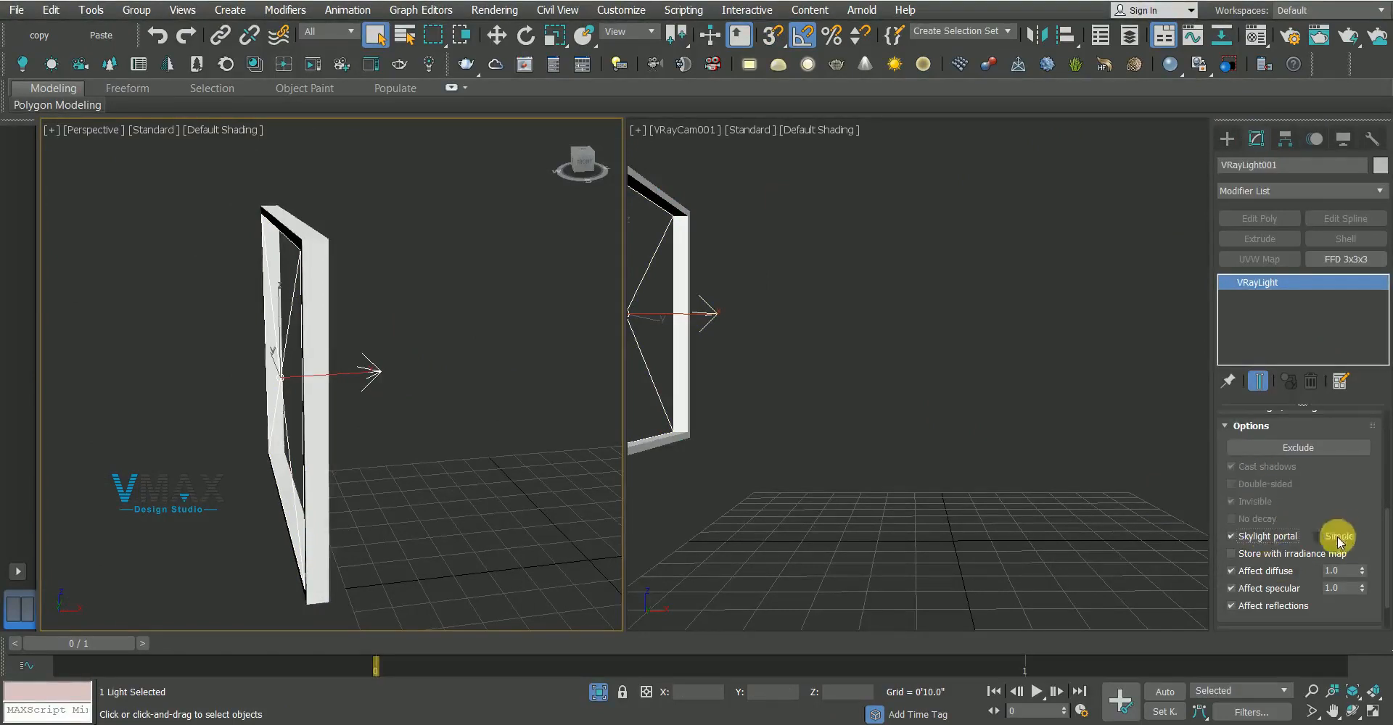
{"action": "left_click", "coordinate": [816, 381]}
{"action": "right_click", "coordinate": [903, 299]}
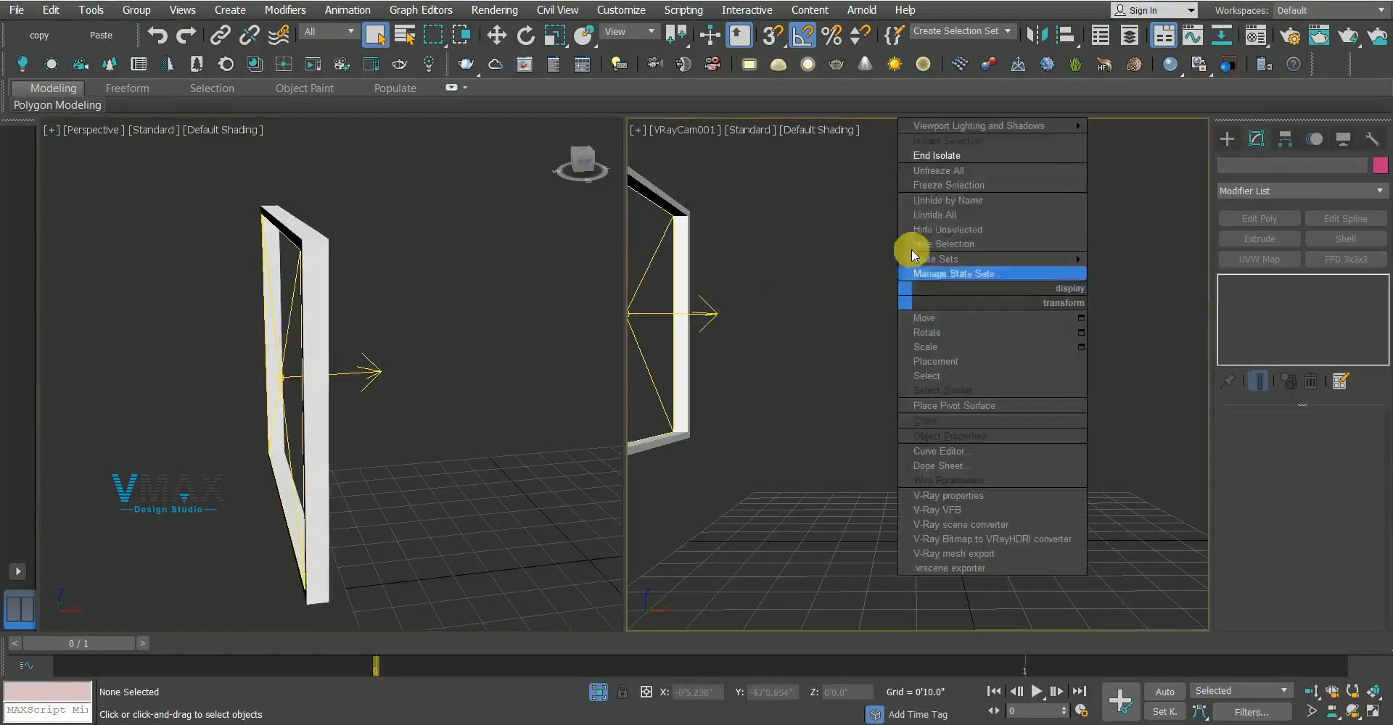
{"action": "left_click", "coordinate": [923, 156]}
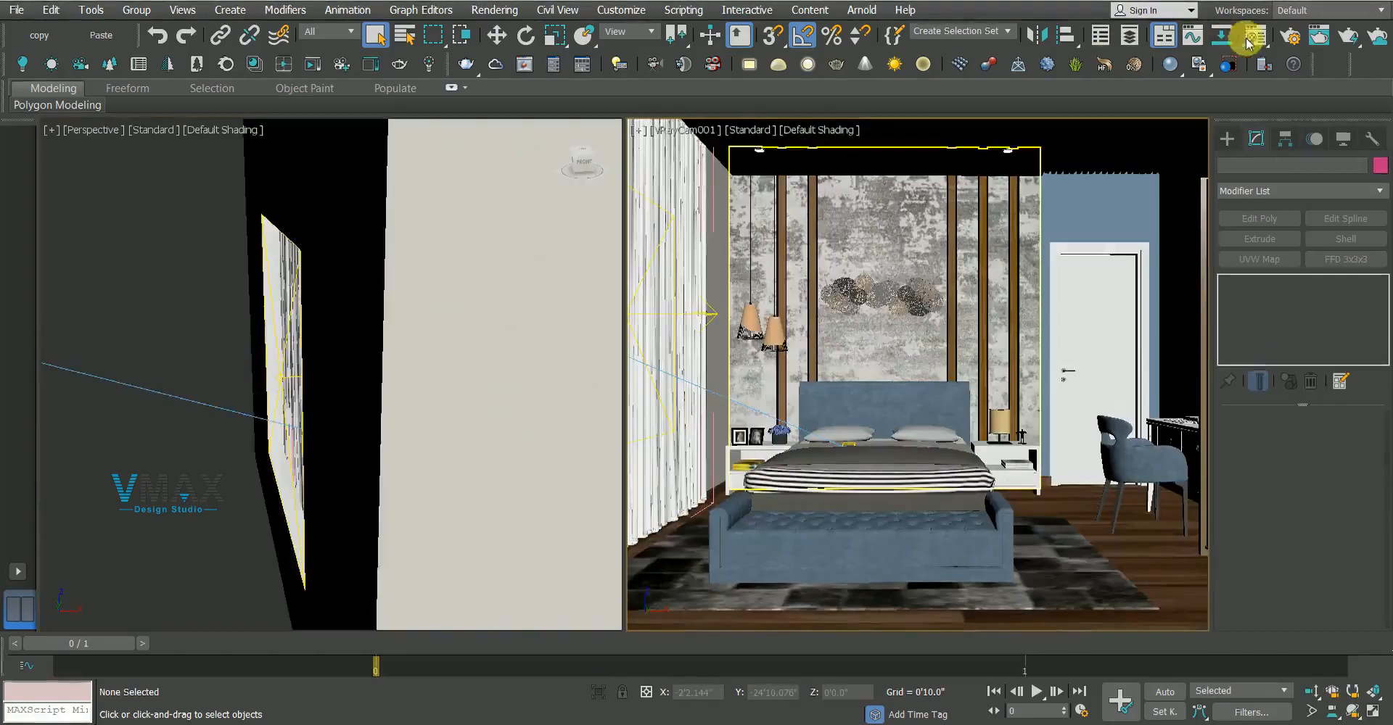
Test-render the V-Ray camera view with the new portal light, stop it, and close all render windows
{"action": "left_click", "coordinate": [1289, 36]}
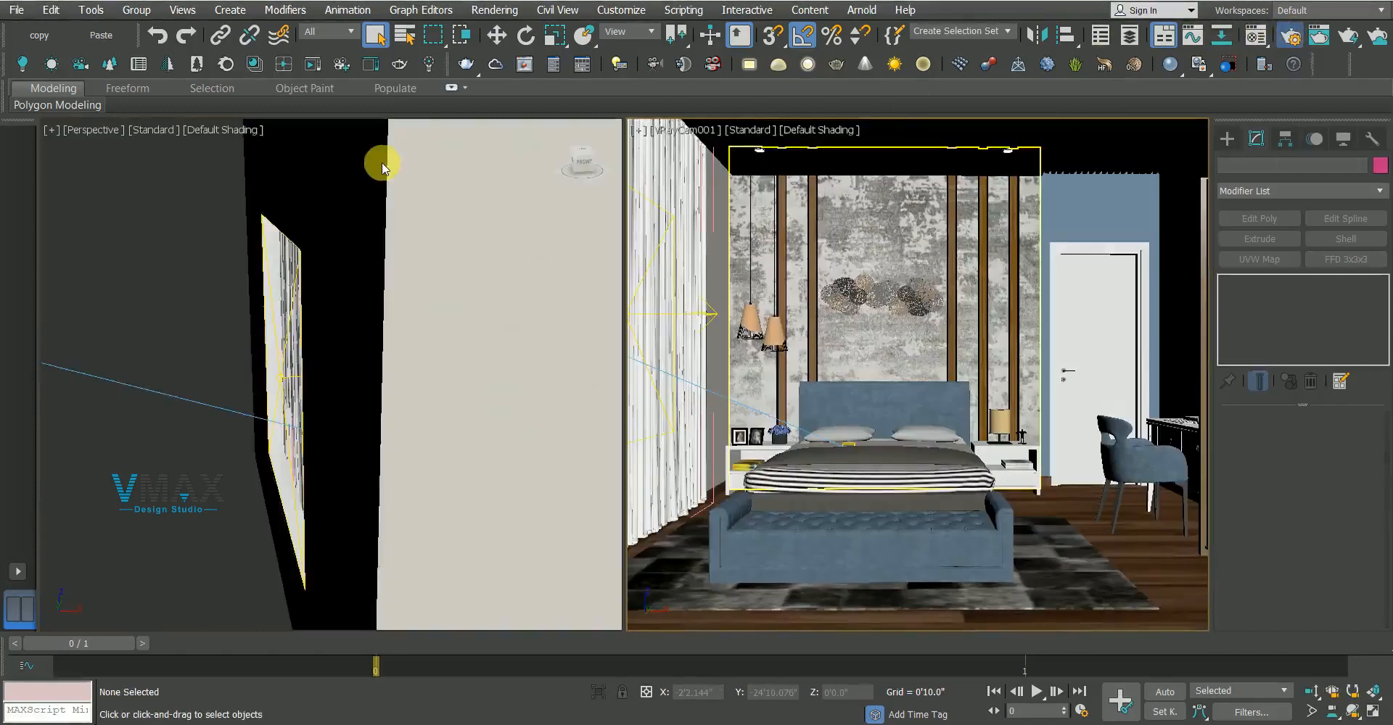
{"action": "left_click_drag", "start_coordinate": [320, 186], "coordinate": [278, 87]}
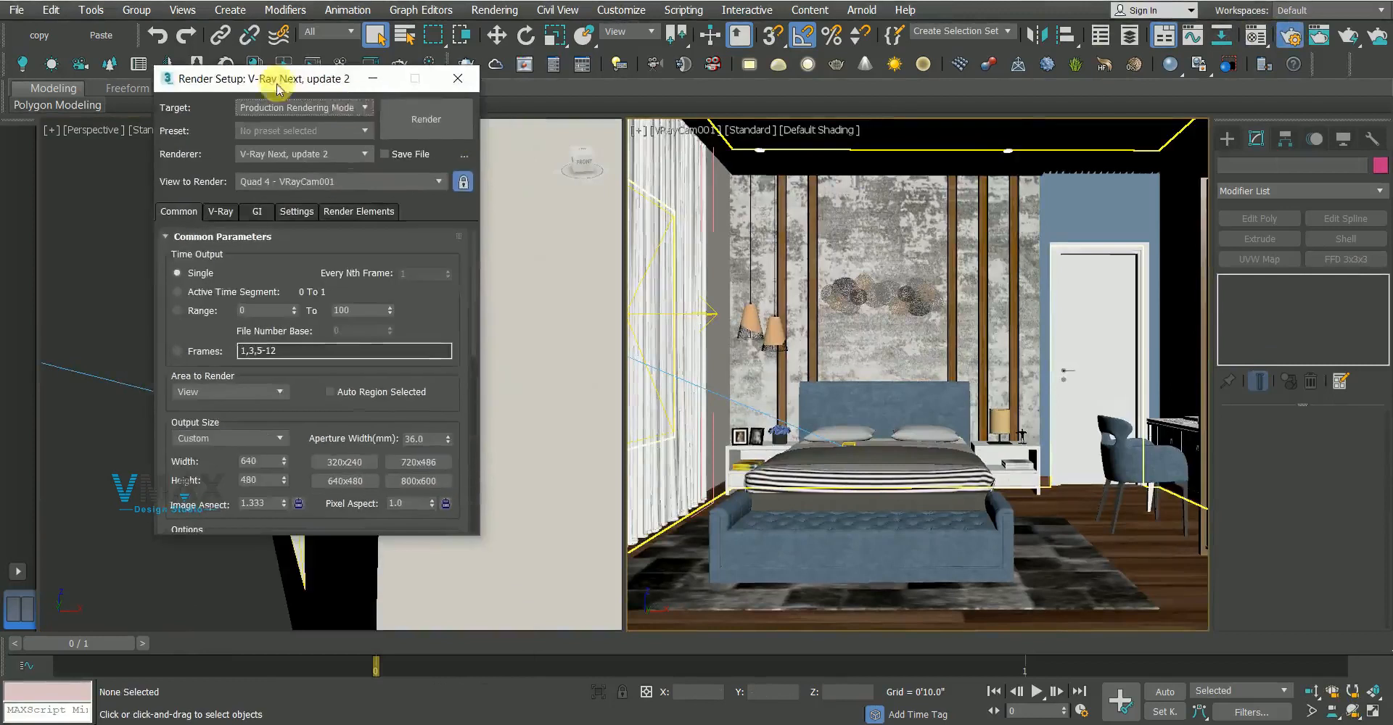
{"action": "left_click", "coordinate": [458, 131]}
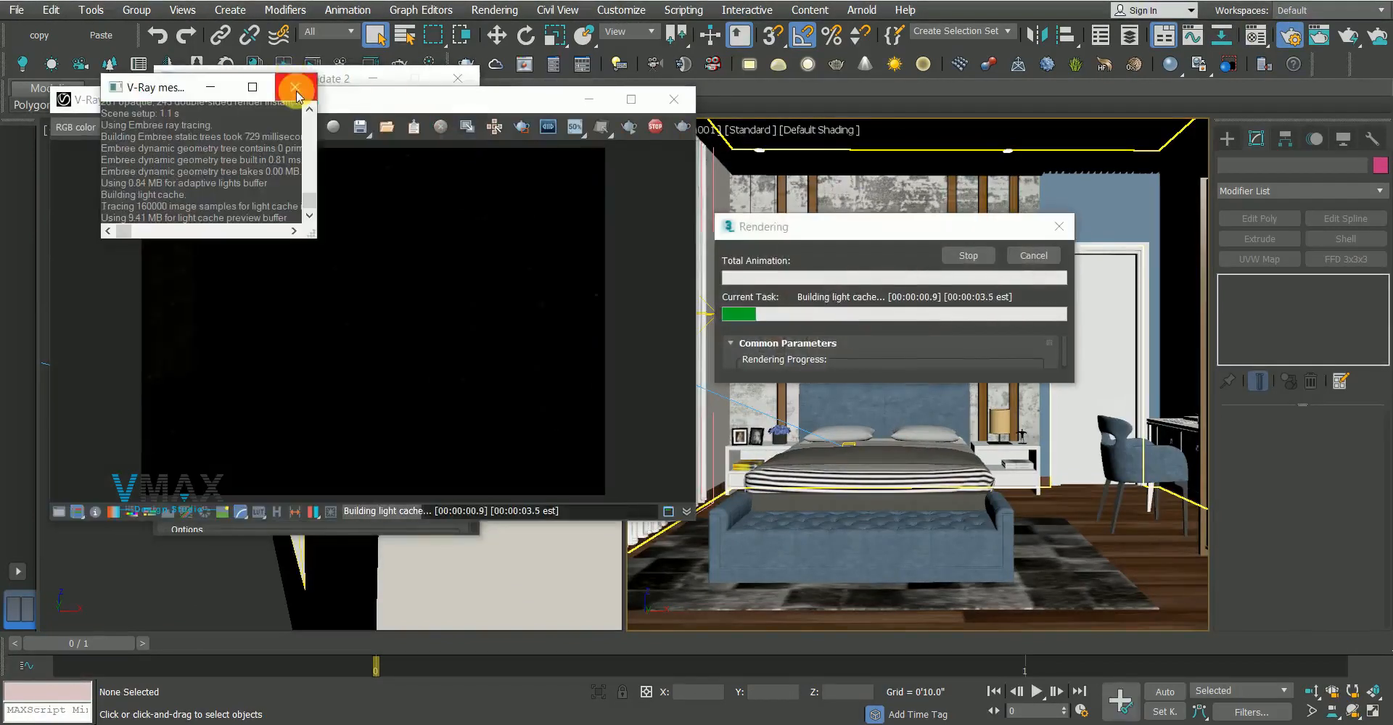
{"action": "left_click", "coordinate": [295, 89]}
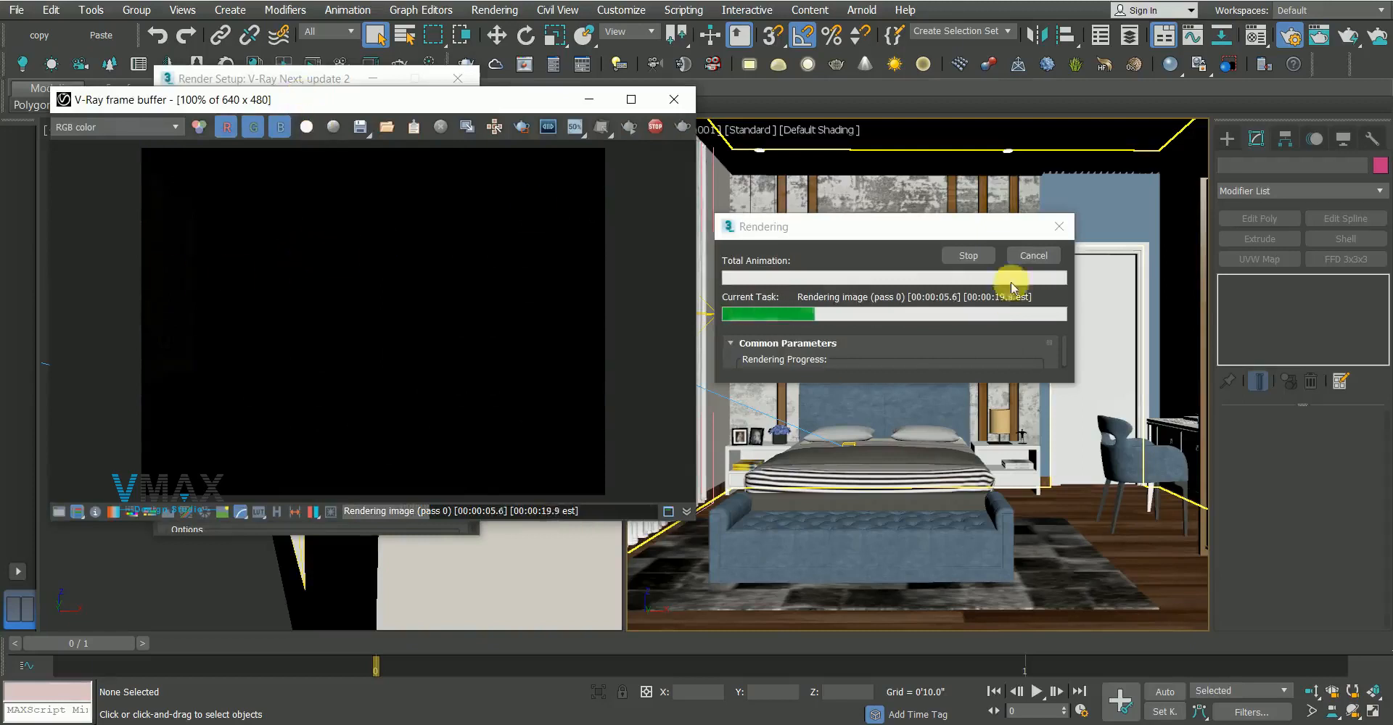
{"action": "left_click", "coordinate": [961, 262]}
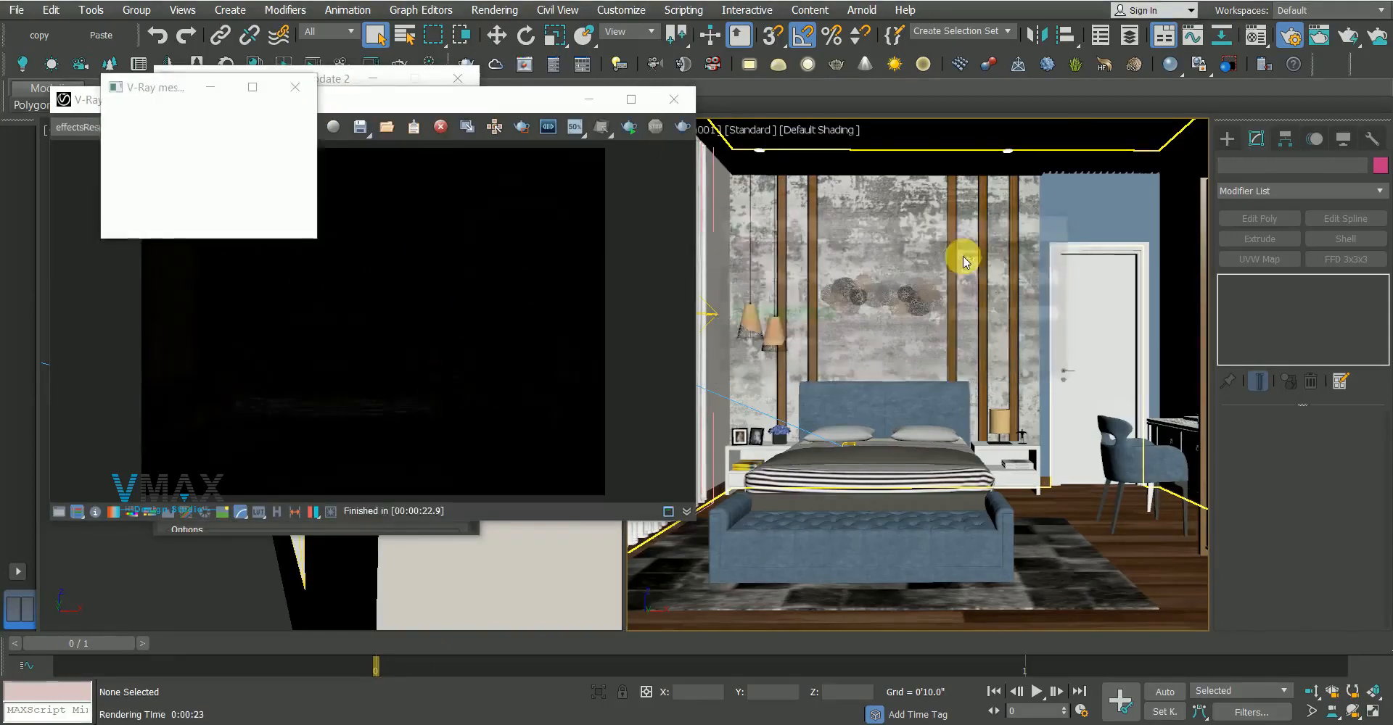
{"action": "left_click", "coordinate": [674, 100]}
{"action": "left_click", "coordinate": [295, 88]}
{"action": "left_click", "coordinate": [462, 83]}
Select the V-Ray sun and move it higher and farther out from the window side of the room
{"action": "middle_click_drag", "start_coordinate": [404, 326], "coordinate": [314, 355], "text": "alt"}
{"action": "scroll", "coordinate": [412, 334], "scroll_direction": "down", "scroll_amount": 10}
{"action": "left_click", "coordinate": [128, 258]}
{"action": "middle_click_drag", "start_coordinate": [310, 287], "coordinate": [279, 299], "text": "alt"}
{"action": "key", "text": "w"}
{"action": "left_click_drag", "start_coordinate": [262, 296], "coordinate": [228, 212]}
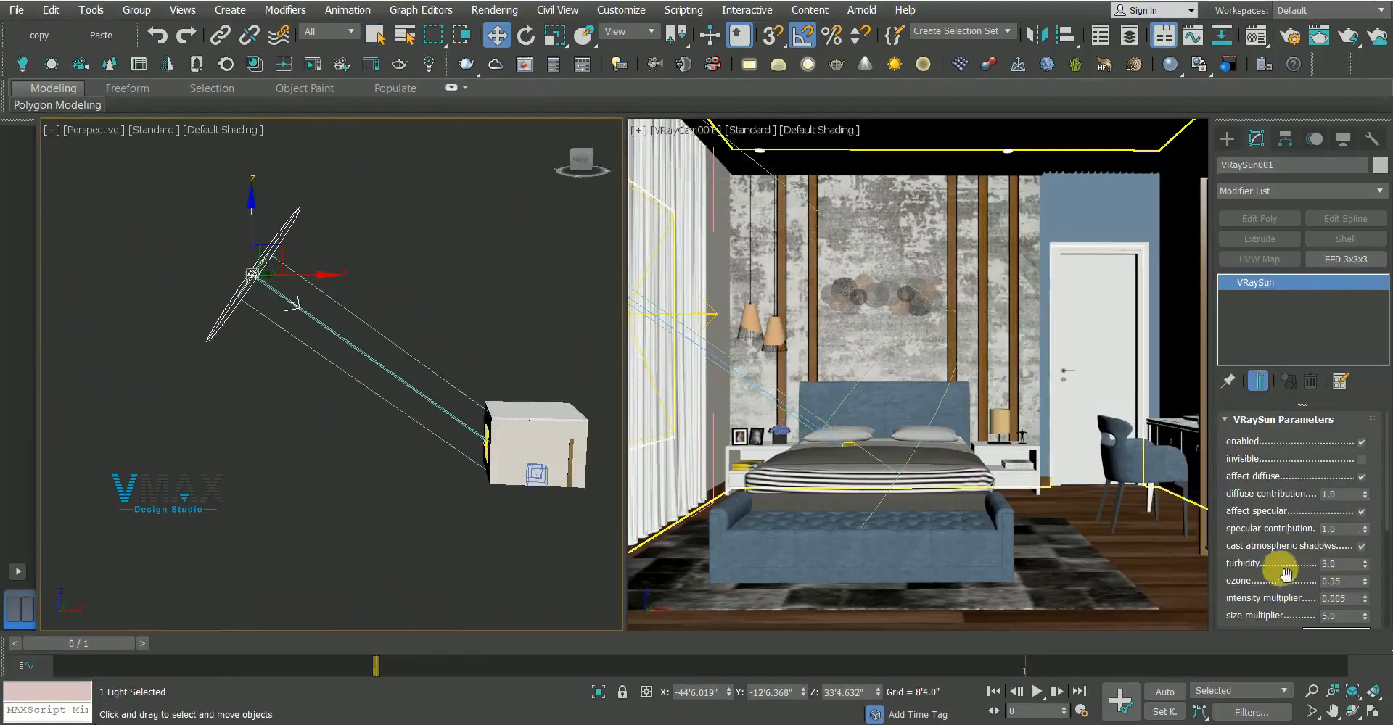
Set the V-Ray sun's intensity multiplier to 0.5
{"action": "double_click", "coordinate": [1358, 606]}
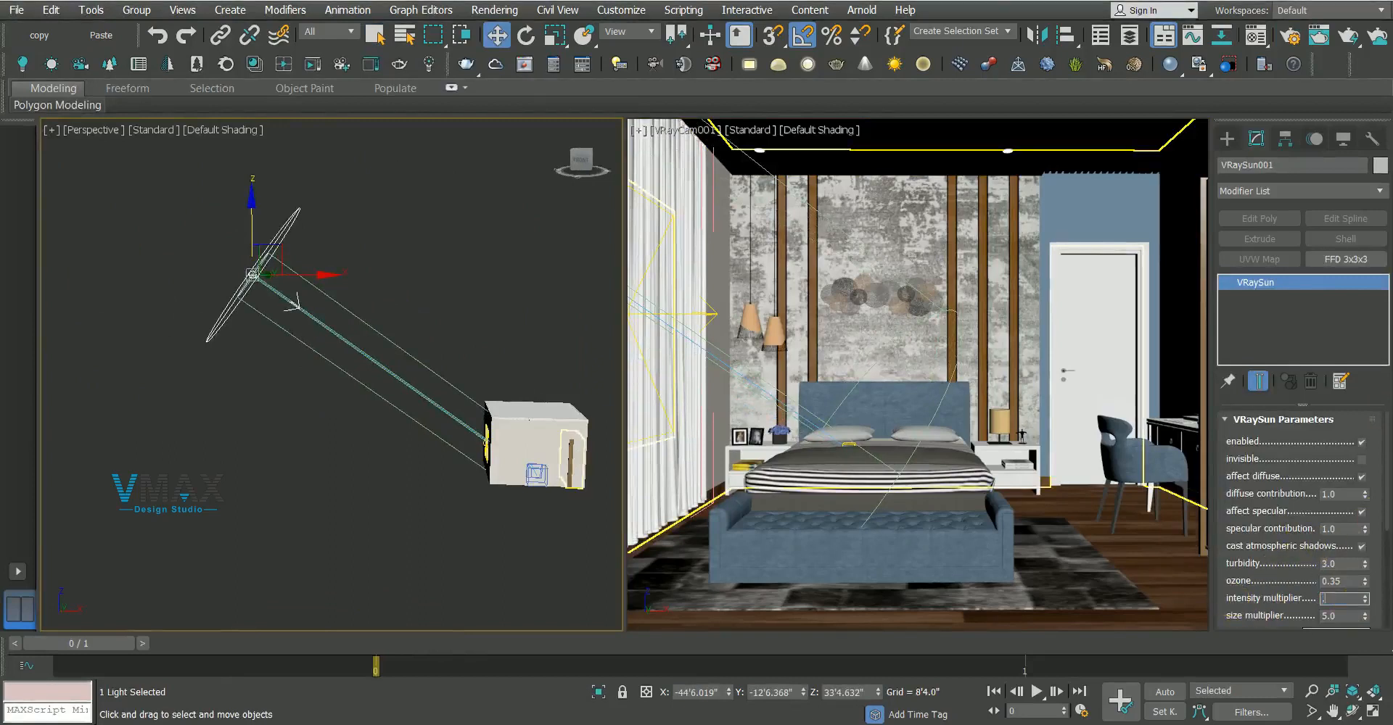
{"action": "key", "text": "Return"}
{"action": "left_click_drag", "start_coordinate": [1245, 625], "coordinate": [1260, 547]}
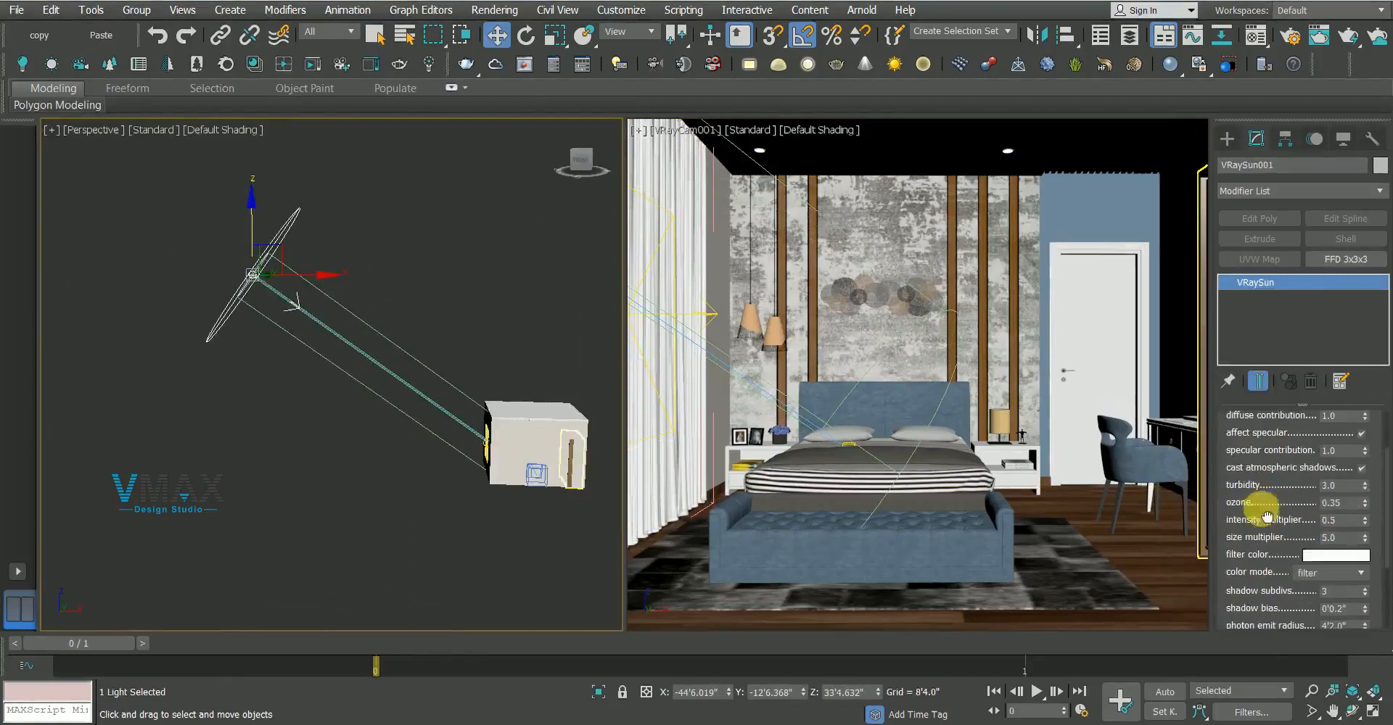
Check the V-Ray sun's filter color and its color mode options
{"action": "left_click", "coordinate": [1313, 555]}
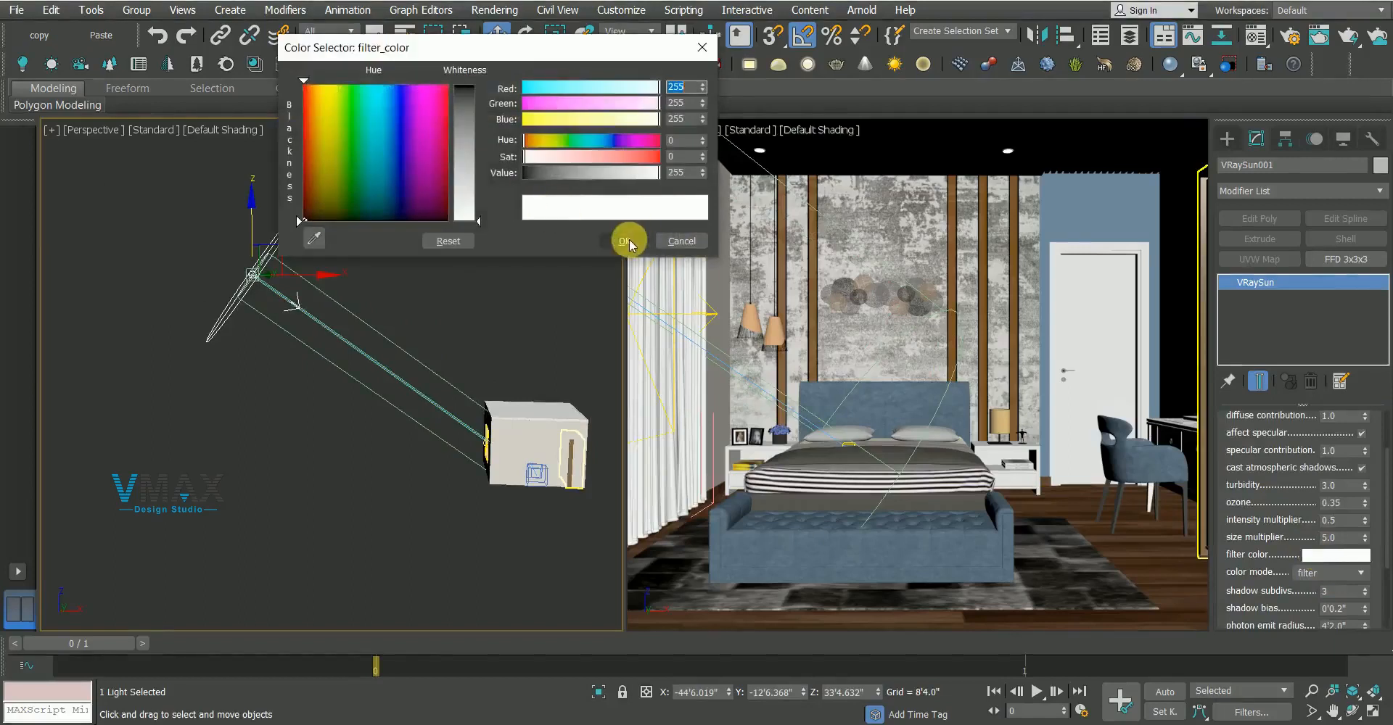
{"action": "left_click", "coordinate": [624, 241]}
{"action": "left_click", "coordinate": [1332, 573]}
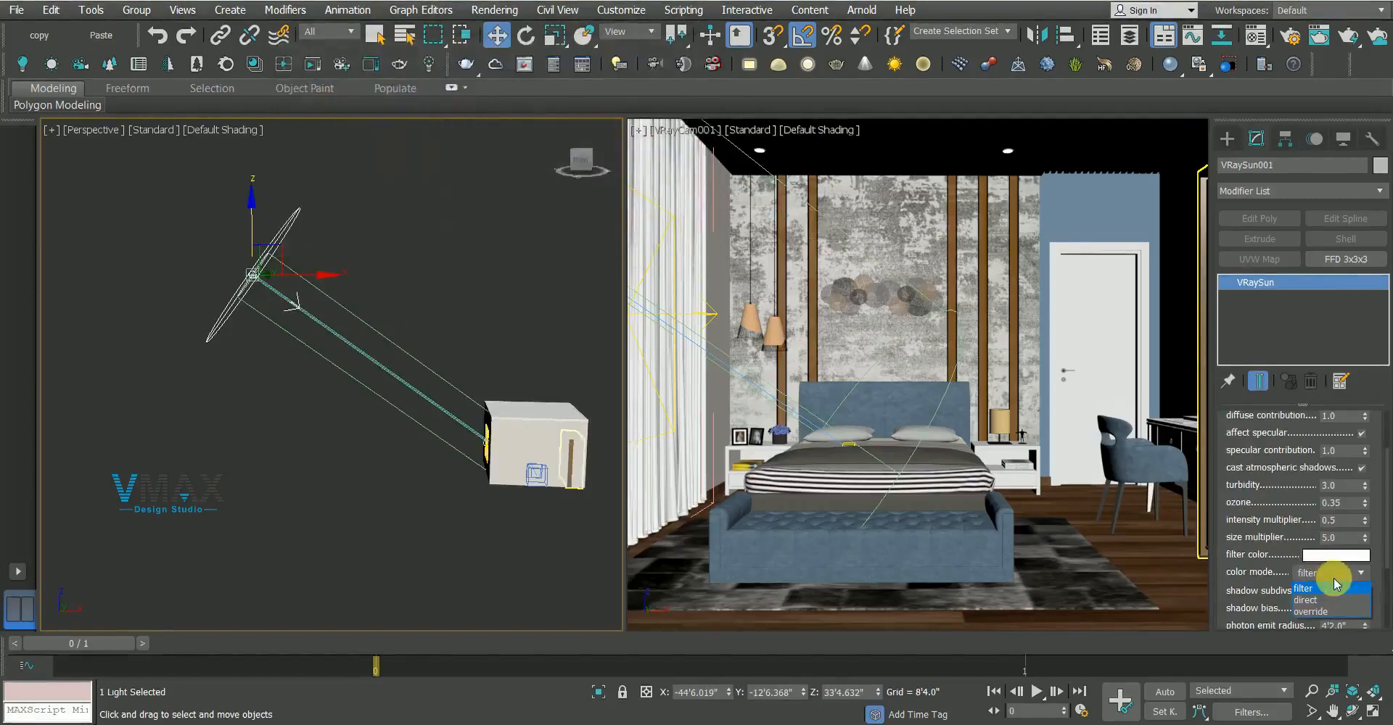
{"action": "left_click", "coordinate": [1332, 576]}
{"action": "left_click_drag", "start_coordinate": [1273, 550], "coordinate": [1085, 572]}
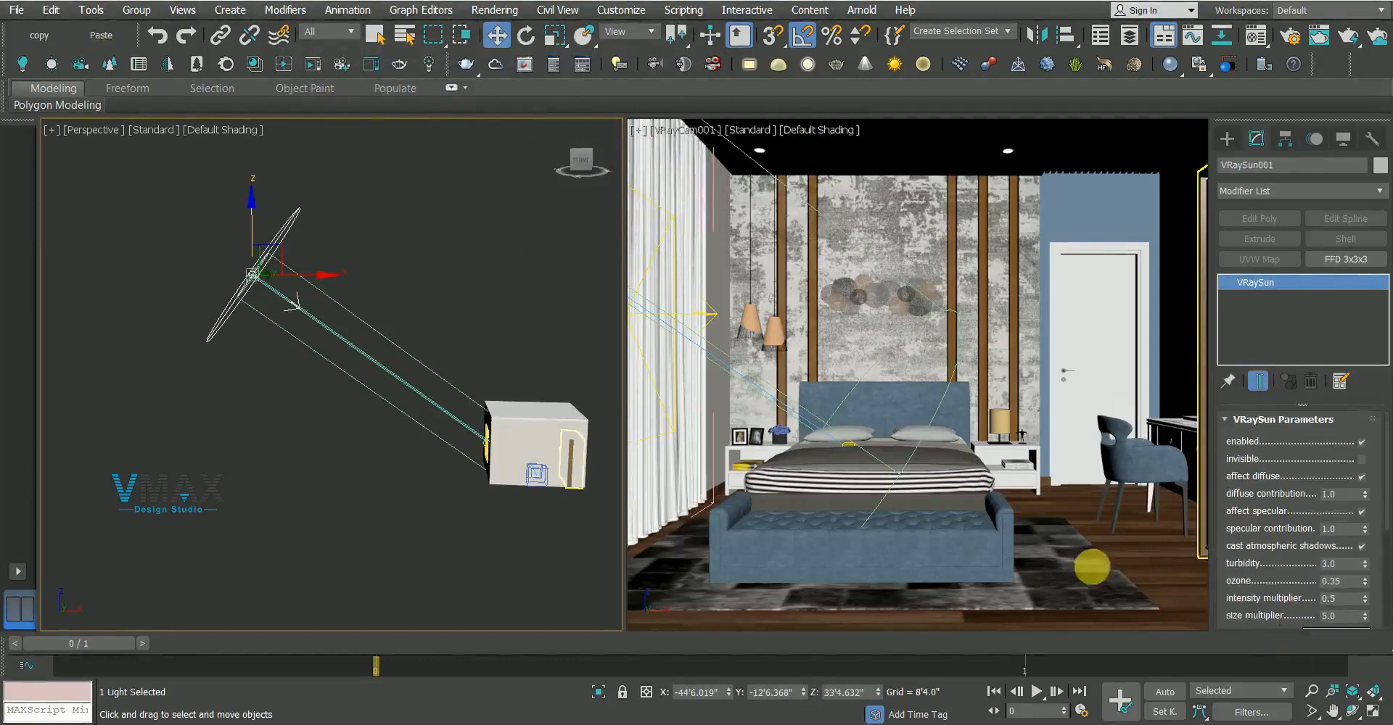
Test-render the camera view with the brighter sun, stop it, and close the frame buffer and message windows
{"action": "left_click", "coordinate": [361, 217]}
{"action": "left_click", "coordinate": [835, 361]}
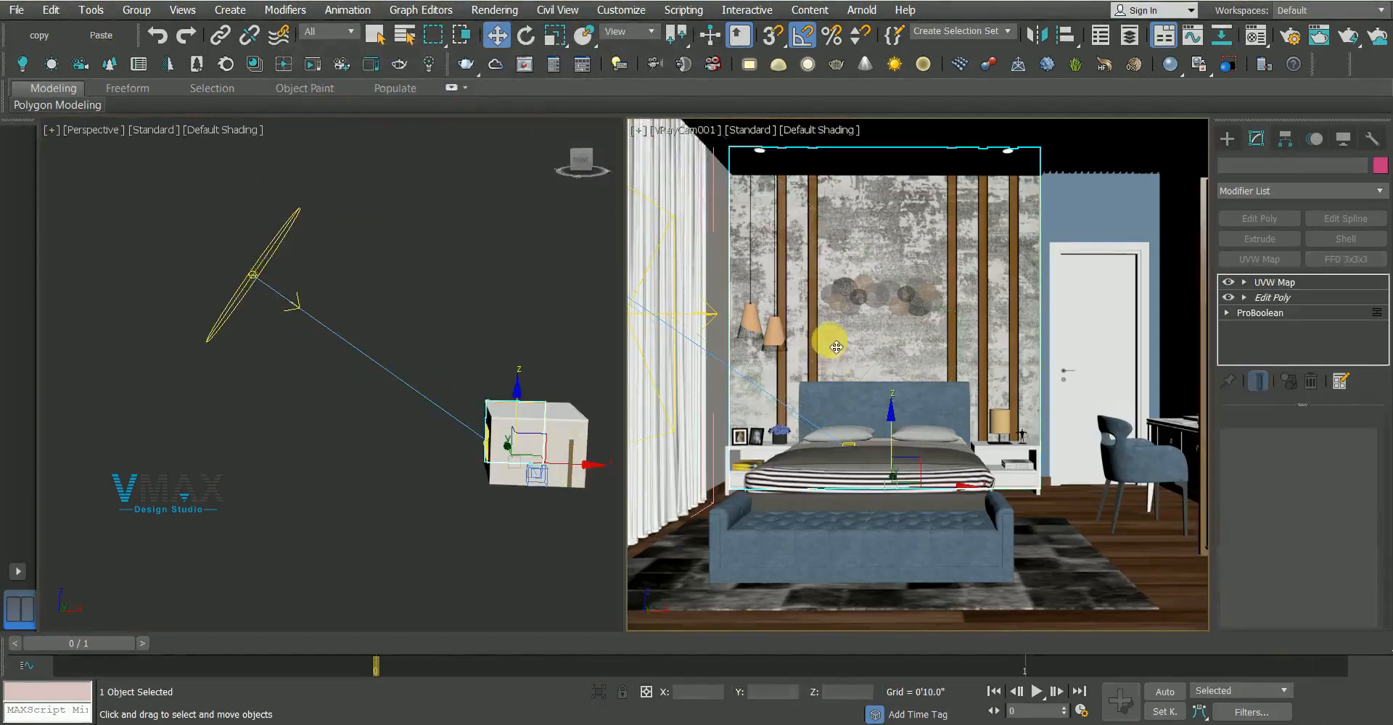
{"action": "left_click", "coordinate": [1289, 36]}
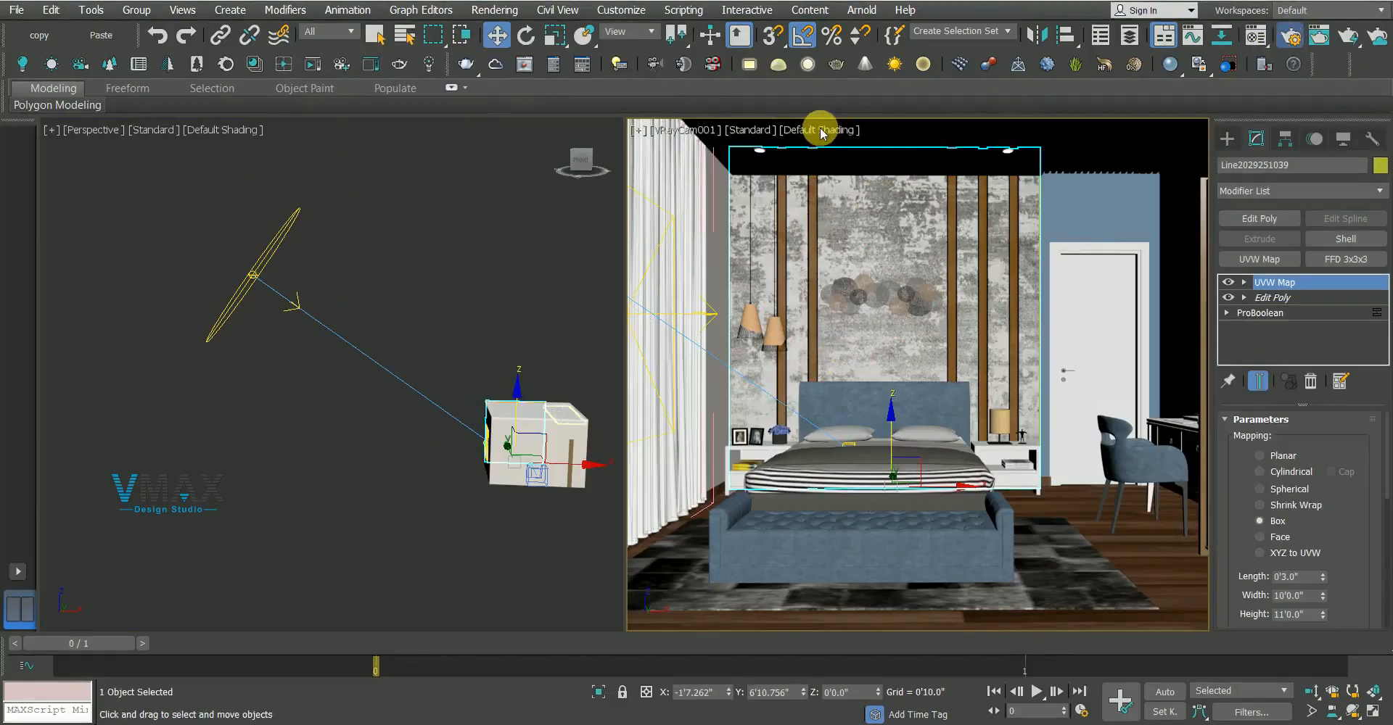
{"action": "left_click", "coordinate": [434, 111]}
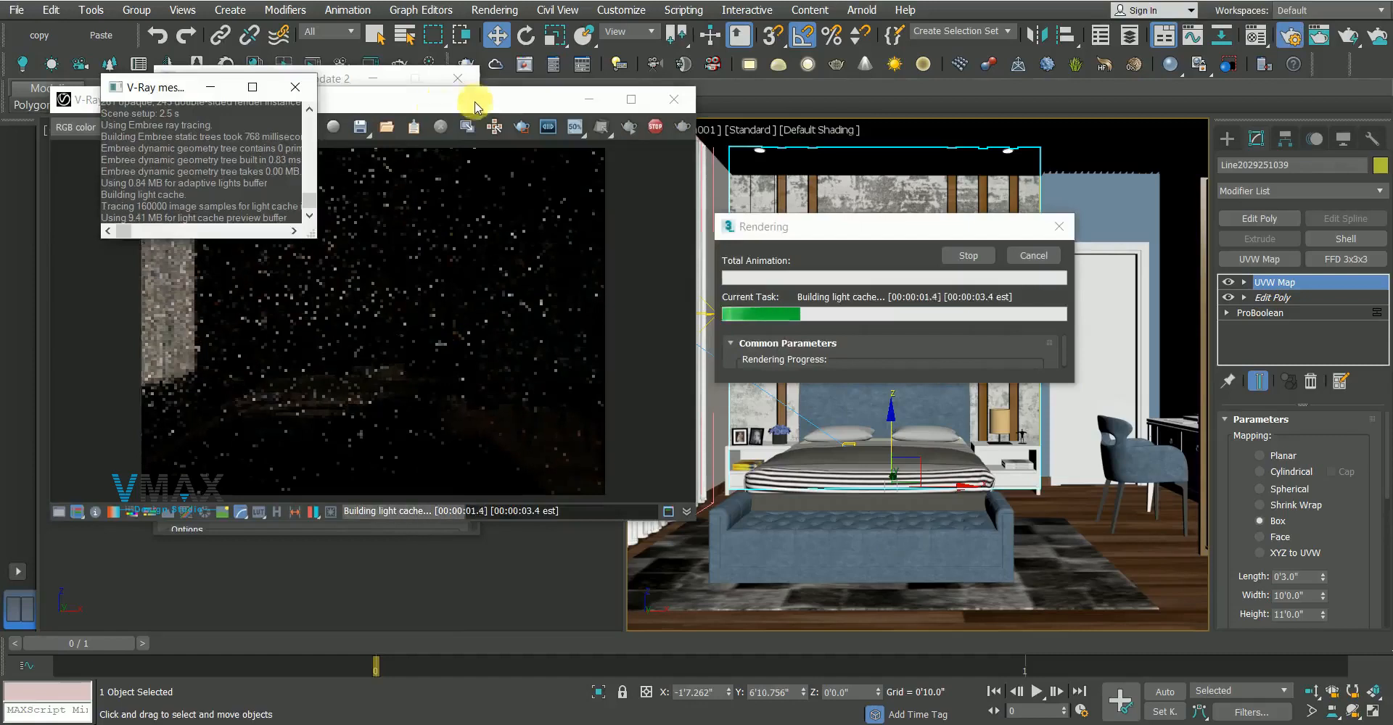
{"action": "left_click", "coordinate": [294, 88]}
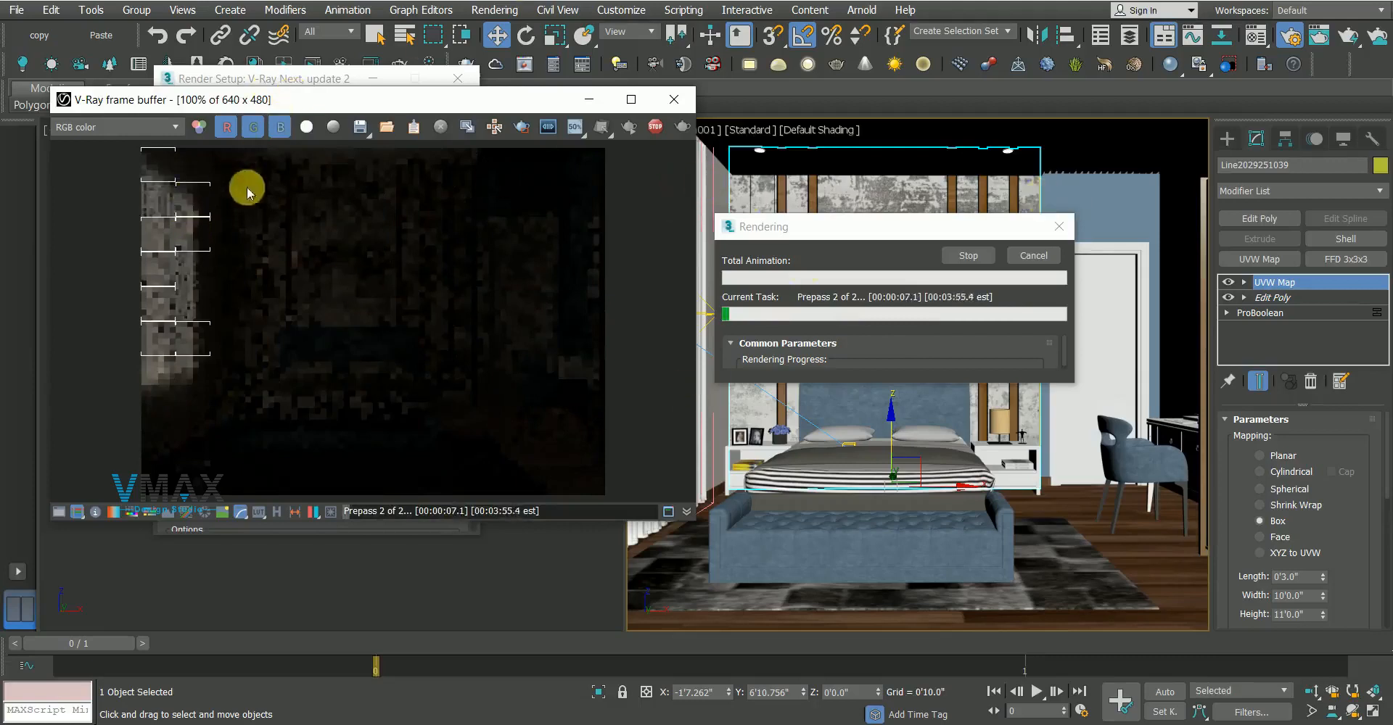
{"action": "left_click", "coordinate": [969, 259]}
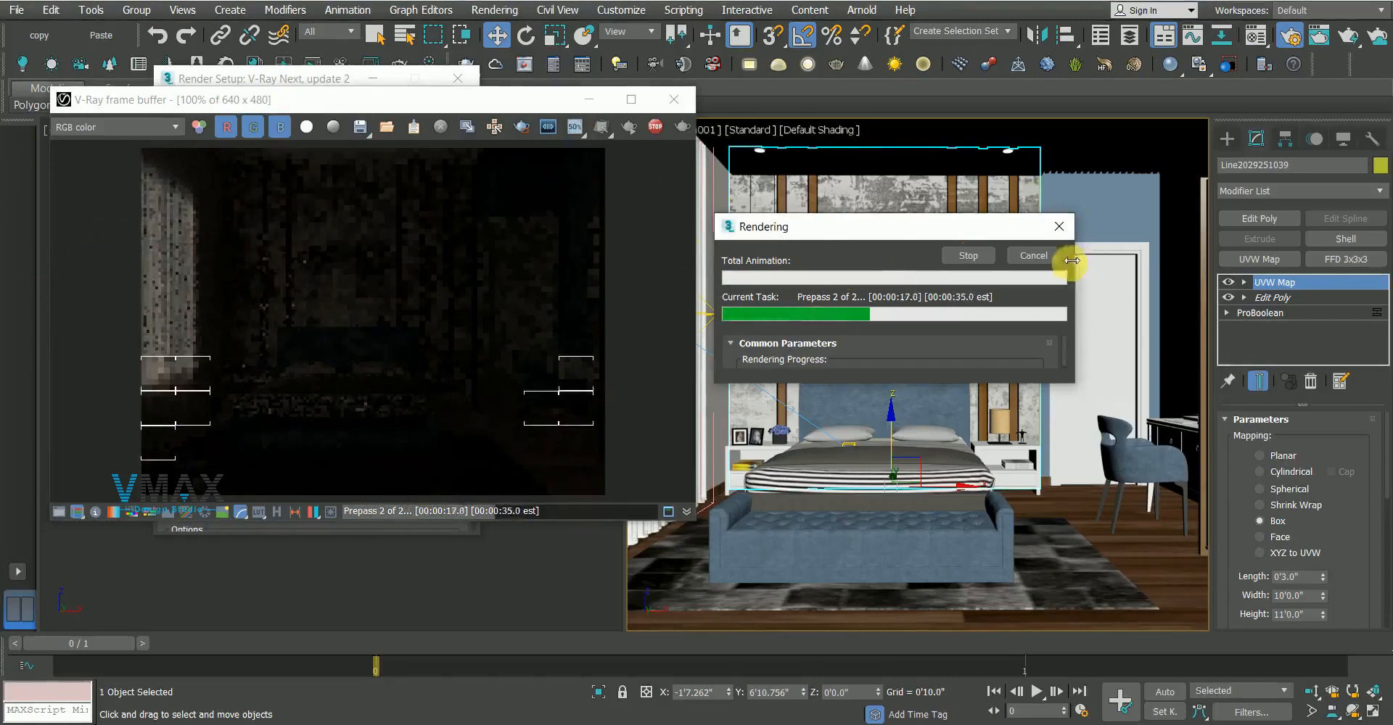
{"action": "left_click", "coordinate": [965, 256]}
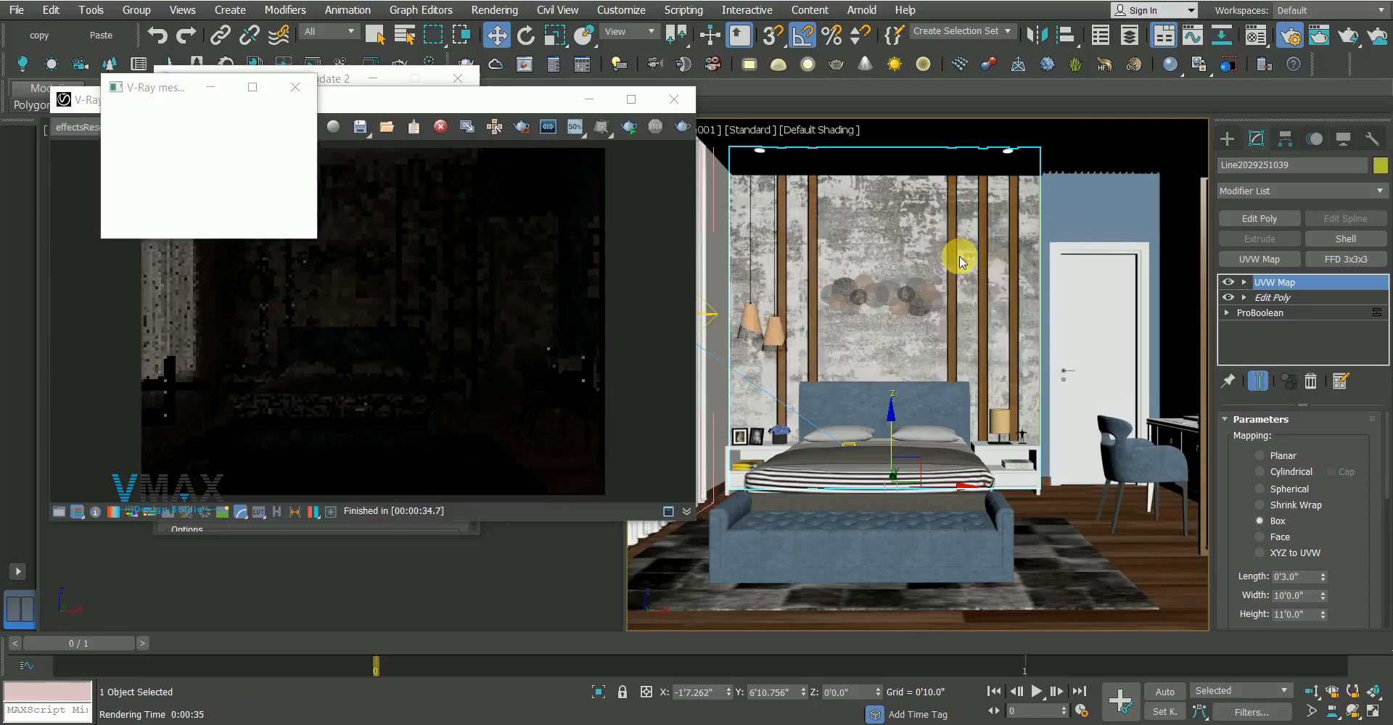
{"action": "left_click", "coordinate": [297, 87]}
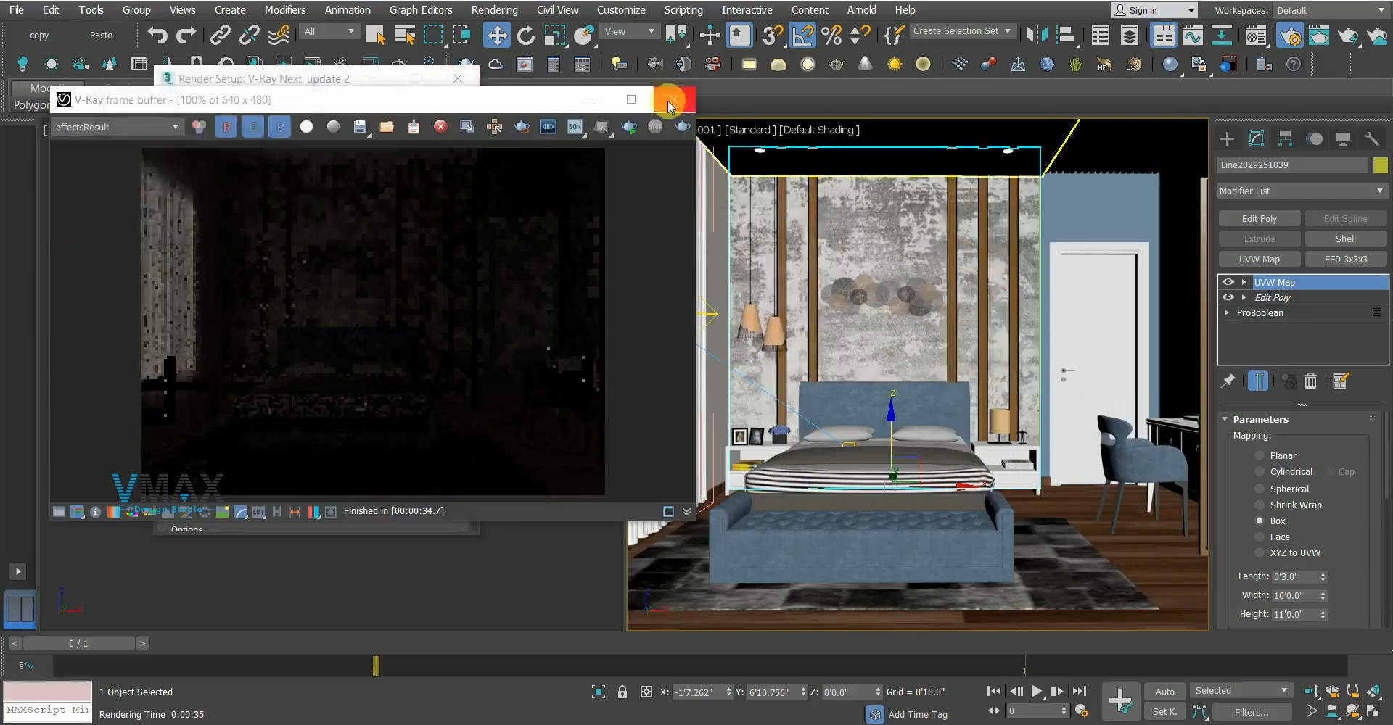
{"action": "left_click", "coordinate": [671, 99]}
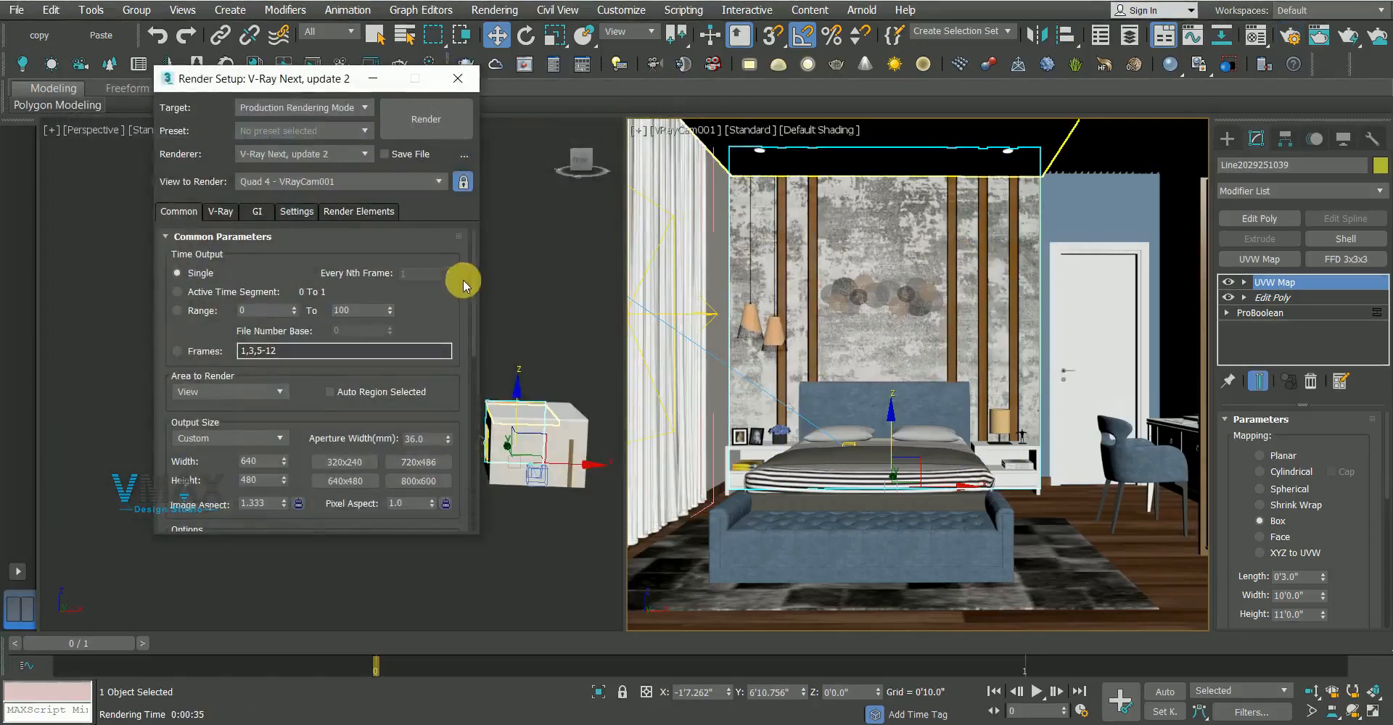
Close the render settings, switch the perspective viewport to a wireframe top view of the room, and clear the selection
{"action": "left_click", "coordinate": [457, 78]}
{"action": "key", "text": "t"}
{"action": "key", "text": "q"}
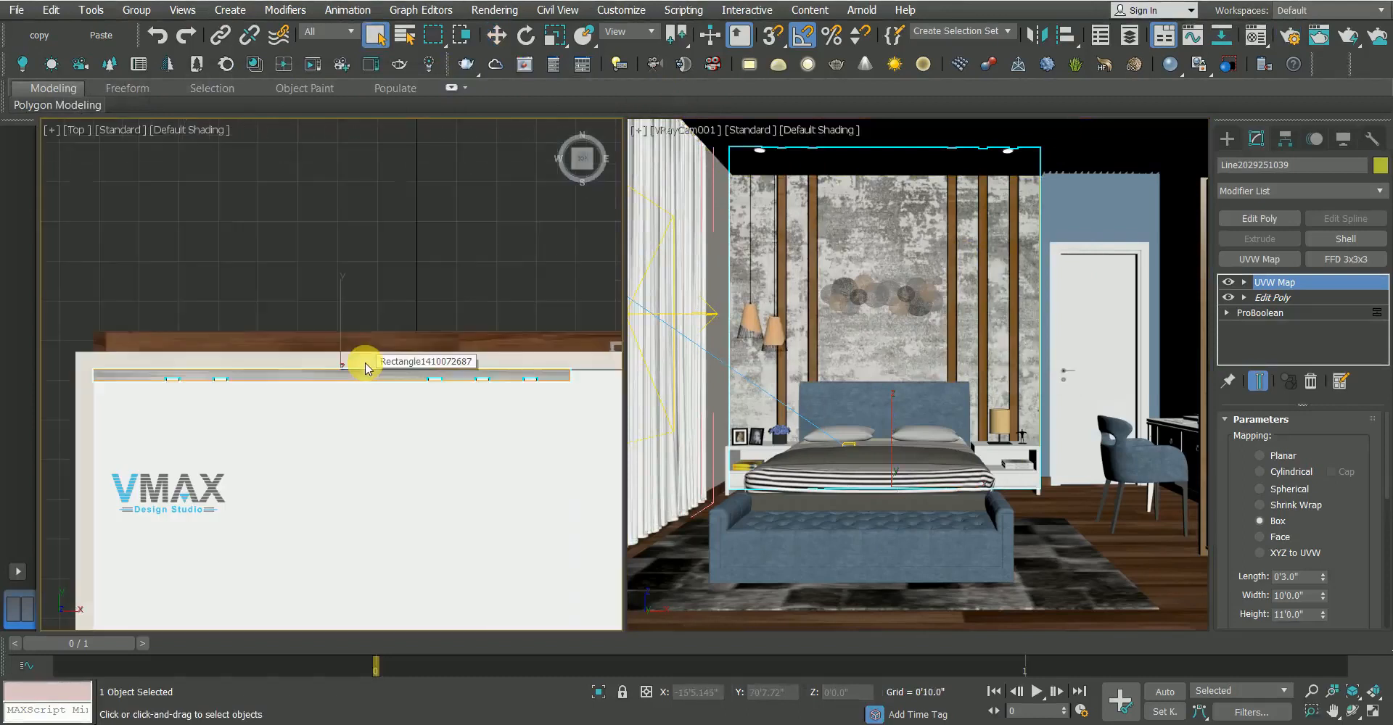
{"action": "key", "text": "F3"}
{"action": "left_click", "coordinate": [379, 283]}
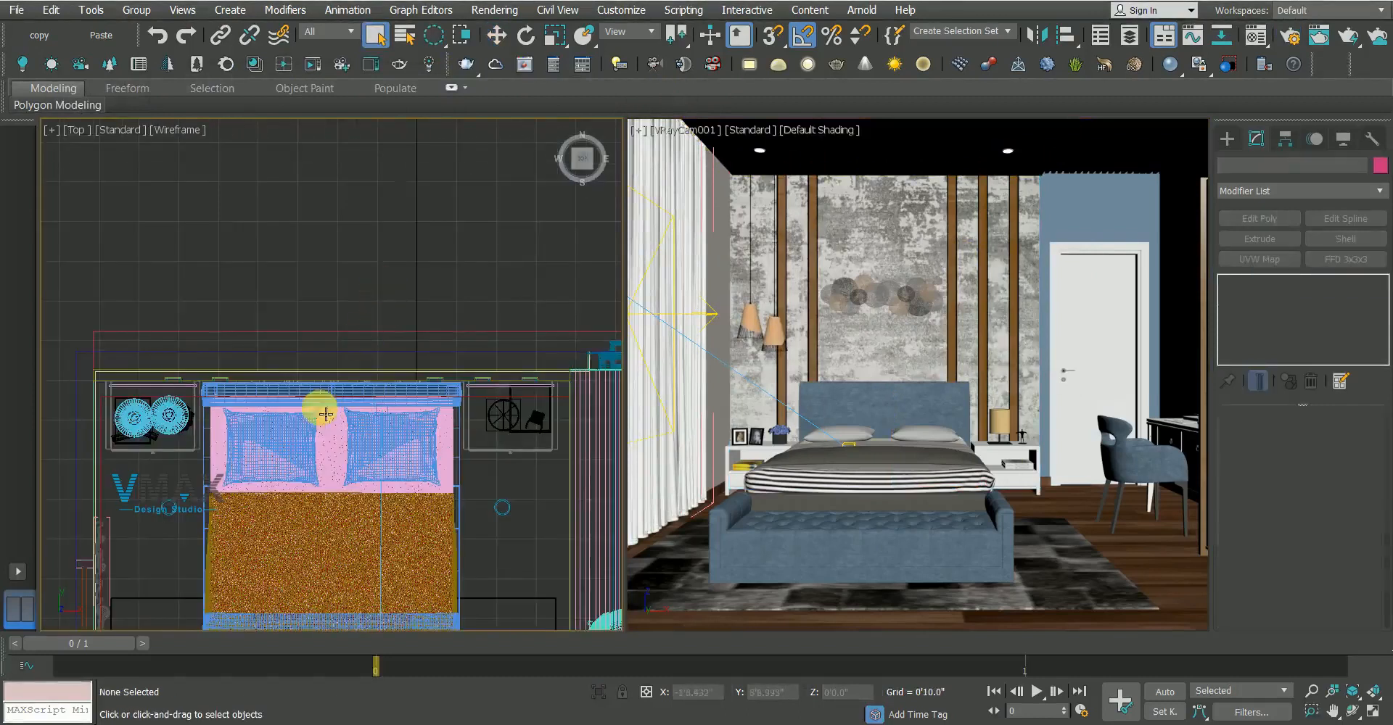
{"action": "scroll", "coordinate": [423, 303], "scroll_direction": "down", "scroll_amount": 5}
{"action": "middle_click_drag", "start_coordinate": [403, 330], "coordinate": [391, 172]}
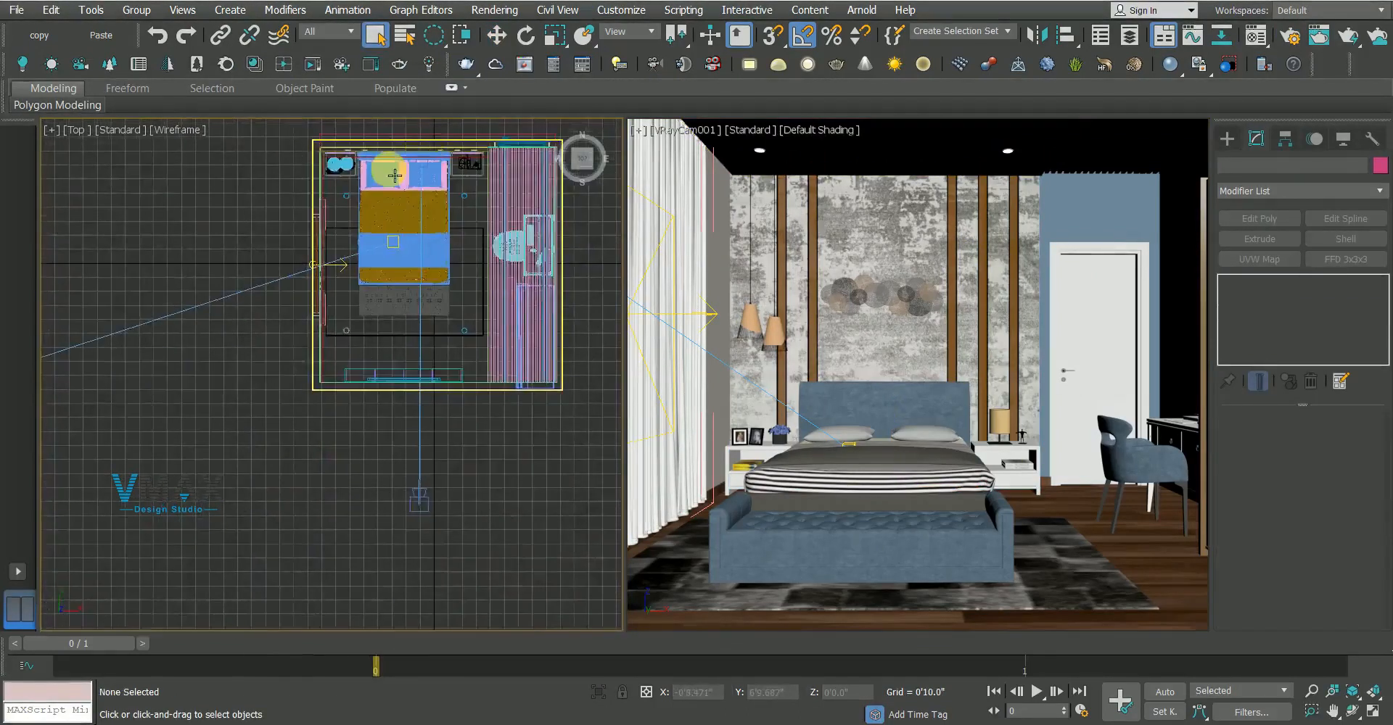
{"action": "scroll", "coordinate": [368, 216], "scroll_direction": "up", "scroll_amount": 6}
{"action": "middle_click_drag", "start_coordinate": [321, 233], "coordinate": [365, 314]}
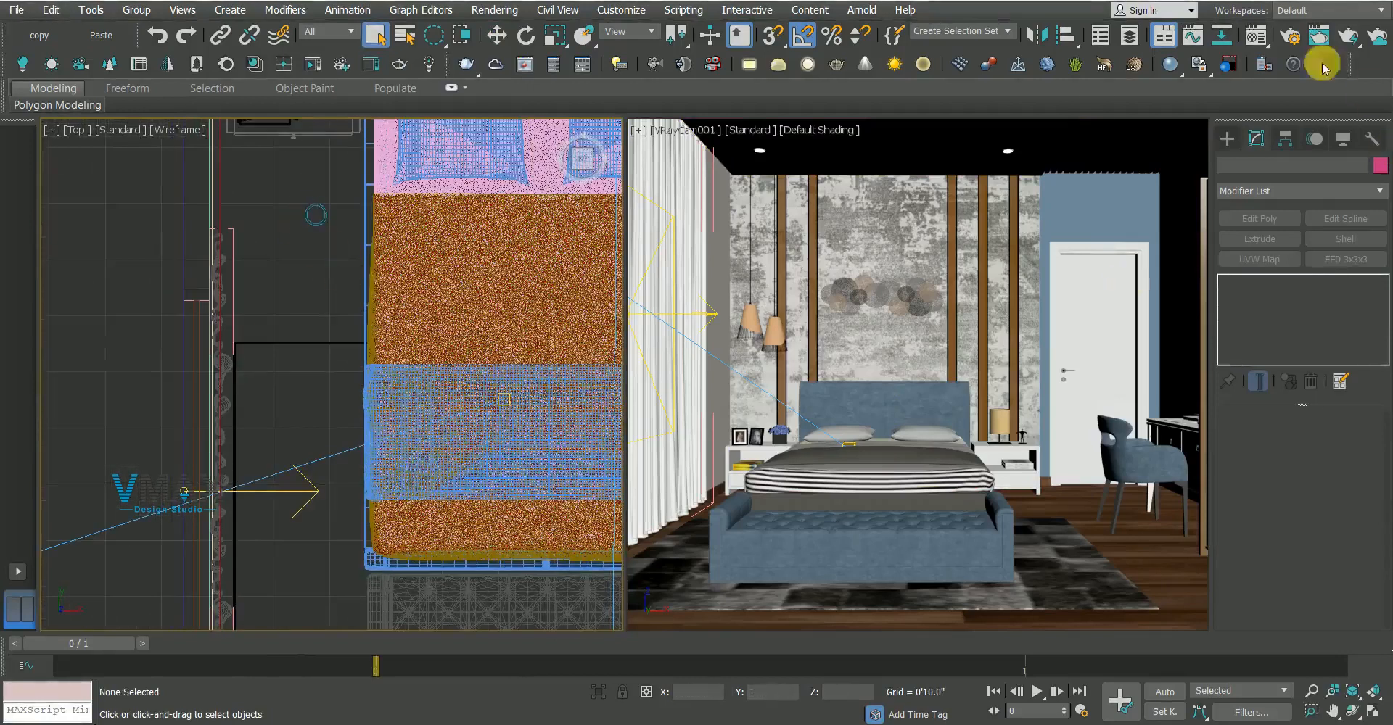
Place a photometric Free Light at the center of the round ceiling downlight beside the bed on the window side
{"action": "left_click", "coordinate": [1227, 138]}
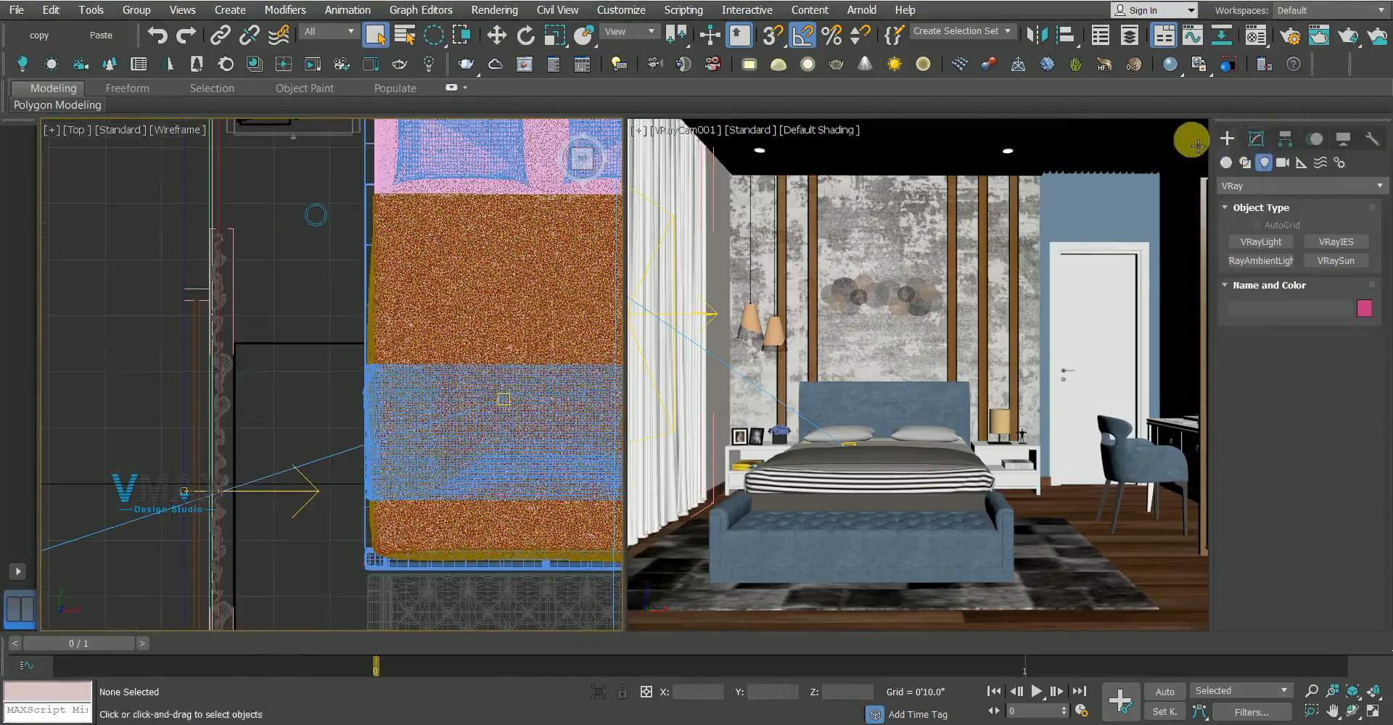
{"action": "left_click", "coordinate": [1280, 185]}
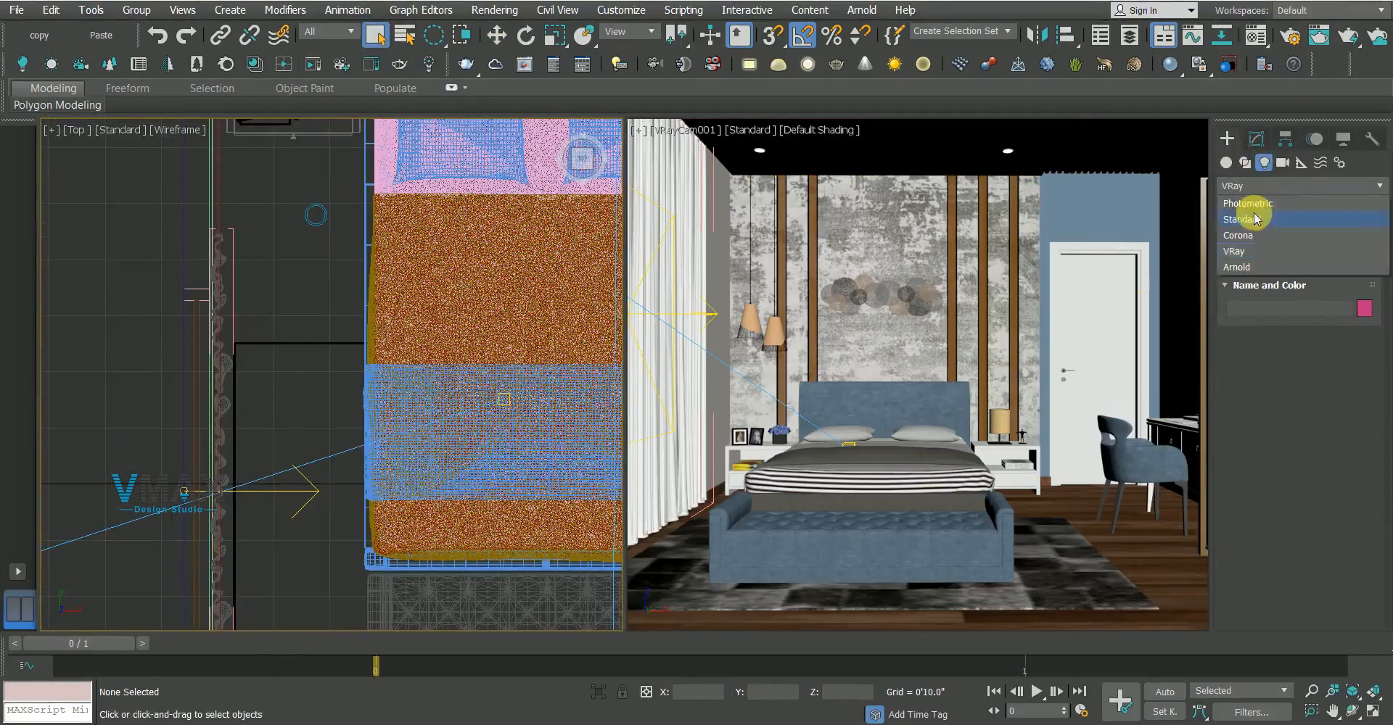
{"action": "left_click", "coordinate": [1256, 206]}
{"action": "left_click", "coordinate": [1348, 255]}
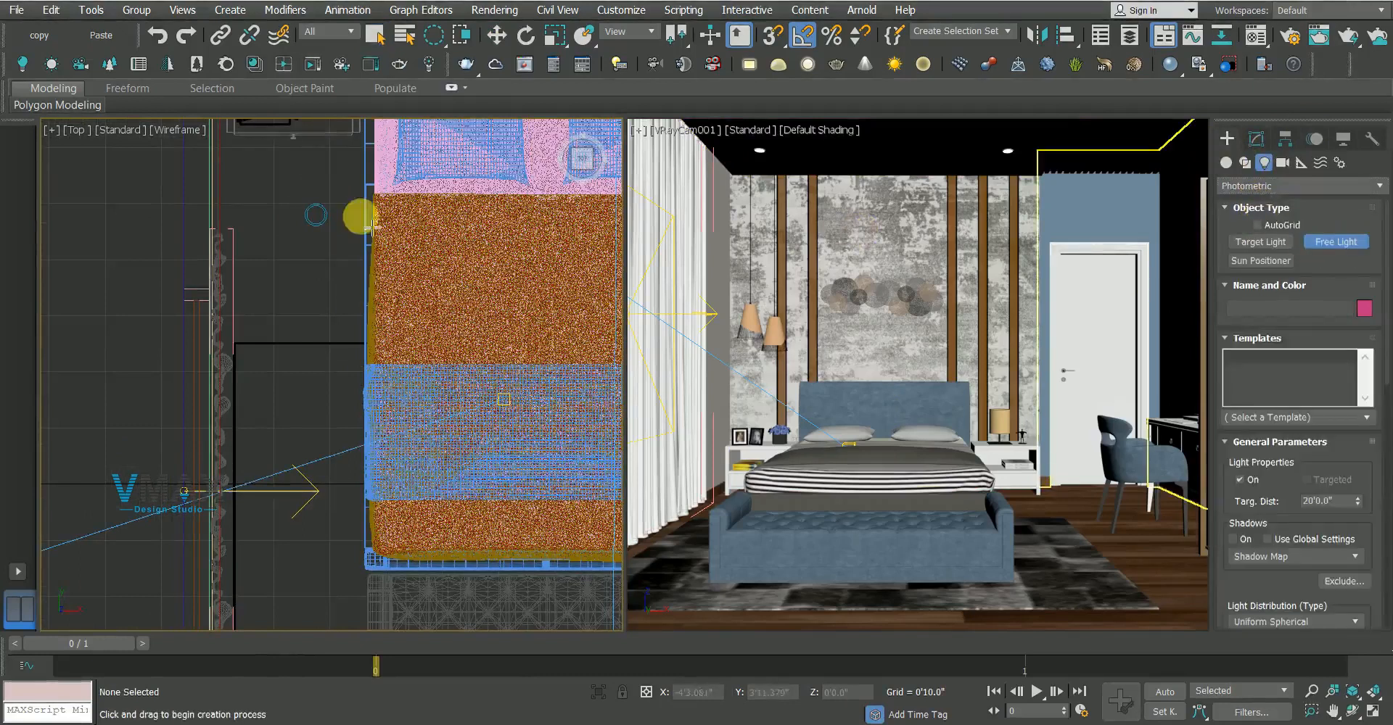
{"action": "scroll", "coordinate": [302, 199], "scroll_direction": "up", "scroll_amount": 5}
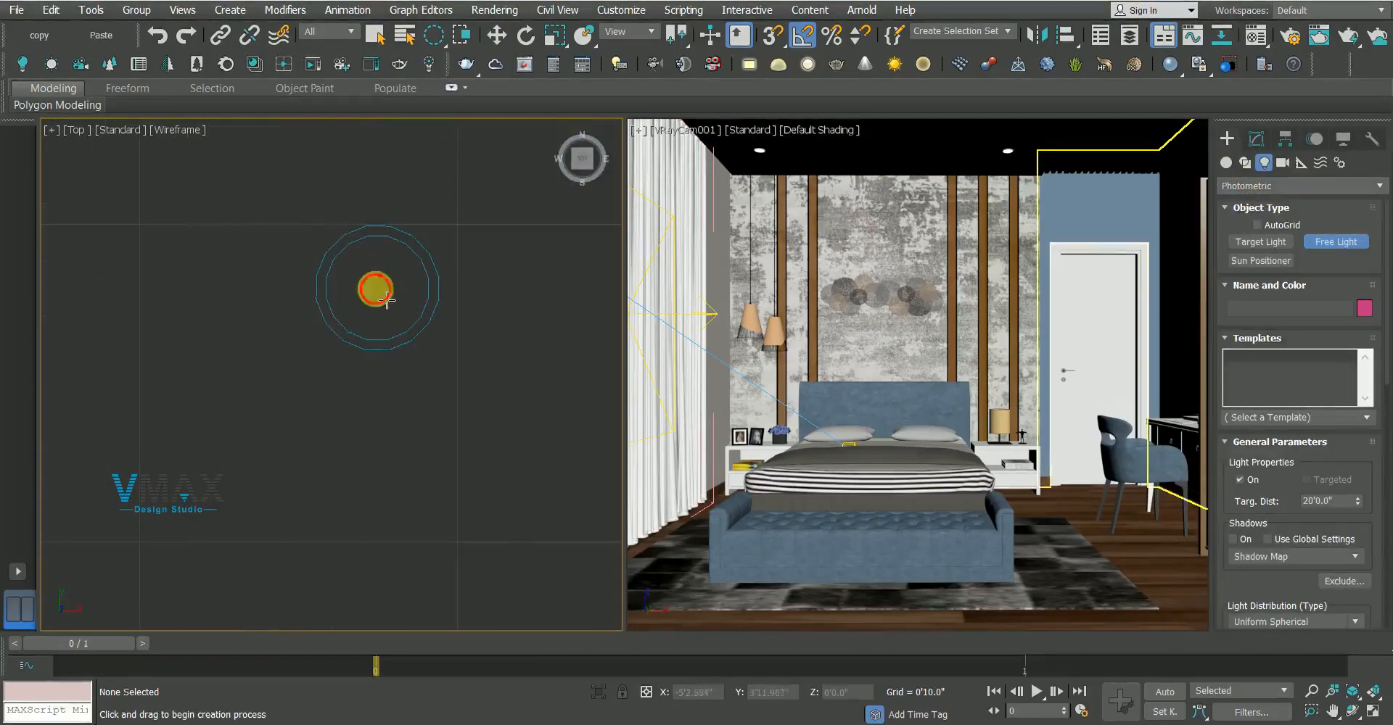
{"action": "left_click", "coordinate": [378, 301]}
{"action": "key", "text": "w"}
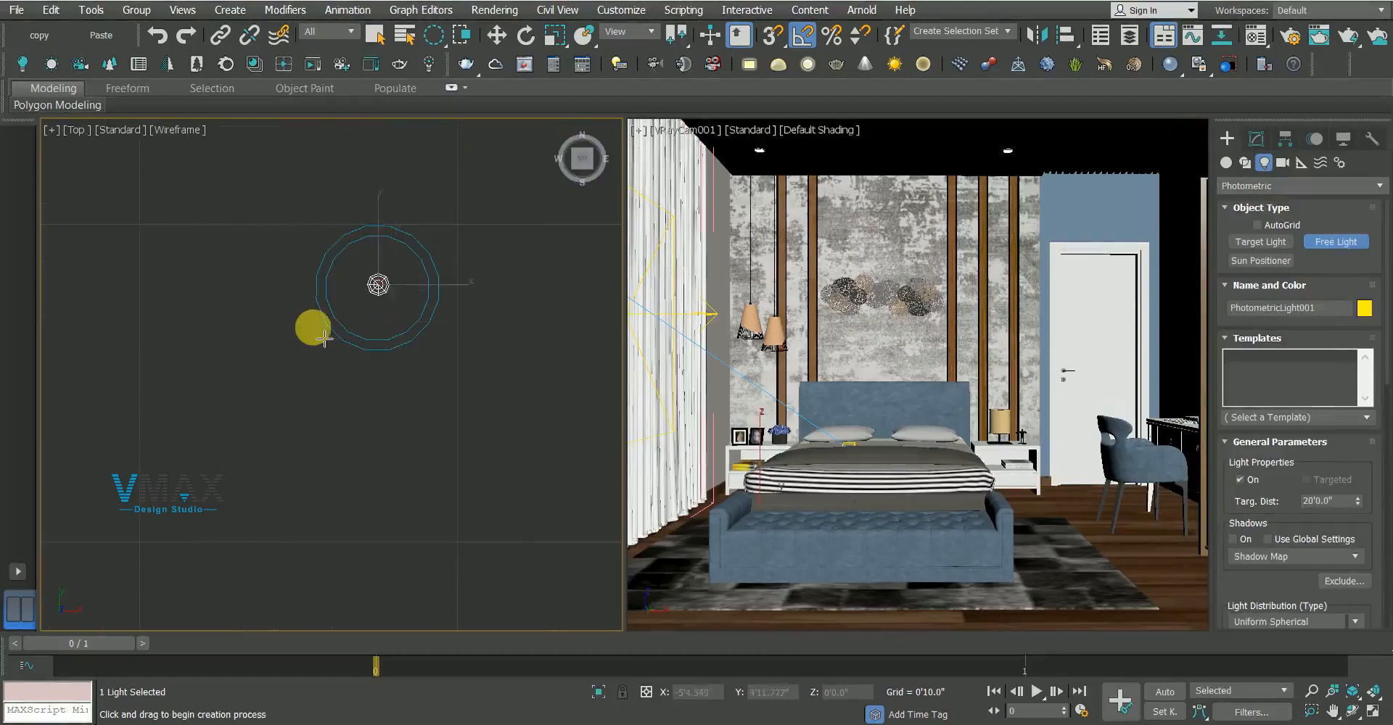
{"action": "scroll", "coordinate": [312, 327], "scroll_direction": "down", "scroll_amount": 5}
{"action": "middle_click_drag", "start_coordinate": [315, 345], "coordinate": [313, 322]}
Enable VRayShadow shadows on the photometric light and set its light distribution to Photometric Web
{"action": "left_click", "coordinate": [1256, 139]}
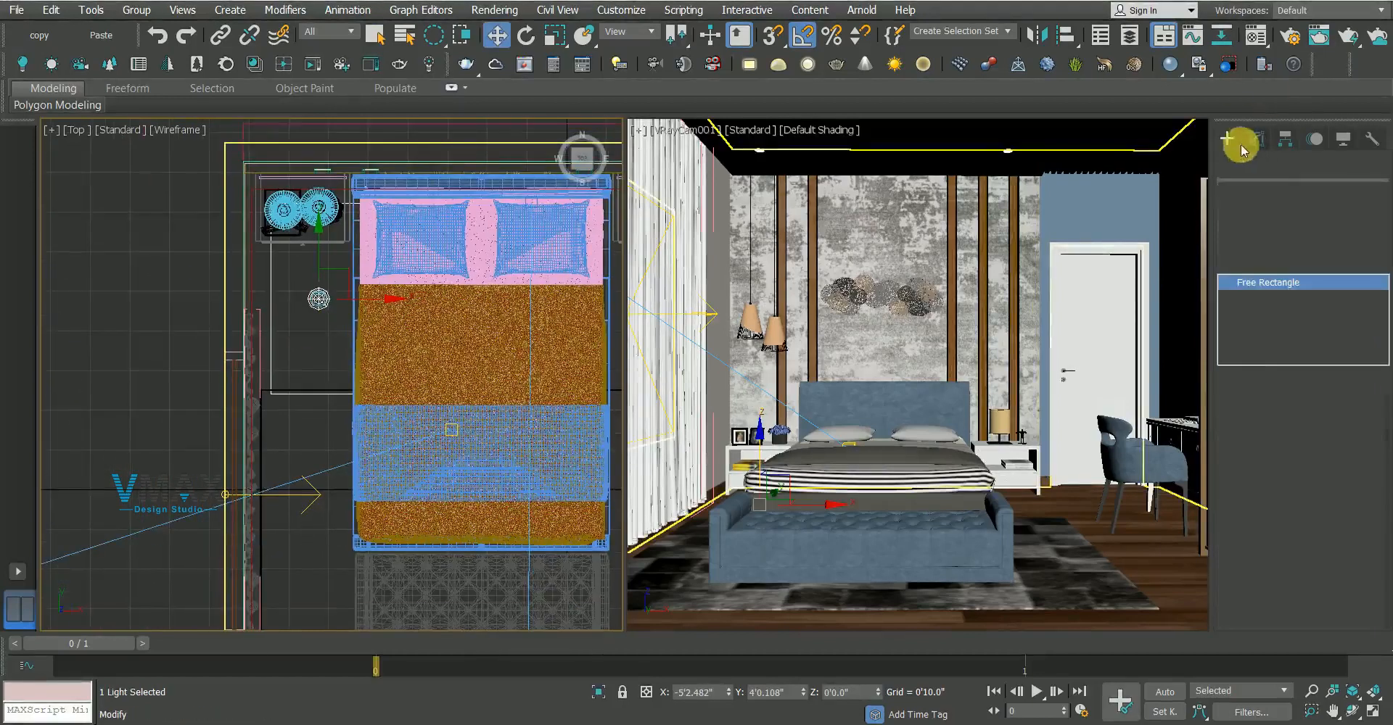
{"action": "scroll", "coordinate": [1280, 576], "scroll_direction": "down", "scroll_amount": 3}
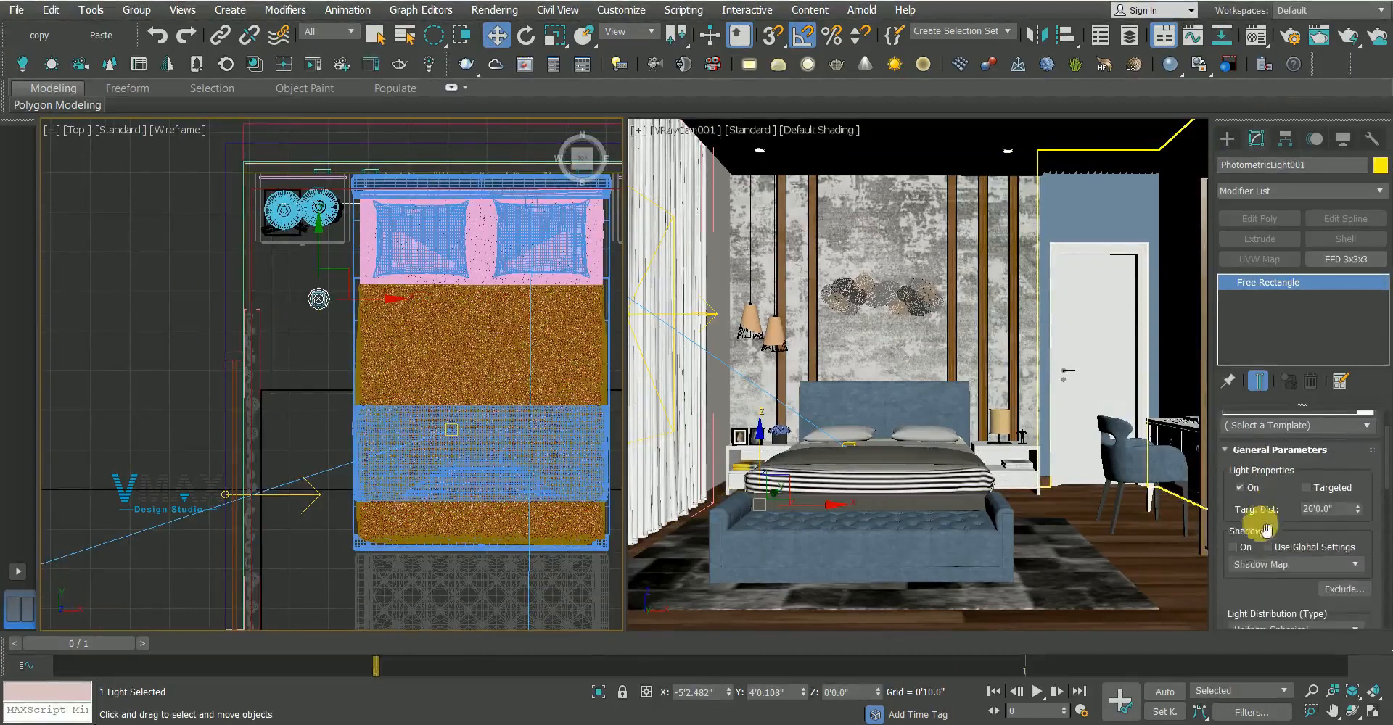
{"action": "left_click", "coordinate": [1249, 565]}
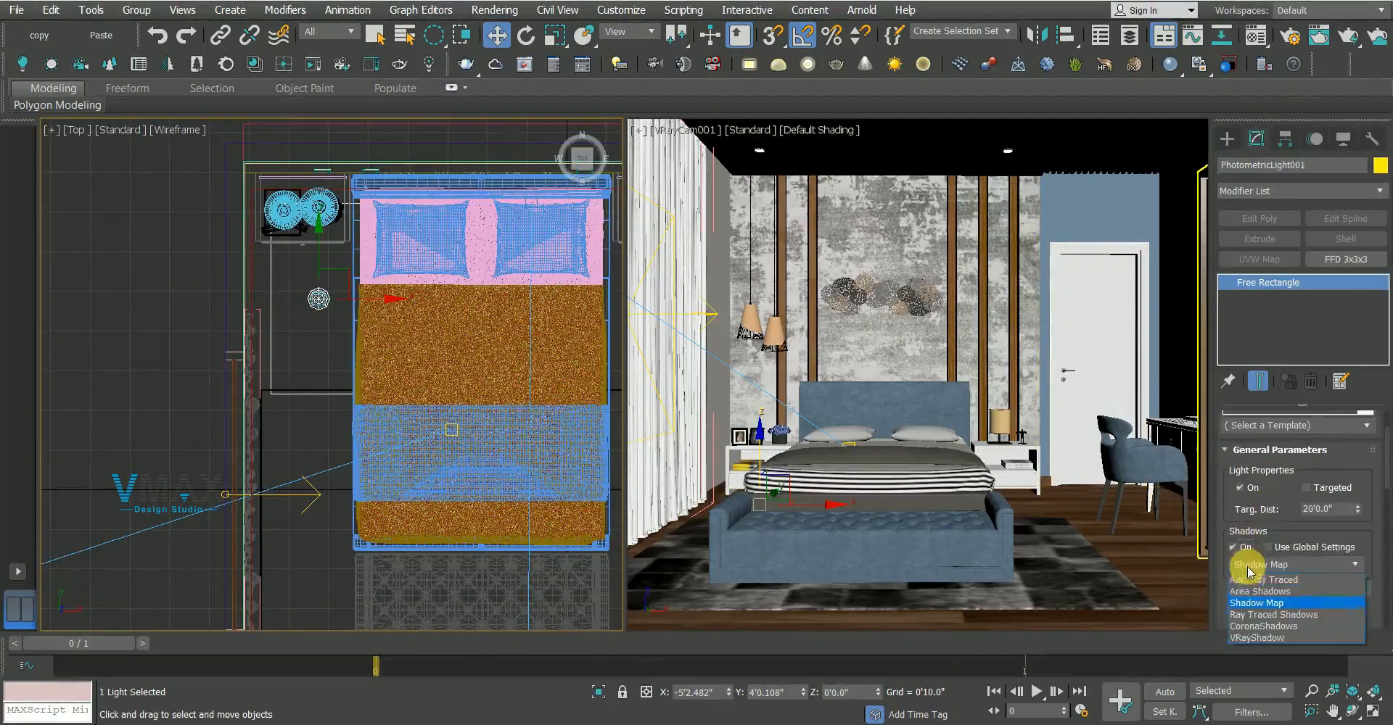
{"action": "left_click", "coordinate": [1244, 638]}
{"action": "scroll", "coordinate": [1248, 450], "scroll_direction": "down", "scroll_amount": 5}
{"action": "left_click", "coordinate": [1255, 438]}
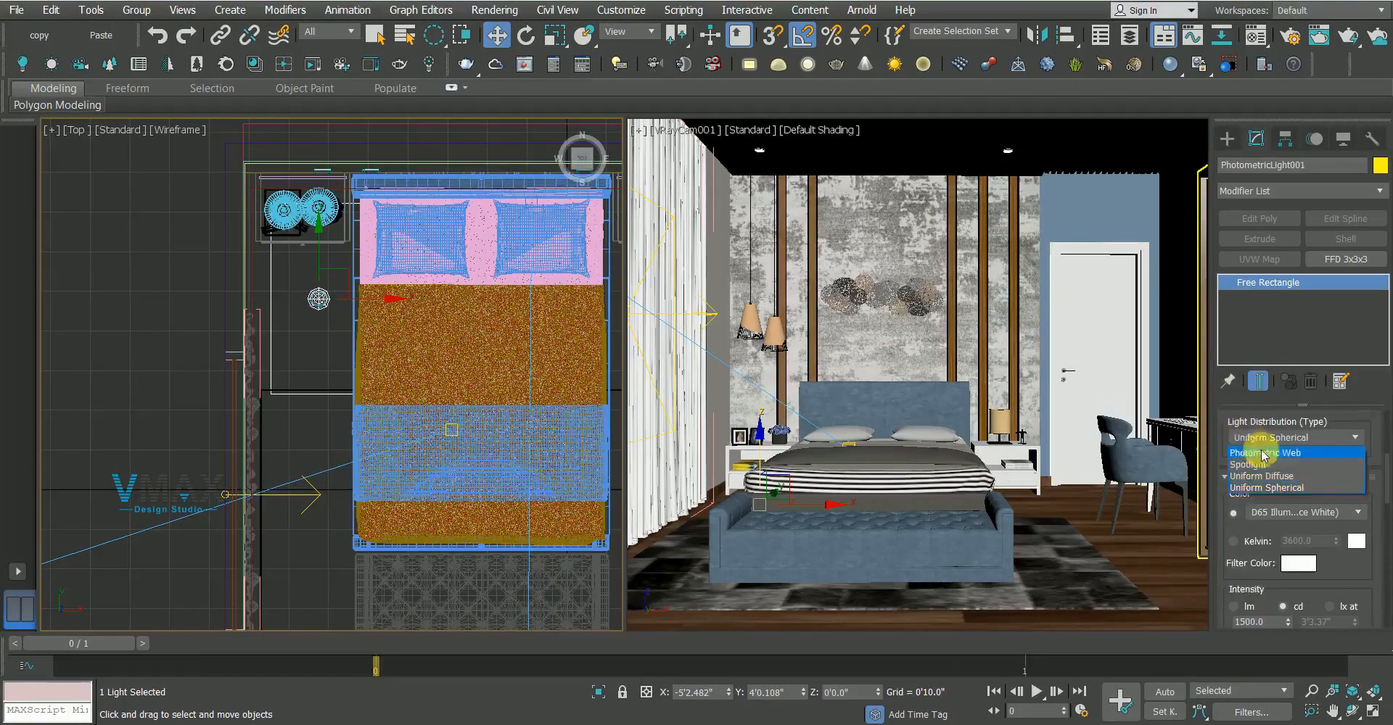
{"action": "left_click", "coordinate": [1265, 454]}
{"action": "scroll", "coordinate": [1286, 573], "scroll_direction": "down", "scroll_amount": 1}
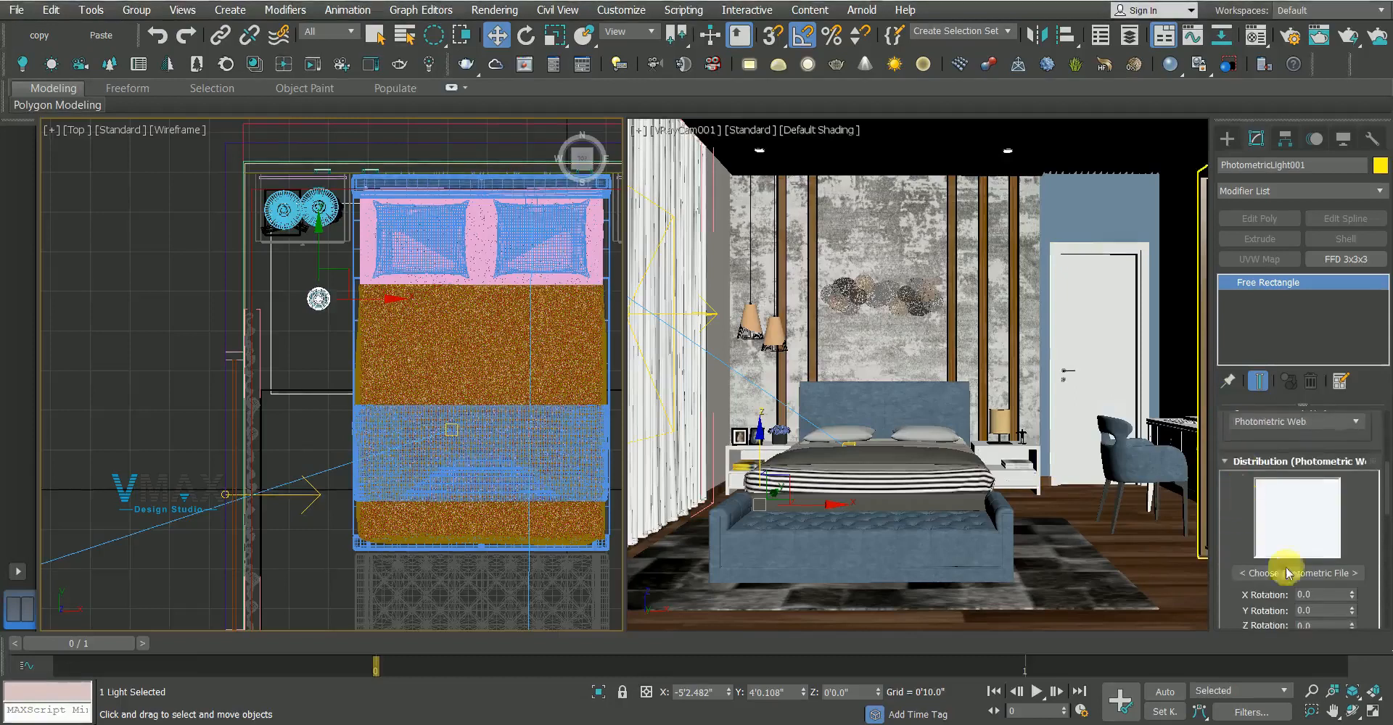
Load 30(50000).IES from the materials folder under the Desktop's bedroom2 folder as the light's photometric file
{"action": "left_click", "coordinate": [1286, 573]}
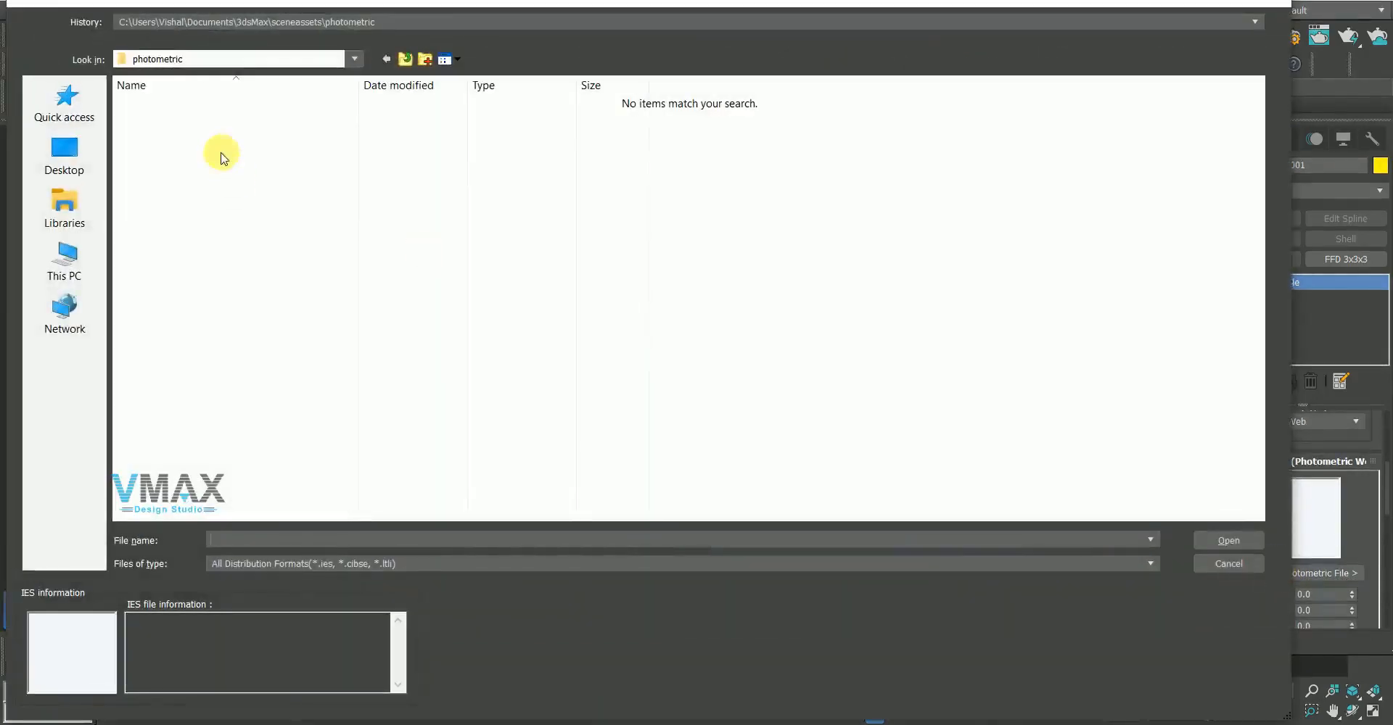
{"action": "left_click", "coordinate": [83, 152]}
{"action": "scroll", "coordinate": [636, 293], "scroll_direction": "down", "scroll_amount": 3}
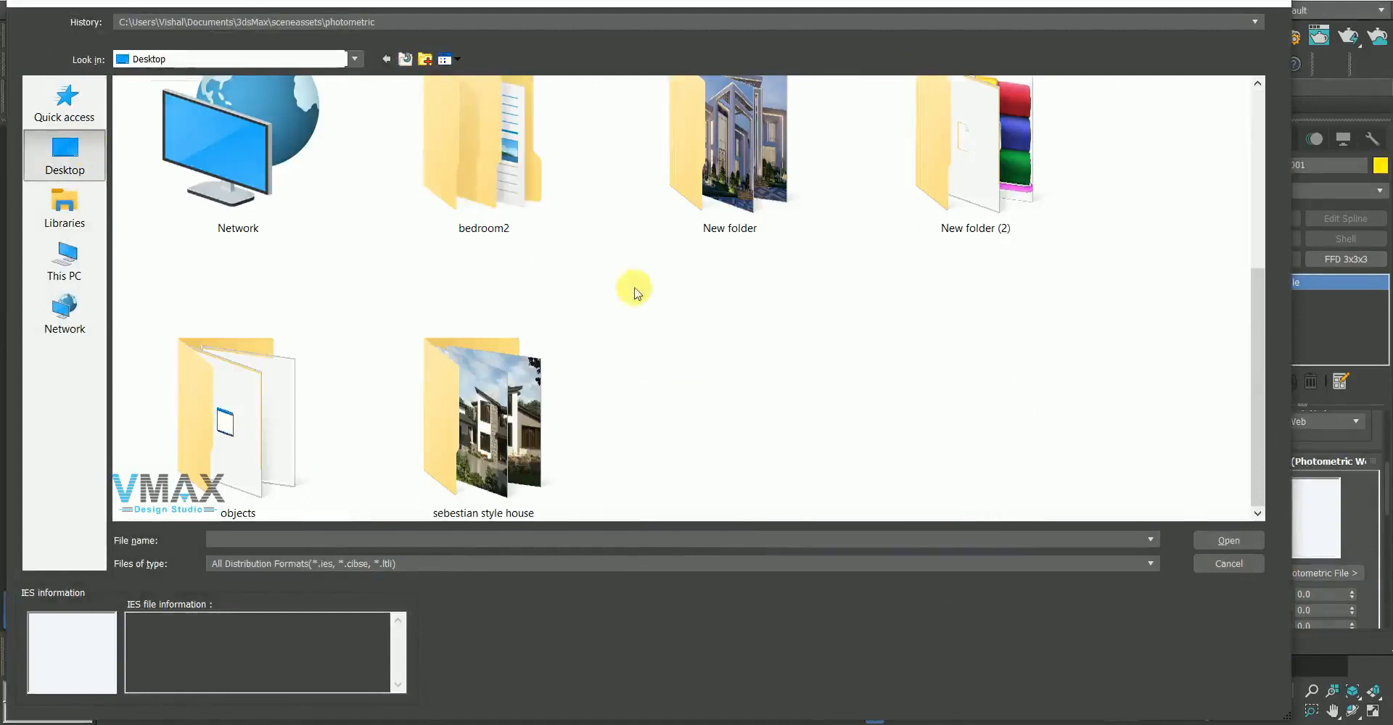
{"action": "double_click", "coordinate": [497, 203]}
{"action": "double_click", "coordinate": [177, 124]}
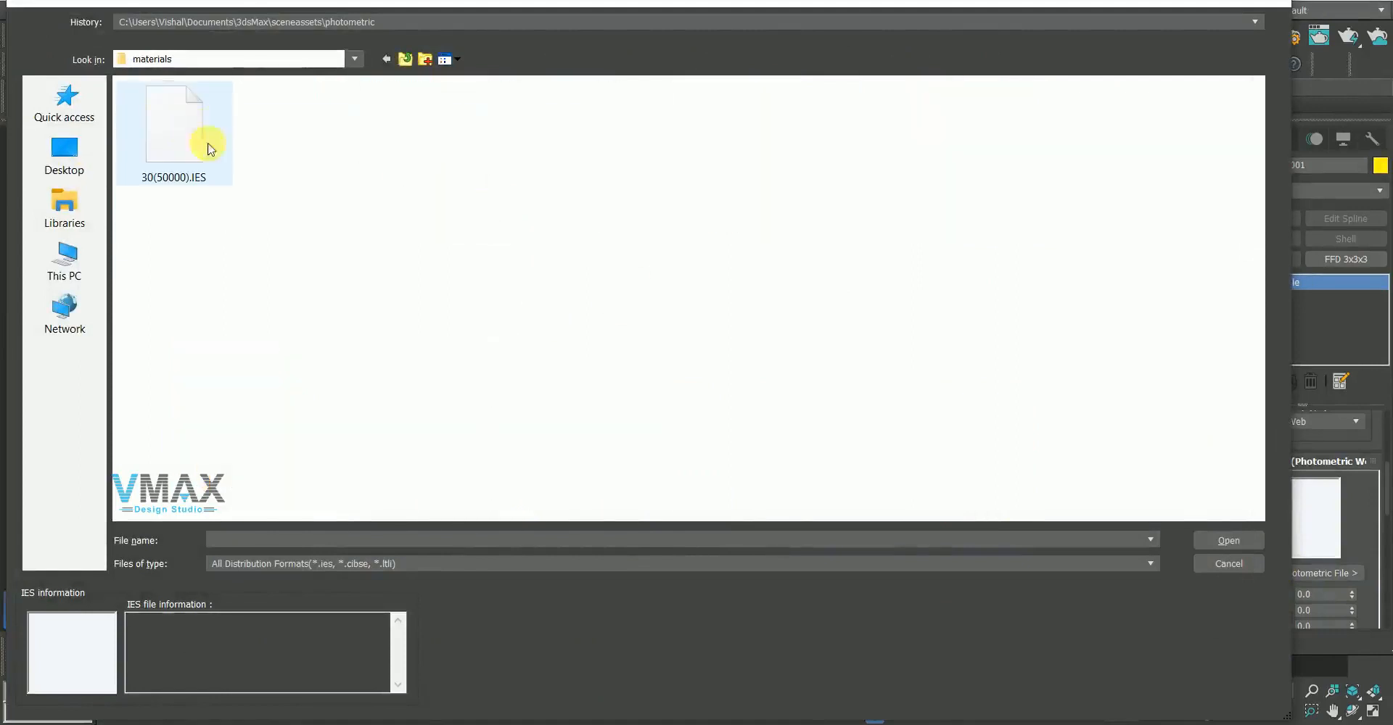
{"action": "double_click", "coordinate": [185, 142]}
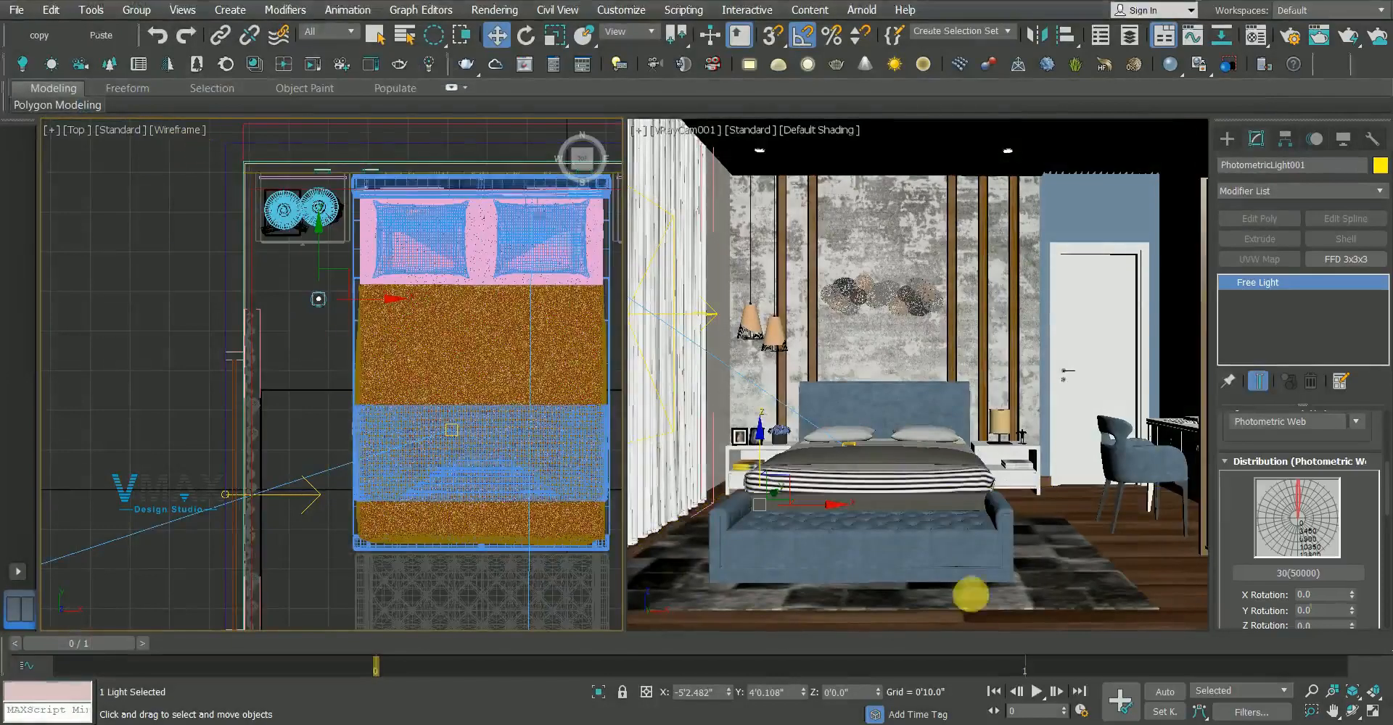
Set the photometric light's intensity to 7000 cd
{"action": "scroll", "coordinate": [1234, 544], "scroll_direction": "up", "scroll_amount": 3}
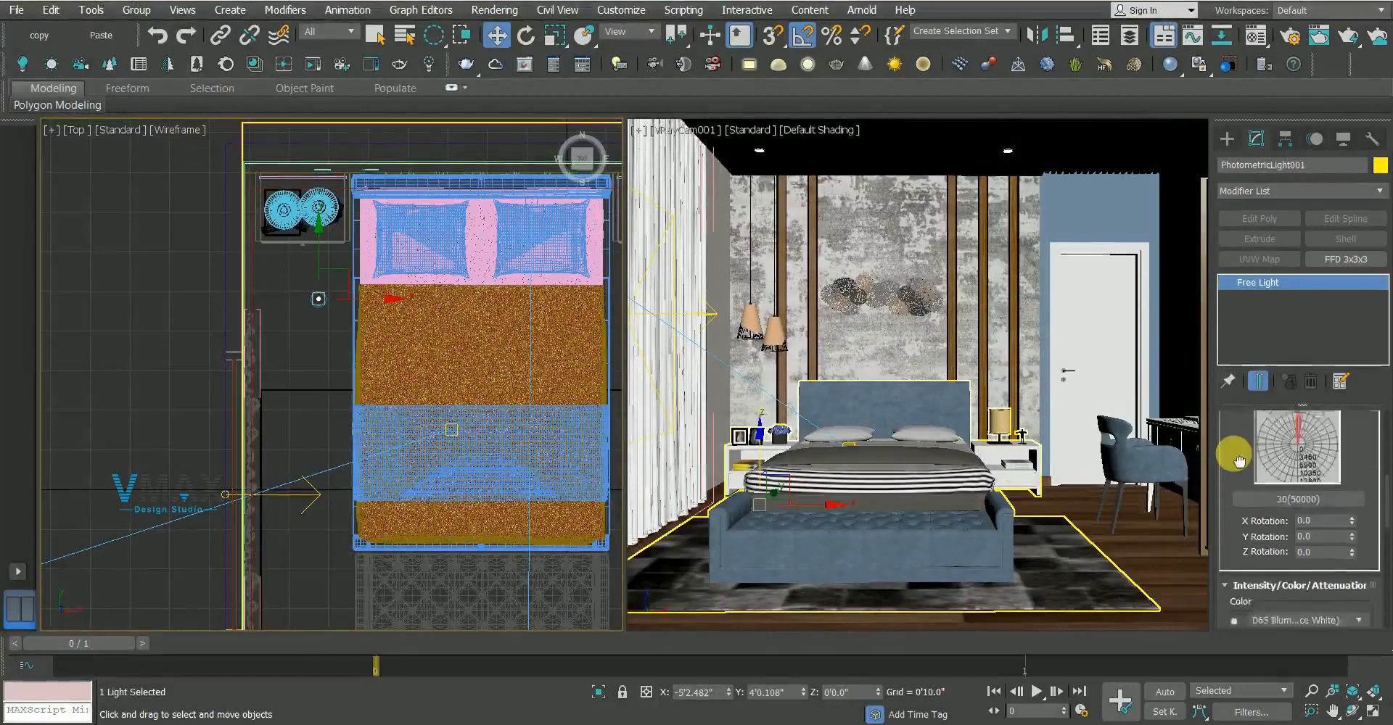
{"action": "scroll", "coordinate": [1256, 506], "scroll_direction": "up", "scroll_amount": 3}
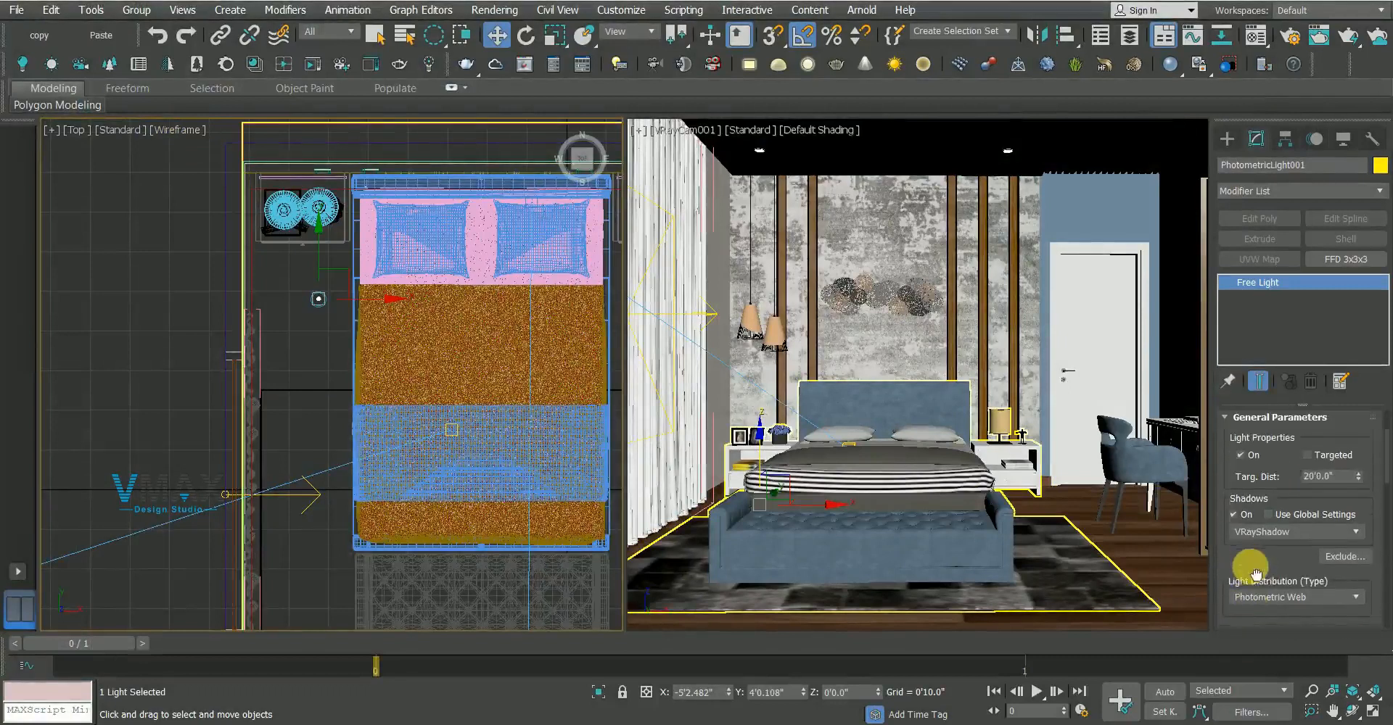
{"action": "scroll", "coordinate": [1235, 501], "scroll_direction": "down", "scroll_amount": 2}
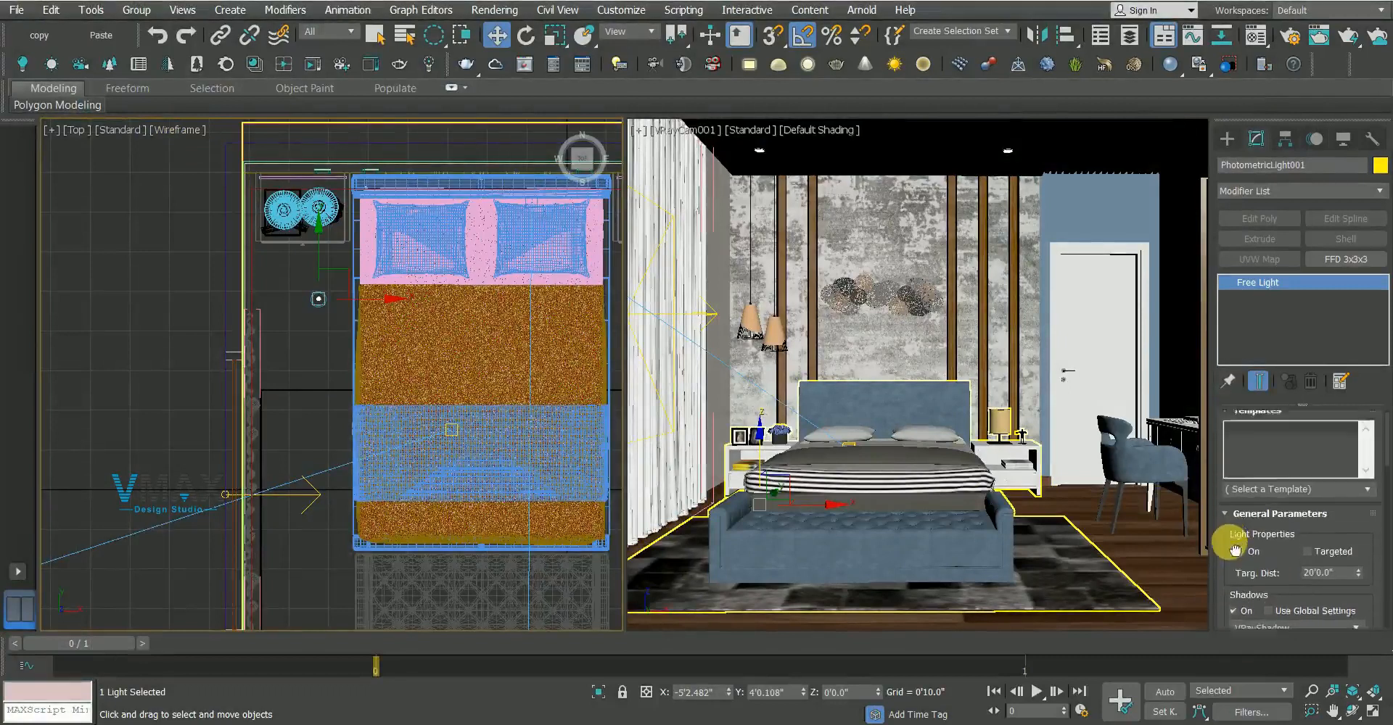
{"action": "scroll", "coordinate": [1235, 511], "scroll_direction": "down", "scroll_amount": 5}
{"action": "scroll", "coordinate": [1281, 512], "scroll_direction": "down", "scroll_amount": 4}
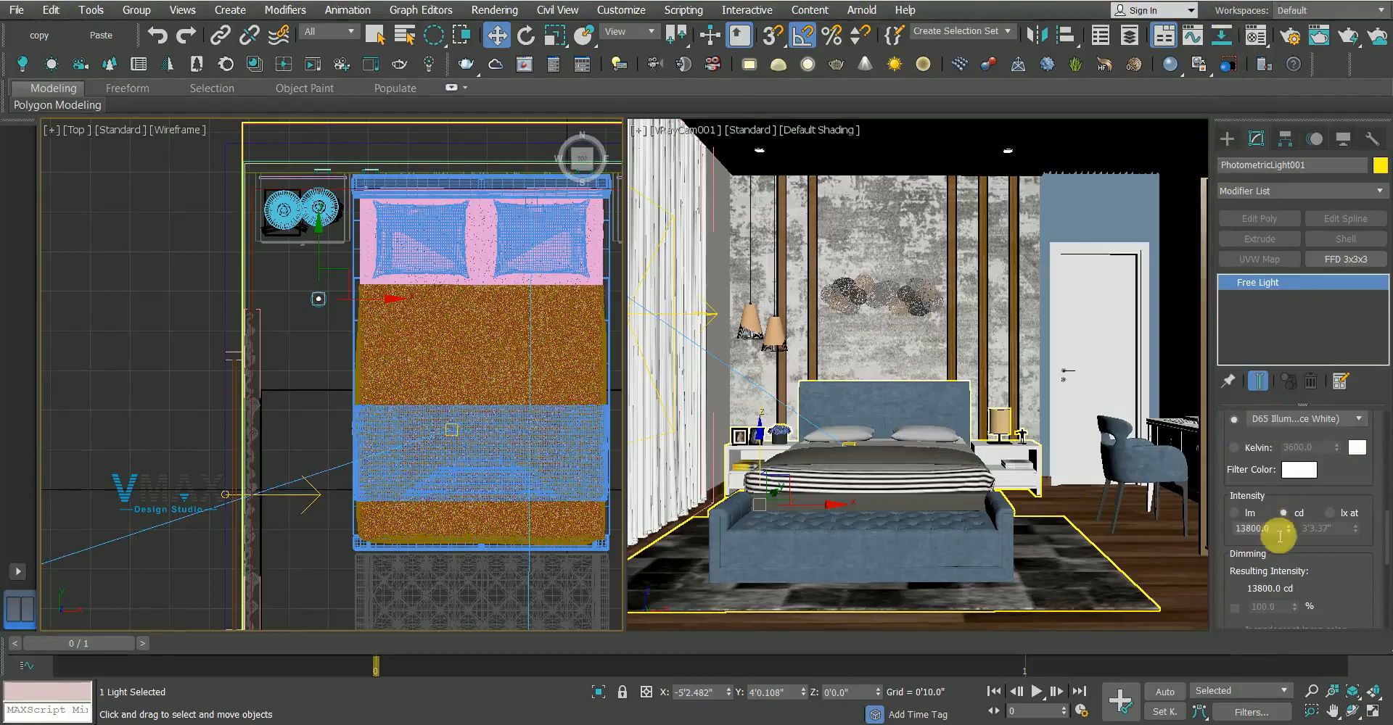
{"action": "double_click", "coordinate": [1279, 534]}
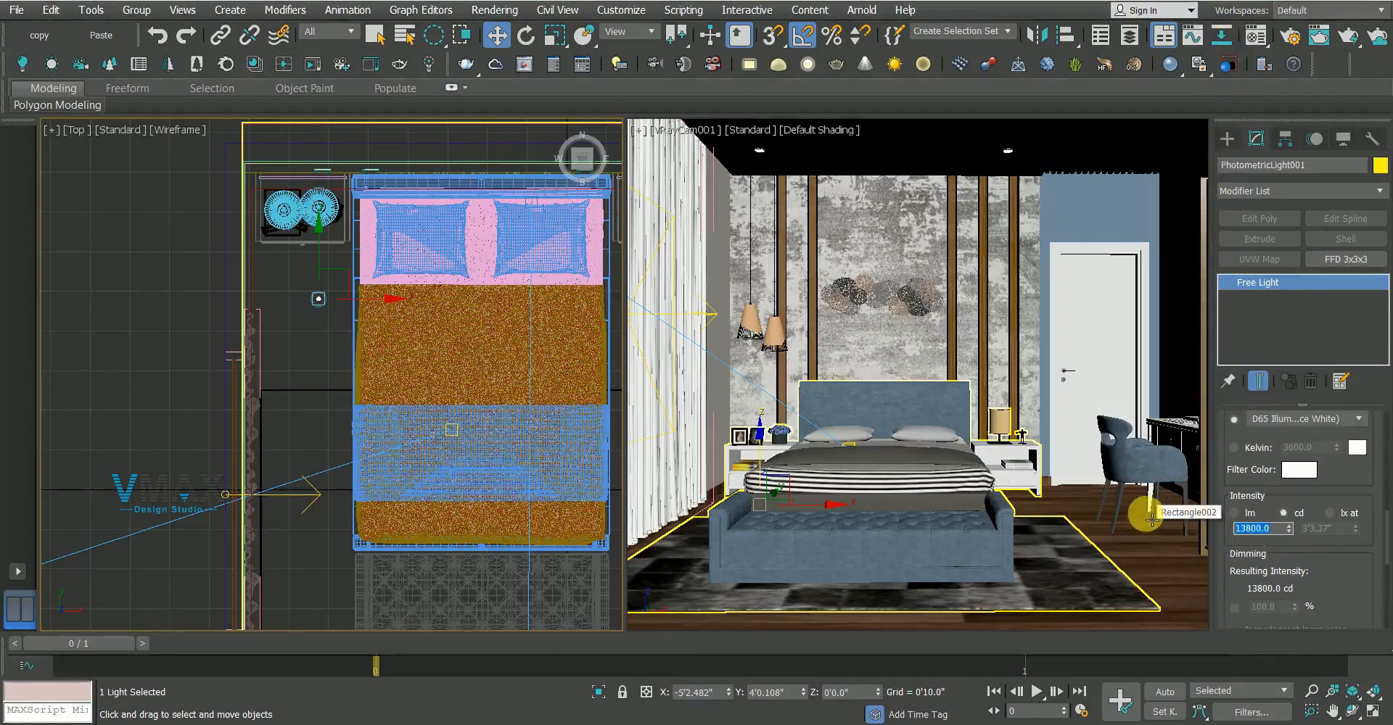
{"action": "type", "text": "70"}
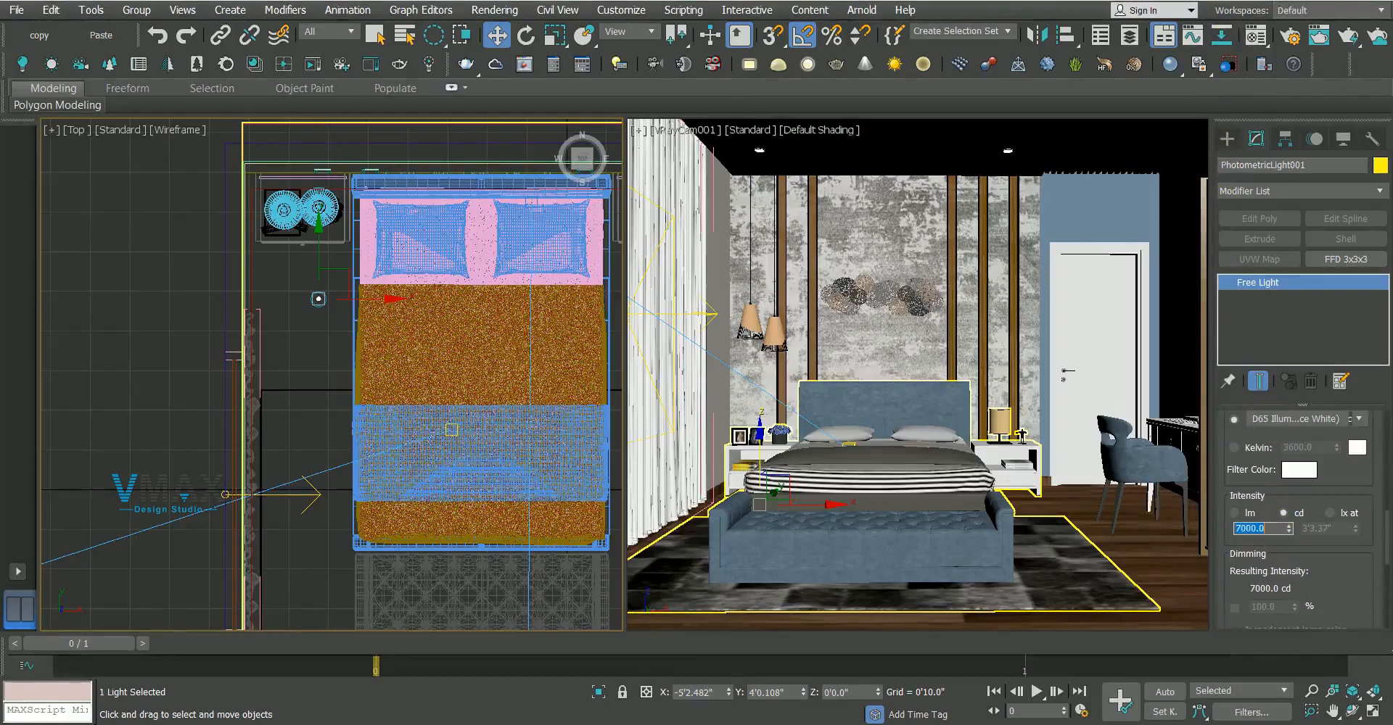
Move the photometric light along Y onto the window-side downlight near the foot end of the room
{"action": "scroll", "coordinate": [351, 395], "scroll_direction": "down", "scroll_amount": 3}
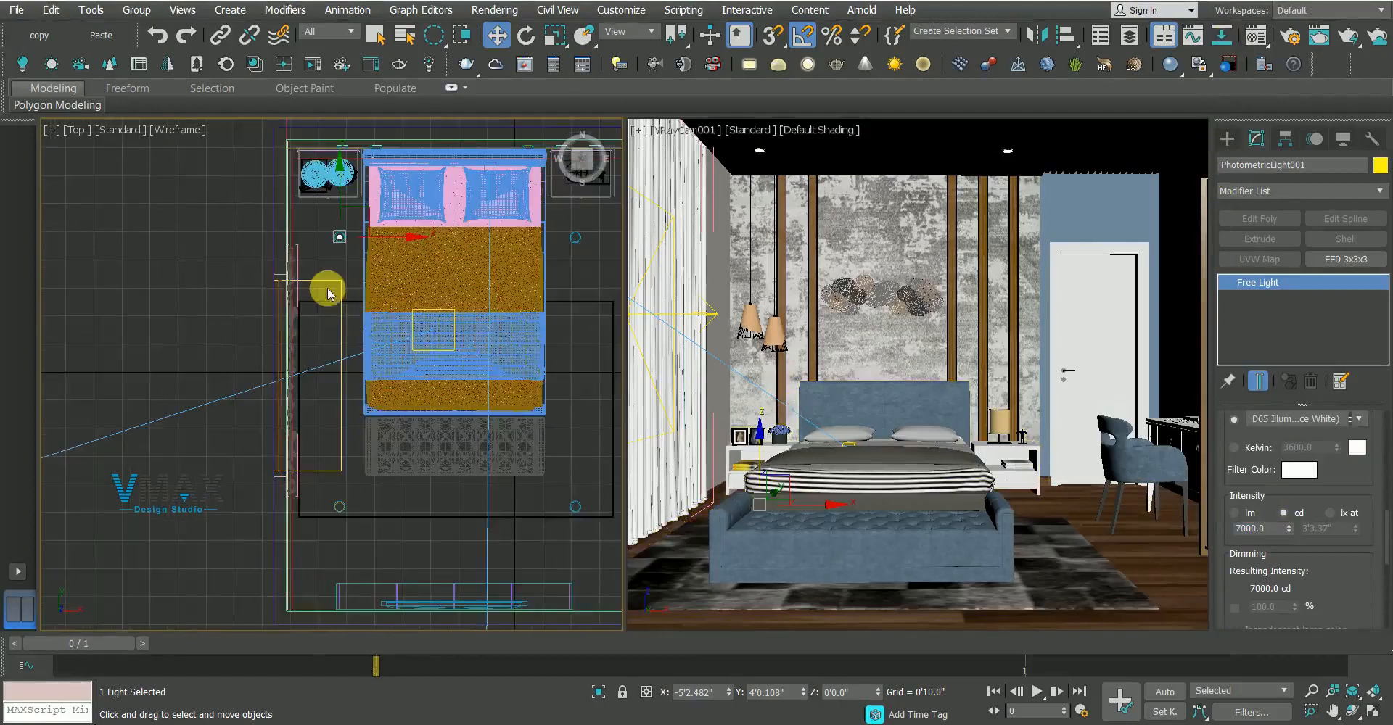
{"action": "middle_click_drag", "start_coordinate": [347, 292], "coordinate": [358, 291]}
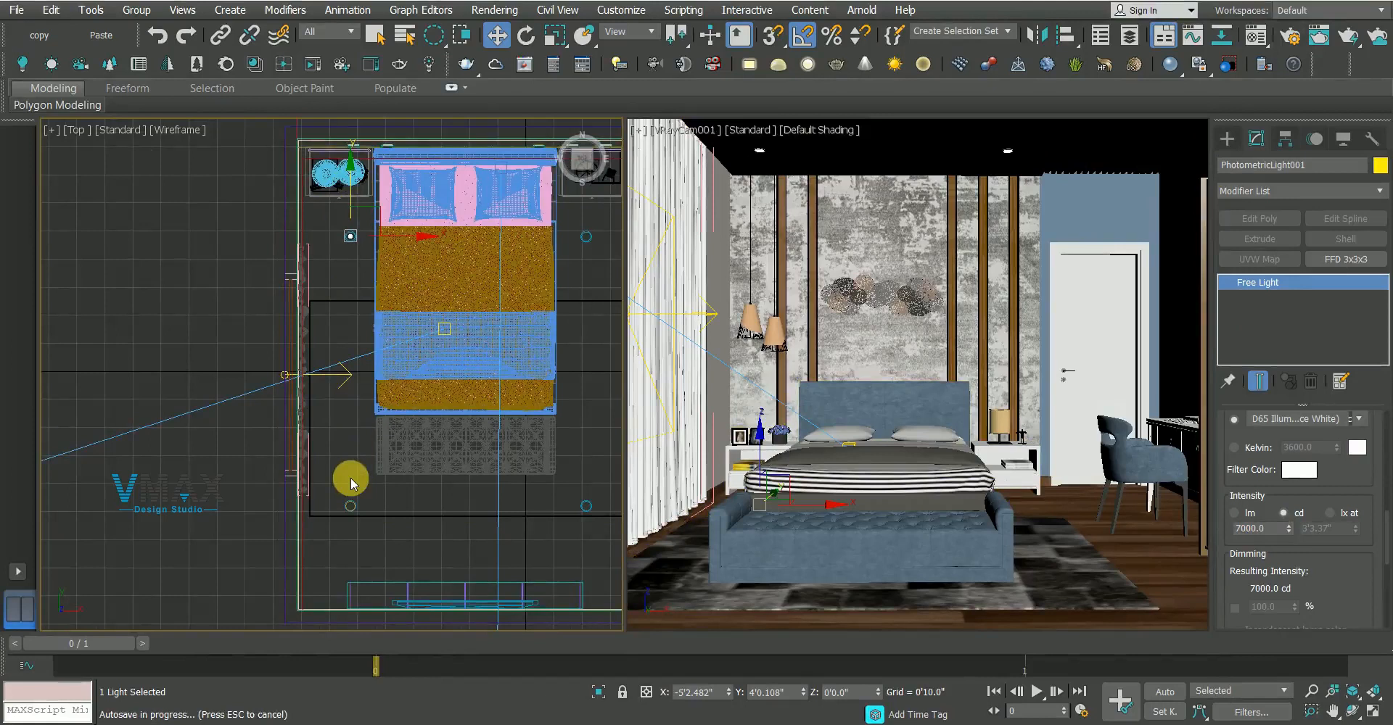
{"action": "scroll", "coordinate": [351, 176], "scroll_direction": "up", "scroll_amount": 2}
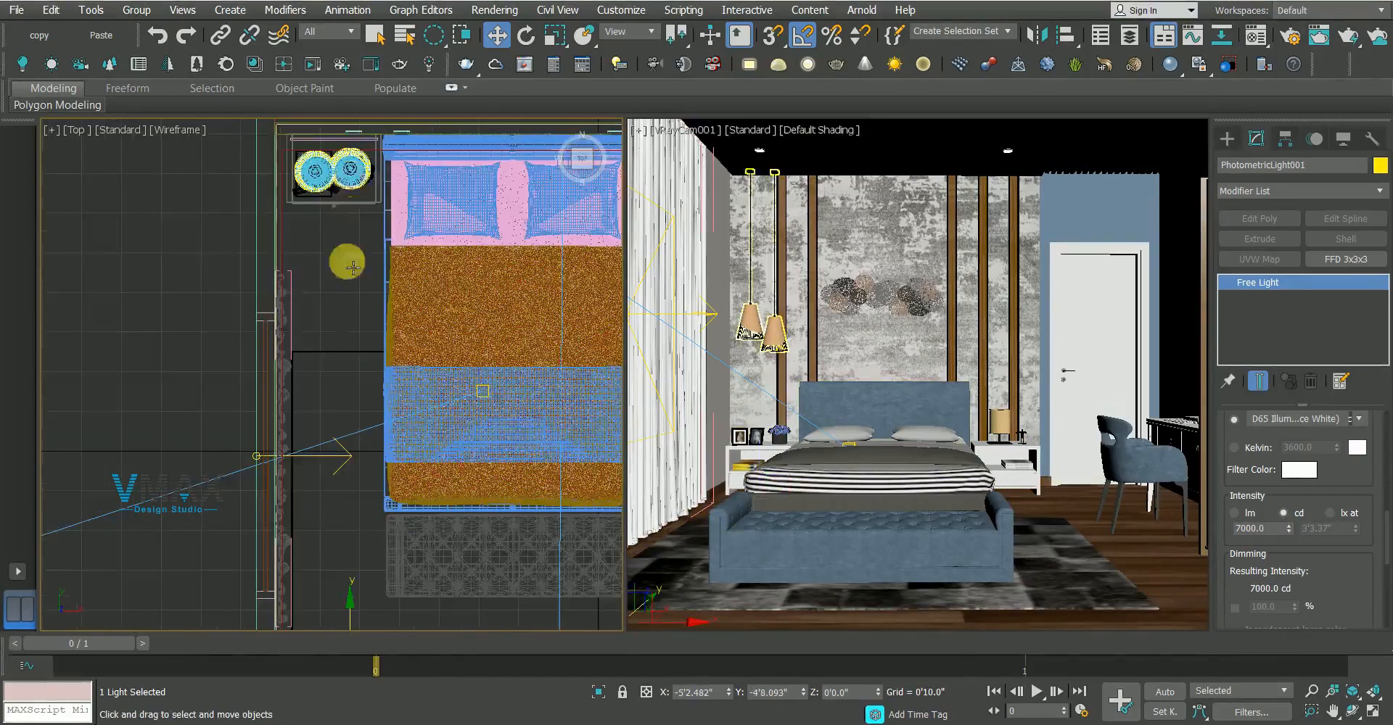
{"action": "scroll", "coordinate": [327, 414], "scroll_direction": "down", "scroll_amount": 5}
{"action": "scroll", "coordinate": [342, 395], "scroll_direction": "up", "scroll_amount": 5}
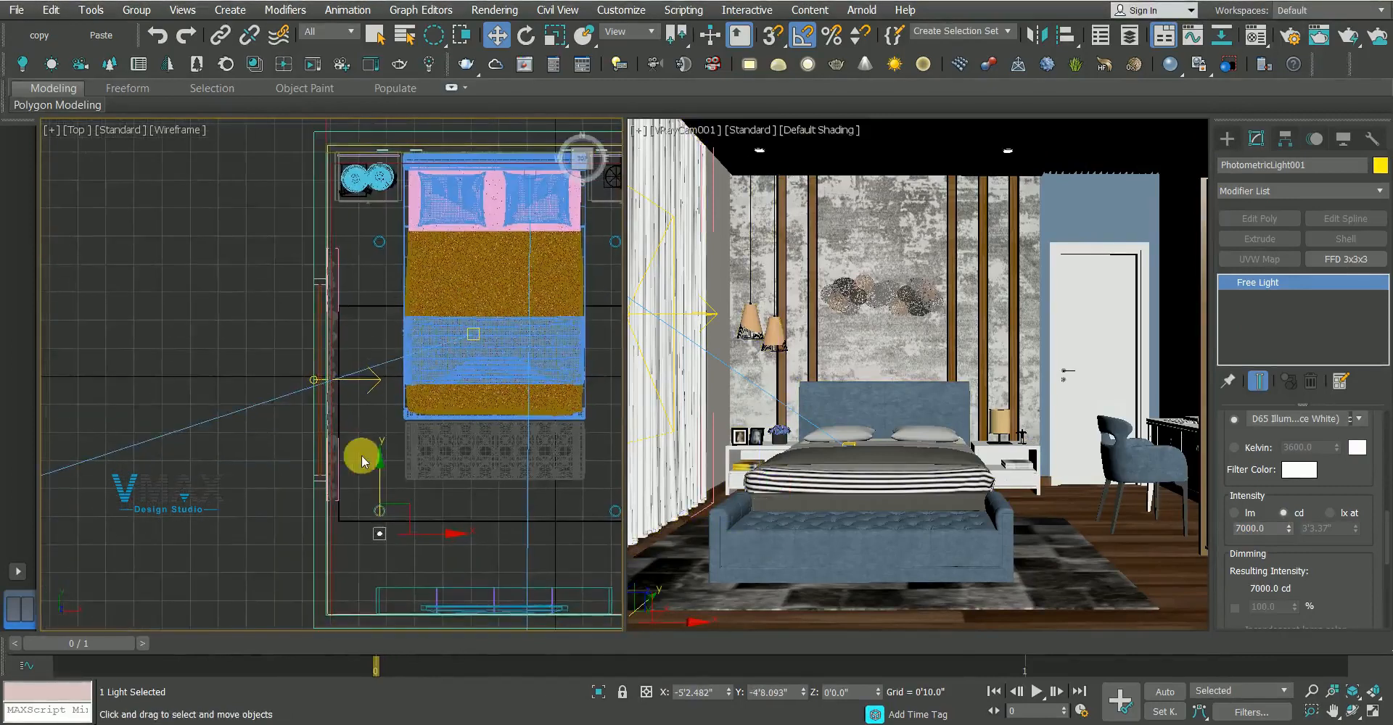
{"action": "left_click_drag", "start_coordinate": [388, 470], "coordinate": [369, 512]}
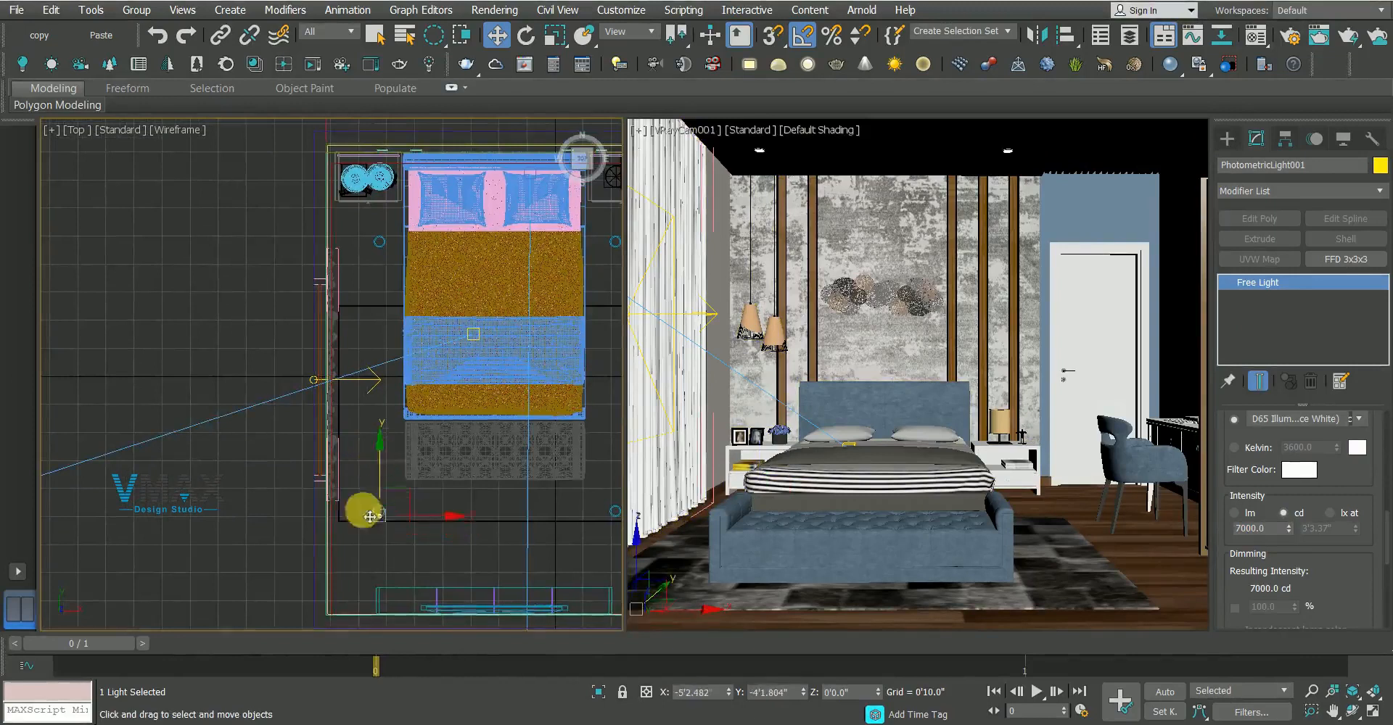
{"action": "scroll", "coordinate": [369, 512], "scroll_direction": "up", "scroll_amount": 5}
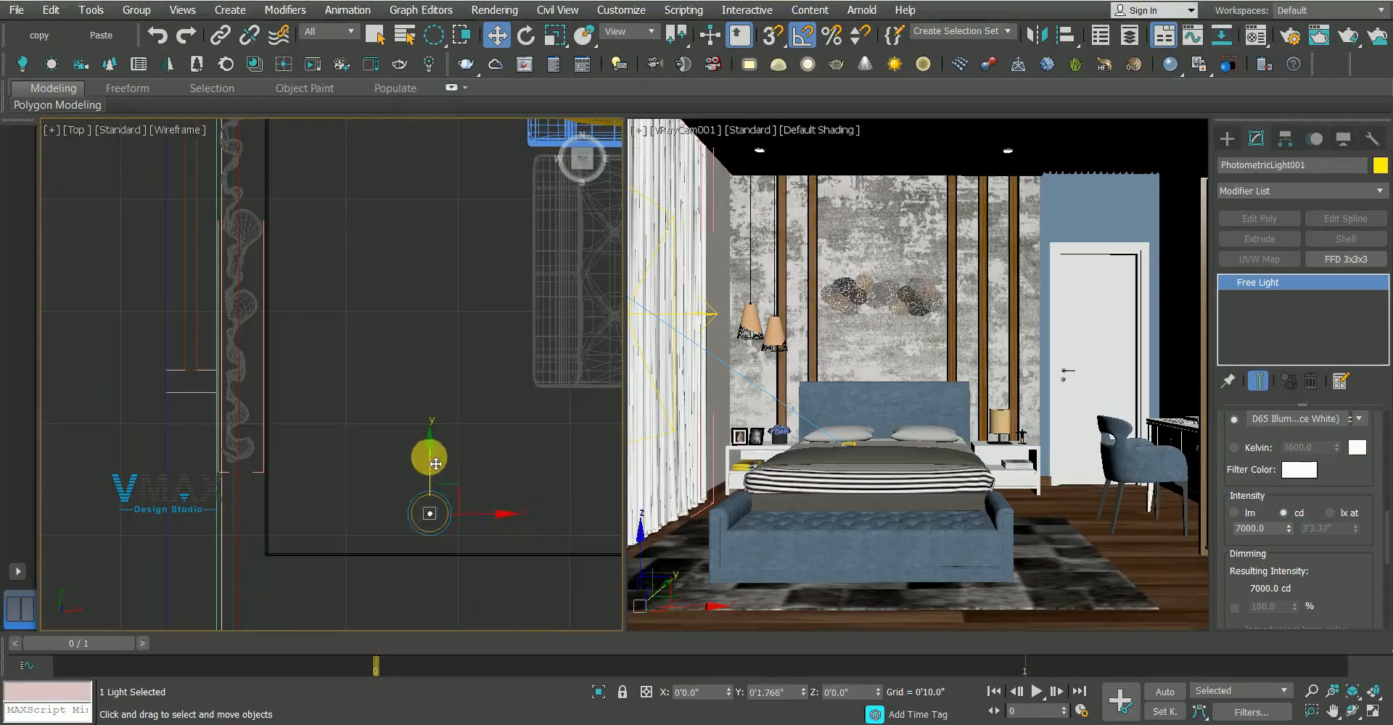
Copy the photometric light as an instance along Y onto the window-side downlight near the head of the bed
{"action": "scroll", "coordinate": [404, 408], "scroll_direction": "down", "scroll_amount": 5}
{"action": "left_click_drag", "start_coordinate": [412, 346], "coordinate": [407, 178], "text": "shift"}
{"action": "left_click", "coordinate": [637, 327]}
{"action": "left_click", "coordinate": [698, 437]}
{"action": "scroll", "coordinate": [408, 207], "scroll_direction": "up", "scroll_amount": 5}
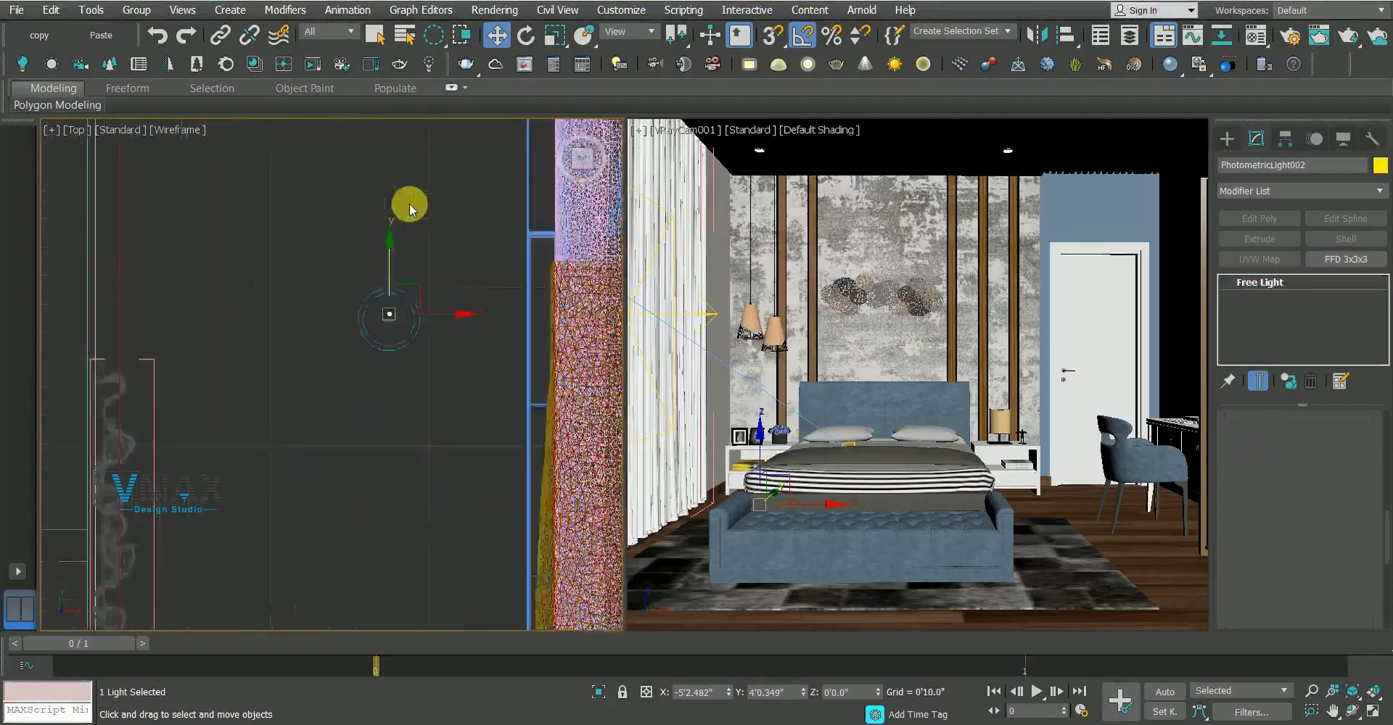
{"action": "scroll", "coordinate": [395, 291], "scroll_direction": "down", "scroll_amount": 5}
Restrict the selection filter to Lights and select both window-side photometric lights
{"action": "key", "text": "q"}
{"action": "scroll", "coordinate": [379, 431], "scroll_direction": "up", "scroll_amount": 5}
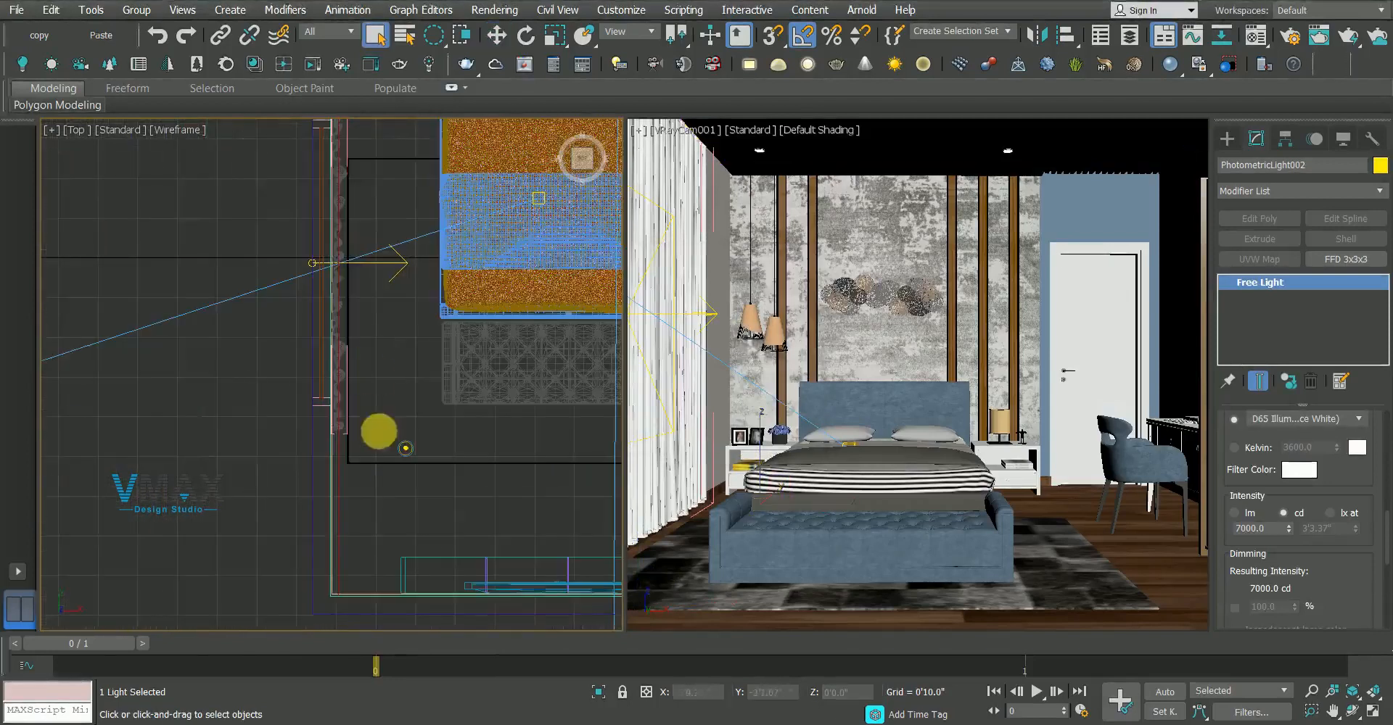
{"action": "key", "text": "ctrl+a"}
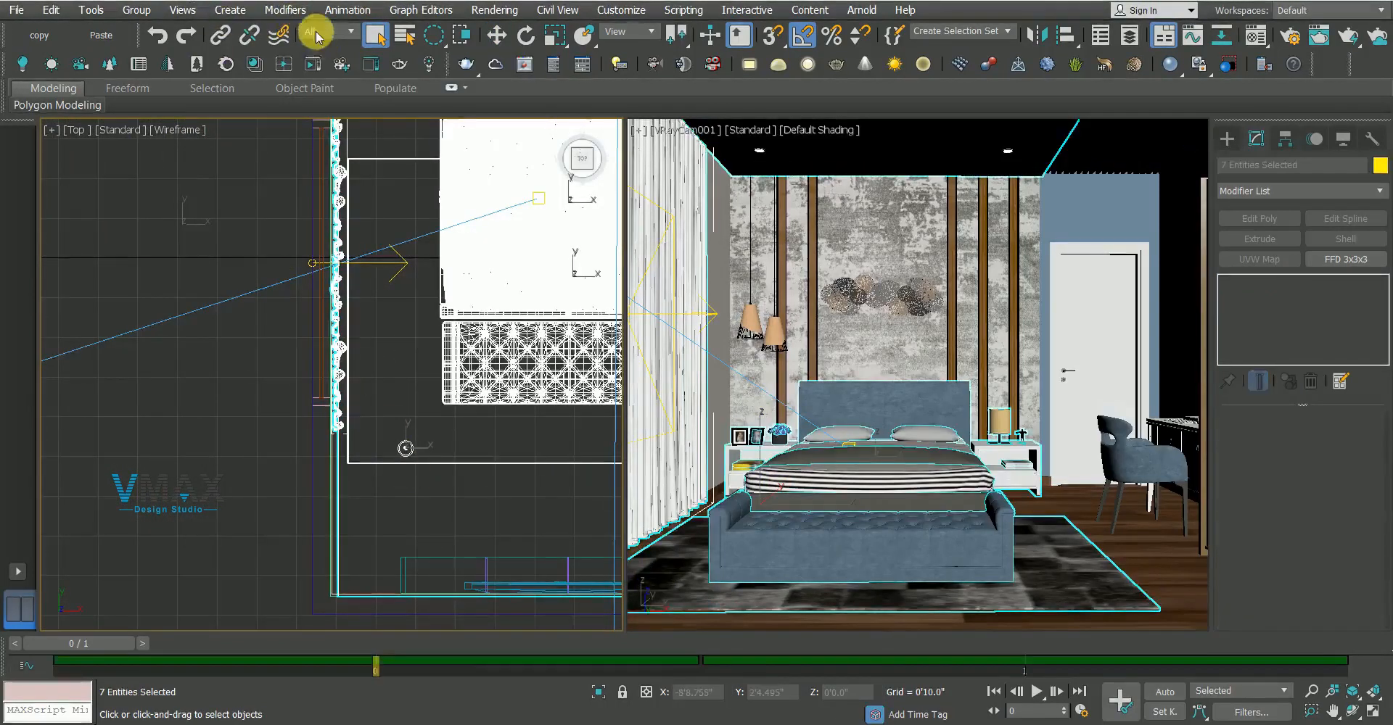
{"action": "left_click", "coordinate": [317, 33]}
{"action": "left_click", "coordinate": [312, 81]}
{"action": "left_click", "coordinate": [407, 448]}
{"action": "scroll", "coordinate": [423, 408], "scroll_direction": "down", "scroll_amount": 2}
{"action": "middle_click_drag", "start_coordinate": [416, 365], "coordinate": [397, 439]}
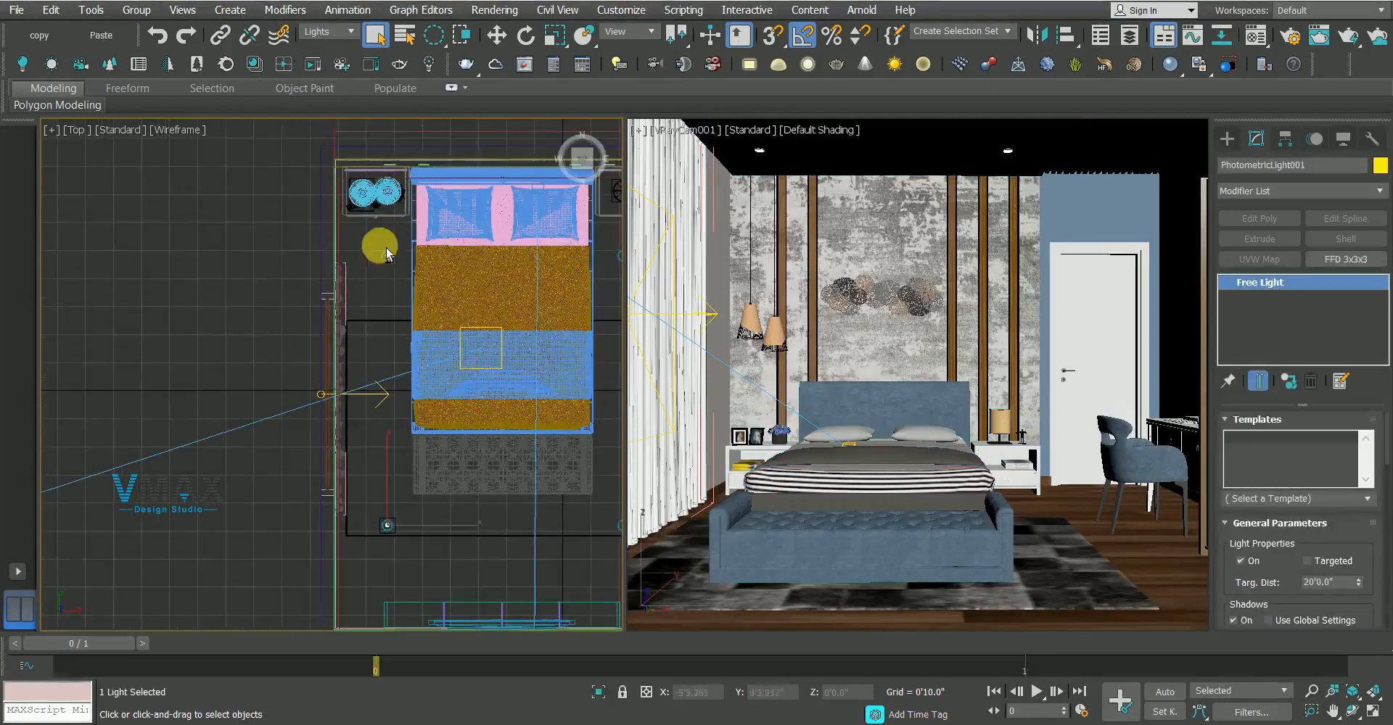
{"action": "left_click", "coordinate": [389, 258], "text": "ctrl"}
Copy the two window-side photometric lights as instances along X onto the downlights on the desk side of the bed
{"action": "middle_click_drag", "start_coordinate": [457, 346], "coordinate": [261, 312]}
{"action": "key", "text": "w"}
{"action": "left_click_drag", "start_coordinate": [256, 362], "coordinate": [491, 392]}
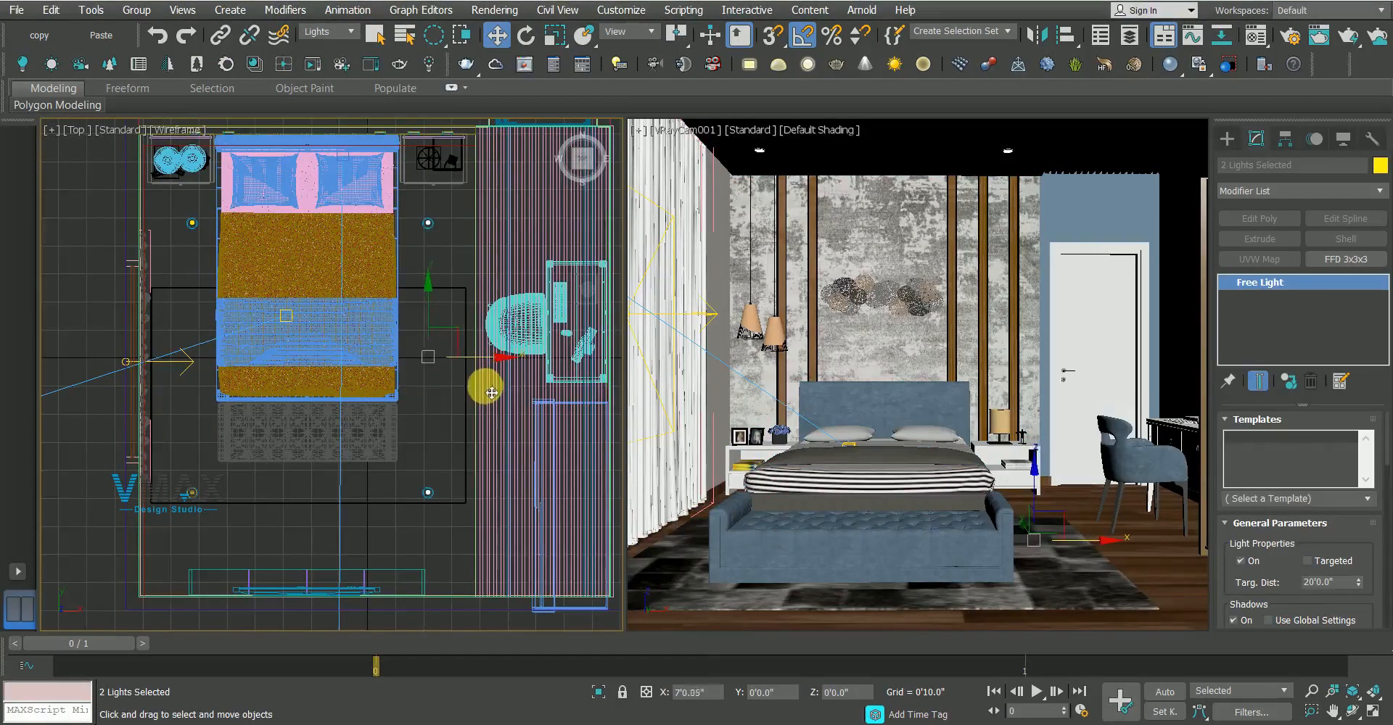
{"action": "left_click", "coordinate": [706, 433]}
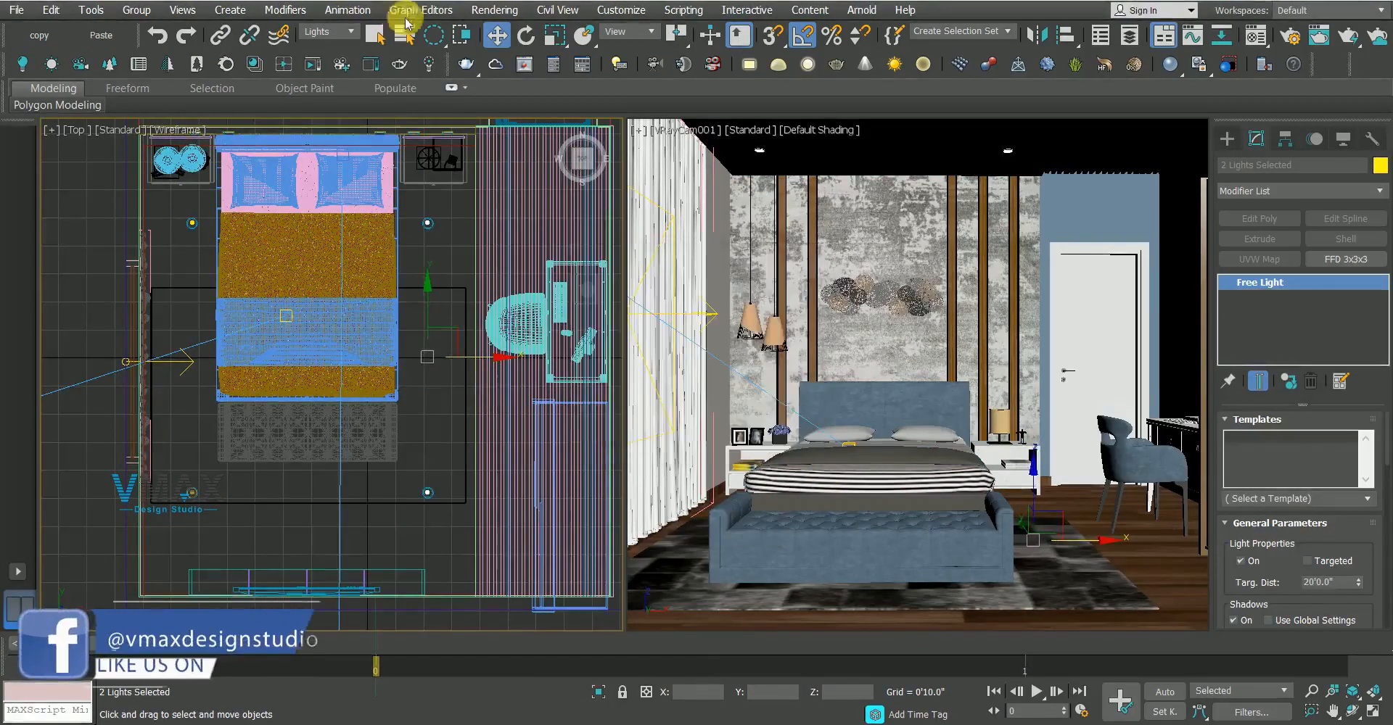
{"action": "left_click", "coordinate": [375, 34]}
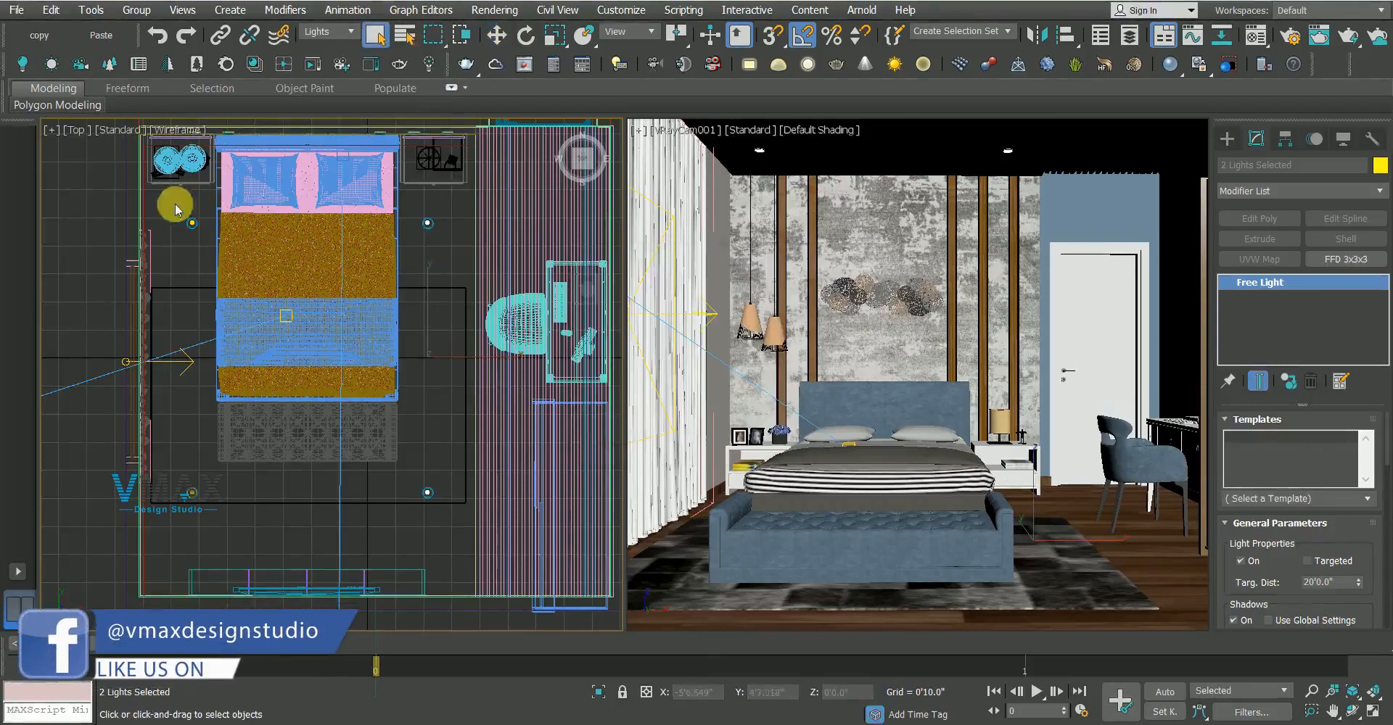
Select all lights, leave out the window light, and raise the four photometric lights to just below the ceiling downlights
{"action": "key", "text": "ctrl+a"}
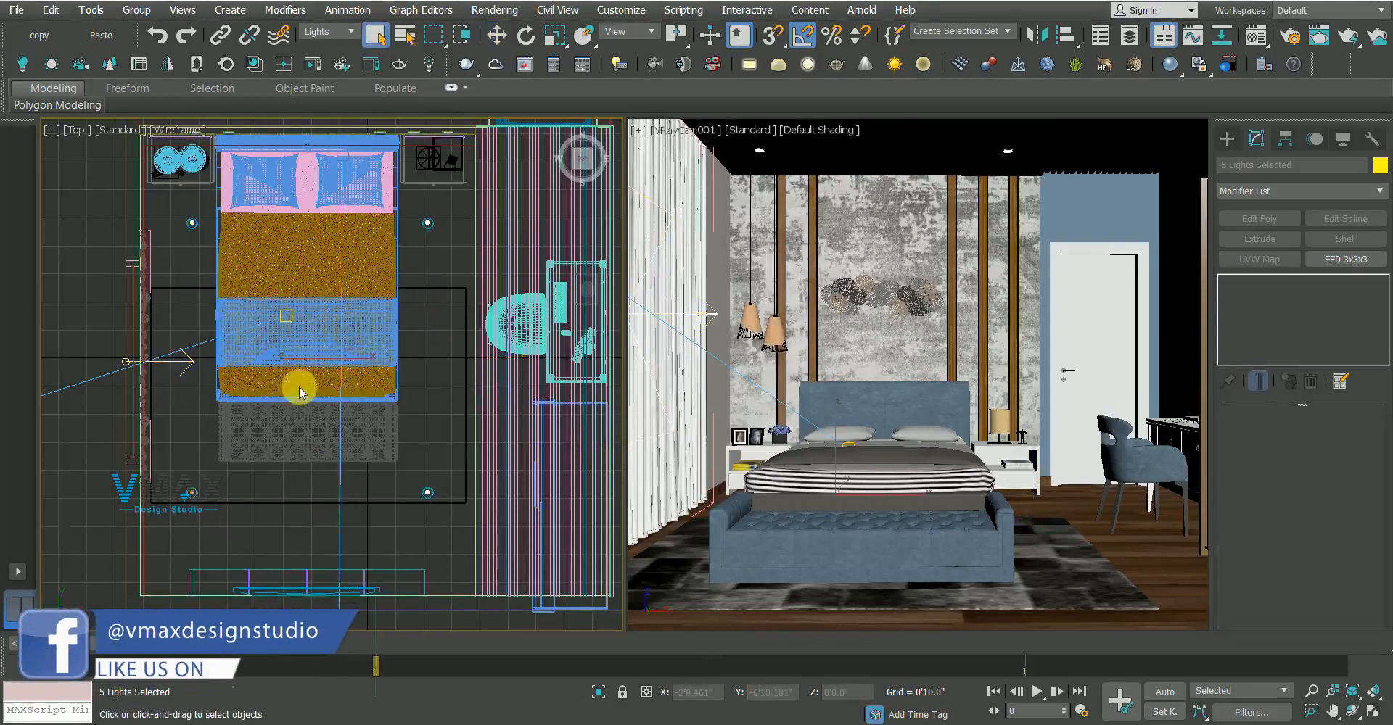
{"action": "key", "text": "f"}
{"action": "key", "text": "w"}
{"action": "scroll", "coordinate": [326, 406], "scroll_direction": "down", "scroll_amount": 4}
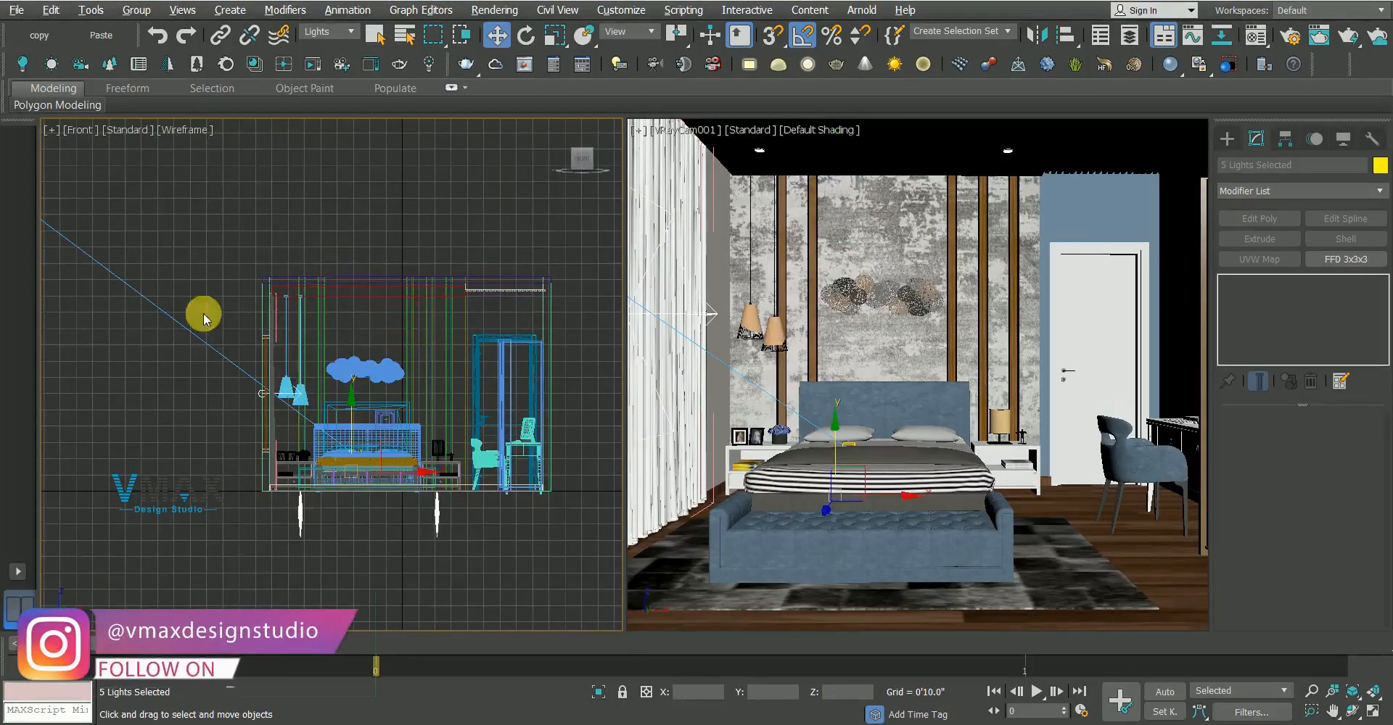
{"action": "left_click", "coordinate": [282, 390], "text": "alt"}
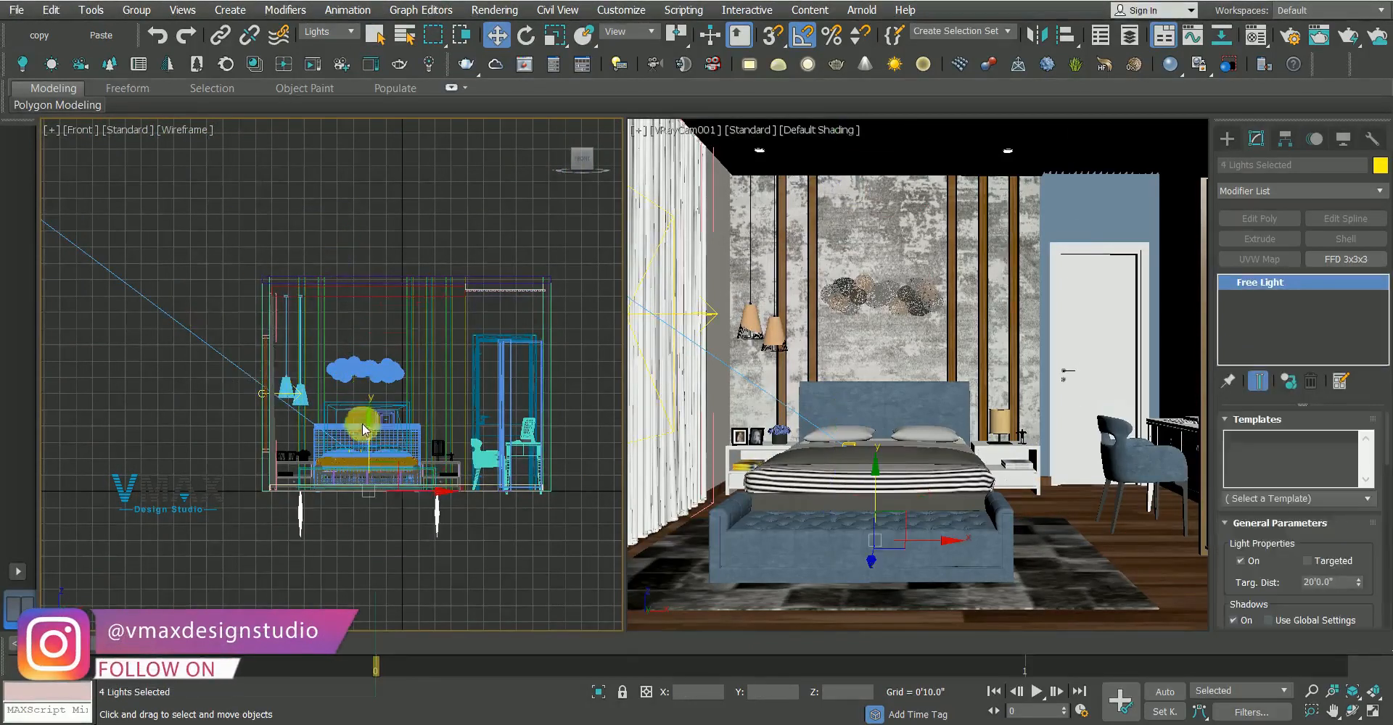
{"action": "left_click_drag", "start_coordinate": [376, 432], "coordinate": [366, 243]}
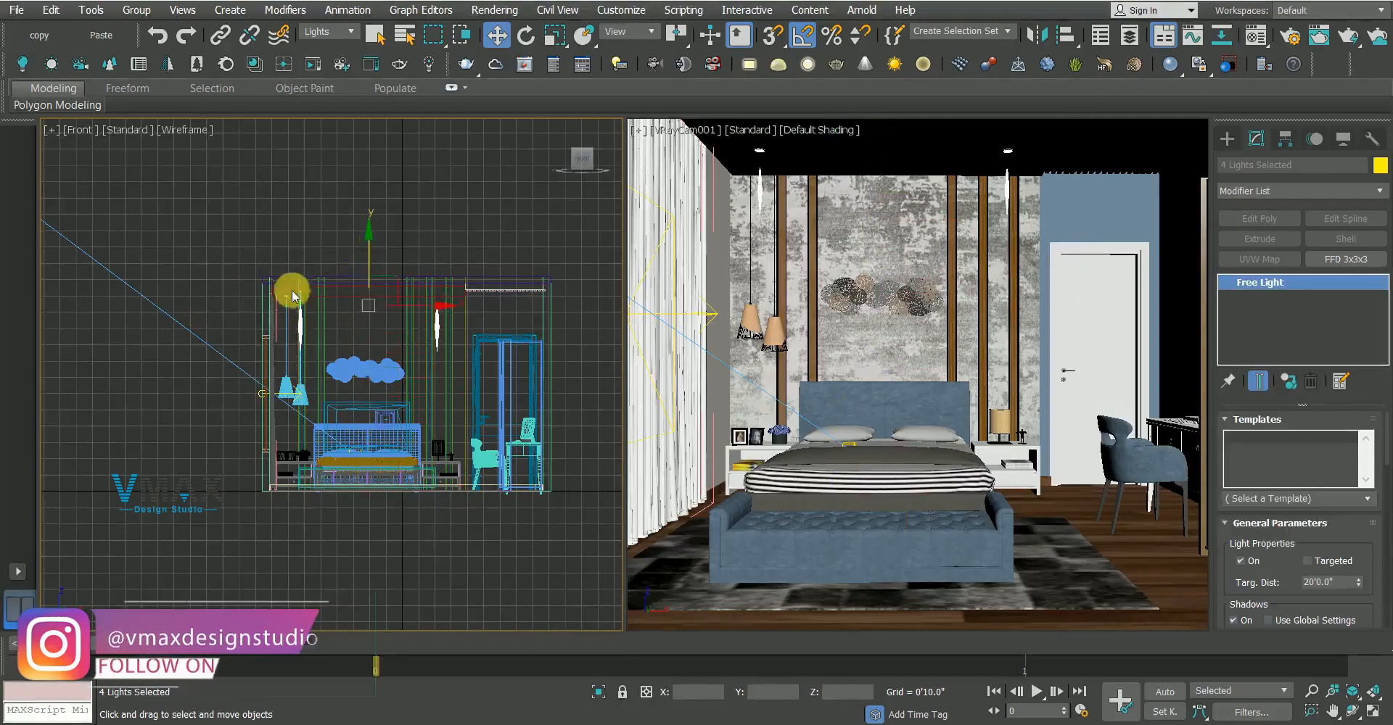
{"action": "scroll", "coordinate": [296, 312], "scroll_direction": "up", "scroll_amount": 8}
{"action": "scroll", "coordinate": [299, 326], "scroll_direction": "down", "scroll_amount": 6}
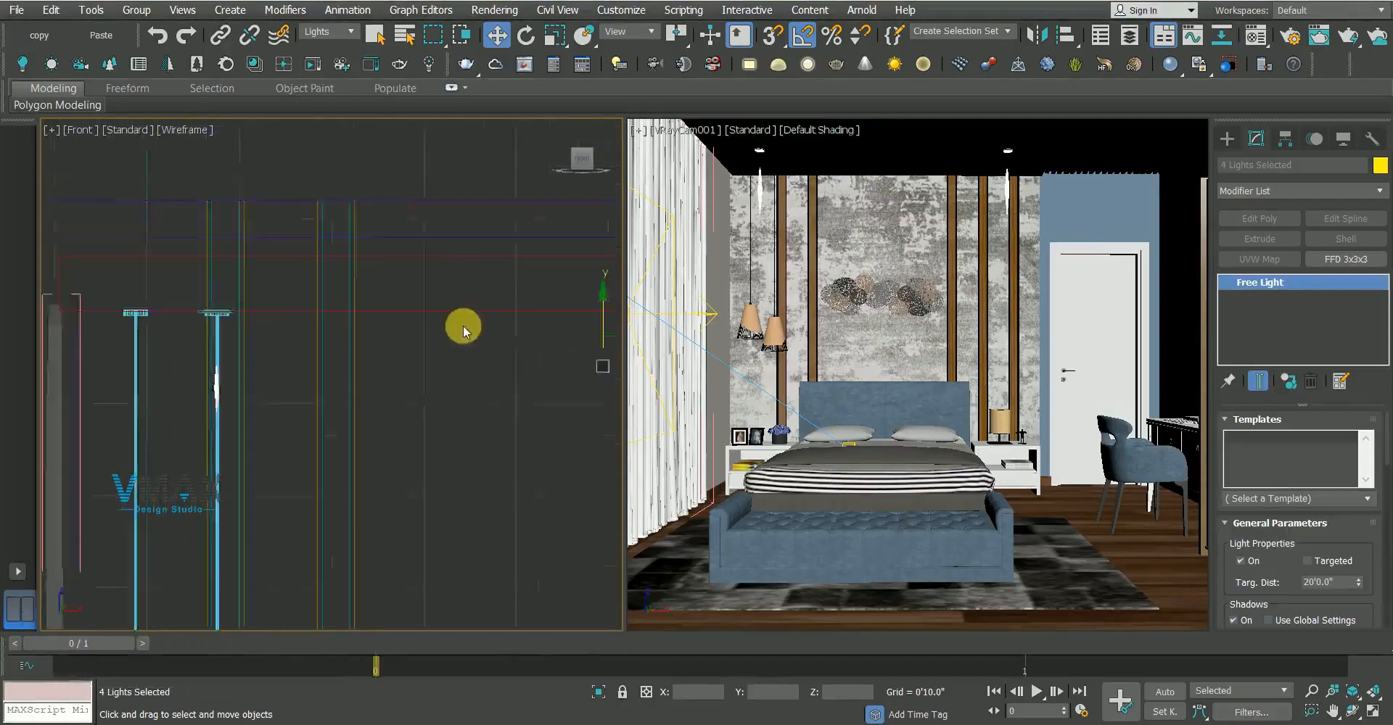
{"action": "left_click_drag", "start_coordinate": [470, 286], "coordinate": [469, 262]}
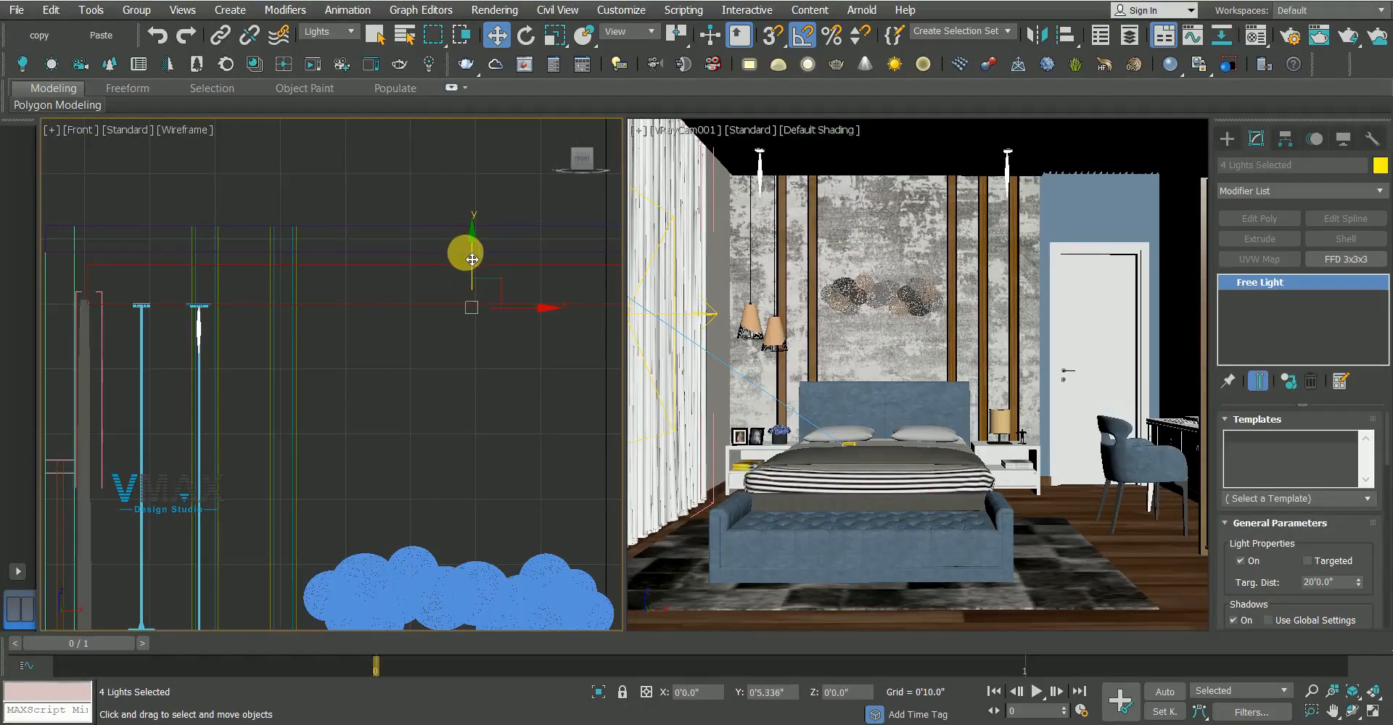
Create a VRayLight plane along the headboard wall in the top view, about 11'11.984" long and 0'9.501" wide
{"action": "key", "text": "p"}
{"action": "scroll", "coordinate": [352, 374], "scroll_direction": "down", "scroll_amount": 8}
{"action": "scroll", "coordinate": [363, 395], "scroll_direction": "up", "scroll_amount": 2}
{"action": "key", "text": "q"}
{"action": "middle_click_drag", "start_coordinate": [362, 396], "coordinate": [314, 360], "text": "alt"}
{"action": "key", "text": "t"}
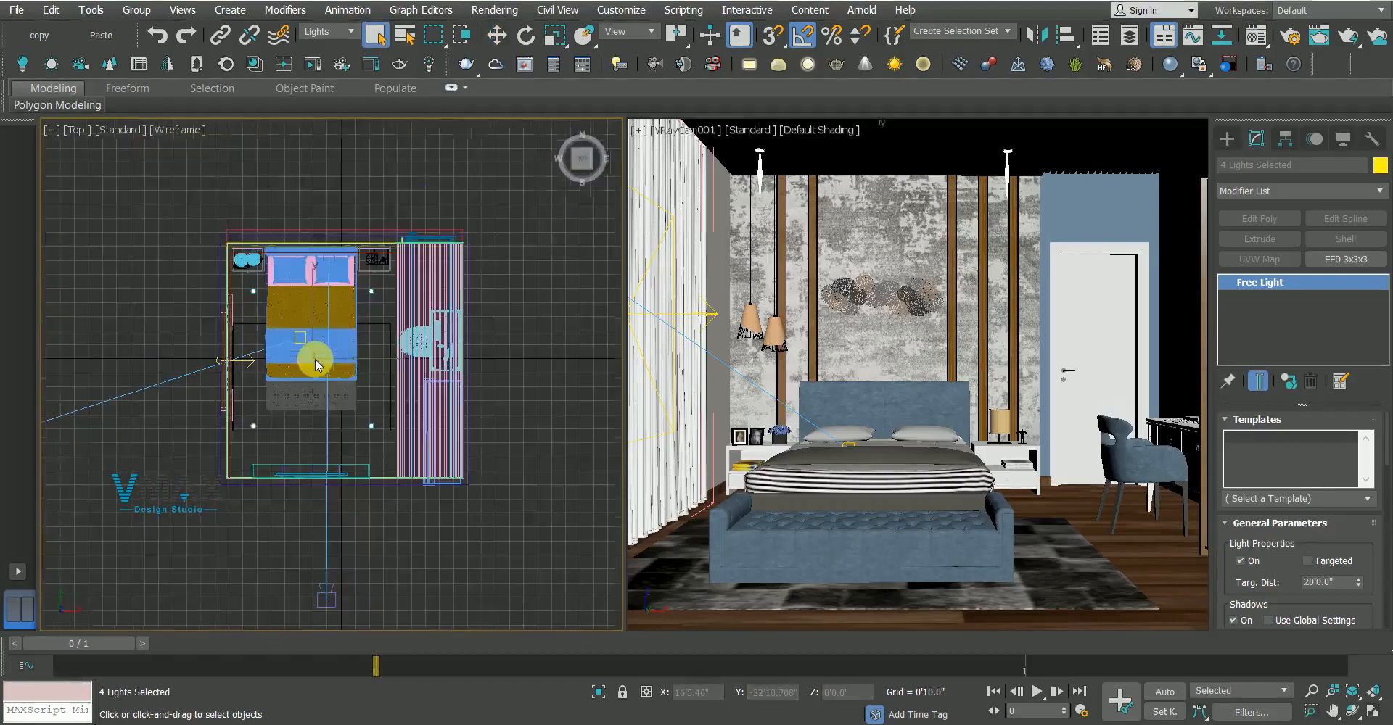
{"action": "scroll", "coordinate": [258, 294], "scroll_direction": "up", "scroll_amount": 4}
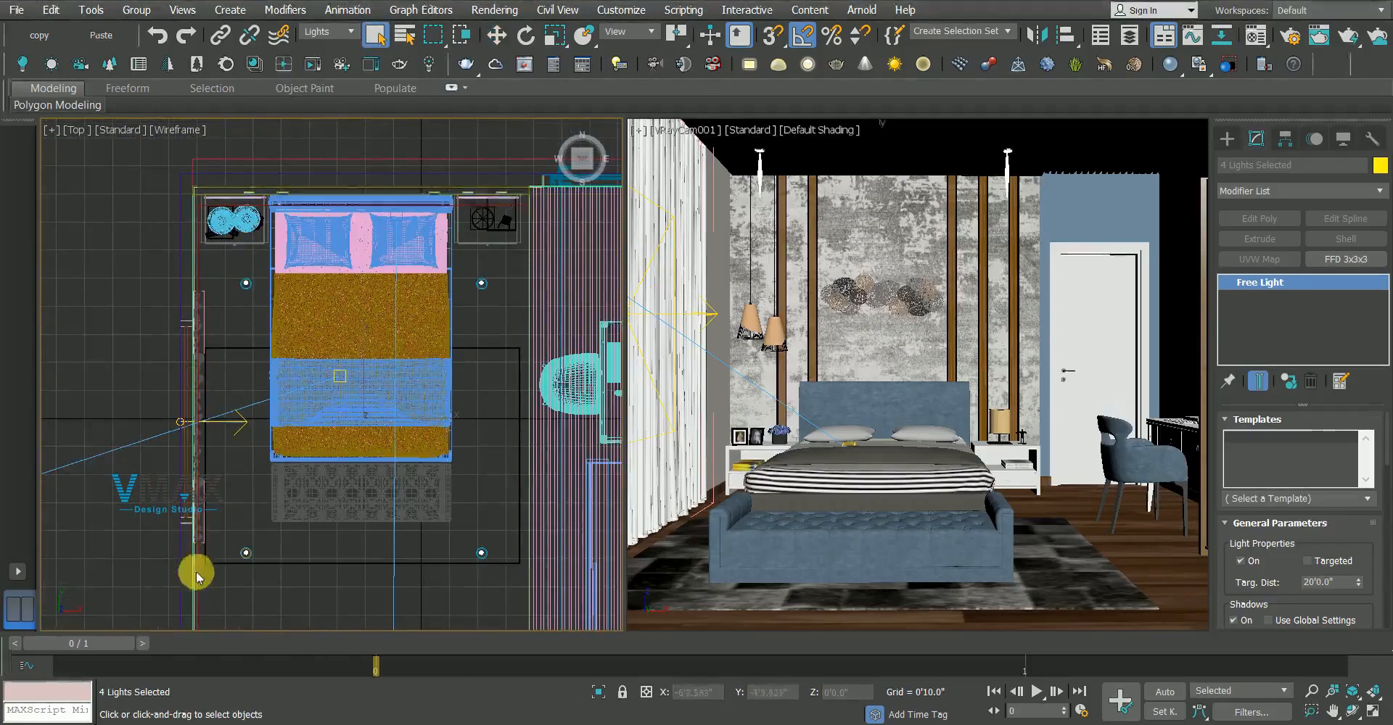
{"action": "left_click", "coordinate": [1227, 139]}
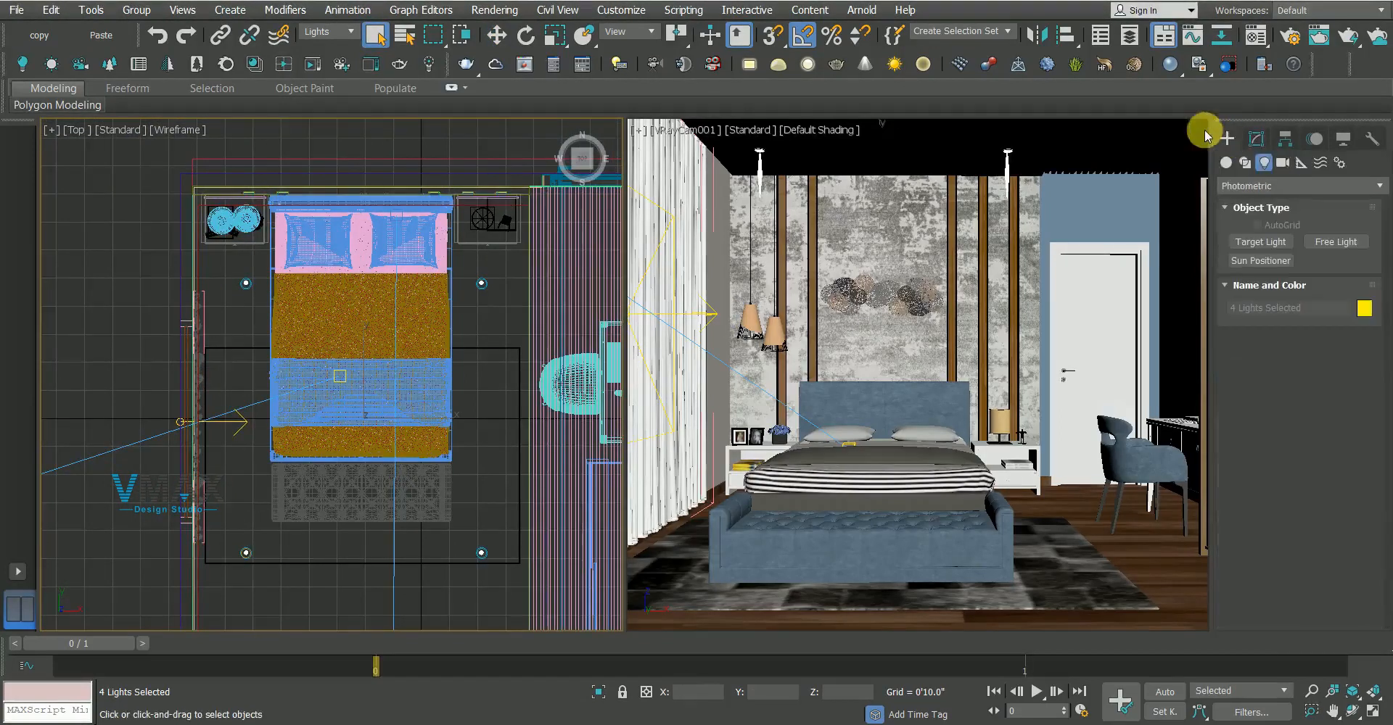
{"action": "left_click", "coordinate": [1266, 186]}
{"action": "left_click", "coordinate": [1238, 233]}
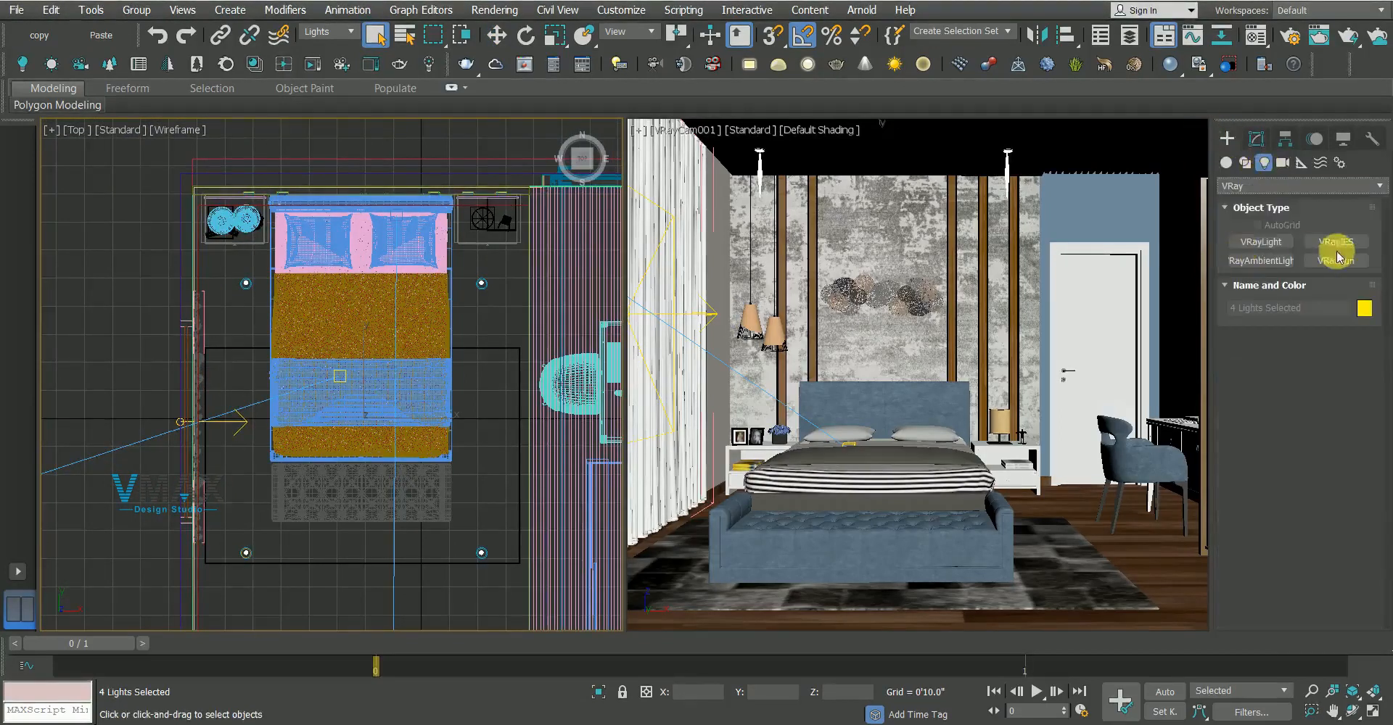
{"action": "left_click", "coordinate": [1259, 241]}
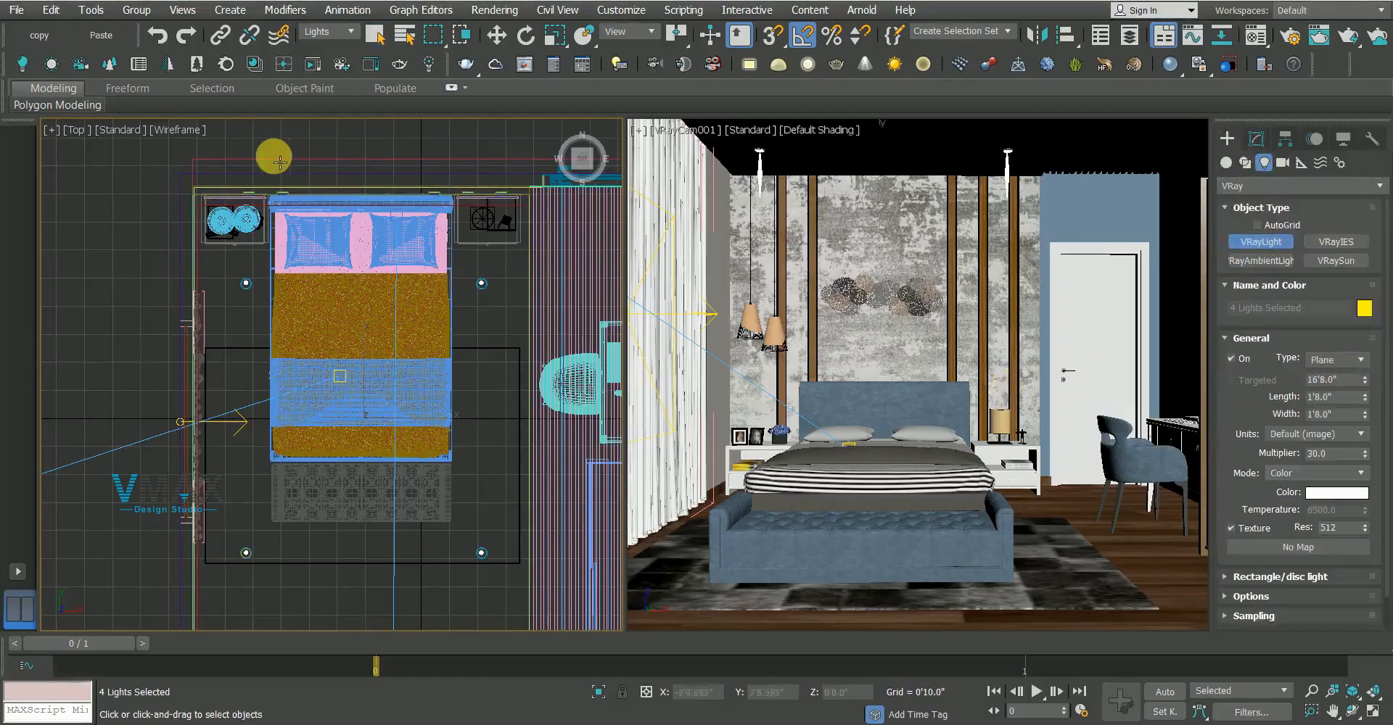
{"action": "scroll", "coordinate": [286, 174], "scroll_direction": "down", "scroll_amount": 3}
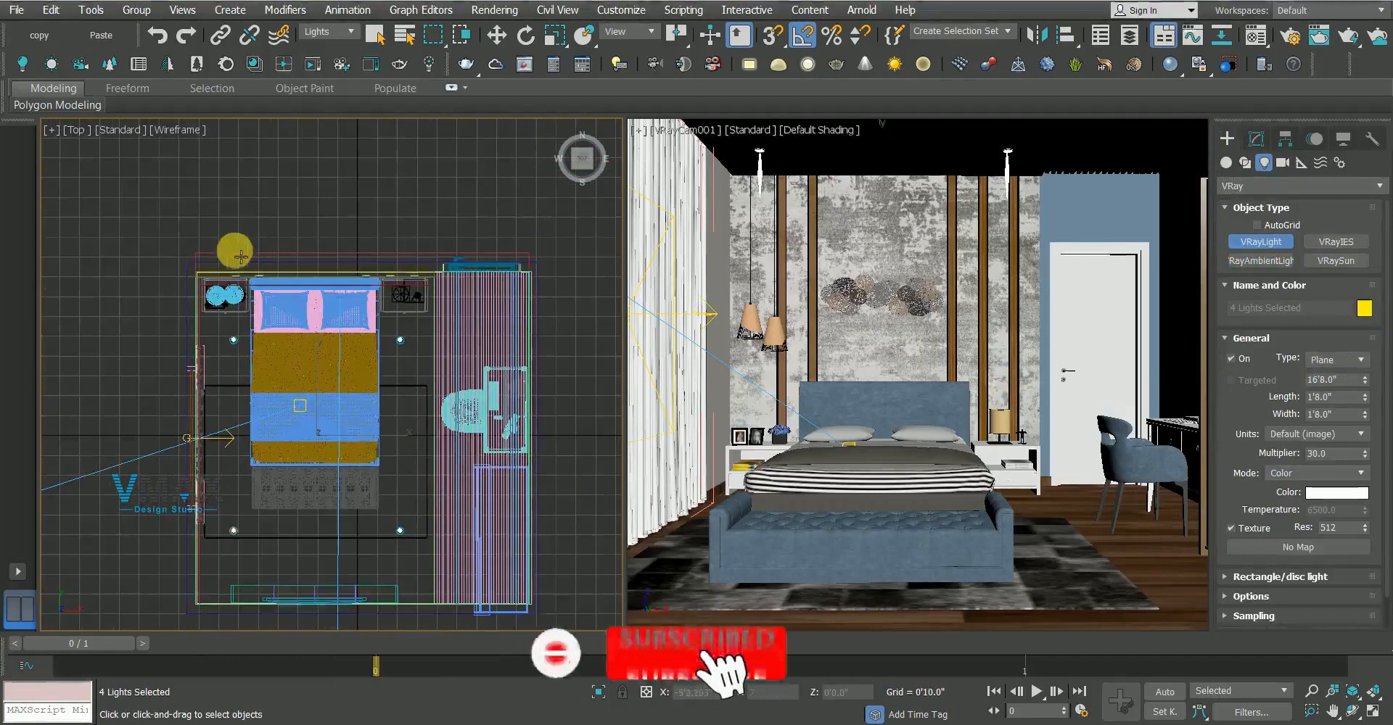
{"action": "left_click_drag", "start_coordinate": [226, 265], "coordinate": [517, 288]}
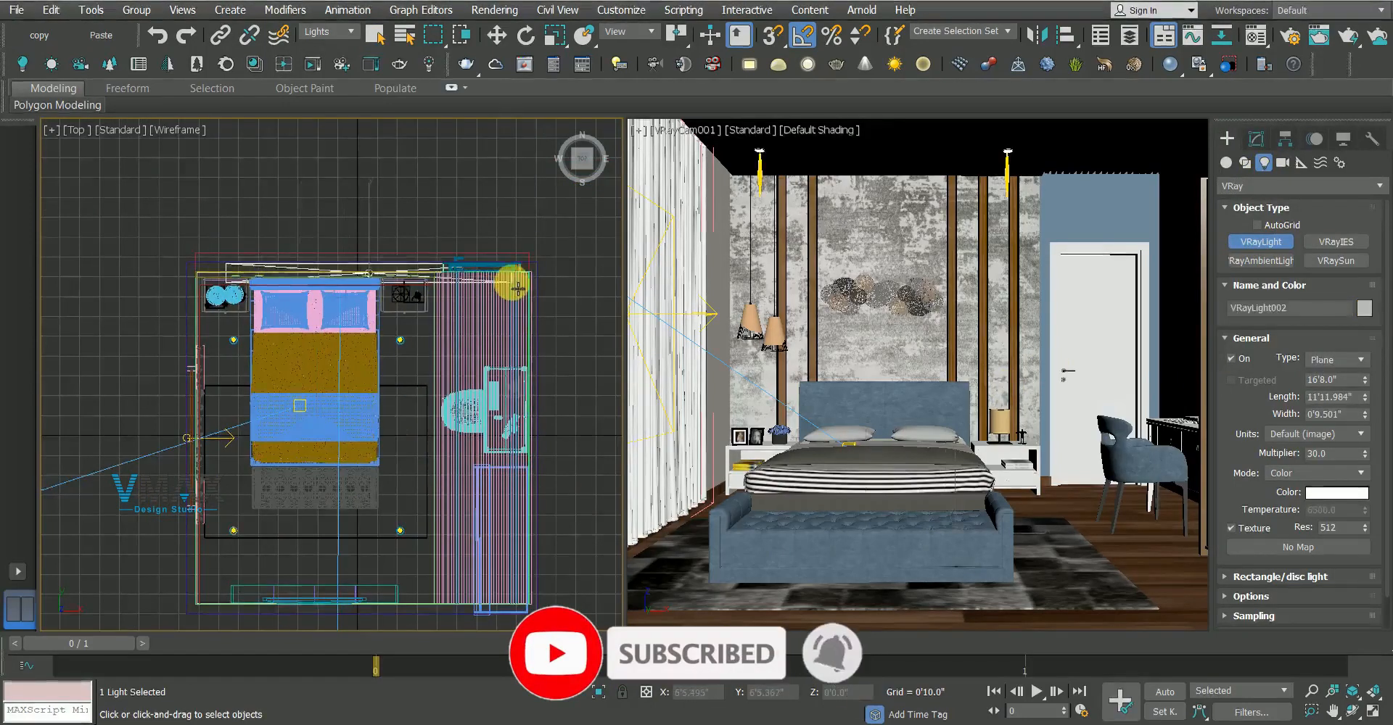
Rotate the new plane light 90 degrees about X so that it stands vertically and points toward the headboard wall
{"action": "scroll", "coordinate": [369, 262], "scroll_direction": "up", "scroll_amount": 4}
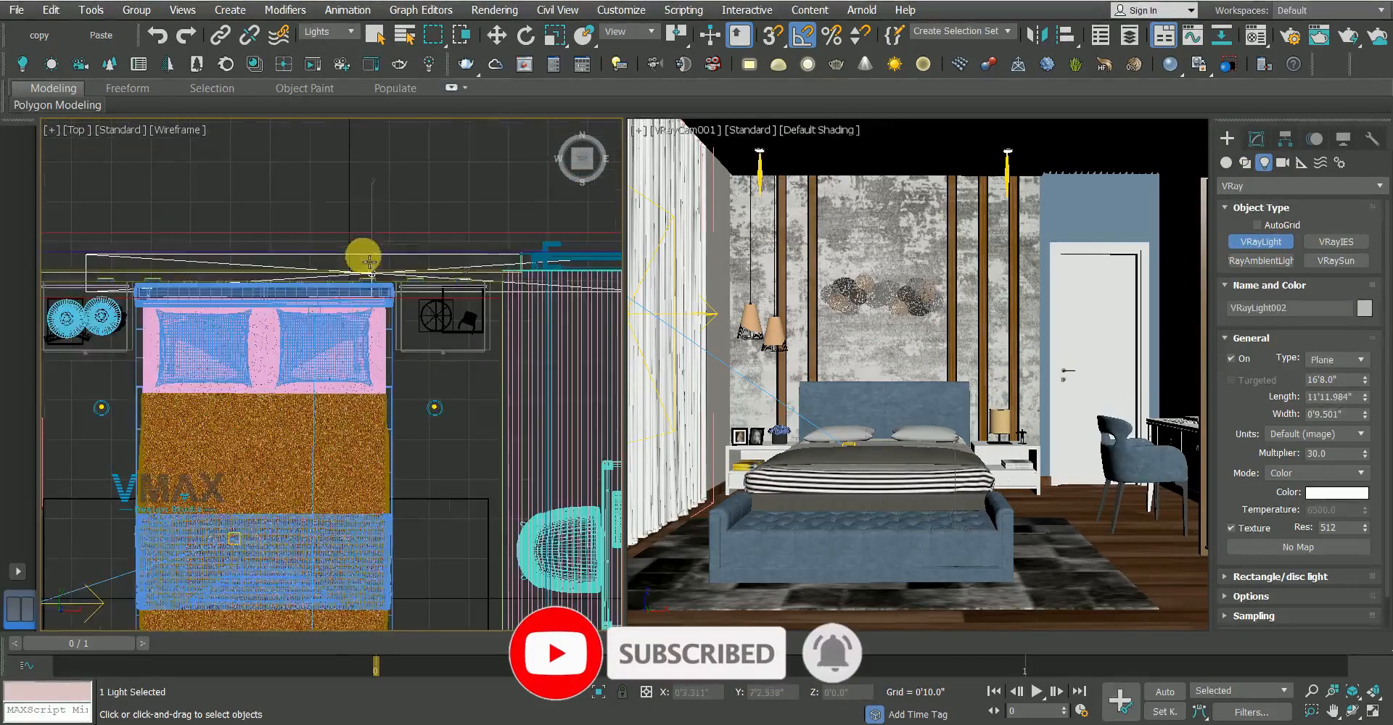
{"action": "key", "text": "e"}
{"action": "left_click_drag", "start_coordinate": [373, 227], "coordinate": [399, 290]}
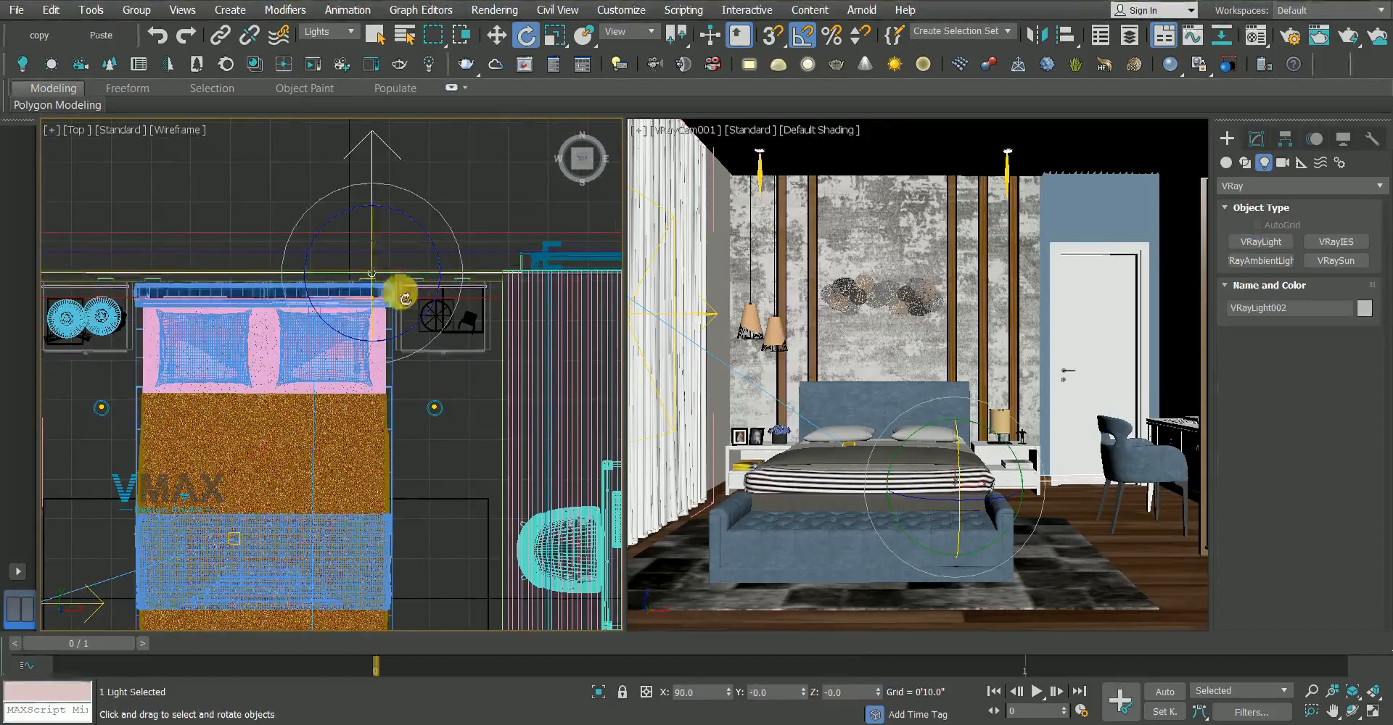
Raise the plane light to the height of the false ceiling in the front view
{"action": "key", "text": "w"}
{"action": "key", "text": "f"}
{"action": "scroll", "coordinate": [217, 254], "scroll_direction": "down", "scroll_amount": 8}
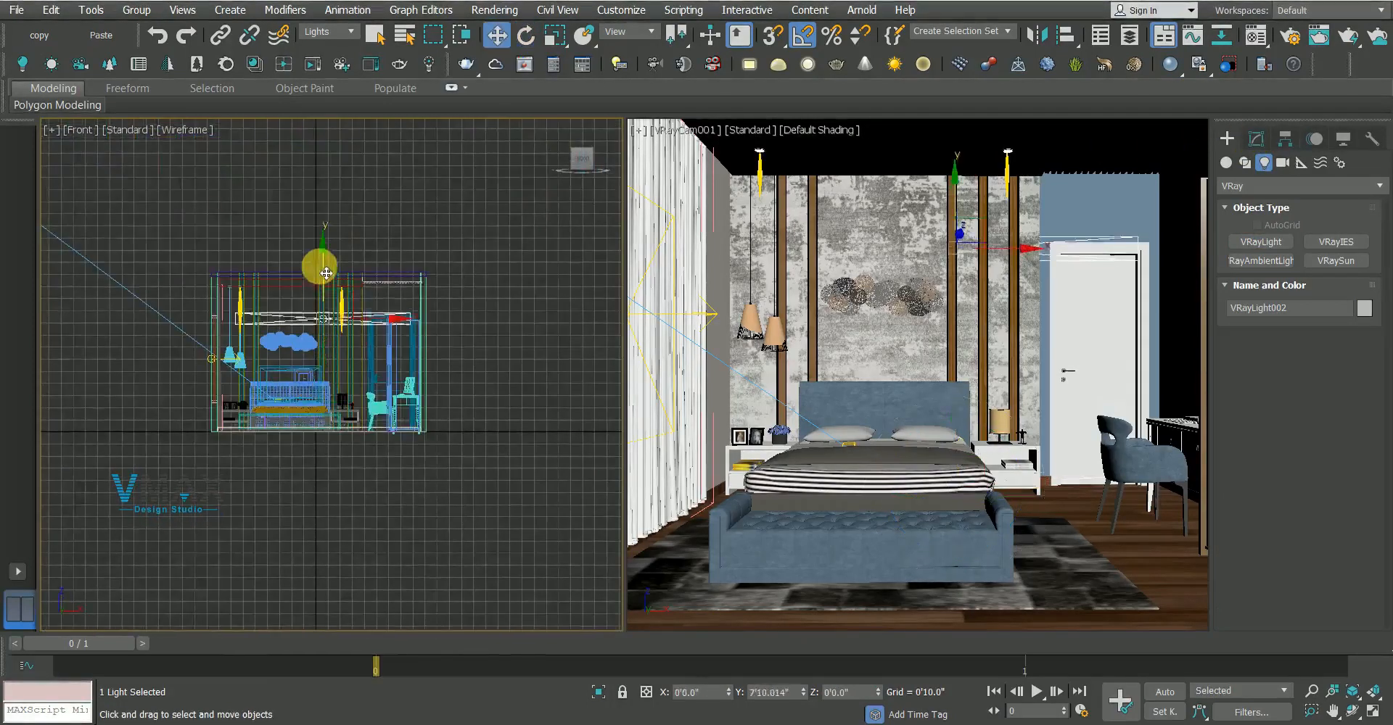
{"action": "scroll", "coordinate": [290, 283], "scroll_direction": "up", "scroll_amount": 10}
{"action": "key", "text": "q"}
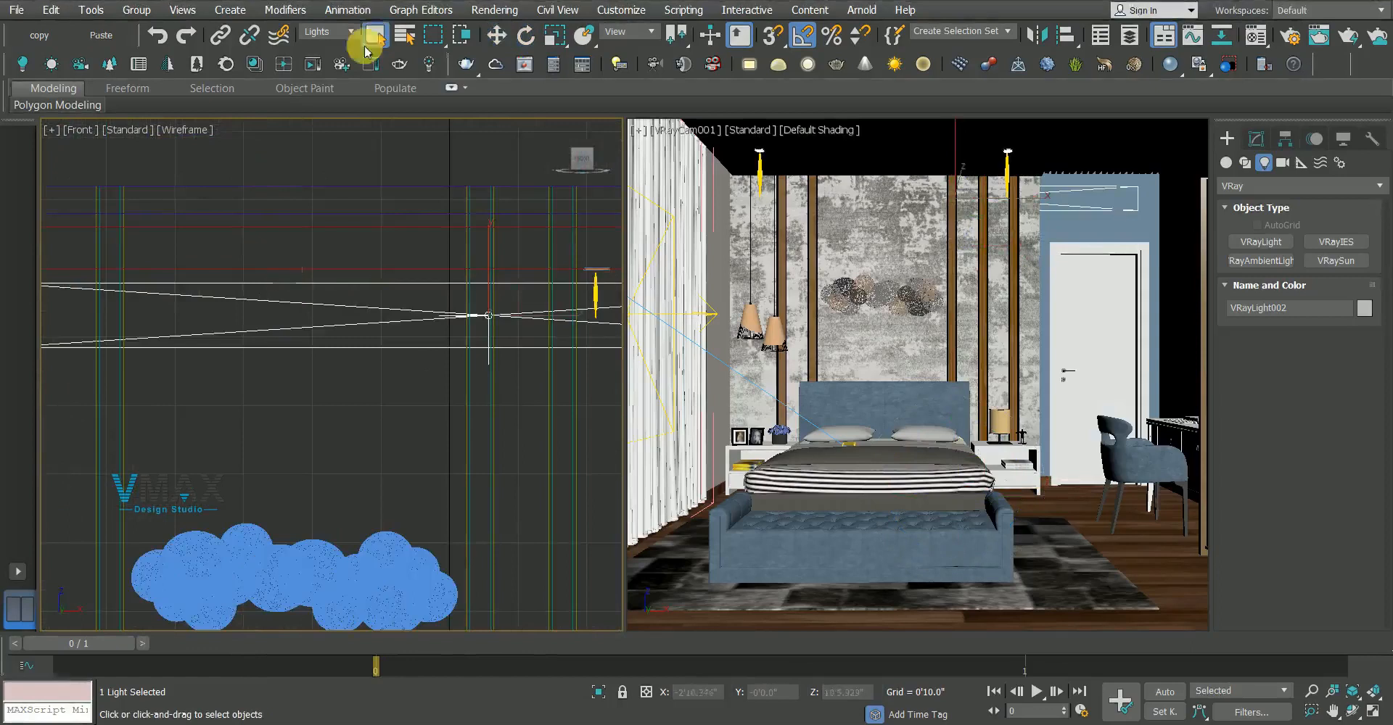
Set the selection filter to All and isolate the plane light together with the false ceiling panel
{"action": "left_click", "coordinate": [325, 33]}
{"action": "left_click", "coordinate": [312, 47]}
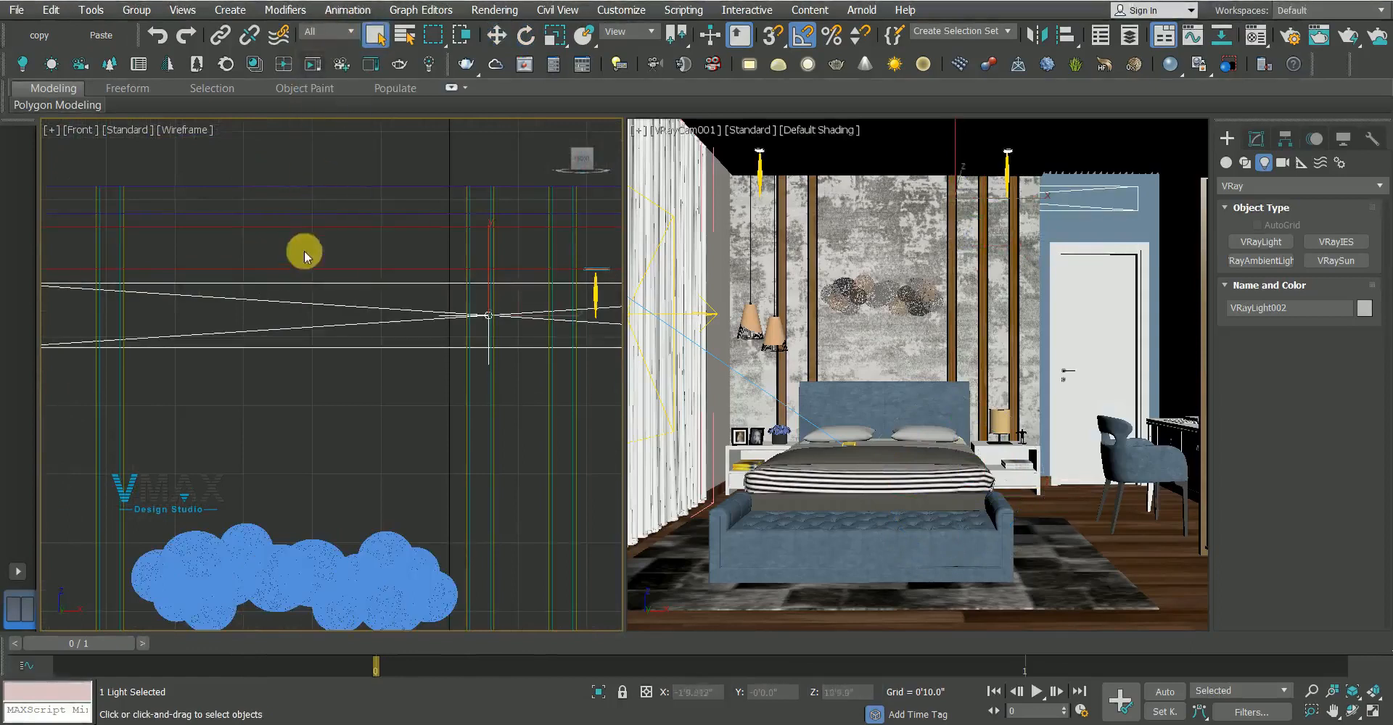
{"action": "left_click", "coordinate": [310, 234], "text": "ctrl"}
{"action": "key", "text": "alt+q"}
{"action": "left_click", "coordinate": [196, 460]}
{"action": "left_click", "coordinate": [193, 399]}
Move the plane light along X to centre it on the isolated ceiling panel
{"action": "key", "text": "w"}
{"action": "middle_click_drag", "start_coordinate": [207, 386], "coordinate": [307, 382]}
{"action": "left_click_drag", "start_coordinate": [488, 369], "coordinate": [399, 338]}
{"action": "scroll", "coordinate": [319, 344], "scroll_direction": "up", "scroll_amount": 3}
{"action": "scroll", "coordinate": [329, 348], "scroll_direction": "down", "scroll_amount": 5}
Move the plane light along Y in the top view until it sits against the ceiling panel's headboard-side edge
{"action": "key", "text": "t"}
{"action": "scroll", "coordinate": [336, 353], "scroll_direction": "down", "scroll_amount": 2}
{"action": "middle_click_drag", "start_coordinate": [308, 402], "coordinate": [353, 310]}
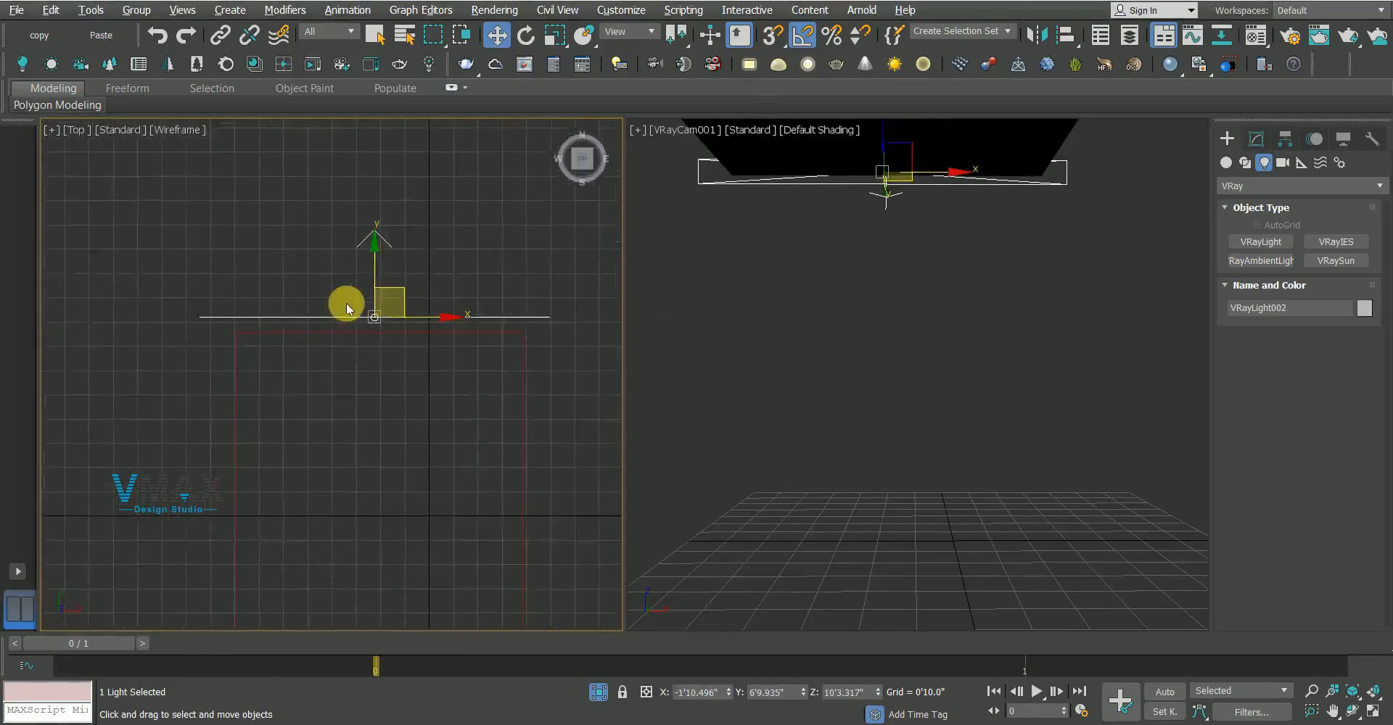
{"action": "scroll", "coordinate": [353, 310], "scroll_direction": "up", "scroll_amount": 4}
{"action": "left_click_drag", "start_coordinate": [414, 291], "coordinate": [404, 319]}
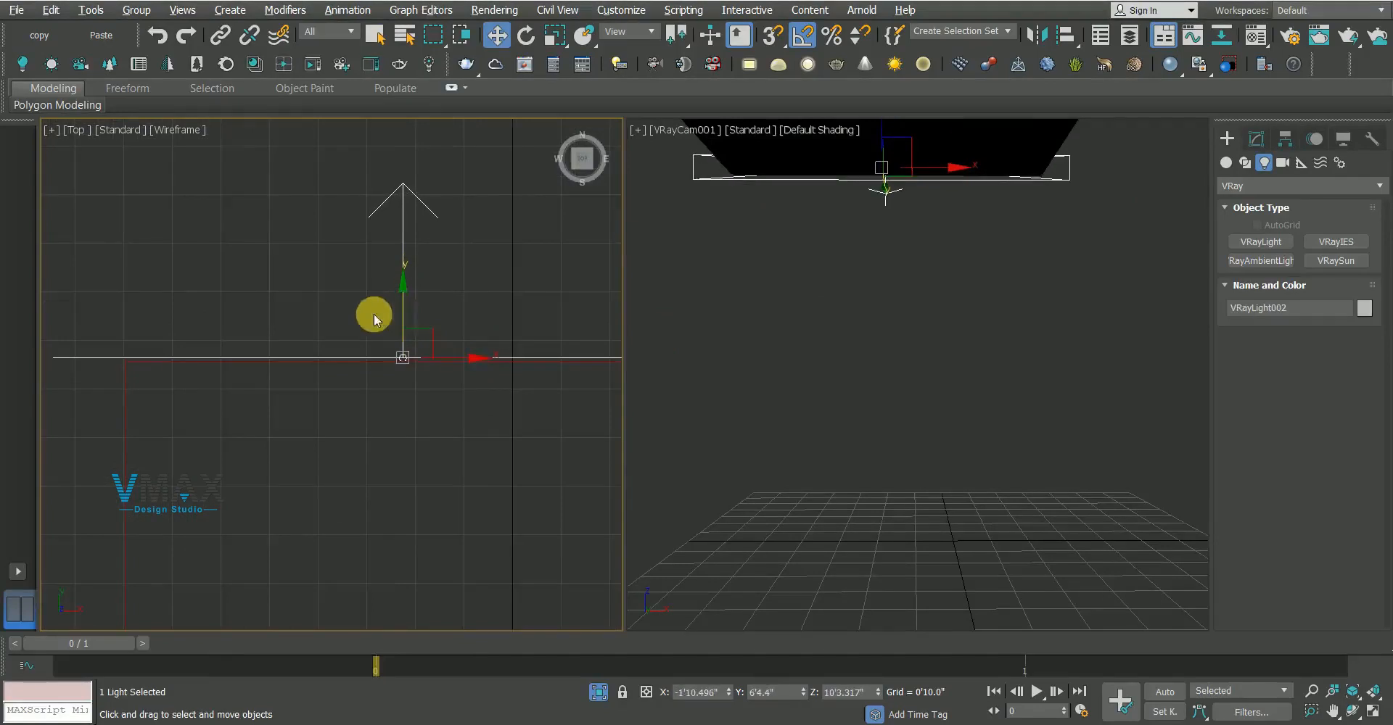
Set the plane light's width to 0'3.0" and lower it about 1.15" within the ceiling panel's thickness
{"action": "key", "text": "f"}
{"action": "left_click", "coordinate": [1255, 139]}
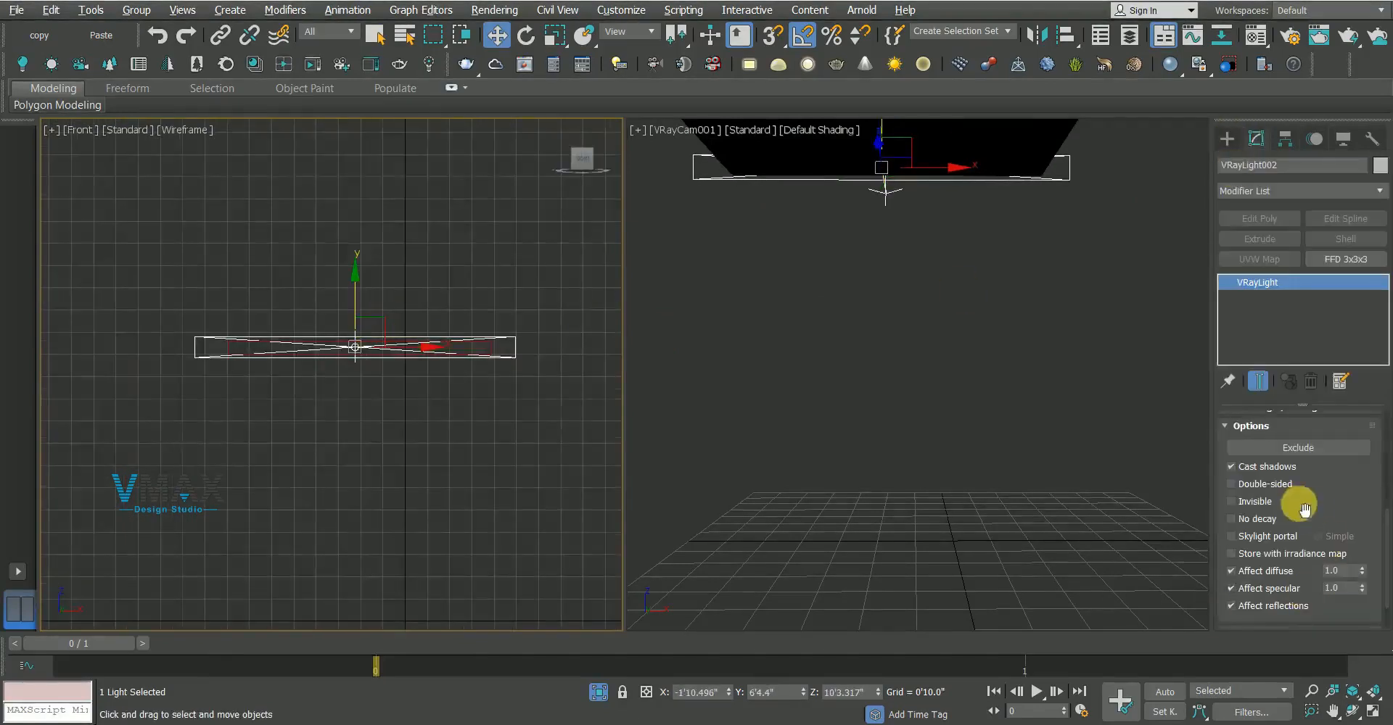
{"action": "left_click_drag", "start_coordinate": [1322, 503], "coordinate": [1319, 640]}
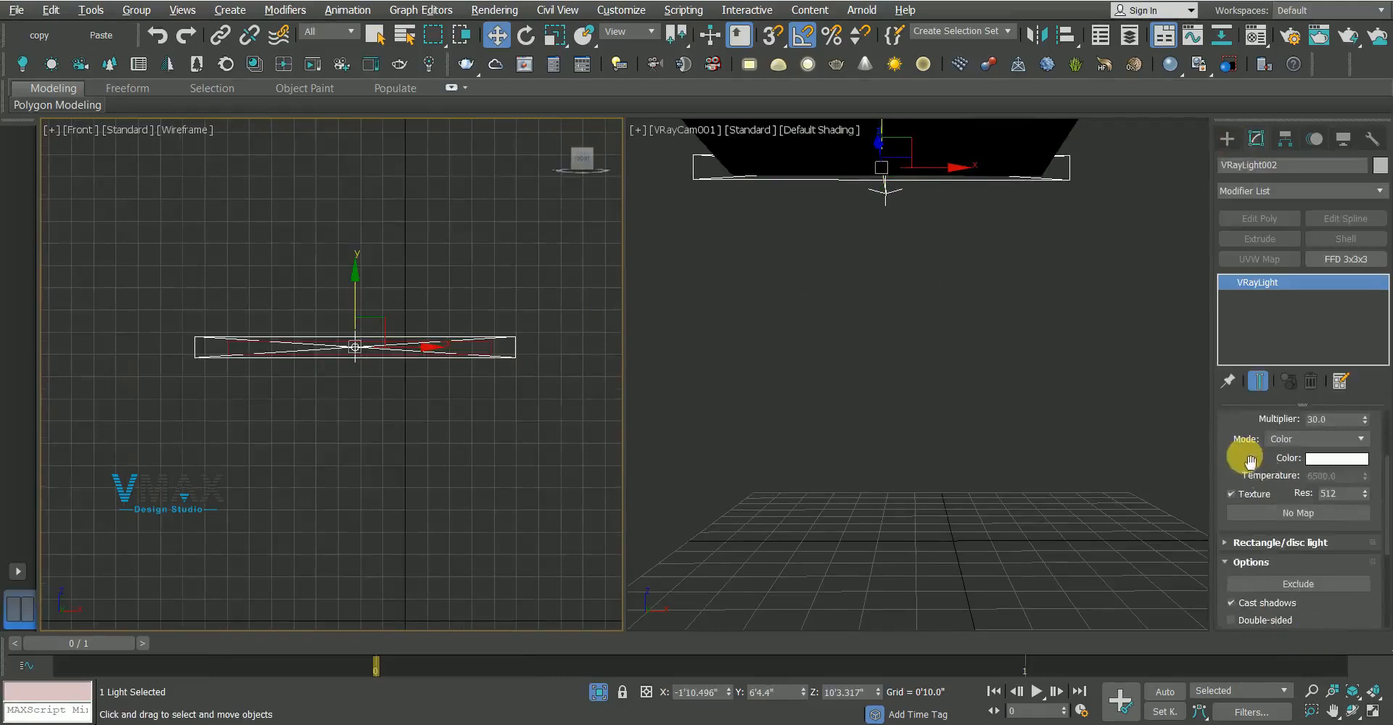
{"action": "left_click_drag", "start_coordinate": [1250, 460], "coordinate": [1243, 561]}
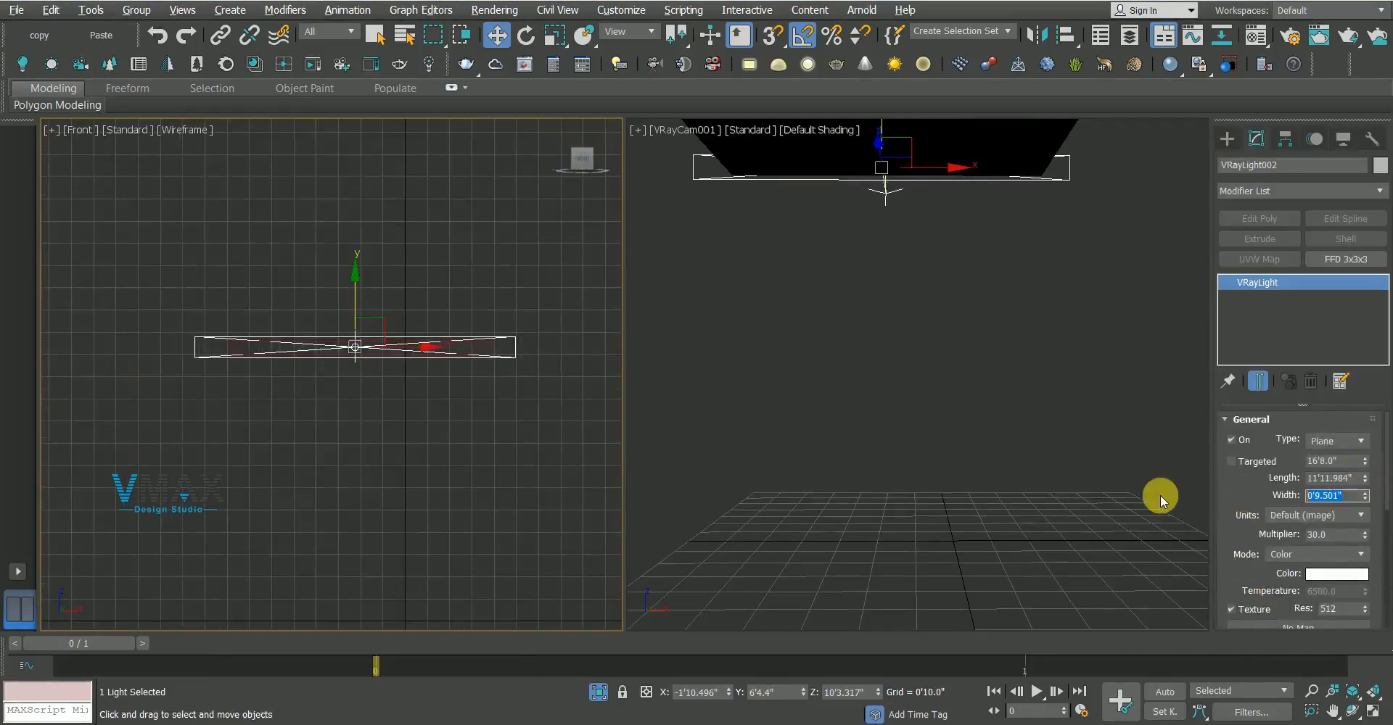
{"action": "type", "text": "4"}
{"action": "key", "text": "Return"}
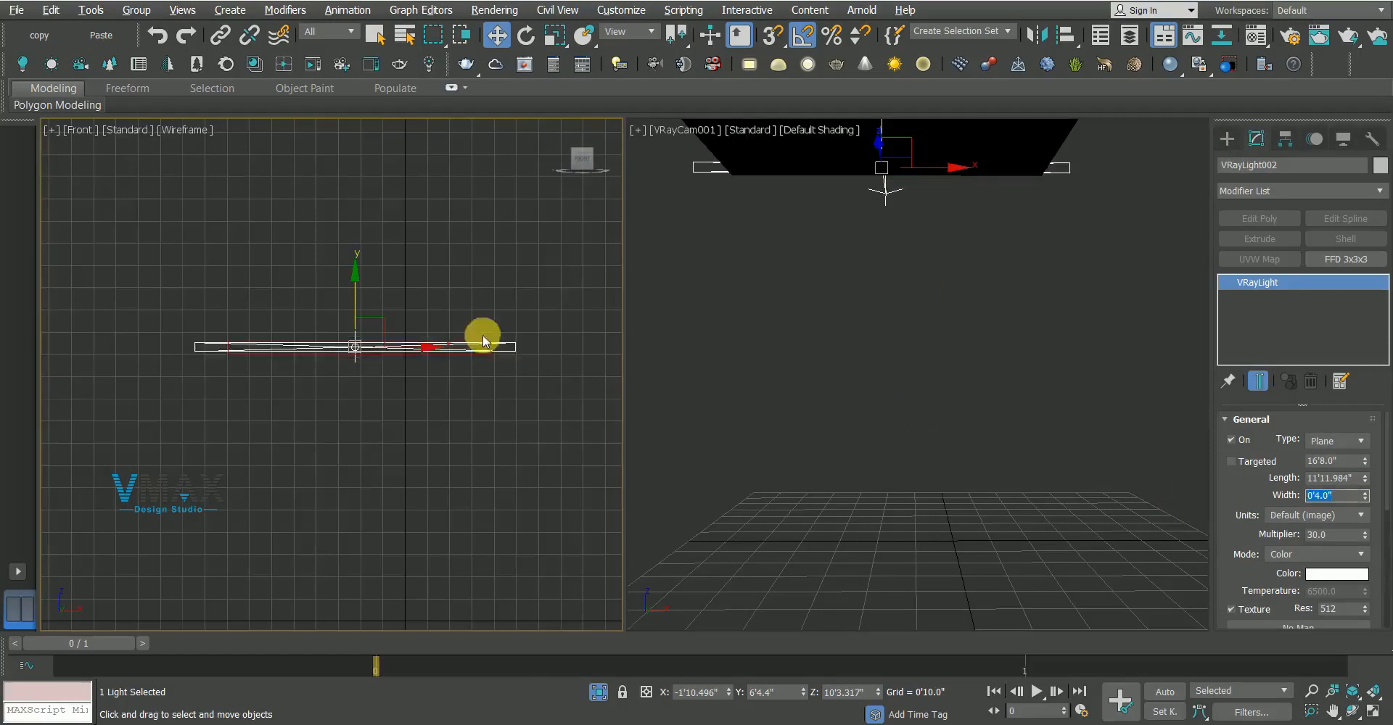
{"action": "scroll", "coordinate": [302, 339], "scroll_direction": "up", "scroll_amount": 6}
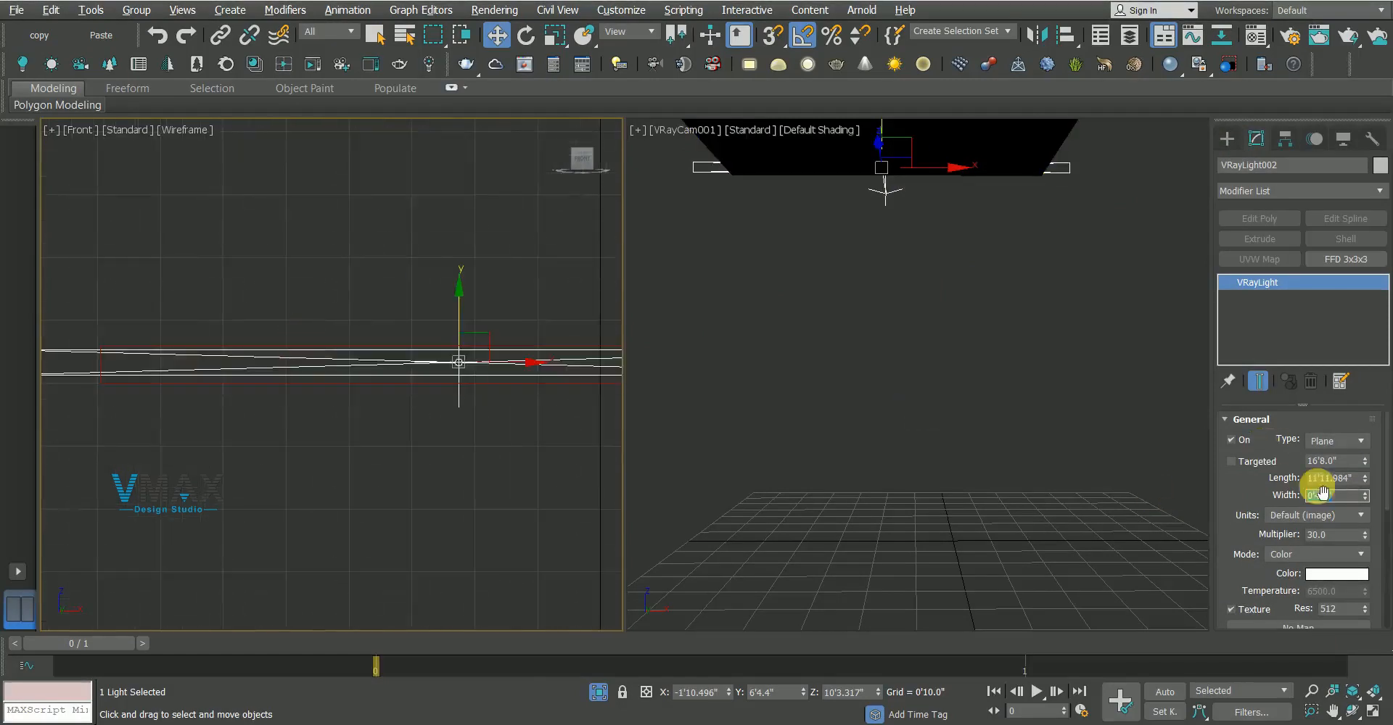
{"action": "key", "text": "Return"}
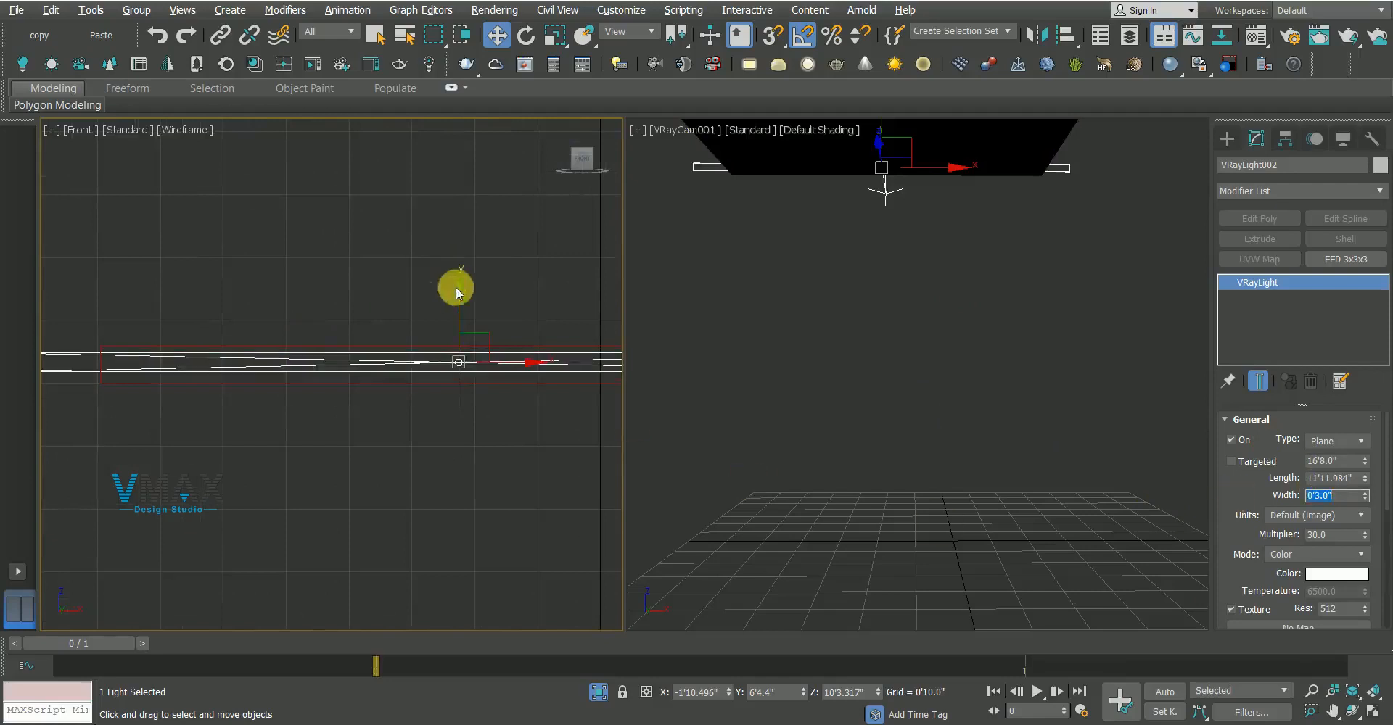
{"action": "left_click_drag", "start_coordinate": [466, 297], "coordinate": [460, 305]}
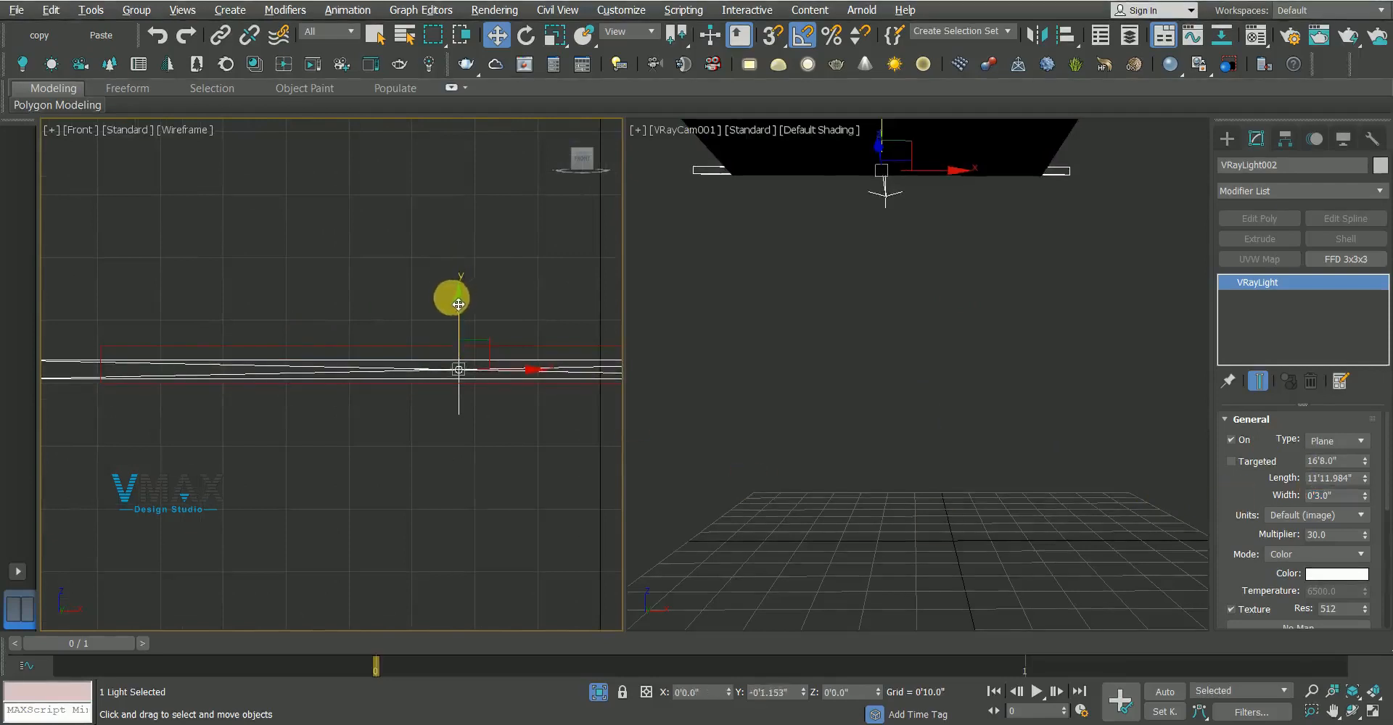
Shorten the plane light's length to about 9'11.334" and shift it along X to match the ceiling panel's ends
{"action": "scroll", "coordinate": [407, 345], "scroll_direction": "down", "scroll_amount": 4}
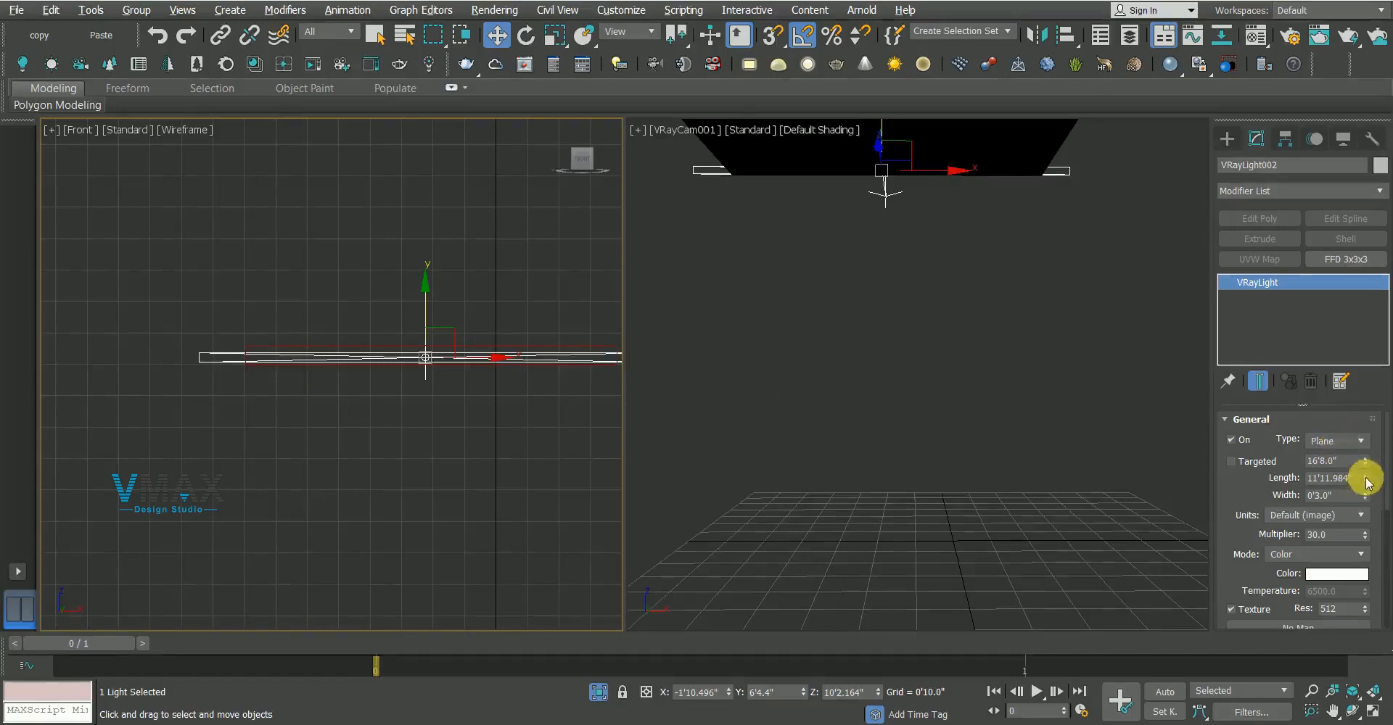
{"action": "left_click_drag", "start_coordinate": [1372, 493], "coordinate": [1373, 507]}
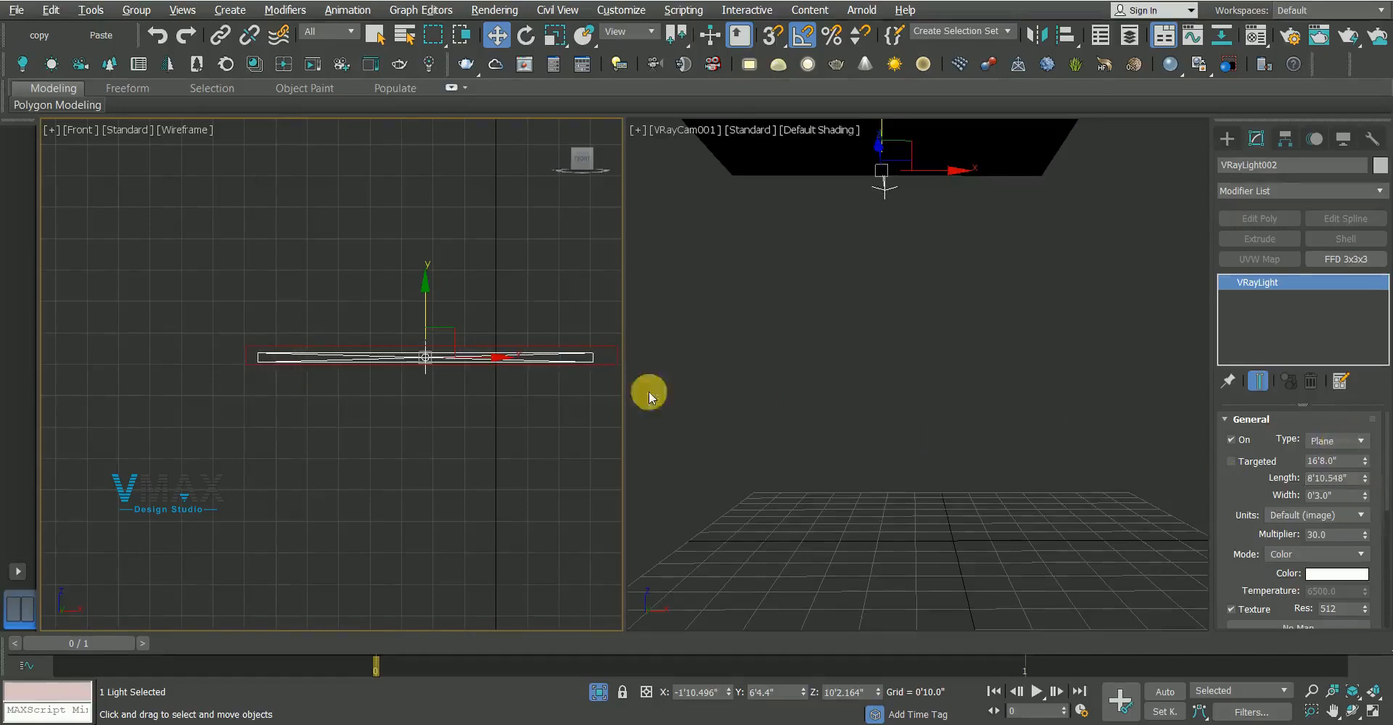
{"action": "middle_click_drag", "start_coordinate": [528, 345], "coordinate": [441, 360]}
{"action": "left_click_drag", "start_coordinate": [404, 374], "coordinate": [410, 379]}
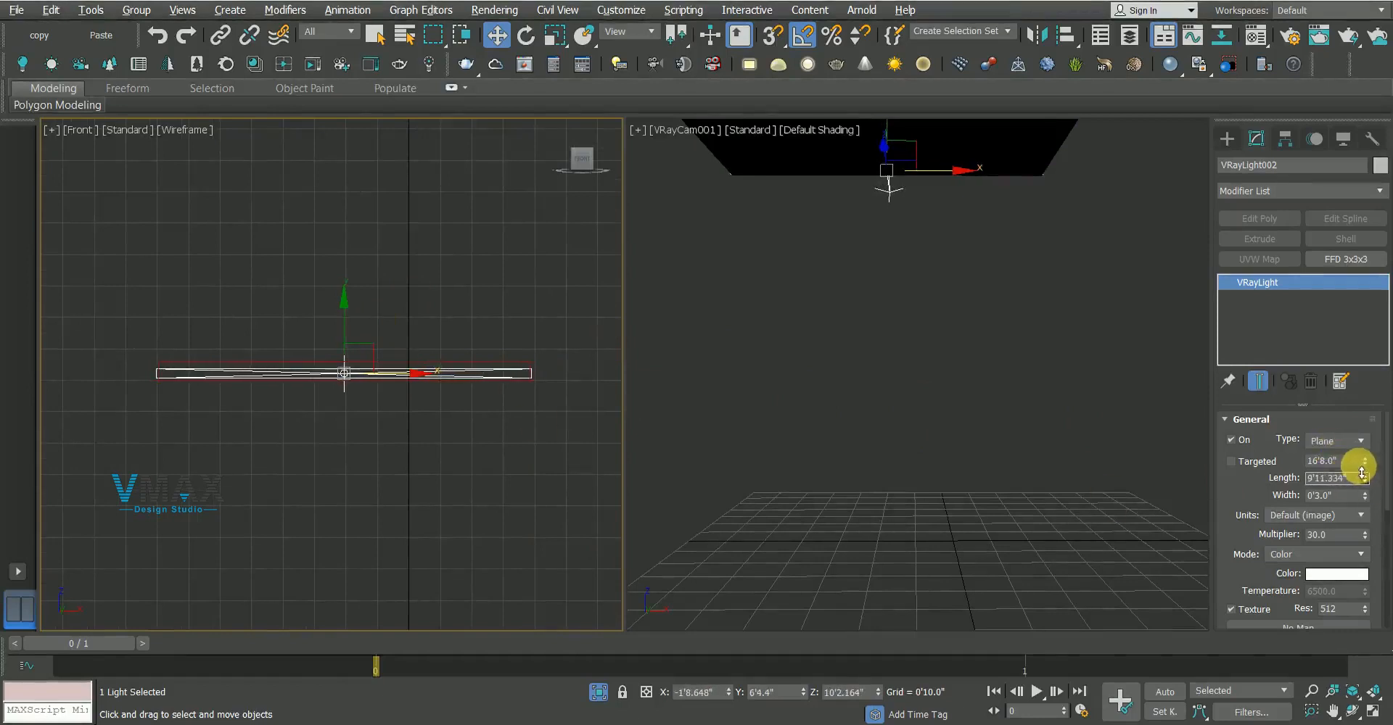
Switch the plane light's colour mode to Temperature and set the temperature to 3500
{"action": "left_click_drag", "start_coordinate": [1246, 499], "coordinate": [1230, 430]}
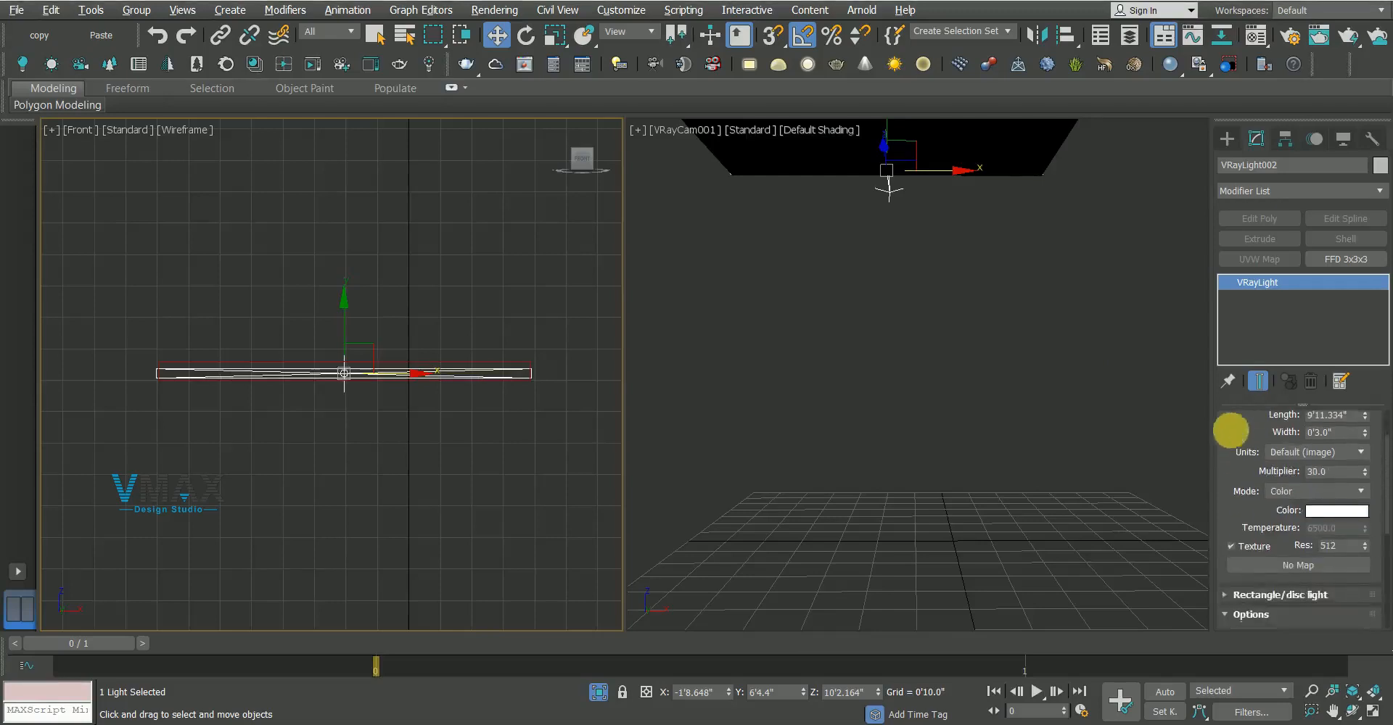
{"action": "left_click", "coordinate": [1280, 494]}
{"action": "left_click", "coordinate": [1279, 518]}
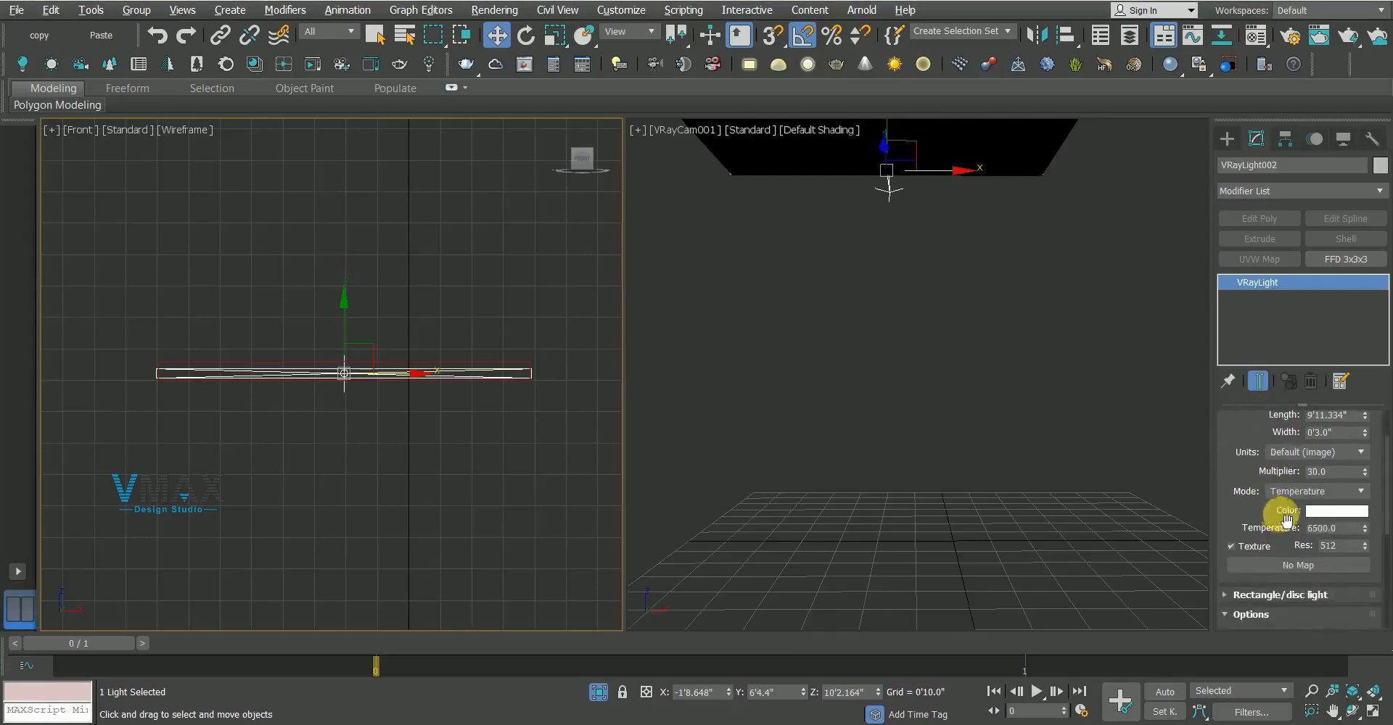
{"action": "left_click_drag", "start_coordinate": [1348, 530], "coordinate": [1262, 521]}
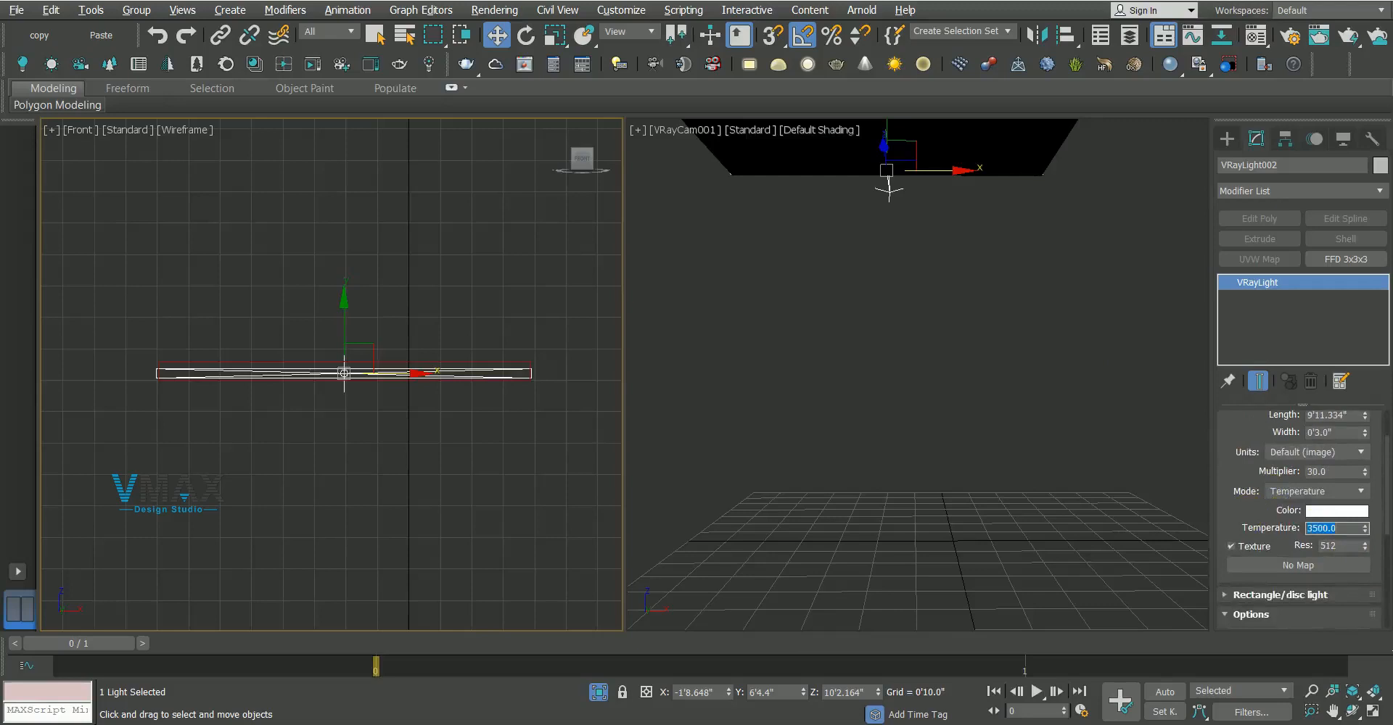
Nudge the plane light about 0.46" toward negative Y in the top view so it meets the ceiling panel's edge
{"action": "middle_click", "coordinate": [296, 338]}
{"action": "key", "text": "t"}
{"action": "key", "text": "z"}
{"action": "middle_click_drag", "start_coordinate": [250, 394], "coordinate": [429, 300]}
{"action": "scroll", "coordinate": [479, 337], "scroll_direction": "up", "scroll_amount": 7}
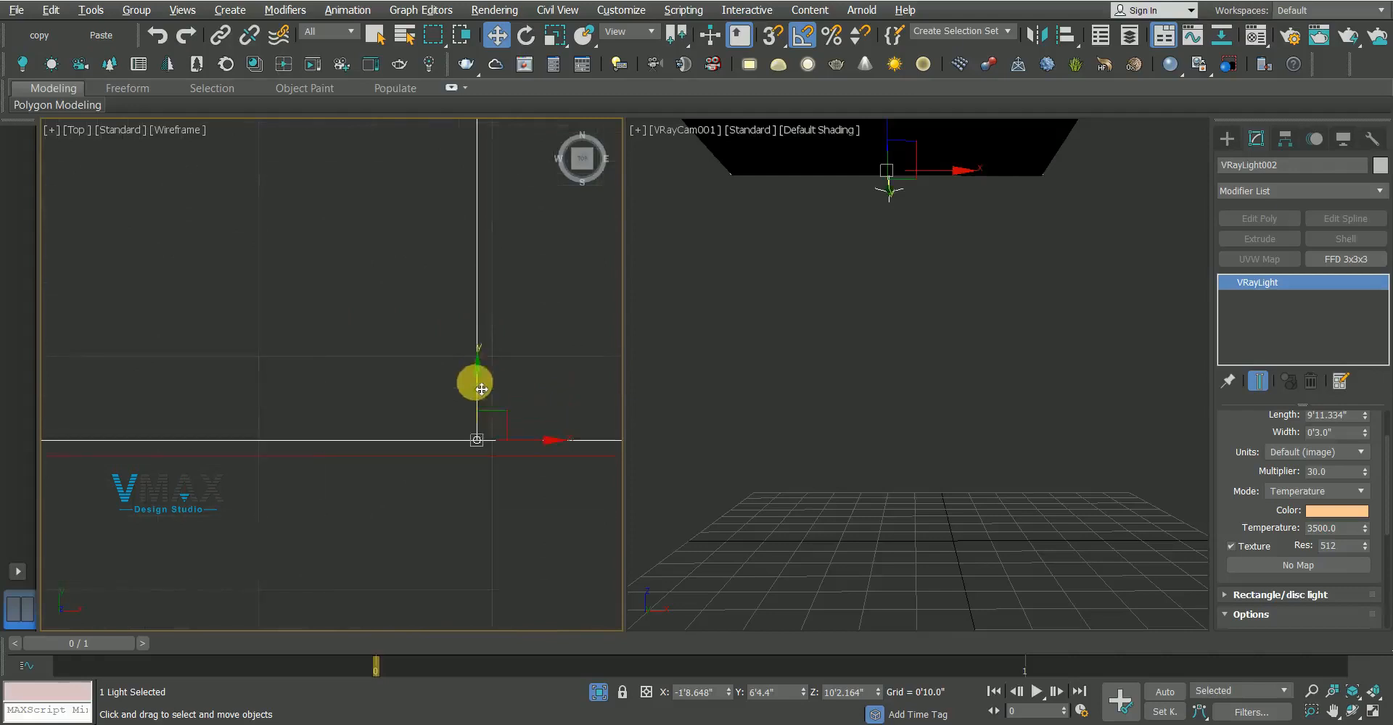
{"action": "left_click_drag", "start_coordinate": [487, 398], "coordinate": [486, 406]}
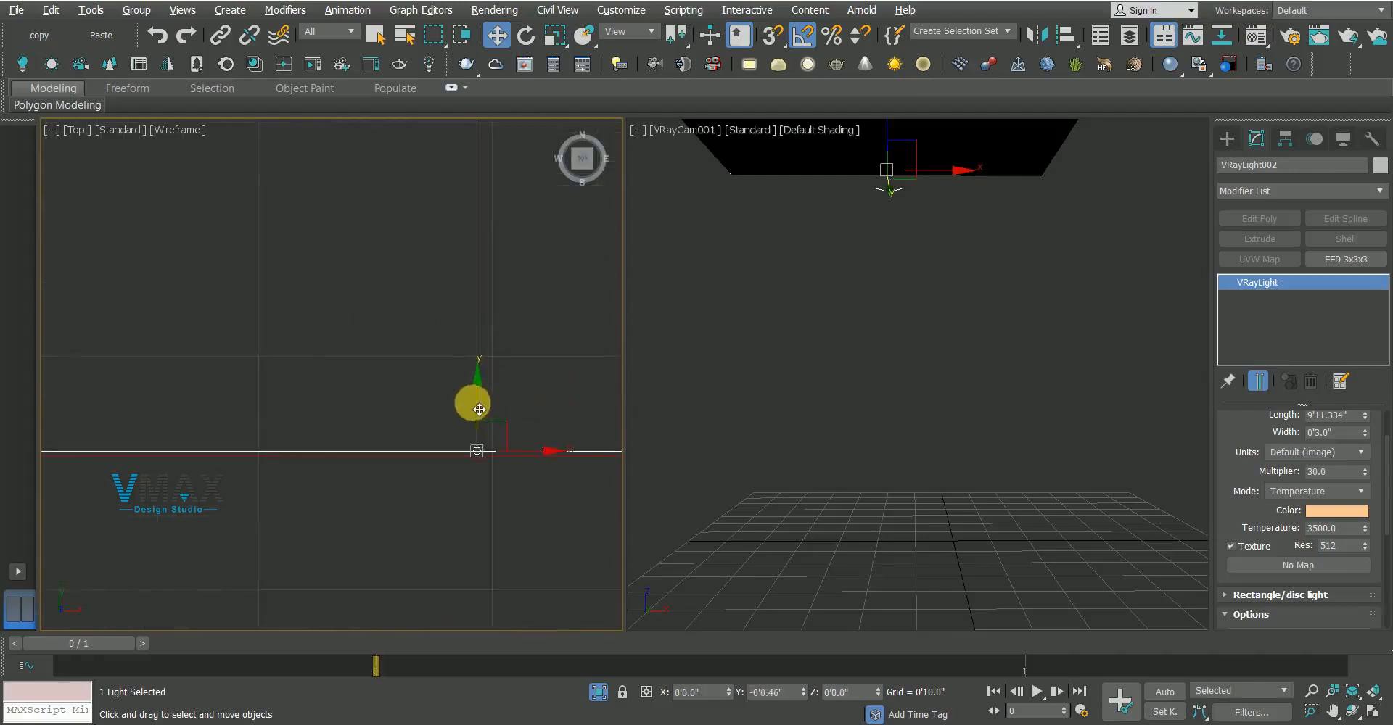
Clone the plane light as a copy toward the panel's middle and rotate the copy 90° to face negative X
{"action": "scroll", "coordinate": [356, 361], "scroll_direction": "down", "scroll_amount": 5}
{"action": "scroll", "coordinate": [356, 362], "scroll_direction": "down", "scroll_amount": 4}
{"action": "middle_click_drag", "start_coordinate": [361, 360], "coordinate": [438, 291]}
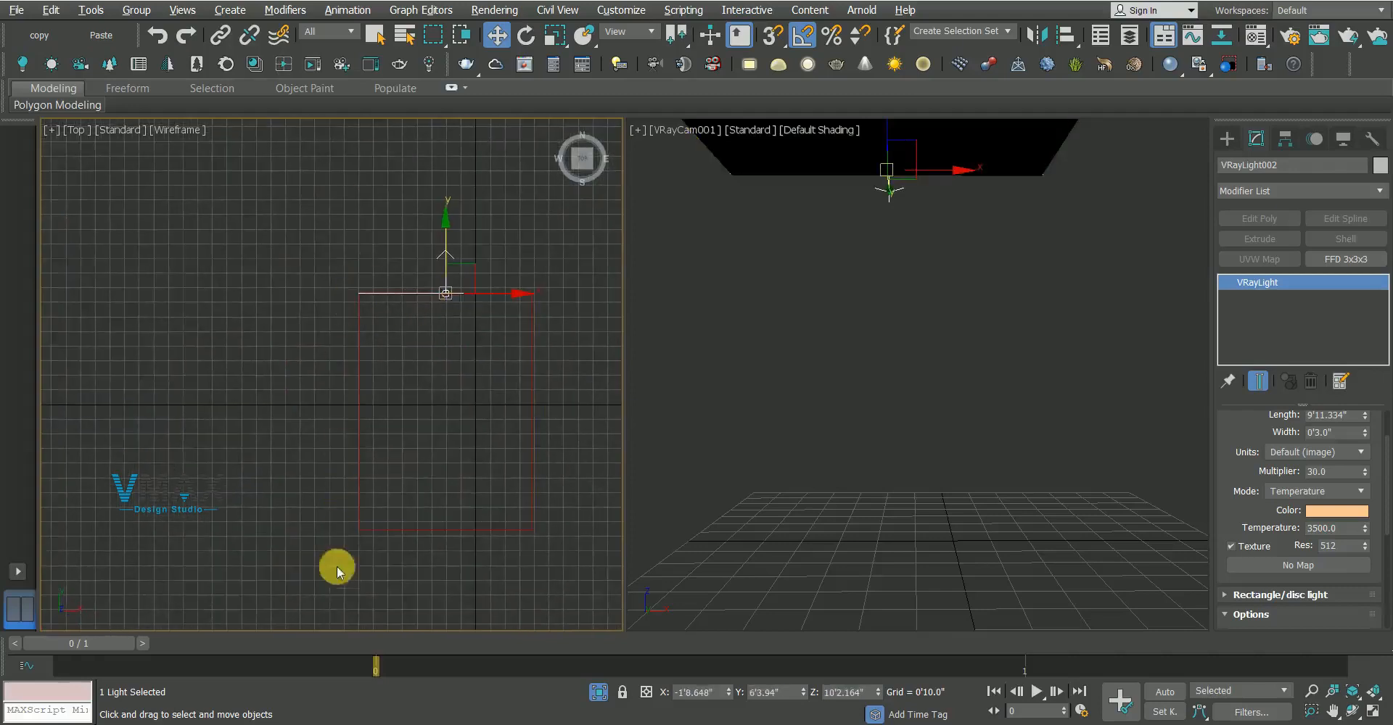
{"action": "left_click_drag", "start_coordinate": [451, 229], "coordinate": [435, 377], "text": "shift"}
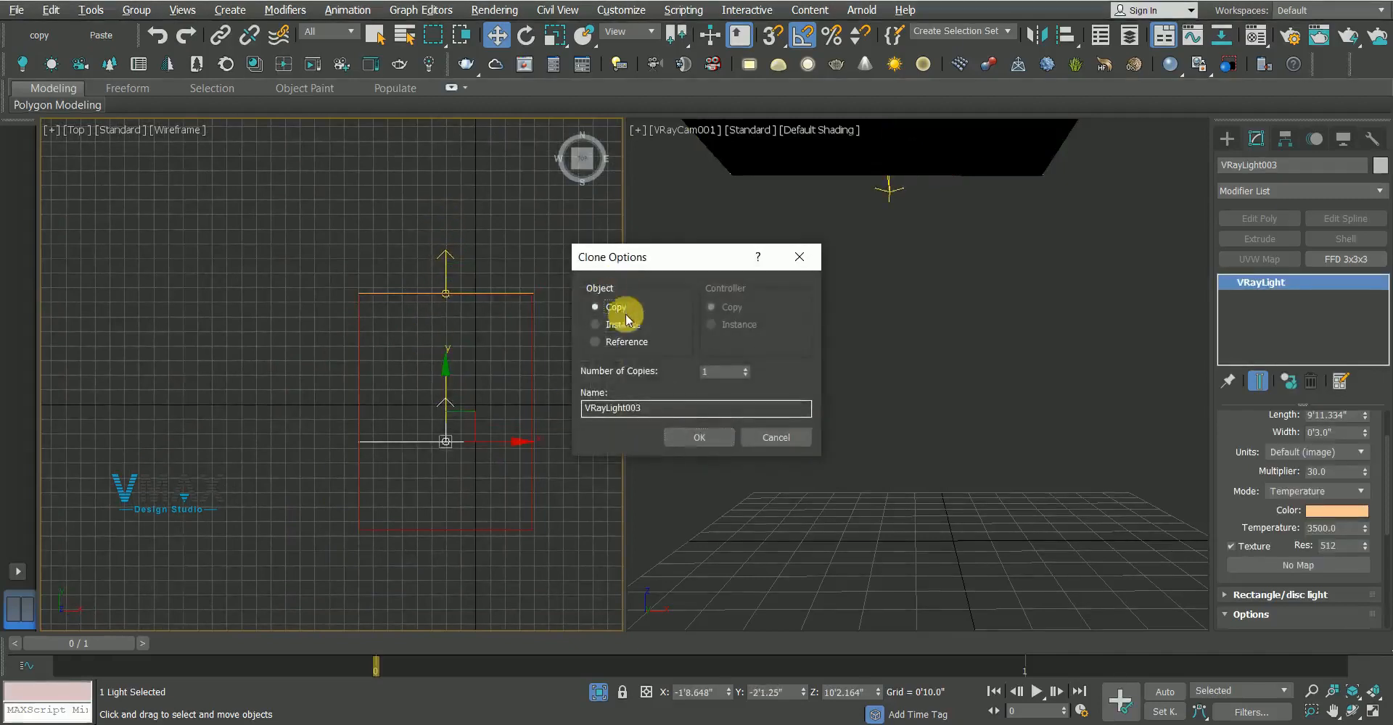
{"action": "left_click", "coordinate": [686, 436]}
{"action": "key", "text": "e"}
{"action": "left_click_drag", "start_coordinate": [489, 397], "coordinate": [436, 367]}
{"action": "key", "text": "w"}
{"action": "left_click", "coordinate": [466, 419]}
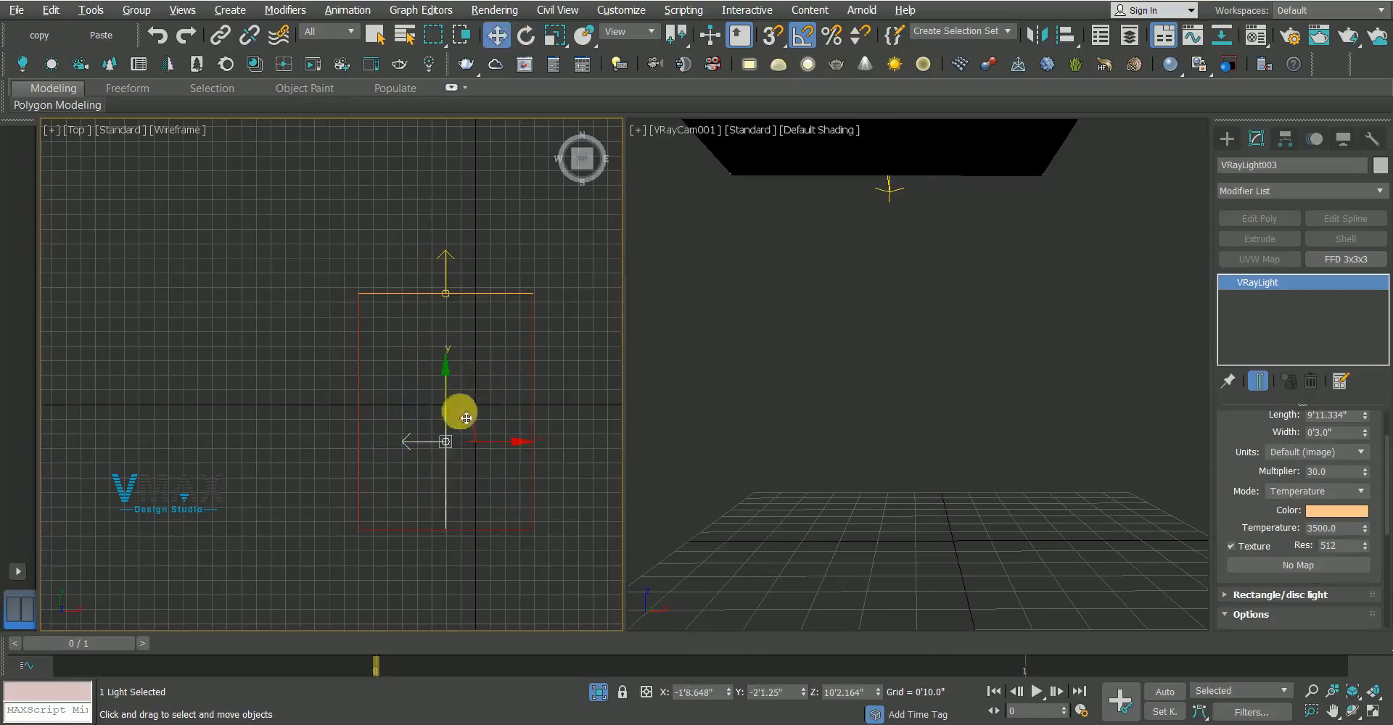
Move the rotated plane light against the ceiling panel's negative-X edge, roughly centred along that side
{"action": "left_click_drag", "start_coordinate": [478, 424], "coordinate": [385, 392]}
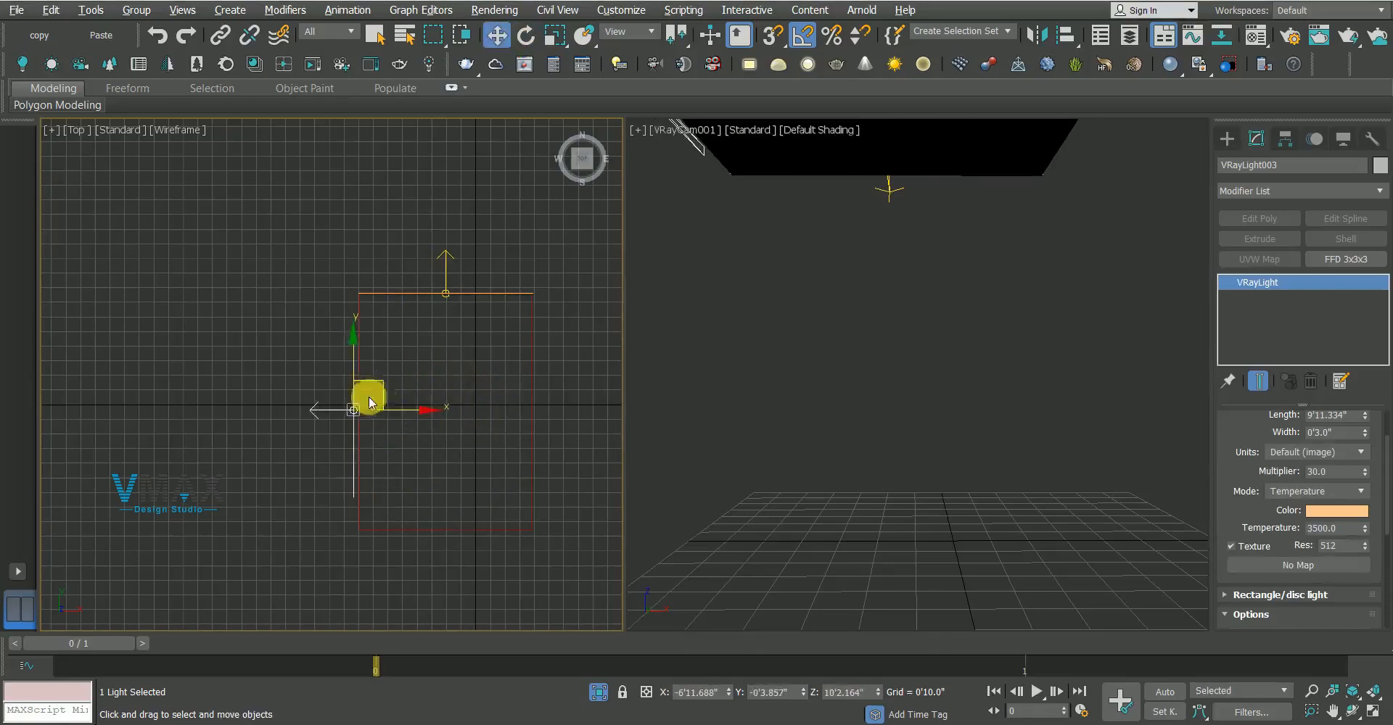
{"action": "scroll", "coordinate": [368, 401], "scroll_direction": "up", "scroll_amount": 5}
{"action": "left_click_drag", "start_coordinate": [313, 514], "coordinate": [356, 512]}
{"action": "scroll", "coordinate": [357, 404], "scroll_direction": "down", "scroll_amount": 5}
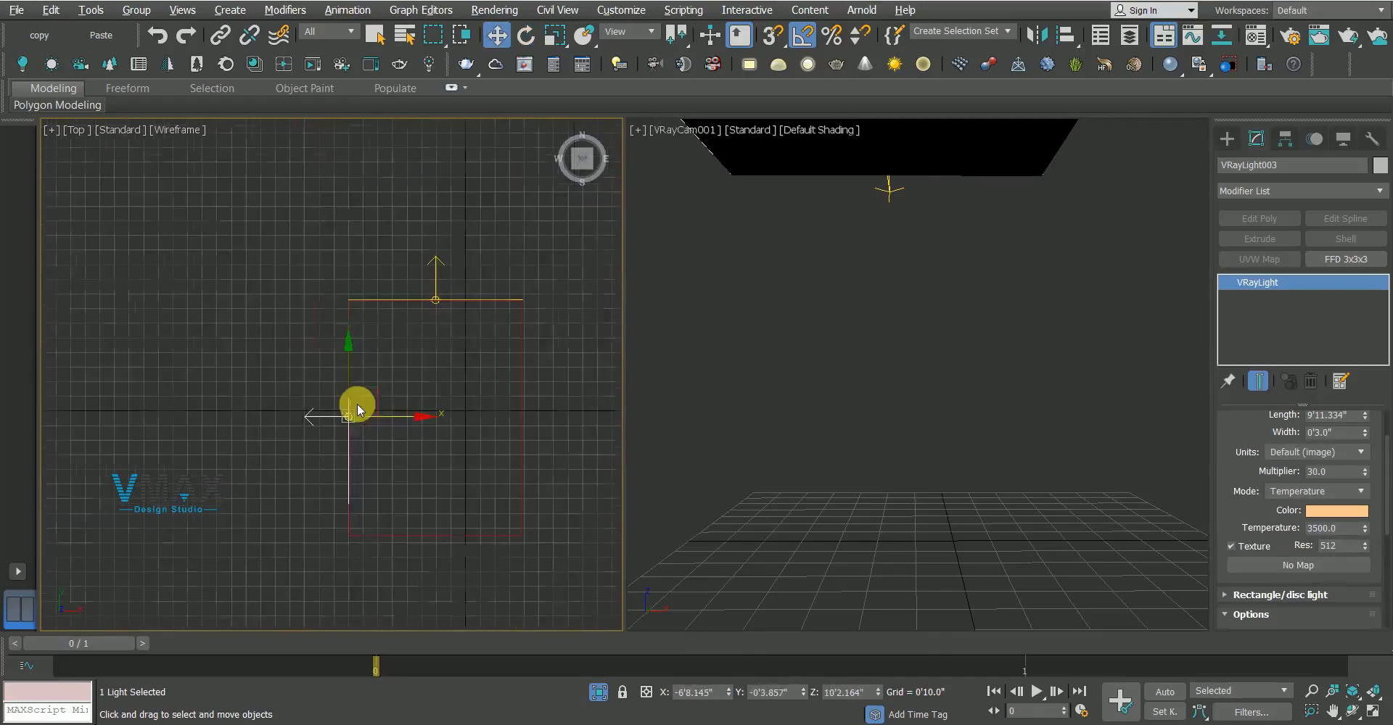
Lengthen the side plane light to about 13'7.487" to span the panel and nudge it closer to the edge along X
{"action": "scroll", "coordinate": [1255, 433], "scroll_direction": "up", "scroll_amount": 1}
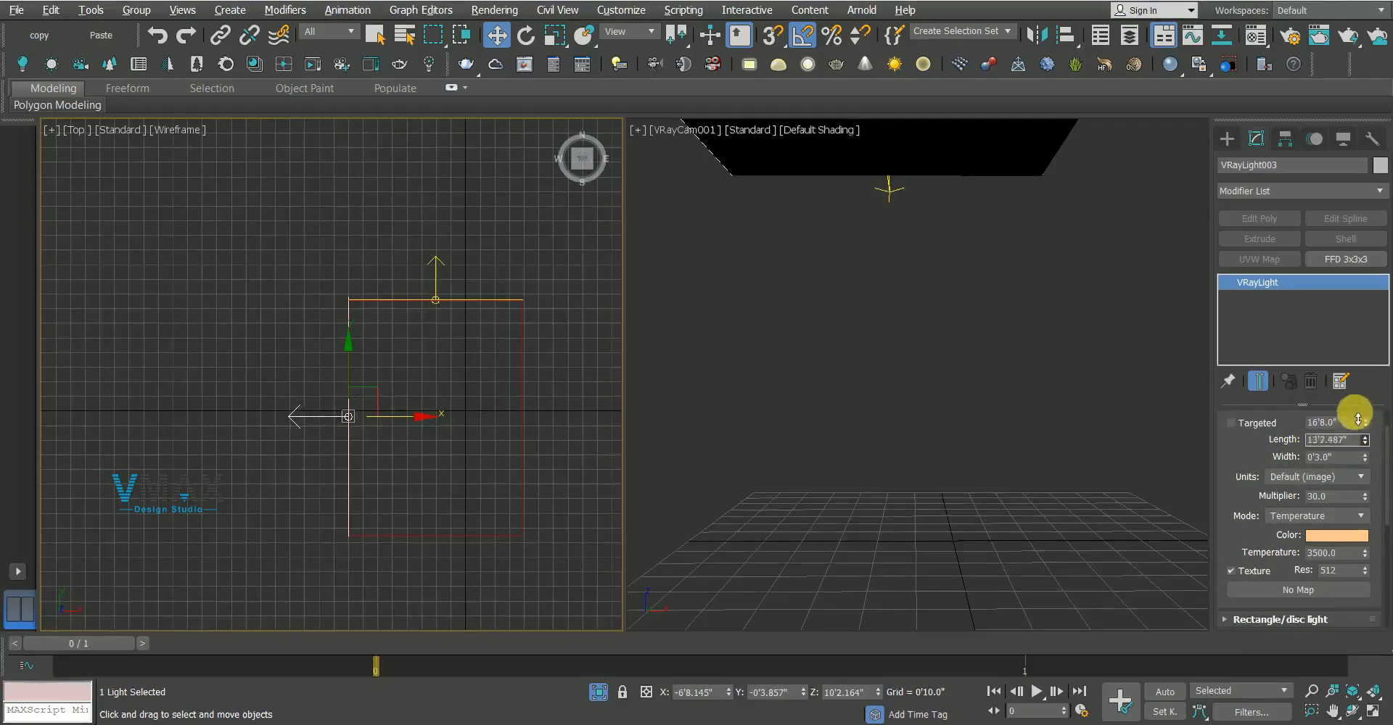
{"action": "scroll", "coordinate": [356, 407], "scroll_direction": "up", "scroll_amount": 4}
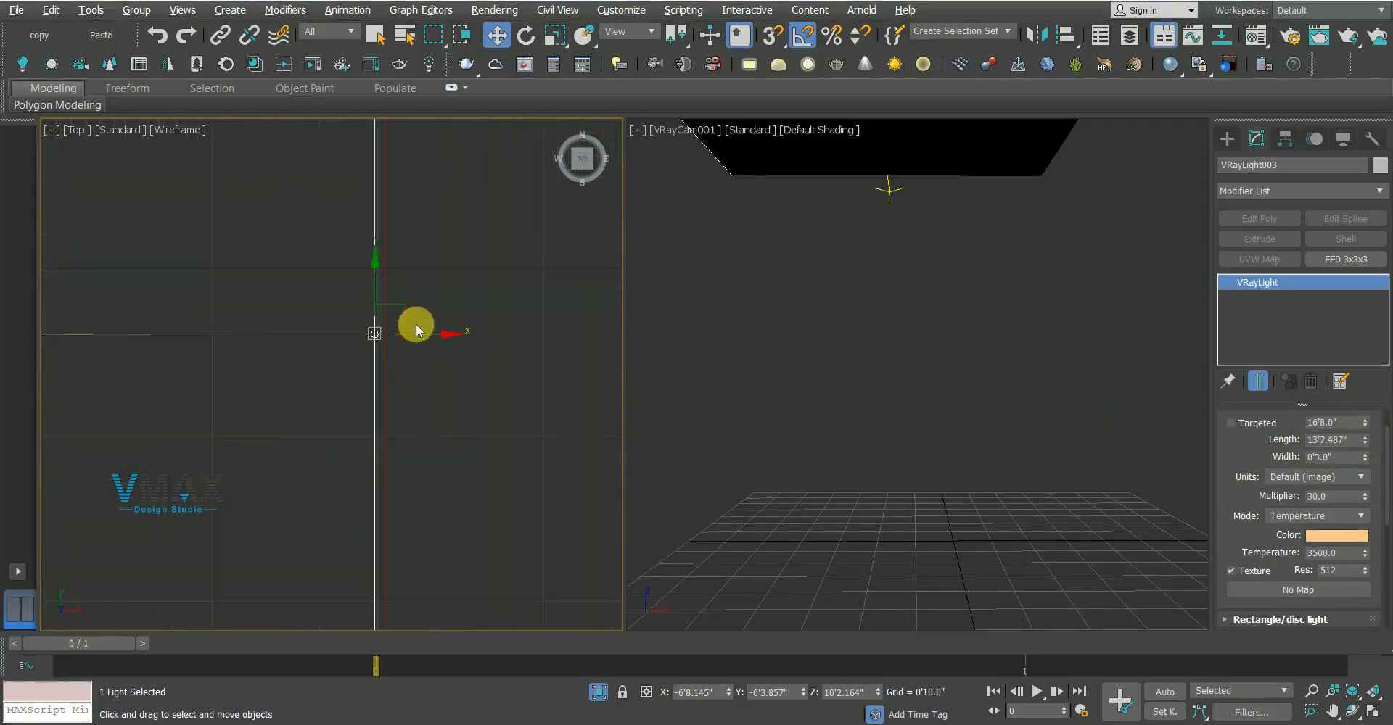
{"action": "left_click_drag", "start_coordinate": [423, 342], "coordinate": [425, 342]}
{"action": "key", "text": "q"}
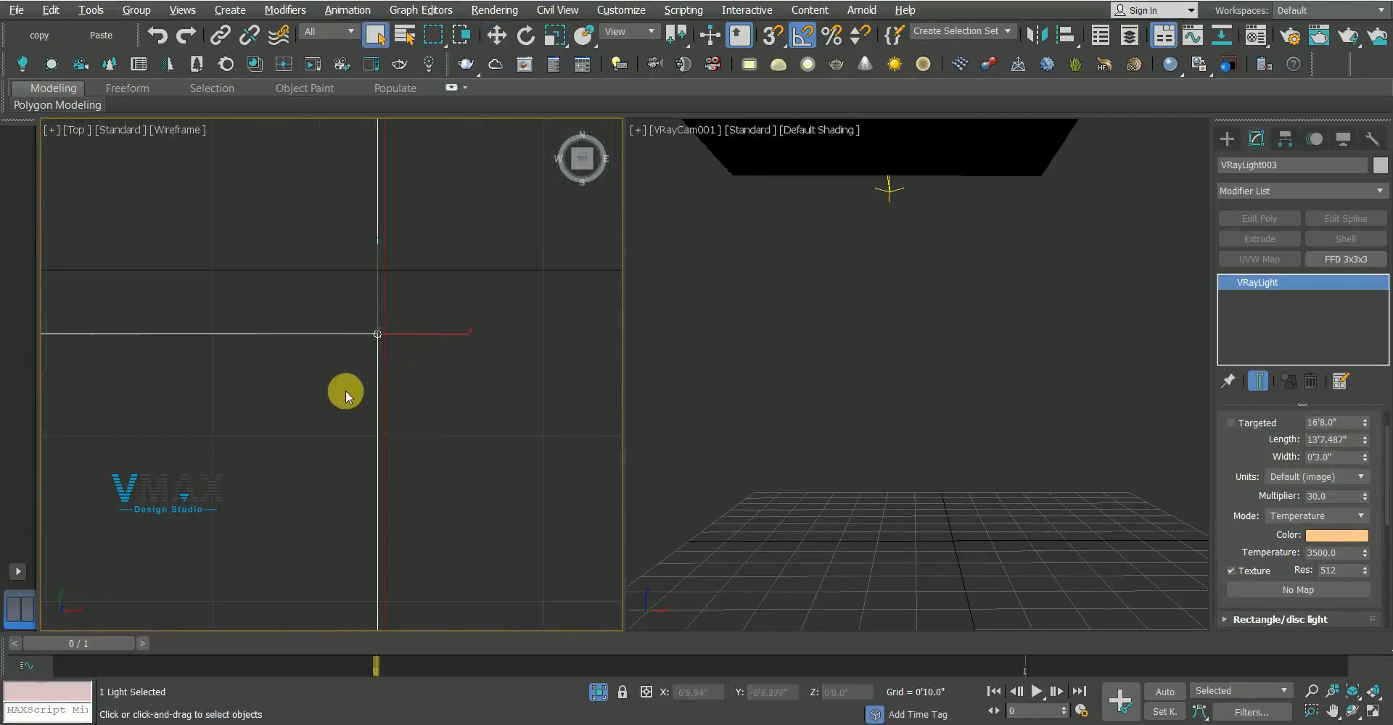
Deselect the side light in a perspective view and end isolation to bring back the whole bedroom
{"action": "key", "text": "p"}
{"action": "middle_click_drag", "start_coordinate": [379, 473], "coordinate": [186, 389], "text": "alt"}
{"action": "left_click", "coordinate": [196, 361]}
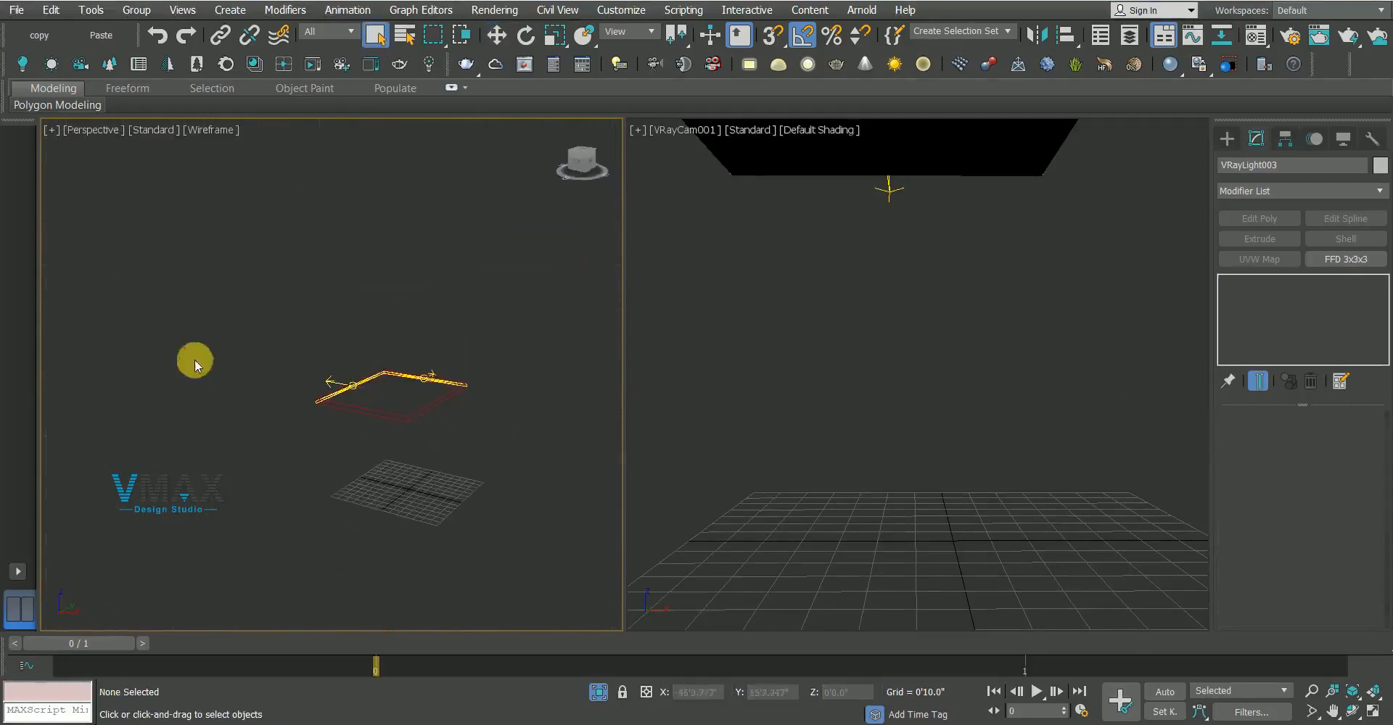
{"action": "right_click", "coordinate": [259, 375]}
{"action": "left_click", "coordinate": [290, 232]}
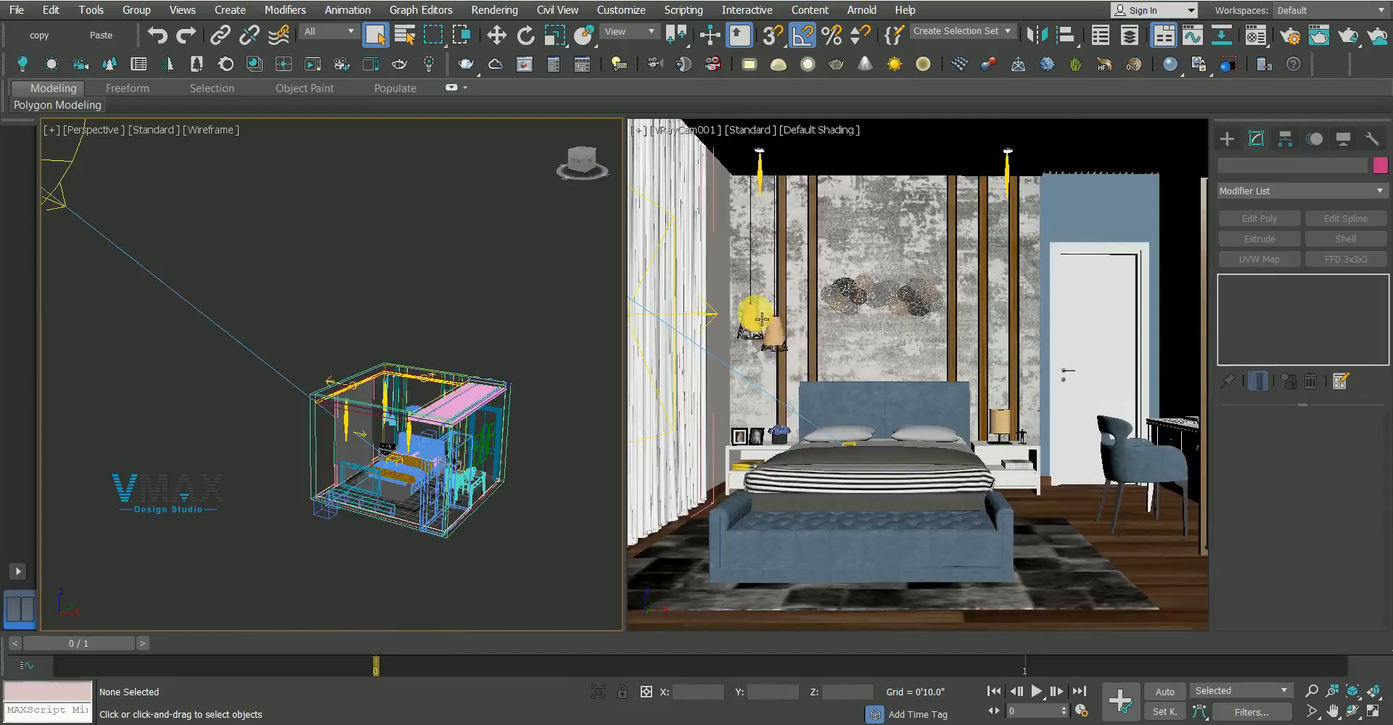
{"action": "left_click", "coordinate": [662, 355]}
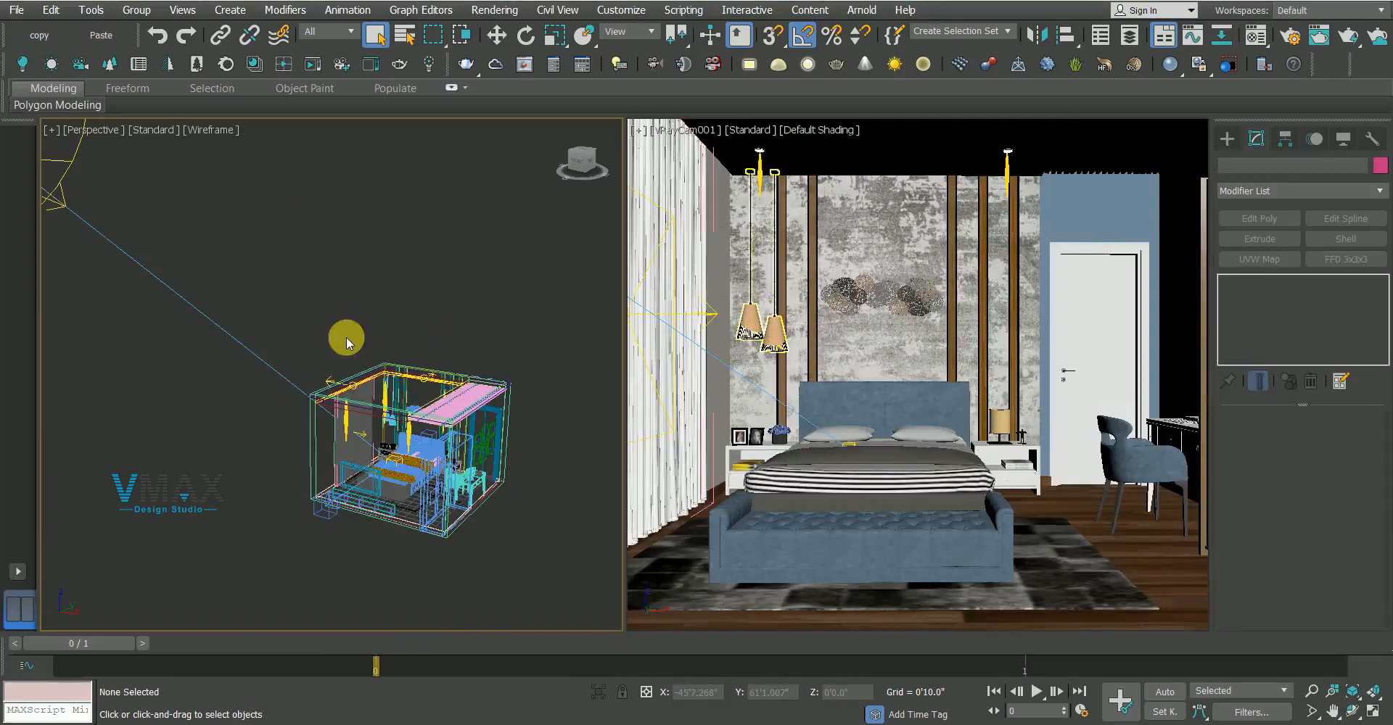
Create a VRayLight of type Disc, radius about 0'4.425", over the window-side pendant shade in the top view
{"action": "key", "text": "t"}
{"action": "scroll", "coordinate": [348, 312], "scroll_direction": "down", "scroll_amount": 4}
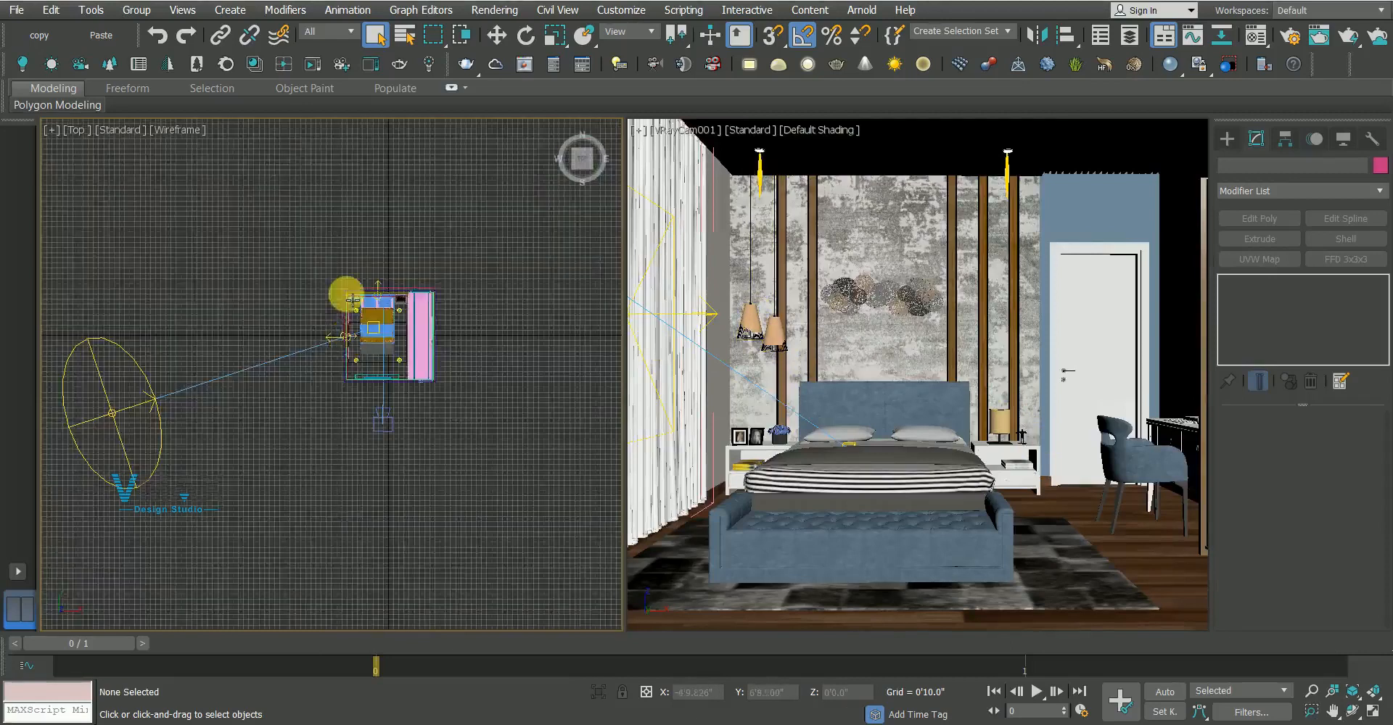
{"action": "scroll", "coordinate": [353, 299], "scroll_direction": "up", "scroll_amount": 8}
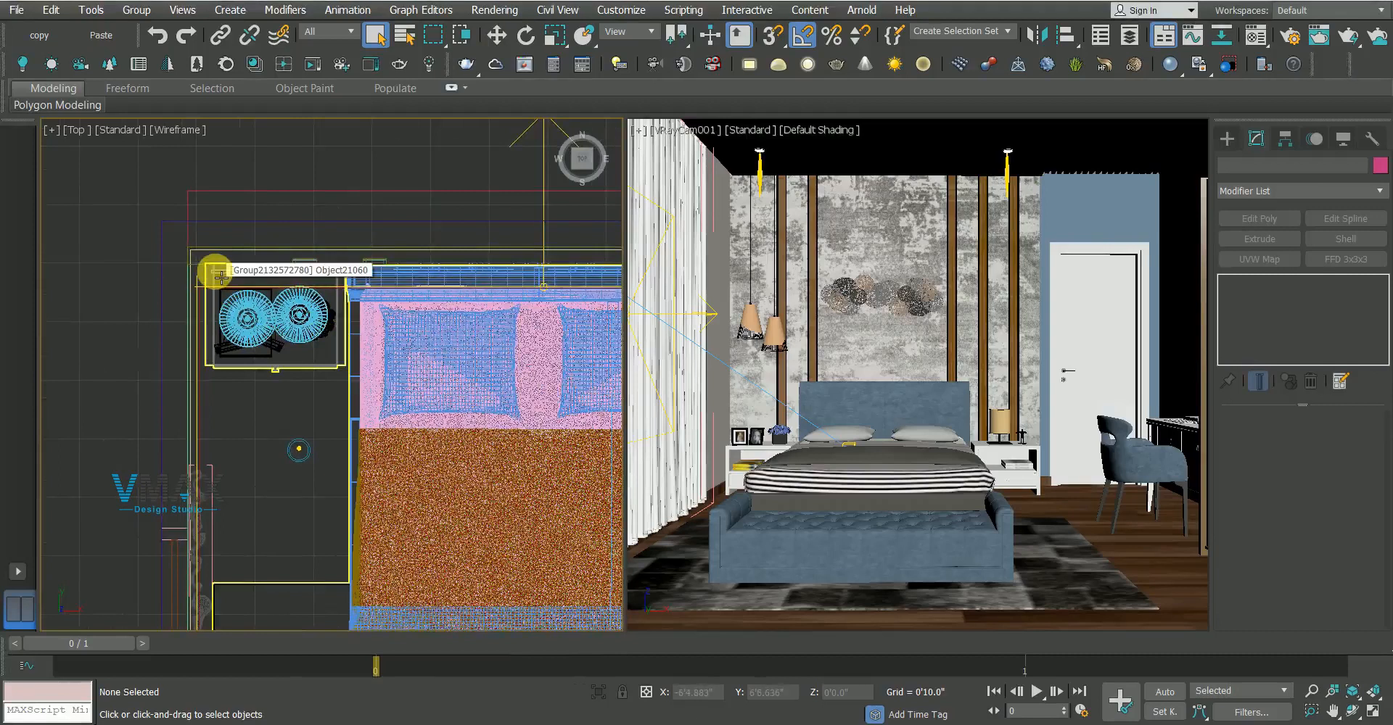
{"action": "scroll", "coordinate": [312, 342], "scroll_direction": "up", "scroll_amount": 4}
{"action": "scroll", "coordinate": [357, 321], "scroll_direction": "down", "scroll_amount": 2}
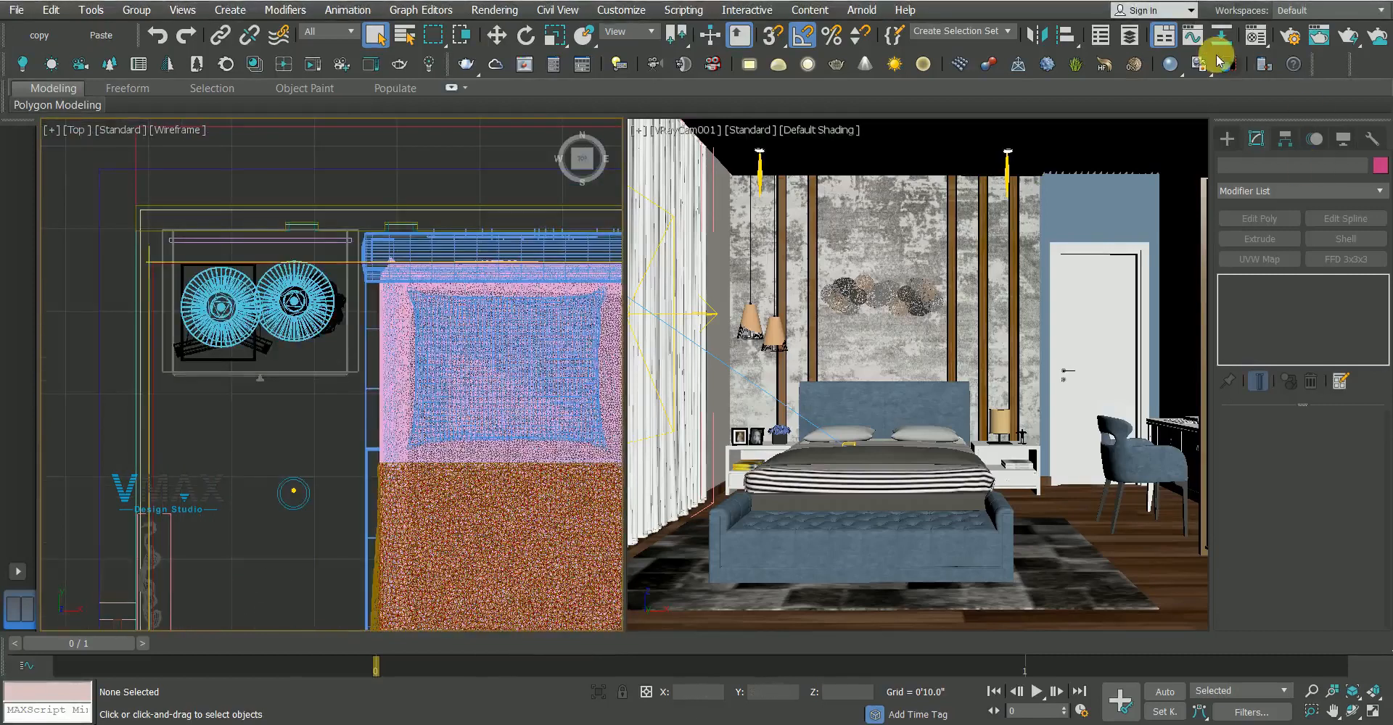
{"action": "left_click", "coordinate": [1226, 139]}
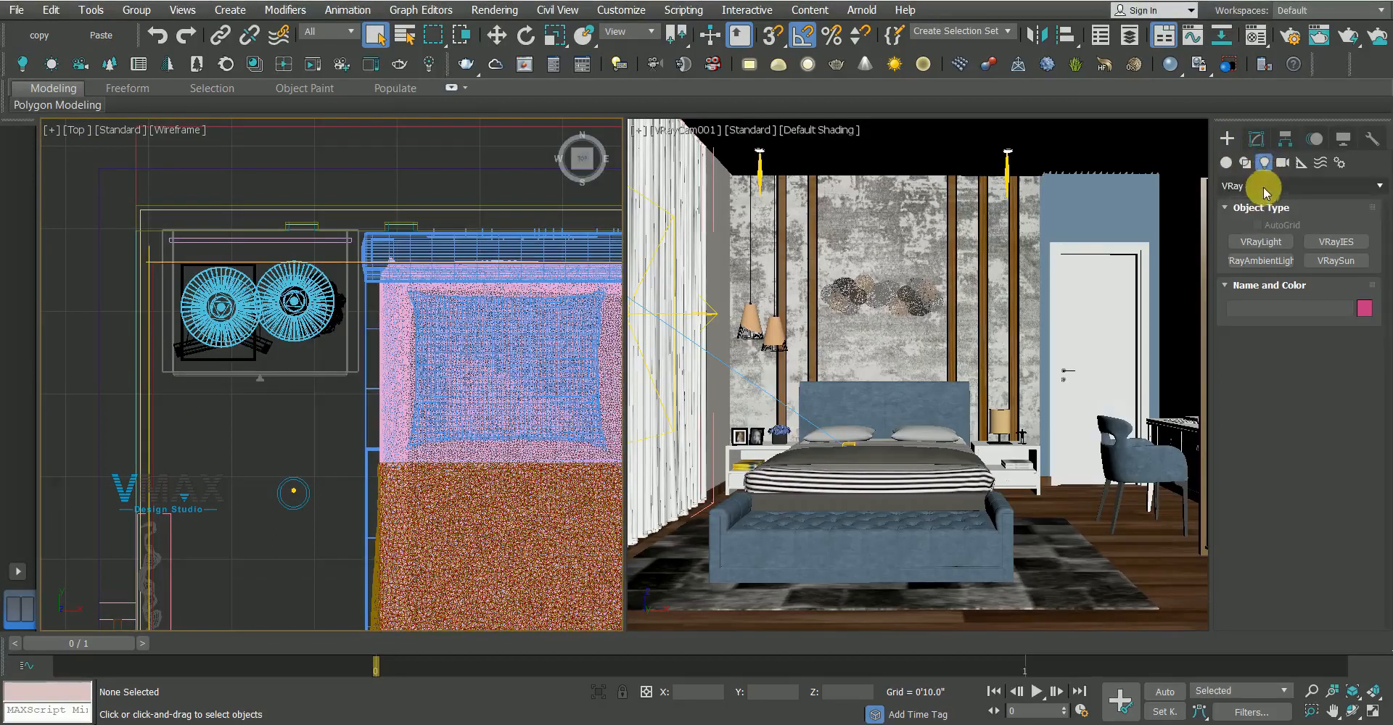
{"action": "left_click", "coordinate": [1262, 242]}
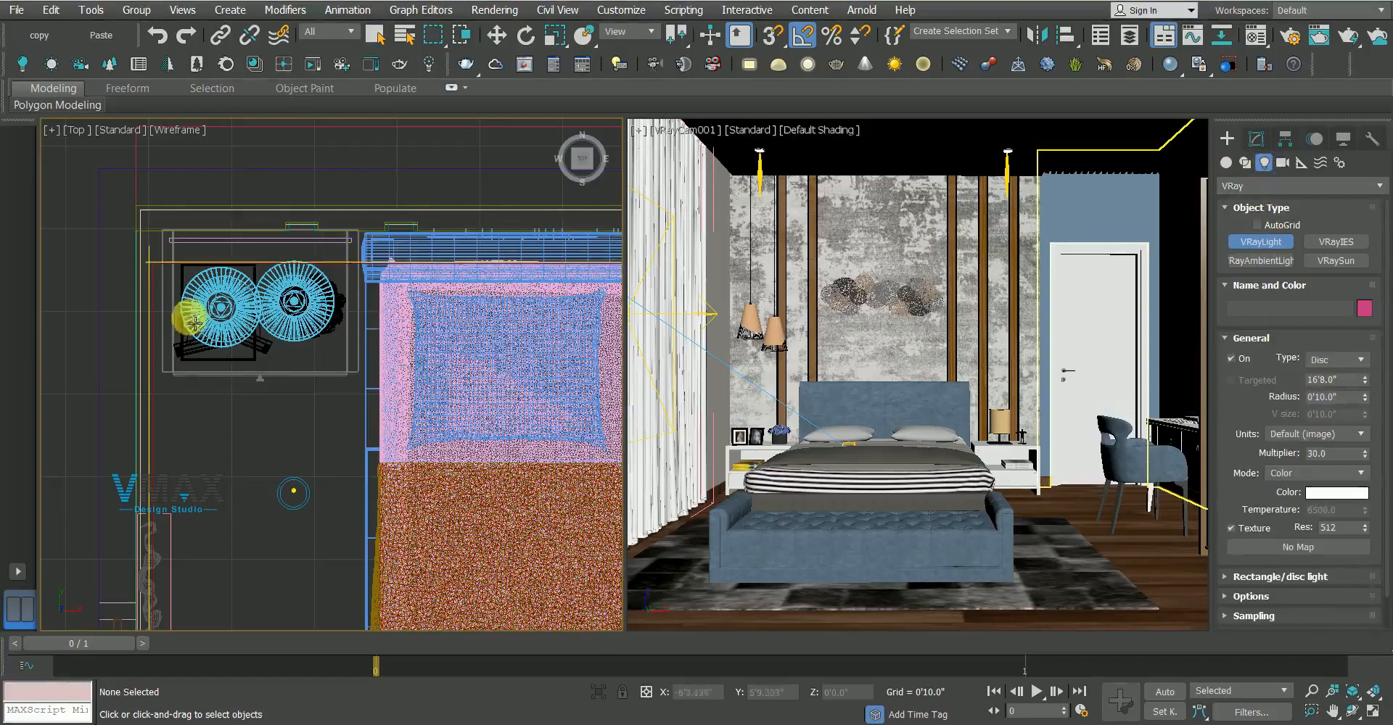
{"action": "scroll", "coordinate": [190, 310], "scroll_direction": "up", "scroll_amount": 5}
{"action": "left_click_drag", "start_coordinate": [319, 311], "coordinate": [397, 384]}
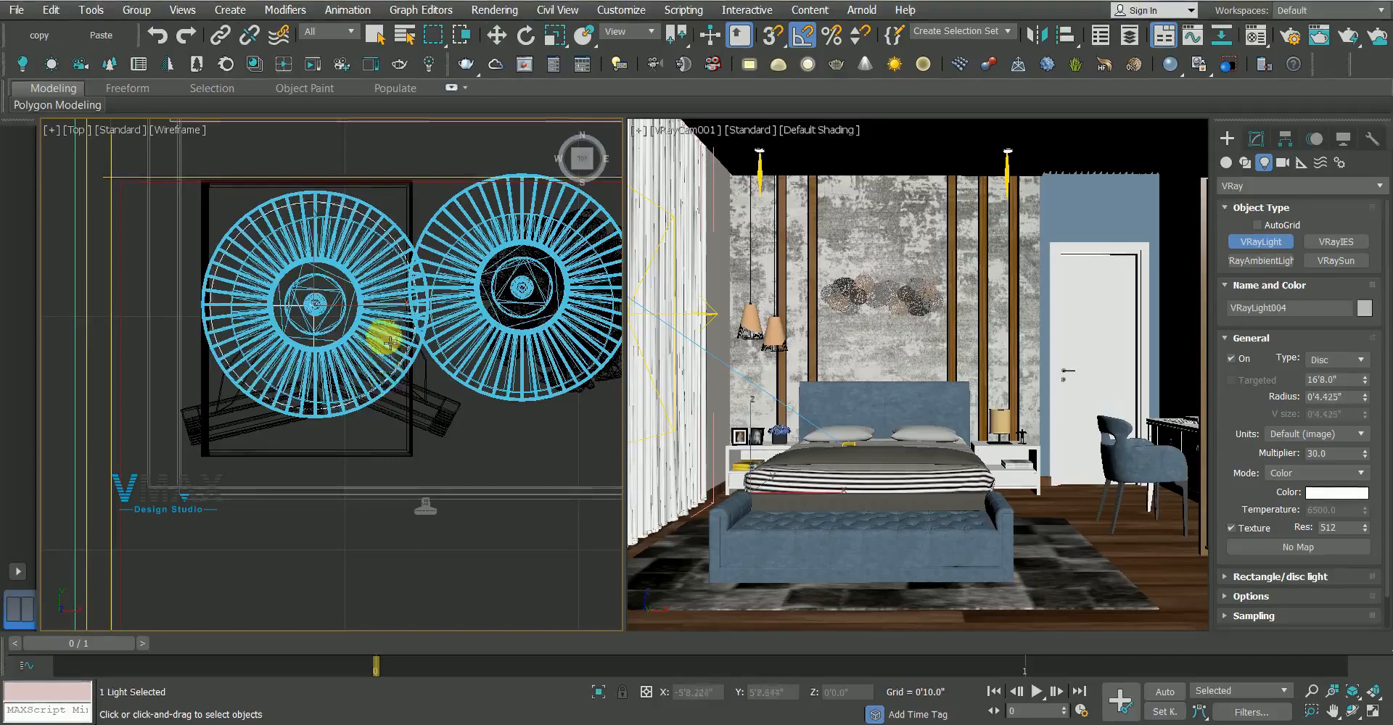
Centre the disc light on the window-side pendant lamp's axis in the top view
{"action": "key", "text": "w"}
{"action": "left_click_drag", "start_coordinate": [377, 313], "coordinate": [377, 313]}
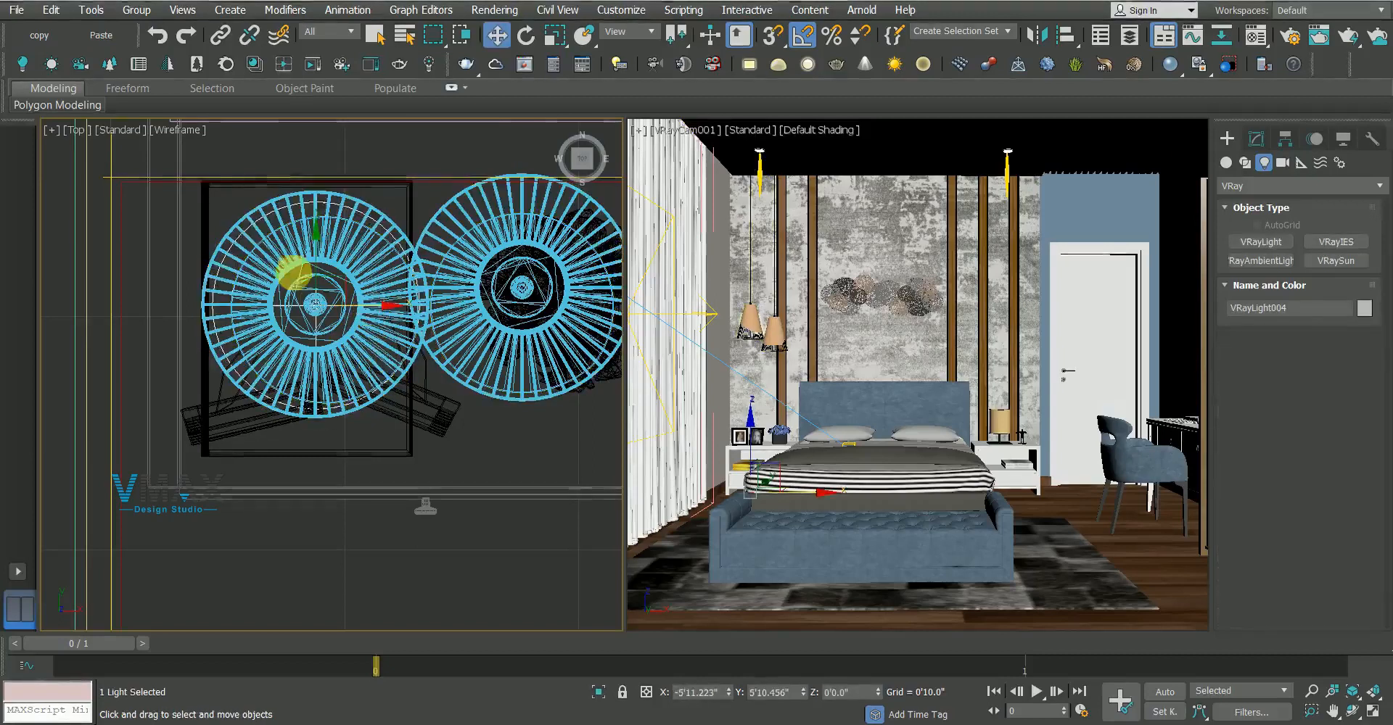
{"action": "left_click_drag", "start_coordinate": [321, 269], "coordinate": [356, 311]}
Raise the disc light in the front view to a height of about 5'2.711", inside the pendant shade
{"action": "key", "text": "f"}
{"action": "scroll", "coordinate": [354, 314], "scroll_direction": "down", "scroll_amount": 5}
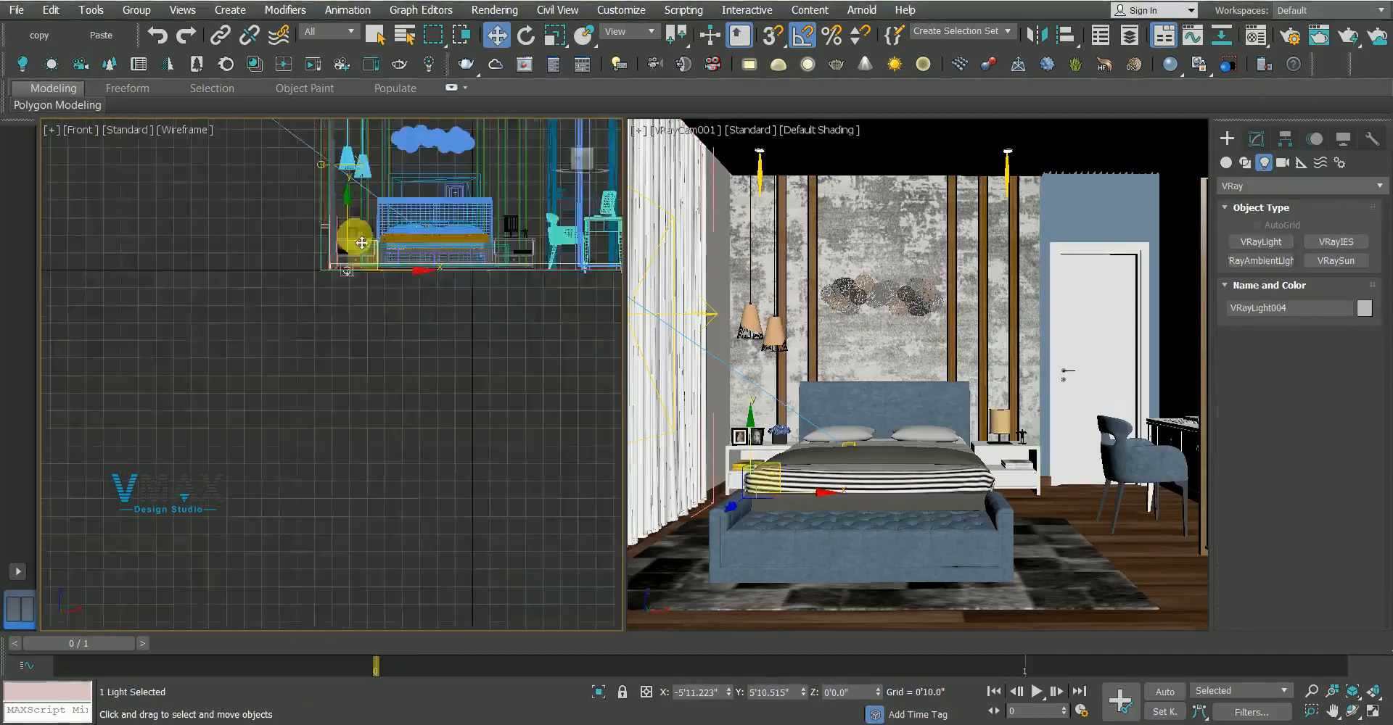
{"action": "scroll", "coordinate": [358, 456], "scroll_direction": "up", "scroll_amount": 6}
{"action": "left_click_drag", "start_coordinate": [357, 455], "coordinate": [354, 154]}
{"action": "scroll", "coordinate": [355, 153], "scroll_direction": "up", "scroll_amount": 4}
{"action": "mouse_move", "coordinate": [361, 307]}
{"action": "left_mouse_down"}
{"action": "mouse_move", "coordinate": [361, 260]}
{"action": "mouse_move", "coordinate": [364, 296]}
{"action": "left_mouse_up"}
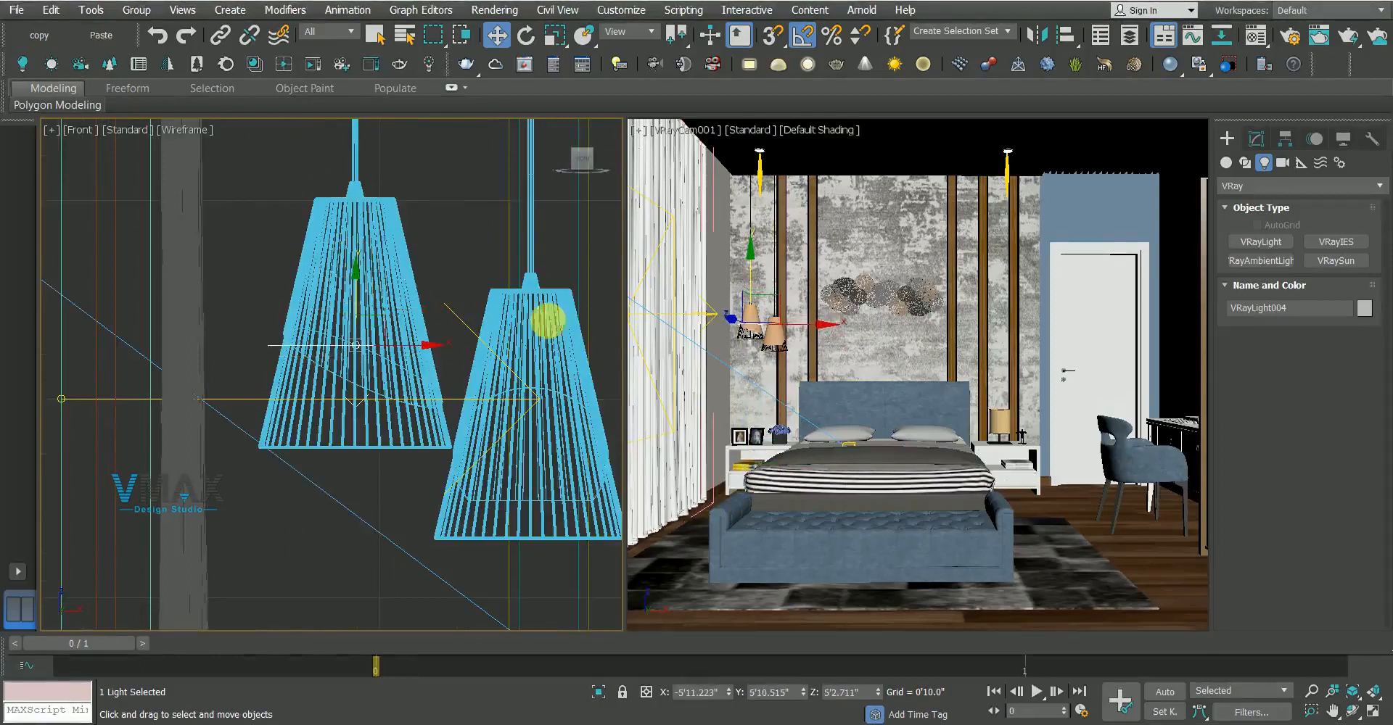
Reduce the disc light's radius to about 0'3.54" and set its colour mode to Temperature at 3500
{"action": "left_click", "coordinate": [1255, 138]}
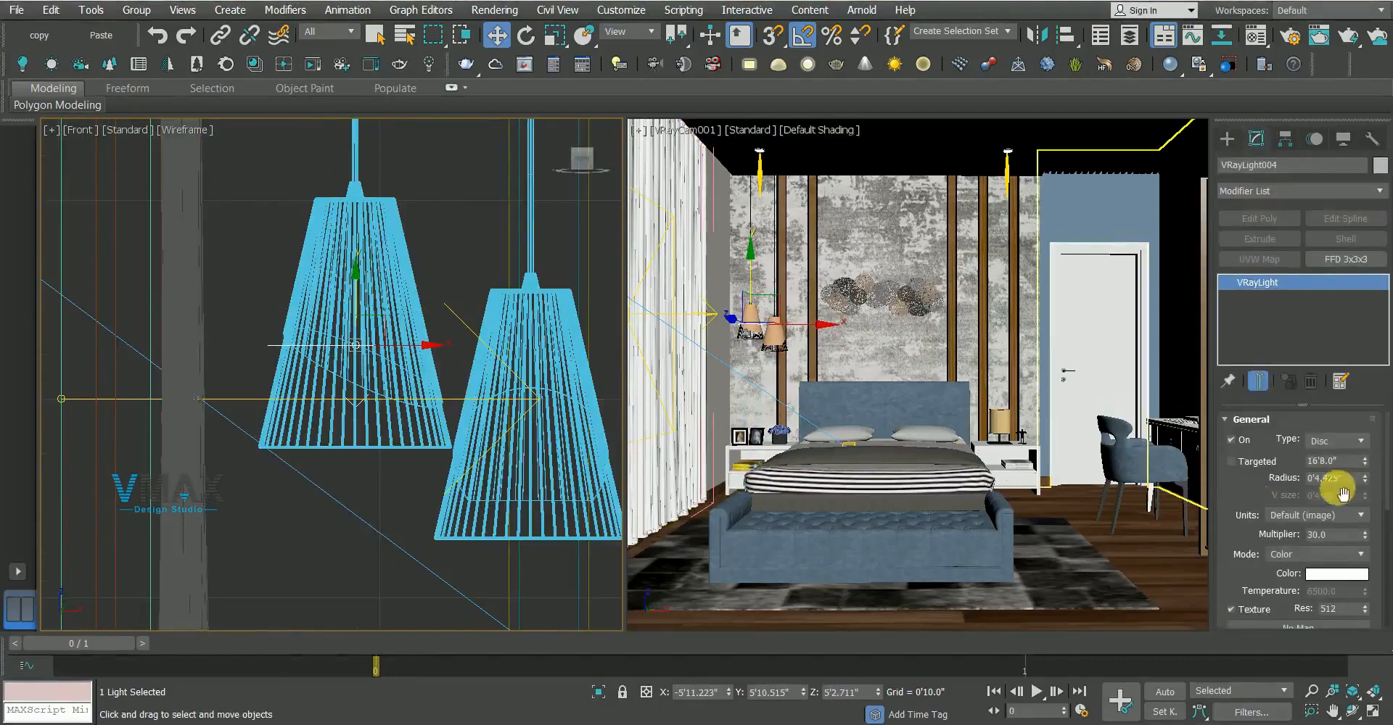
{"action": "left_click_drag", "start_coordinate": [1364, 480], "coordinate": [1371, 499]}
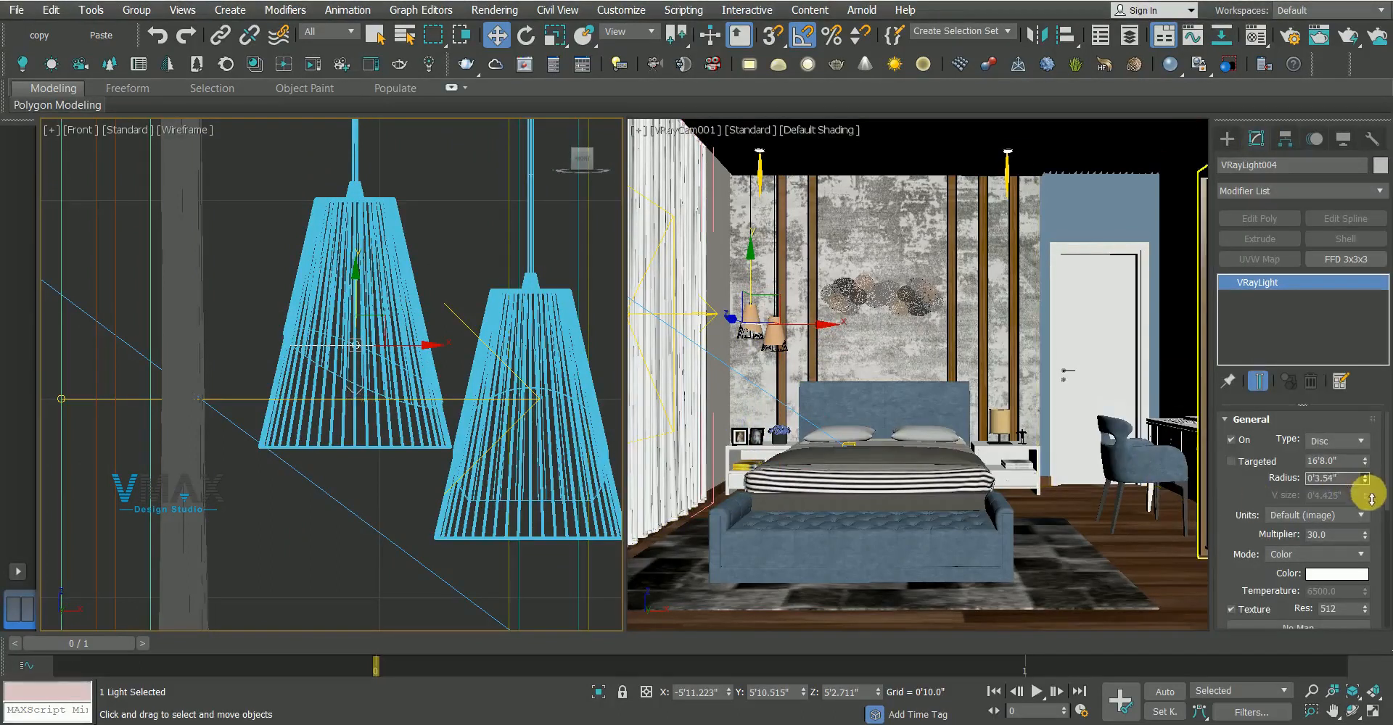
{"action": "left_click", "coordinate": [1319, 554]}
{"action": "left_click", "coordinate": [1288, 574]}
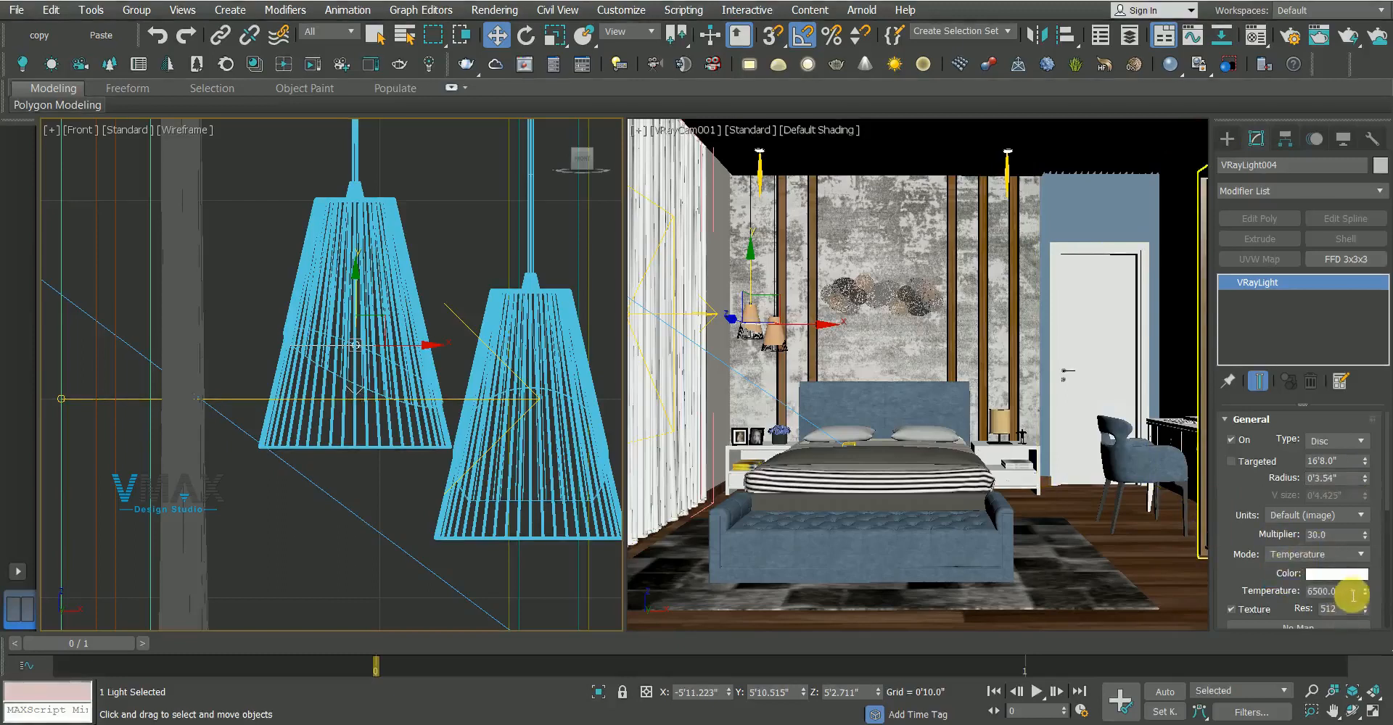
{"action": "double_click", "coordinate": [1353, 596]}
{"action": "type", "text": "35"}
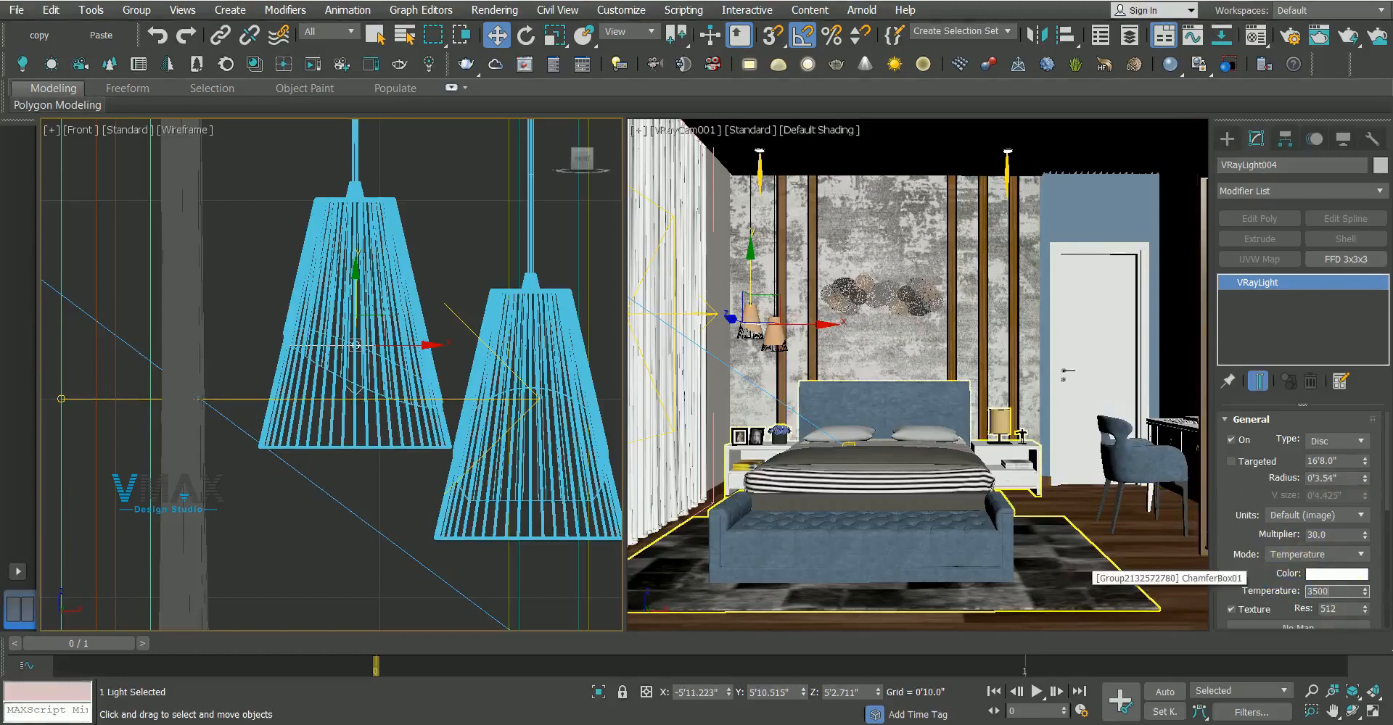
{"action": "key", "text": "Return"}
Make the pendant's disc light invisible and set its multiplier to 7
{"action": "scroll", "coordinate": [1235, 545], "scroll_direction": "down", "scroll_amount": 5}
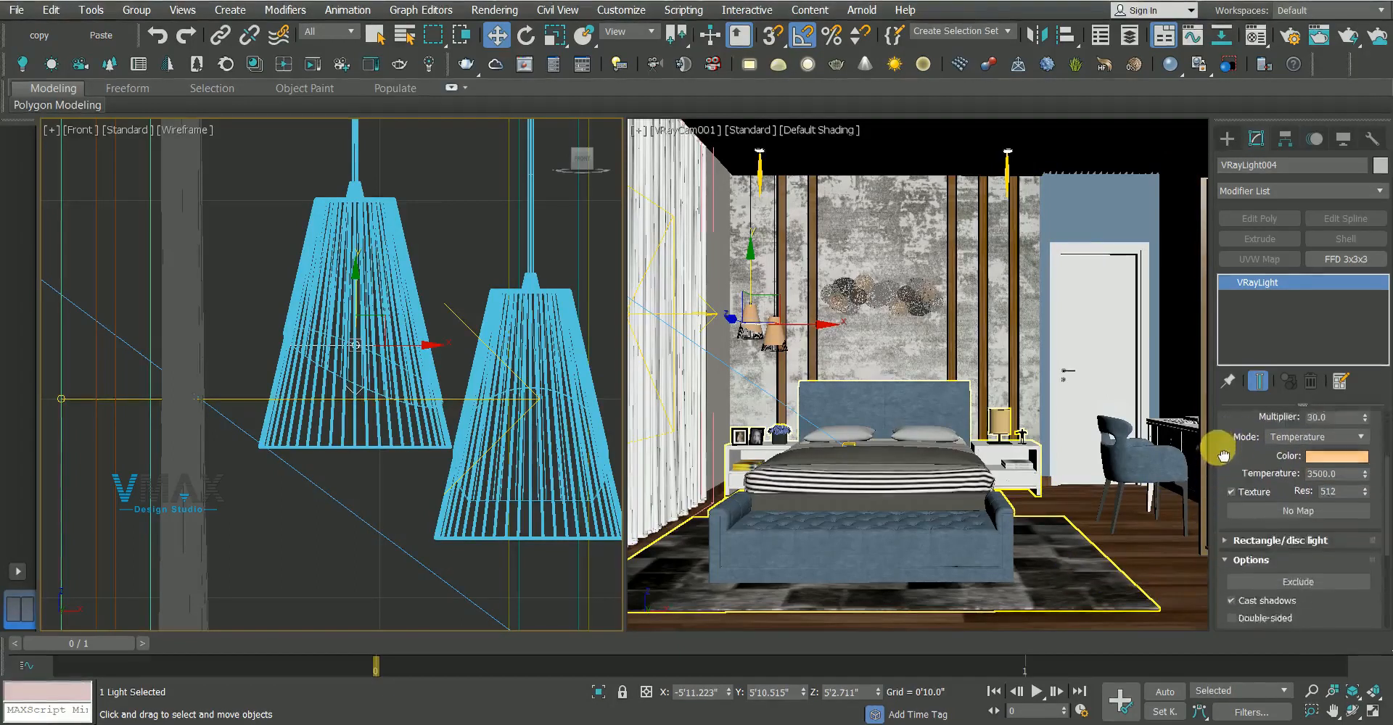
{"action": "left_click_drag", "start_coordinate": [1223, 455], "coordinate": [1223, 421]}
{"action": "left_click", "coordinate": [1231, 601]}
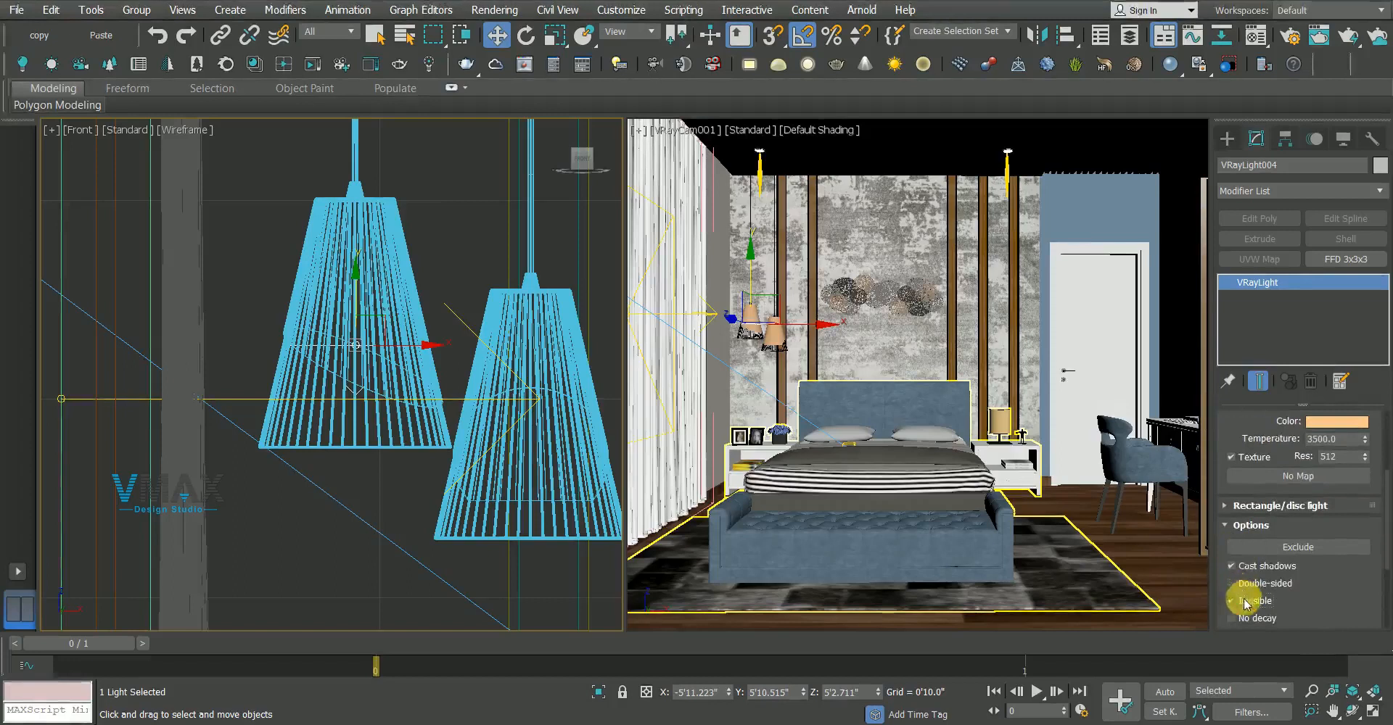
{"action": "left_click_drag", "start_coordinate": [1233, 430], "coordinate": [1243, 595]}
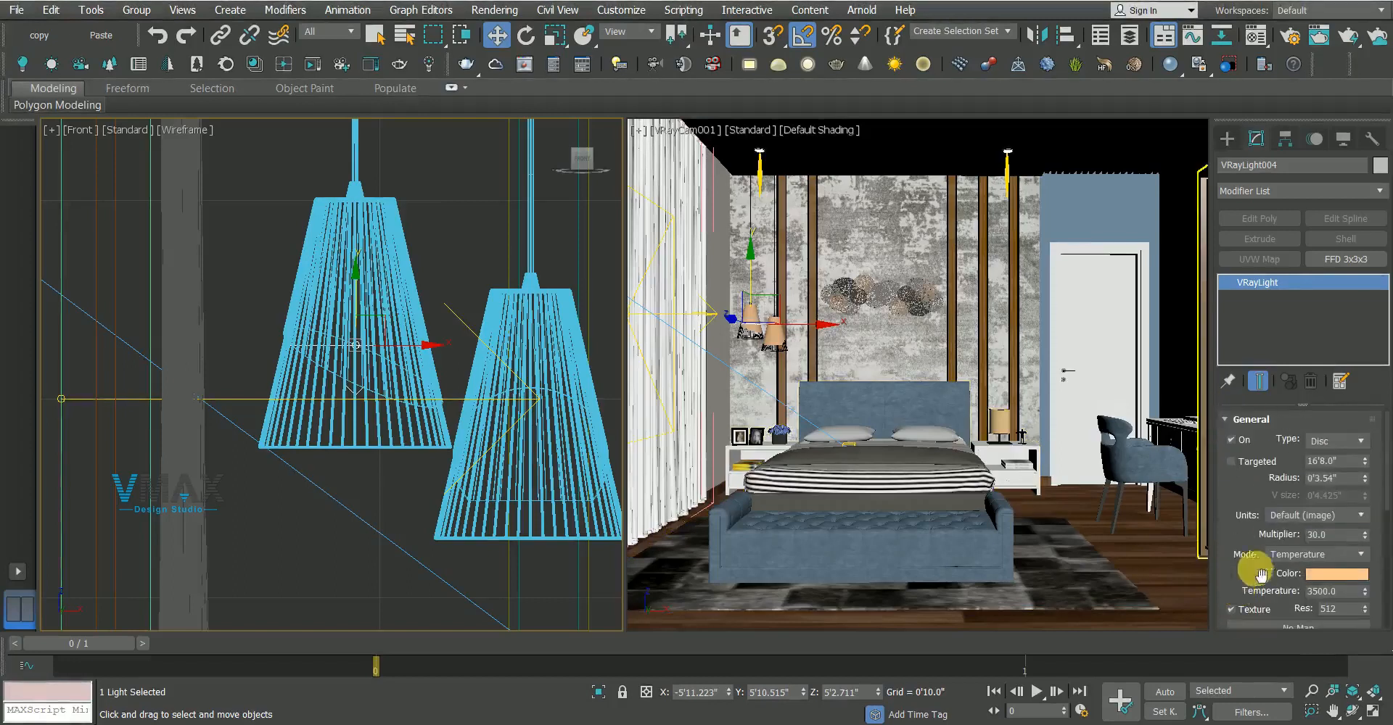
{"action": "double_click", "coordinate": [1339, 538]}
{"action": "type", "text": "7"}
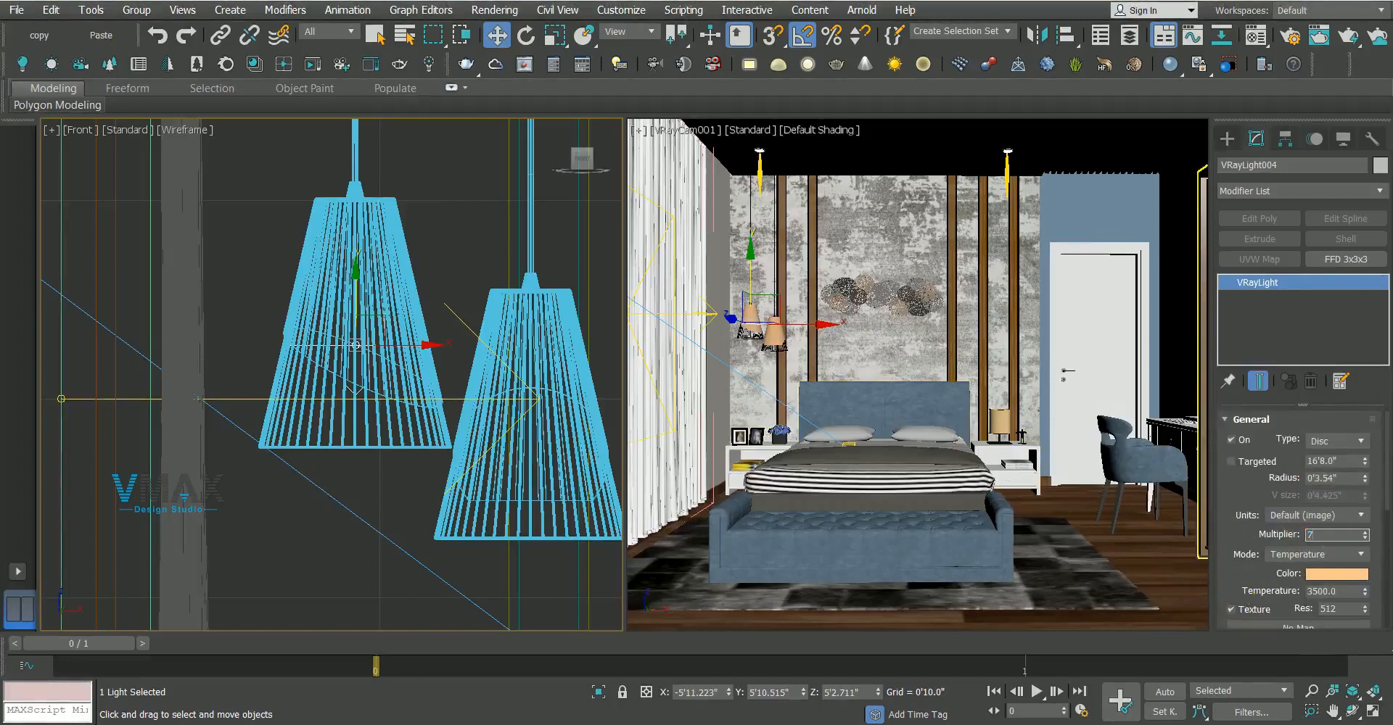
Clone the disc light as an instance and centre it on the second pendant lamp in the top view
{"action": "type", "text": "t"}
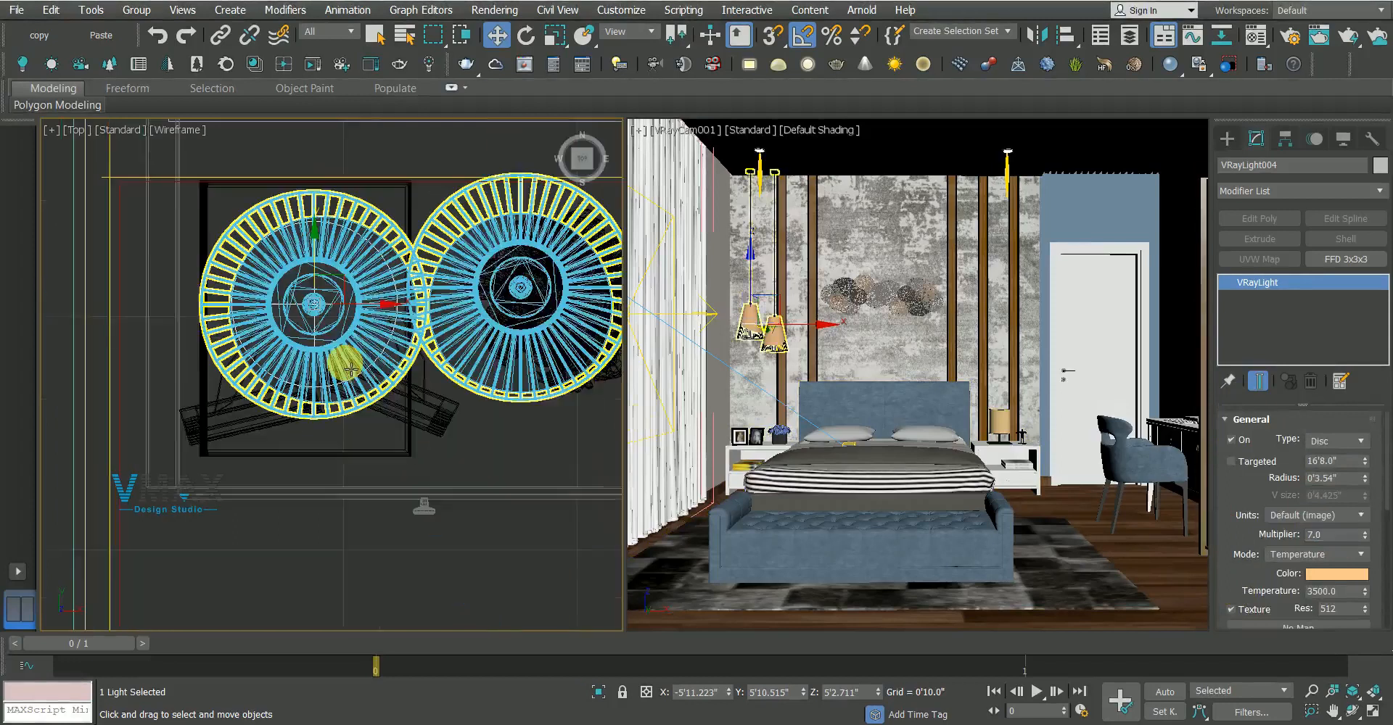
{"action": "left_click_drag", "start_coordinate": [381, 327], "coordinate": [549, 305], "text": "shift"}
{"action": "left_click", "coordinate": [699, 436]}
{"action": "scroll", "coordinate": [500, 283], "scroll_direction": "up", "scroll_amount": 2}
{"action": "middle_click_drag", "start_coordinate": [488, 314], "coordinate": [408, 376]}
{"action": "left_click_drag", "start_coordinate": [434, 347], "coordinate": [385, 320]}
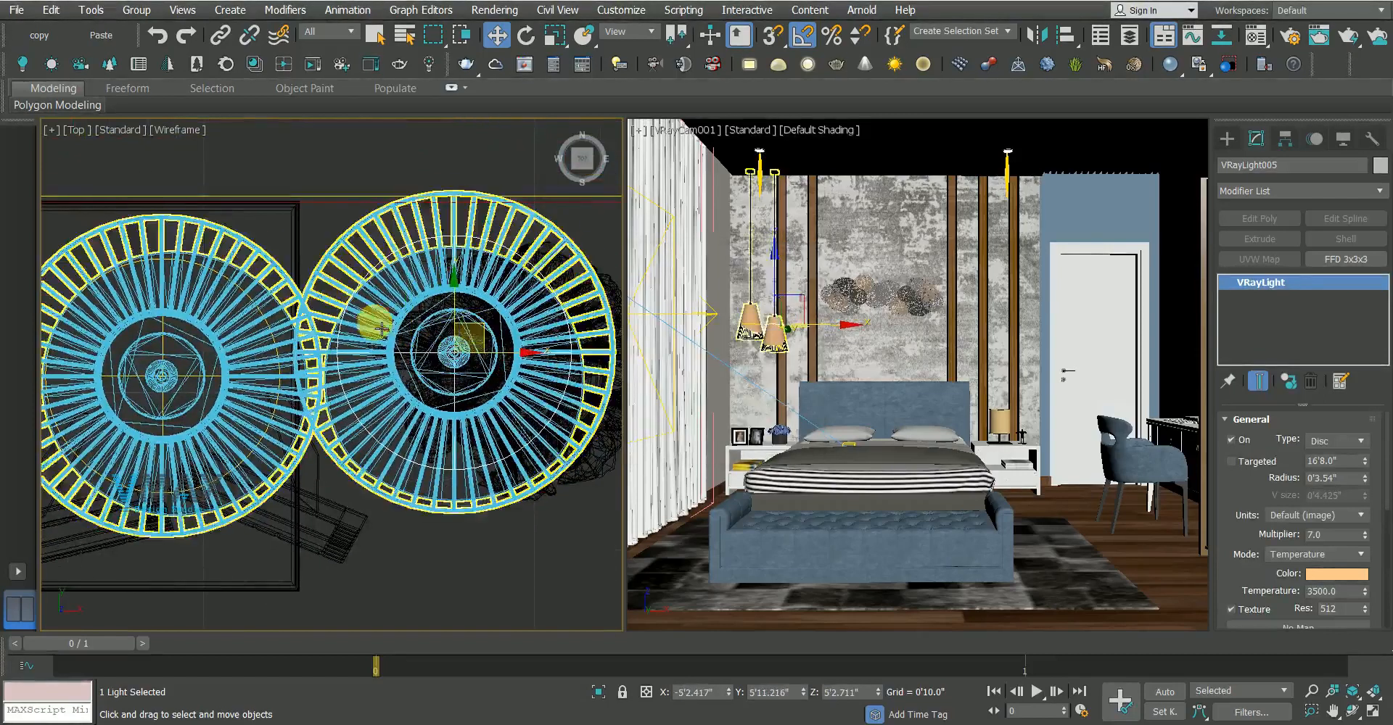
Lower the cloned disc light by about 0'3.65" in the front view so it sits inside the second pendant's shade
{"action": "key", "text": "f"}
{"action": "scroll", "coordinate": [344, 246], "scroll_direction": "down", "scroll_amount": 2}
{"action": "left_click_drag", "start_coordinate": [351, 278], "coordinate": [359, 421]}
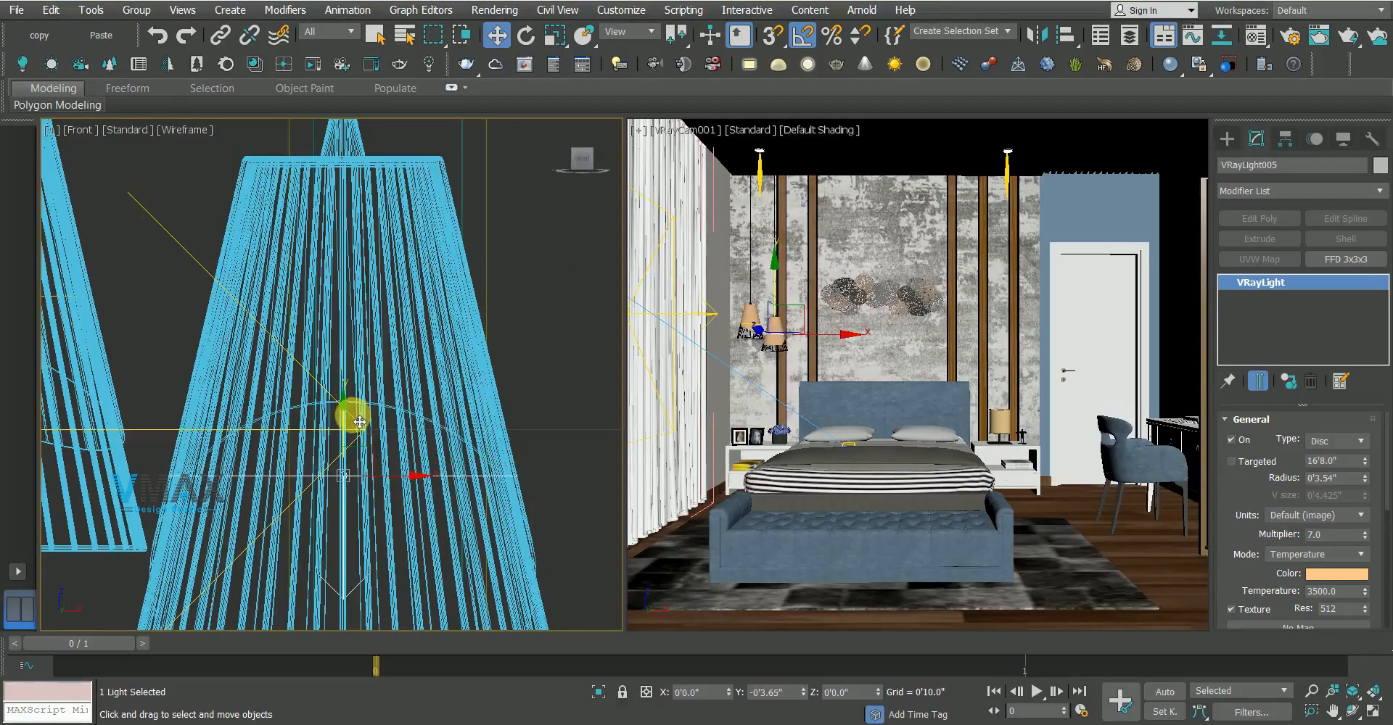
{"action": "scroll", "coordinate": [250, 289], "scroll_direction": "down", "scroll_amount": 6}
{"action": "key", "text": "q"}
Create a V-Ray sphere light with a radius of about 0'3" and centre it on the right bedside table lamp in the top view
{"action": "key", "text": "t"}
{"action": "scroll", "coordinate": [297, 301], "scroll_direction": "down", "scroll_amount": 4}
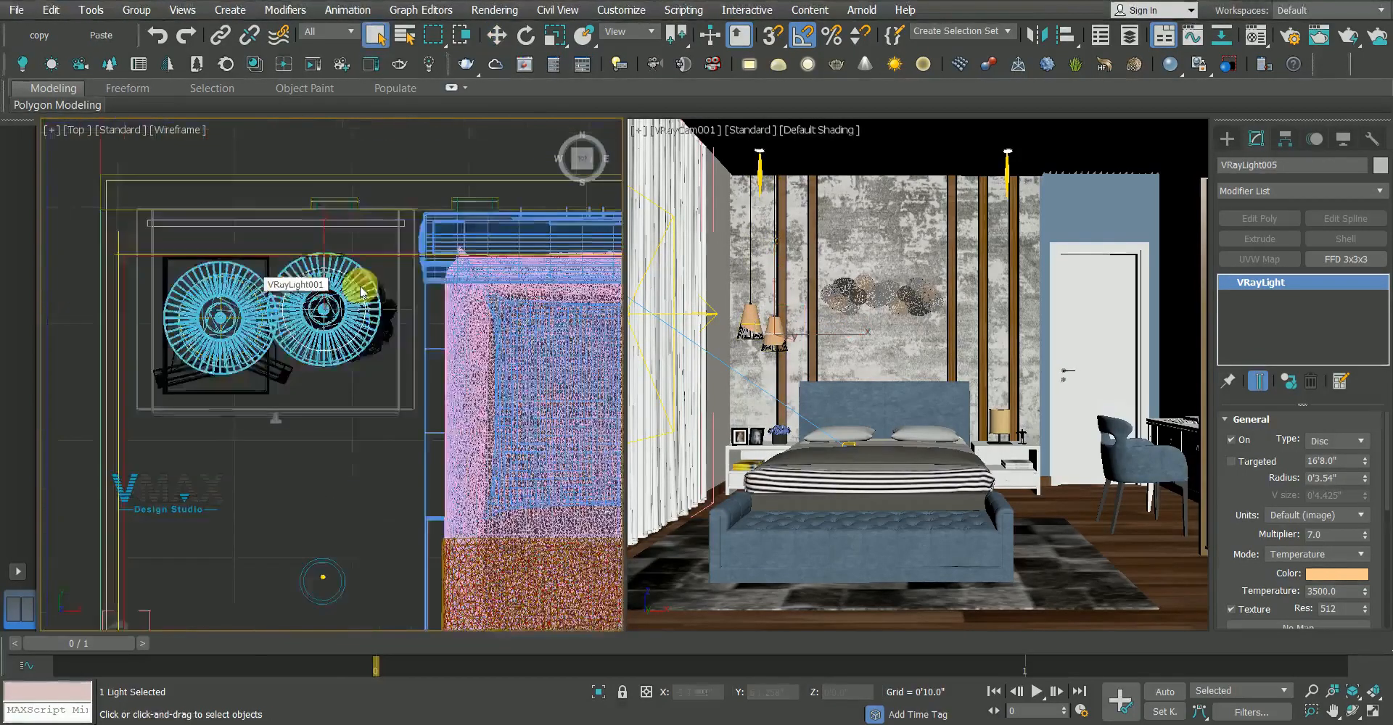
{"action": "middle_click_drag", "start_coordinate": [450, 293], "coordinate": [74, 302]}
{"action": "scroll", "coordinate": [155, 301], "scroll_direction": "down", "scroll_amount": 3}
{"action": "middle_click_drag", "start_coordinate": [486, 324], "coordinate": [165, 320]}
{"action": "scroll", "coordinate": [166, 320], "scroll_direction": "up", "scroll_amount": 5}
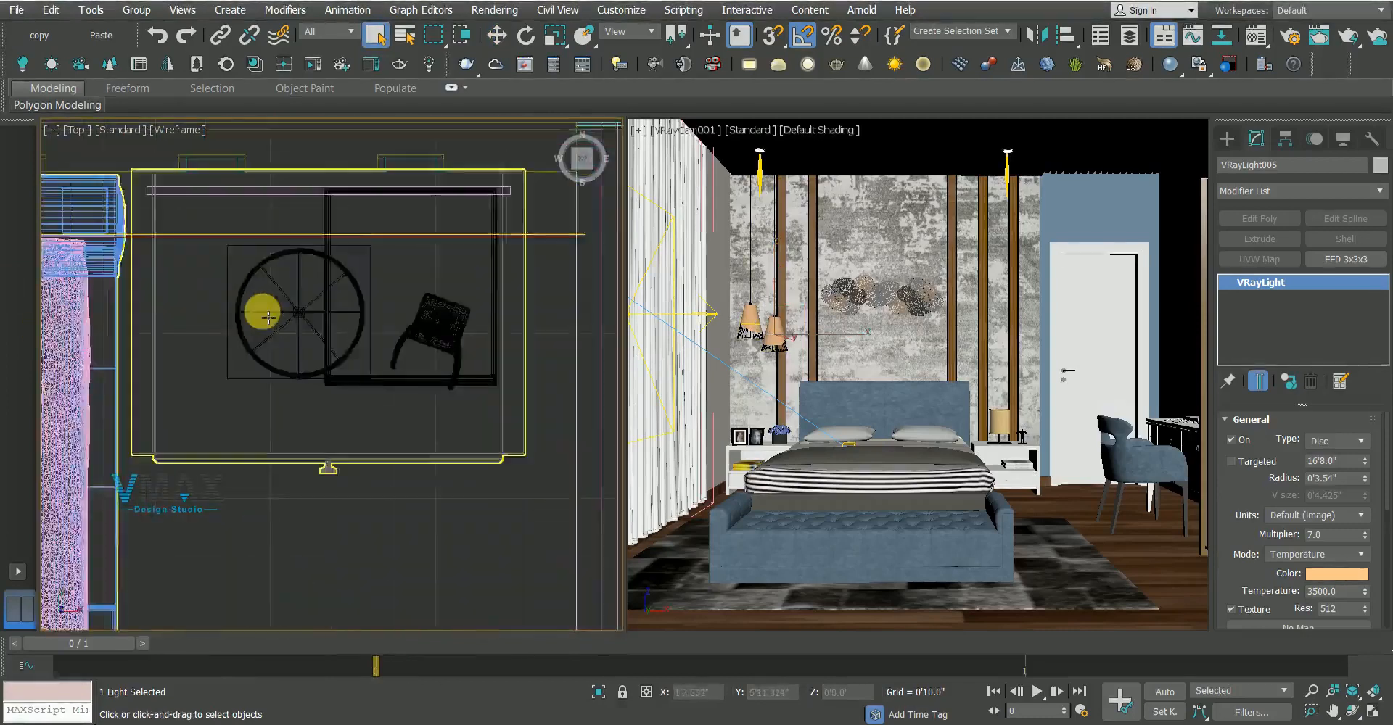
{"action": "left_click", "coordinate": [1227, 138]}
{"action": "left_click", "coordinate": [1277, 243]}
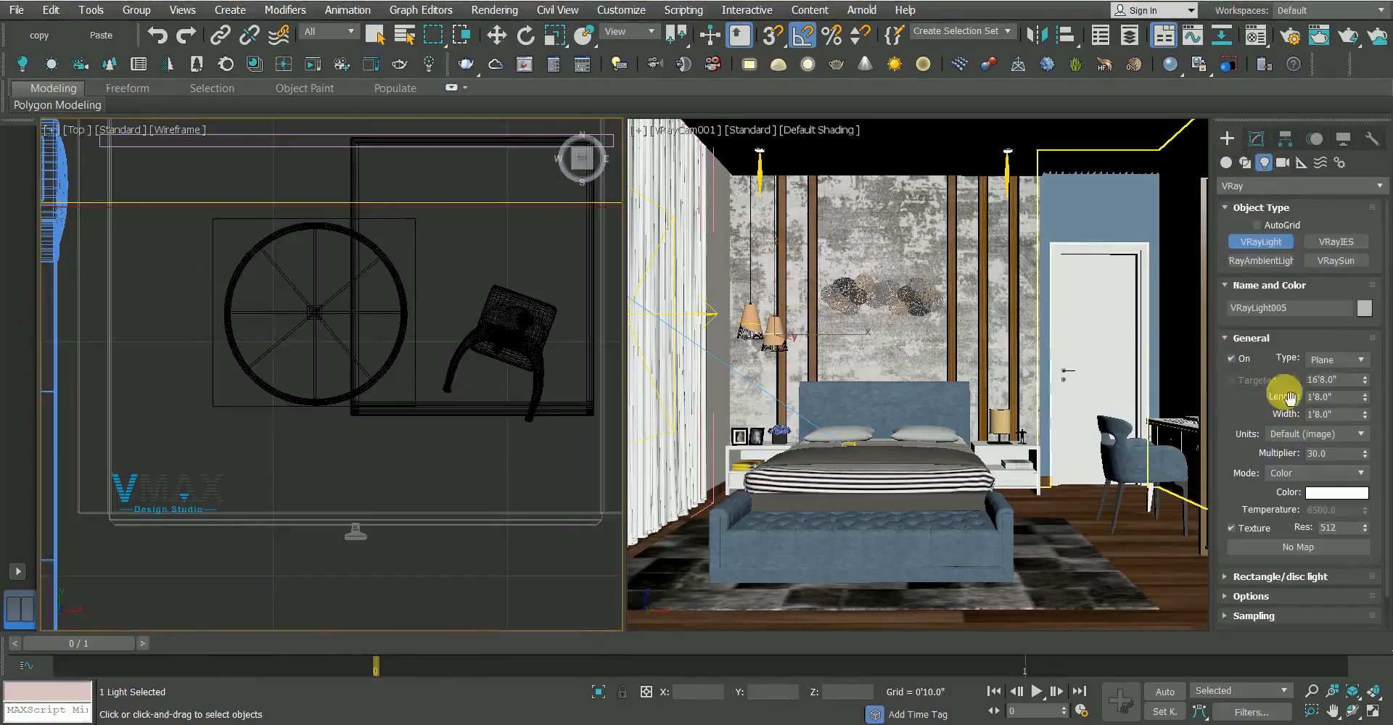
{"action": "left_click", "coordinate": [1321, 398]}
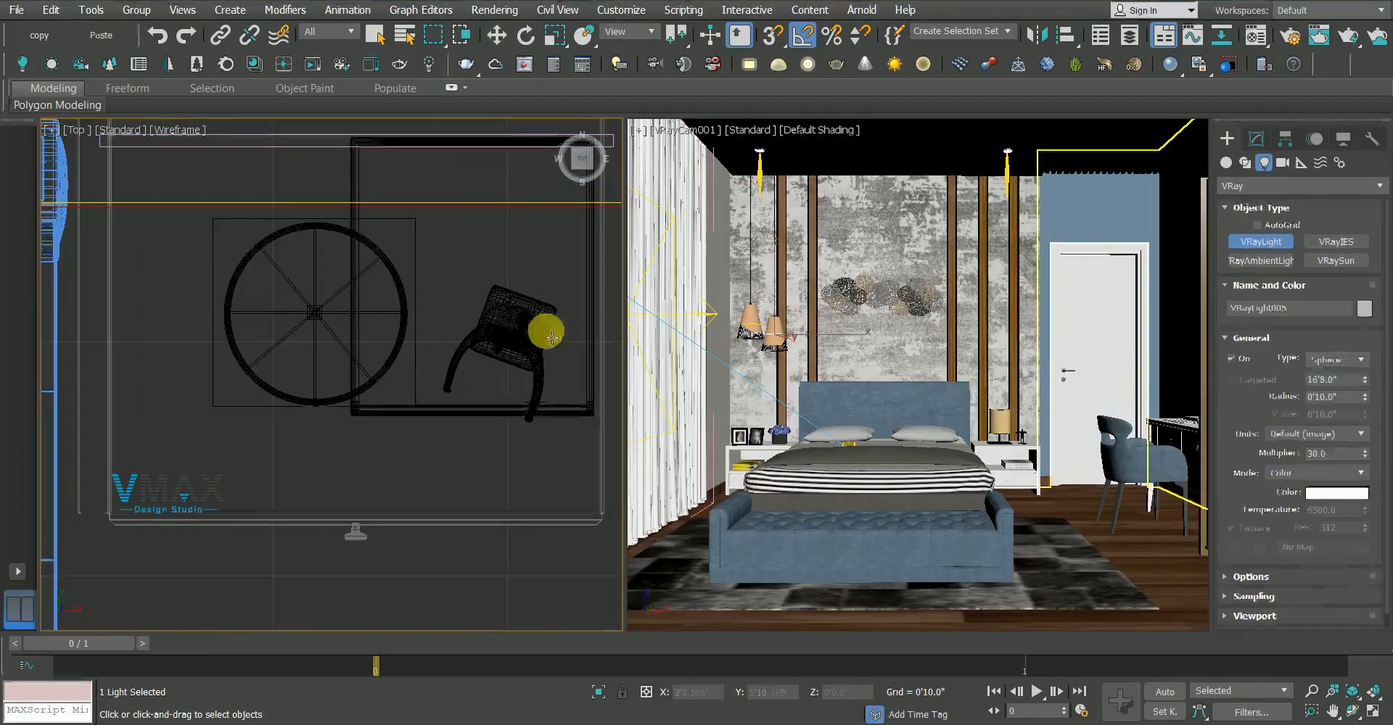
{"action": "left_click_drag", "start_coordinate": [314, 312], "coordinate": [370, 367]}
{"action": "key", "text": "w"}
{"action": "left_click_drag", "start_coordinate": [365, 318], "coordinate": [370, 319]}
Set the sphere light's multiplier to 7 and switch its colour mode to Temperature with a warm value
{"action": "left_click", "coordinate": [1255, 138]}
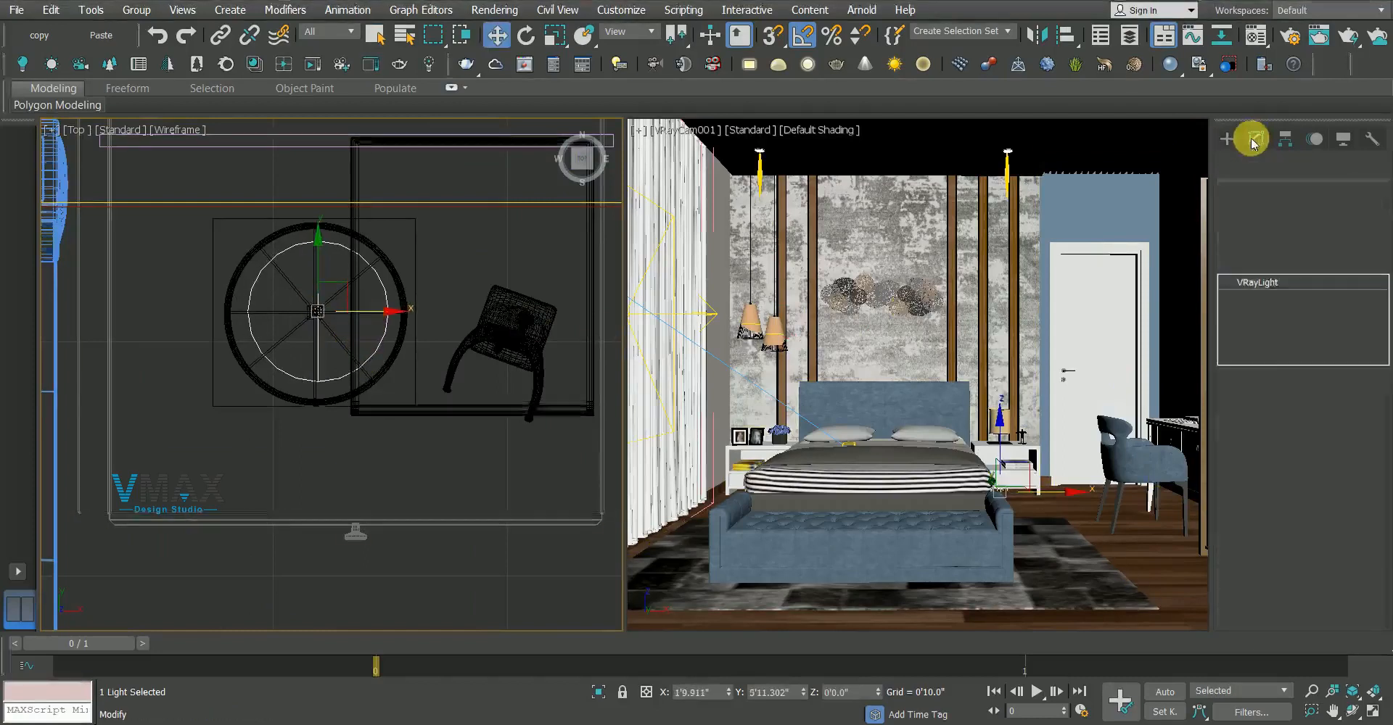
{"action": "double_click", "coordinate": [1324, 535]}
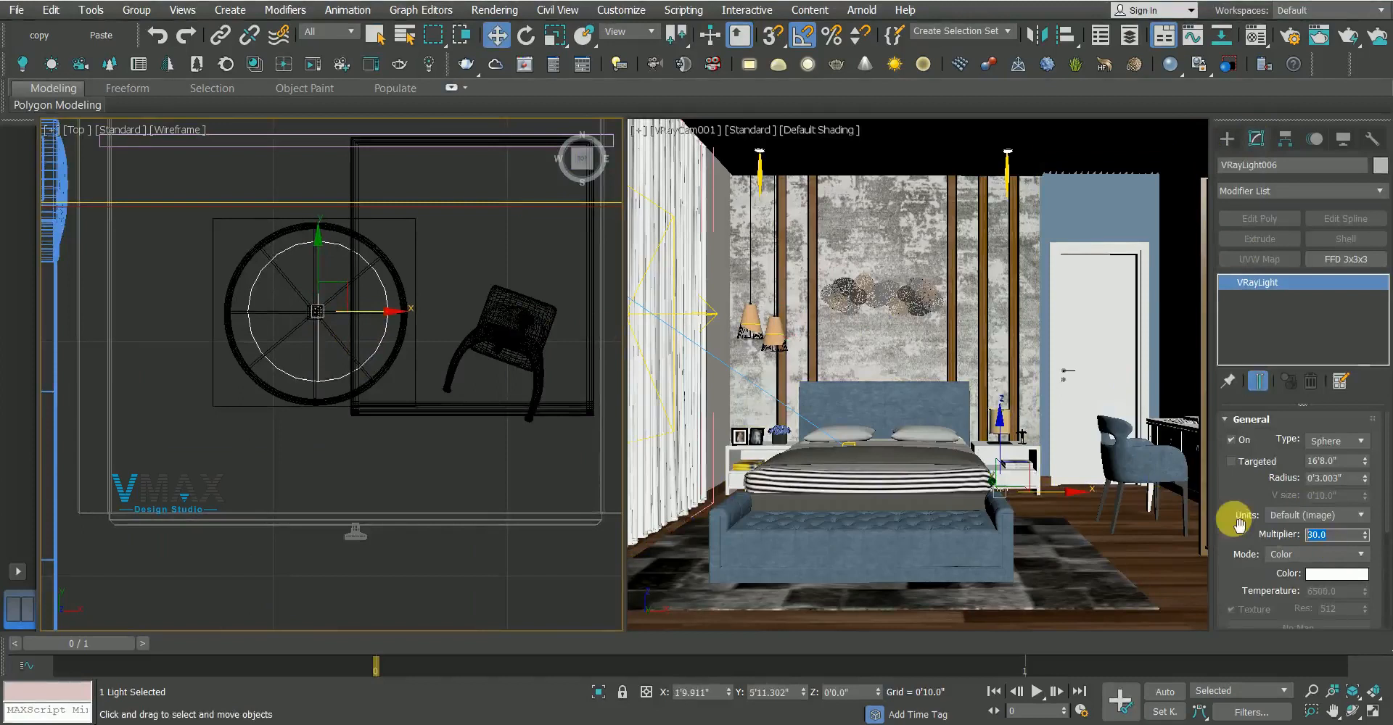
{"action": "left_click", "coordinate": [1309, 556]}
{"action": "left_click", "coordinate": [1341, 584]}
{"action": "double_click", "coordinate": [1335, 591]}
{"action": "type", "text": "3"}
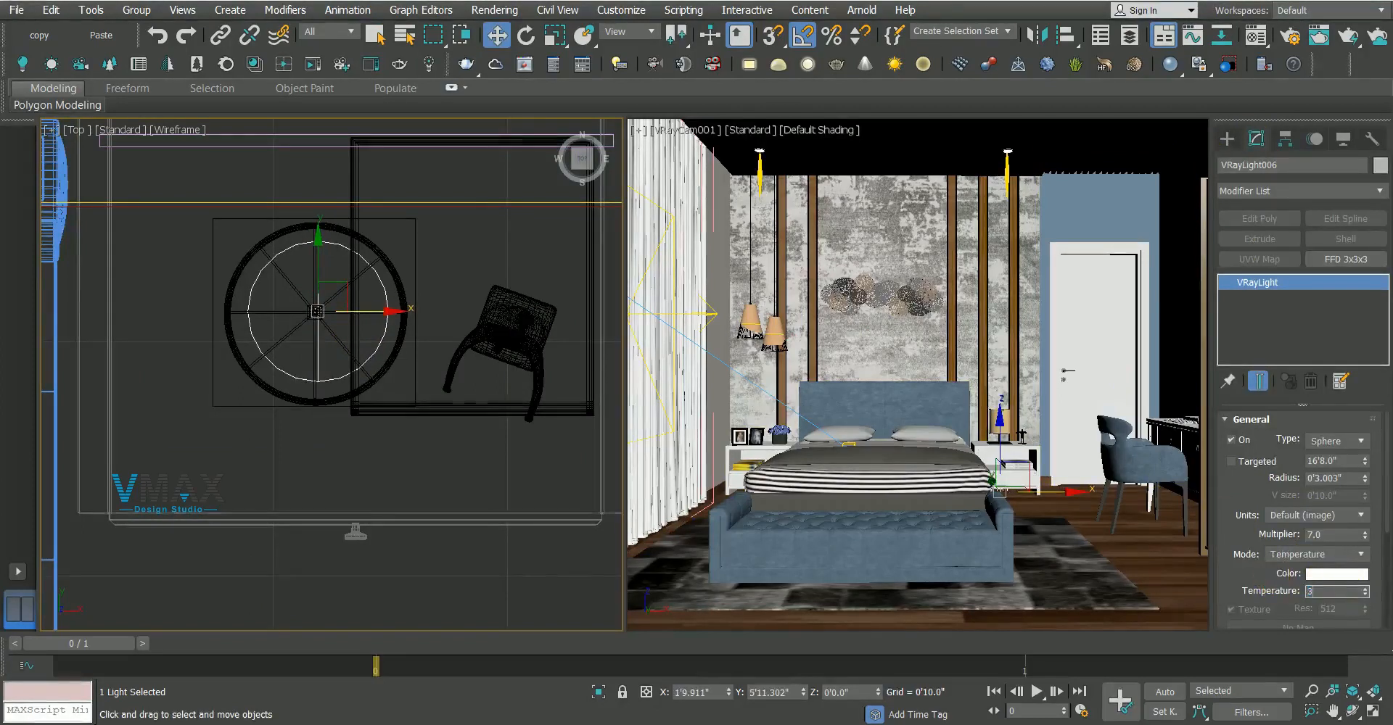
Make the bedside lamp's sphere light invisible in its options
{"action": "left_click_drag", "start_coordinate": [1250, 573], "coordinate": [1240, 377]}
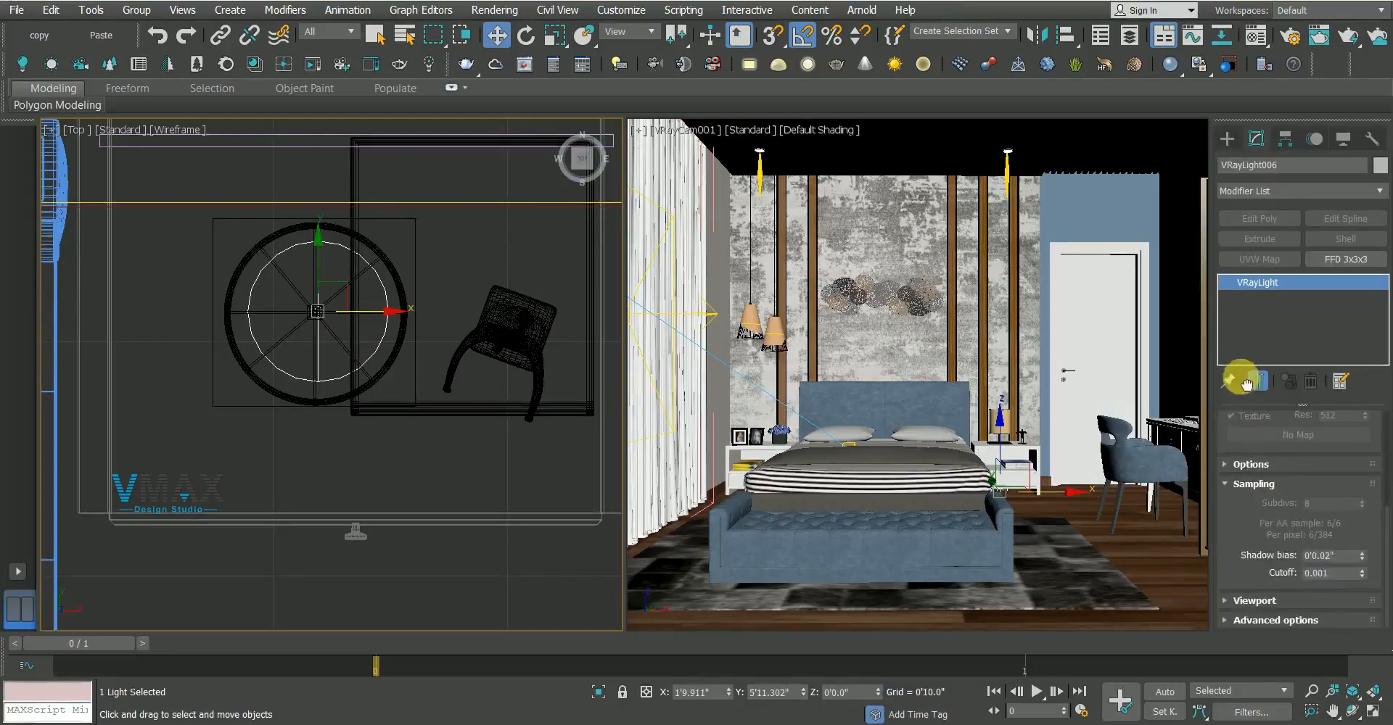
{"action": "left_click", "coordinate": [1259, 465]}
{"action": "left_click", "coordinate": [1251, 502]}
Raise the sphere light in the front view until it sits inside the bedside lamp's shade
{"action": "middle_click_drag", "start_coordinate": [265, 472], "coordinate": [320, 416]}
{"action": "key", "text": "f"}
{"action": "key", "text": "z"}
{"action": "scroll", "coordinate": [324, 411], "scroll_direction": "down", "scroll_amount": 5}
{"action": "scroll", "coordinate": [326, 411], "scroll_direction": "down", "scroll_amount": 3}
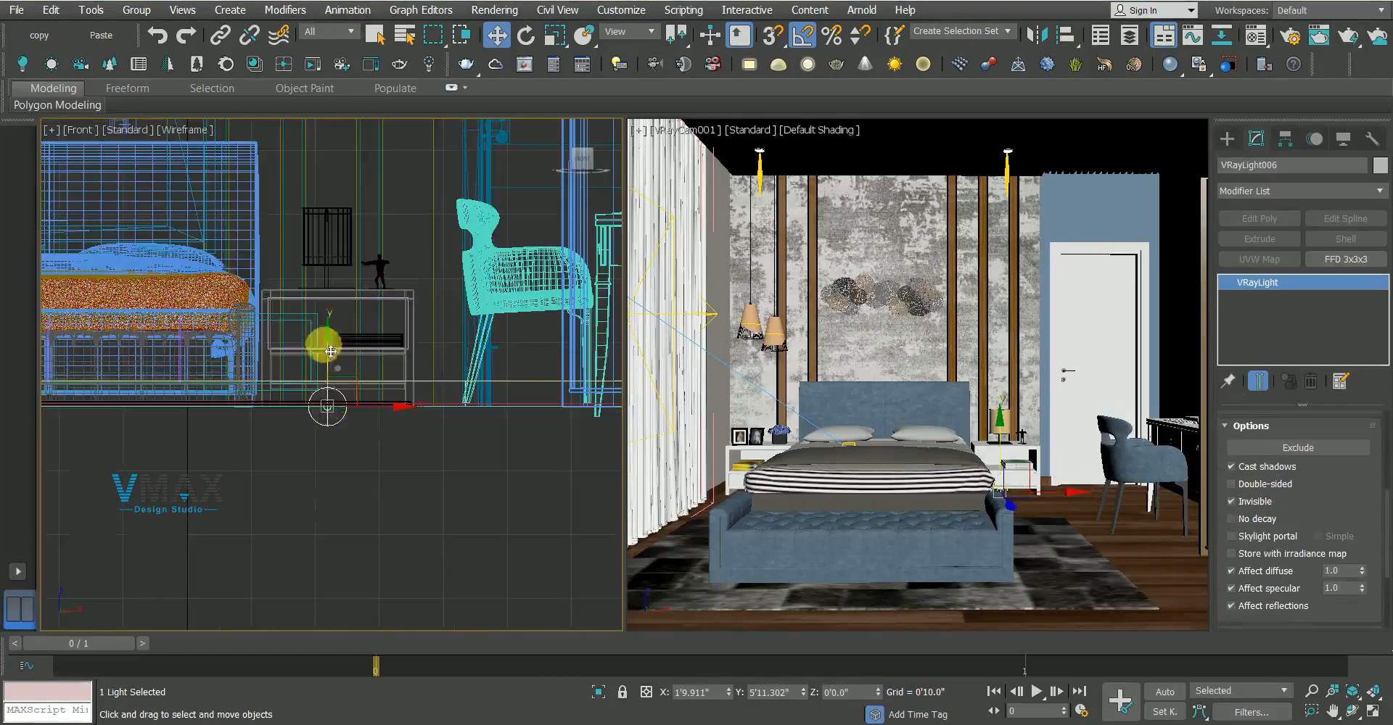
{"action": "middle_click_drag", "start_coordinate": [326, 363], "coordinate": [359, 429]}
{"action": "left_click_drag", "start_coordinate": [362, 407], "coordinate": [351, 258]}
{"action": "middle_click_drag", "start_coordinate": [320, 252], "coordinate": [491, 500]}
{"action": "key", "text": "q"}
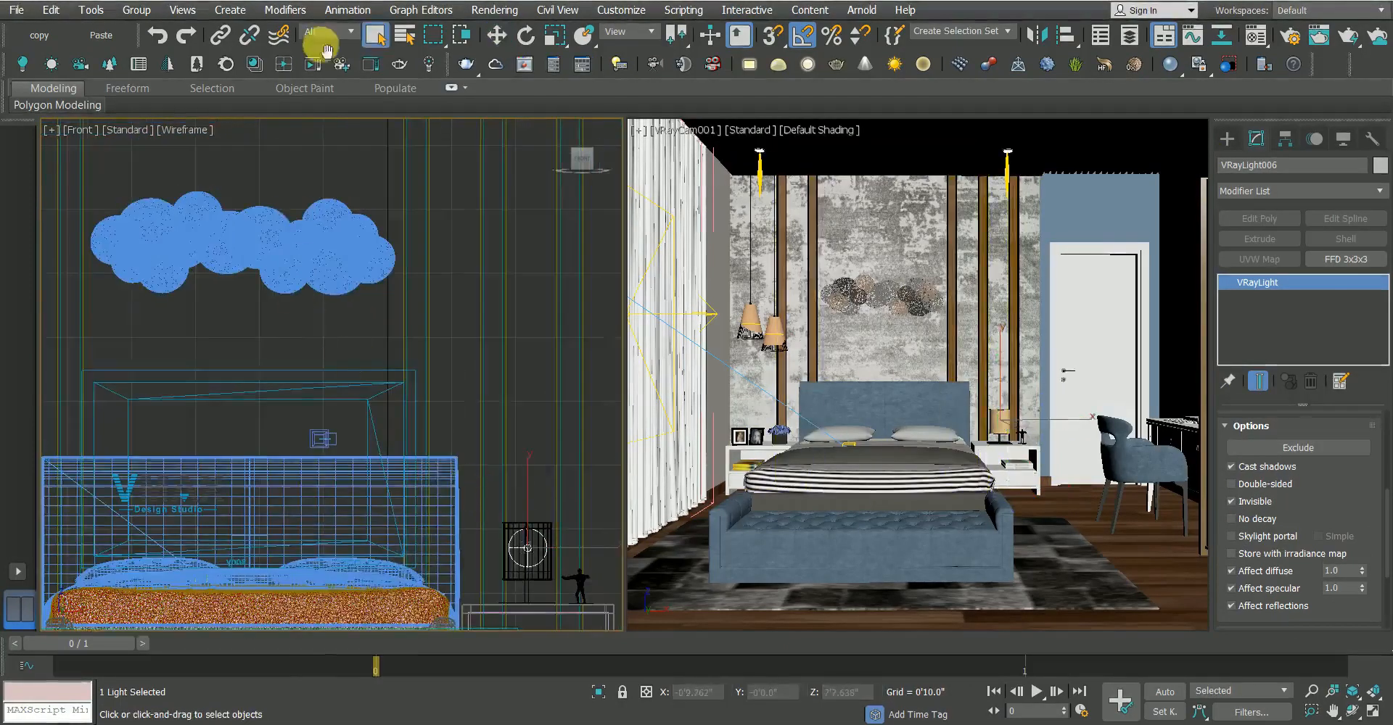
Restrict selection to Lights and select the ceiling cove plane light in the front view
{"action": "left_click", "coordinate": [327, 34]}
{"action": "left_click", "coordinate": [320, 79]}
{"action": "middle_click_drag", "start_coordinate": [250, 304], "coordinate": [447, 536]}
{"action": "left_click", "coordinate": [462, 182]}
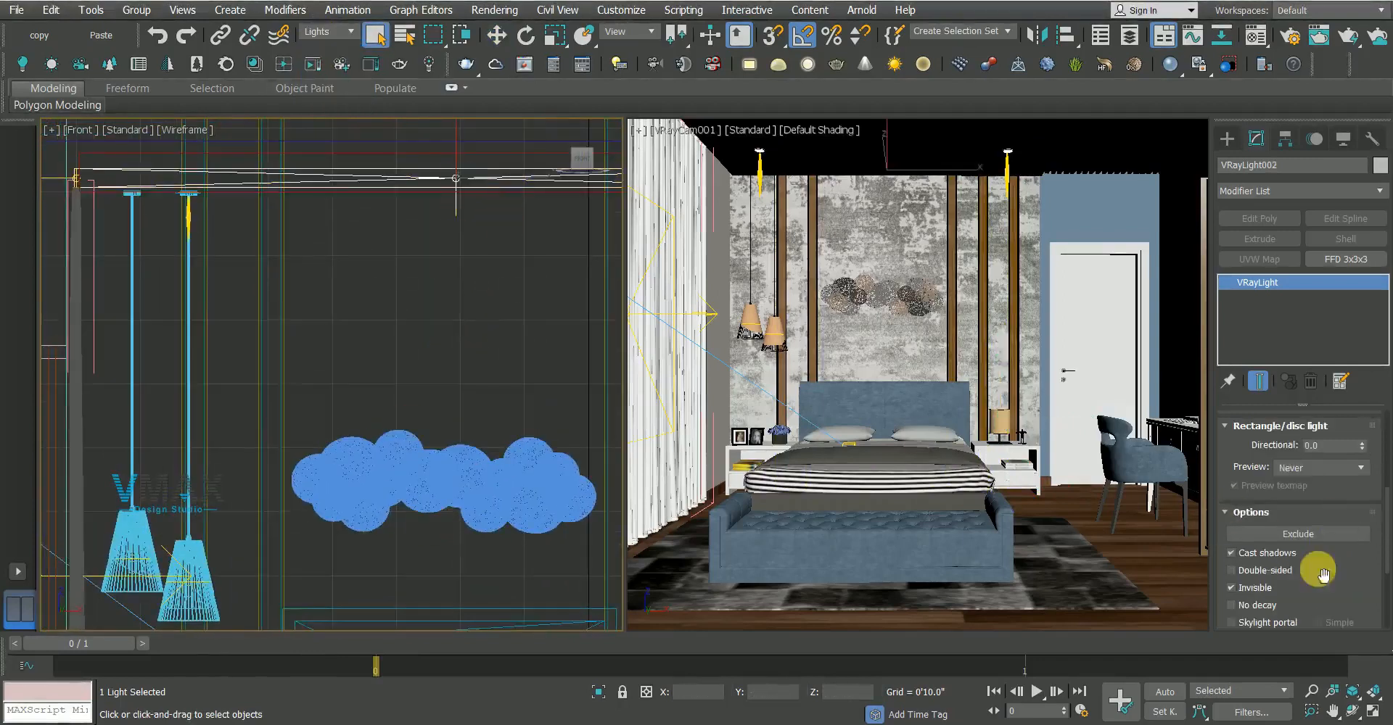
Set the multiplier of the two VRay lights along the ceiling edge to 4.0
{"action": "scroll", "coordinate": [1277, 573], "scroll_direction": "up", "scroll_amount": 5}
{"action": "left_click_drag", "start_coordinate": [1237, 426], "coordinate": [1248, 496]}
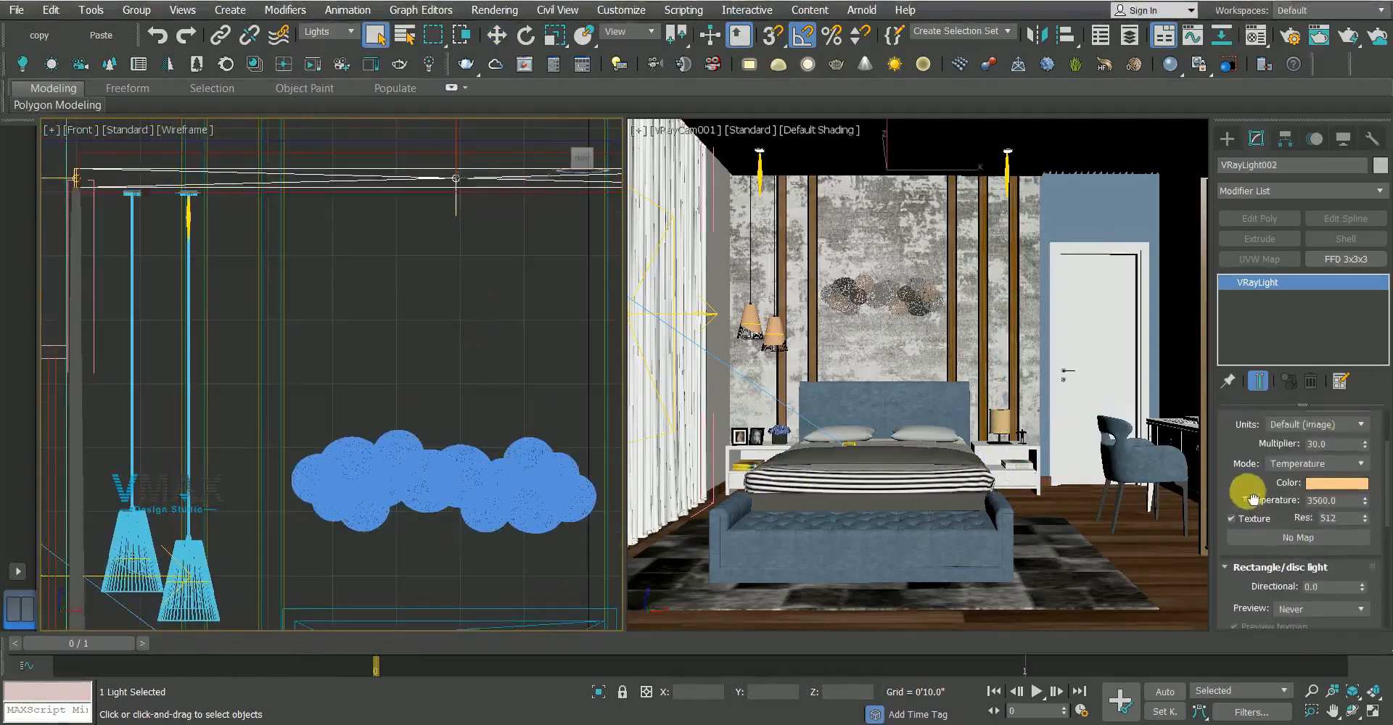
{"action": "left_click_drag", "start_coordinate": [1346, 446], "coordinate": [1231, 453]}
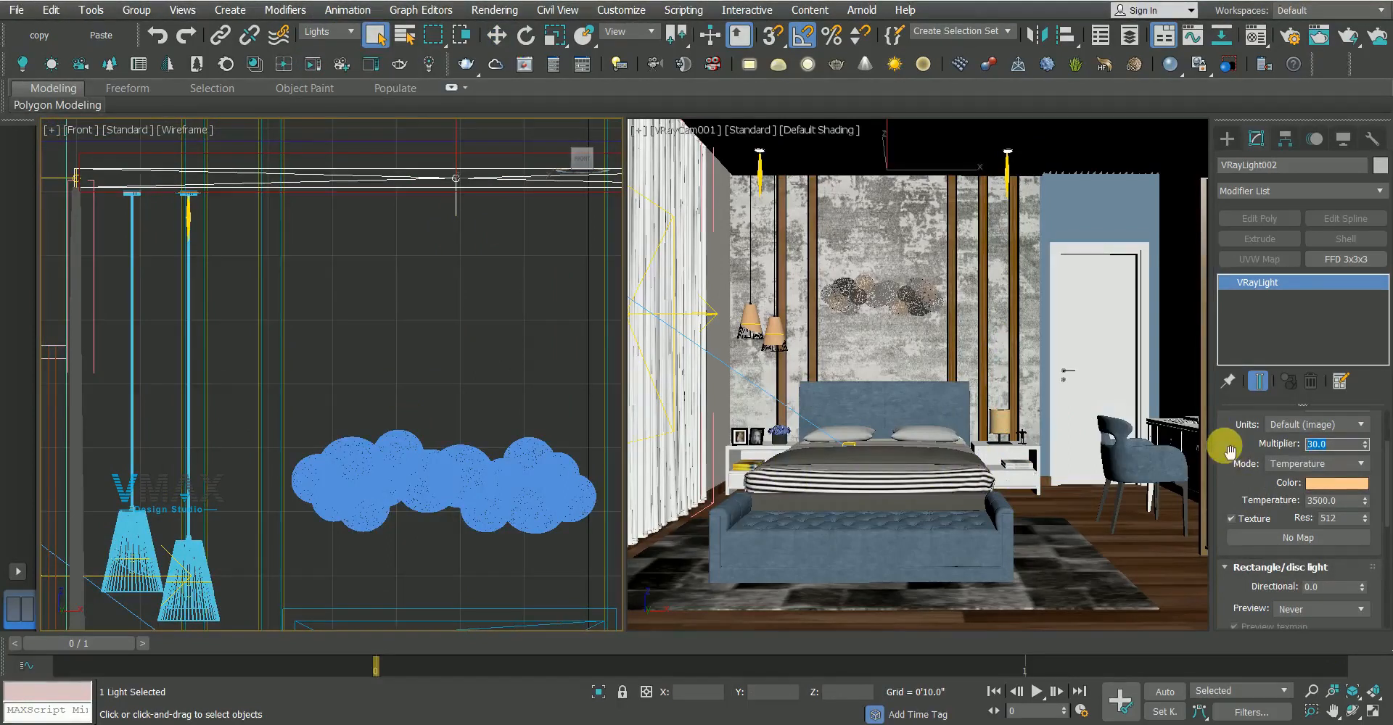
{"action": "key", "text": "Return"}
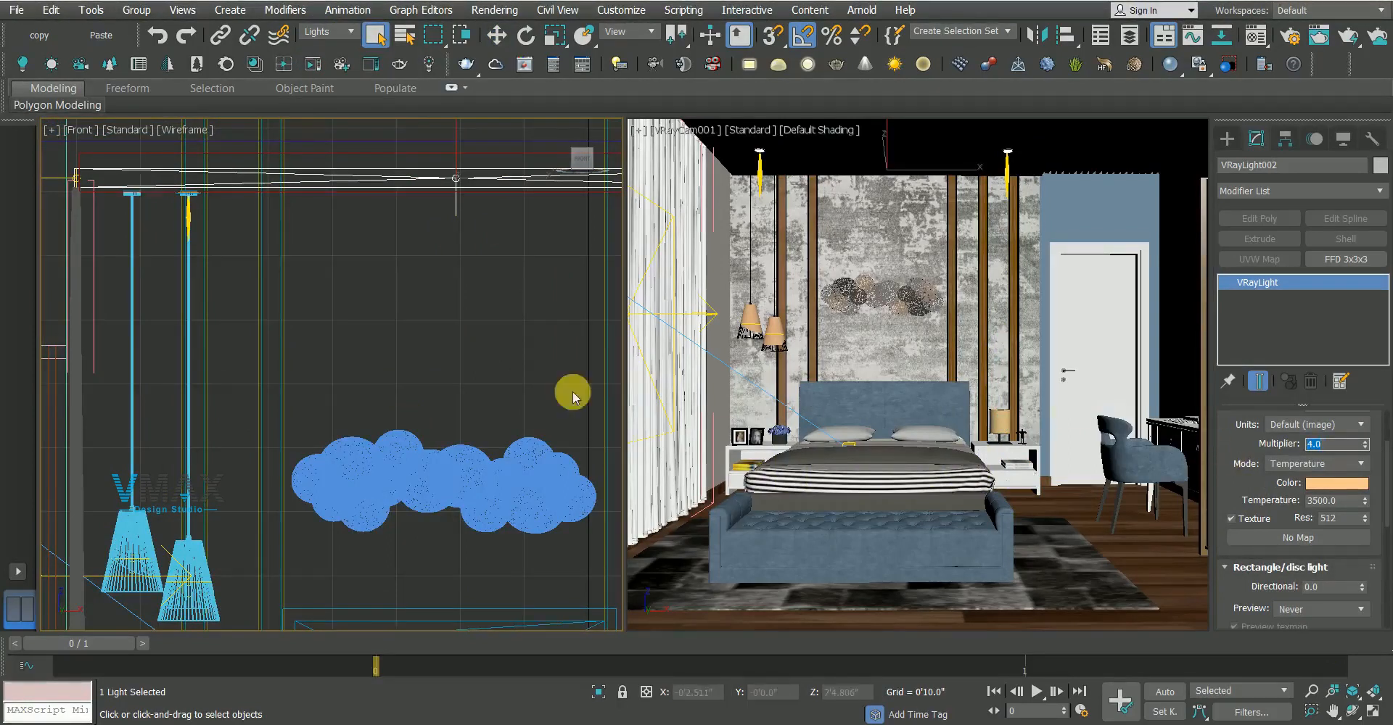
{"action": "scroll", "coordinate": [572, 397], "scroll_direction": "down", "scroll_amount": 3}
{"action": "left_click", "coordinate": [292, 298]}
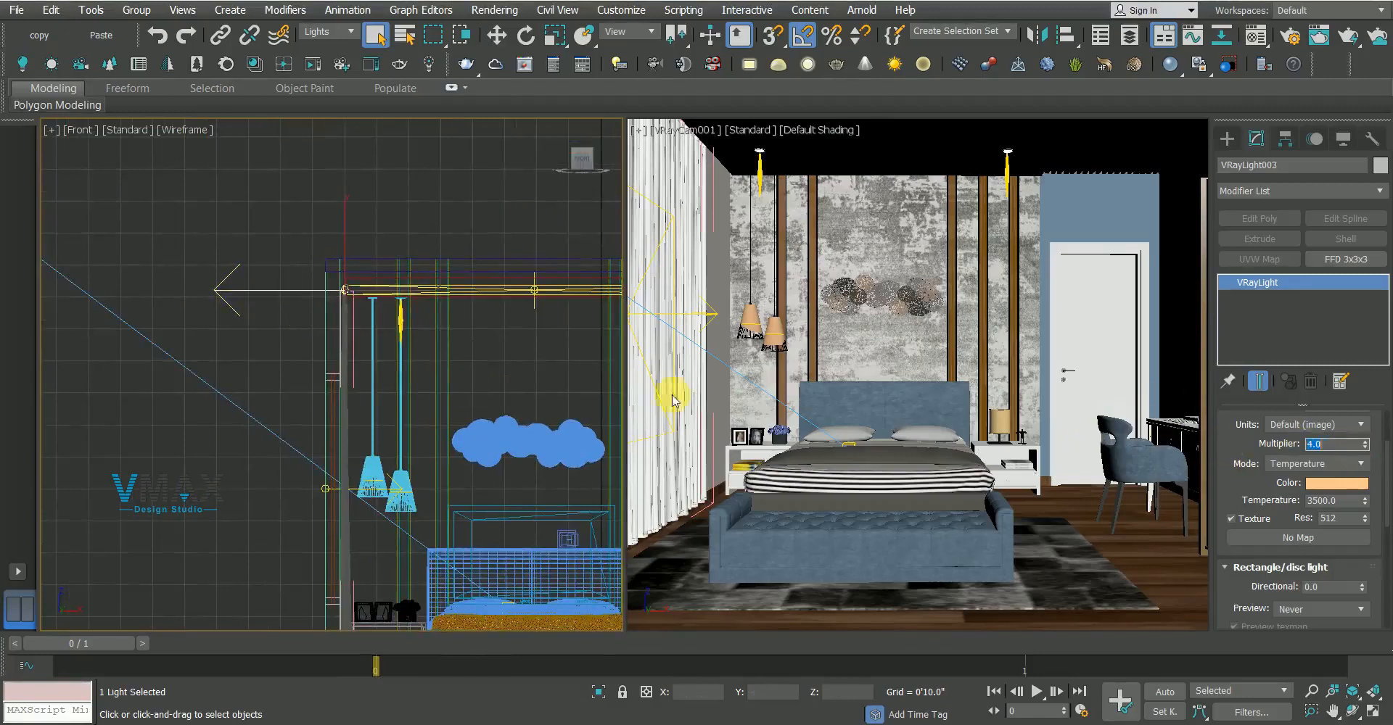
Change the filter color of the VRaySun outside the room to a saturated blue and deselect the sun
{"action": "scroll", "coordinate": [332, 346], "scroll_direction": "down", "scroll_amount": 5}
{"action": "scroll", "coordinate": [233, 324], "scroll_direction": "down", "scroll_amount": 3}
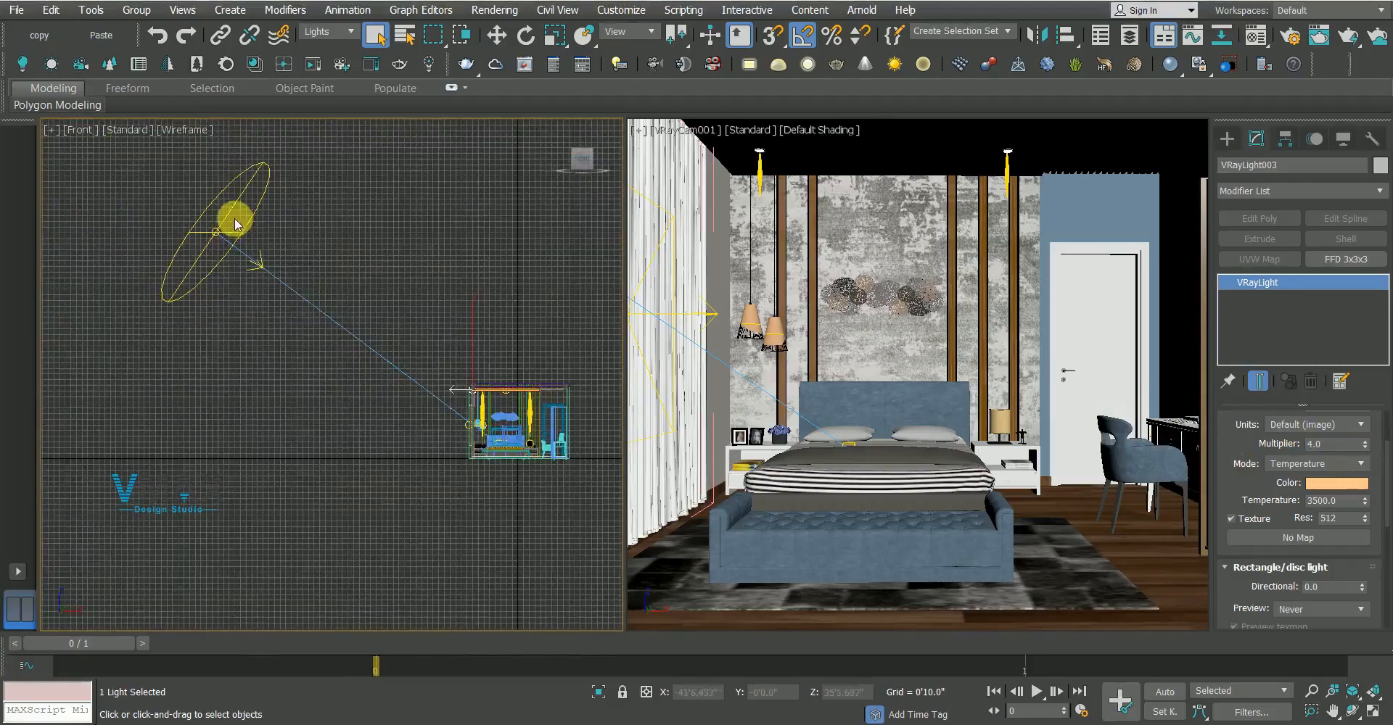
{"action": "left_click", "coordinate": [230, 220]}
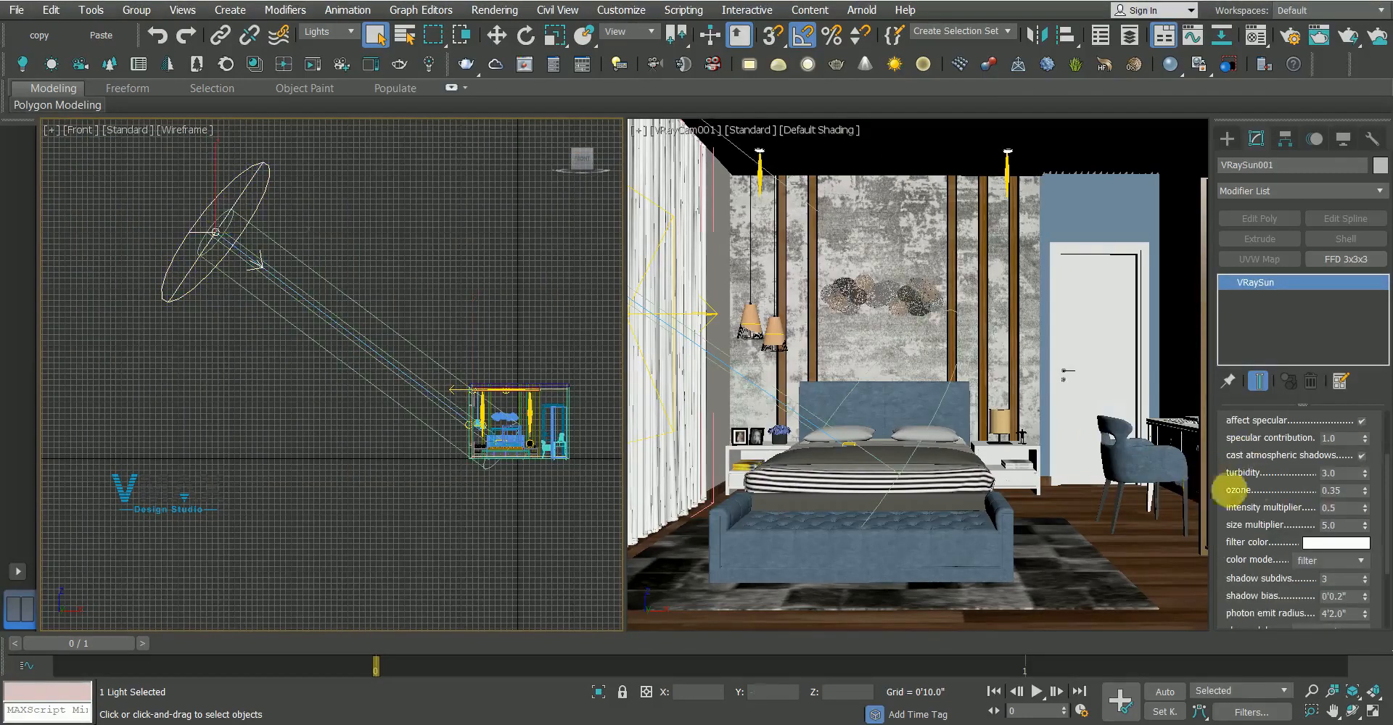
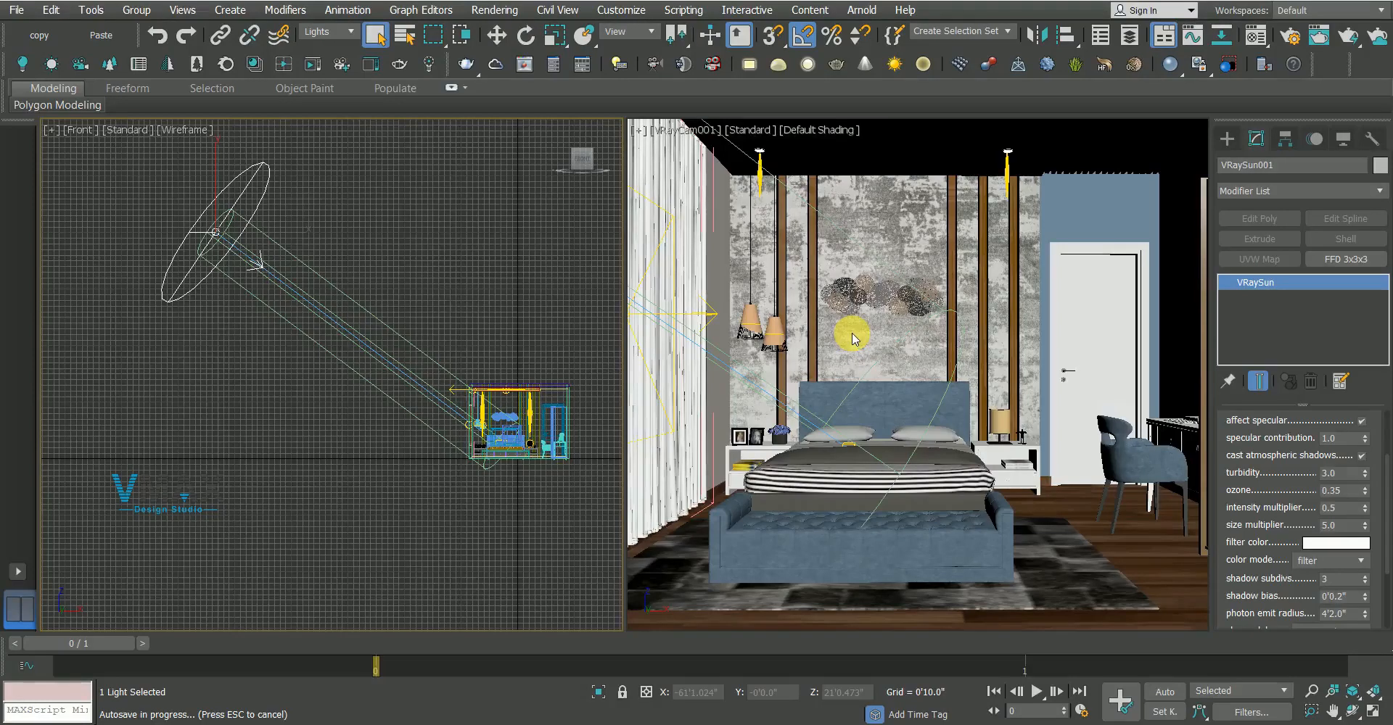
{"action": "left_click", "coordinate": [1335, 542]}
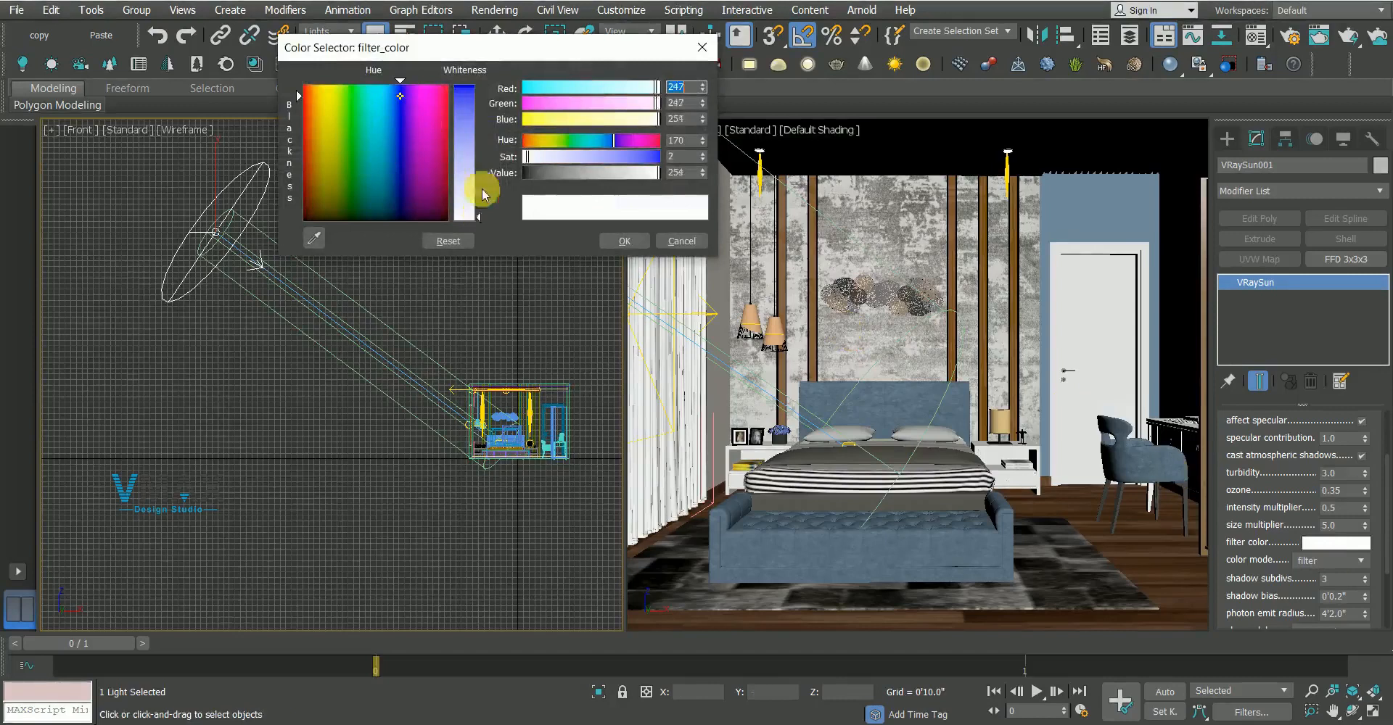
{"action": "left_click_drag", "start_coordinate": [482, 190], "coordinate": [481, 85]}
{"action": "left_click_drag", "start_coordinate": [401, 102], "coordinate": [394, 105]}
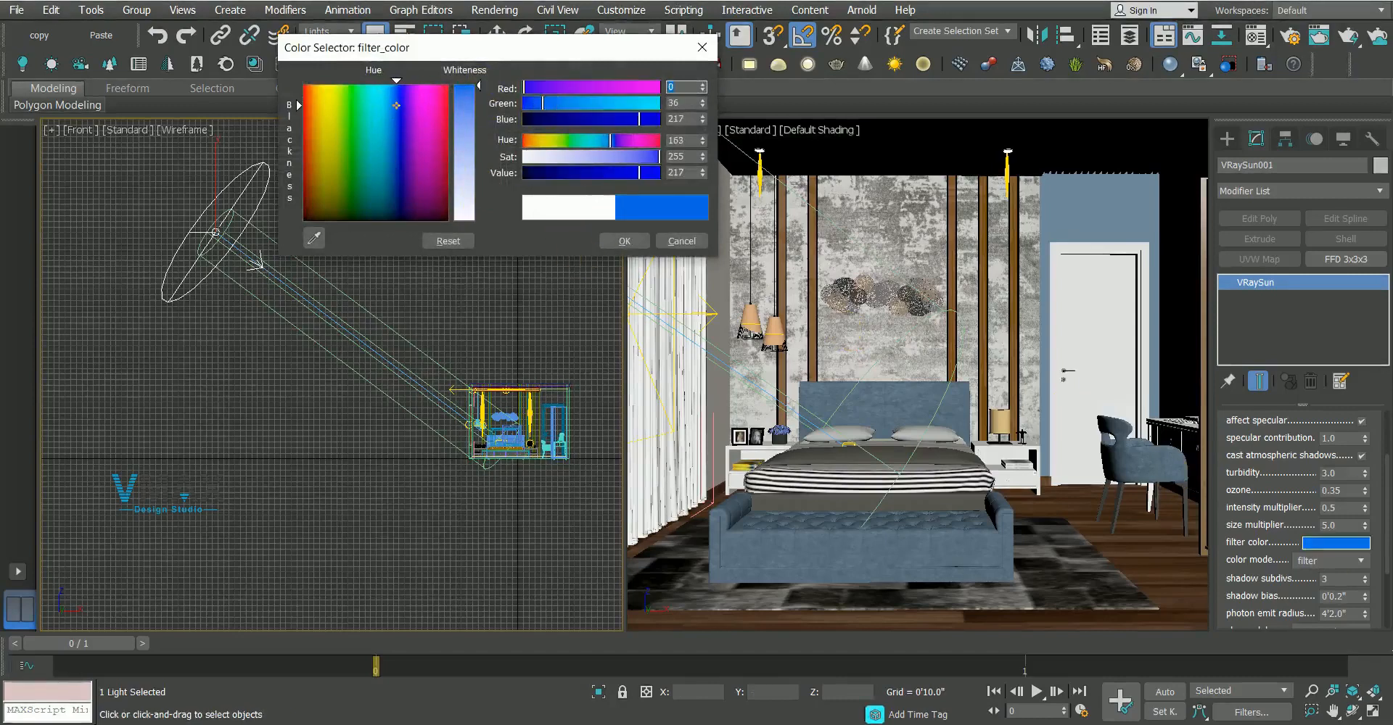
{"action": "left_click", "coordinate": [626, 242]}
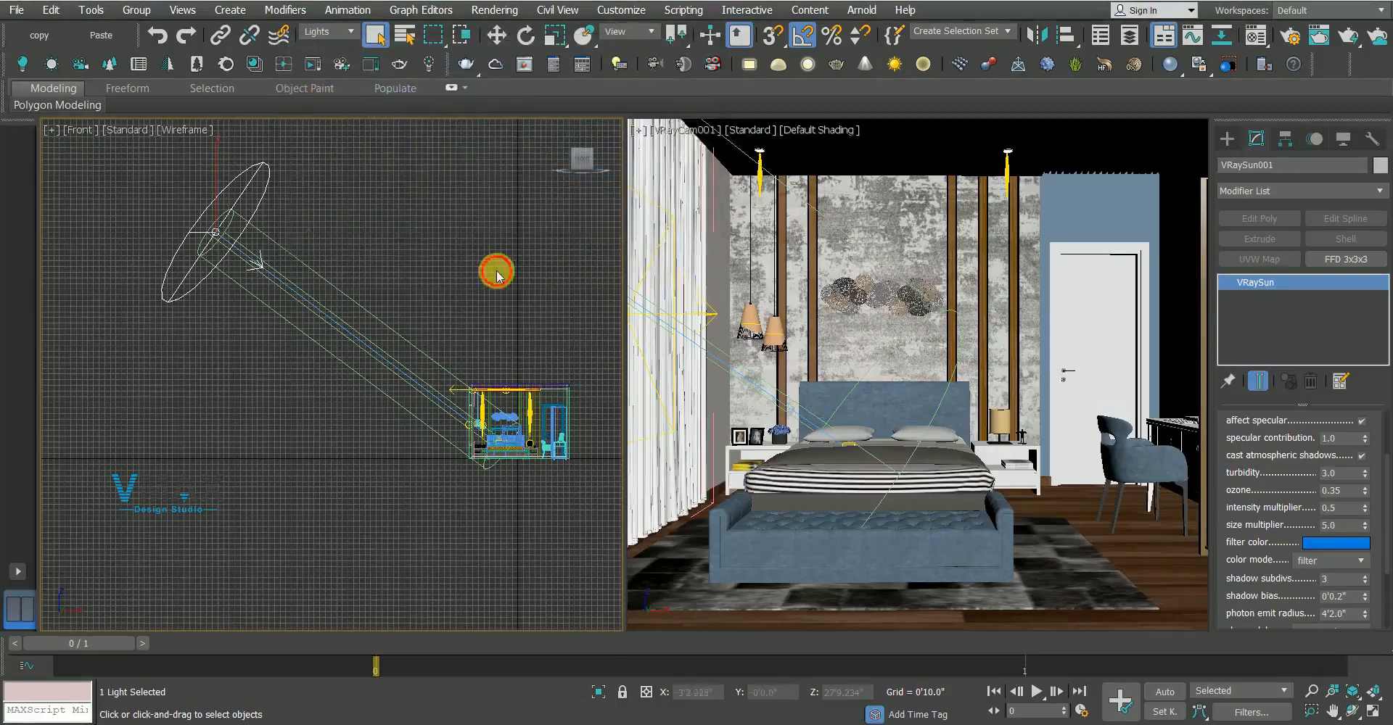
{"action": "left_click", "coordinate": [488, 270]}
Switch the front view to perspective and set the selection filter to All
{"action": "scroll", "coordinate": [421, 265], "scroll_direction": "up", "scroll_amount": 1}
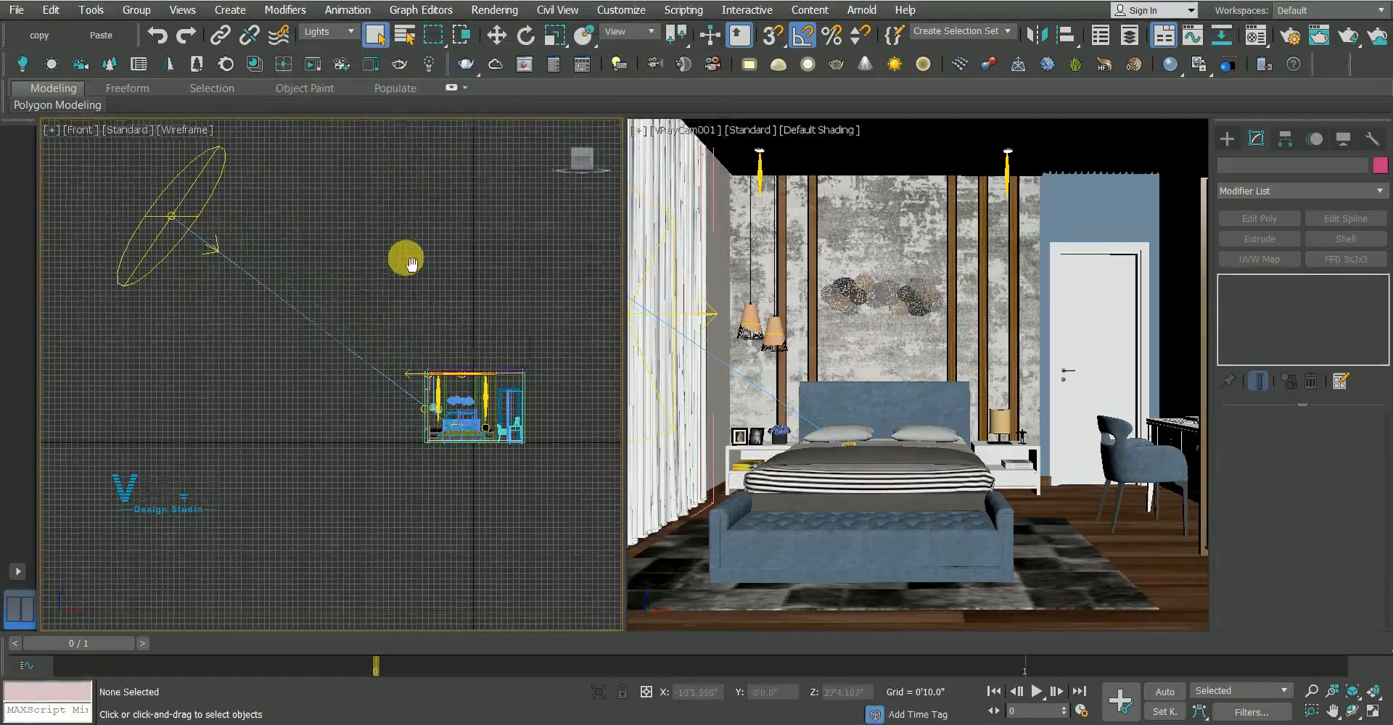
{"action": "scroll", "coordinate": [468, 411], "scroll_direction": "up", "scroll_amount": 4}
{"action": "key", "text": "p"}
{"action": "scroll", "coordinate": [389, 343], "scroll_direction": "down", "scroll_amount": 5}
{"action": "scroll", "coordinate": [392, 344], "scroll_direction": "up", "scroll_amount": 3}
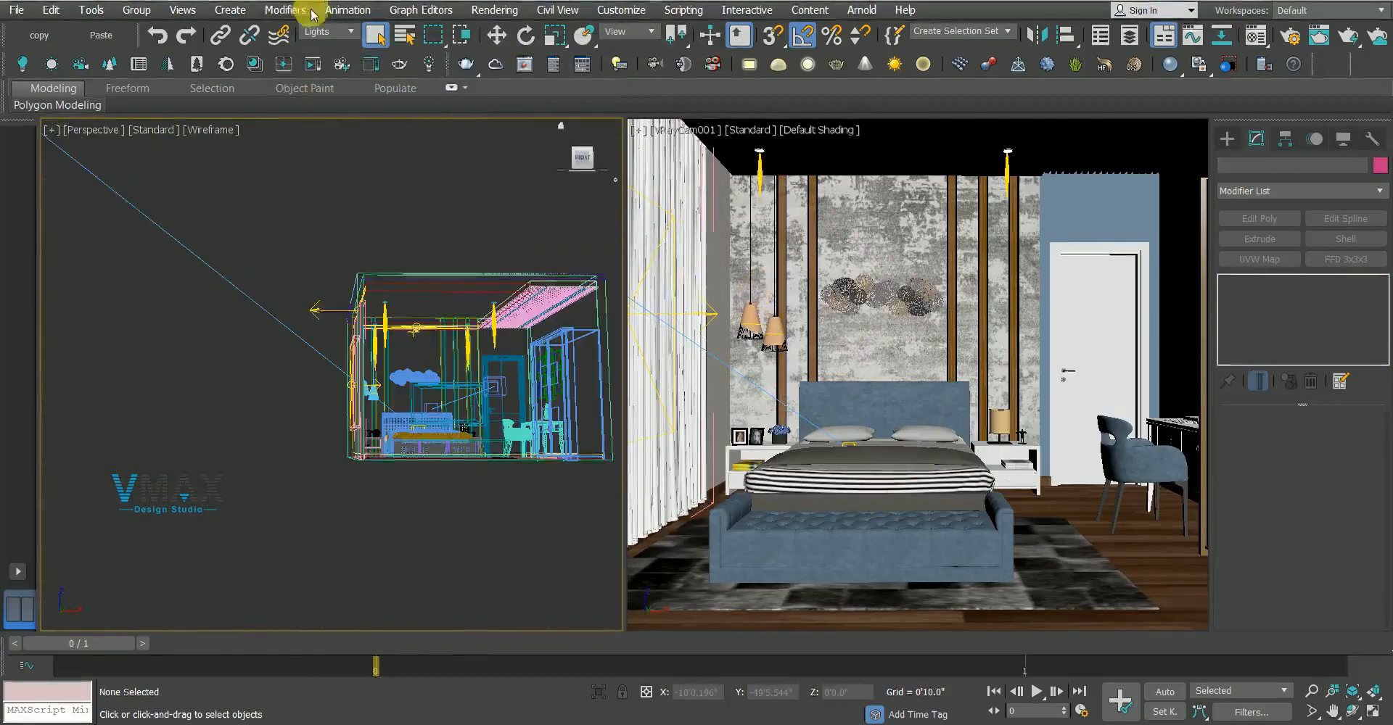
{"action": "left_click", "coordinate": [328, 31]}
{"action": "left_click", "coordinate": [320, 42]}
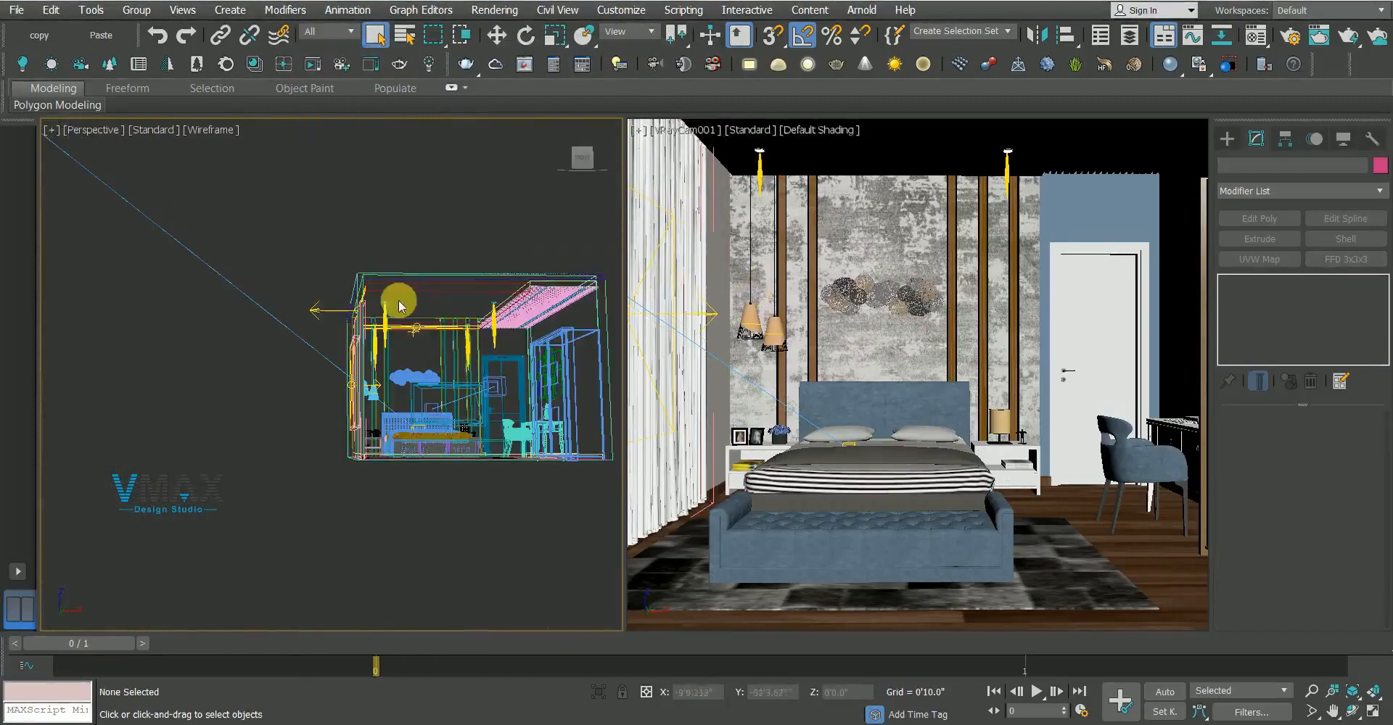
Select the four round ceiling spotlight groups and isolate them
{"action": "scroll", "coordinate": [384, 287], "scroll_direction": "up", "scroll_amount": 6}
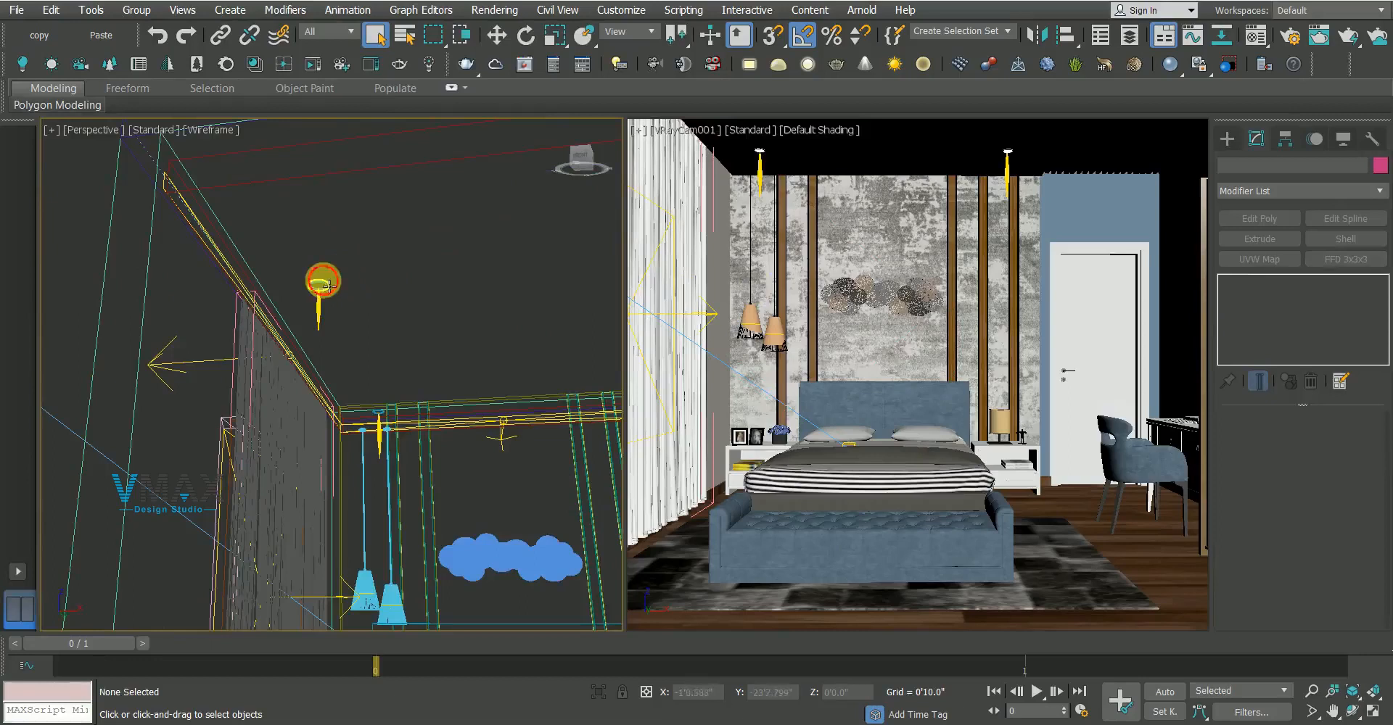
{"action": "left_click", "coordinate": [325, 282]}
{"action": "middle_click_drag", "start_coordinate": [513, 367], "coordinate": [405, 260]}
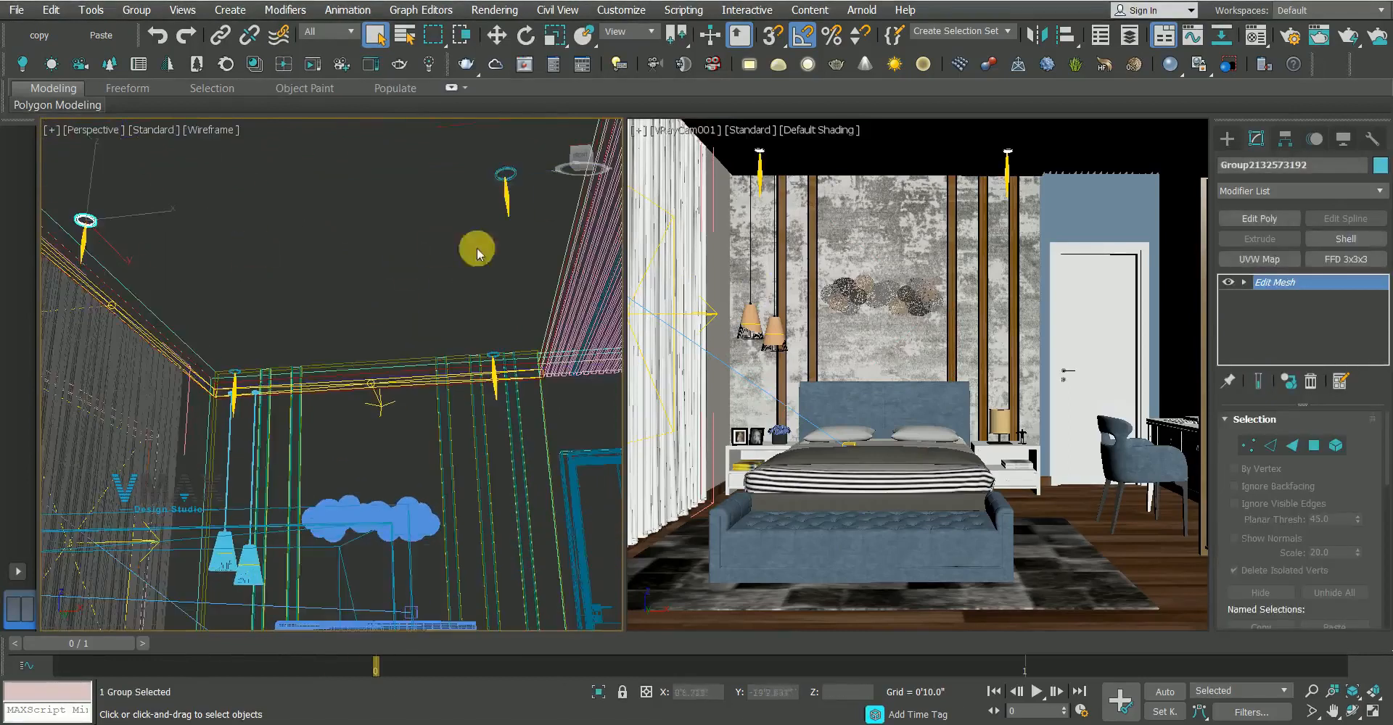
{"action": "left_click", "coordinate": [518, 171], "text": "ctrl"}
{"action": "scroll", "coordinate": [467, 333], "scroll_direction": "up", "scroll_amount": 2}
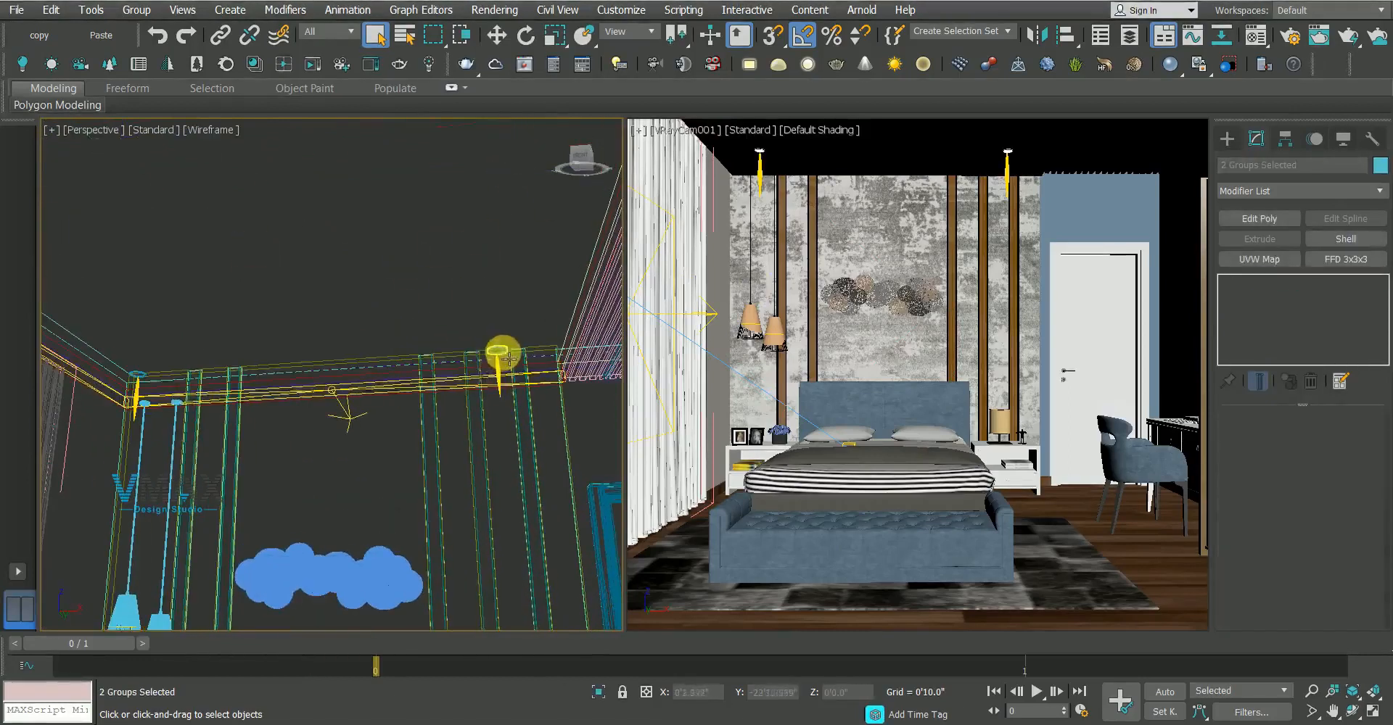
{"action": "left_click", "coordinate": [500, 353], "text": "ctrl"}
{"action": "middle_click_drag", "start_coordinate": [268, 320], "coordinate": [185, 288]}
{"action": "left_click", "coordinate": [149, 371], "text": "ctrl"}
{"action": "key", "text": "alt+q"}
Show the perspective view in default shading and open the four isolated spotlight groups
{"action": "scroll", "coordinate": [251, 277], "scroll_direction": "up", "scroll_amount": 2}
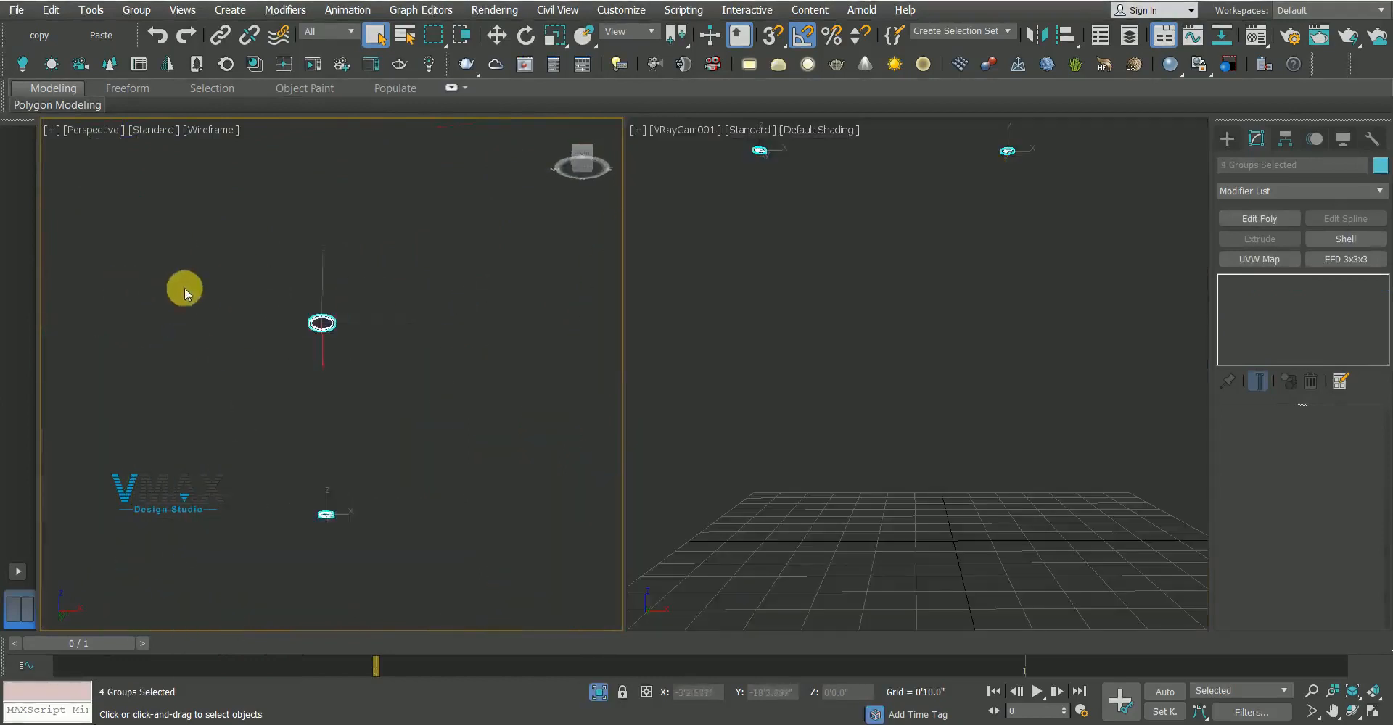
{"action": "scroll", "coordinate": [294, 400], "scroll_direction": "up", "scroll_amount": 2}
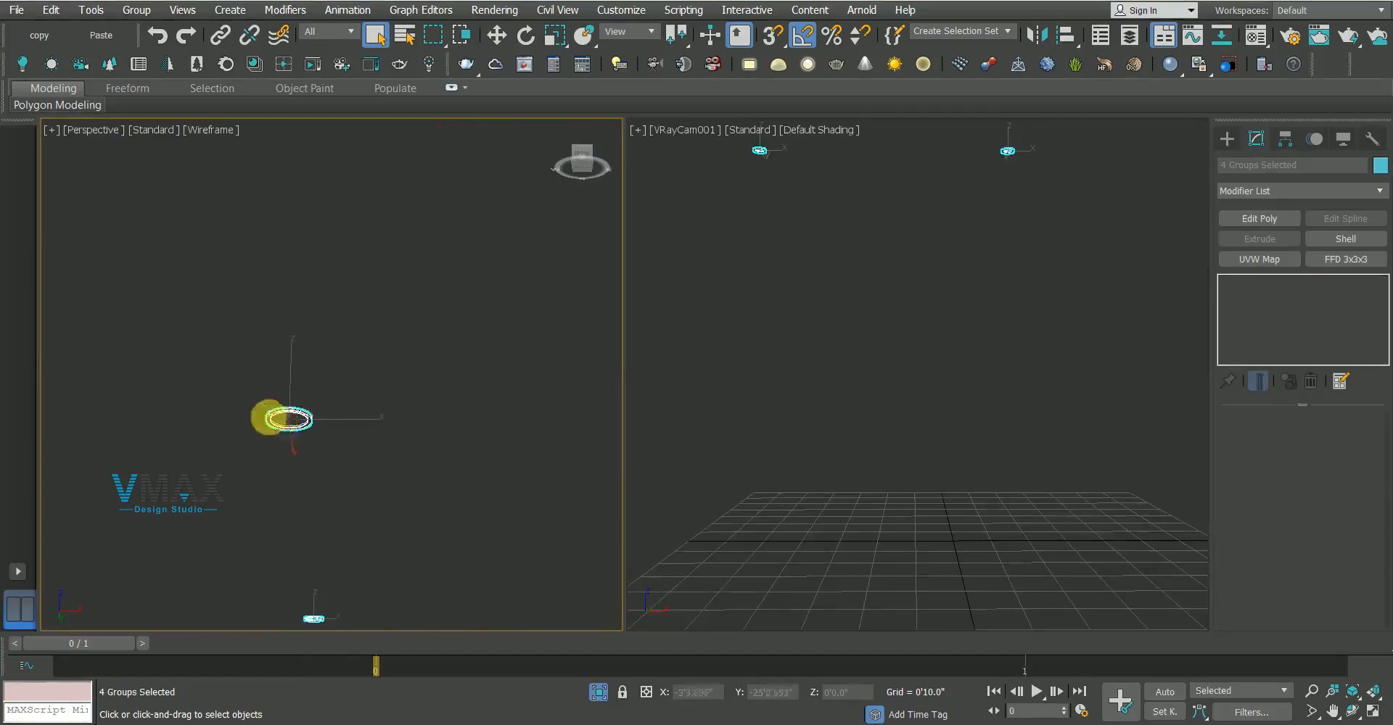
{"action": "middle_click_drag", "start_coordinate": [411, 348], "coordinate": [410, 256]}
{"action": "key", "text": "F3"}
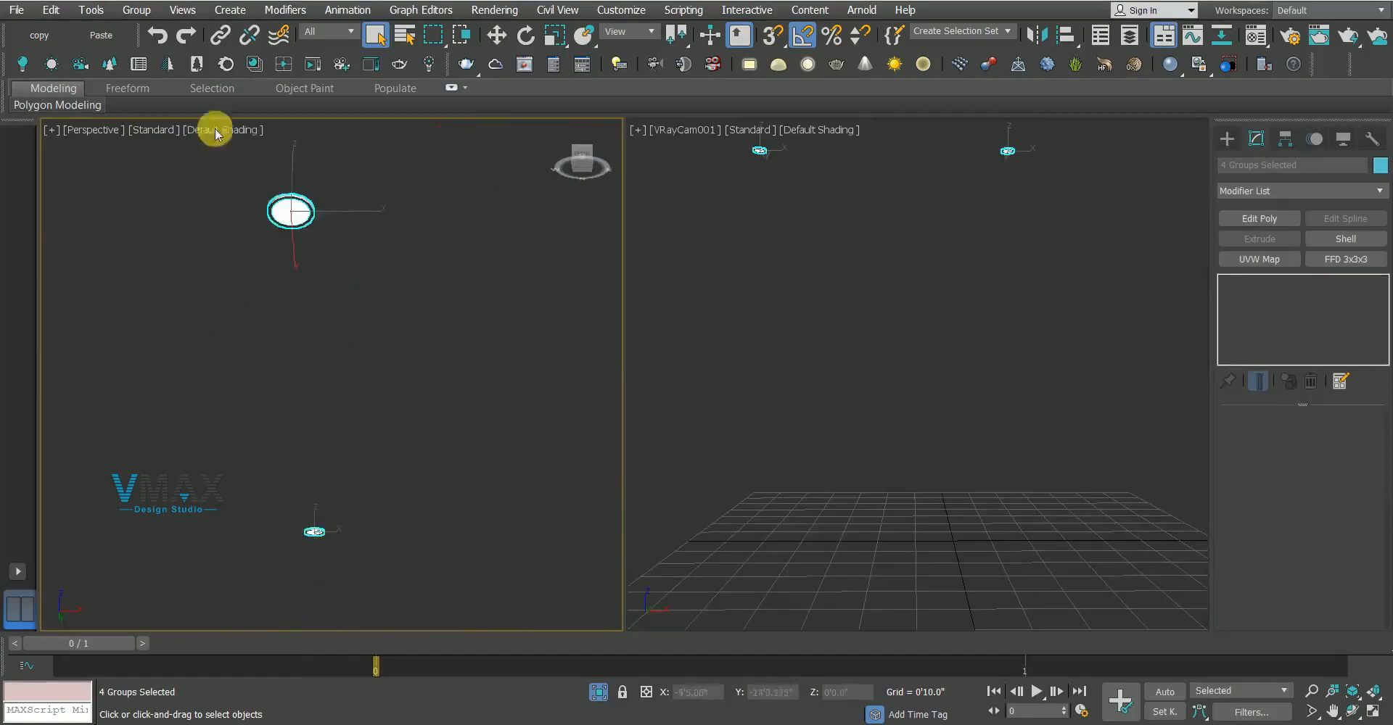
{"action": "left_click", "coordinate": [134, 11]}
{"action": "left_click", "coordinate": [137, 83]}
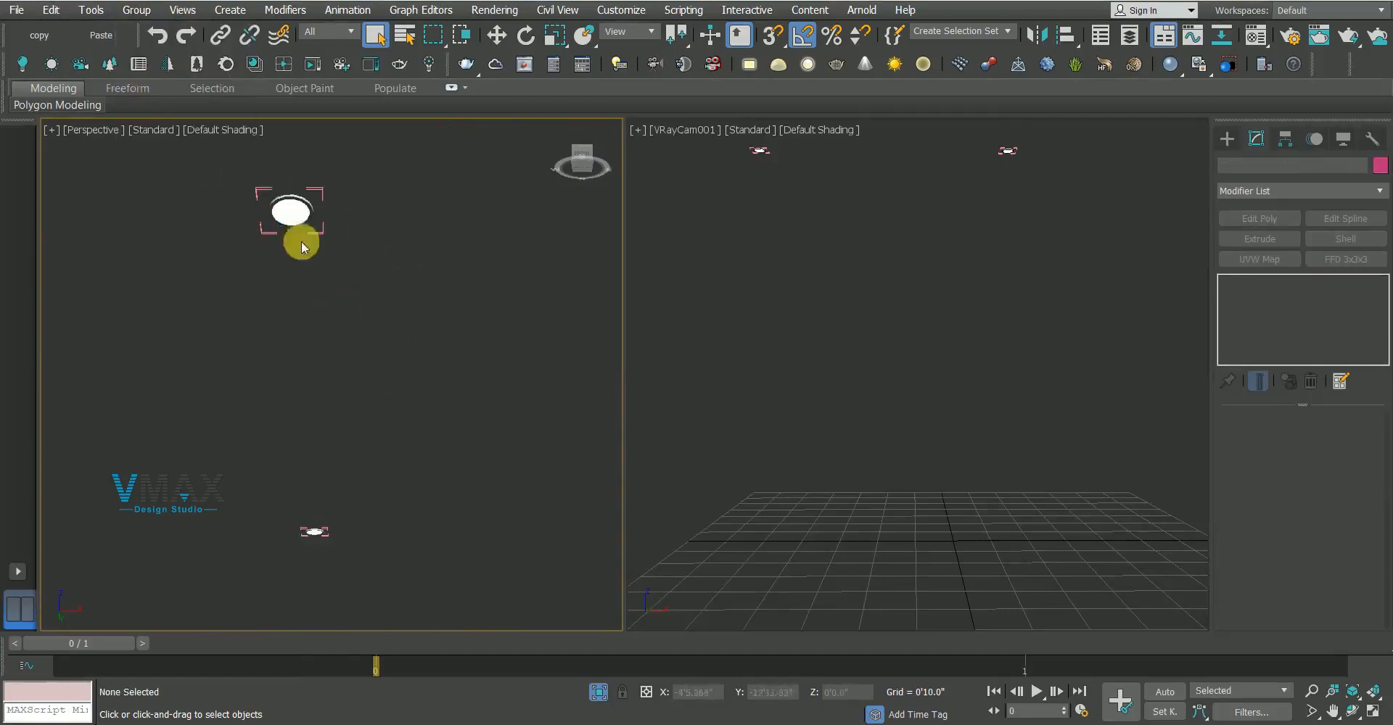
Select one spotlight's inner disc and turn the empty 13 - Default material slot into a VRayLightMtl
{"action": "left_click", "coordinate": [294, 215]}
{"action": "key", "text": "w"}
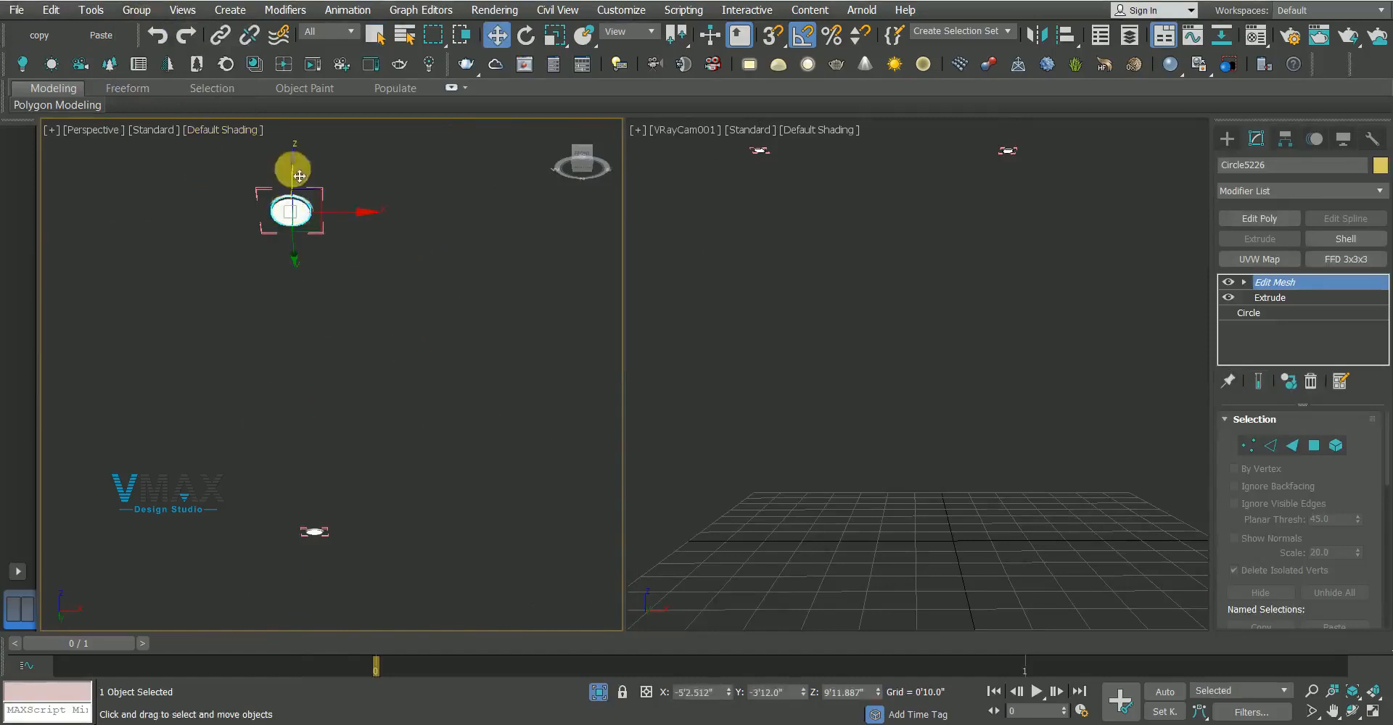
{"action": "key", "text": "q"}
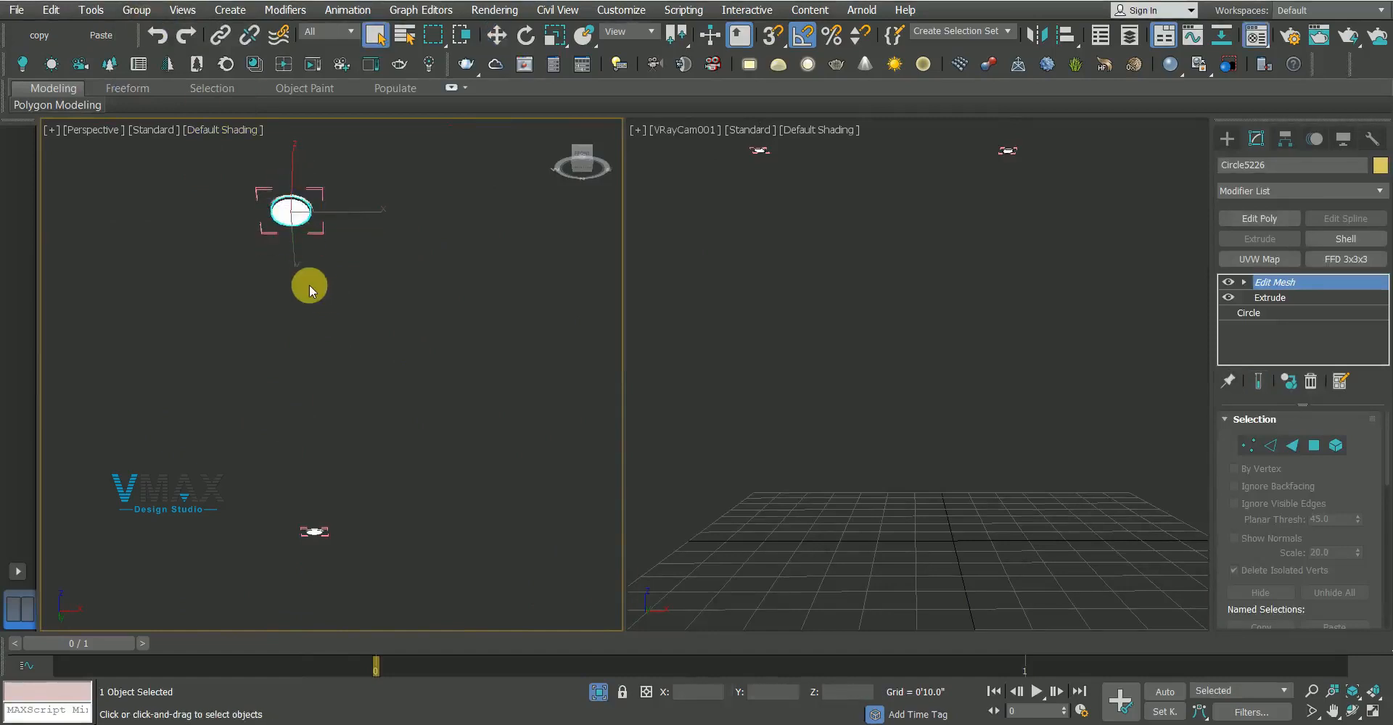
{"action": "key", "text": "m"}
{"action": "left_click", "coordinate": [870, 363]}
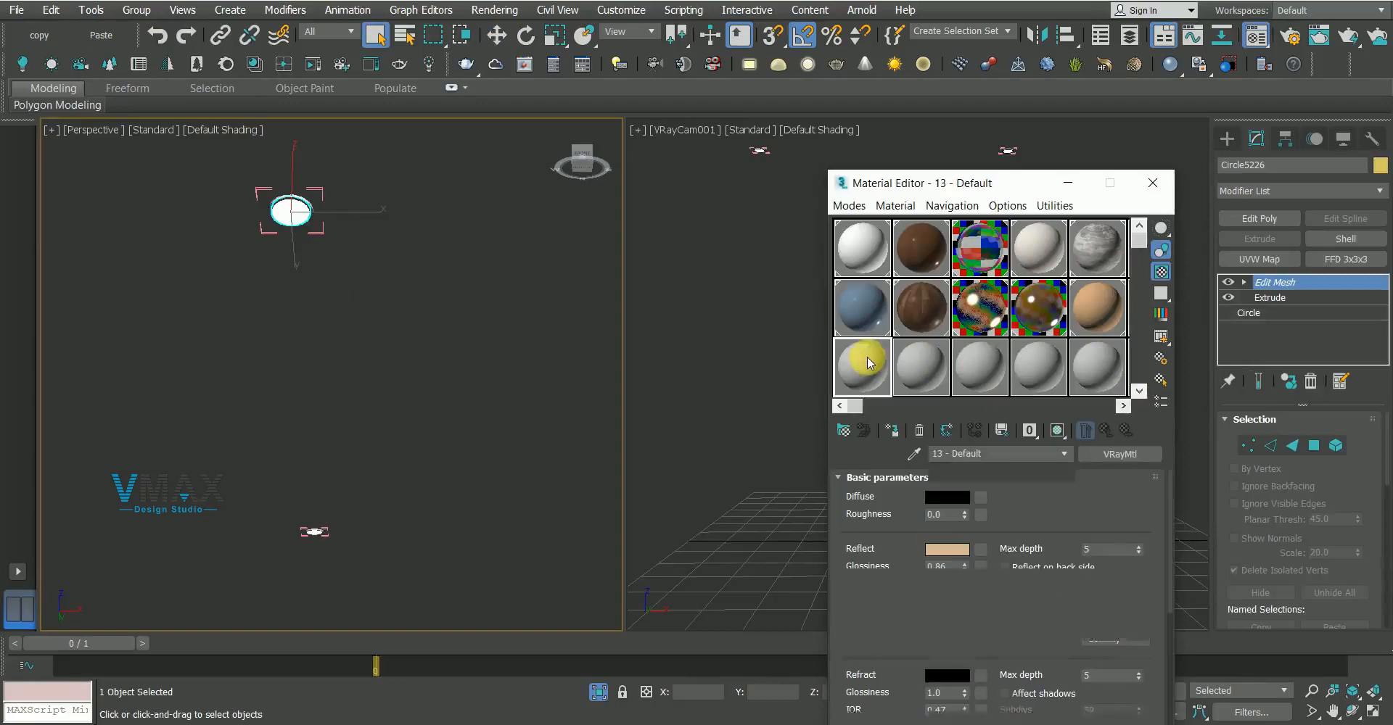
{"action": "left_click", "coordinate": [1120, 454]}
{"action": "scroll", "coordinate": [328, 461], "scroll_direction": "down", "scroll_amount": 10}
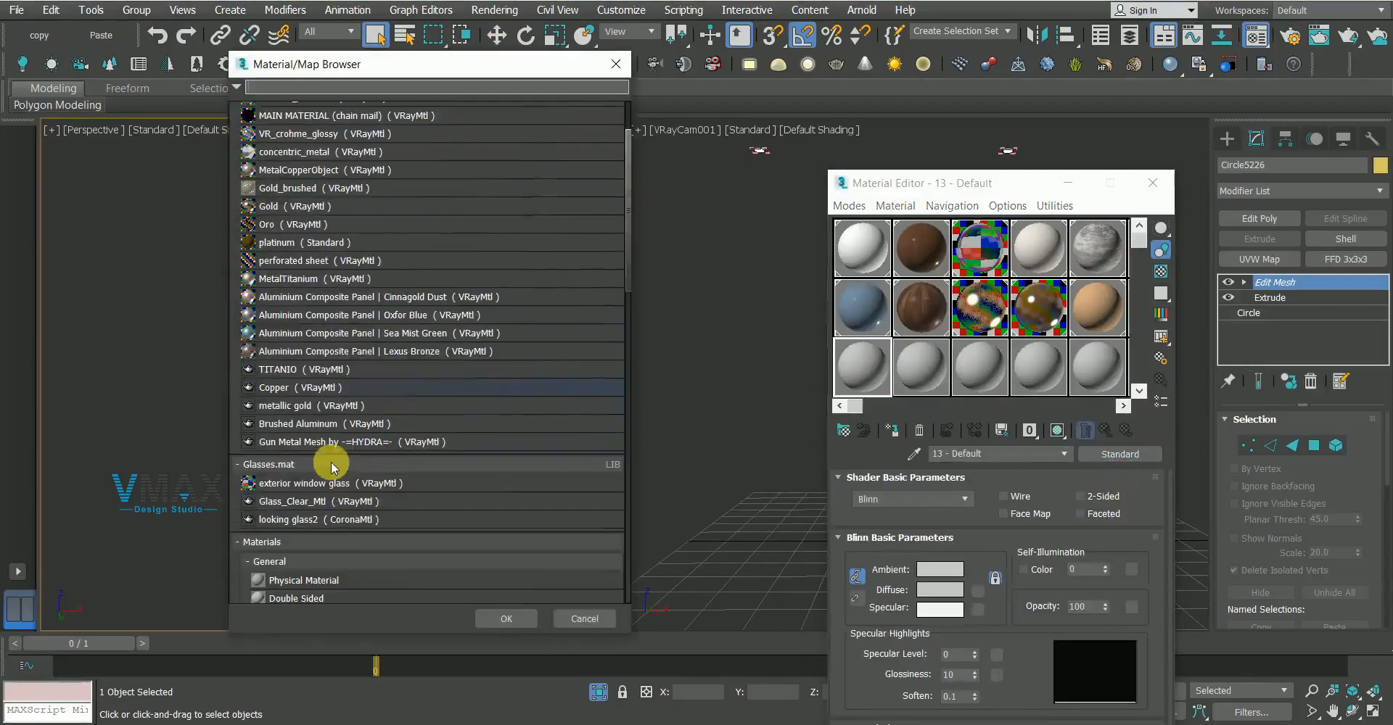
{"action": "scroll", "coordinate": [332, 468], "scroll_direction": "down", "scroll_amount": 8}
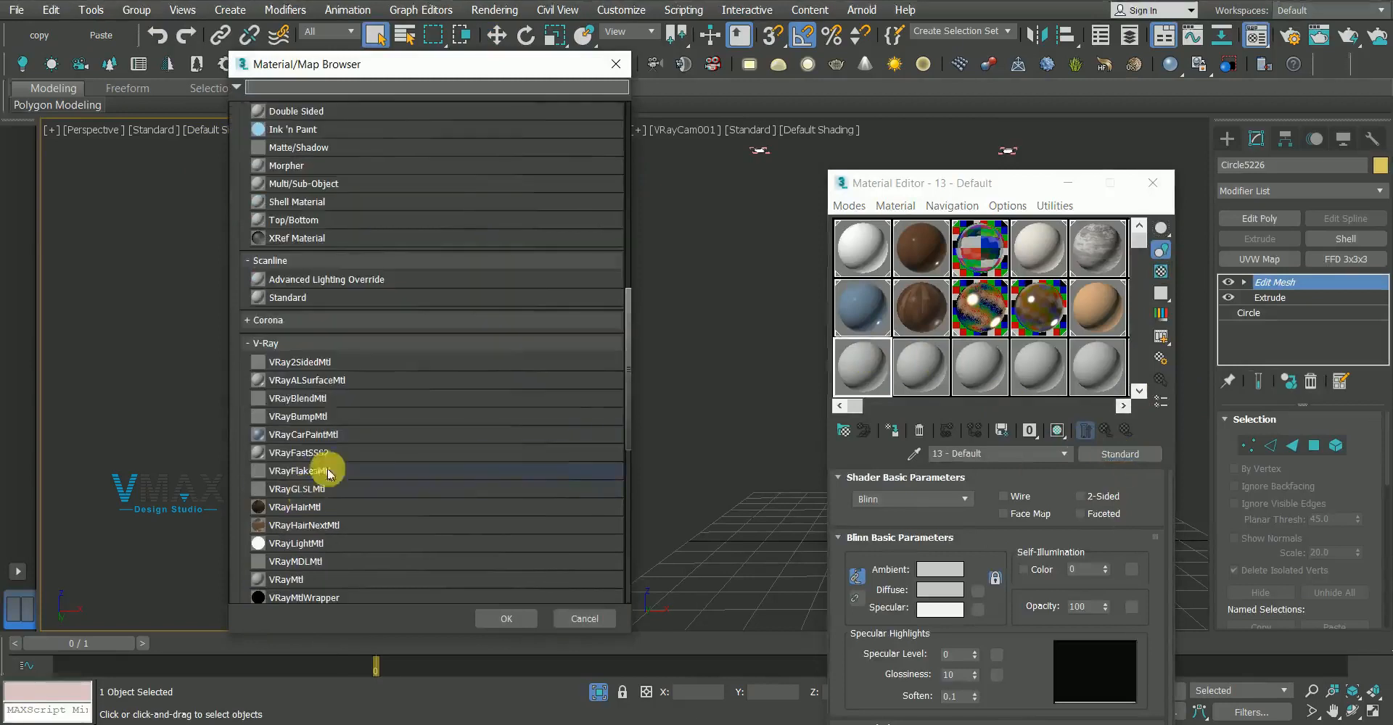
{"action": "double_click", "coordinate": [310, 544]}
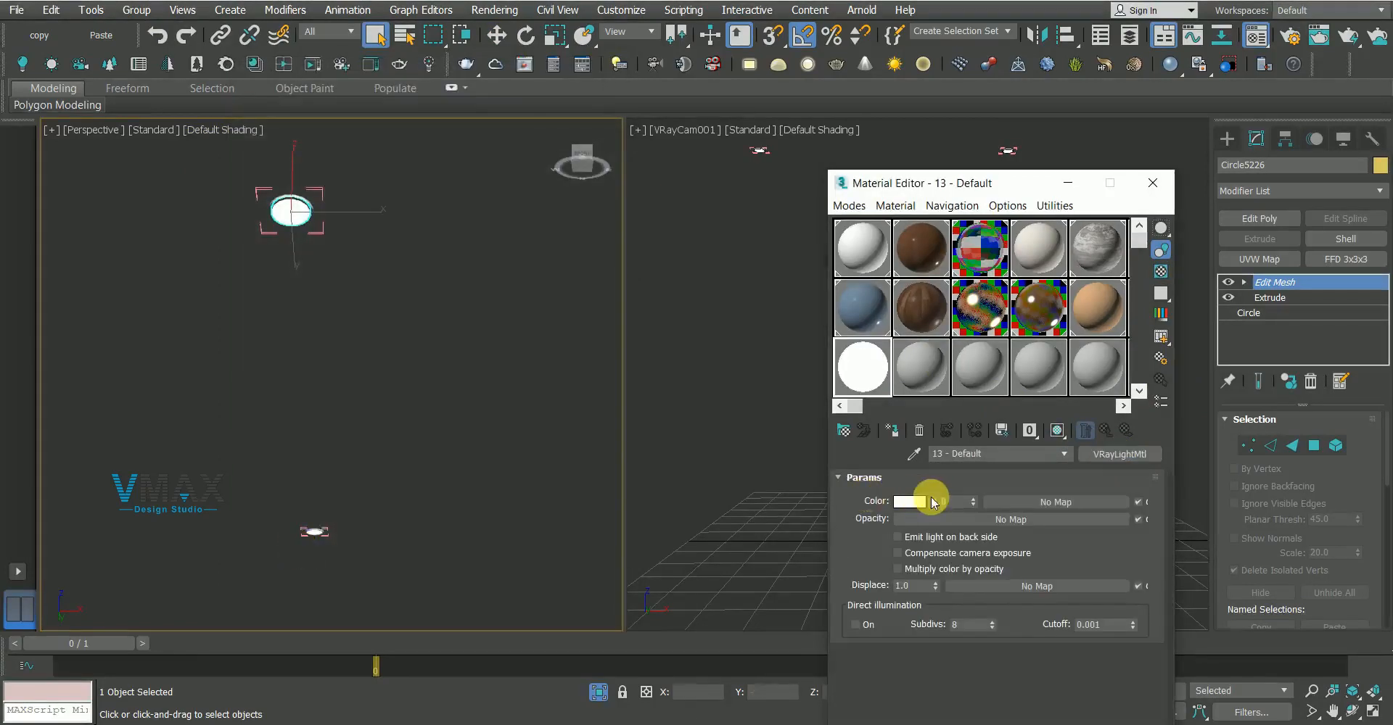
Give the light material a light orange color and a multiplier of 2.0
{"action": "left_click", "coordinate": [910, 502]}
{"action": "left_click", "coordinate": [317, 126]}
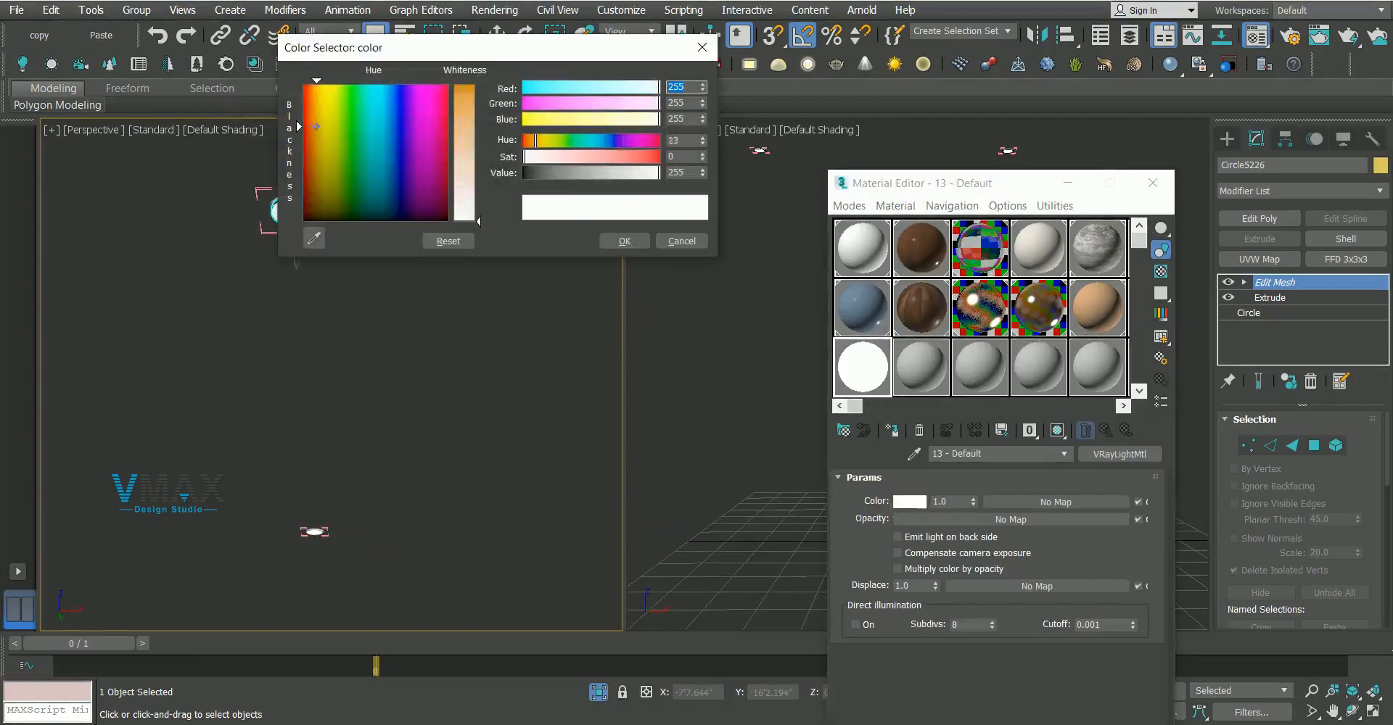
{"action": "left_click_drag", "start_coordinate": [478, 219], "coordinate": [478, 129]}
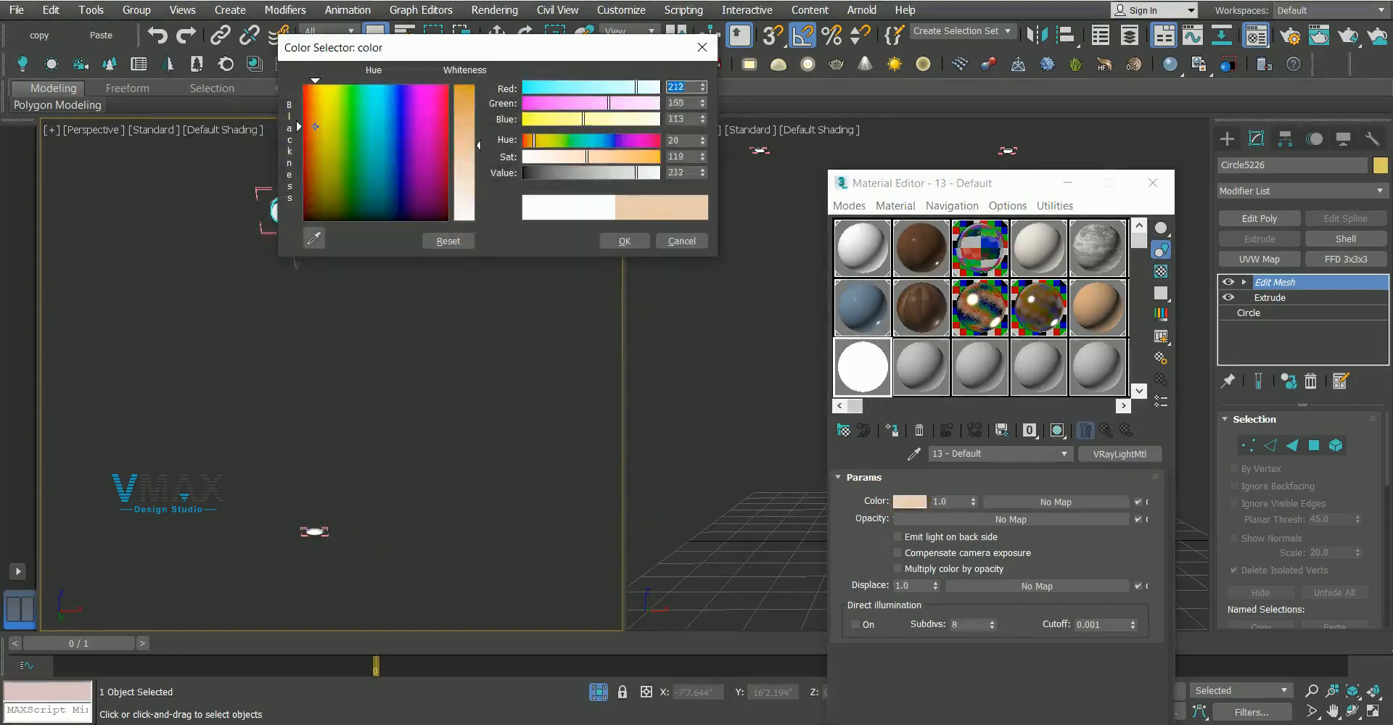
{"action": "left_click", "coordinate": [624, 241]}
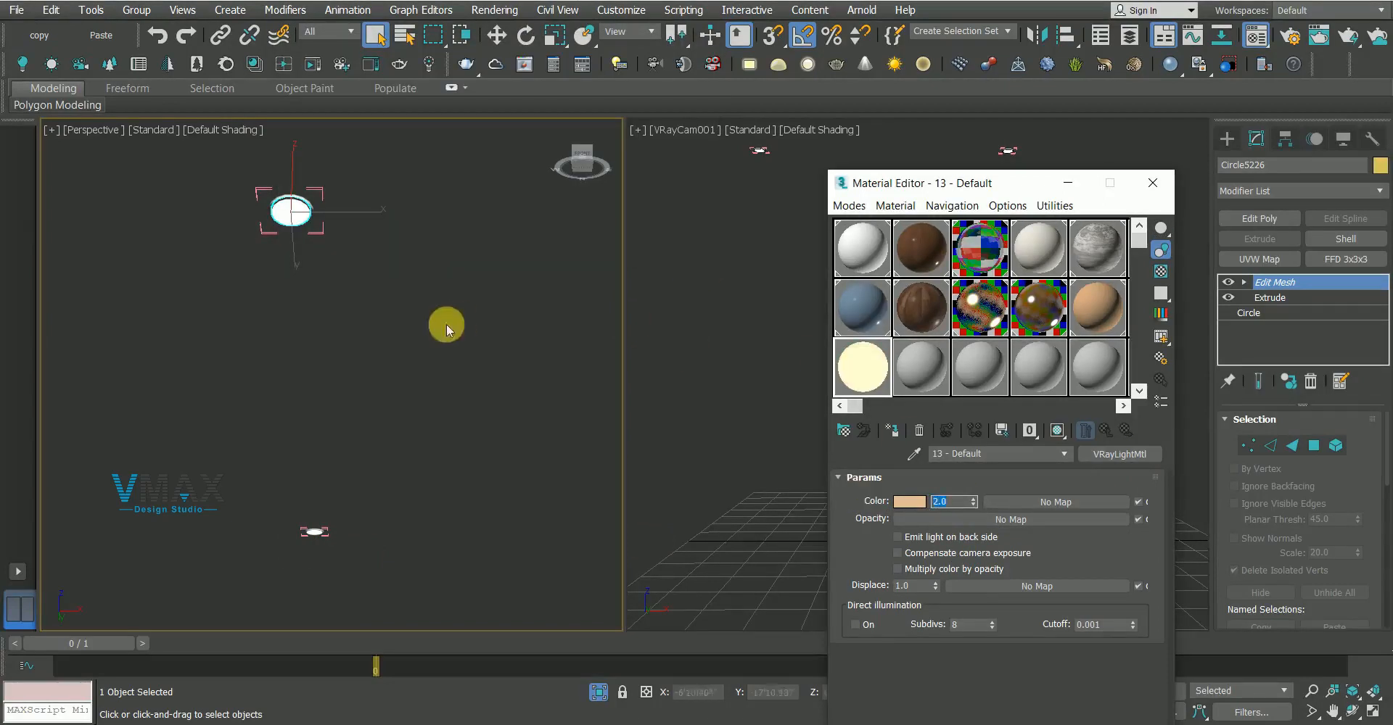
Assign the light material to the inner discs of the first three spotlights
{"action": "left_click", "coordinate": [893, 431]}
{"action": "middle_click_drag", "start_coordinate": [369, 466], "coordinate": [312, 540], "text": "alt"}
{"action": "left_click", "coordinate": [344, 472]}
{"action": "left_click", "coordinate": [892, 430]}
{"action": "scroll", "coordinate": [399, 445], "scroll_direction": "down", "scroll_amount": 4}
{"action": "middle_click_drag", "start_coordinate": [398, 445], "coordinate": [145, 428]}
{"action": "scroll", "coordinate": [287, 455], "scroll_direction": "up", "scroll_amount": 5}
{"action": "left_click", "coordinate": [251, 393]}
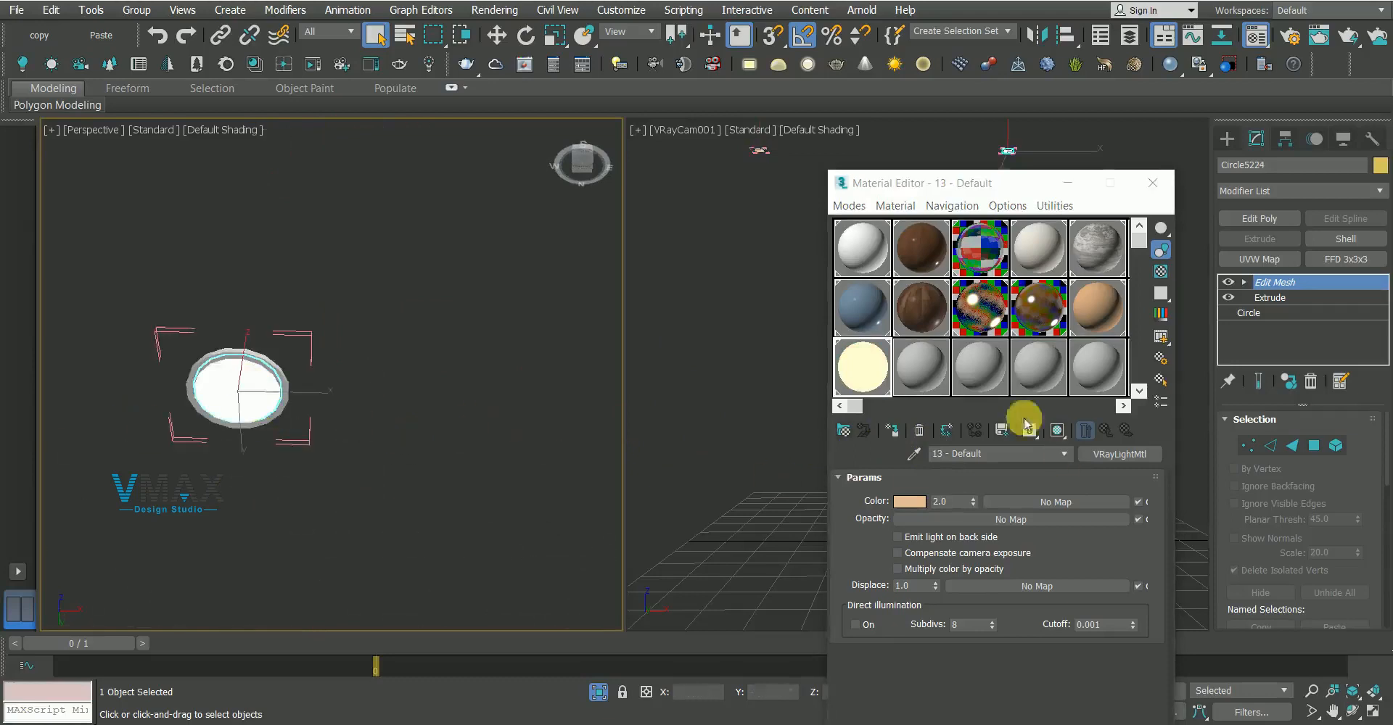
{"action": "left_click", "coordinate": [893, 433]}
Assign the light material to the inner disc of the remaining spotlight
{"action": "scroll", "coordinate": [238, 338], "scroll_direction": "down", "scroll_amount": 5}
{"action": "middle_click_drag", "start_coordinate": [240, 333], "coordinate": [364, 518]}
{"action": "scroll", "coordinate": [364, 361], "scroll_direction": "down", "scroll_amount": 3}
{"action": "middle_click_drag", "start_coordinate": [364, 361], "coordinate": [384, 443]}
{"action": "scroll", "coordinate": [404, 337], "scroll_direction": "up", "scroll_amount": 4}
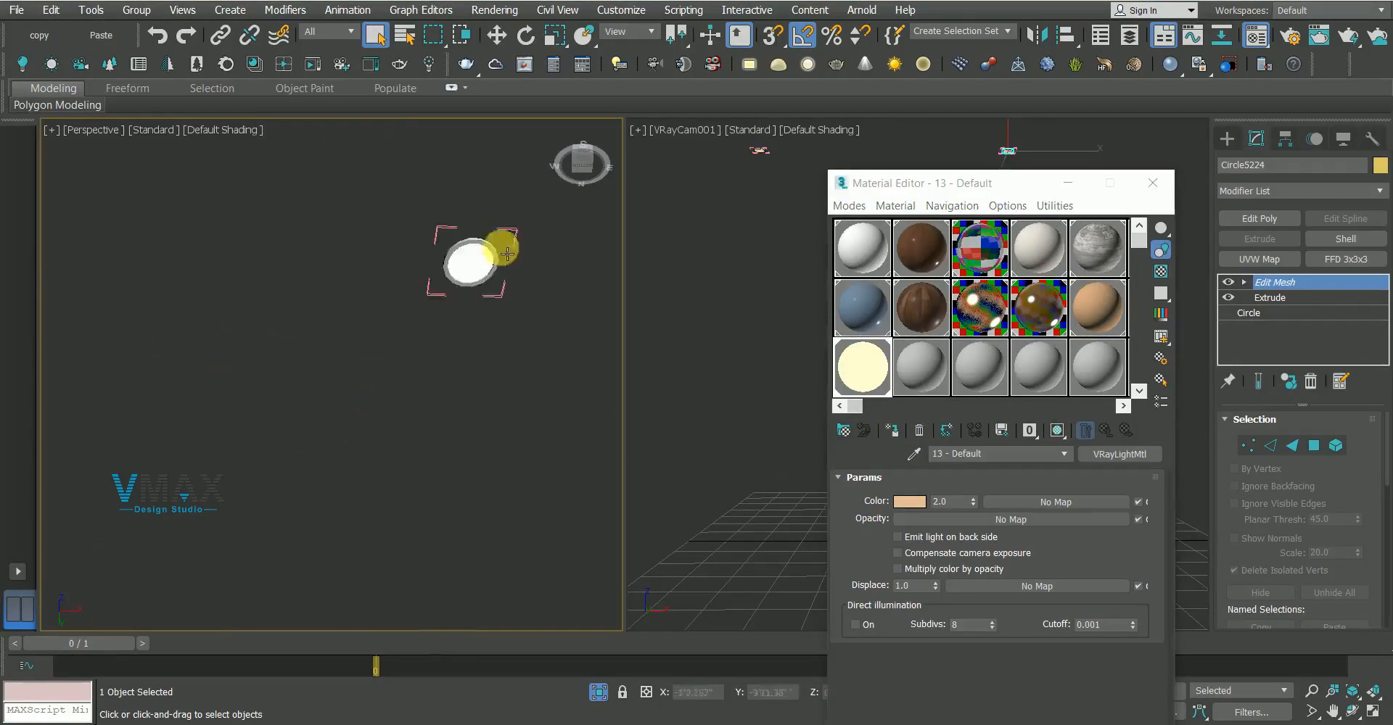
{"action": "left_click", "coordinate": [478, 269]}
{"action": "left_click", "coordinate": [888, 433]}
Select all the isolated spotlight parts, close their groups and clear the selection
{"action": "scroll", "coordinate": [223, 320], "scroll_direction": "down", "scroll_amount": 7}
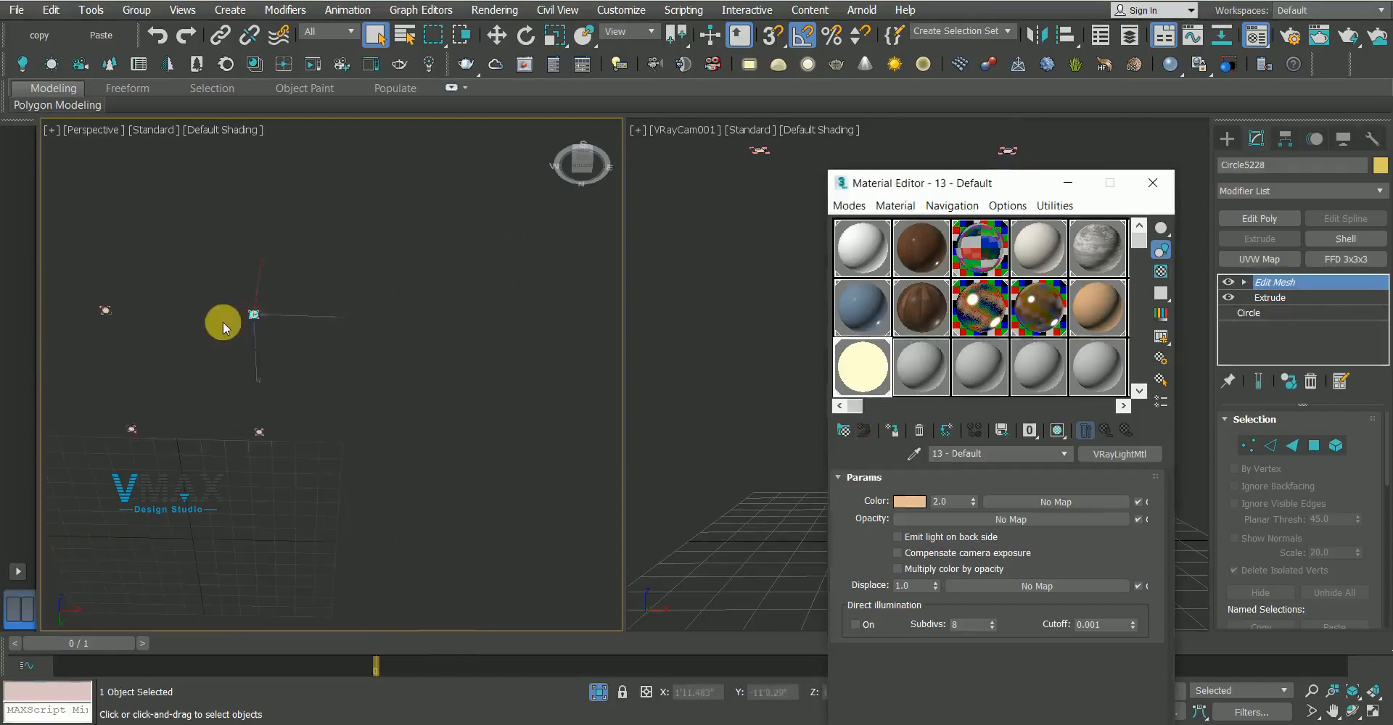
{"action": "middle_click_drag", "start_coordinate": [184, 263], "coordinate": [203, 269]}
{"action": "left_click_drag", "start_coordinate": [203, 264], "coordinate": [422, 455]}
{"action": "left_click", "coordinate": [137, 11]}
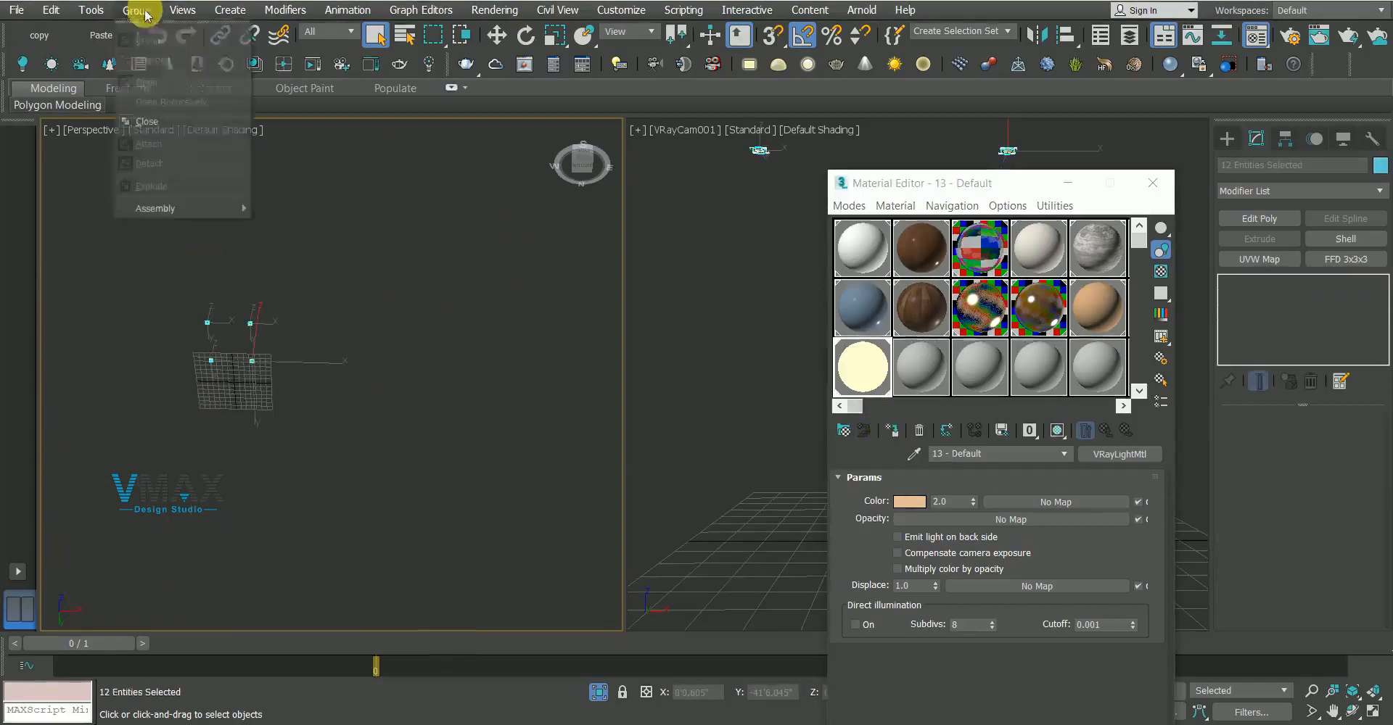
{"action": "left_click", "coordinate": [143, 119]}
{"action": "left_click", "coordinate": [406, 338]}
End the isolation of the spotlights to bring back the whole bedroom scene
{"action": "scroll", "coordinate": [248, 335], "scroll_direction": "up", "scroll_amount": 6}
{"action": "scroll", "coordinate": [336, 224], "scroll_direction": "up", "scroll_amount": 4}
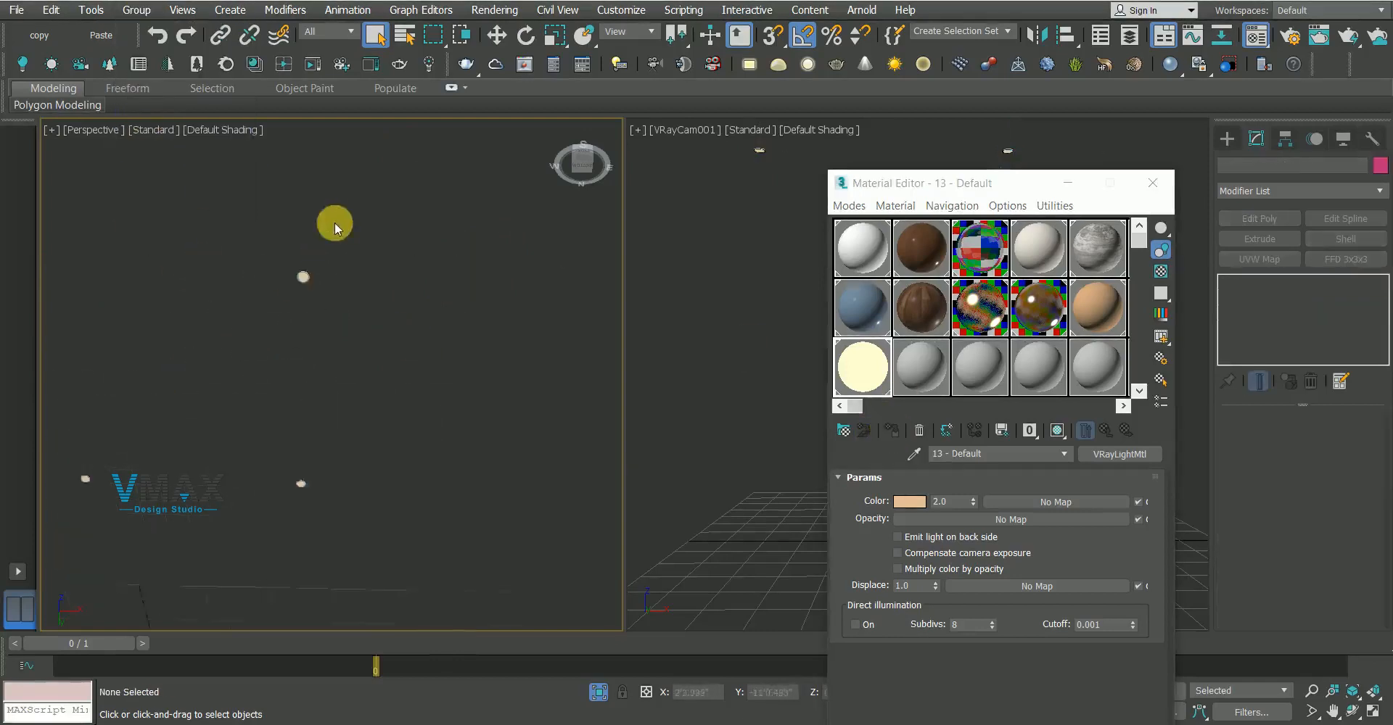
{"action": "right_click", "coordinate": [359, 377]}
{"action": "left_click", "coordinate": [394, 230]}
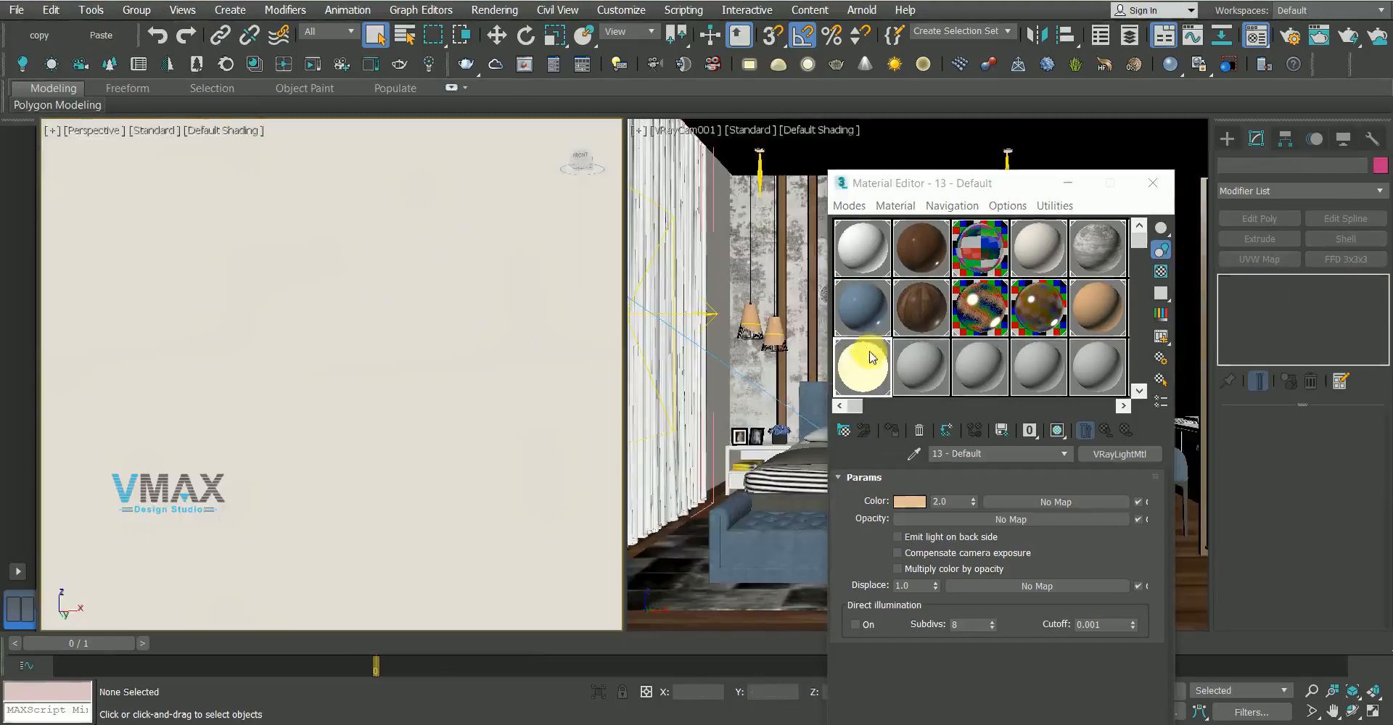
Find the group of linear ceiling strips above the desk area in wireframe, assign the light material to it and clear the selection
{"action": "left_click", "coordinate": [280, 287]}
{"action": "key", "text": "z"}
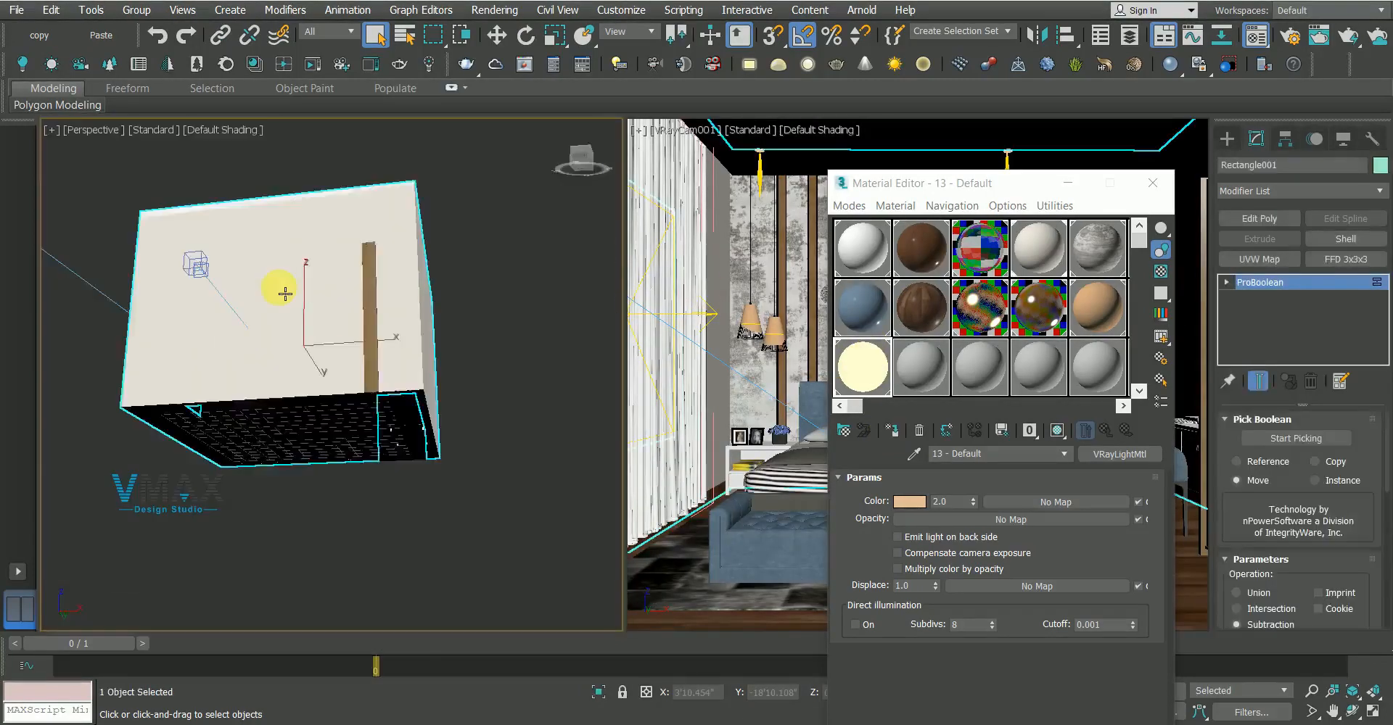
{"action": "key", "text": "F3"}
{"action": "scroll", "coordinate": [398, 294], "scroll_direction": "up", "scroll_amount": 5}
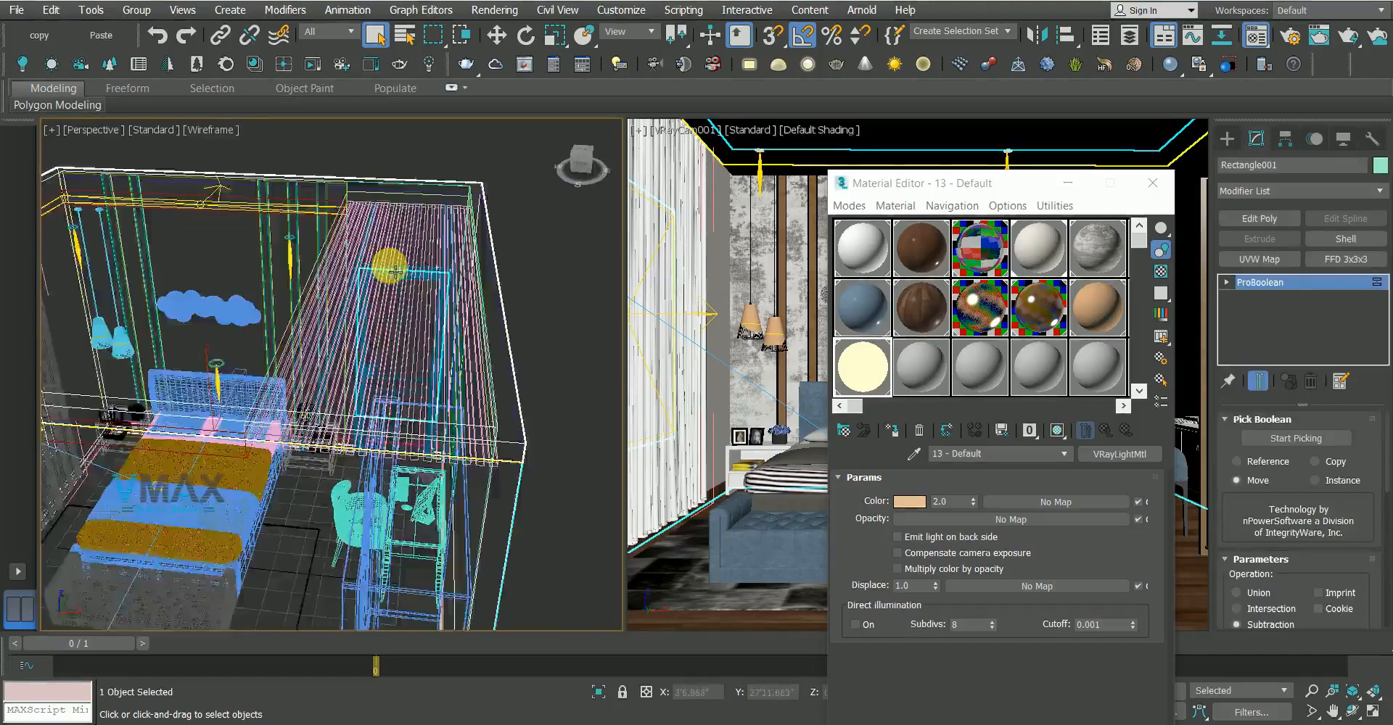
{"action": "scroll", "coordinate": [342, 323], "scroll_direction": "up", "scroll_amount": 4}
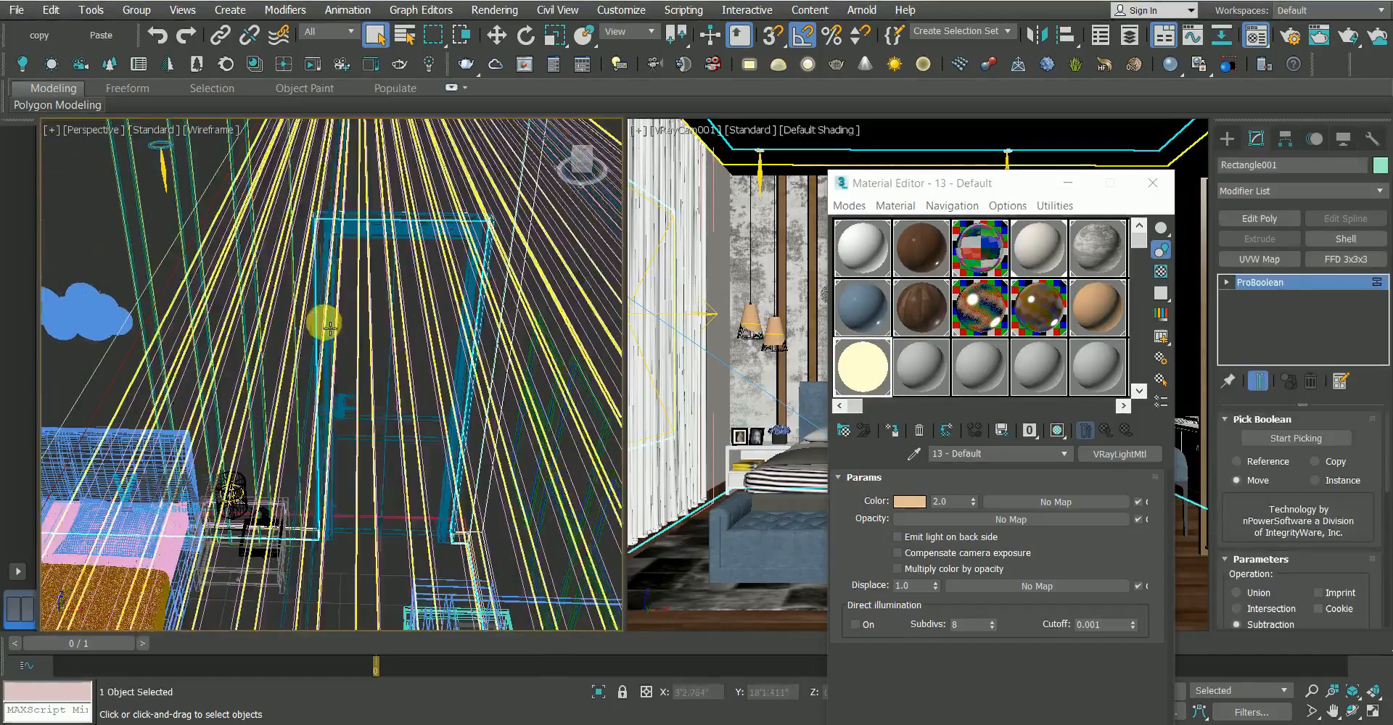
{"action": "left_click", "coordinate": [335, 330]}
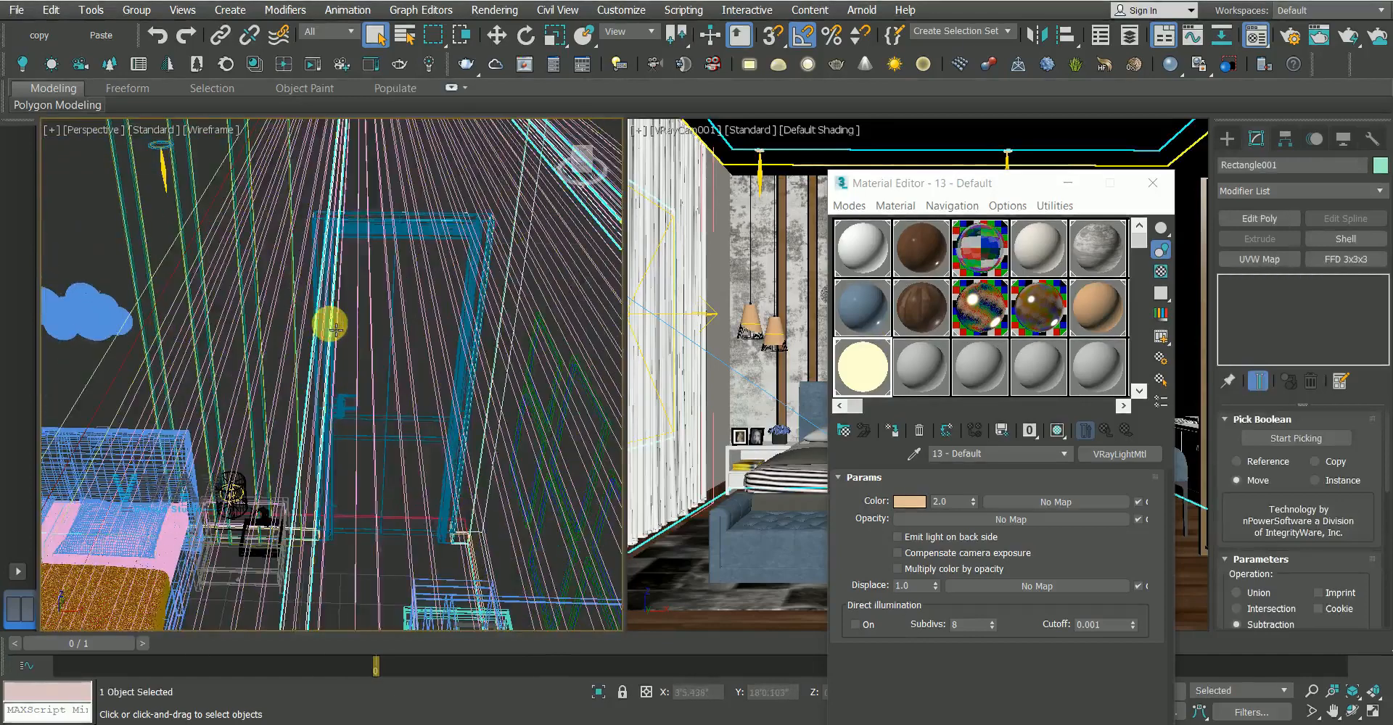
{"action": "left_click", "coordinate": [893, 431]}
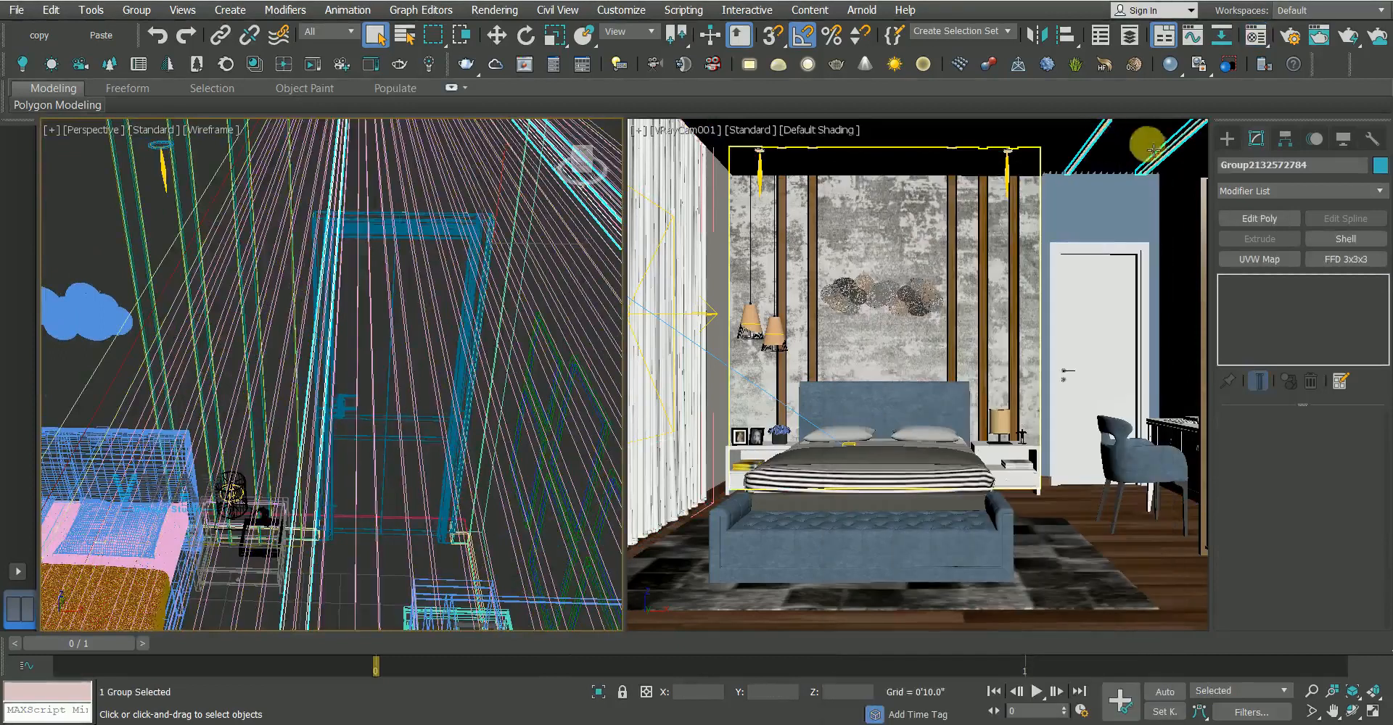
{"action": "scroll", "coordinate": [484, 340], "scroll_direction": "down", "scroll_amount": 8}
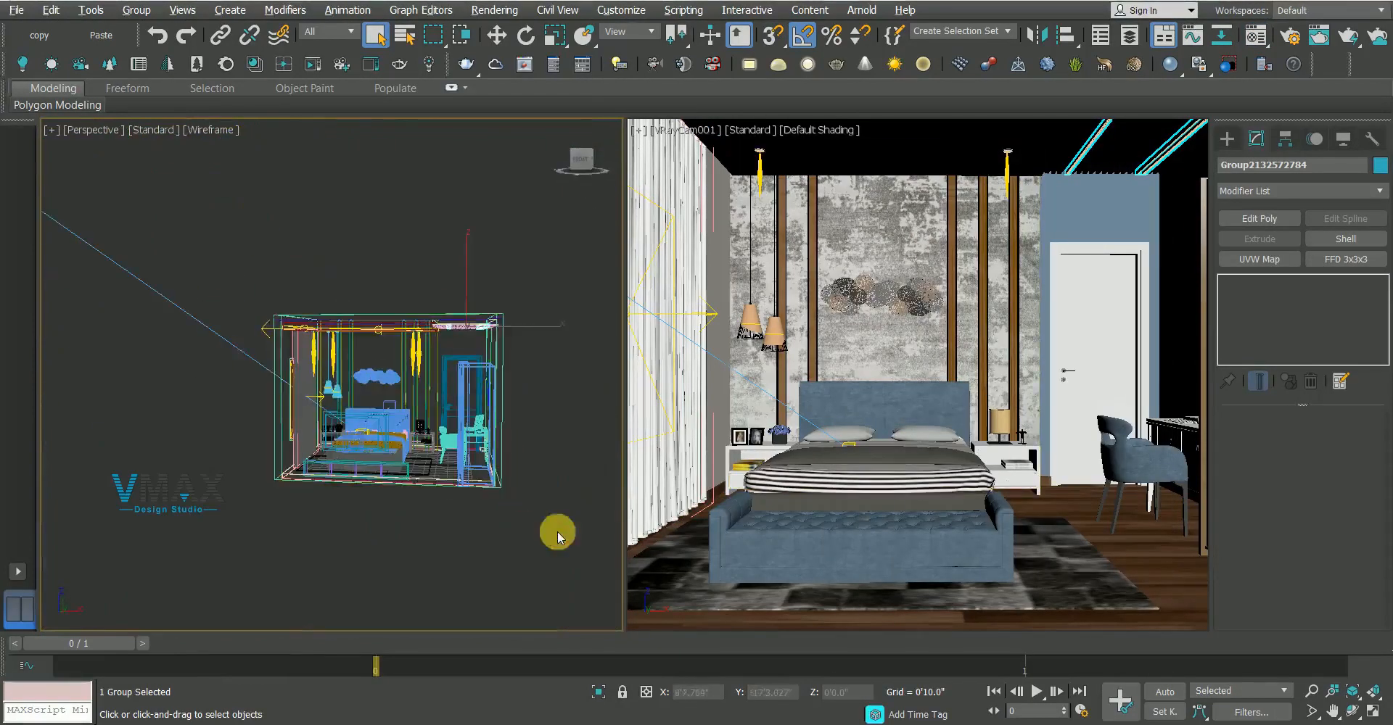
{"action": "left_click", "coordinate": [554, 529]}
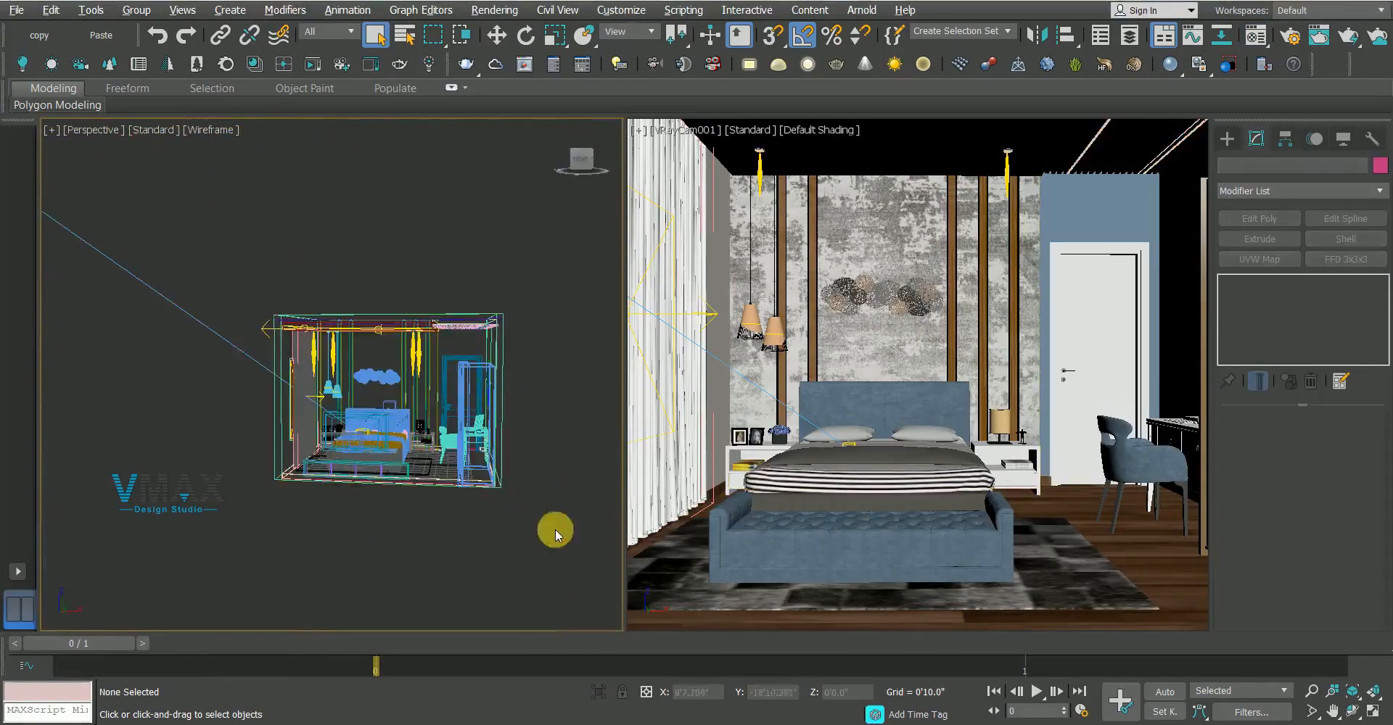
Run a V-Ray test render of the bedroom, stop it early and dismiss the message log
{"action": "left_click", "coordinate": [1290, 38]}
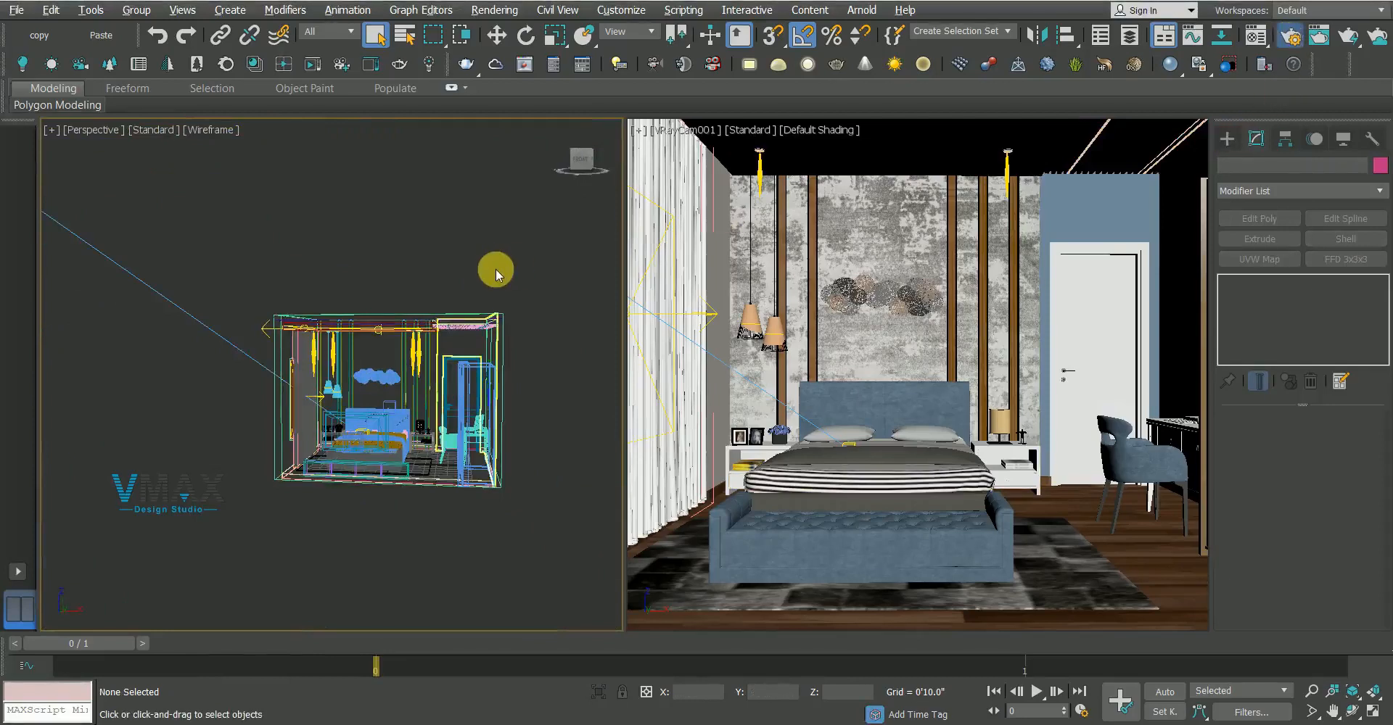
{"action": "left_click_drag", "start_coordinate": [367, 75], "coordinate": [351, 73]}
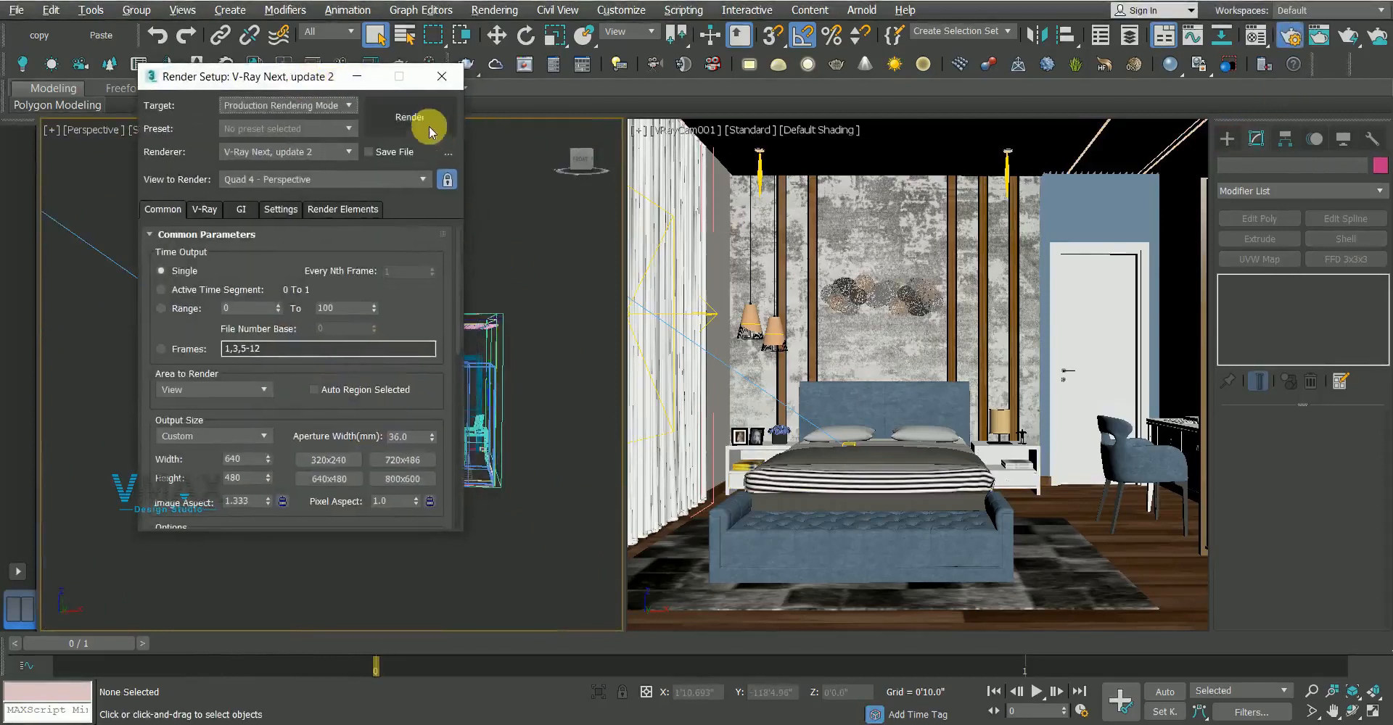
{"action": "left_click", "coordinate": [428, 129]}
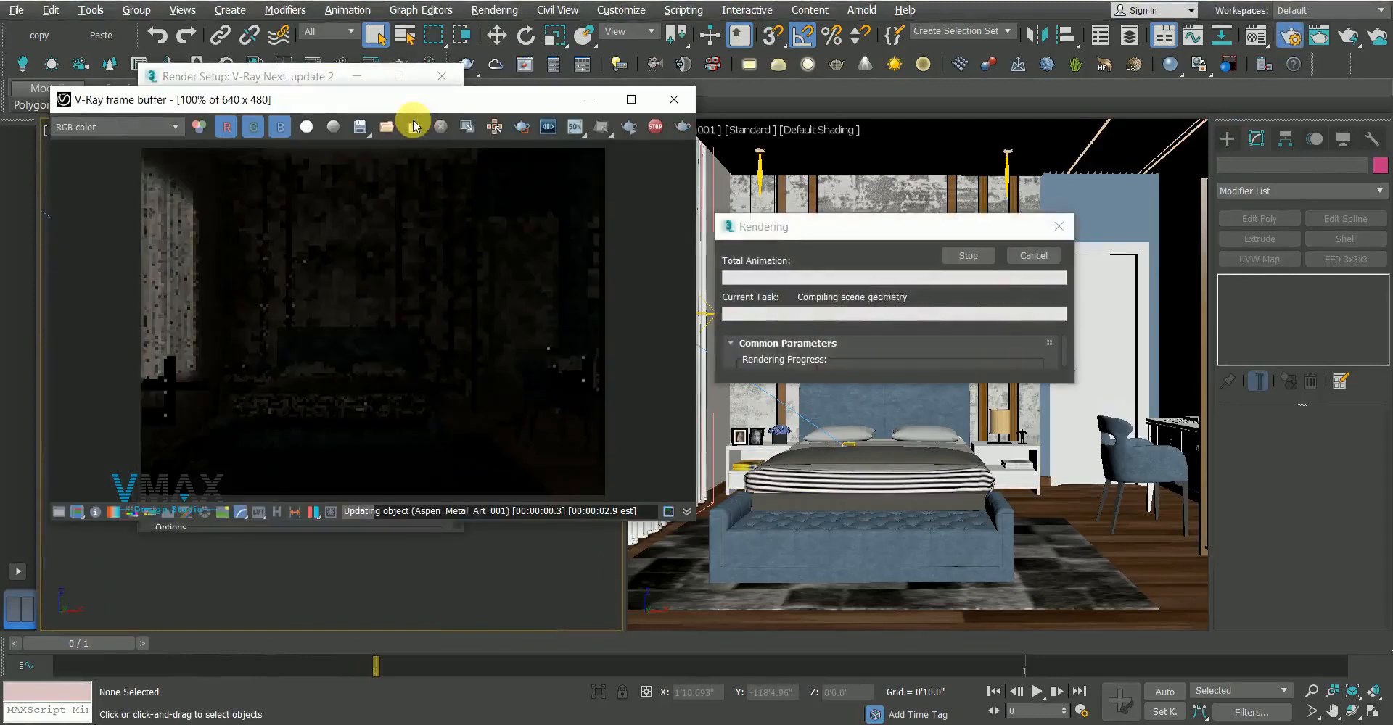
{"action": "left_click", "coordinate": [294, 87]}
{"action": "left_click_drag", "start_coordinate": [366, 100], "coordinate": [385, 101]}
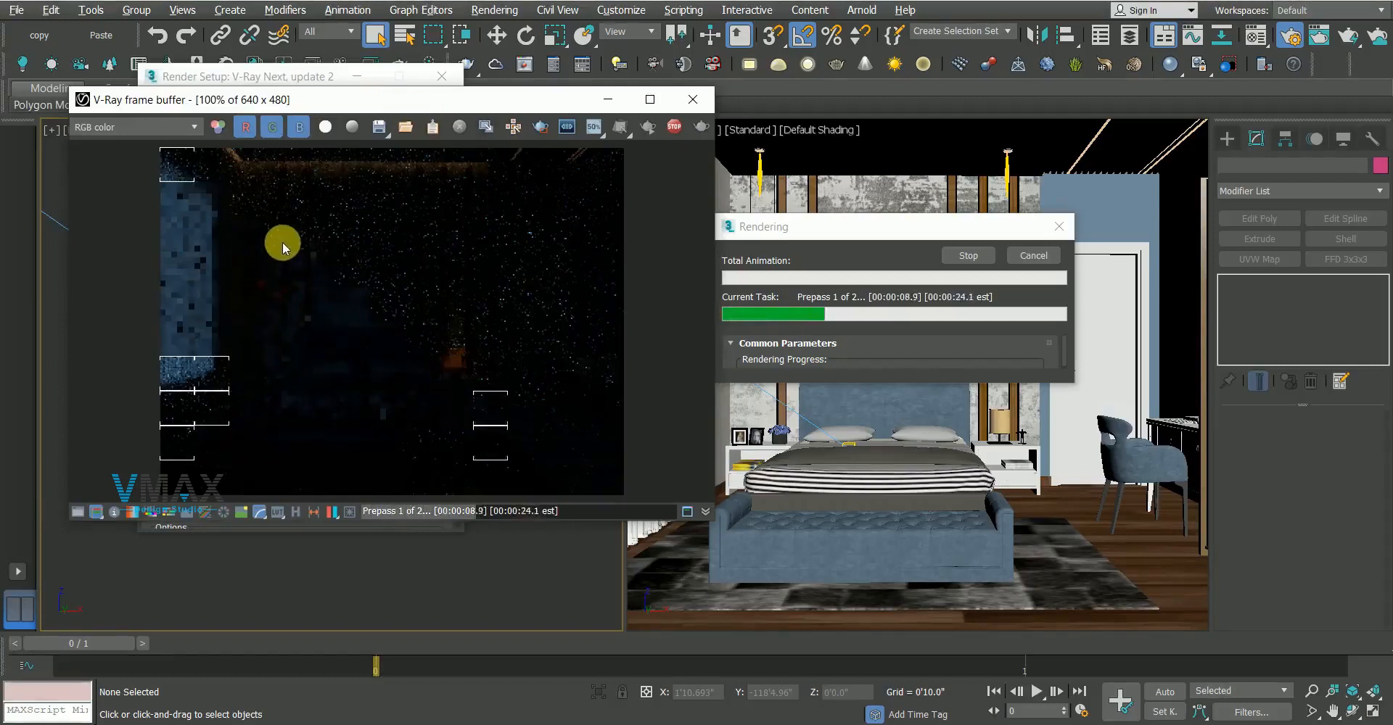
{"action": "left_click", "coordinate": [968, 264]}
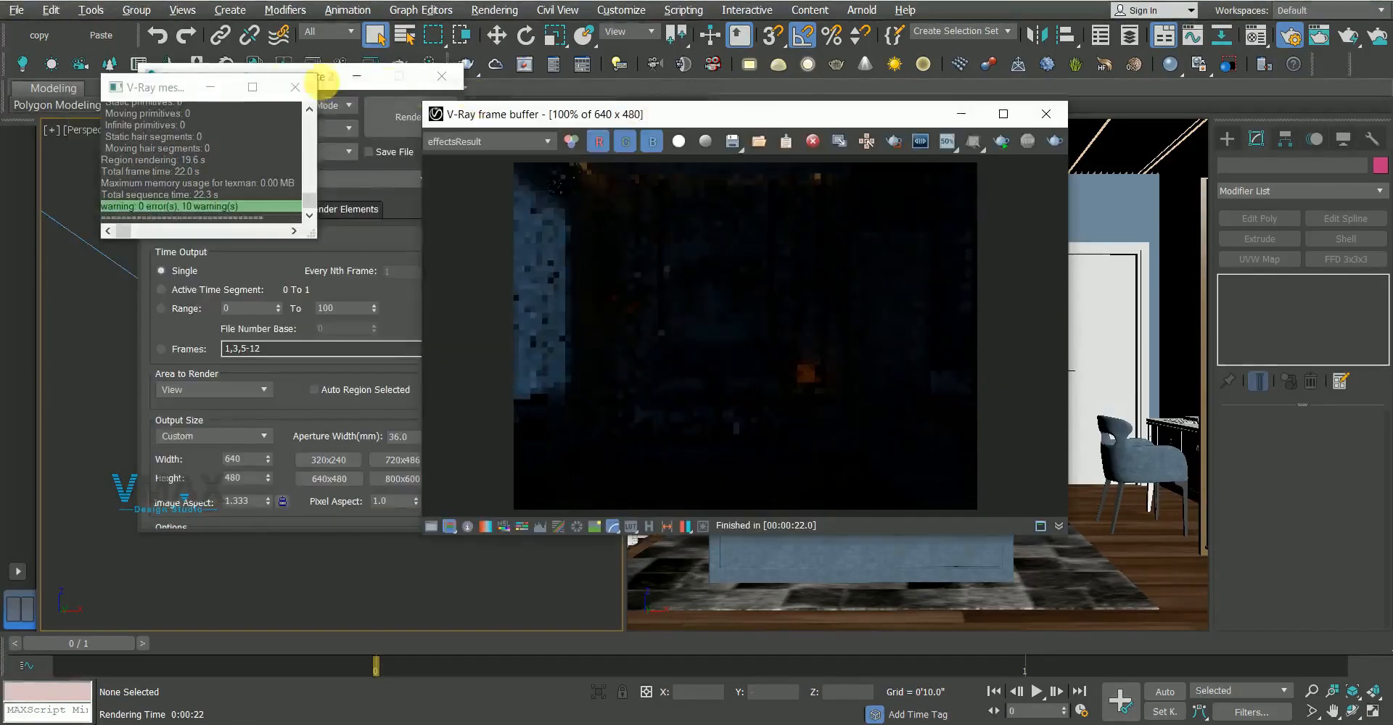
{"action": "left_click", "coordinate": [297, 84]}
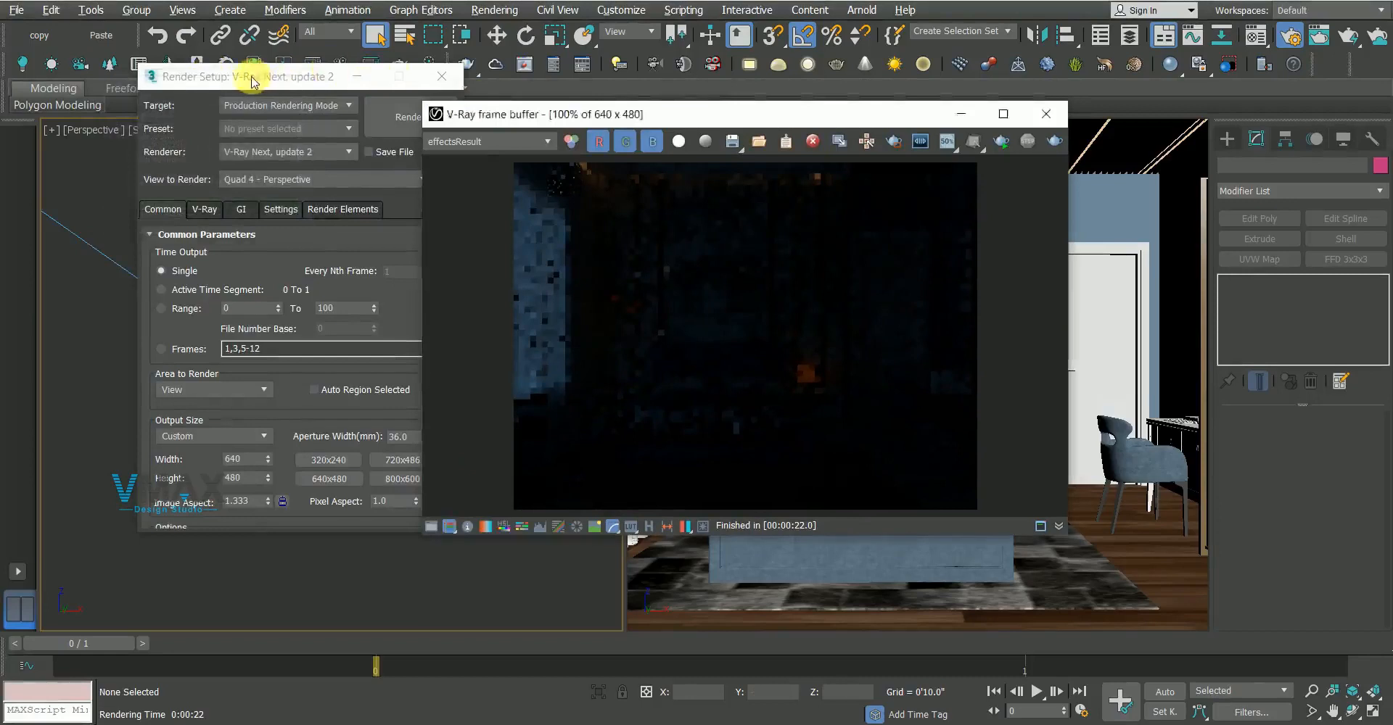
Enable auto exposure and auto white balance in the V-Ray camera render settings
{"action": "left_click_drag", "start_coordinate": [250, 76], "coordinate": [221, 68]}
{"action": "left_click", "coordinate": [176, 202]}
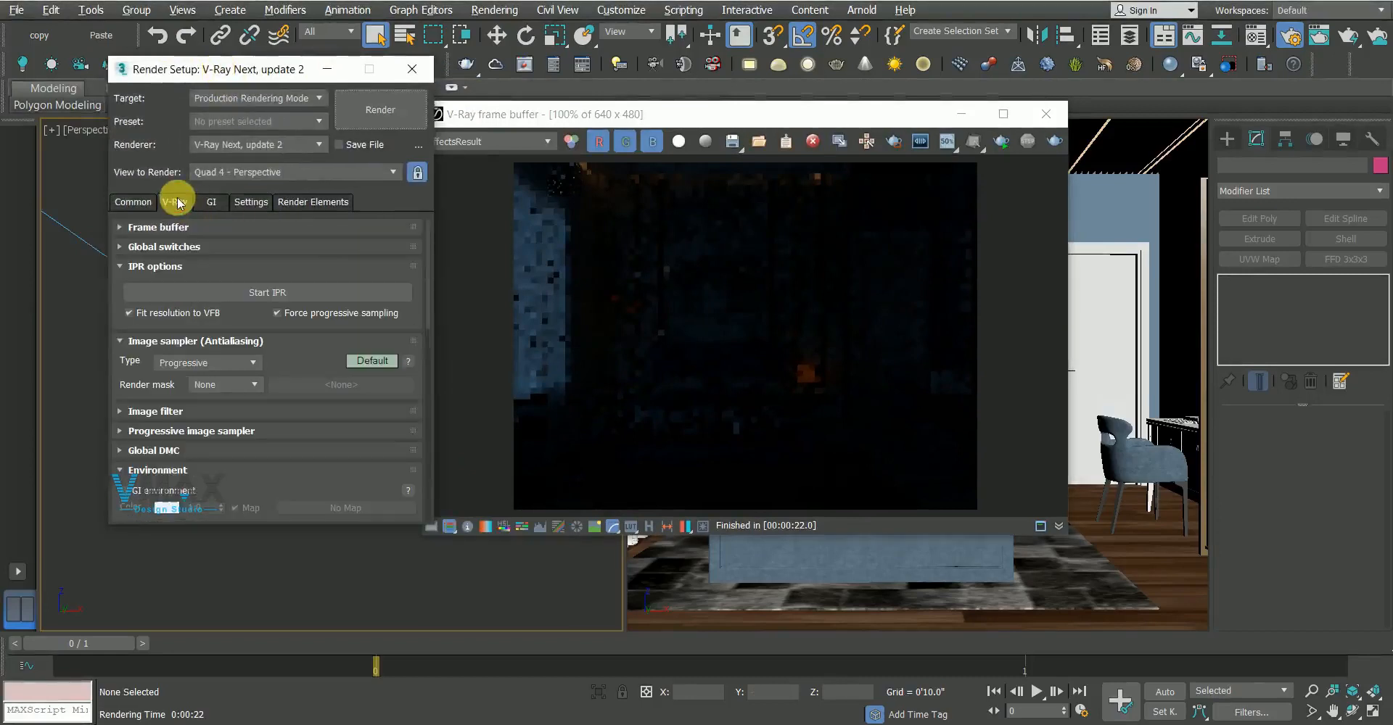
{"action": "left_click_drag", "start_coordinate": [233, 488], "coordinate": [264, 150]}
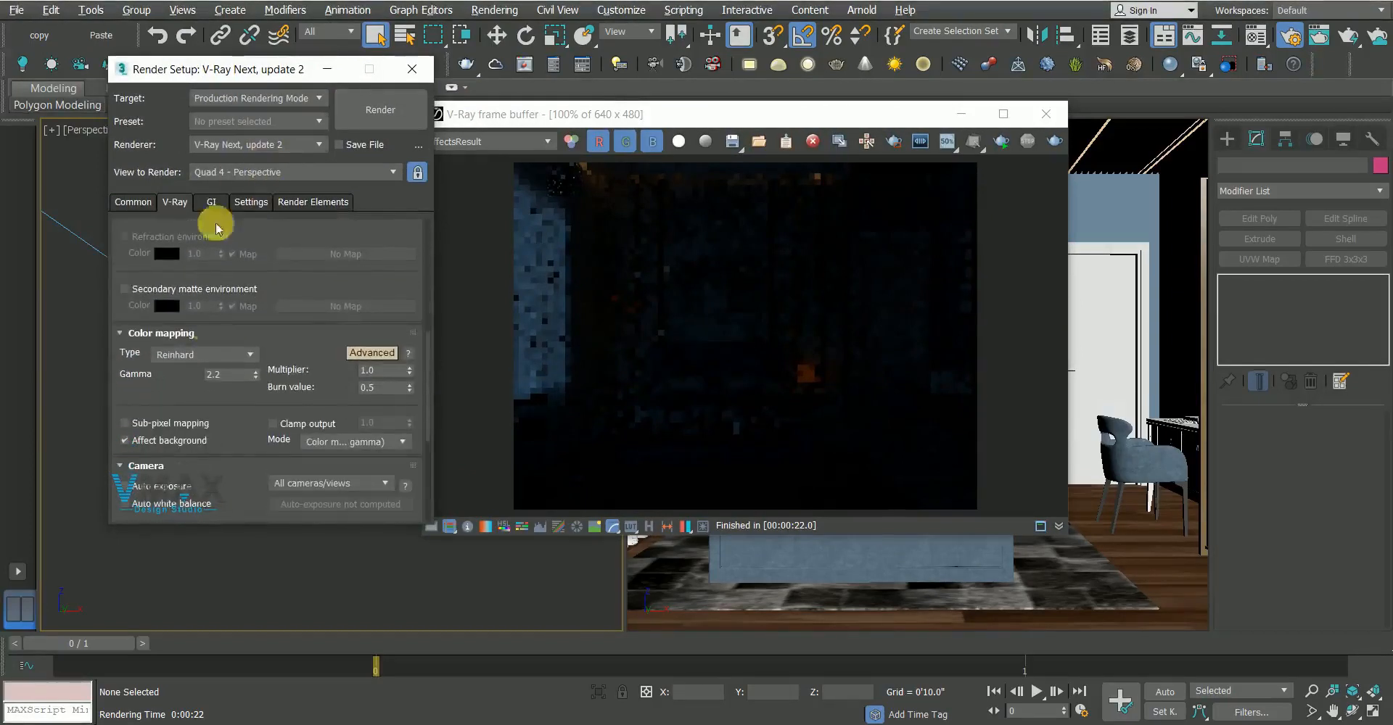
{"action": "left_click", "coordinate": [135, 486]}
{"action": "left_click", "coordinate": [143, 505]}
Render the bedroom again and examine the image enlarged in the full-screen frame buffer
{"action": "left_click", "coordinate": [380, 113]}
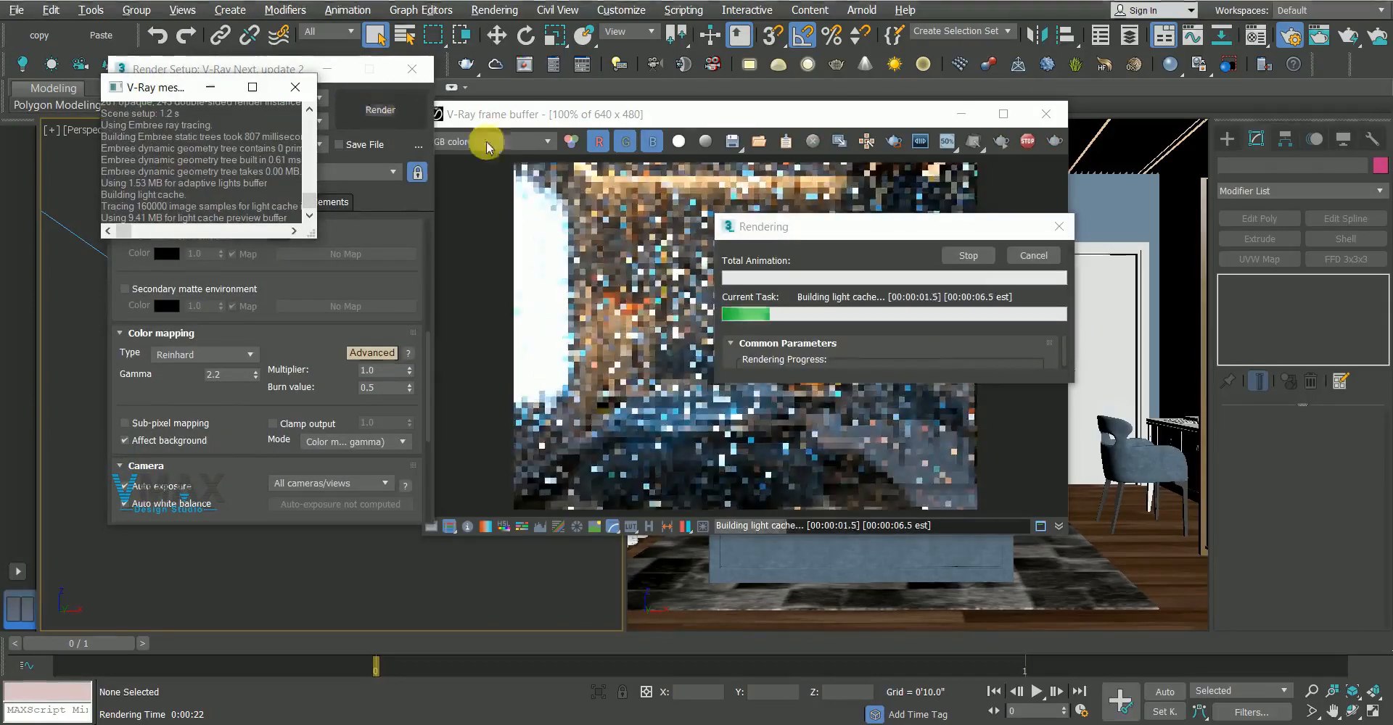
{"action": "left_click", "coordinate": [295, 87]}
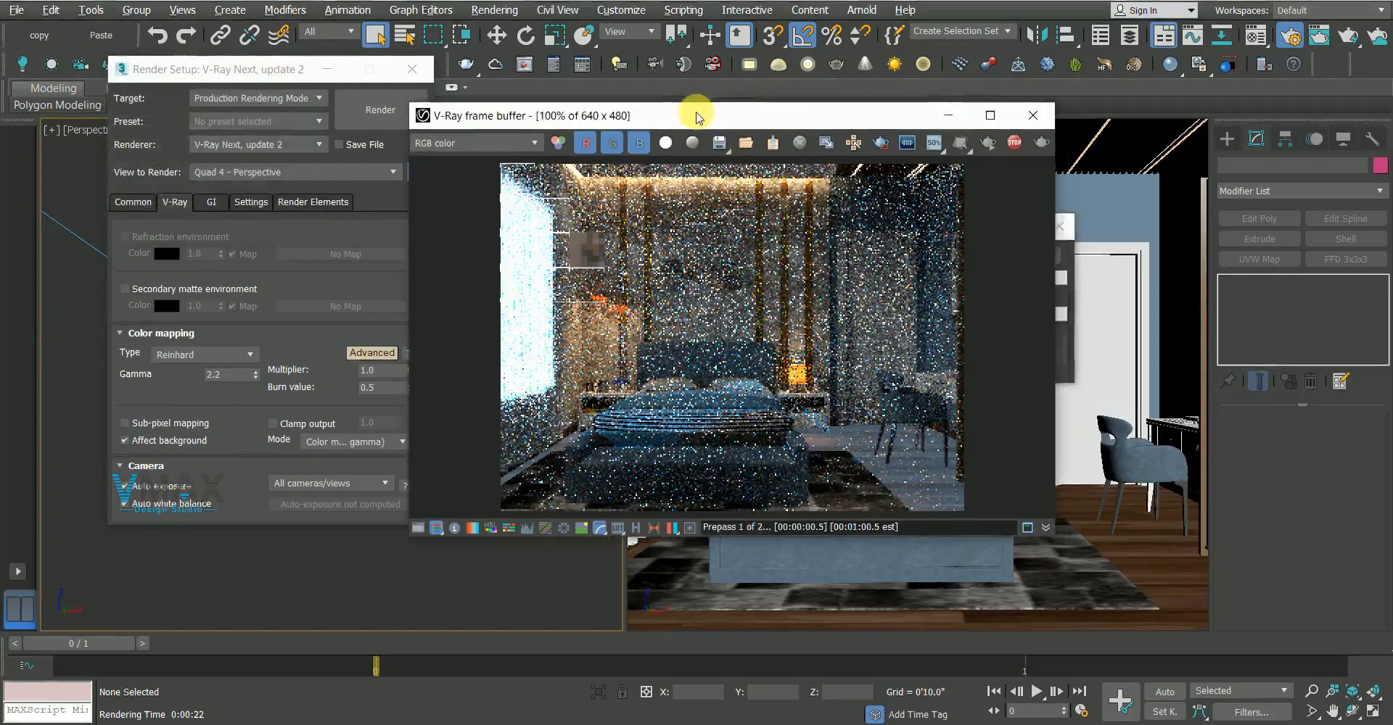
{"action": "left_click_drag", "start_coordinate": [690, 115], "coordinate": [654, 118]}
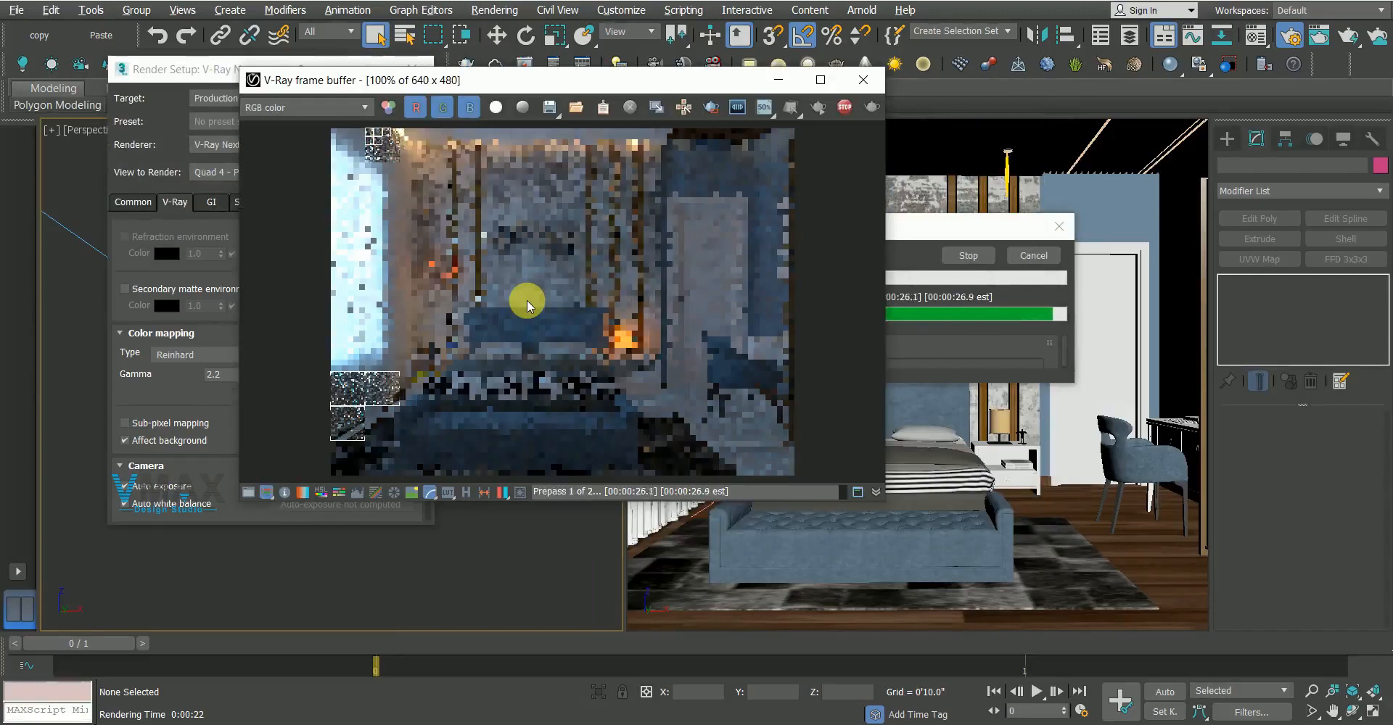
{"action": "left_click", "coordinate": [820, 79]}
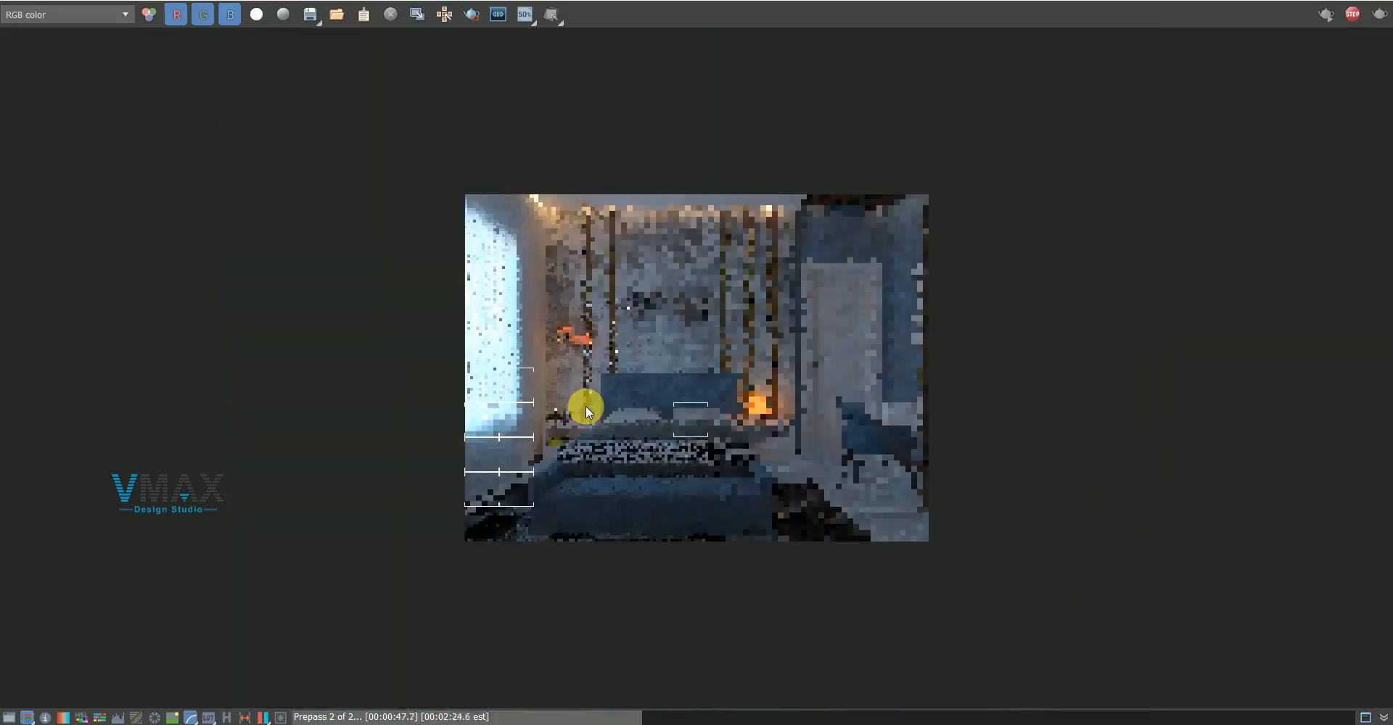
{"action": "double_click", "coordinate": [585, 406]}
{"action": "scroll", "coordinate": [586, 407], "scroll_direction": "up", "scroll_amount": 1}
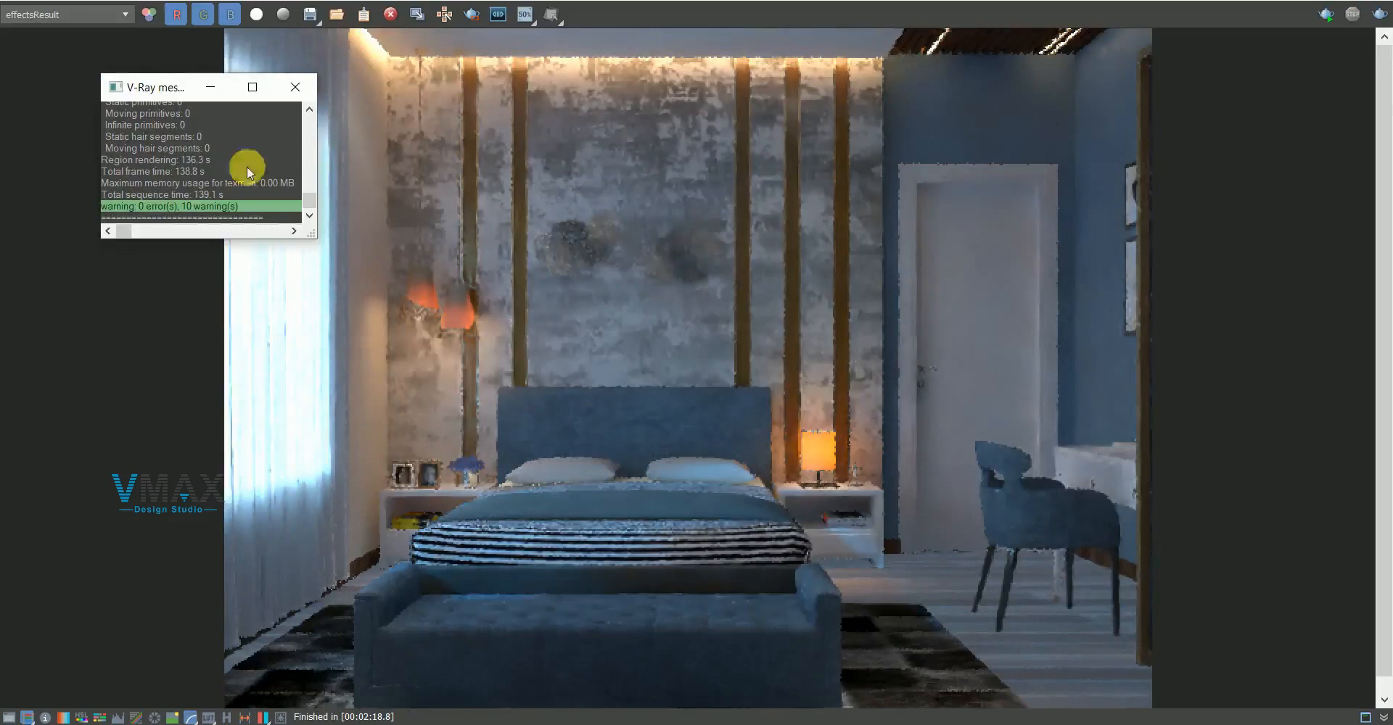
{"action": "left_click", "coordinate": [293, 86]}
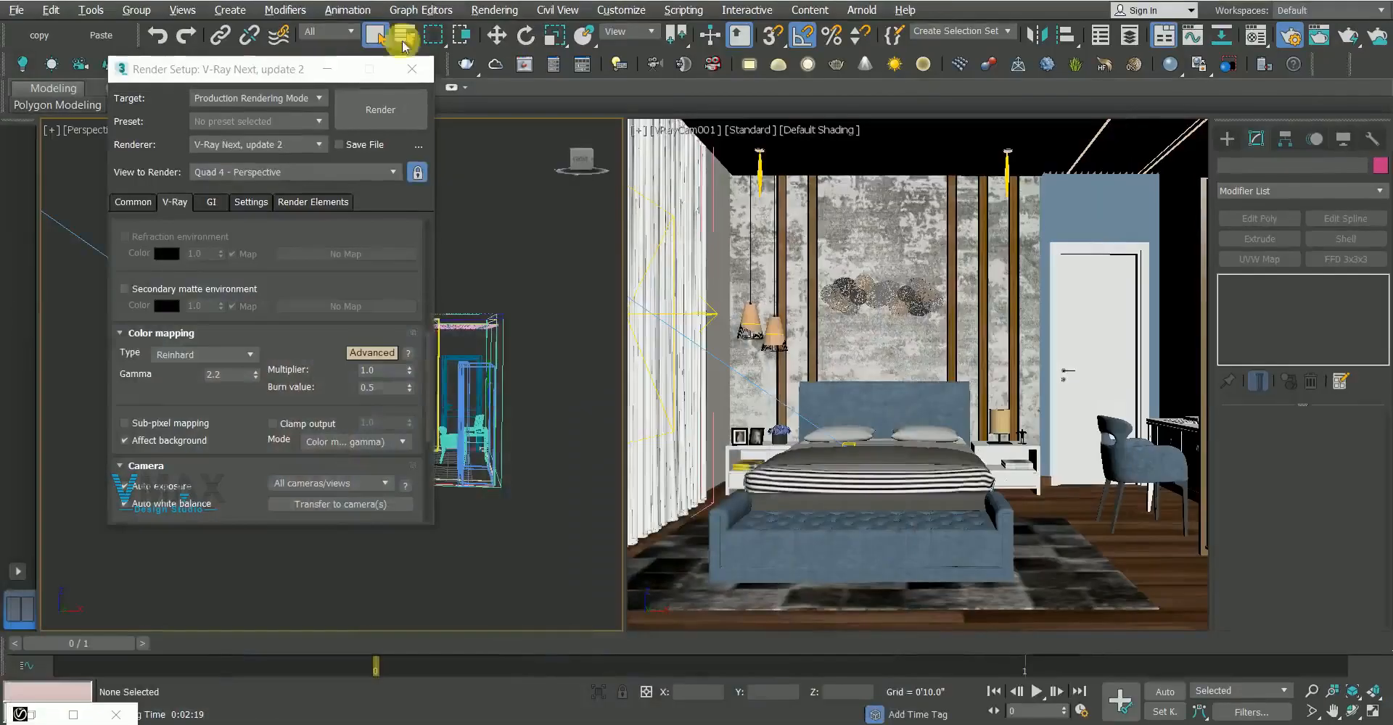
Select the V-Ray camera in a top view of the room and set its focal length to 38 mm
{"action": "left_click", "coordinate": [327, 68]}
{"action": "scroll", "coordinate": [346, 371], "scroll_direction": "down", "scroll_amount": 5}
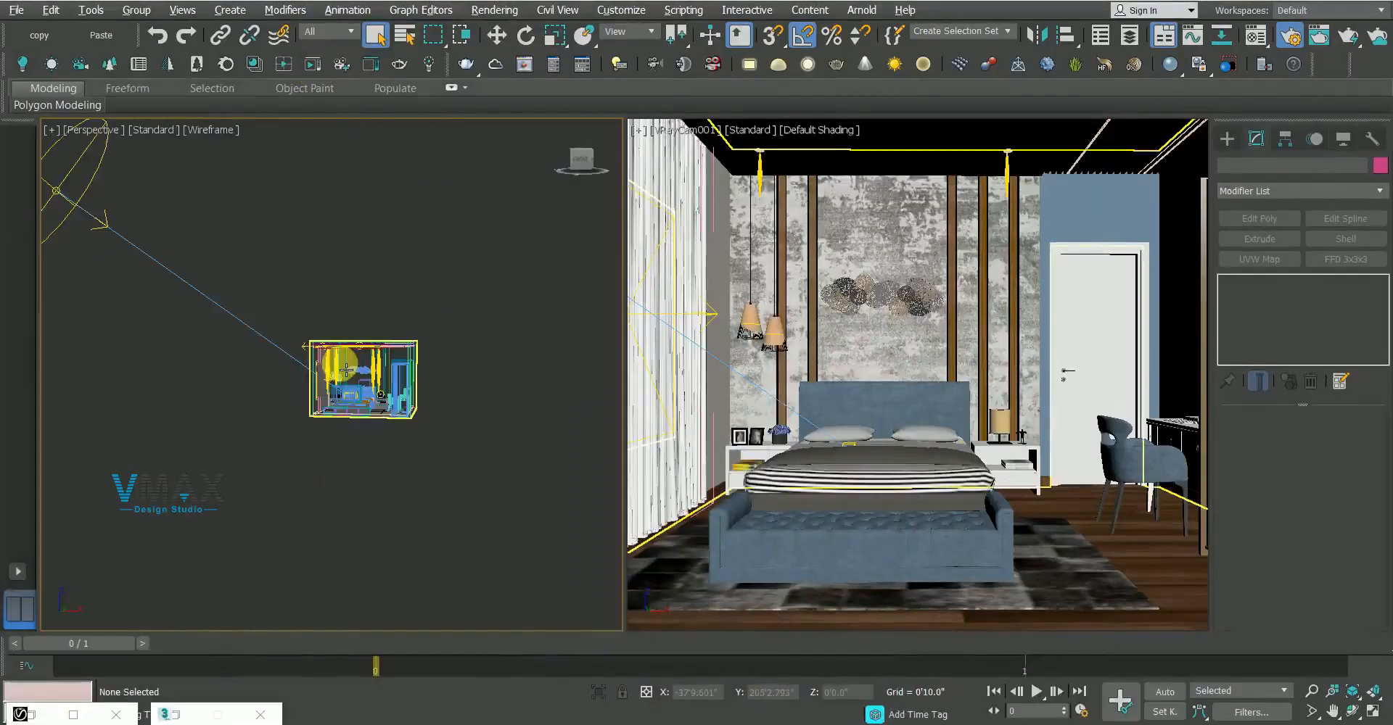
{"action": "key", "text": "t"}
{"action": "scroll", "coordinate": [341, 370], "scroll_direction": "down", "scroll_amount": 5}
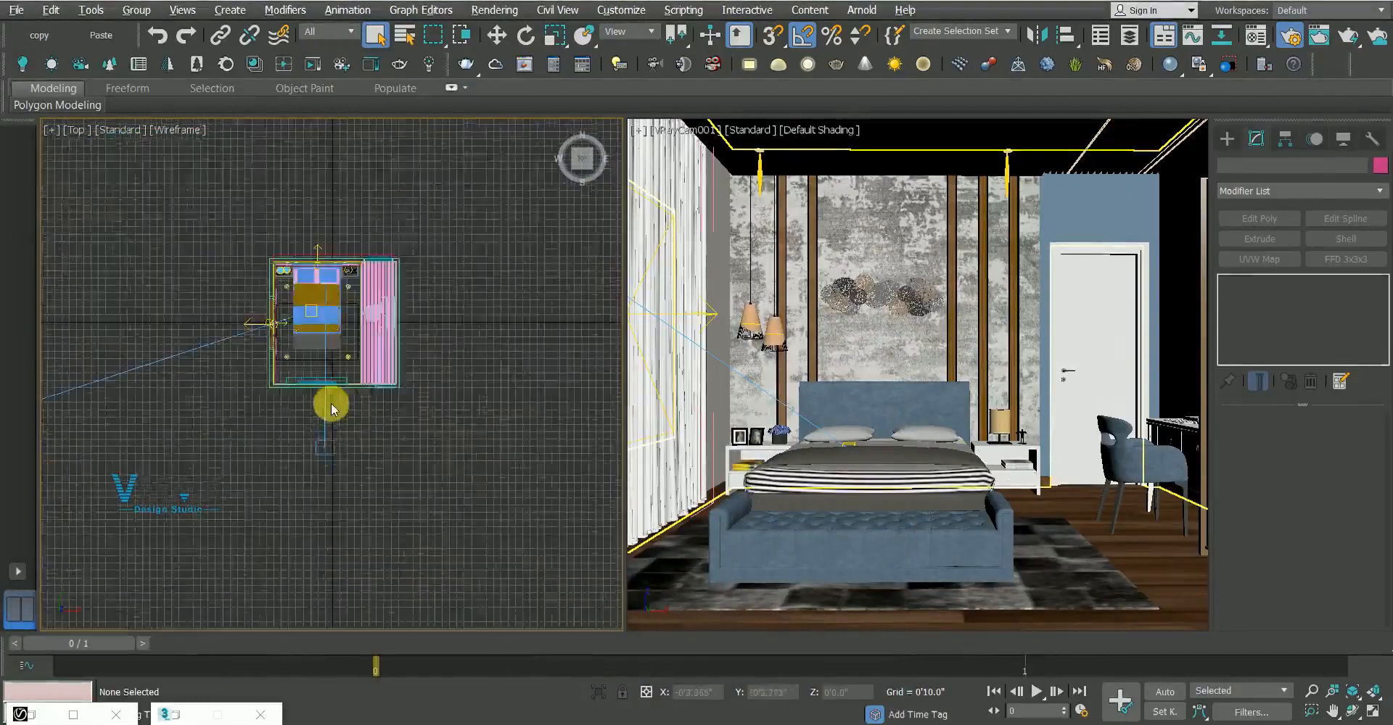
{"action": "scroll", "coordinate": [330, 408], "scroll_direction": "up", "scroll_amount": 3}
{"action": "left_click", "coordinate": [321, 461]}
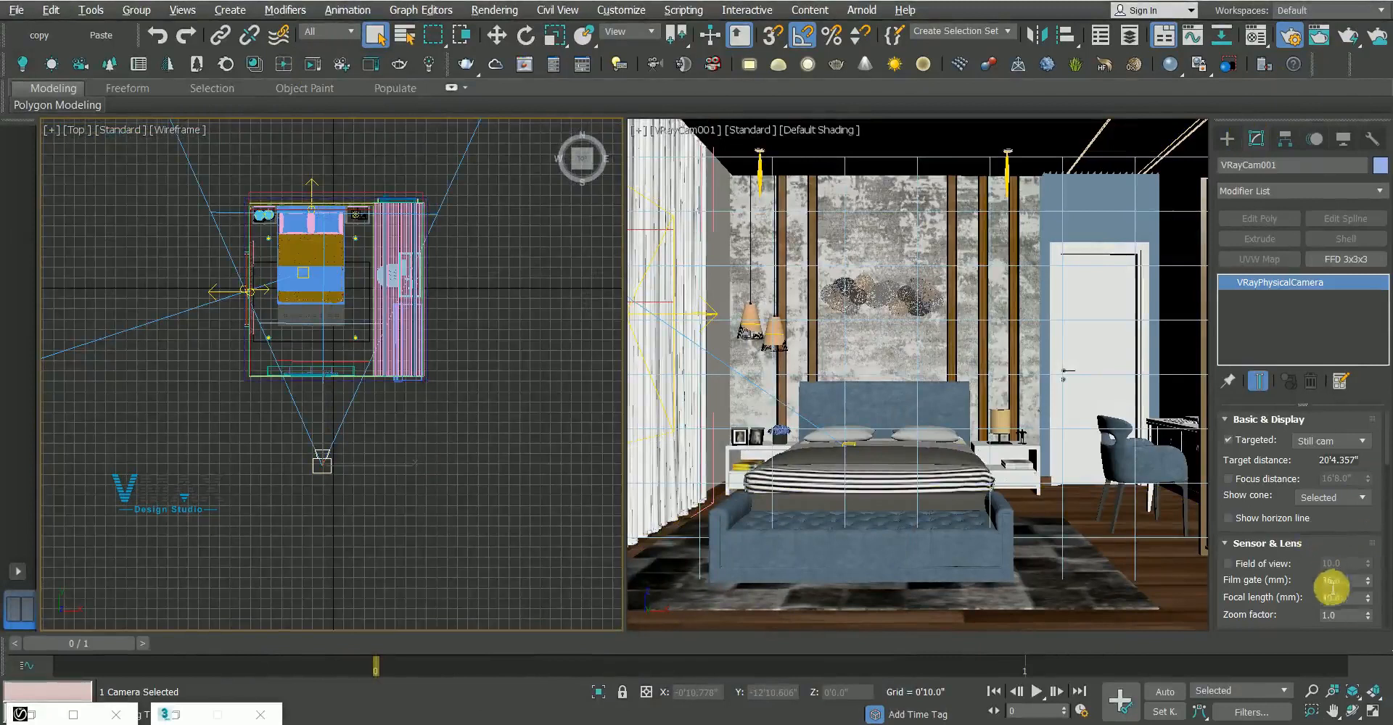
{"action": "left_click_drag", "start_coordinate": [1374, 601], "coordinate": [1376, 604]}
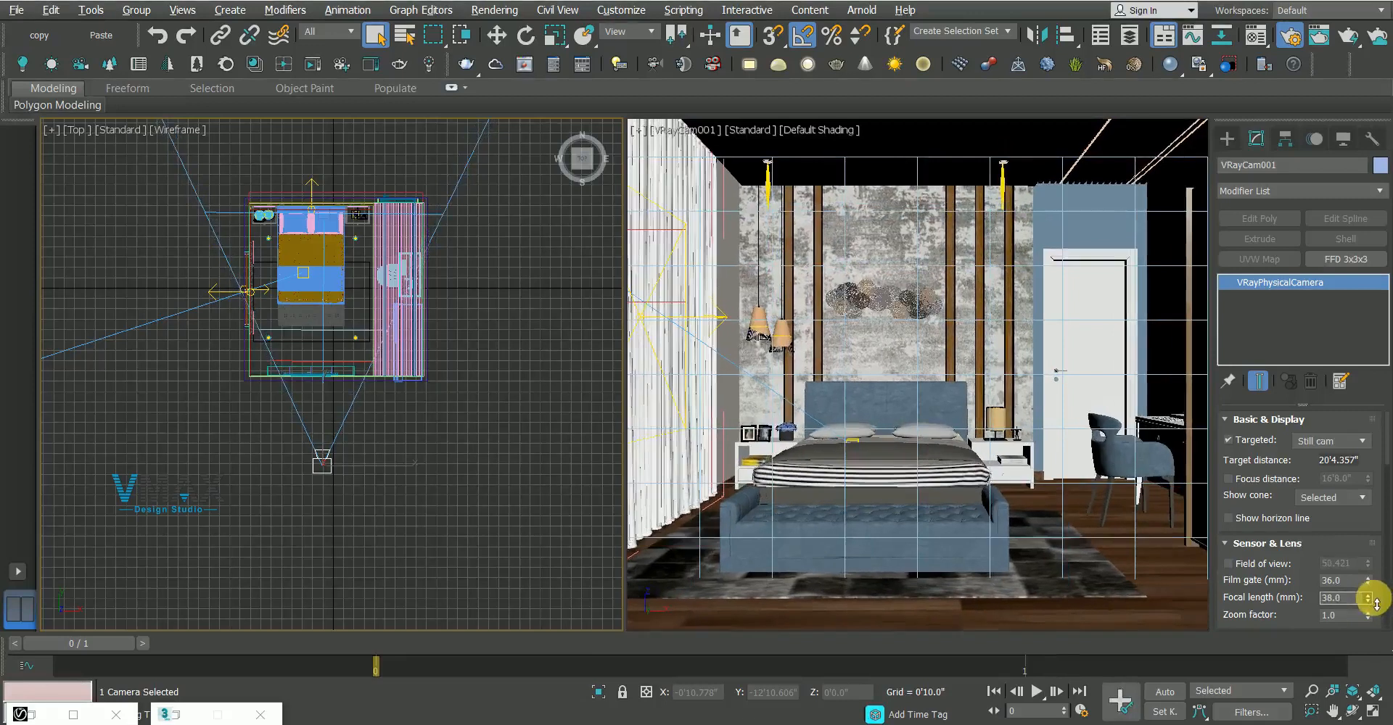
Shift the camera framing slightly up and sideways to recompose the bed wall, and deselect the camera
{"action": "mouse_move", "coordinate": [983, 385]}
{"action": "middle_mouse_down"}
{"action": "mouse_move", "coordinate": [973, 368]}
{"action": "mouse_move", "coordinate": [985, 393]}
{"action": "middle_mouse_up"}
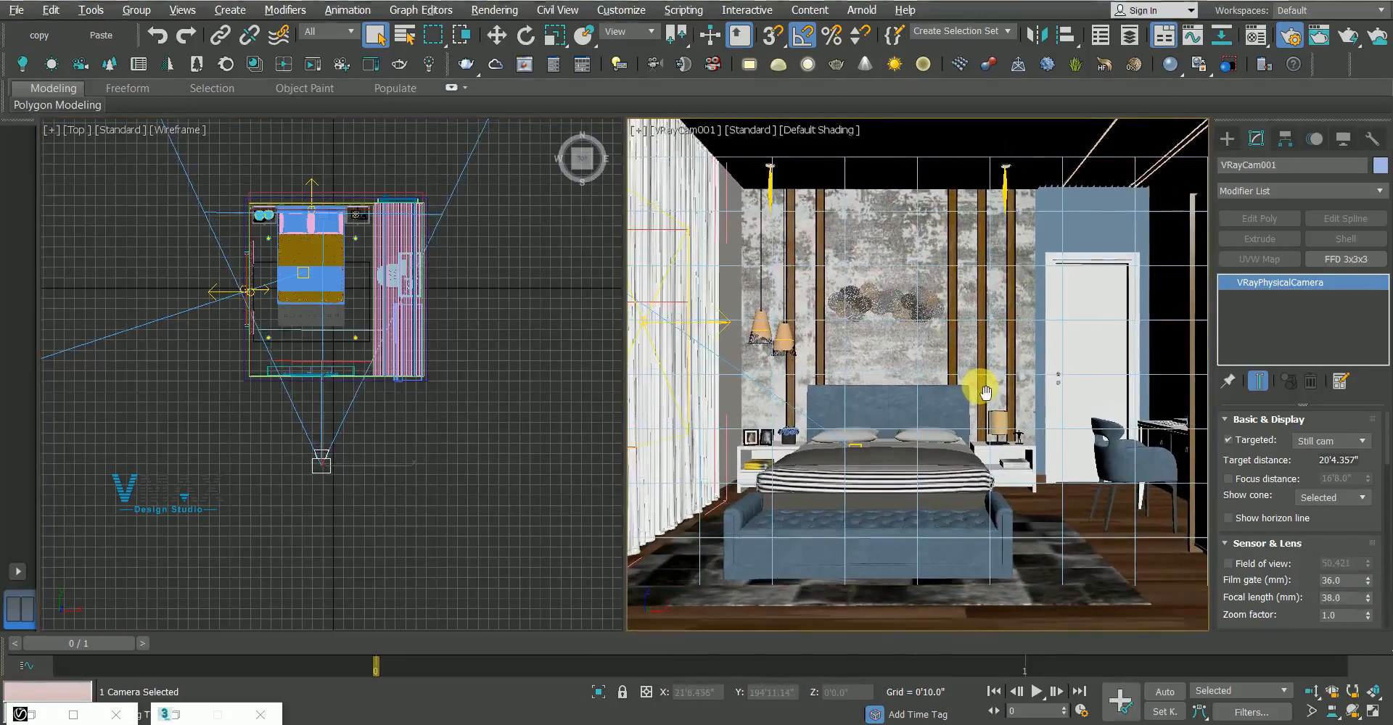
{"action": "mouse_move", "coordinate": [985, 392]}
{"action": "middle_mouse_down"}
{"action": "mouse_move", "coordinate": [966, 368]}
{"action": "mouse_move", "coordinate": [975, 391]}
{"action": "middle_mouse_up"}
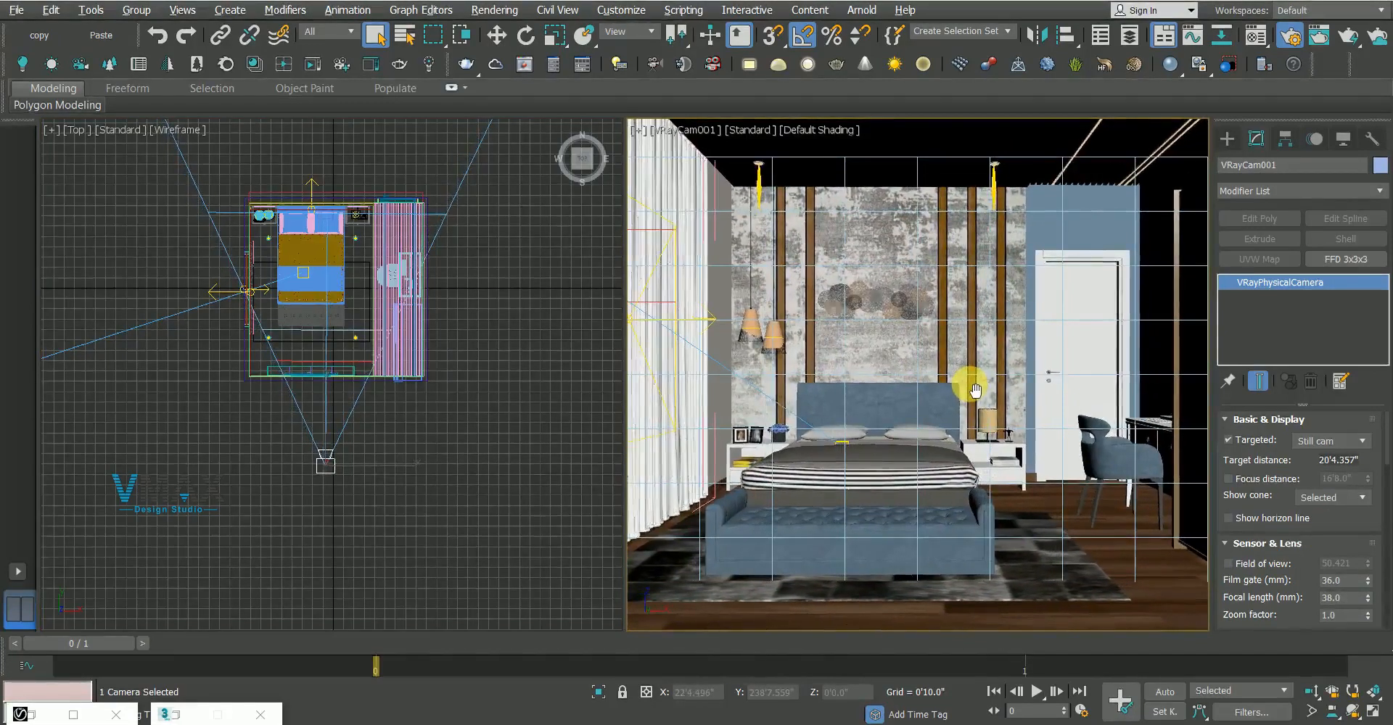
{"action": "middle_click_drag", "start_coordinate": [975, 390], "coordinate": [978, 390]}
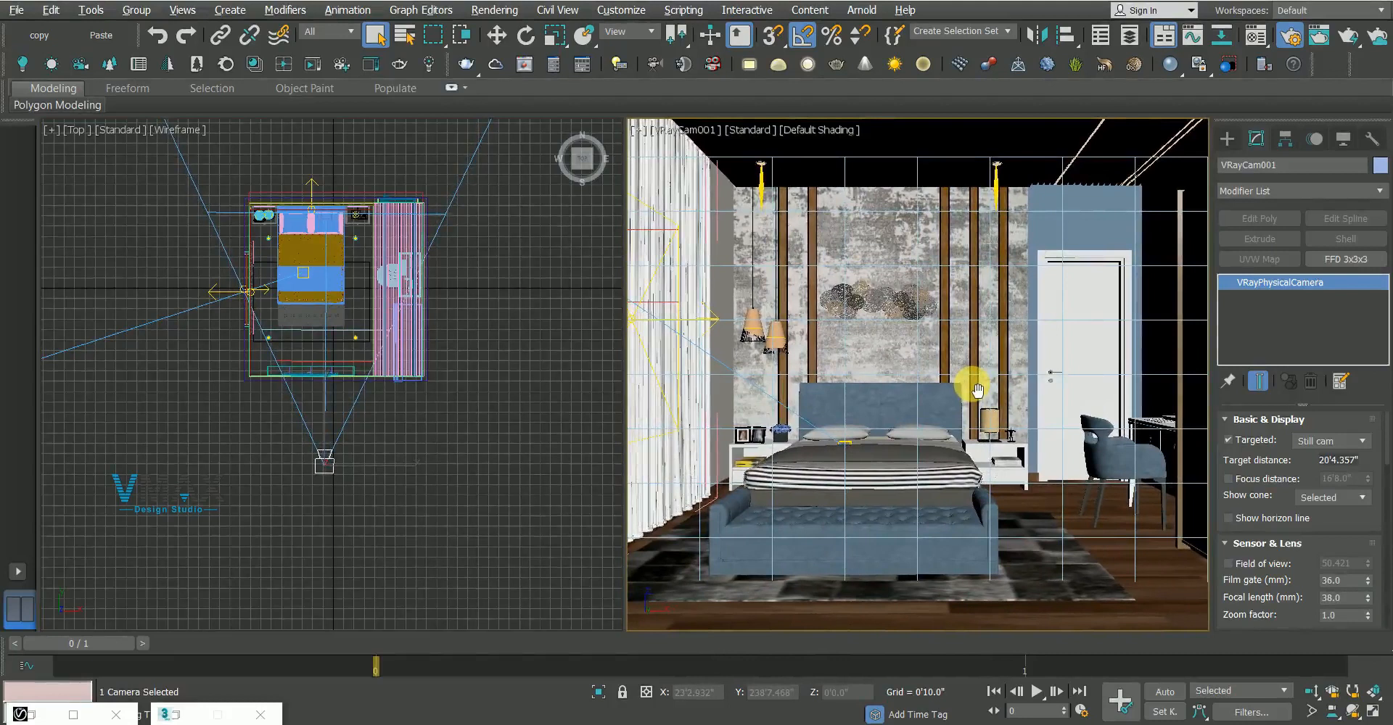
{"action": "left_click", "coordinate": [445, 443]}
Limit selection to lights, set the multiplier of the pendant lamps' disc light to 10 and check the second pendant's light
{"action": "scroll", "coordinate": [238, 152], "scroll_direction": "up", "scroll_amount": 5}
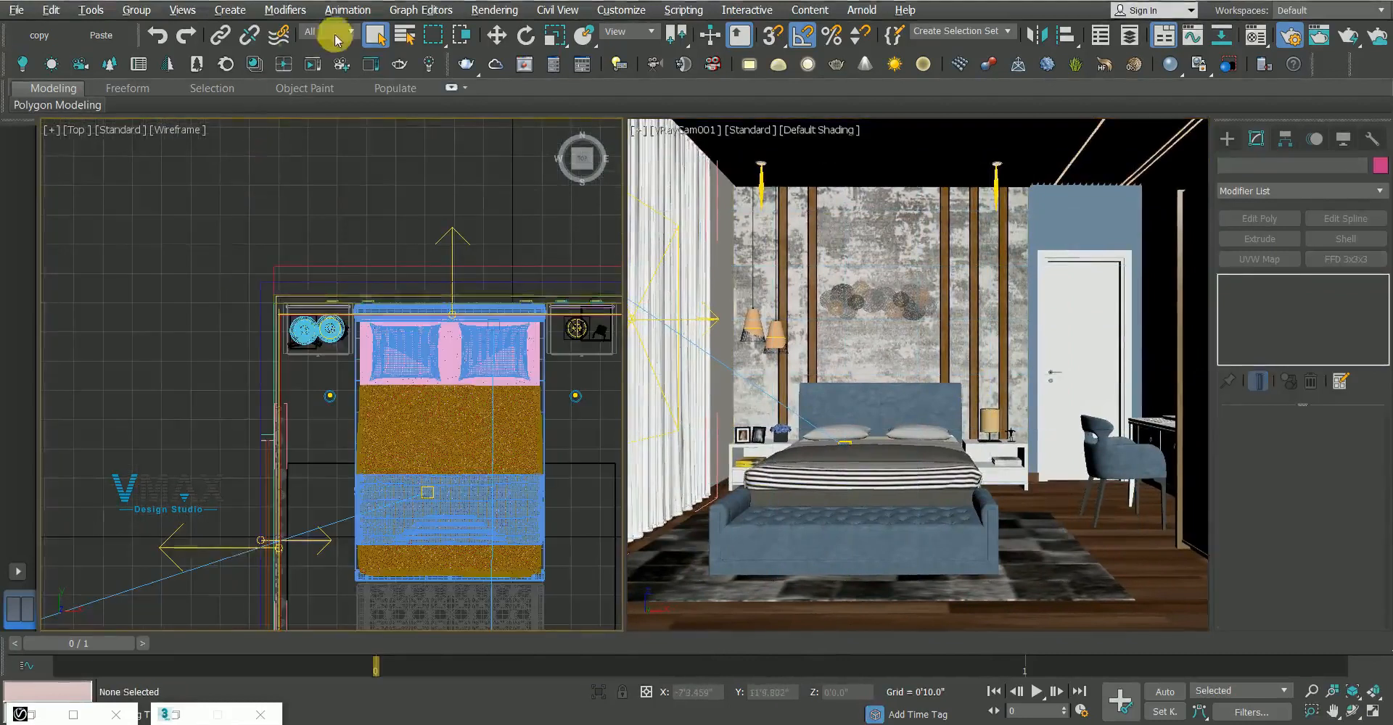
{"action": "left_click", "coordinate": [330, 31]}
{"action": "left_click", "coordinate": [324, 82]}
{"action": "scroll", "coordinate": [338, 326], "scroll_direction": "up", "scroll_amount": 5}
{"action": "left_click", "coordinate": [305, 336]}
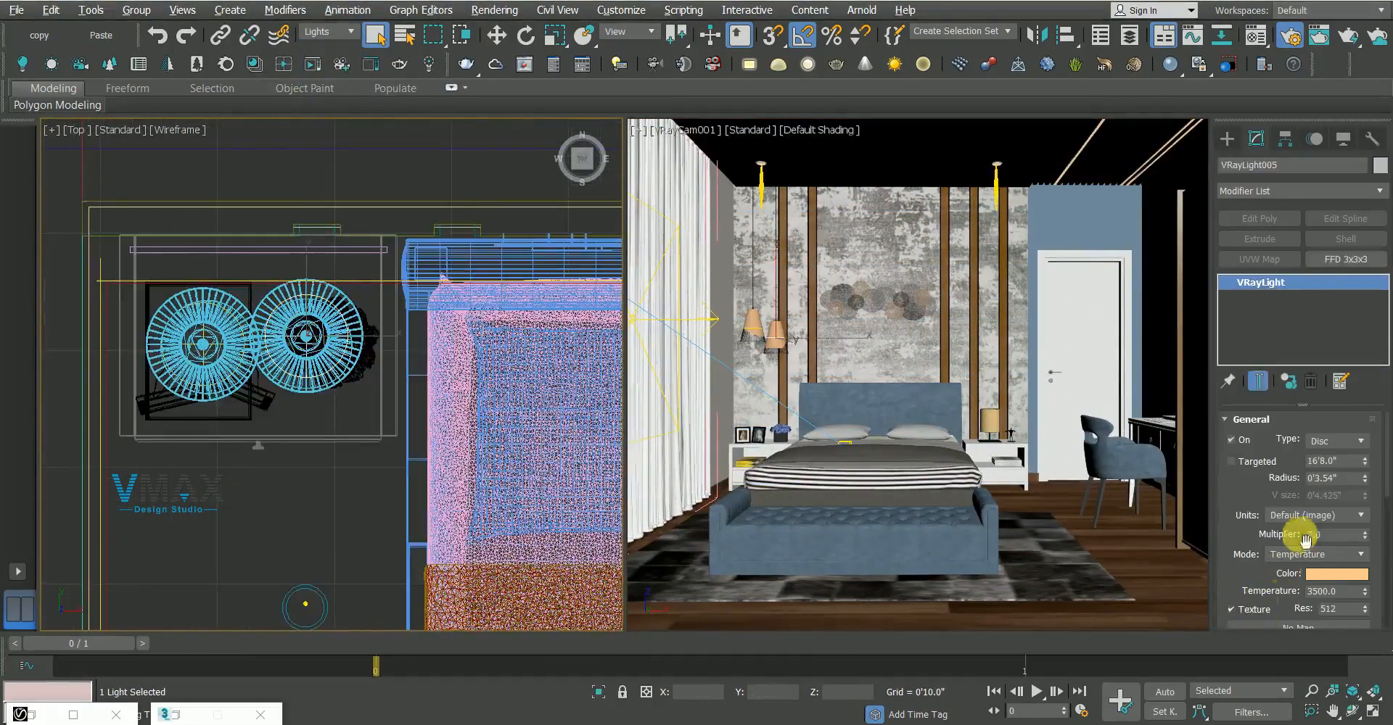
{"action": "double_click", "coordinate": [1323, 534]}
{"action": "type", "text": "10"}
{"action": "key", "text": "Return"}
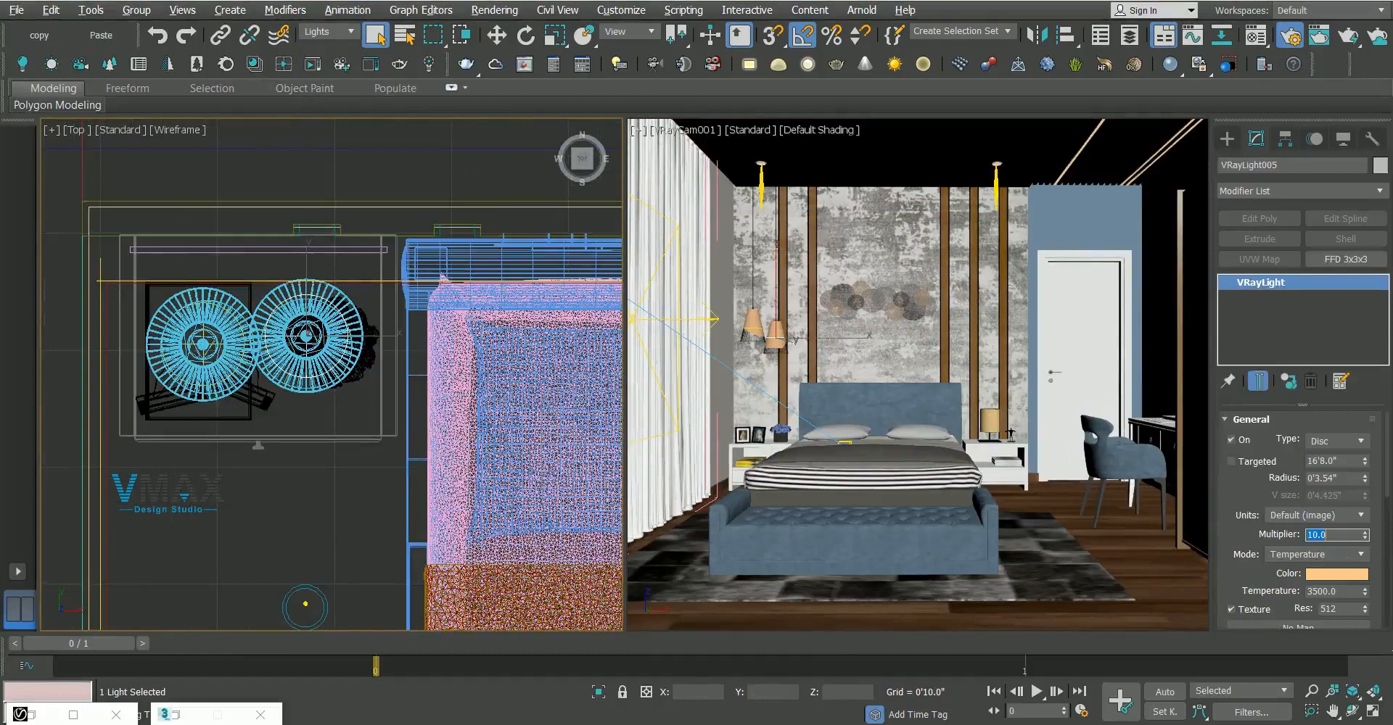
{"action": "left_click", "coordinate": [219, 345]}
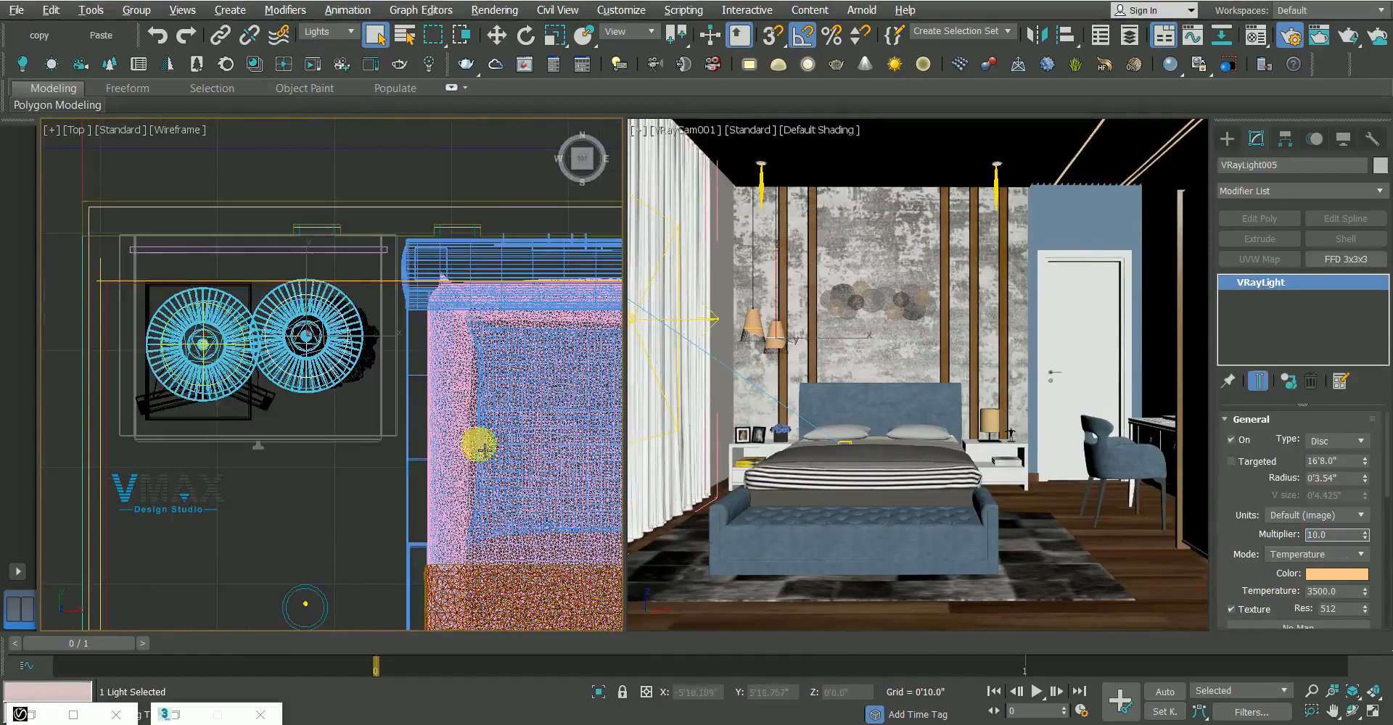
{"action": "scroll", "coordinate": [276, 380], "scroll_direction": "down", "scroll_amount": 6}
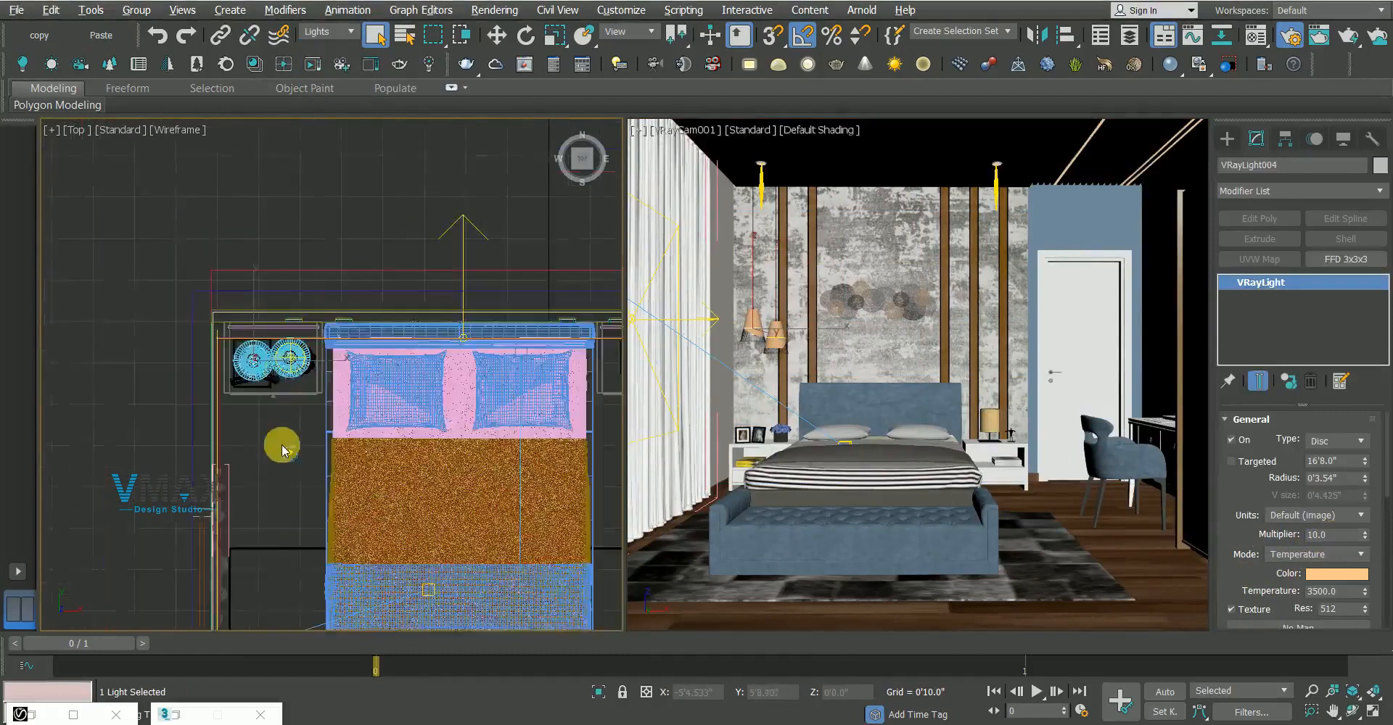
Select the photometric ceiling light beside the bed and set its intensity to 10000 cd
{"action": "scroll", "coordinate": [283, 450], "scroll_direction": "up", "scroll_amount": 8}
{"action": "left_click", "coordinate": [315, 478]}
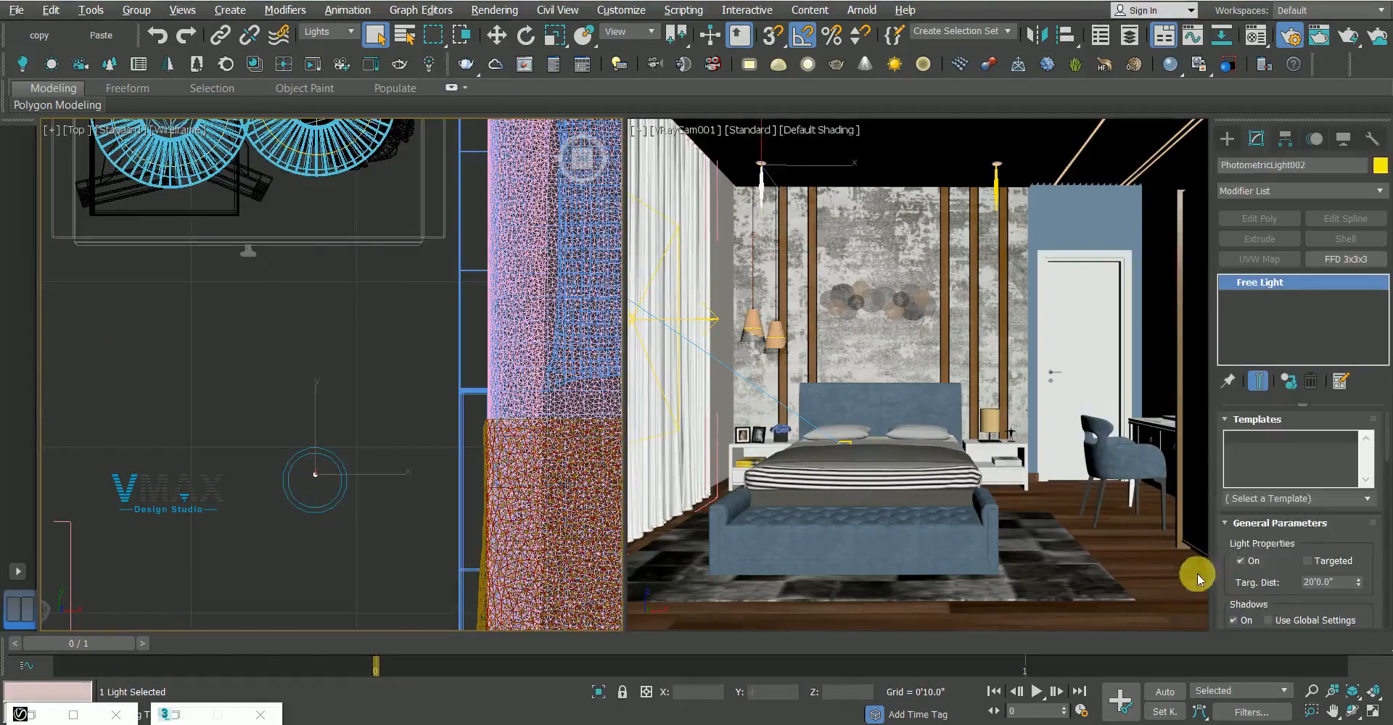
{"action": "left_click_drag", "start_coordinate": [1279, 613], "coordinate": [1243, 54]}
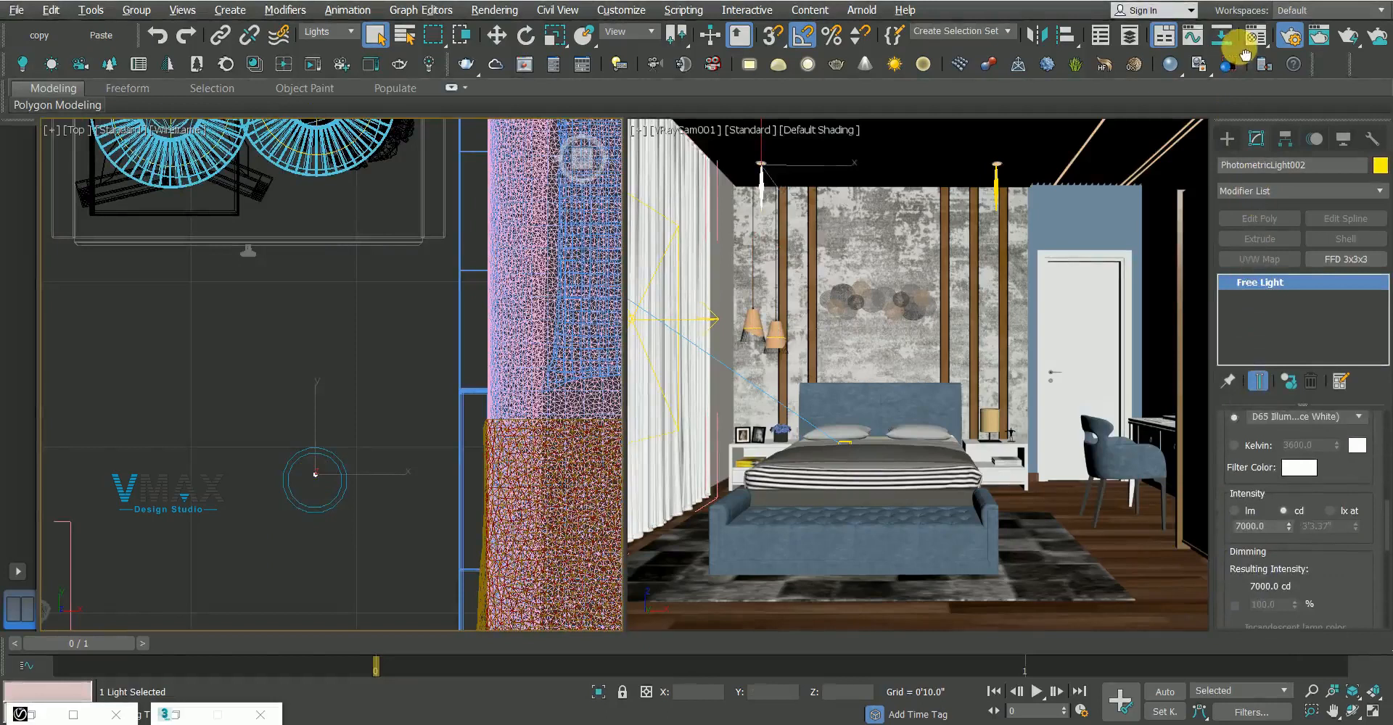
{"action": "double_click", "coordinate": [1261, 527]}
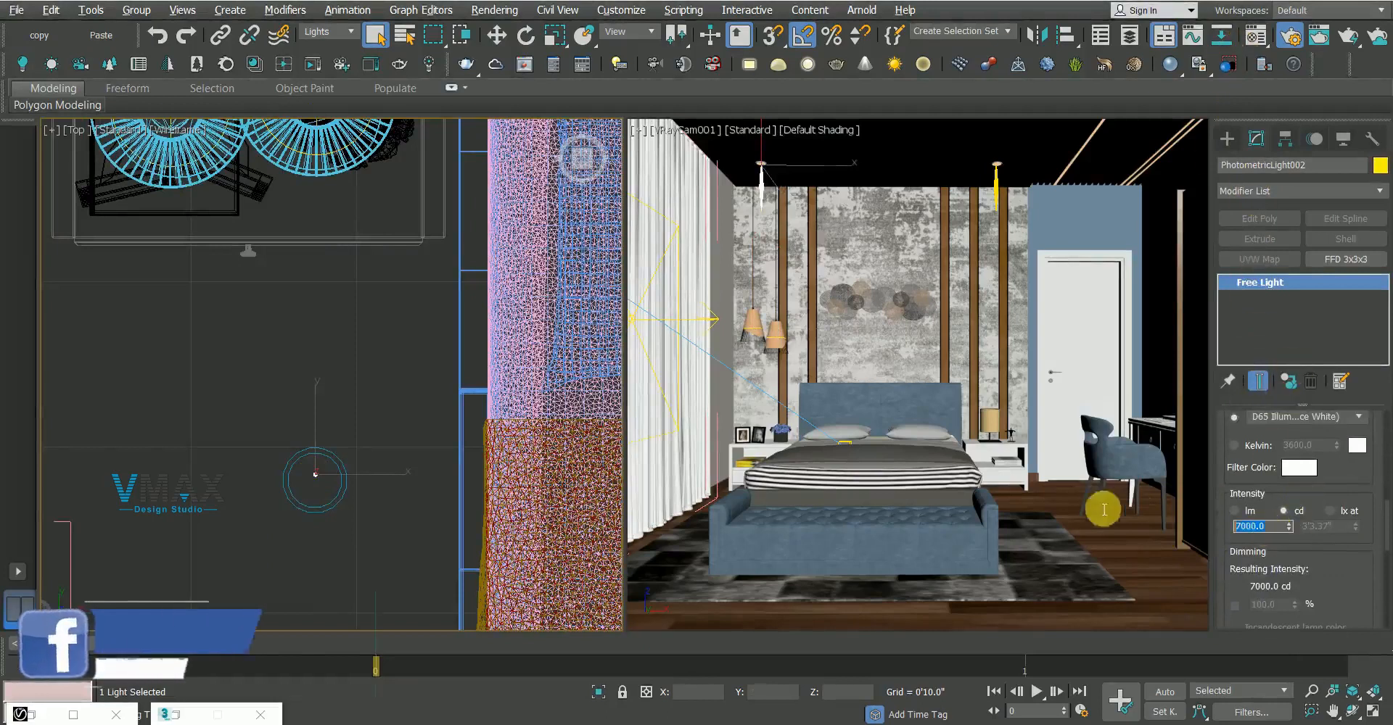
{"action": "type", "text": "10"}
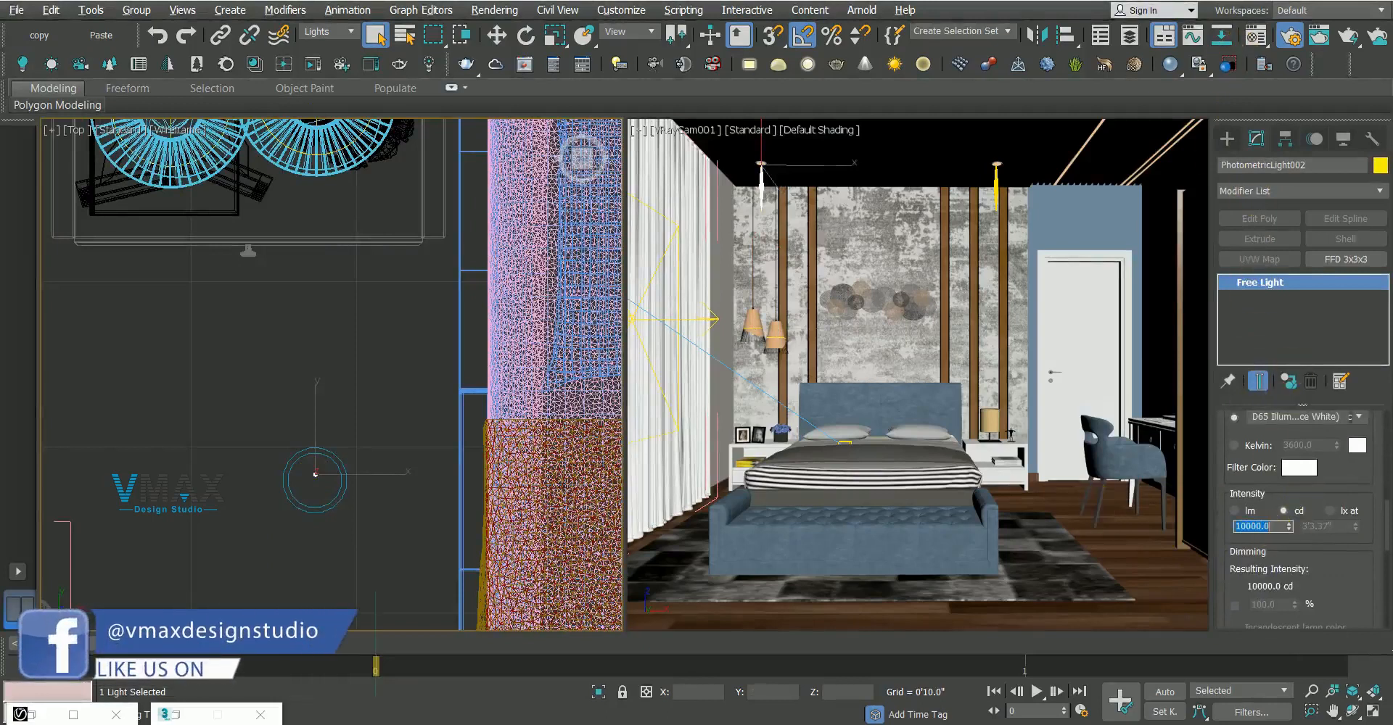
Select the V-Ray sun outside the room, lower it by about 22'10" and check its angle from the front
{"action": "scroll", "coordinate": [190, 418], "scroll_direction": "down", "scroll_amount": 8}
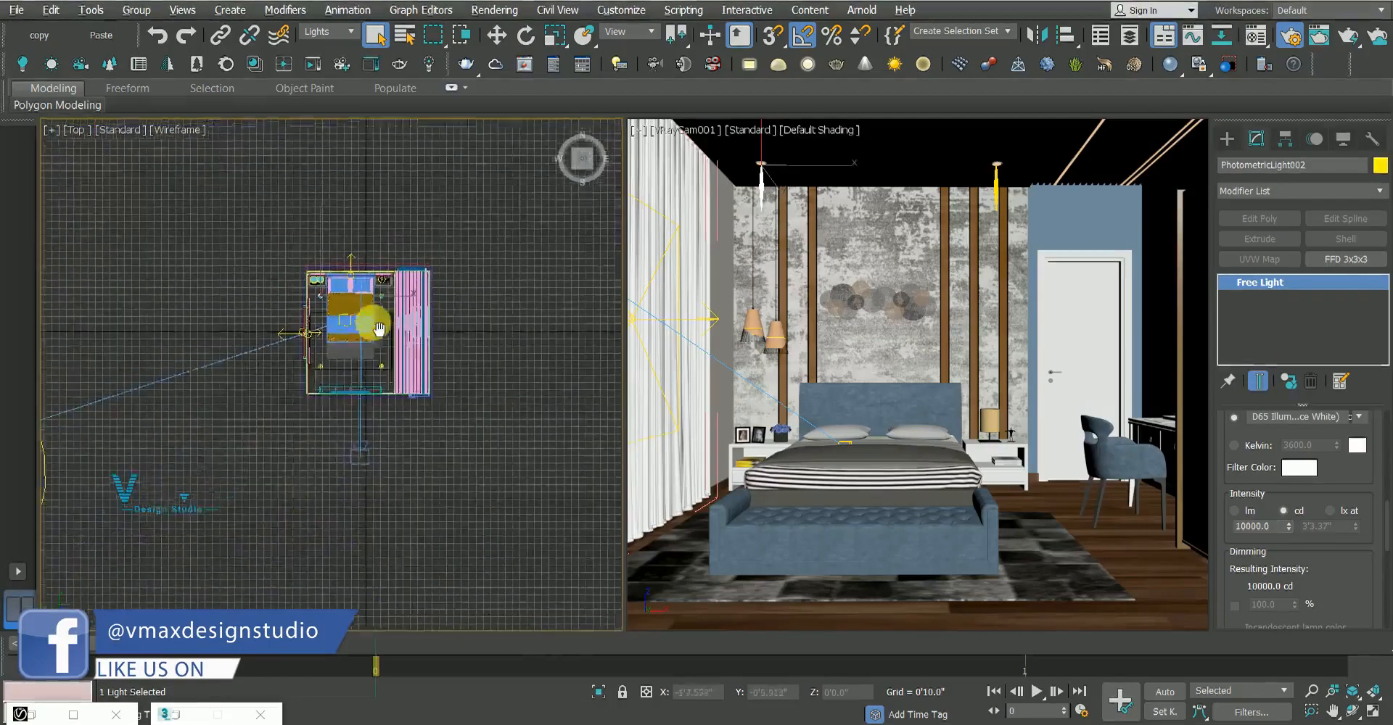
{"action": "middle_click_drag", "start_coordinate": [191, 383], "coordinate": [274, 373]}
{"action": "left_click", "coordinate": [151, 399]}
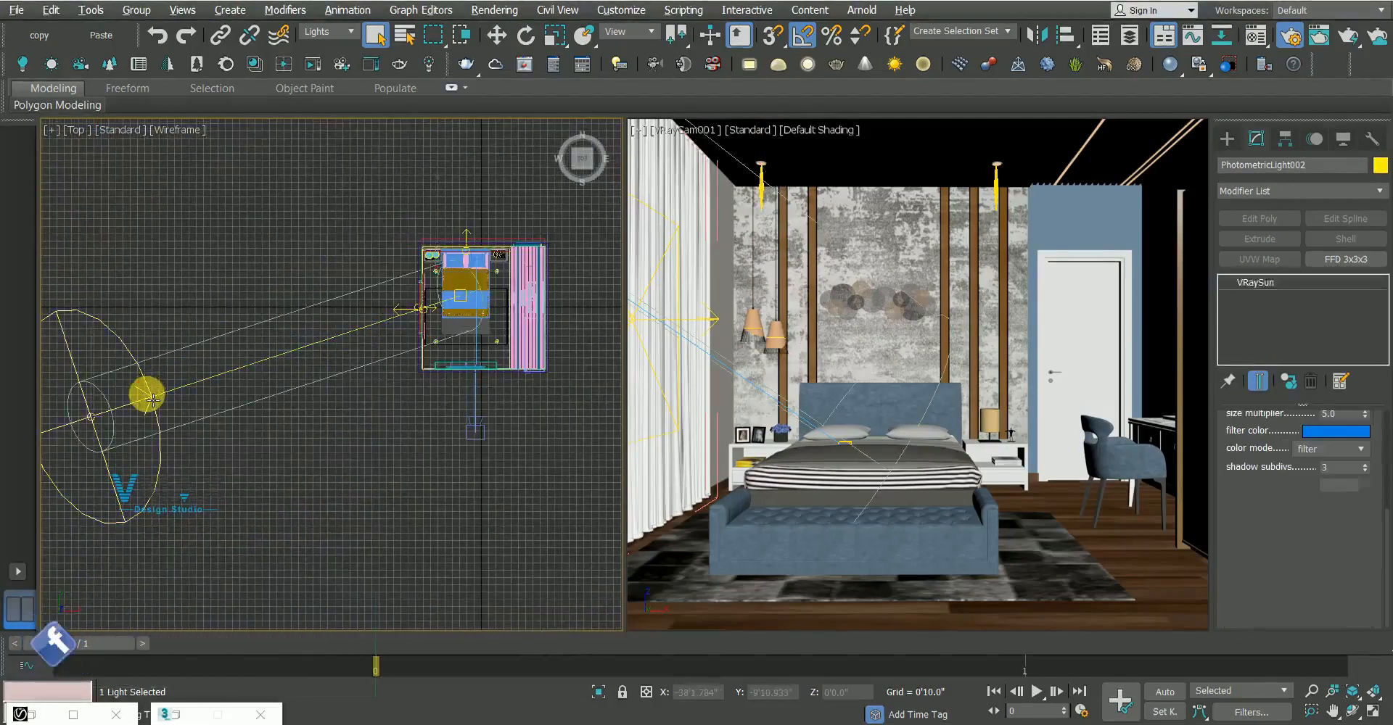
{"action": "key", "text": "l"}
{"action": "scroll", "coordinate": [336, 376], "scroll_direction": "down", "scroll_amount": 10}
{"action": "key", "text": "w"}
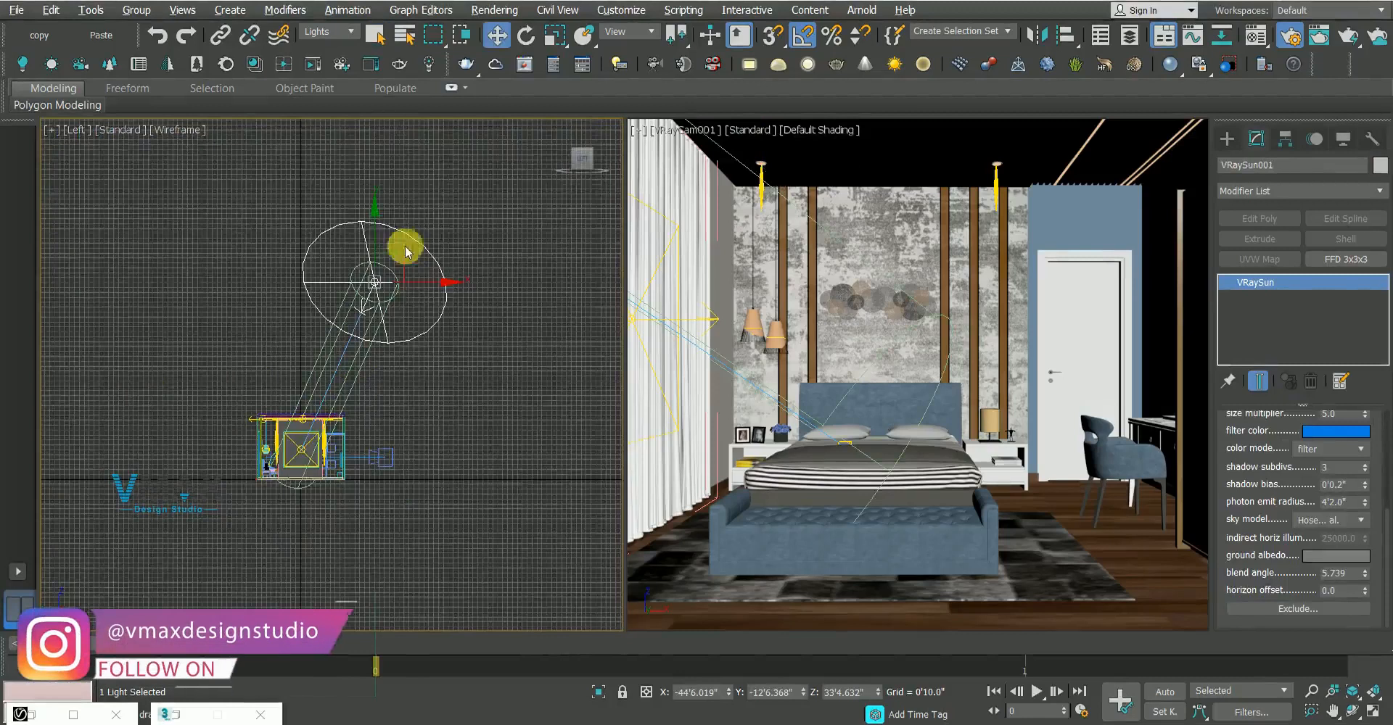
{"action": "left_click_drag", "start_coordinate": [383, 245], "coordinate": [425, 368]}
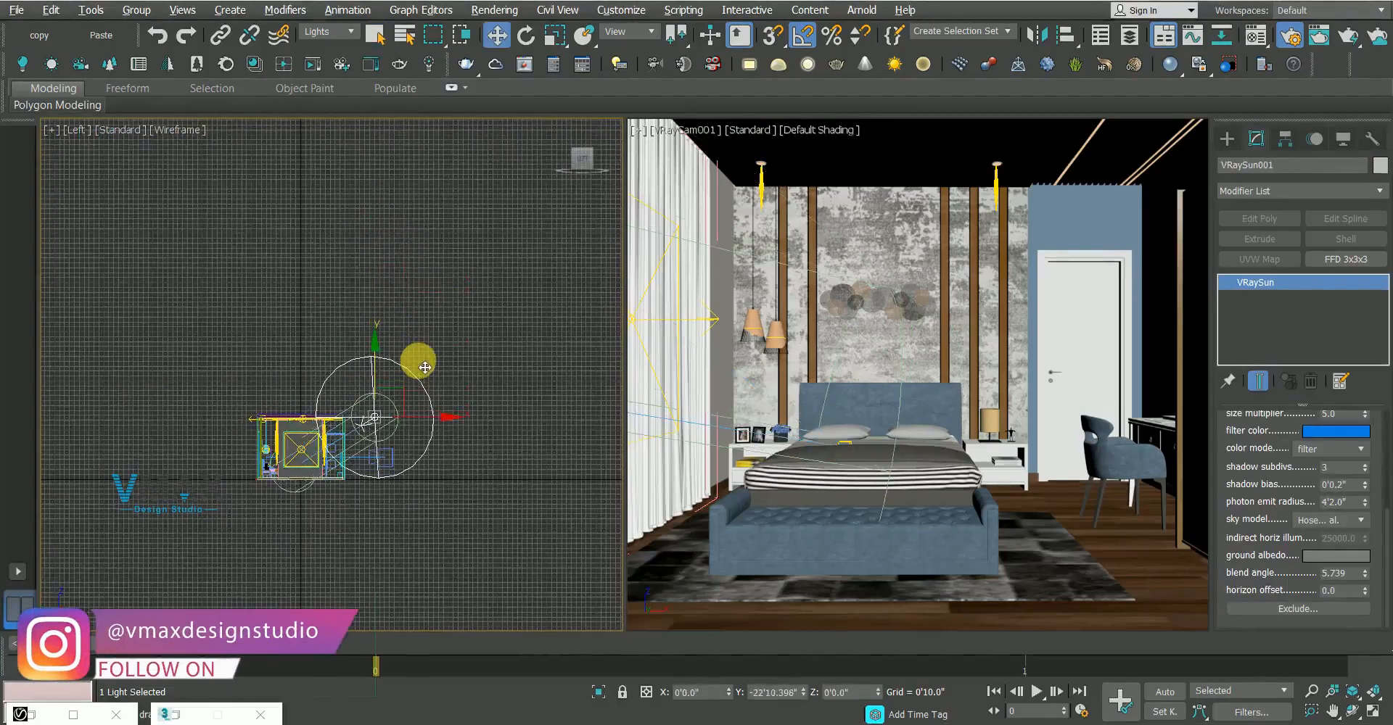
{"action": "key", "text": "f"}
{"action": "scroll", "coordinate": [342, 336], "scroll_direction": "down", "scroll_amount": 5}
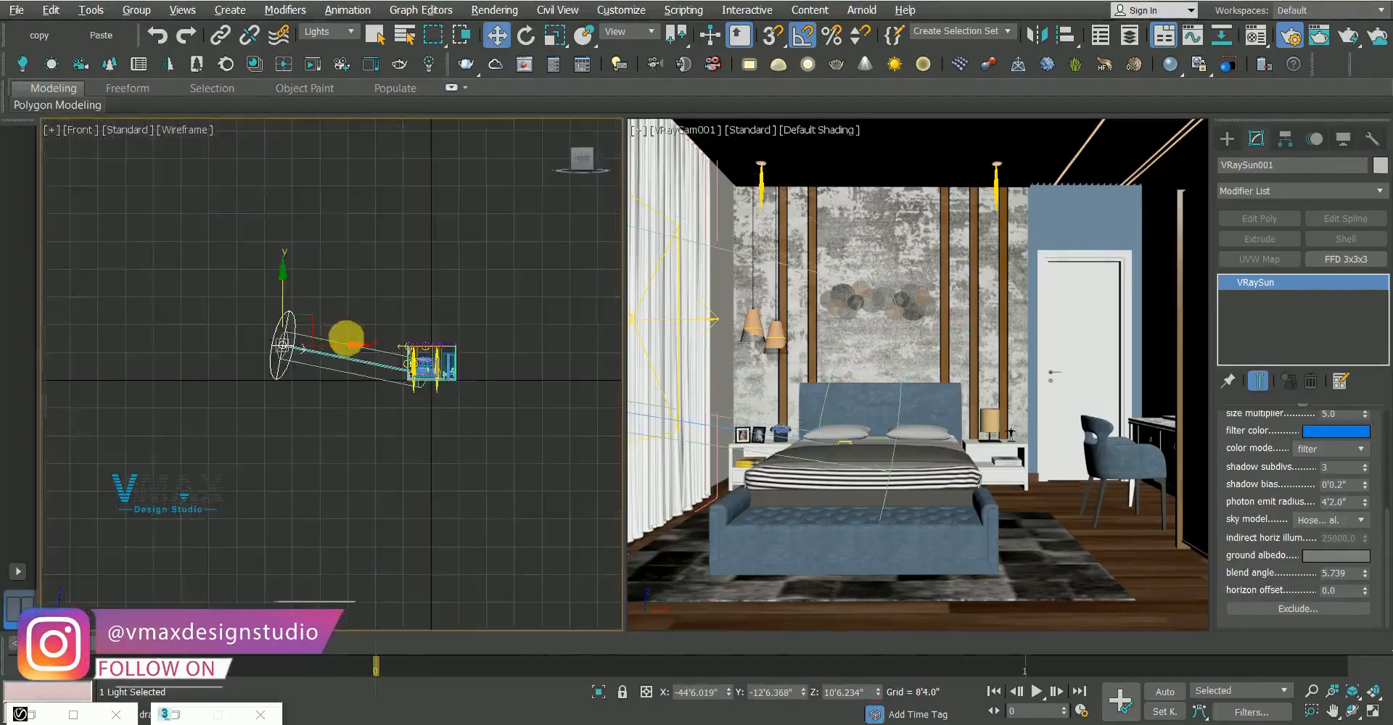
{"action": "scroll", "coordinate": [301, 322], "scroll_direction": "up", "scroll_amount": 3}
{"action": "left_click_drag", "start_coordinate": [334, 303], "coordinate": [335, 304]}
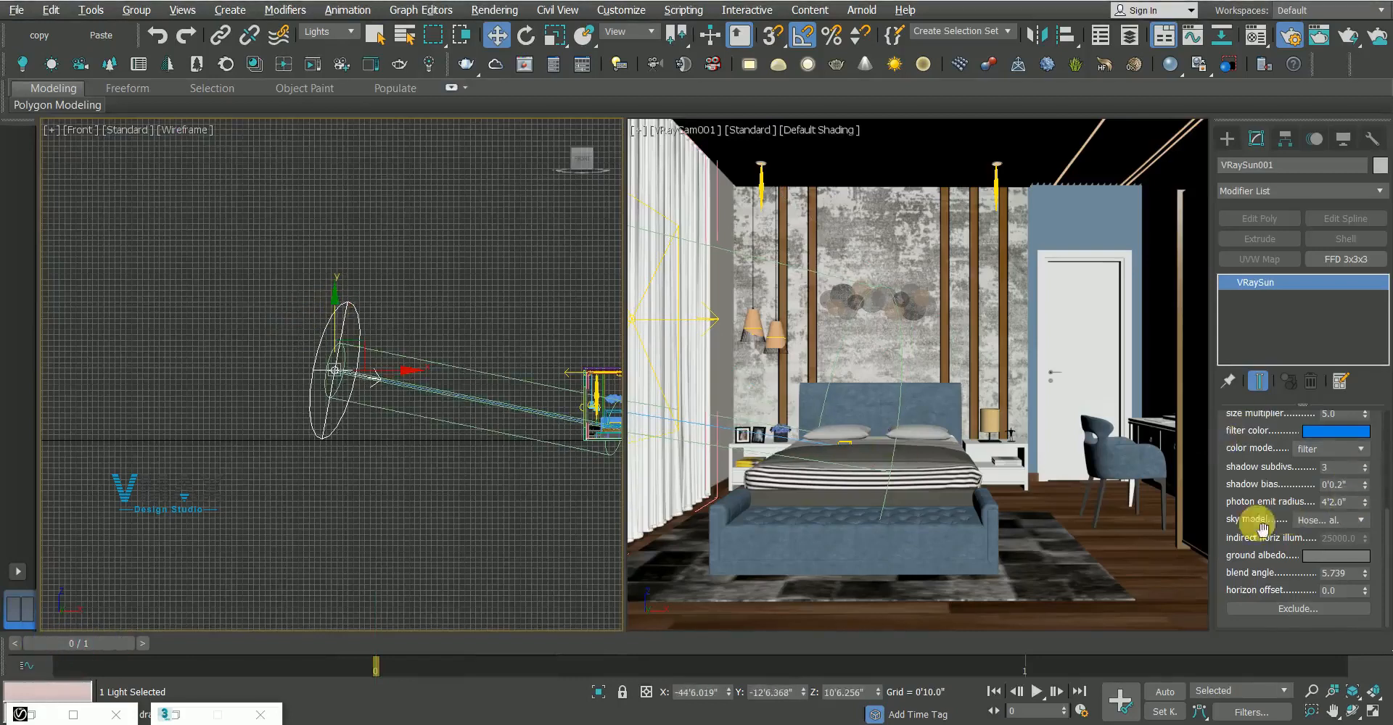
Set the V-Ray sun's intensity multiplier to 0.005 and deselect it
{"action": "left_click_drag", "start_coordinate": [1277, 484], "coordinate": [1306, 636]}
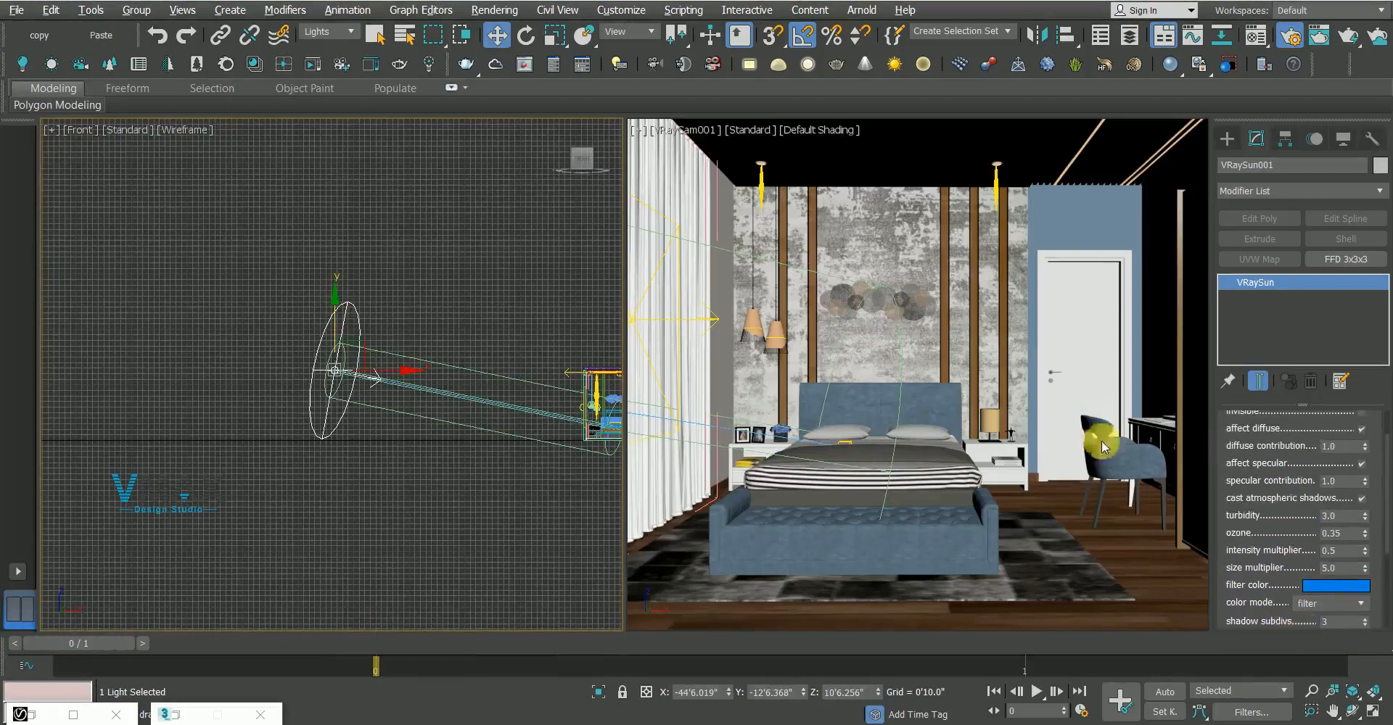
{"action": "left_click_drag", "start_coordinate": [1284, 445], "coordinate": [1299, 516]}
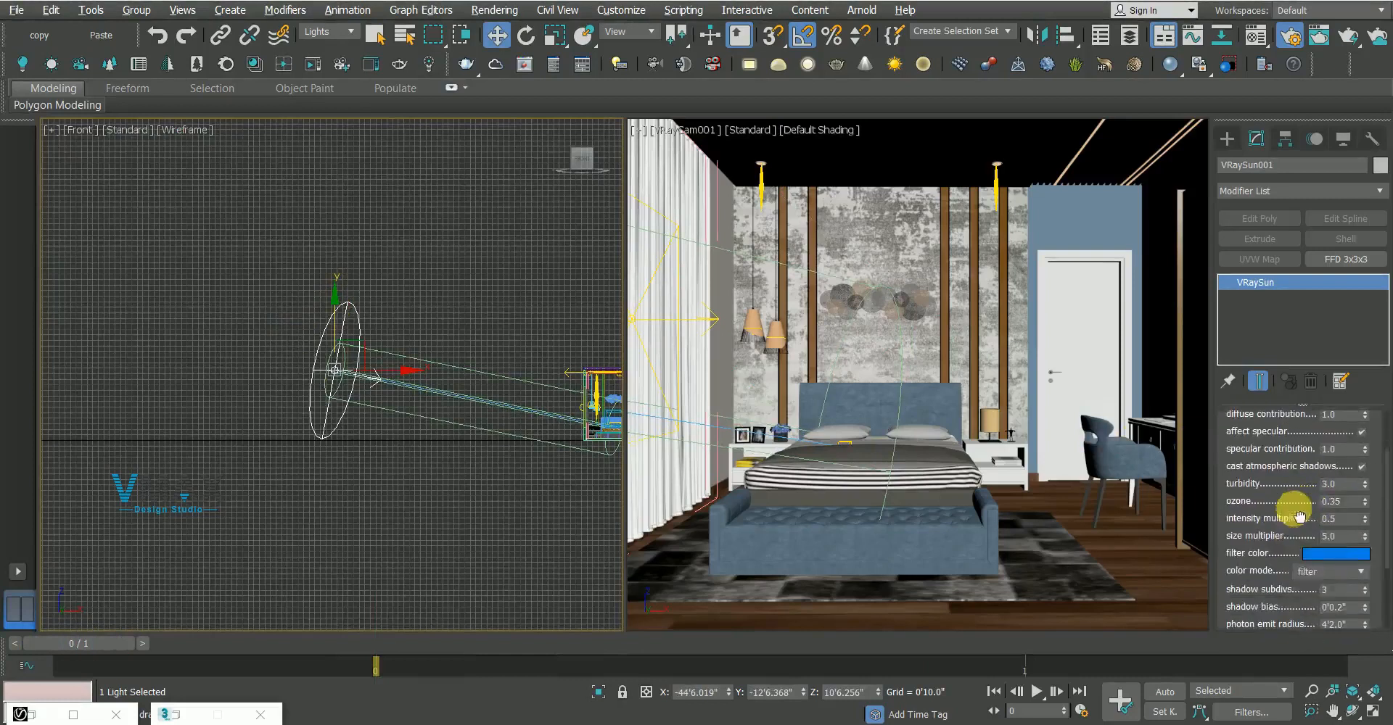
{"action": "double_click", "coordinate": [1354, 522]}
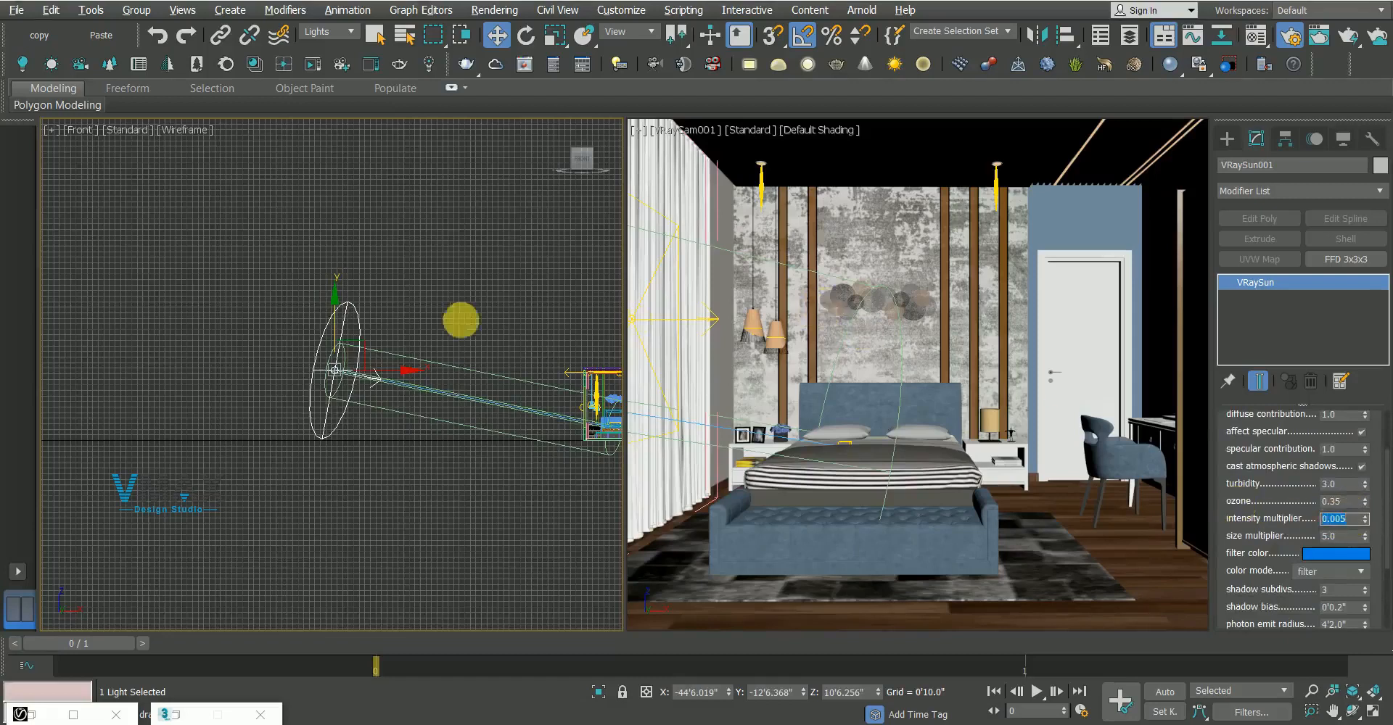
{"action": "left_click", "coordinate": [454, 322]}
Run a V-Ray test render of the bedroom with the adjusted sun and ceiling lights
{"action": "scroll", "coordinate": [458, 321], "scroll_direction": "down", "scroll_amount": 2}
{"action": "middle_click_drag", "start_coordinate": [506, 318], "coordinate": [390, 317]}
{"action": "scroll", "coordinate": [471, 365], "scroll_direction": "up", "scroll_amount": 2}
{"action": "scroll", "coordinate": [475, 370], "scroll_direction": "up", "scroll_amount": 2}
{"action": "middle_click_drag", "start_coordinate": [475, 370], "coordinate": [337, 323]}
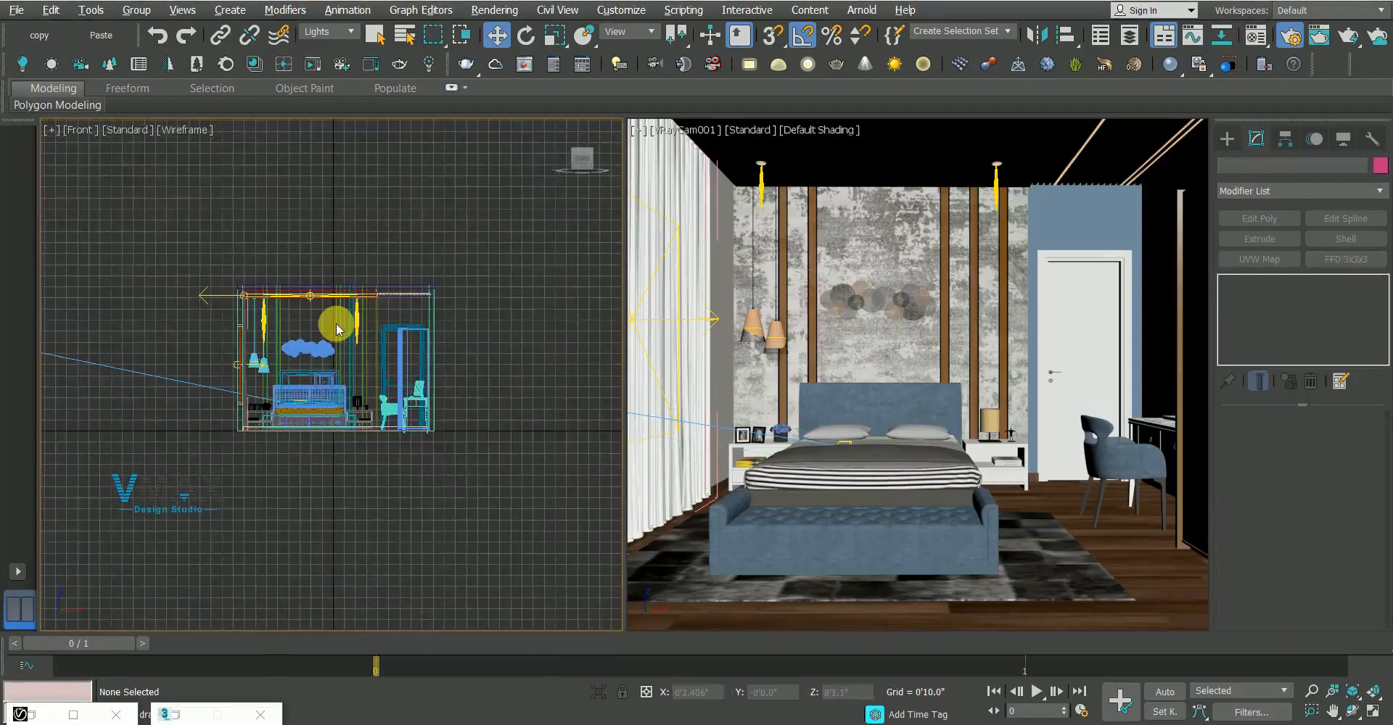
{"action": "left_click", "coordinate": [175, 714]}
{"action": "left_click", "coordinate": [378, 112]}
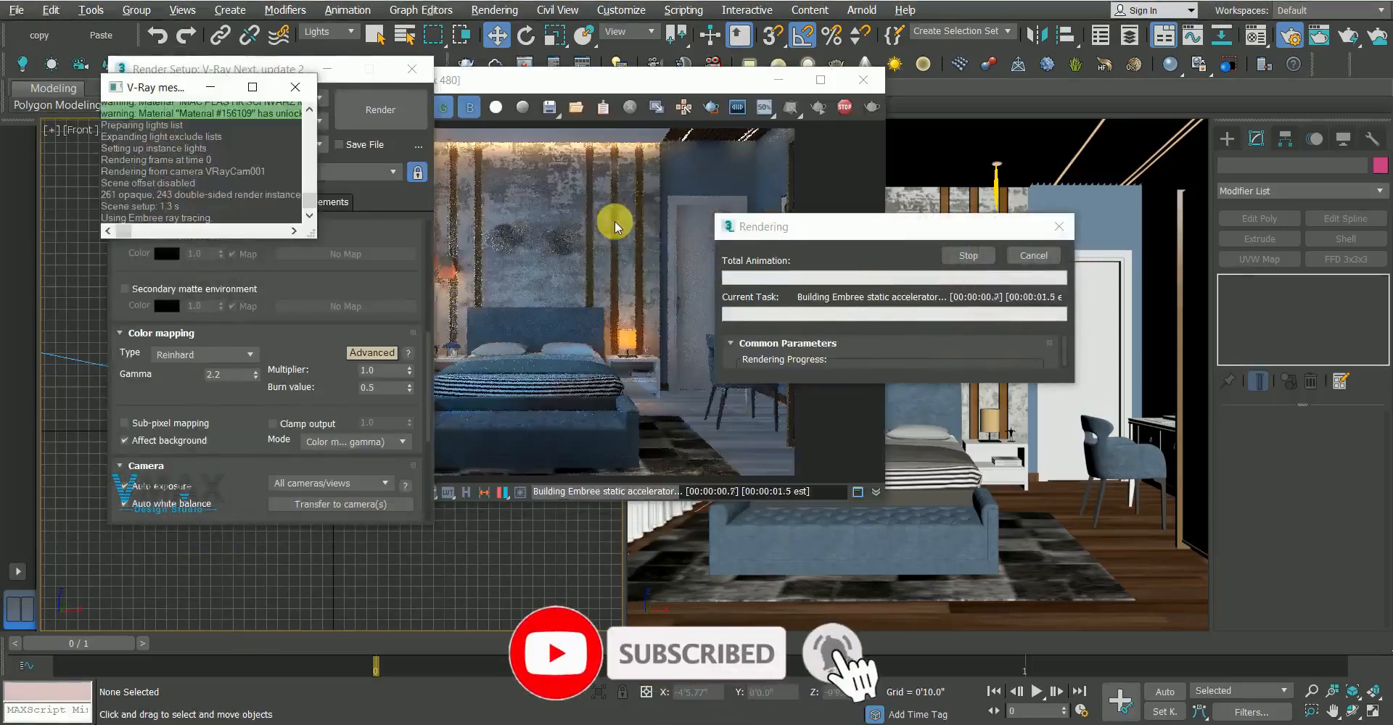
{"action": "left_click_drag", "start_coordinate": [704, 80], "coordinate": [688, 82]}
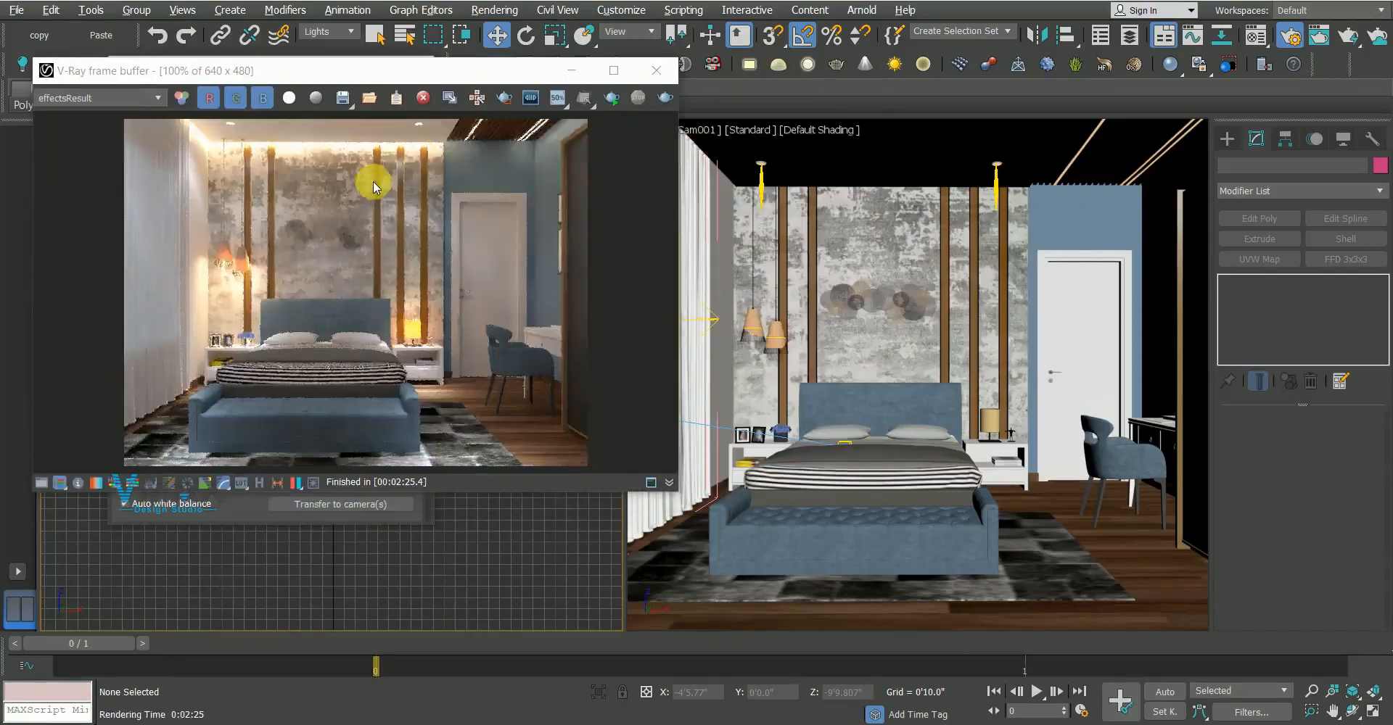
Examine the rendered bed wall and pendant lamps up close, and clear the render windows away
{"action": "scroll", "coordinate": [337, 177], "scroll_direction": "up", "scroll_amount": 3}
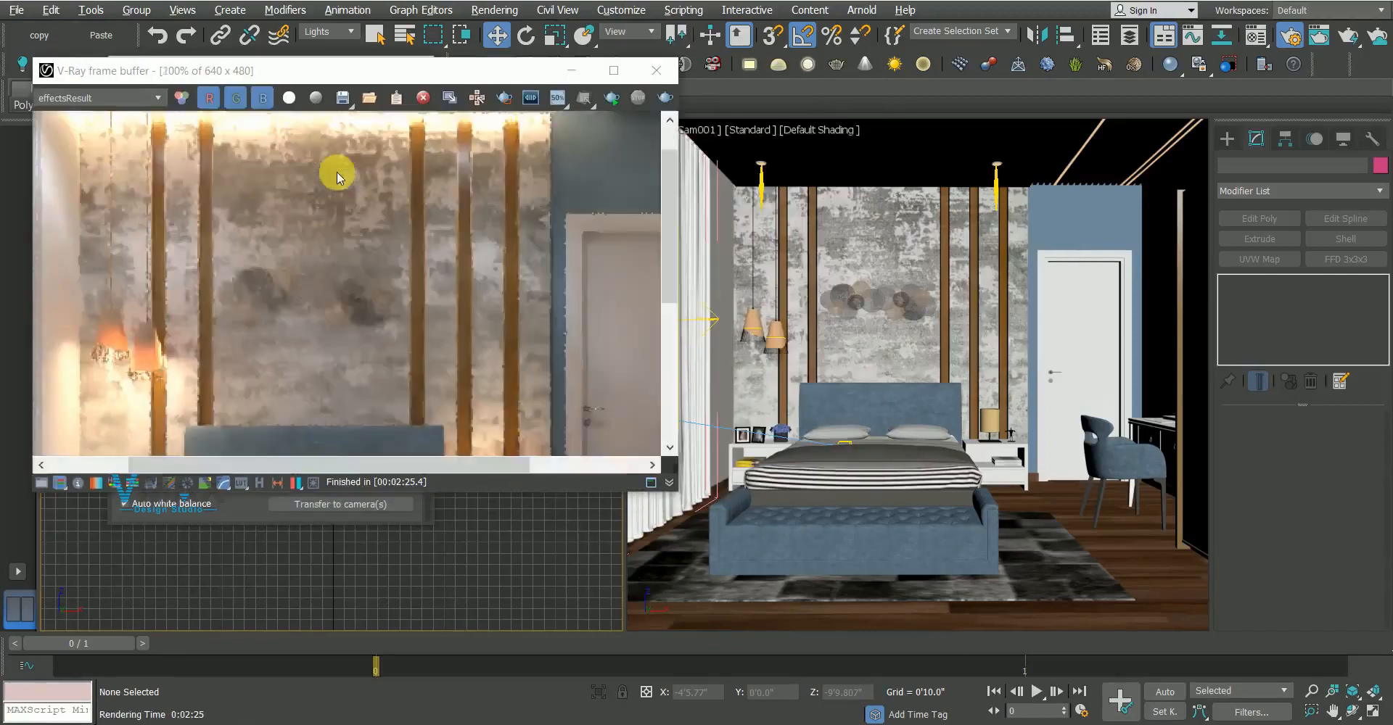
{"action": "scroll", "coordinate": [220, 207], "scroll_direction": "down", "scroll_amount": 3}
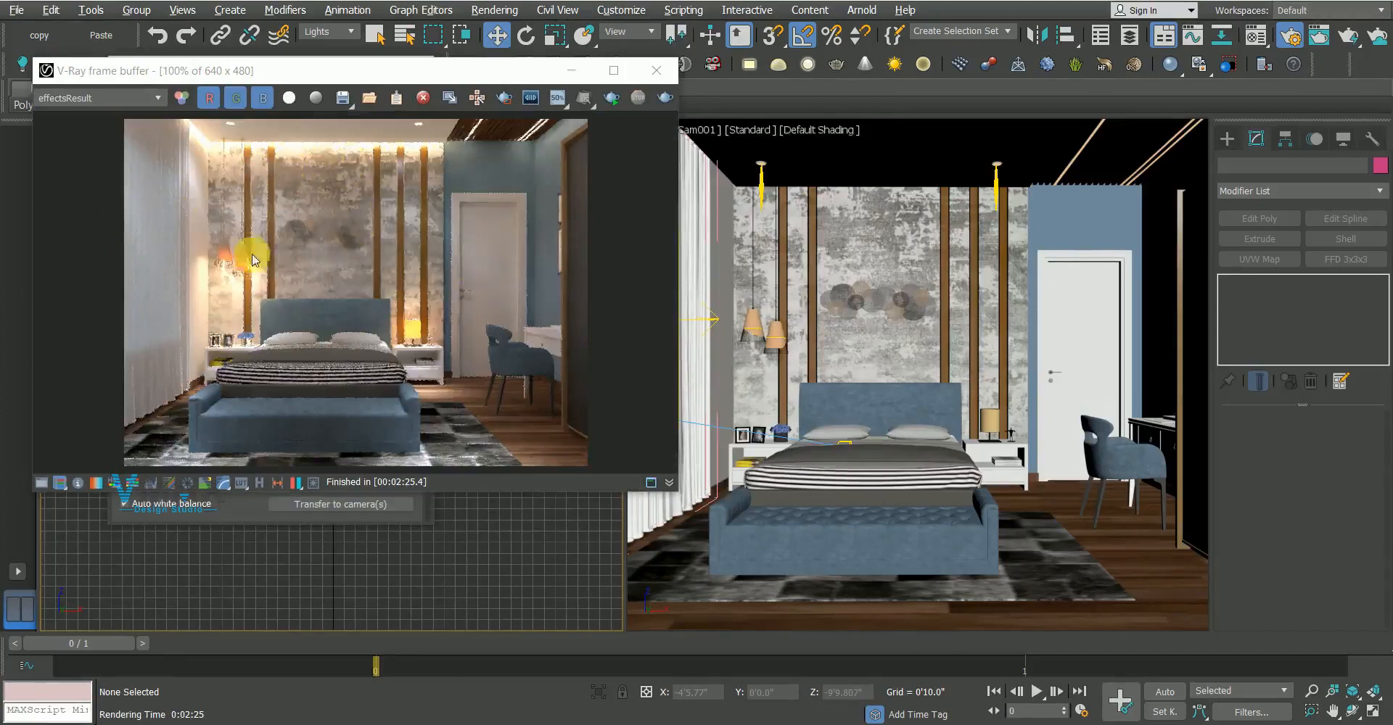
{"action": "scroll", "coordinate": [224, 291], "scroll_direction": "up", "scroll_amount": 3}
{"action": "scroll", "coordinate": [222, 279], "scroll_direction": "down", "scroll_amount": 3}
{"action": "left_click", "coordinate": [568, 70]}
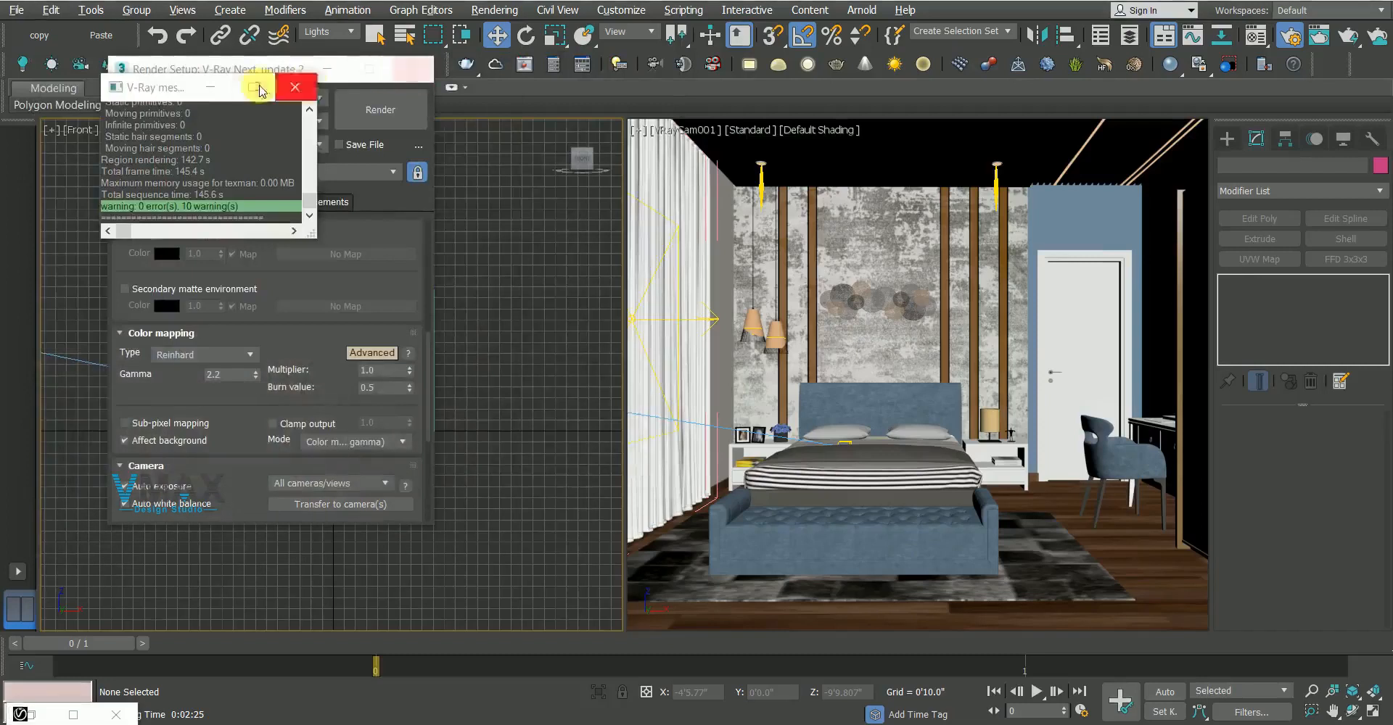
{"action": "left_click", "coordinate": [295, 87]}
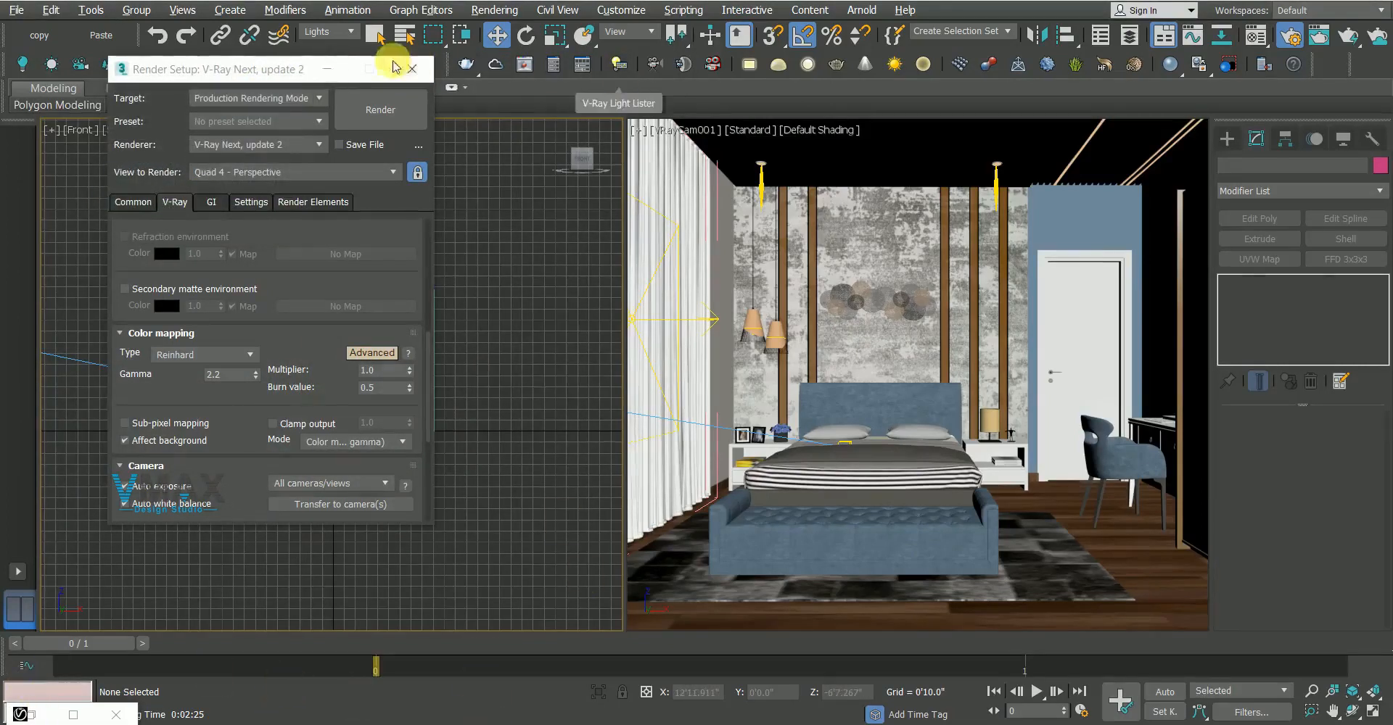
{"action": "left_click", "coordinate": [327, 69]}
Set the multiplier of the plane lights along the bed wall and the curtain wall to 3
{"action": "scroll", "coordinate": [341, 349], "scroll_direction": "down", "scroll_amount": 2}
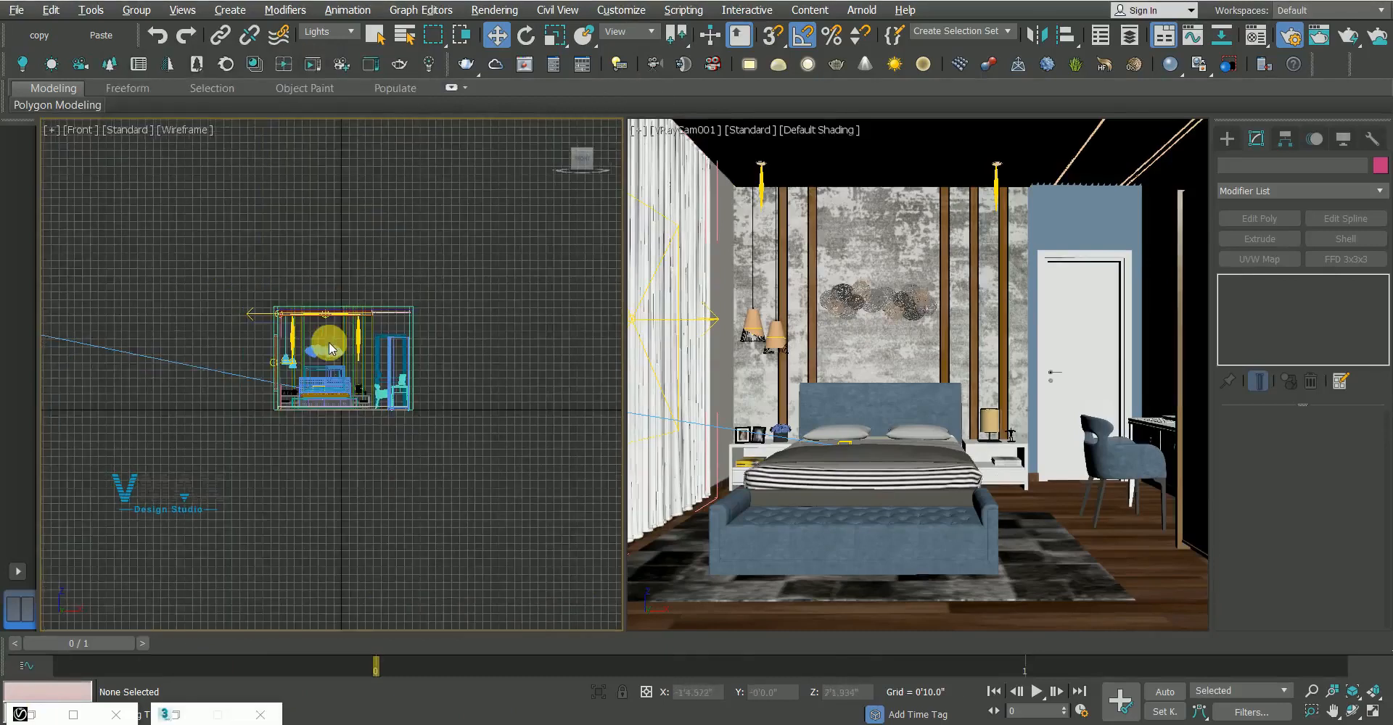
{"action": "key", "text": "t"}
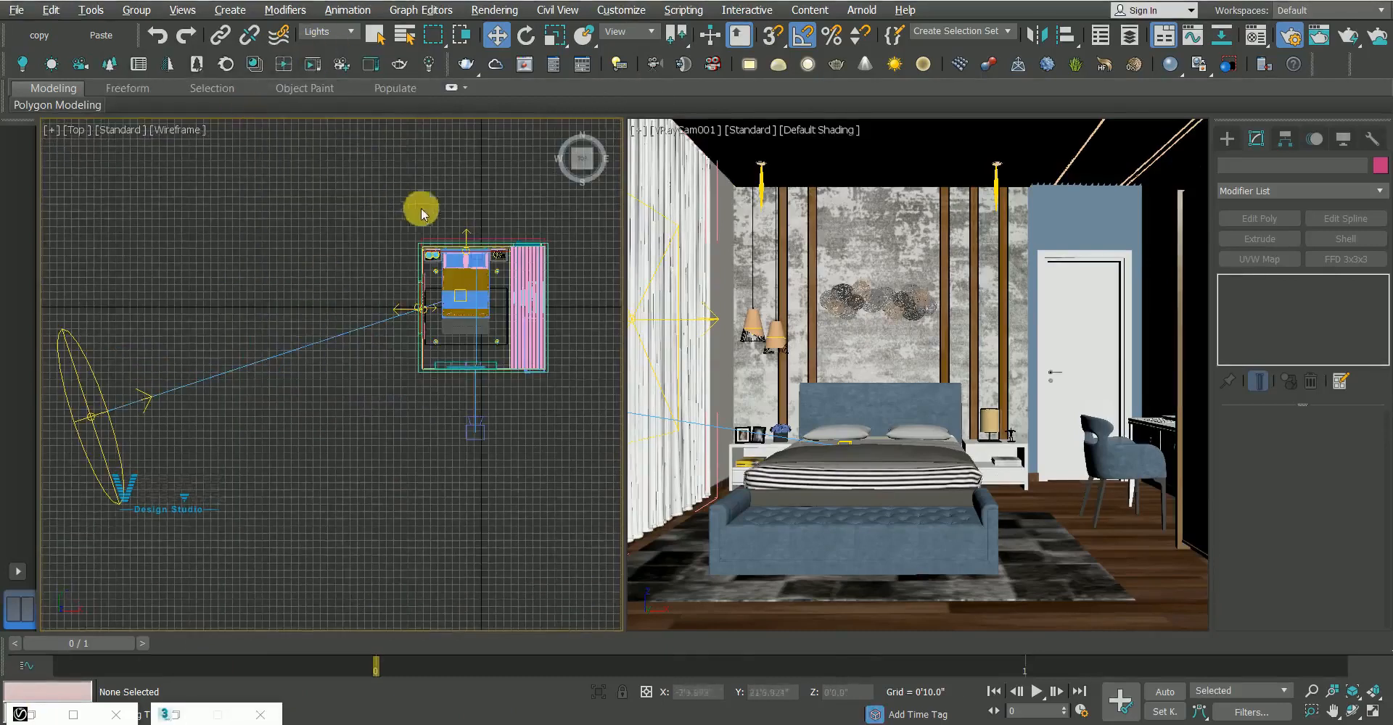
{"action": "scroll", "coordinate": [435, 217], "scroll_direction": "up", "scroll_amount": 4}
{"action": "left_click", "coordinate": [442, 221]}
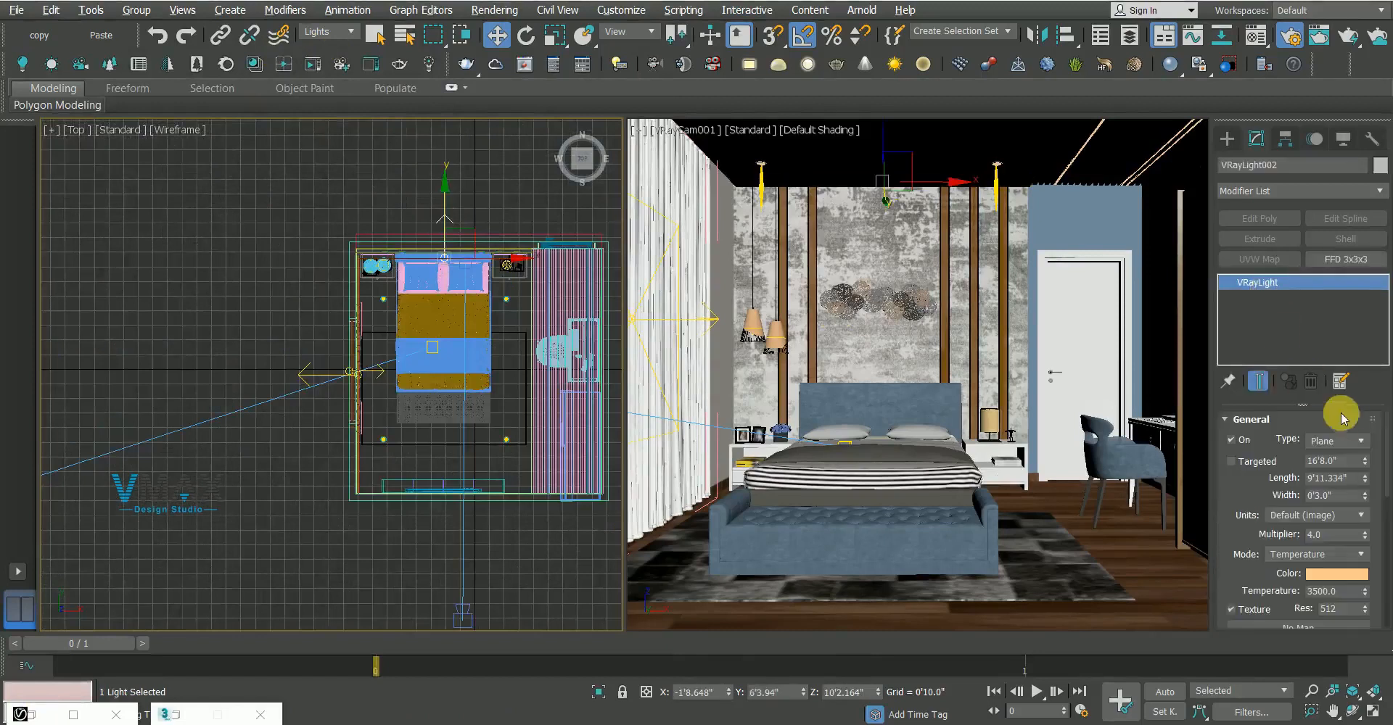
{"action": "double_click", "coordinate": [1343, 538]}
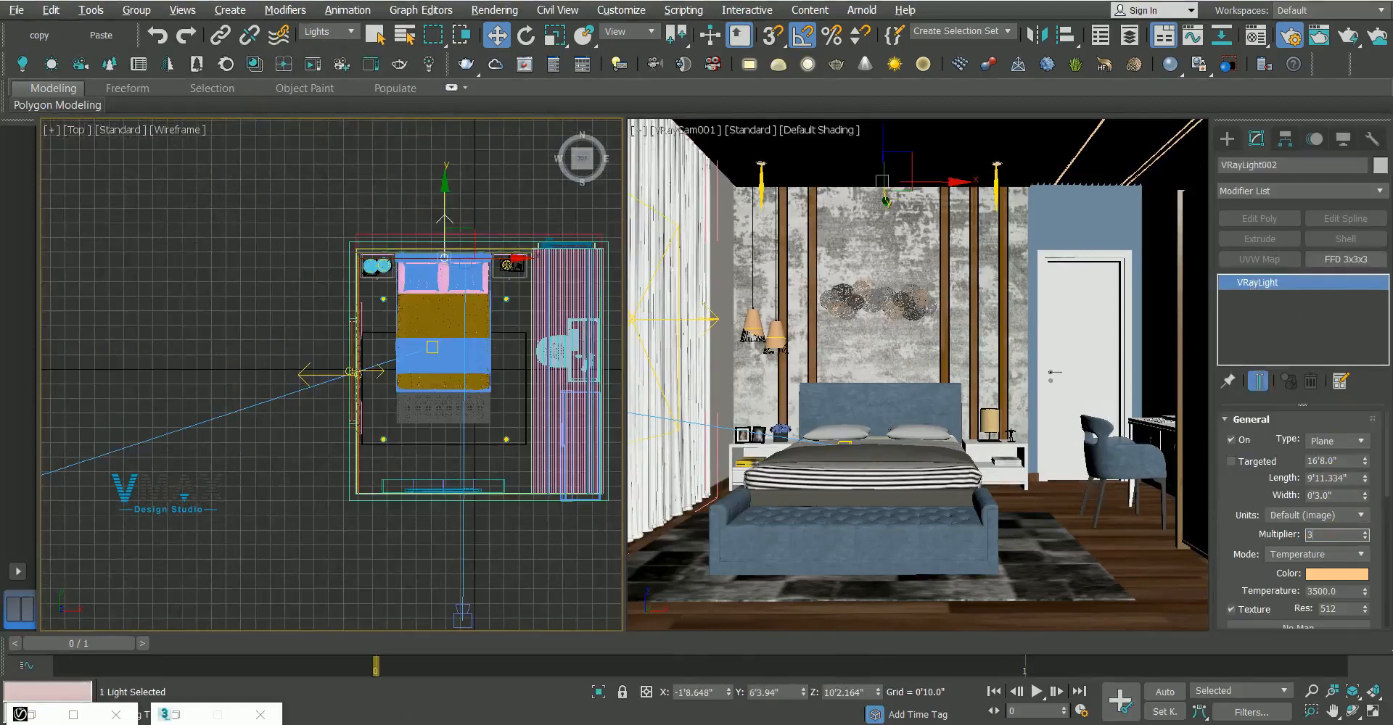
{"action": "left_click", "coordinate": [320, 383]}
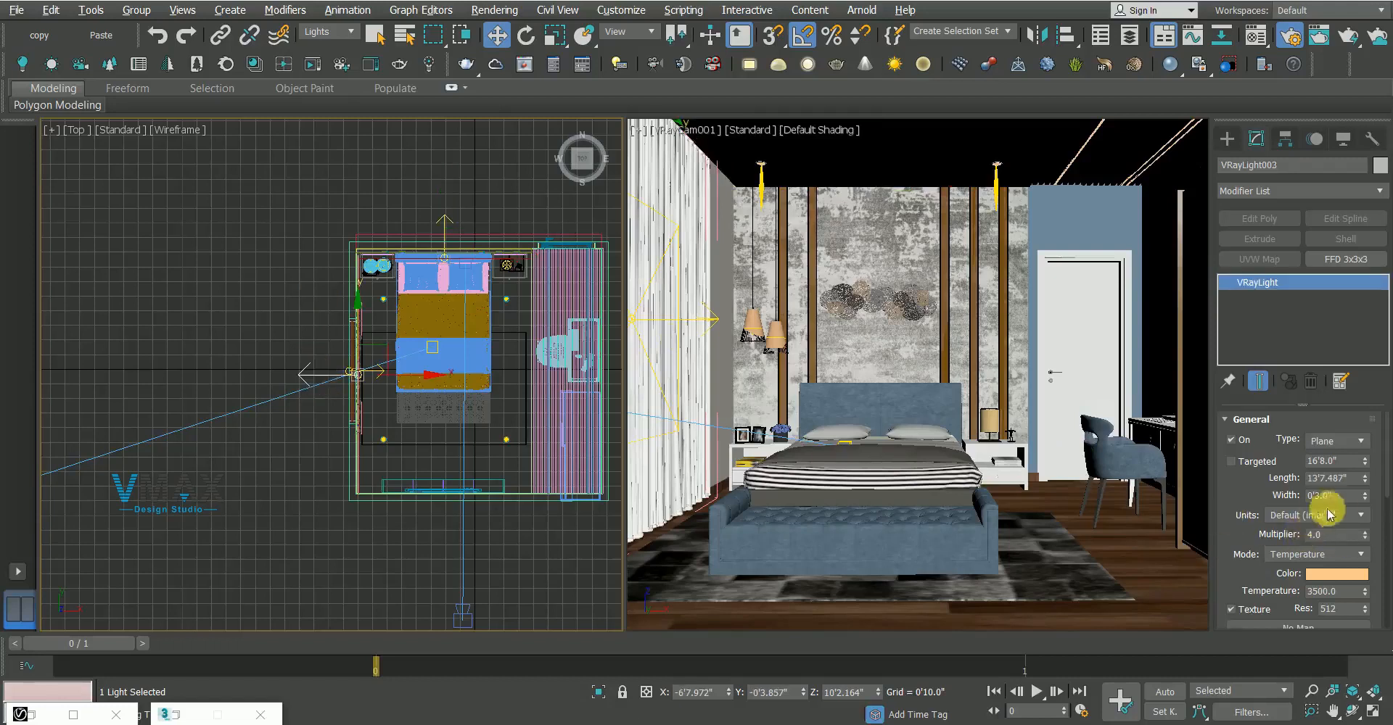
{"action": "double_click", "coordinate": [1347, 538]}
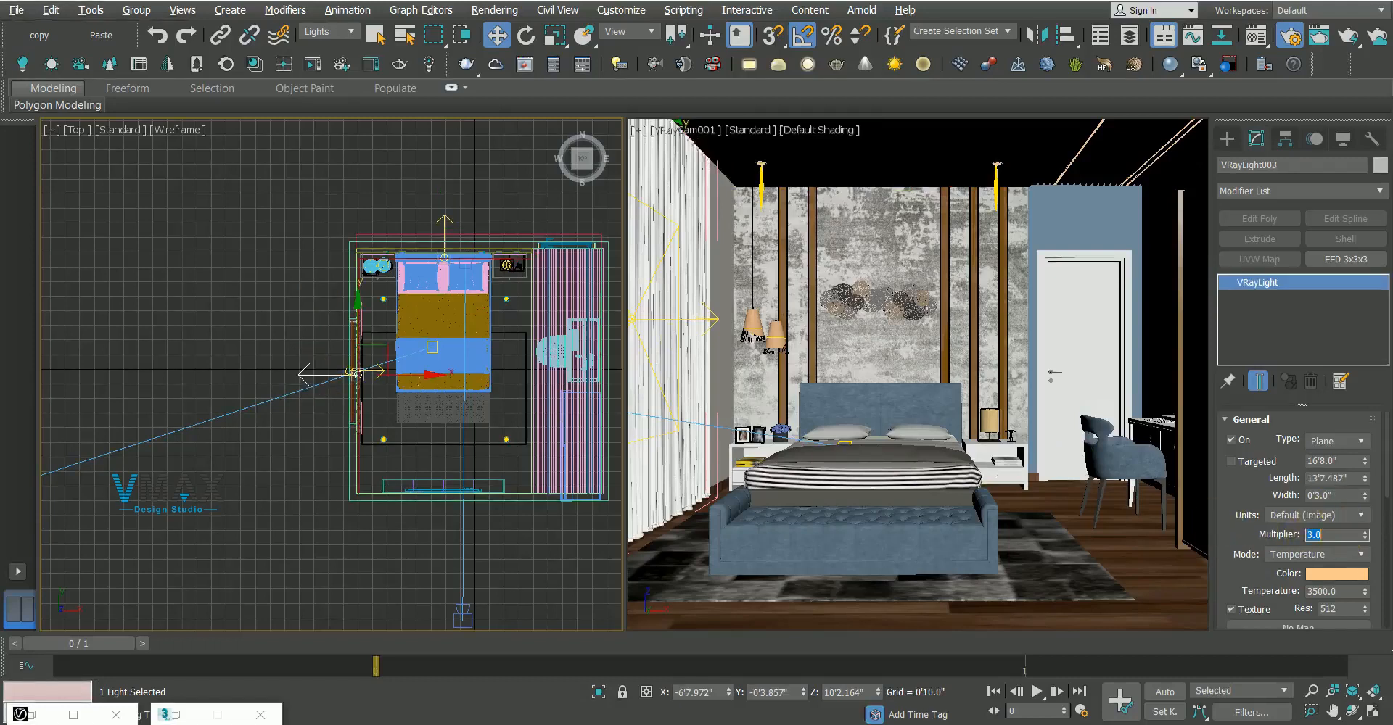
Select the pendant lamp's disc light in the top view and set its multiplier to 8
{"action": "key", "text": "q"}
{"action": "scroll", "coordinate": [339, 276], "scroll_direction": "up", "scroll_amount": 8}
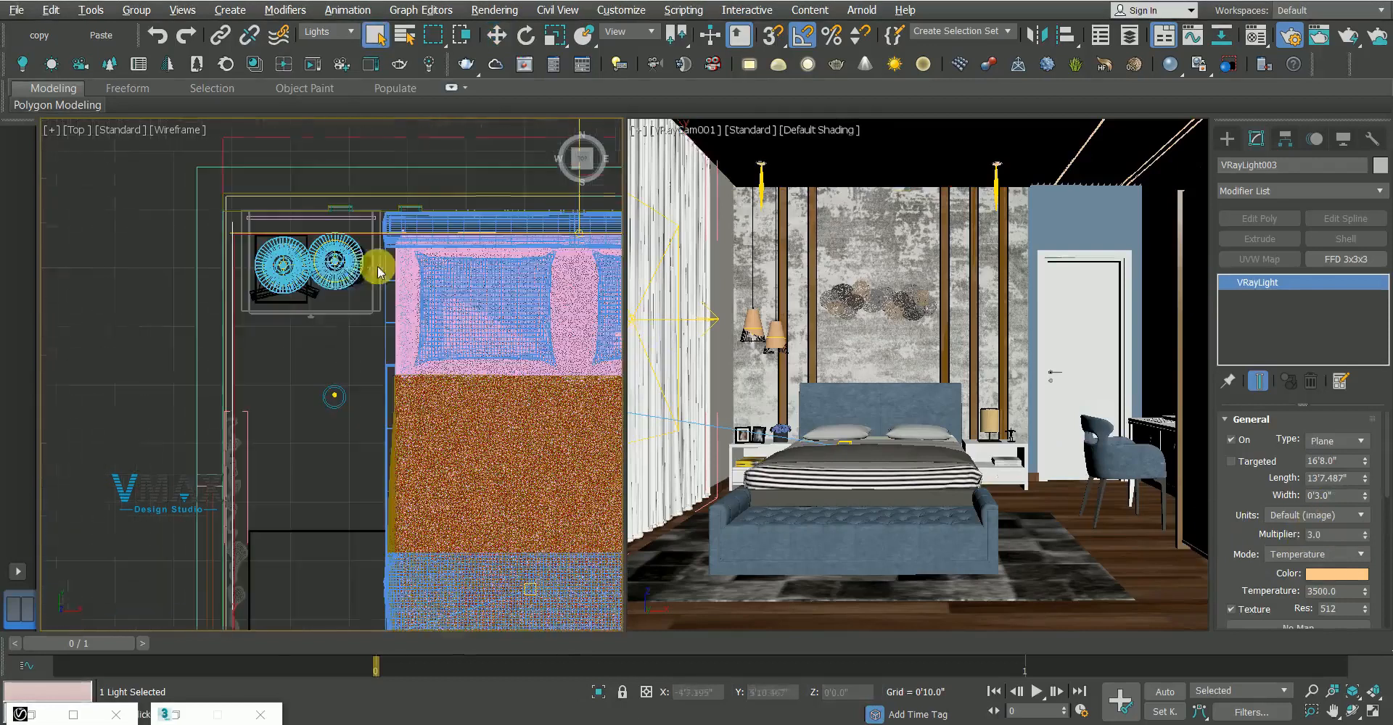
{"action": "left_click", "coordinate": [353, 283]}
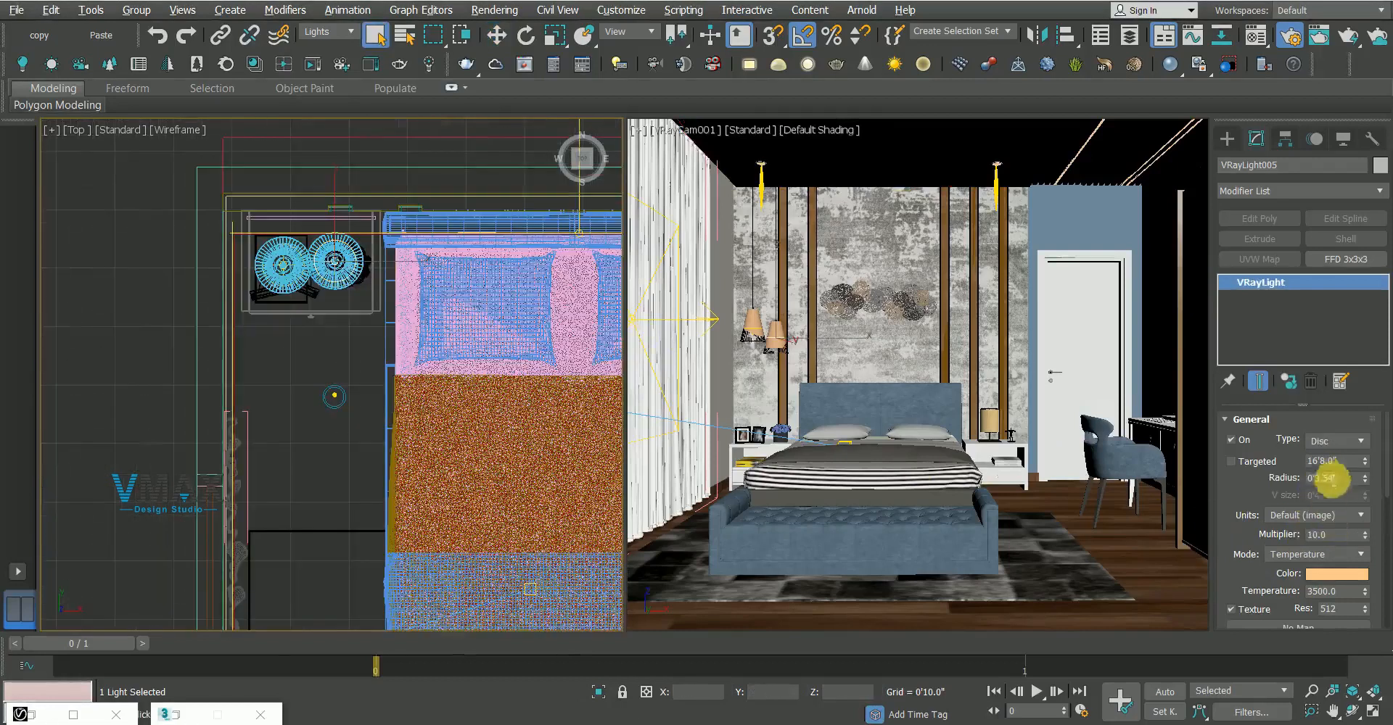
{"action": "double_click", "coordinate": [1337, 537]}
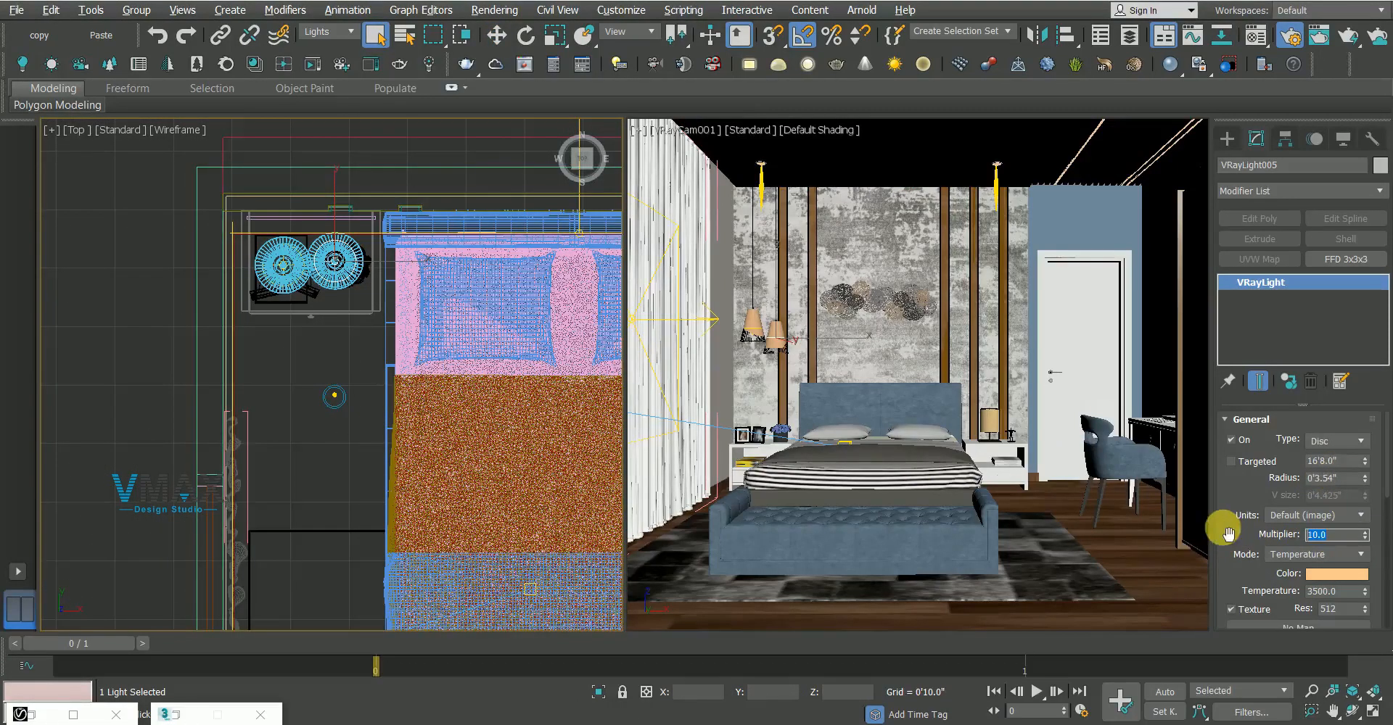
{"action": "scroll", "coordinate": [450, 333], "scroll_direction": "down", "scroll_amount": 5}
{"action": "middle_click_drag", "start_coordinate": [463, 341], "coordinate": [155, 356]}
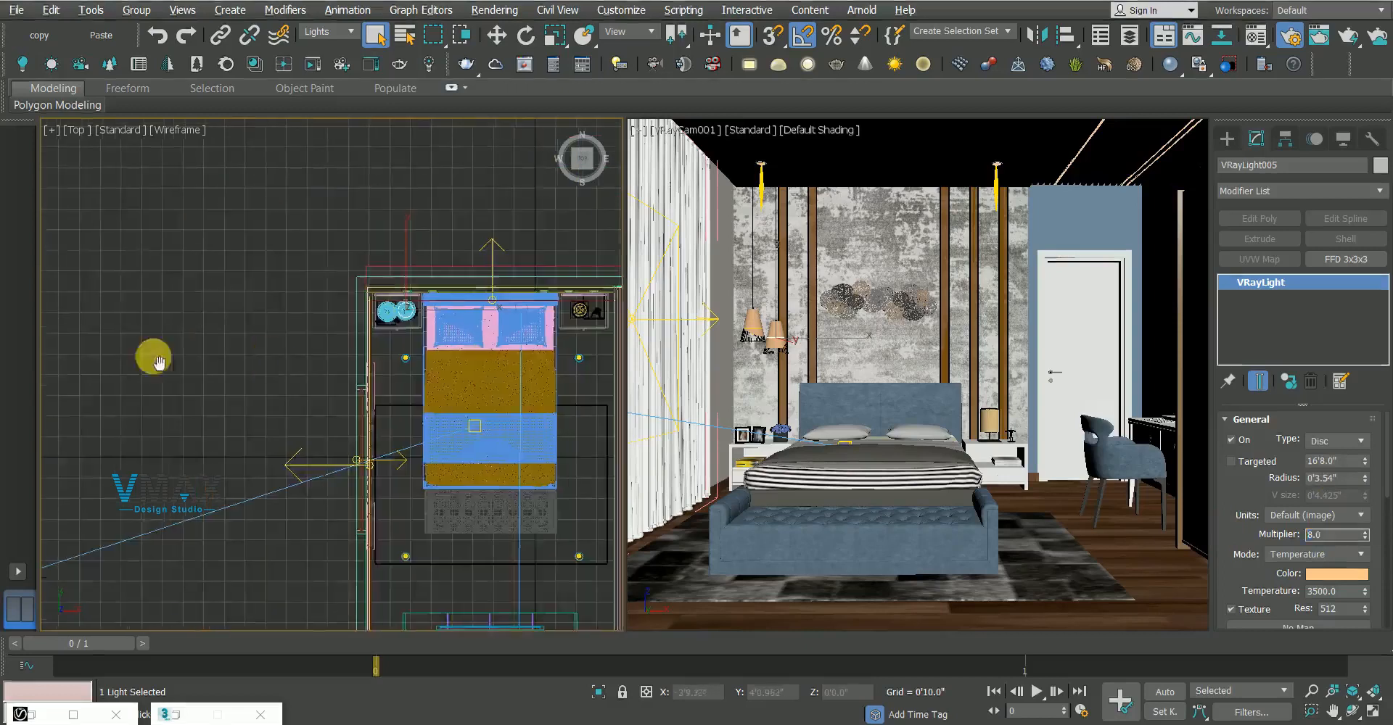
Allow selection of all object types, move the picture frames above the desk about 6" along the wall, and deselect them
{"action": "key", "text": "p"}
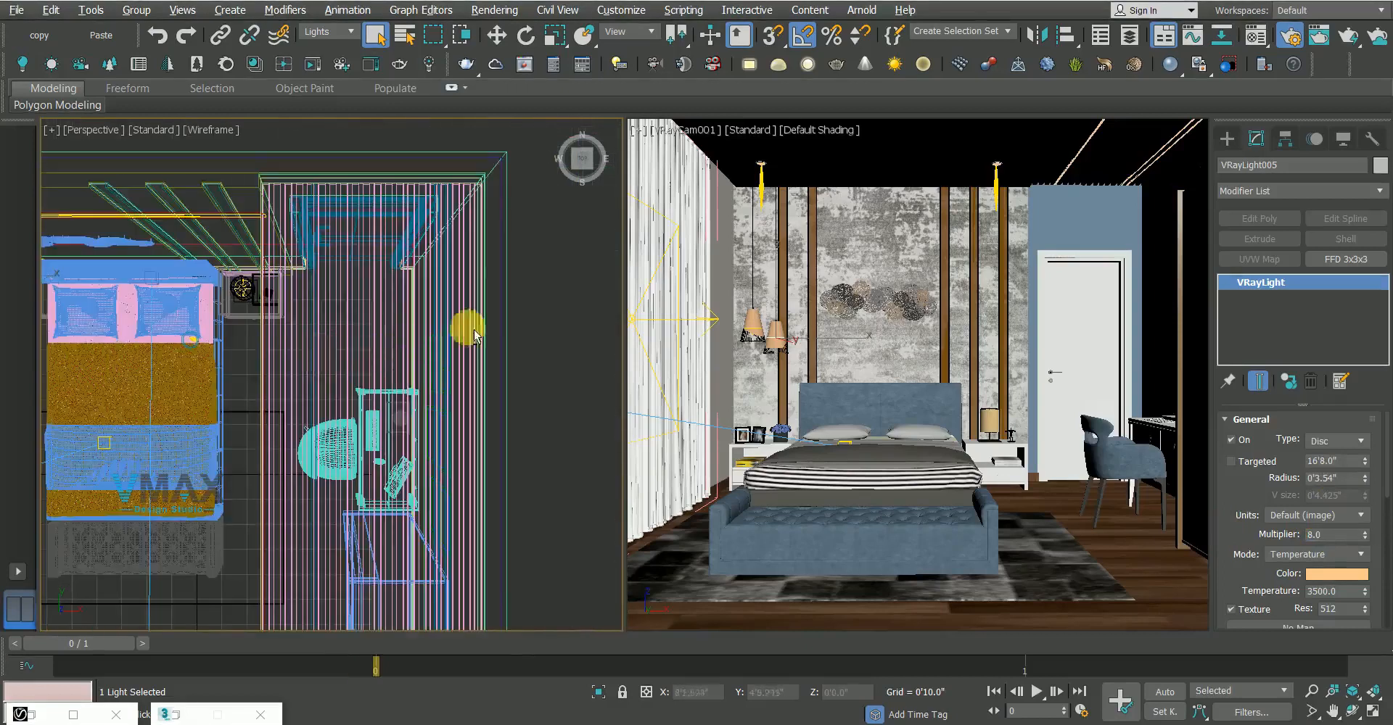
{"action": "middle_click_drag", "start_coordinate": [468, 328], "coordinate": [513, 298], "text": "alt"}
{"action": "left_click", "coordinate": [327, 32]}
{"action": "left_click", "coordinate": [325, 47]}
{"action": "middle_click_drag", "start_coordinate": [370, 336], "coordinate": [455, 309], "text": "alt"}
{"action": "middle_click_drag", "start_coordinate": [218, 194], "coordinate": [205, 252]}
{"action": "left_click_drag", "start_coordinate": [190, 228], "coordinate": [333, 318]}
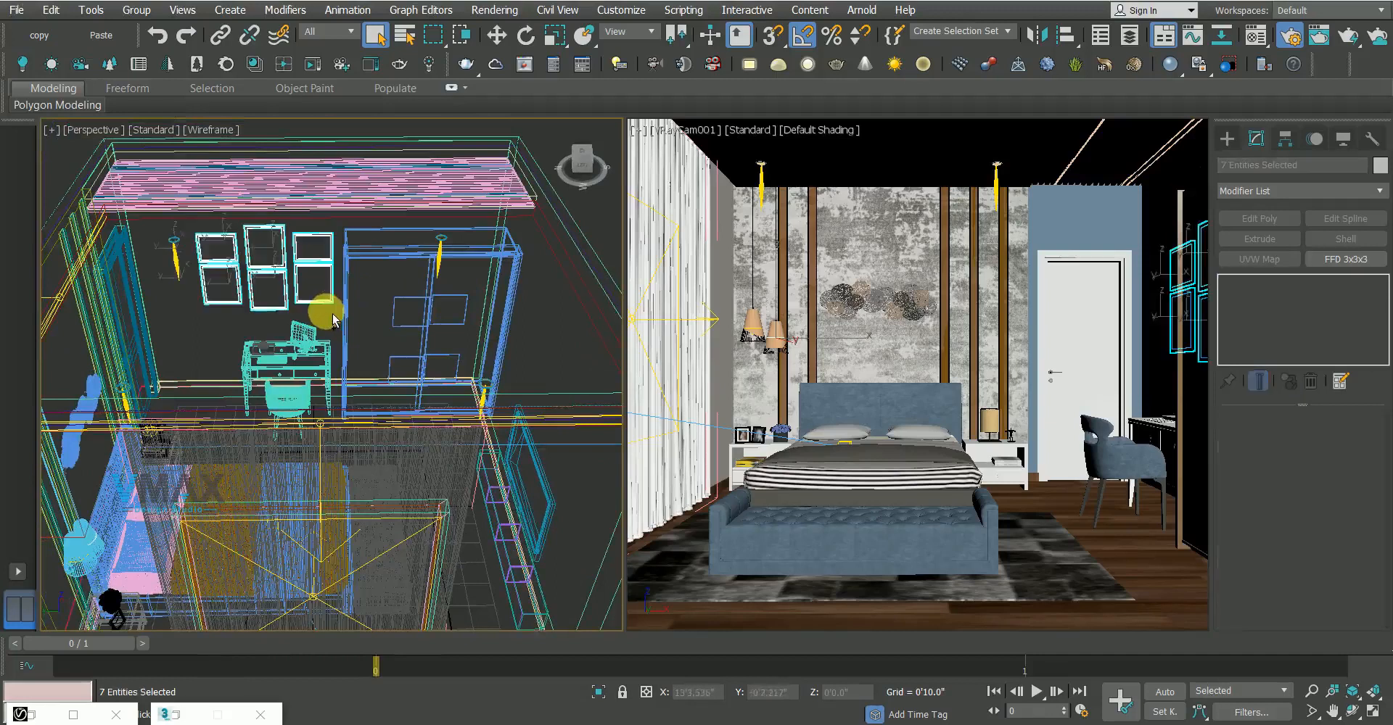
{"action": "key", "text": "w"}
{"action": "left_click_drag", "start_coordinate": [209, 285], "coordinate": [196, 285]}
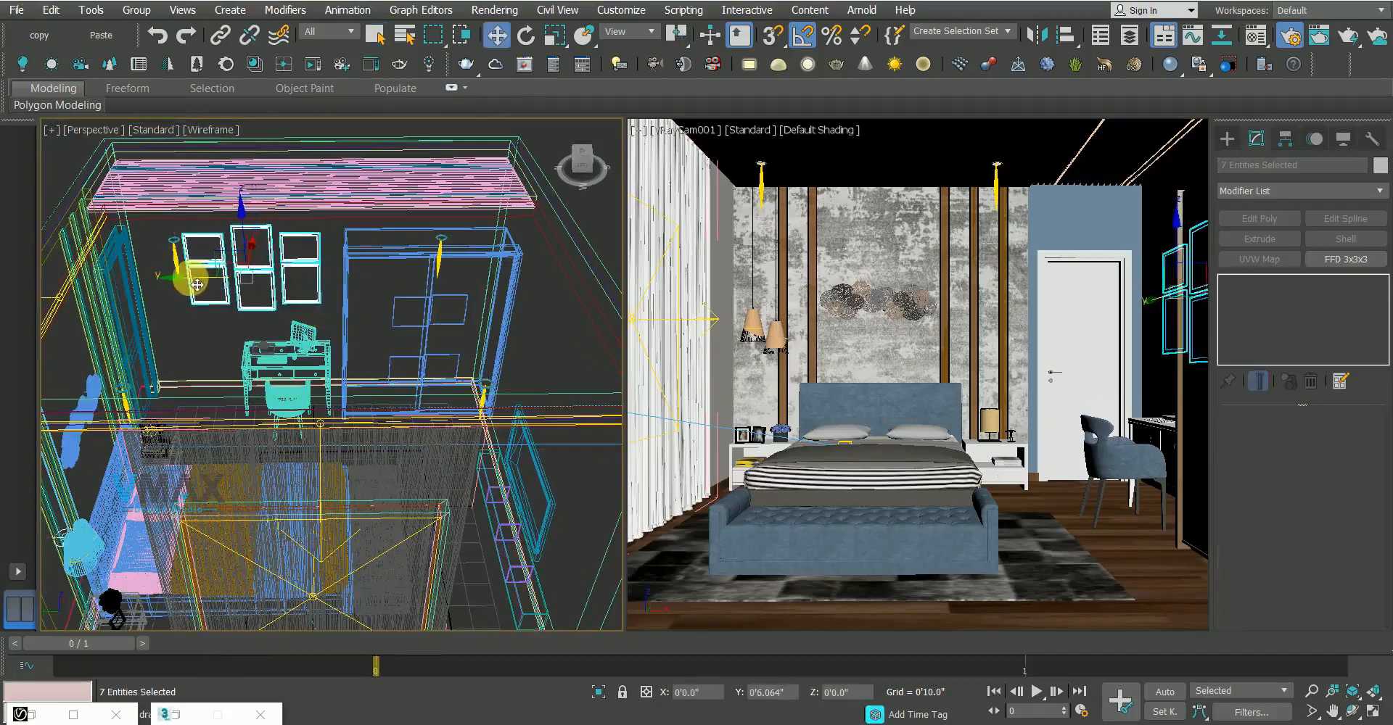
{"action": "mouse_move", "coordinate": [377, 324]}
{"action": "middle_mouse_down", "text": "alt"}
{"action": "mouse_move", "coordinate": [283, 319]}
{"action": "mouse_move", "coordinate": [397, 333]}
{"action": "middle_mouse_up", "text": "alt"}
{"action": "scroll", "coordinate": [283, 319], "scroll_direction": "up", "scroll_amount": 2}
{"action": "key", "text": "q"}
{"action": "left_click", "coordinate": [553, 378]}
Select the V-Ray sun outside the room and raise it about 4' in the front view
{"action": "scroll", "coordinate": [290, 333], "scroll_direction": "down", "scroll_amount": 3}
{"action": "scroll", "coordinate": [145, 316], "scroll_direction": "down", "scroll_amount": 3}
{"action": "middle_click_drag", "start_coordinate": [145, 316], "coordinate": [260, 348]}
{"action": "scroll", "coordinate": [259, 332], "scroll_direction": "down", "scroll_amount": 5}
{"action": "left_click", "coordinate": [192, 318]}
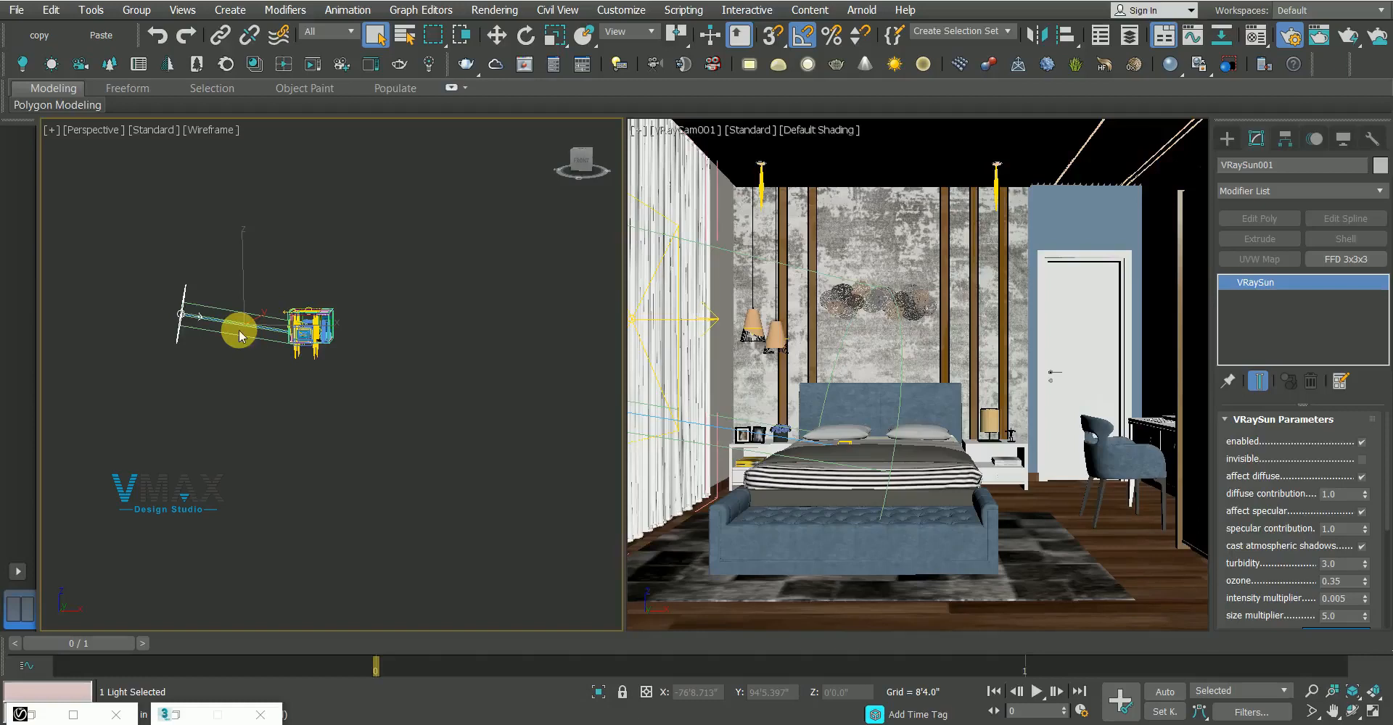
{"action": "key", "text": "l"}
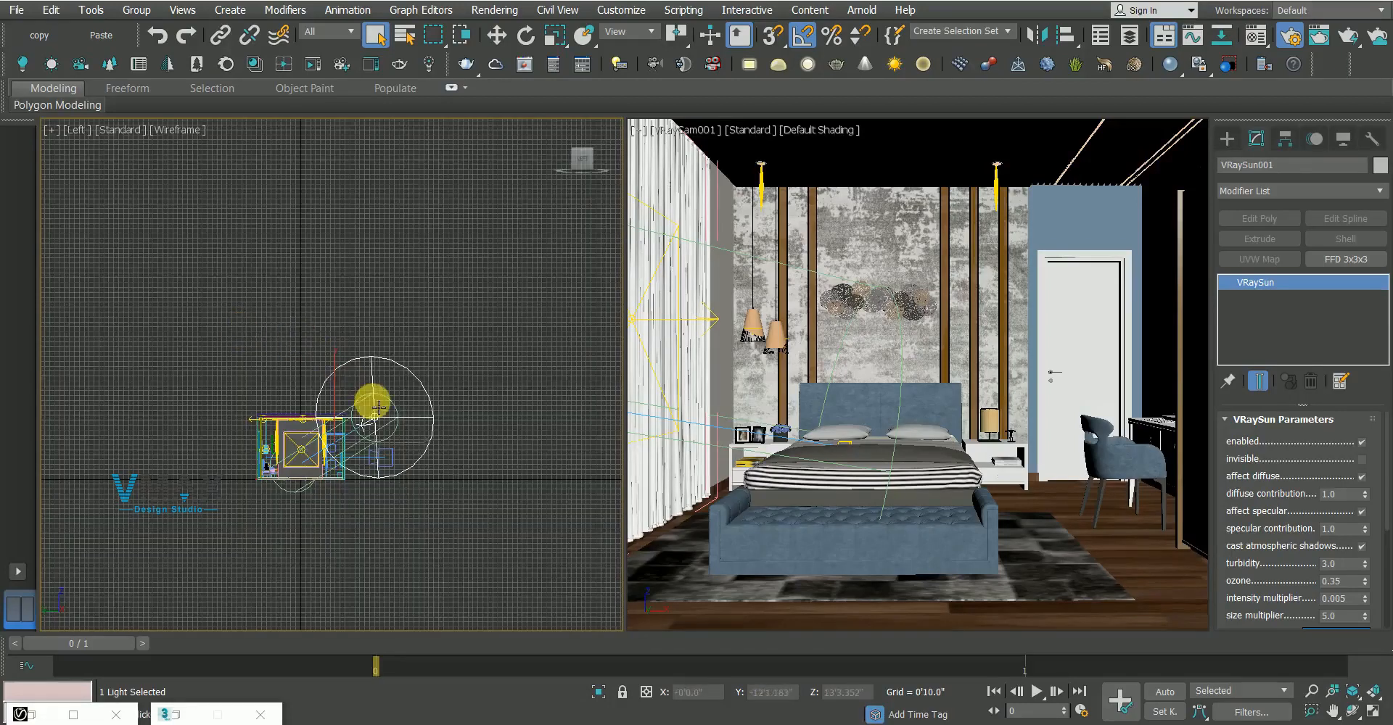
{"action": "key", "text": "f"}
{"action": "key", "text": "w"}
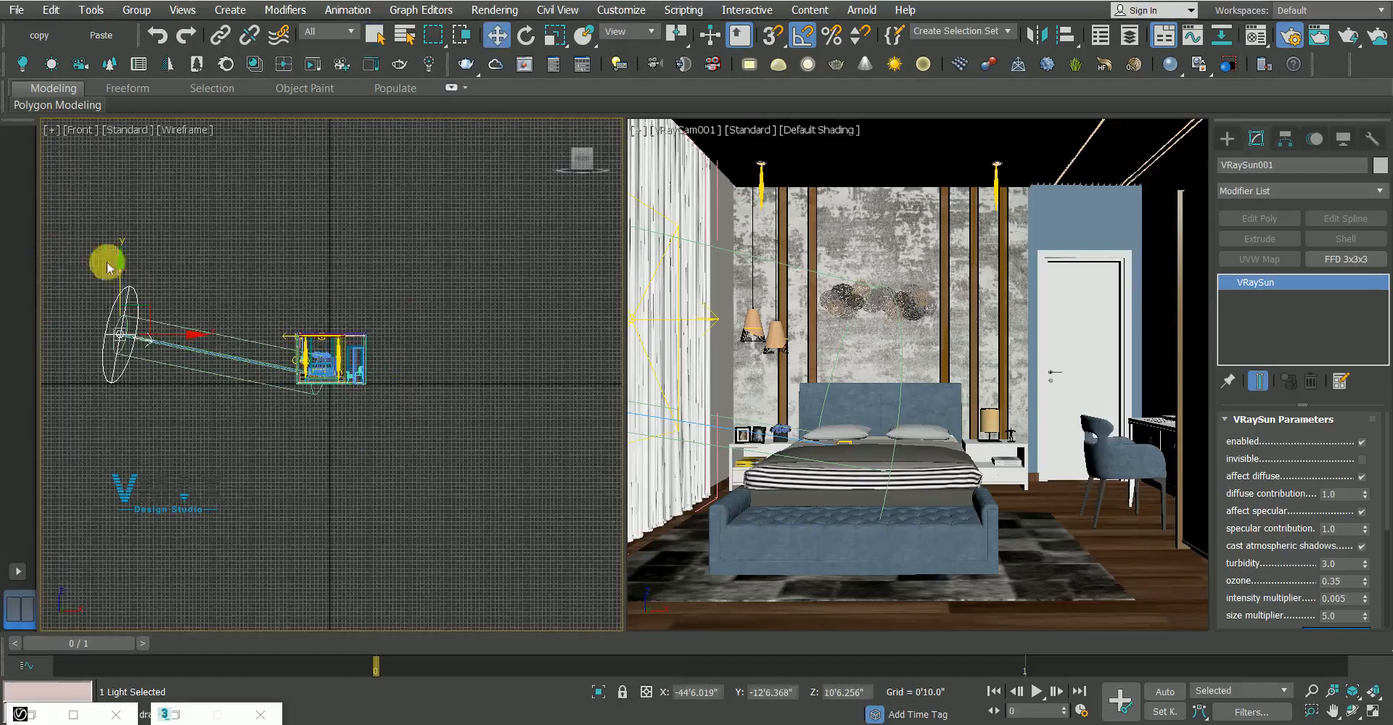
{"action": "mouse_move", "coordinate": [130, 274]}
{"action": "left_mouse_down"}
{"action": "mouse_move", "coordinate": [118, 239]}
{"action": "mouse_move", "coordinate": [120, 254]}
{"action": "left_mouse_up"}
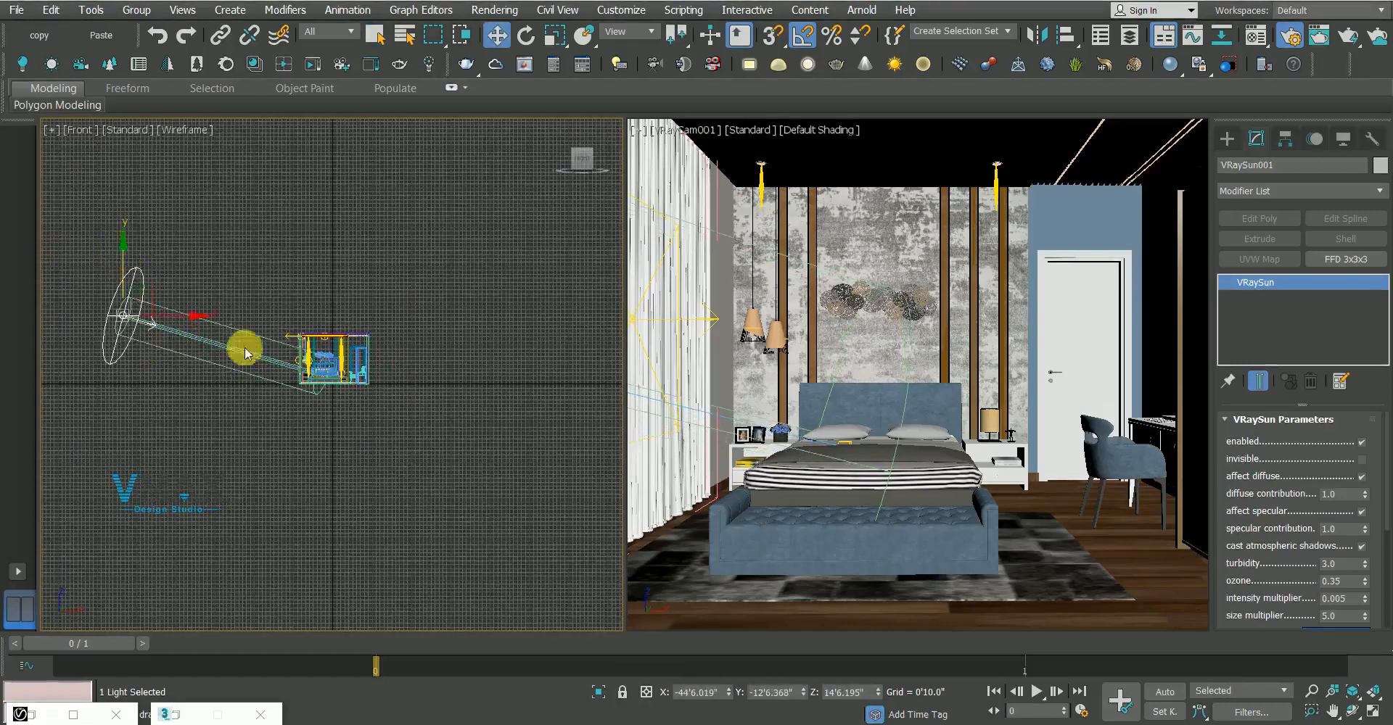
Fine-tune the sun's height with two further small vertical moves in the front view
{"action": "scroll", "coordinate": [304, 367], "scroll_direction": "up", "scroll_amount": 5}
{"action": "scroll", "coordinate": [135, 343], "scroll_direction": "down", "scroll_amount": 7}
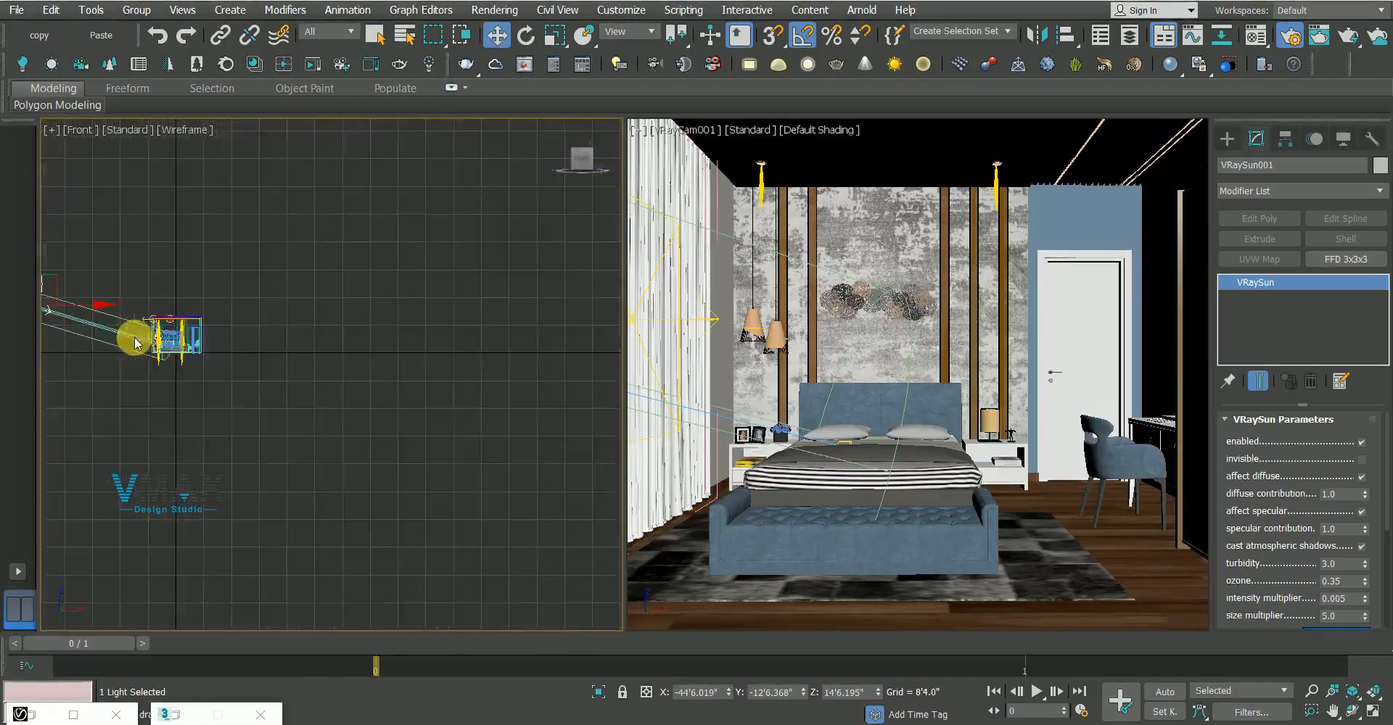
{"action": "middle_click_drag", "start_coordinate": [135, 341], "coordinate": [375, 362]}
{"action": "left_click_drag", "start_coordinate": [256, 274], "coordinate": [259, 276]}
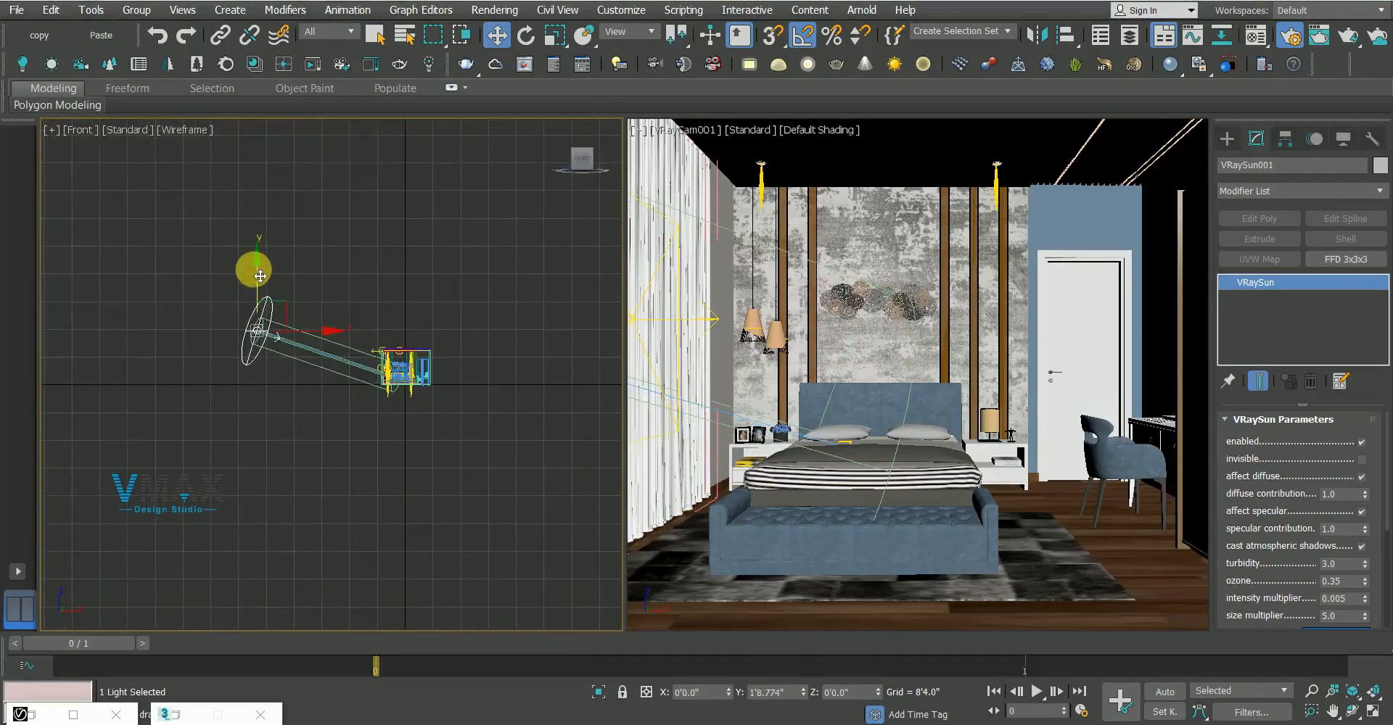
{"action": "key", "text": "q"}
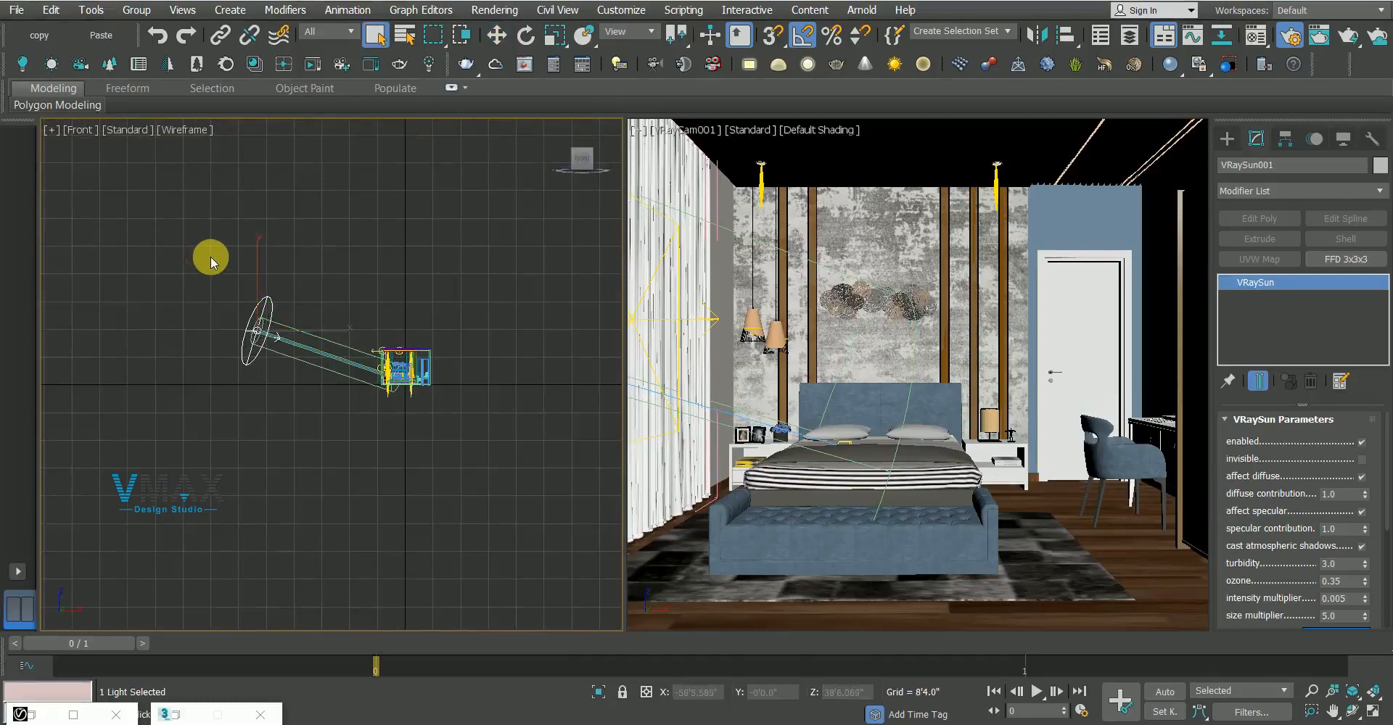
{"action": "key", "text": "w"}
{"action": "left_click_drag", "start_coordinate": [259, 278], "coordinate": [250, 274]}
{"action": "key", "text": "q"}
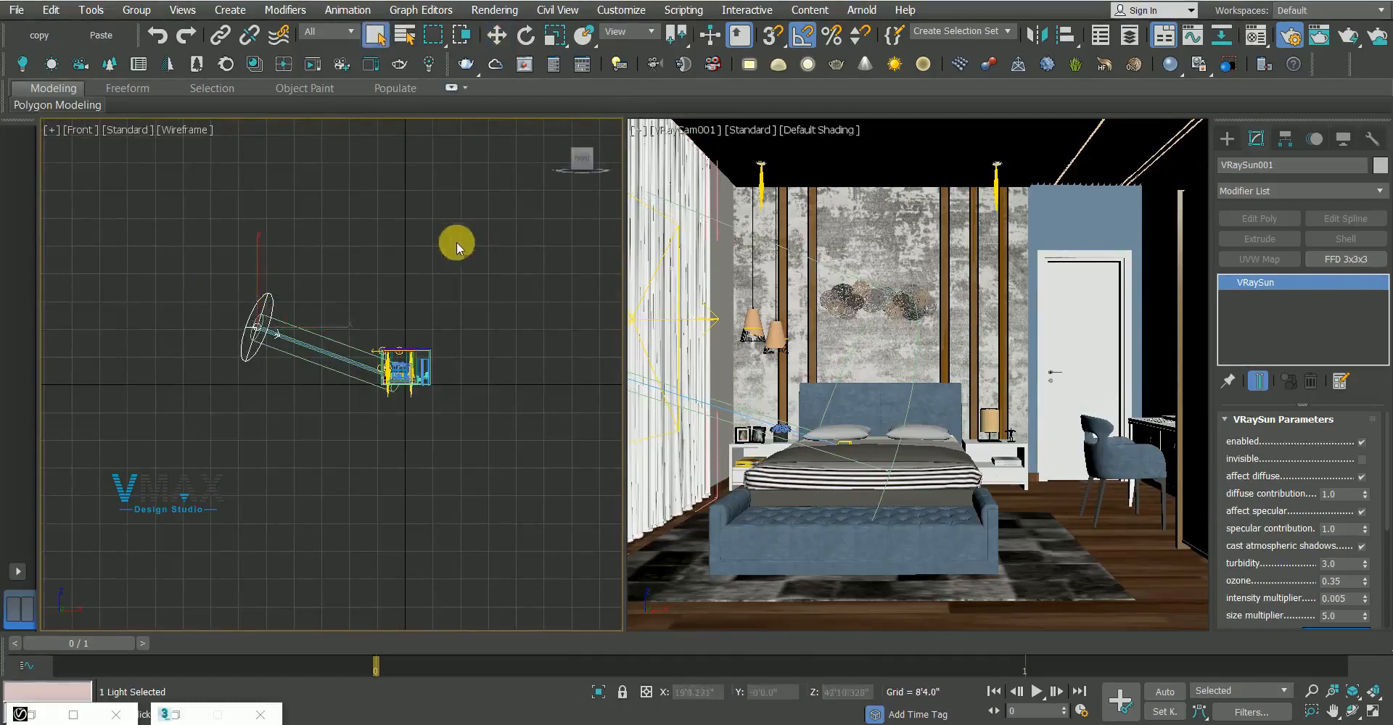
Clear the render settings window away and make the V-Ray camera view active
{"action": "left_click", "coordinate": [176, 714]}
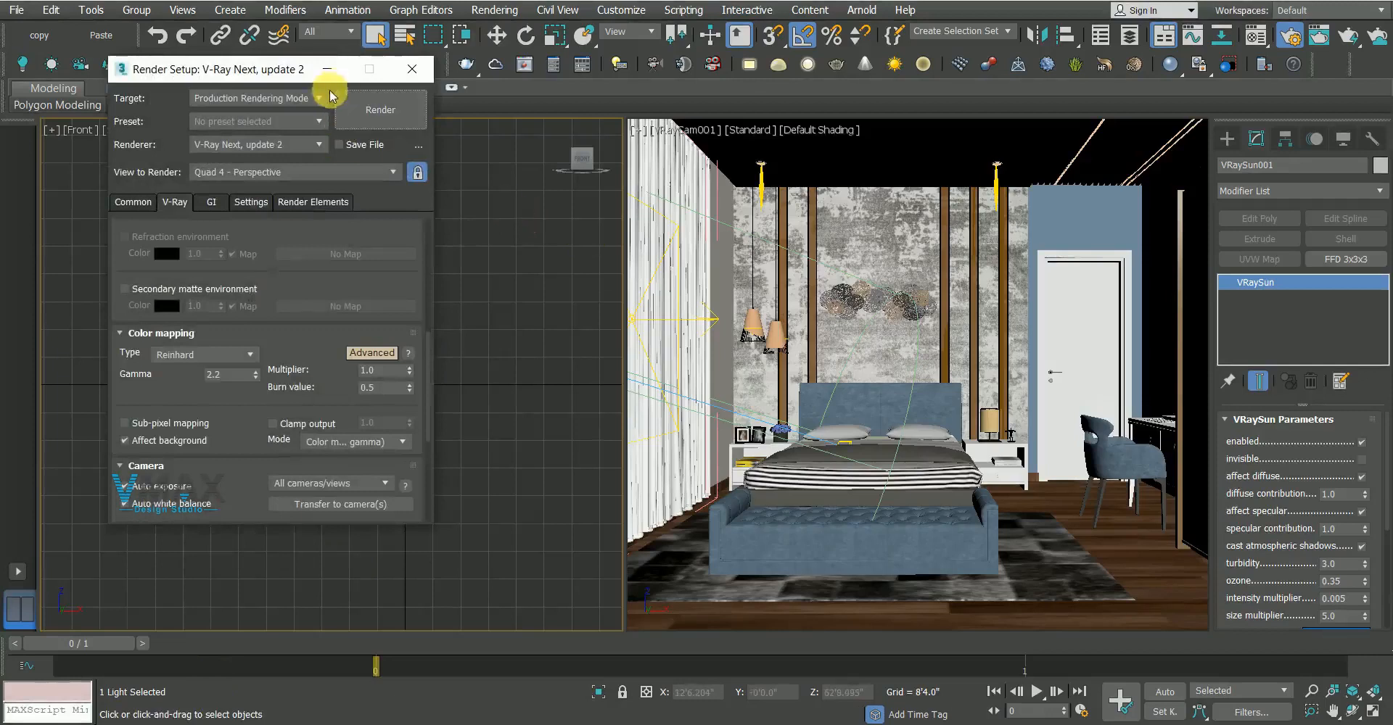
{"action": "left_click", "coordinate": [327, 69]}
{"action": "left_click", "coordinate": [760, 361]}
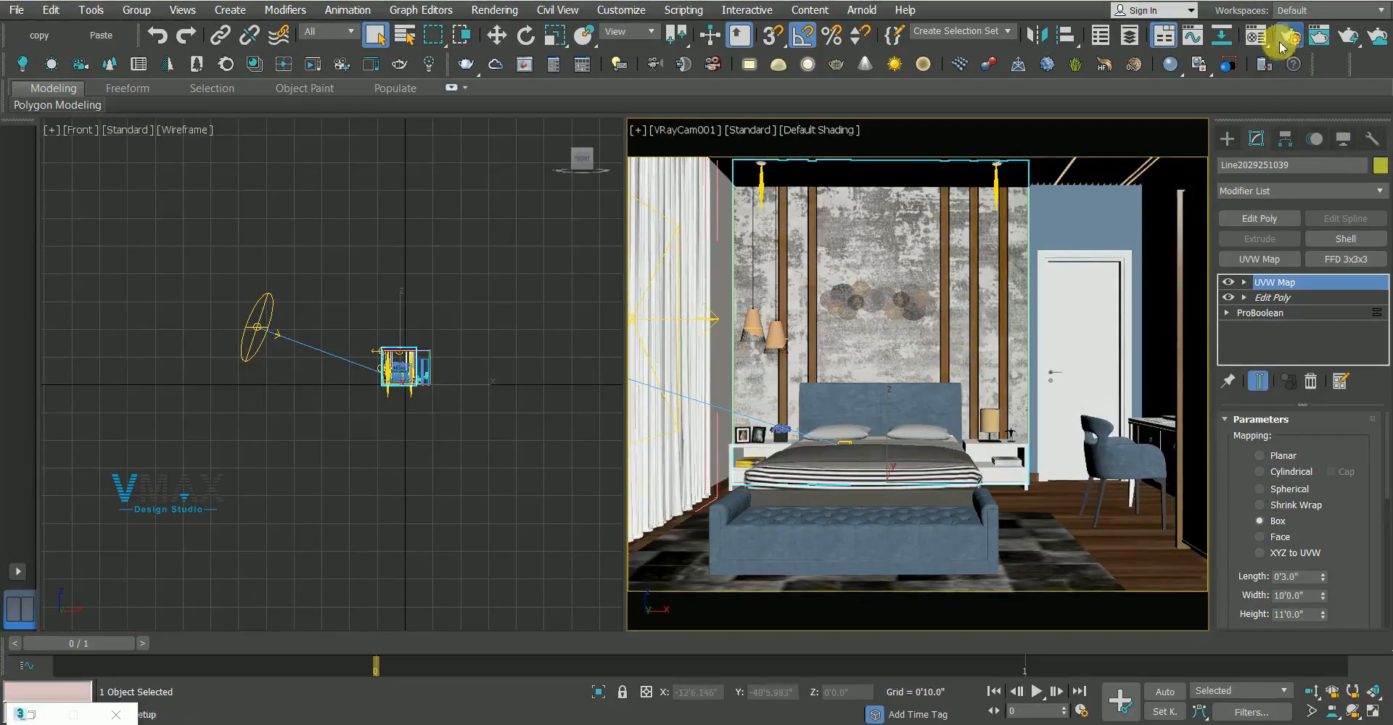
Narrow the render output width to 544, lock the image aspect ratio, and set the width to 2000
{"action": "left_click", "coordinate": [29, 717]}
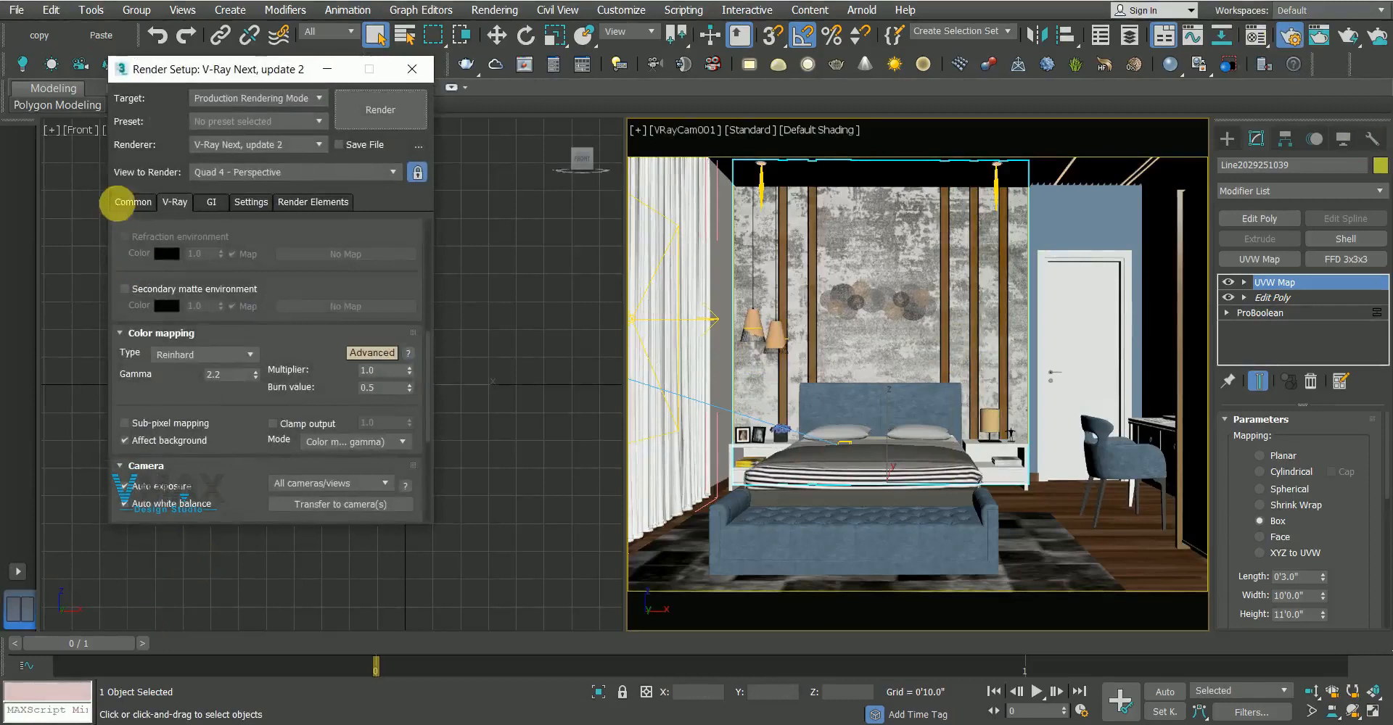
{"action": "left_click", "coordinate": [120, 203]}
{"action": "scroll", "coordinate": [177, 454], "scroll_direction": "down", "scroll_amount": 2}
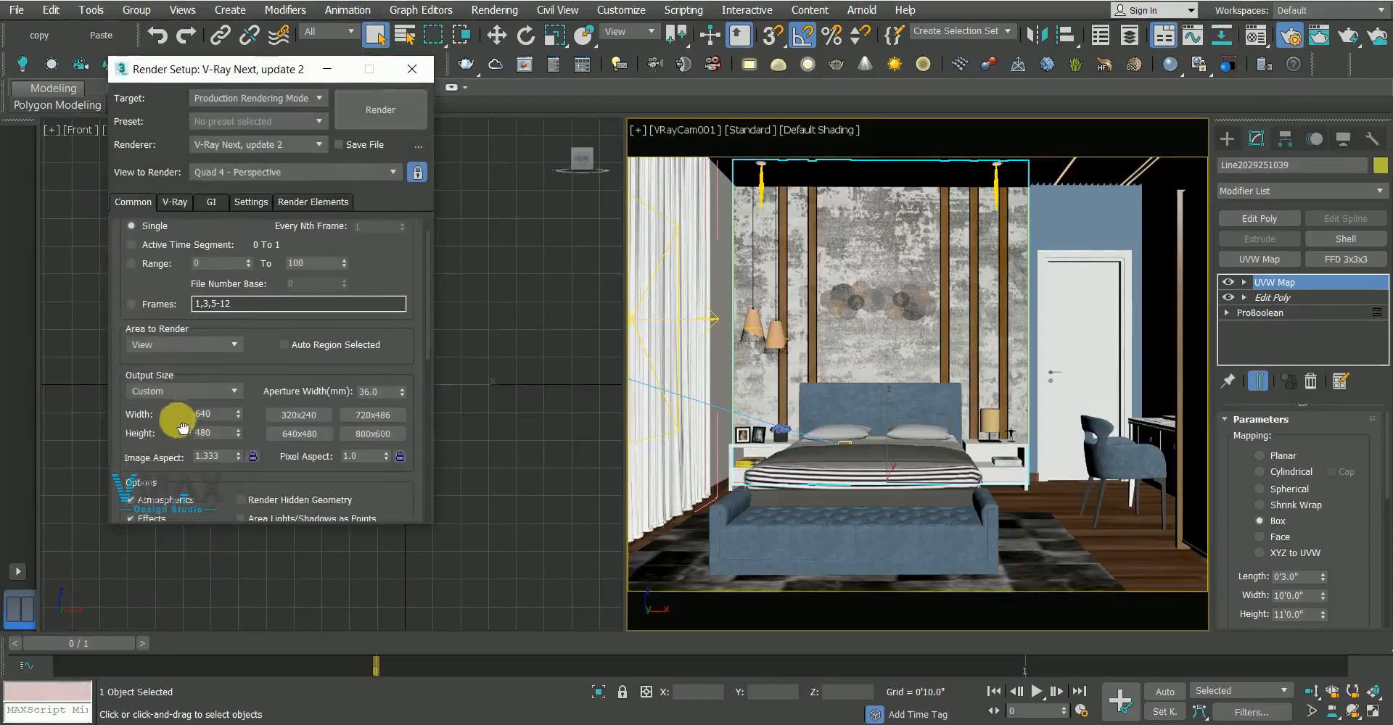
{"action": "left_click_drag", "start_coordinate": [238, 415], "coordinate": [231, 487]}
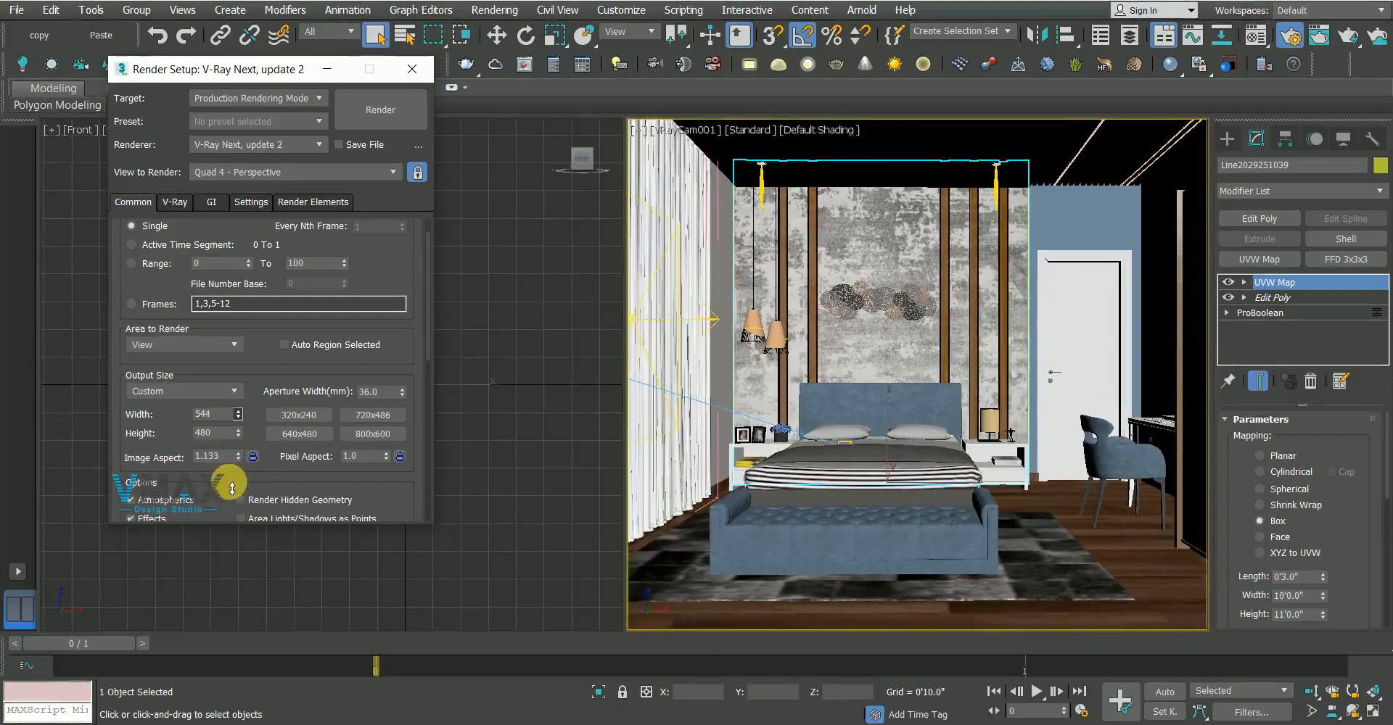
{"action": "left_click", "coordinate": [253, 456]}
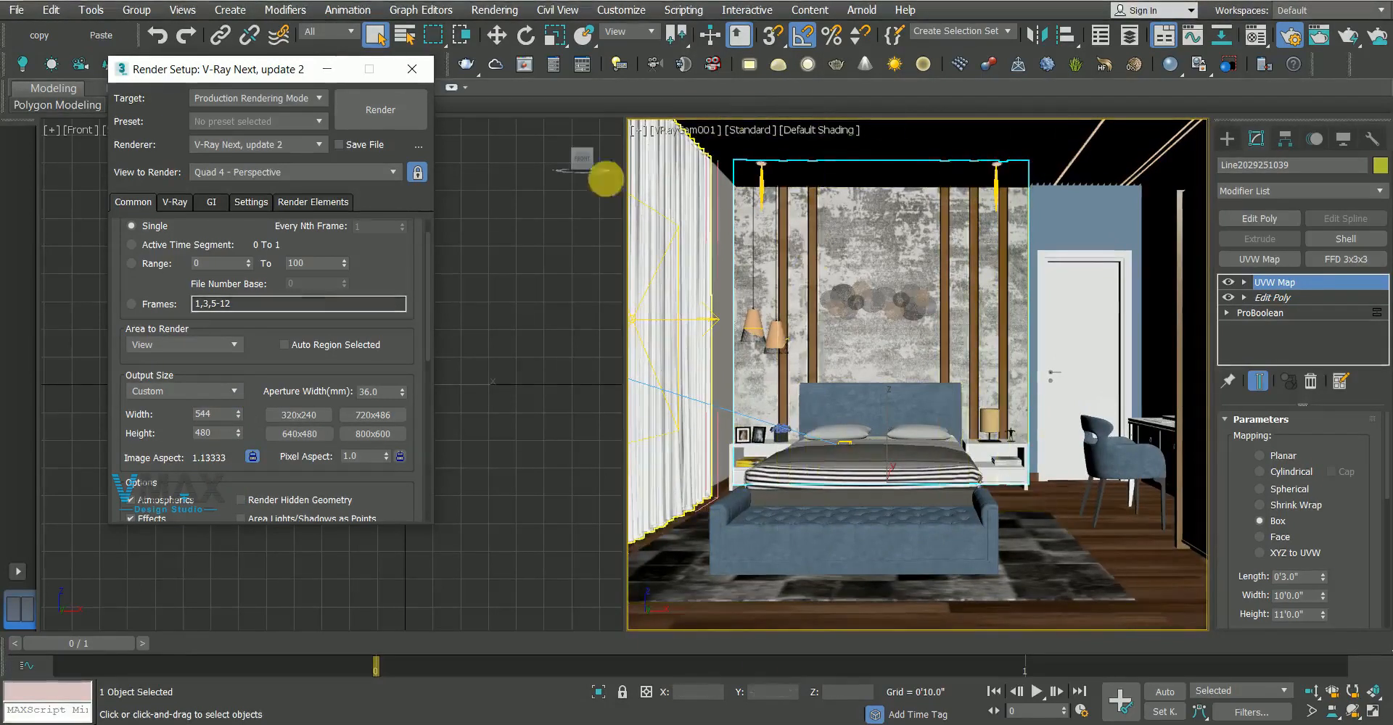
{"action": "double_click", "coordinate": [214, 413]}
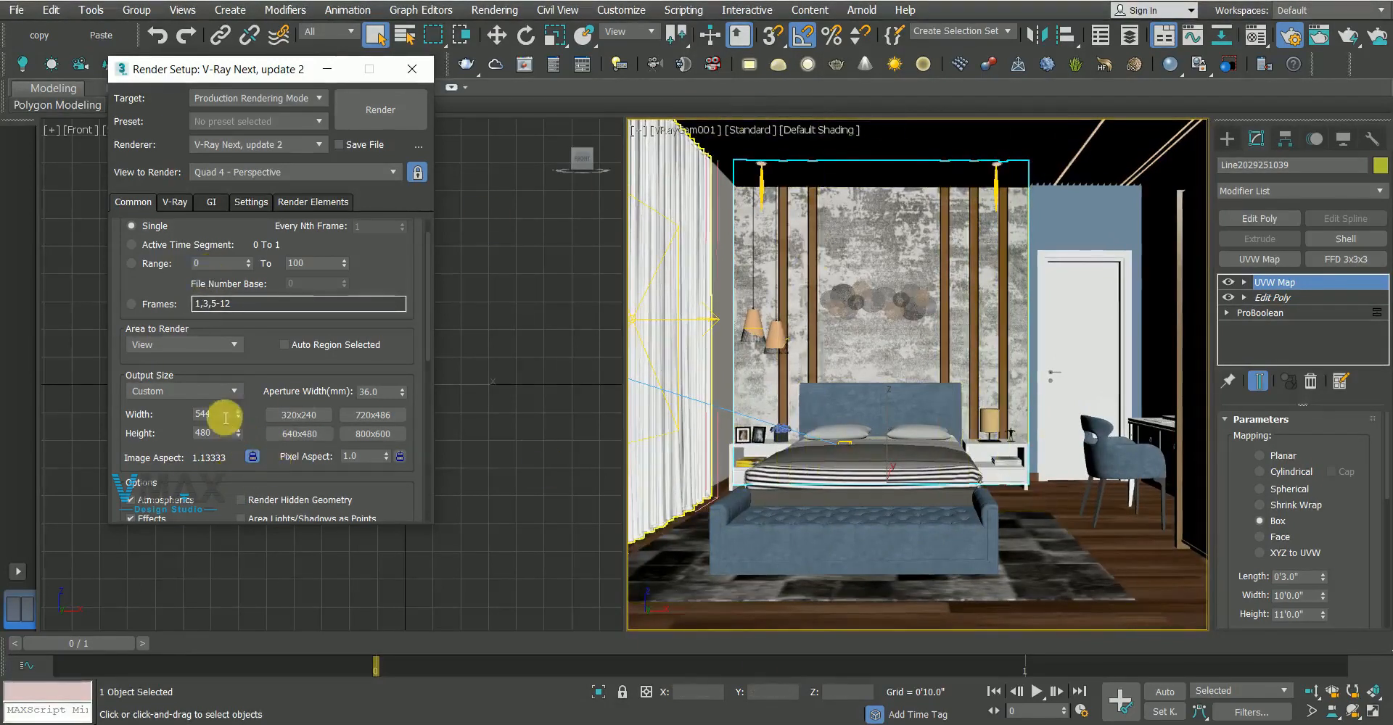
{"action": "type", "text": "2000"}
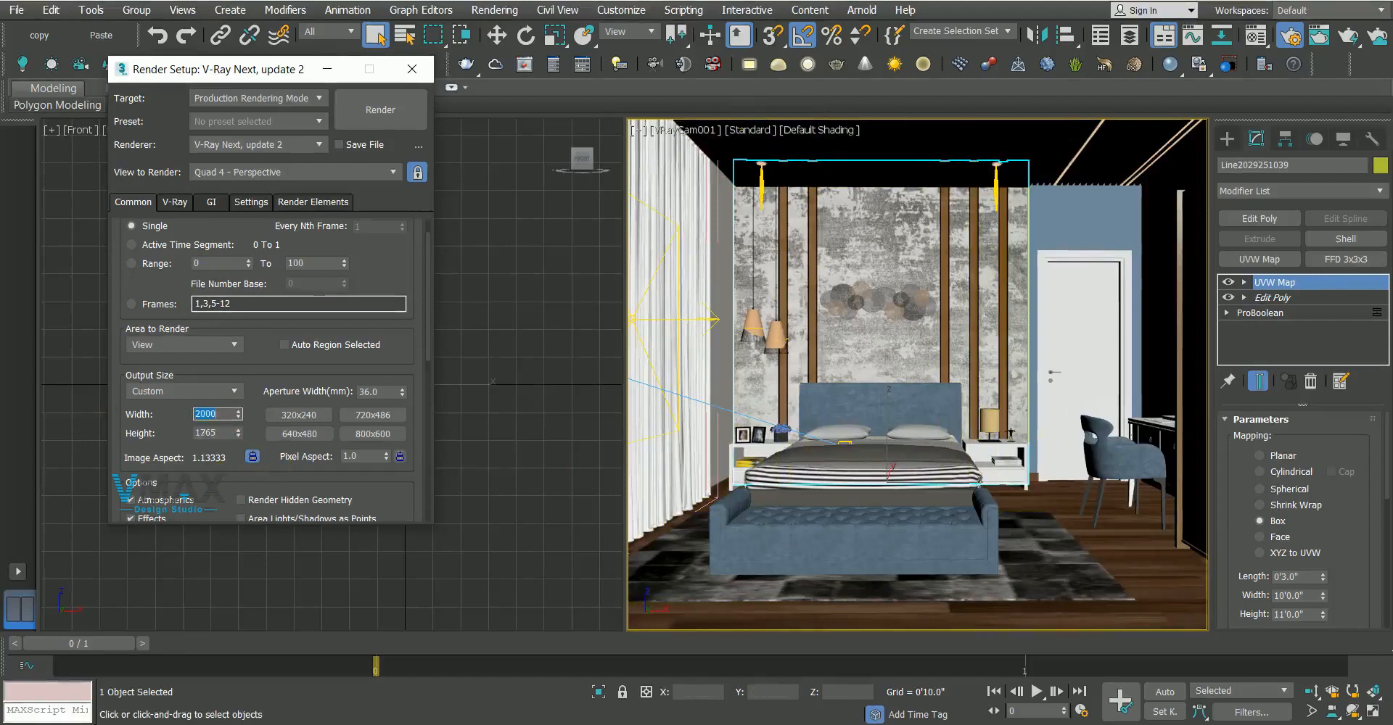
Switch the image sampler type to Bucket and set the bucket width to 24
{"action": "left_click", "coordinate": [174, 202]}
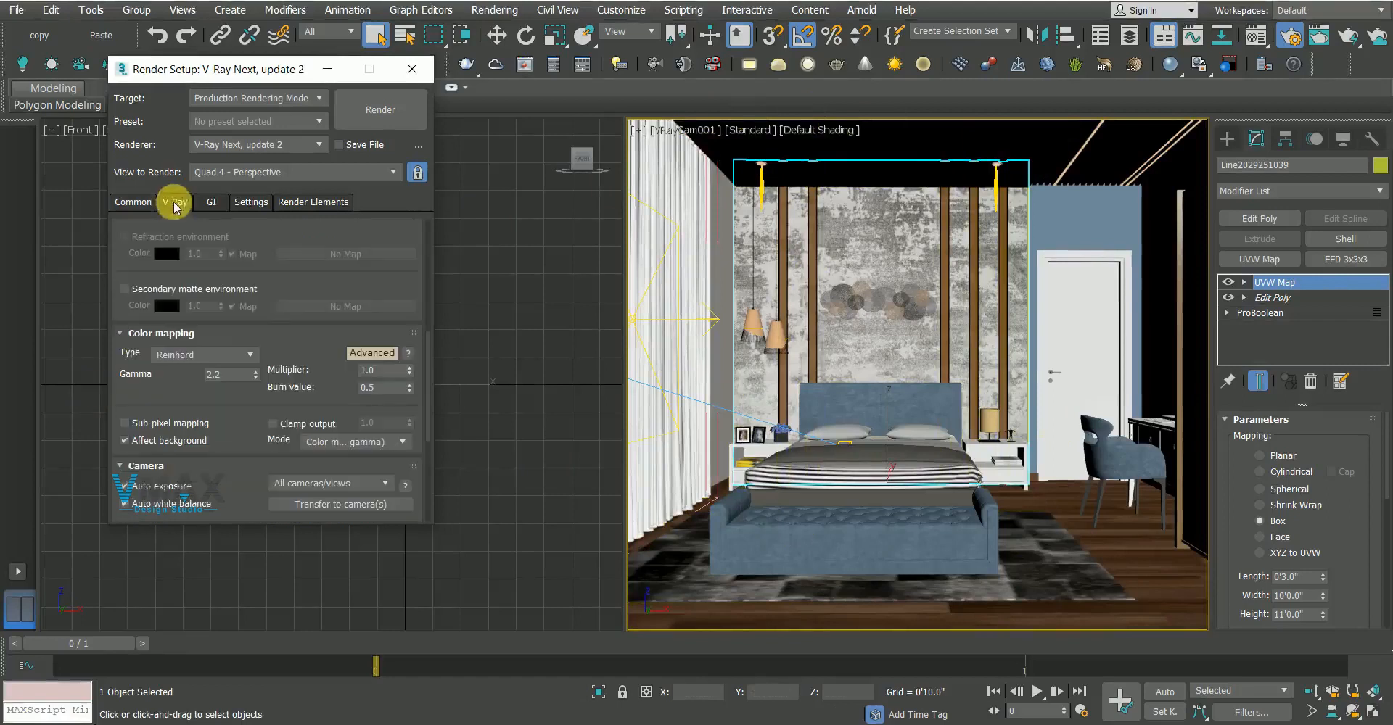
{"action": "left_click_drag", "start_coordinate": [280, 242], "coordinate": [289, 569]}
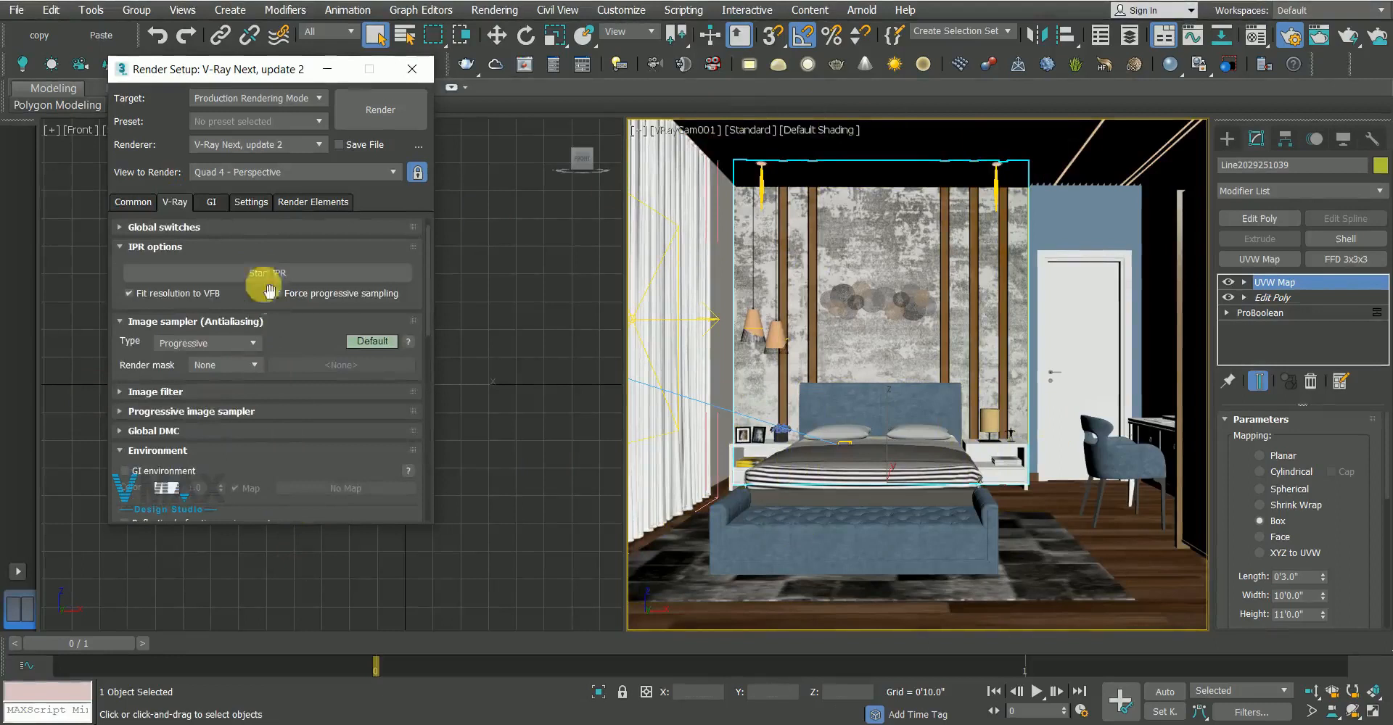
{"action": "scroll", "coordinate": [241, 254], "scroll_direction": "up", "scroll_amount": 1}
{"action": "left_click", "coordinate": [199, 362]}
{"action": "left_click", "coordinate": [191, 379]}
{"action": "left_click", "coordinate": [153, 411]}
{"action": "left_click", "coordinate": [153, 412]}
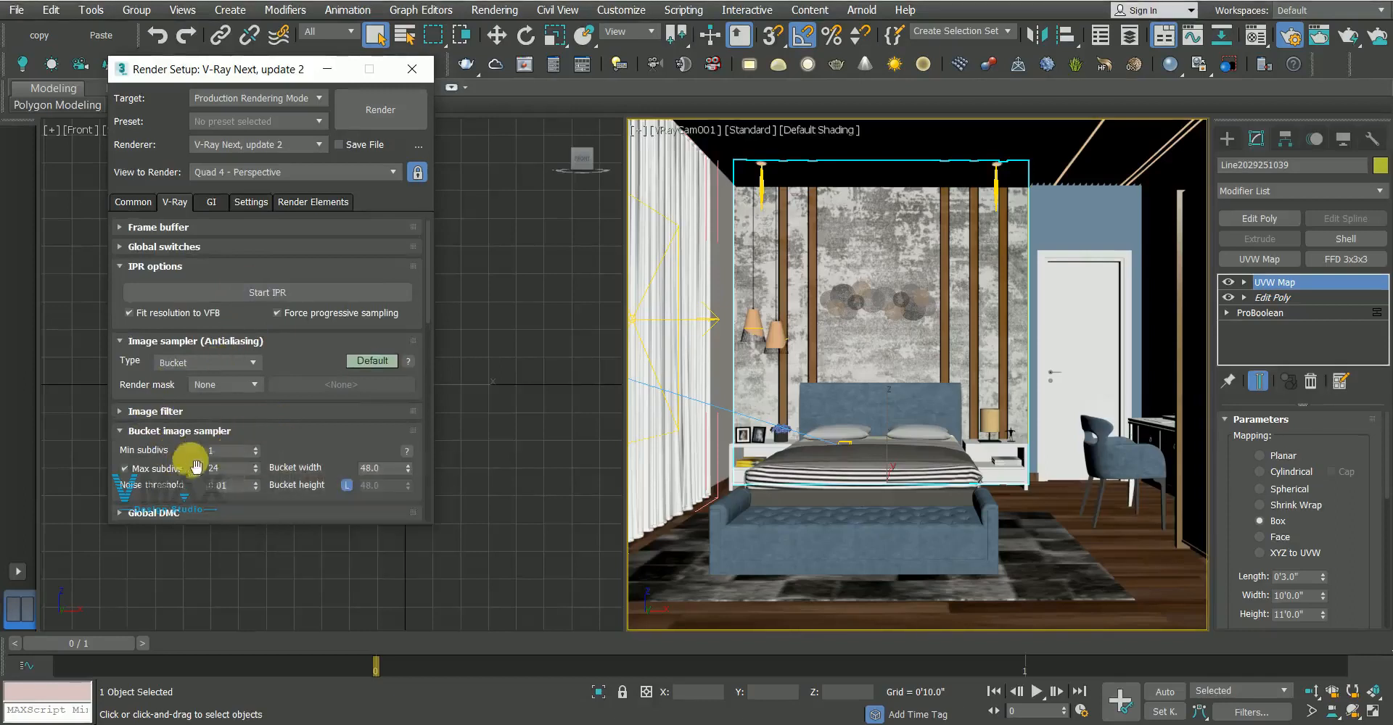
{"action": "scroll", "coordinate": [308, 333], "scroll_direction": "down", "scroll_amount": 3}
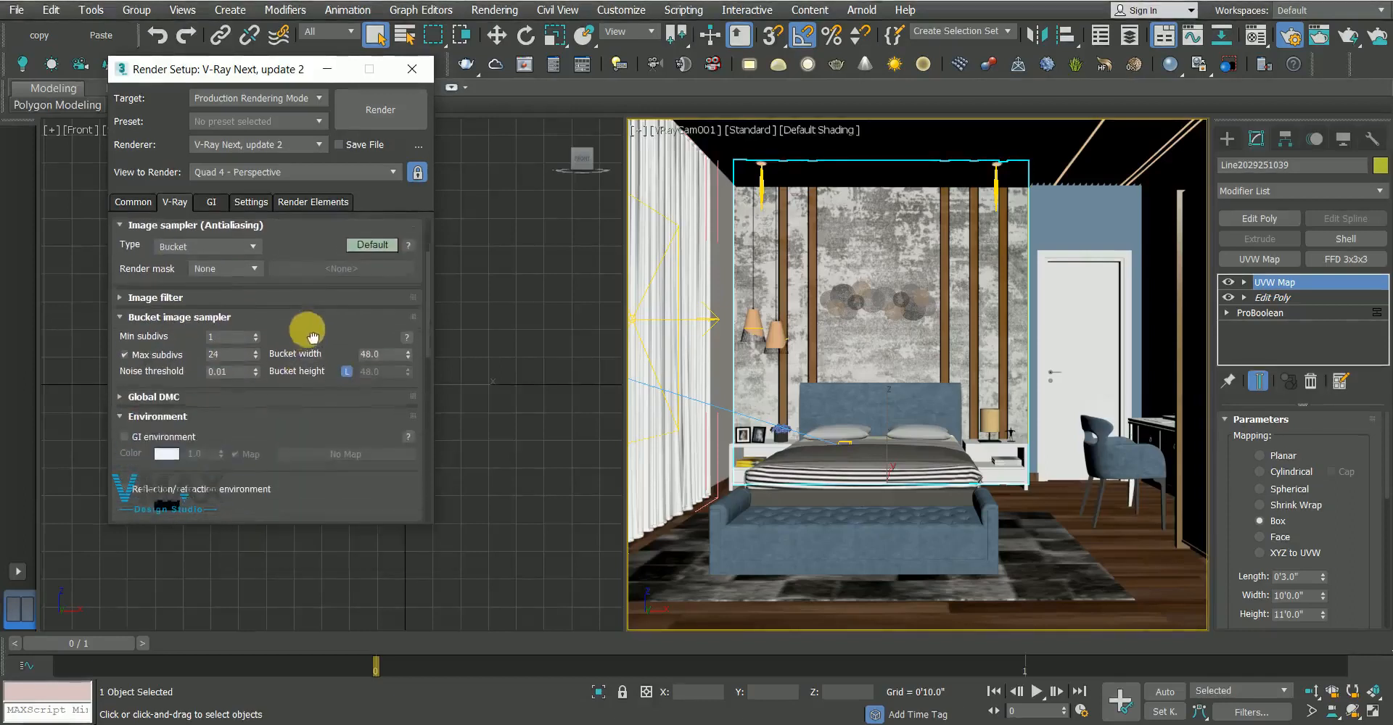
{"action": "double_click", "coordinate": [379, 349]}
{"action": "type", "text": "2"}
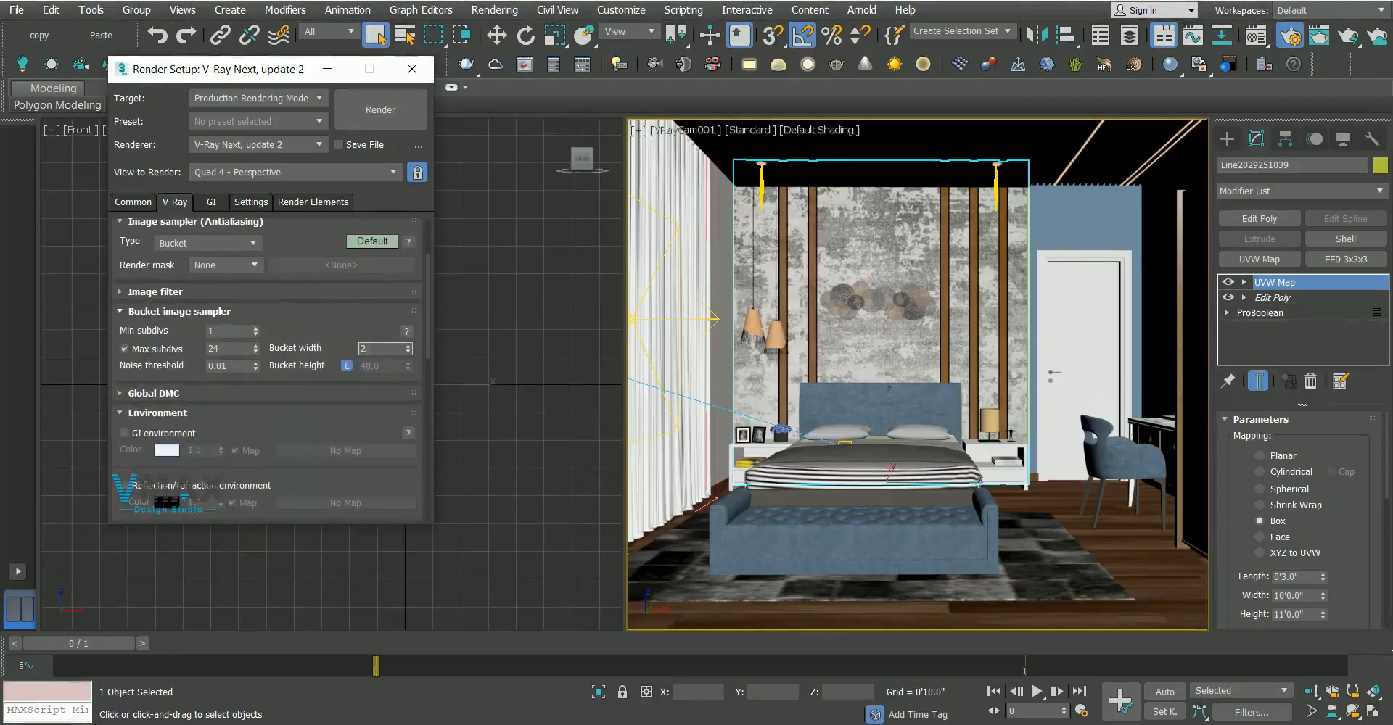
Expand the Global DMC settings, and enable sub-pixel mapping and clamp output in the color mapping
{"action": "left_click", "coordinate": [181, 393]}
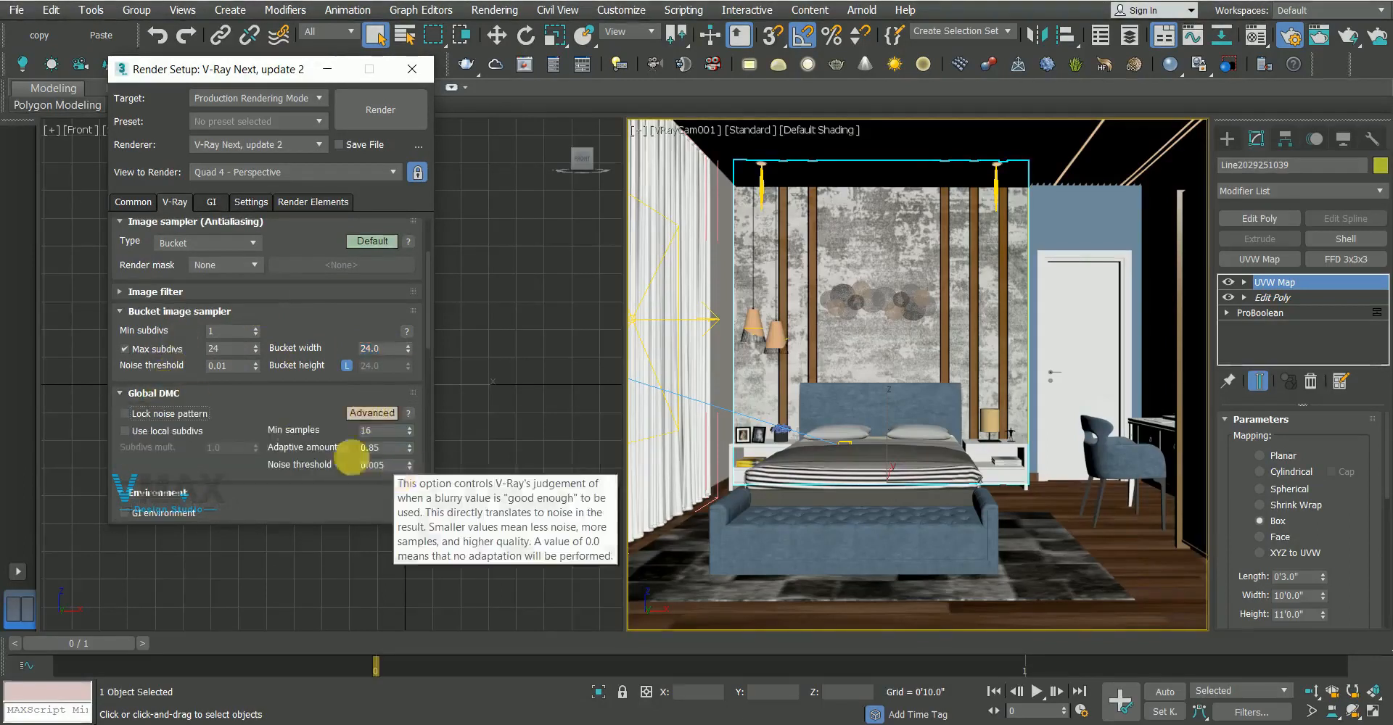
{"action": "left_click_drag", "start_coordinate": [201, 463], "coordinate": [188, 3]}
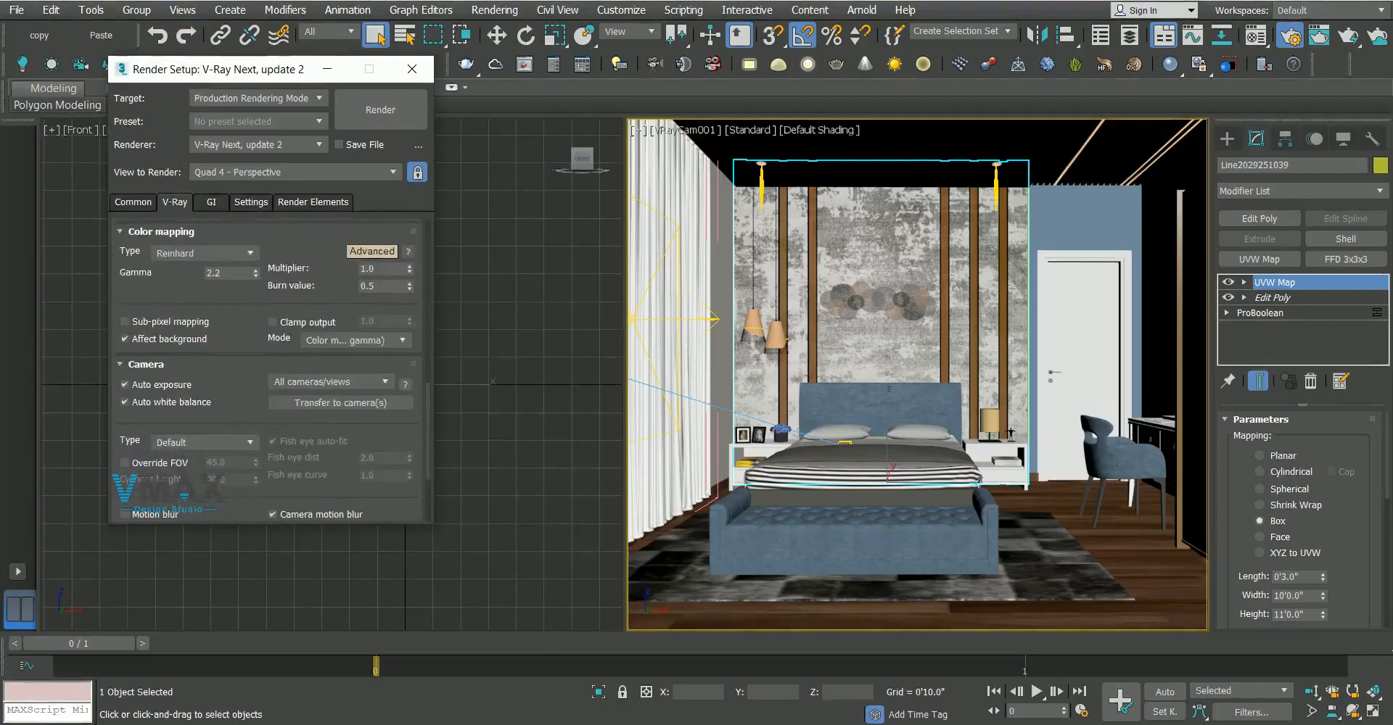
{"action": "left_click", "coordinate": [126, 321]}
{"action": "left_click", "coordinate": [273, 322]}
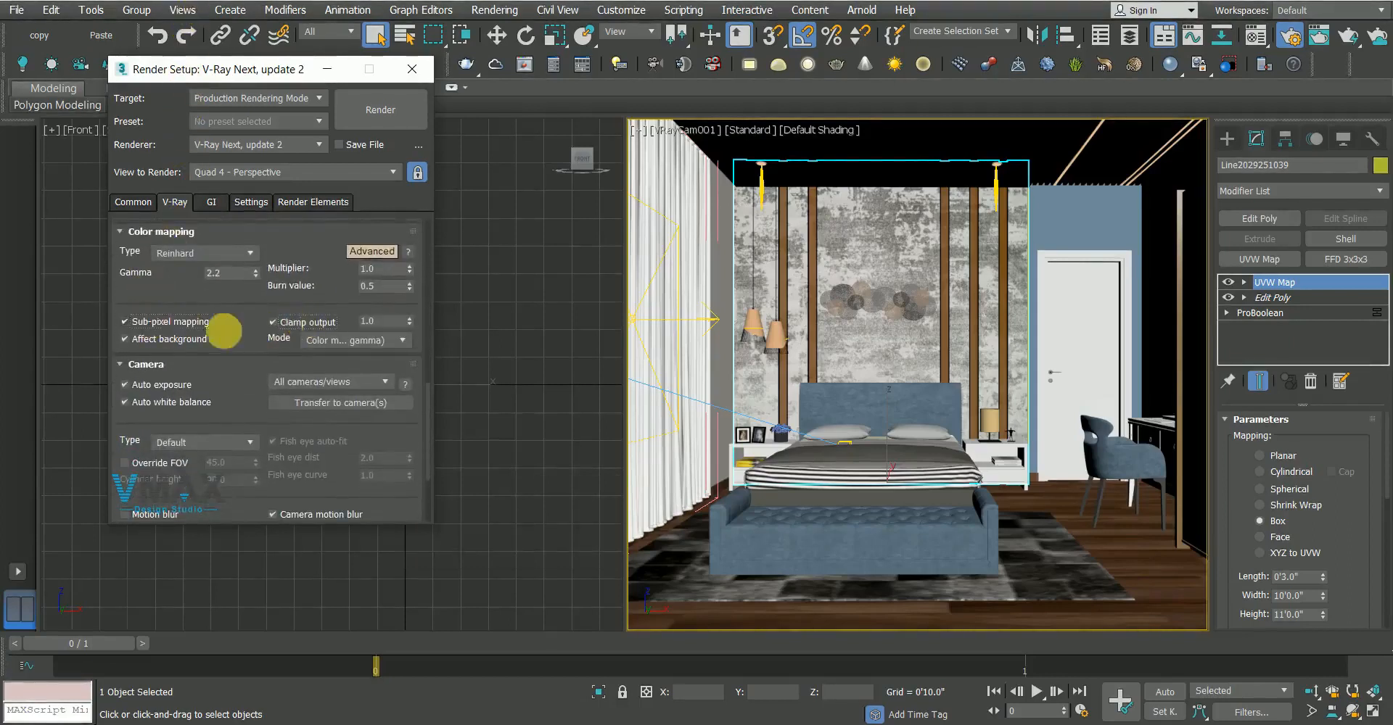
Set the irradiance map preset to Medium with 40 interpolation samples
{"action": "left_click", "coordinate": [215, 203]}
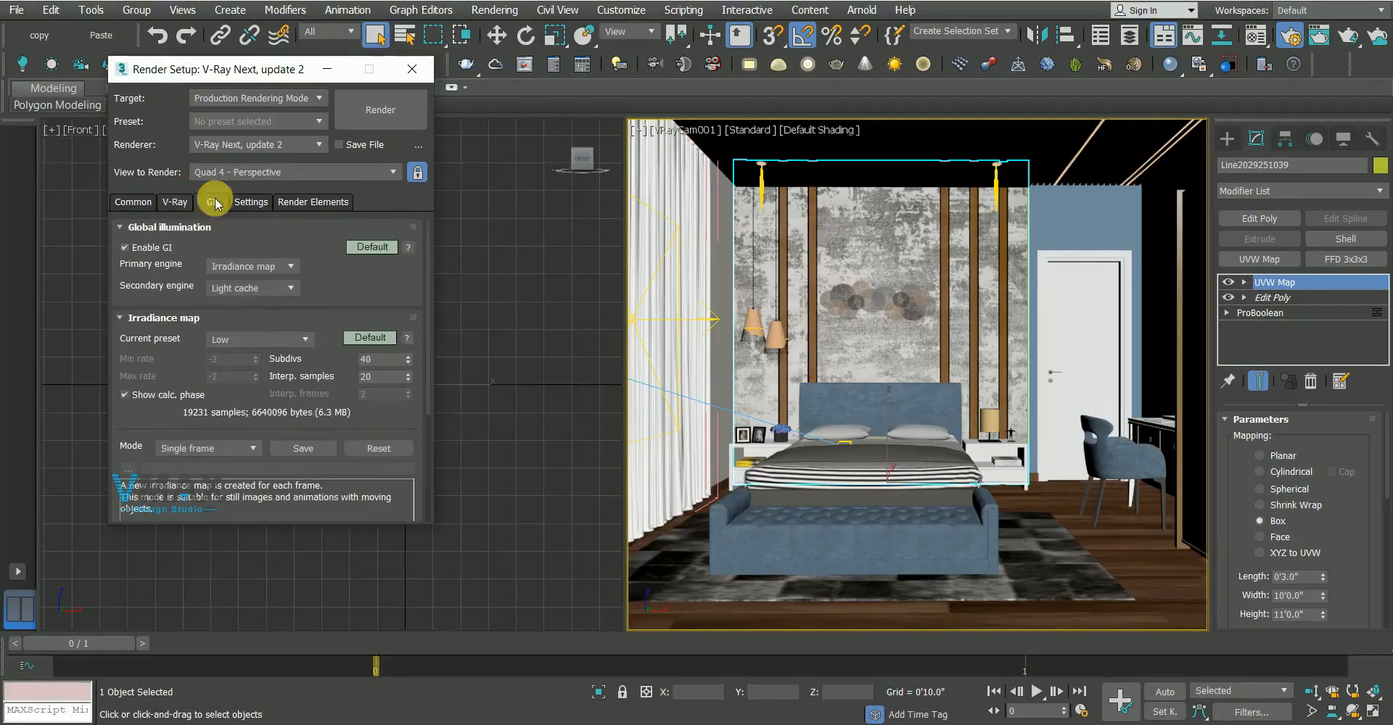
{"action": "left_click", "coordinate": [258, 339]}
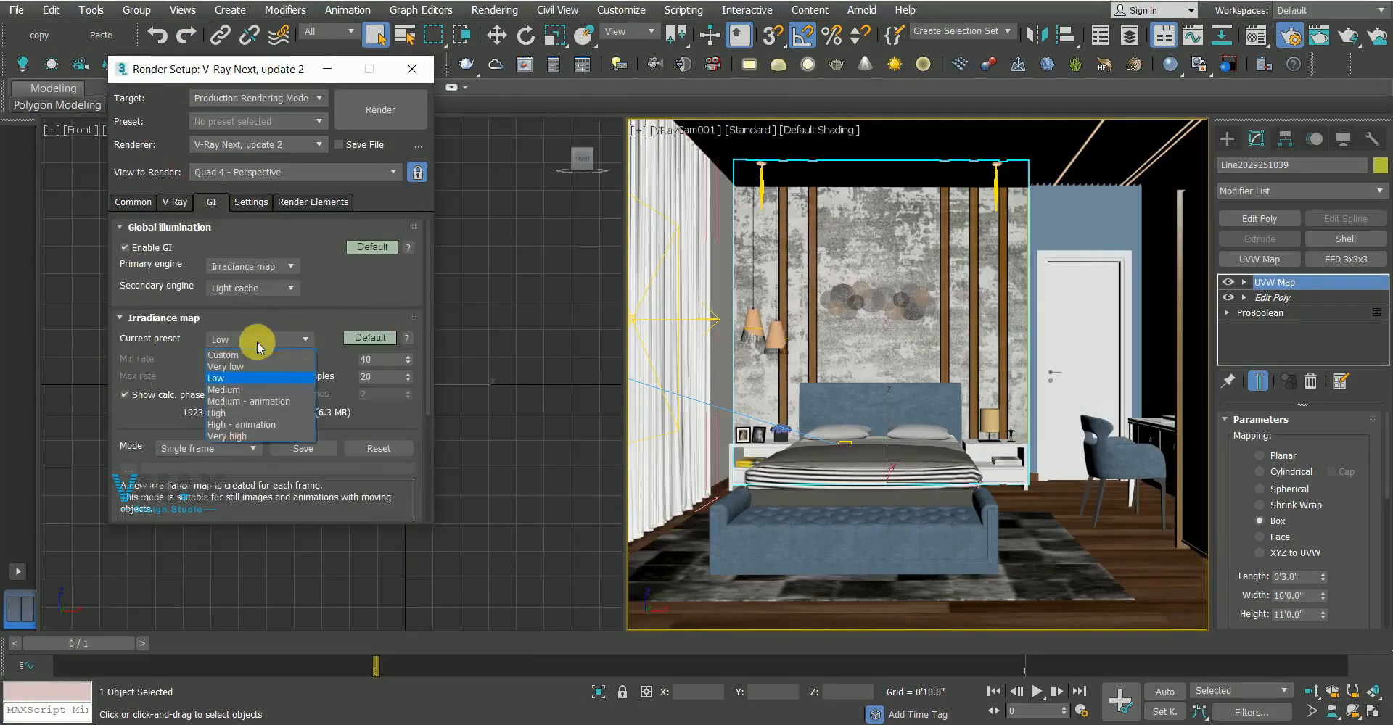
{"action": "left_click", "coordinate": [235, 392]}
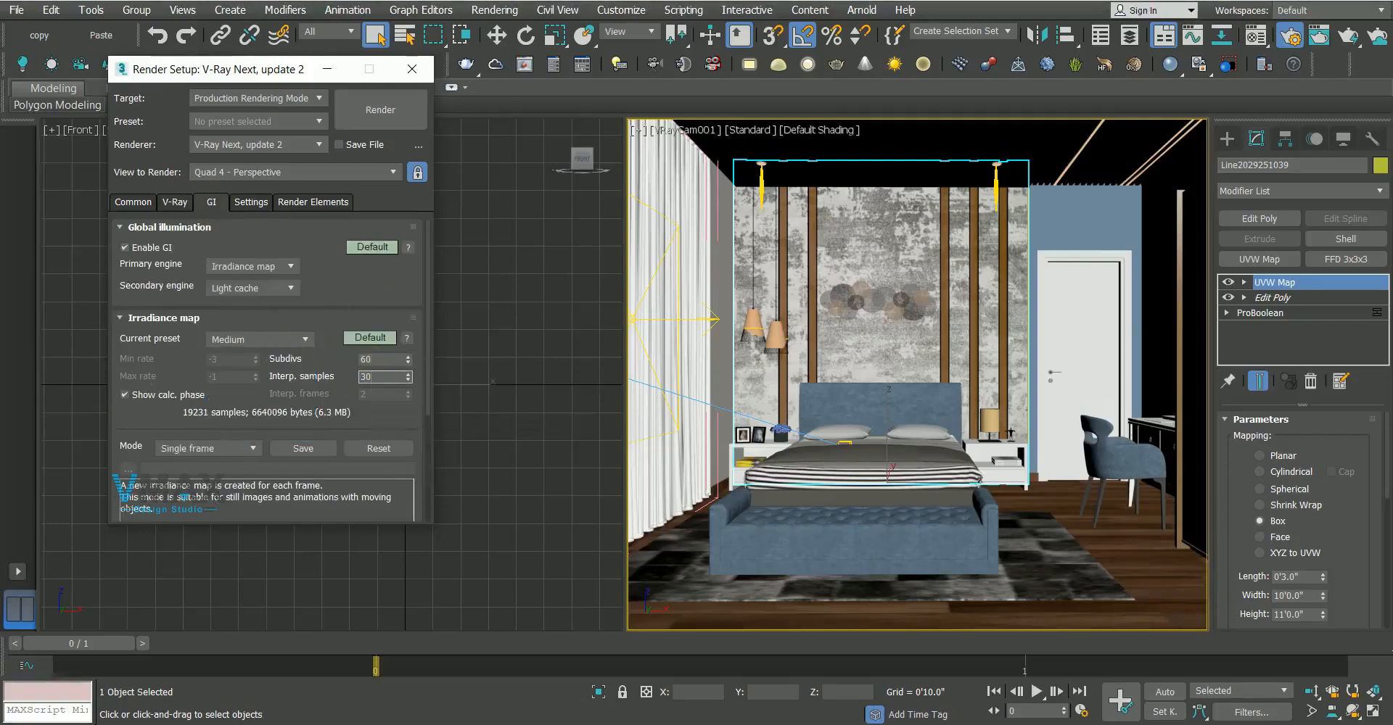
{"action": "scroll", "coordinate": [181, 326], "scroll_direction": "down", "scroll_amount": 3}
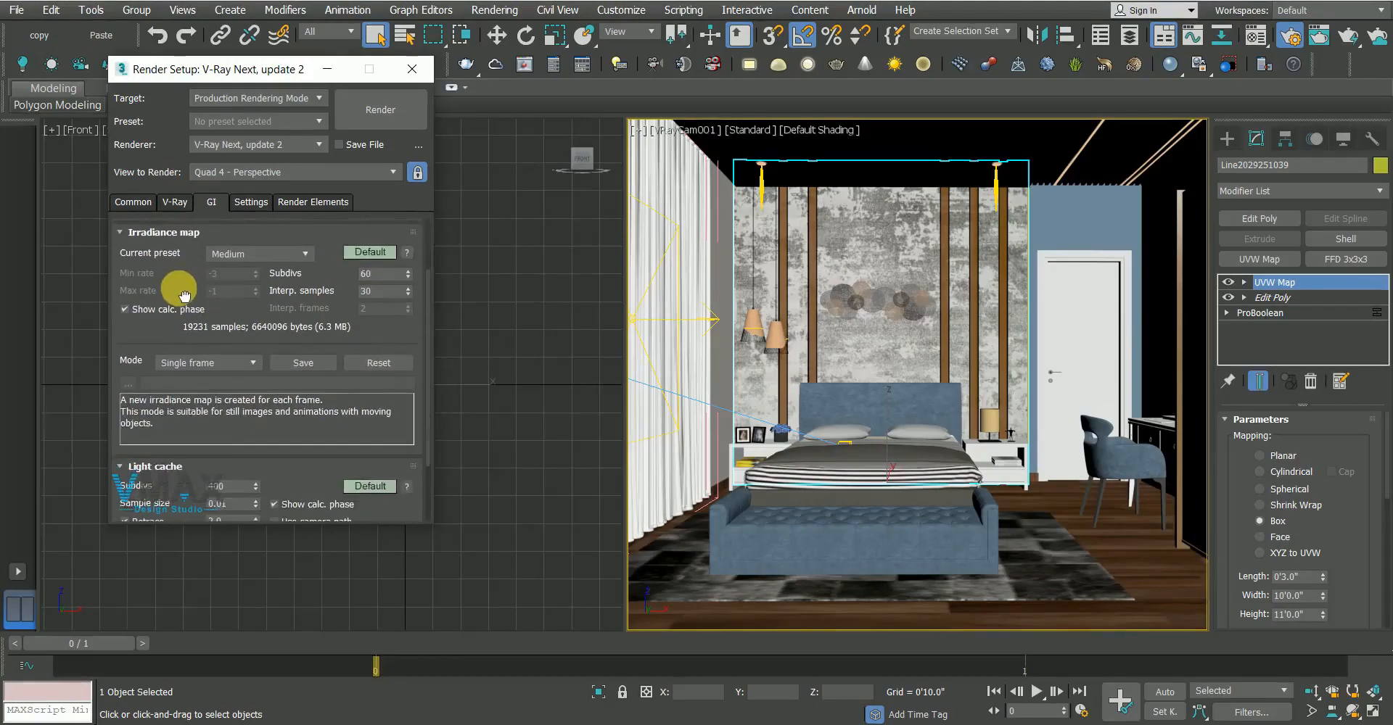
{"action": "double_click", "coordinate": [374, 291]}
{"action": "type", "text": "40"}
Set the light cache subdivisions to 1000
{"action": "scroll", "coordinate": [140, 327], "scroll_direction": "down", "scroll_amount": 2}
{"action": "double_click", "coordinate": [230, 427]}
{"action": "type", "text": "10"}
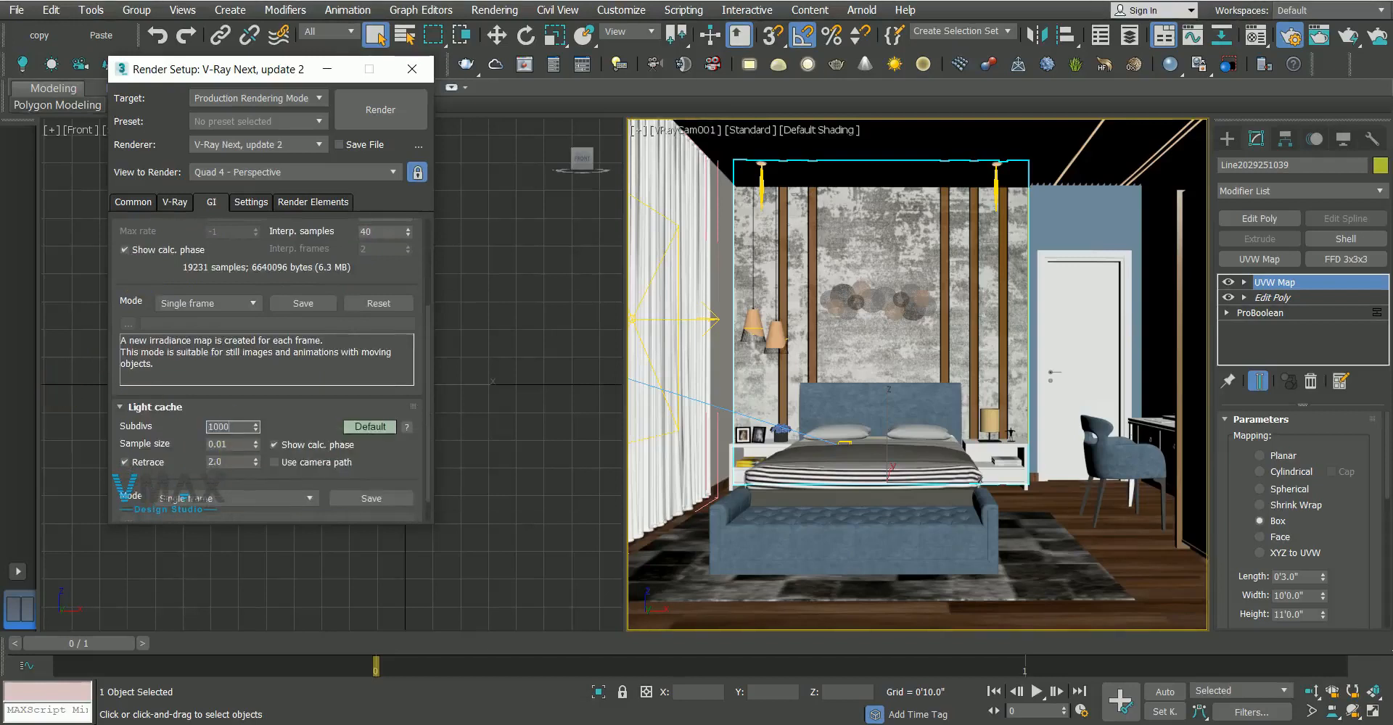
Review the VRayDenoiser render element's parameters, including its denoising engine and preset
{"action": "left_click", "coordinate": [313, 203]}
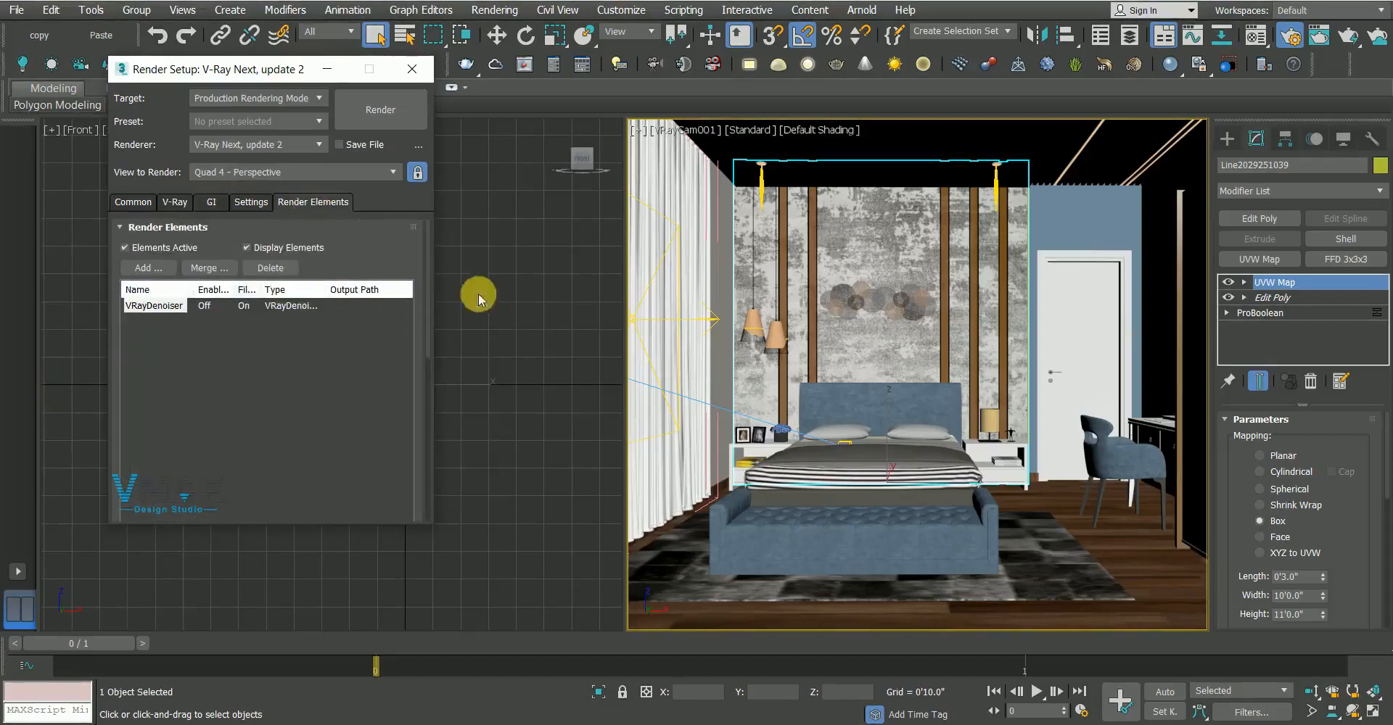
{"action": "left_click_drag", "start_coordinate": [429, 249], "coordinate": [429, 426]}
{"action": "left_click", "coordinate": [375, 413]}
{"action": "left_click", "coordinate": [281, 426]}
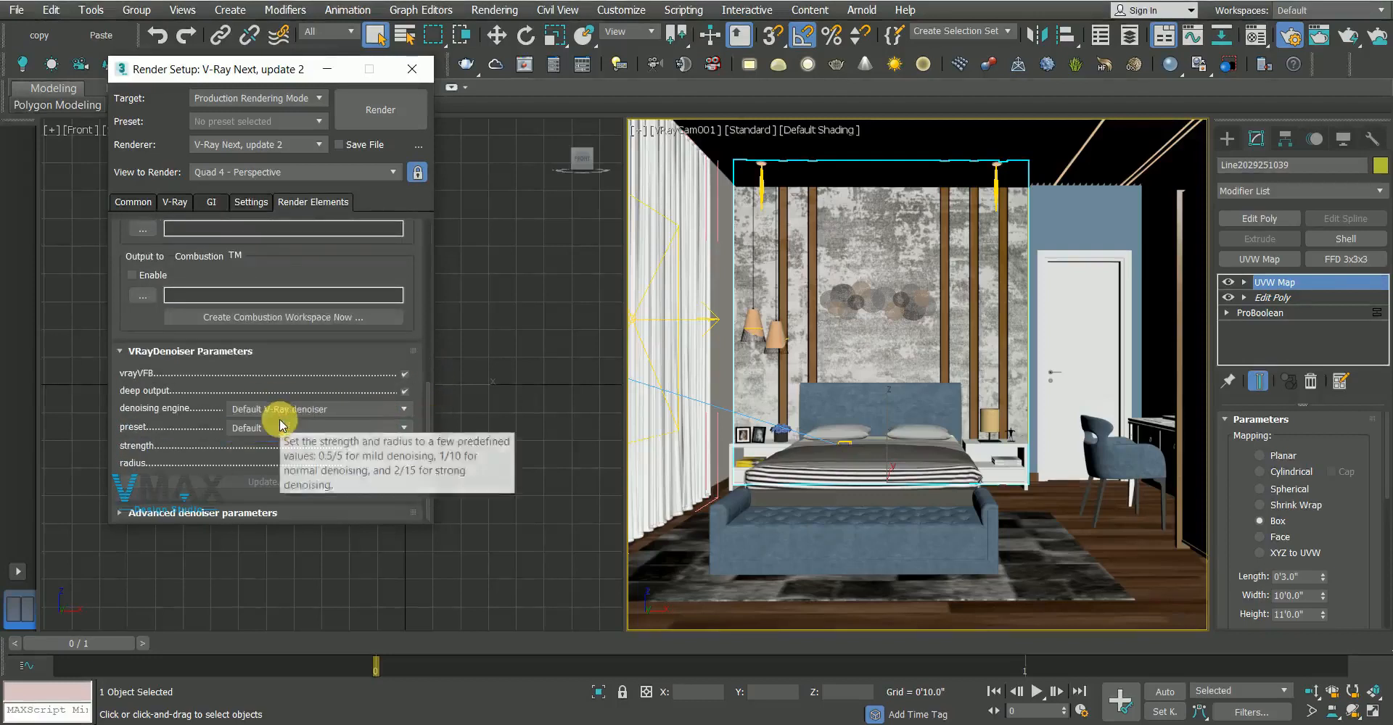
{"action": "left_click_drag", "start_coordinate": [426, 412], "coordinate": [428, 169]}
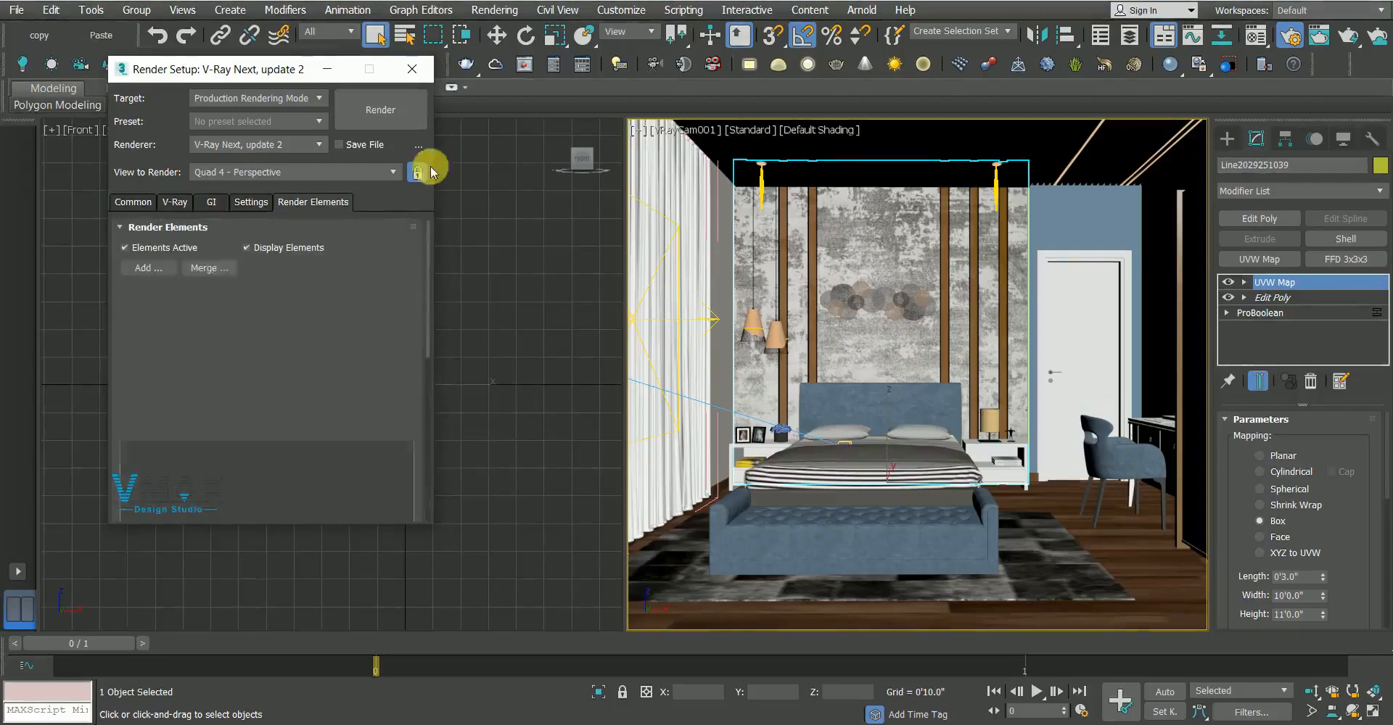
Add the VRayReflection, VRayRefraction and VRaySpecular render elements to the render setup
{"action": "left_click", "coordinate": [138, 269]}
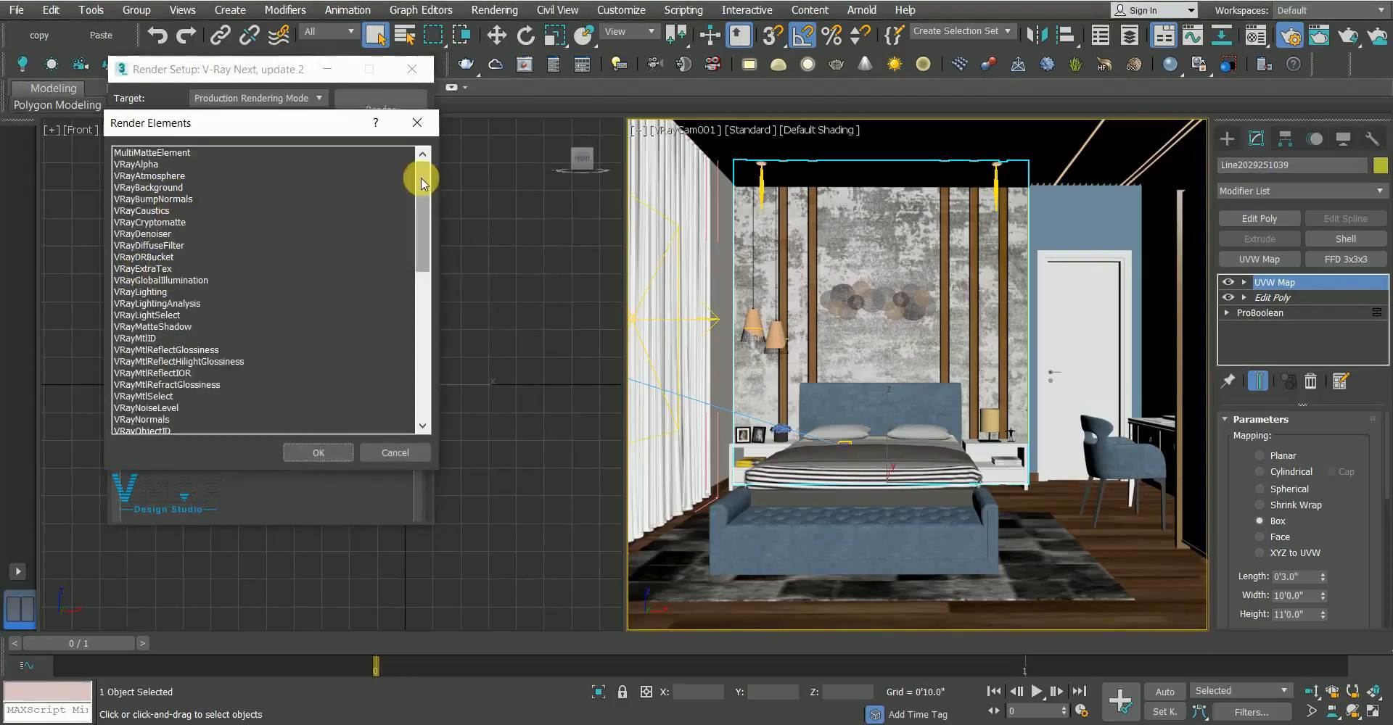
{"action": "left_click_drag", "start_coordinate": [423, 184], "coordinate": [428, 140]}
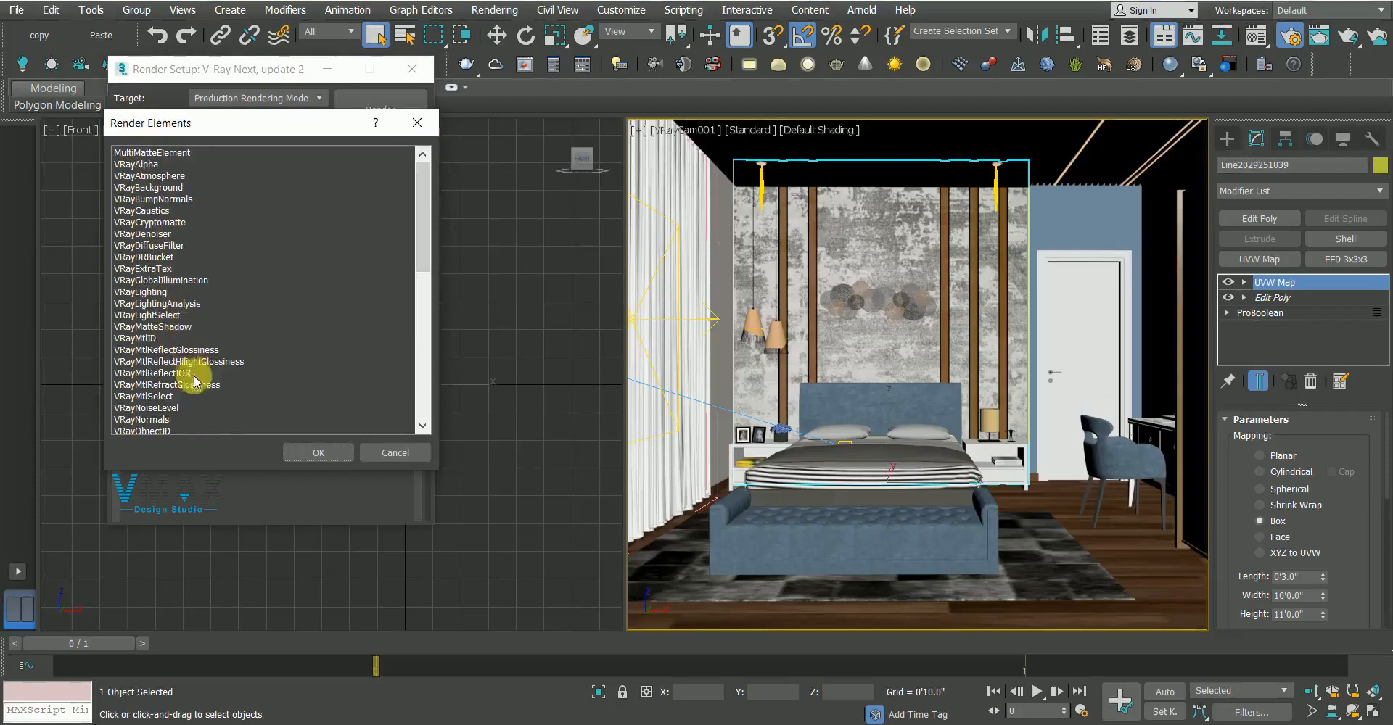
{"action": "left_click_drag", "start_coordinate": [420, 247], "coordinate": [444, 432]}
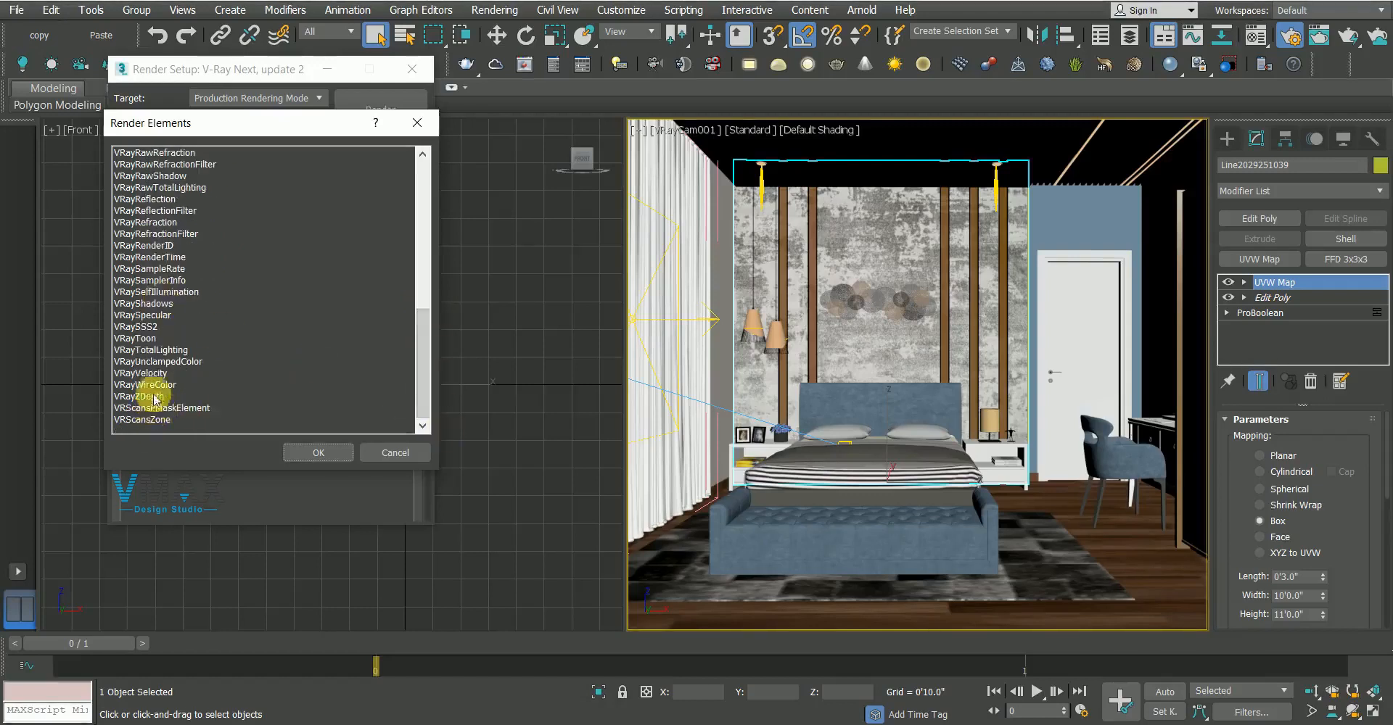
{"action": "left_click", "coordinate": [161, 317]}
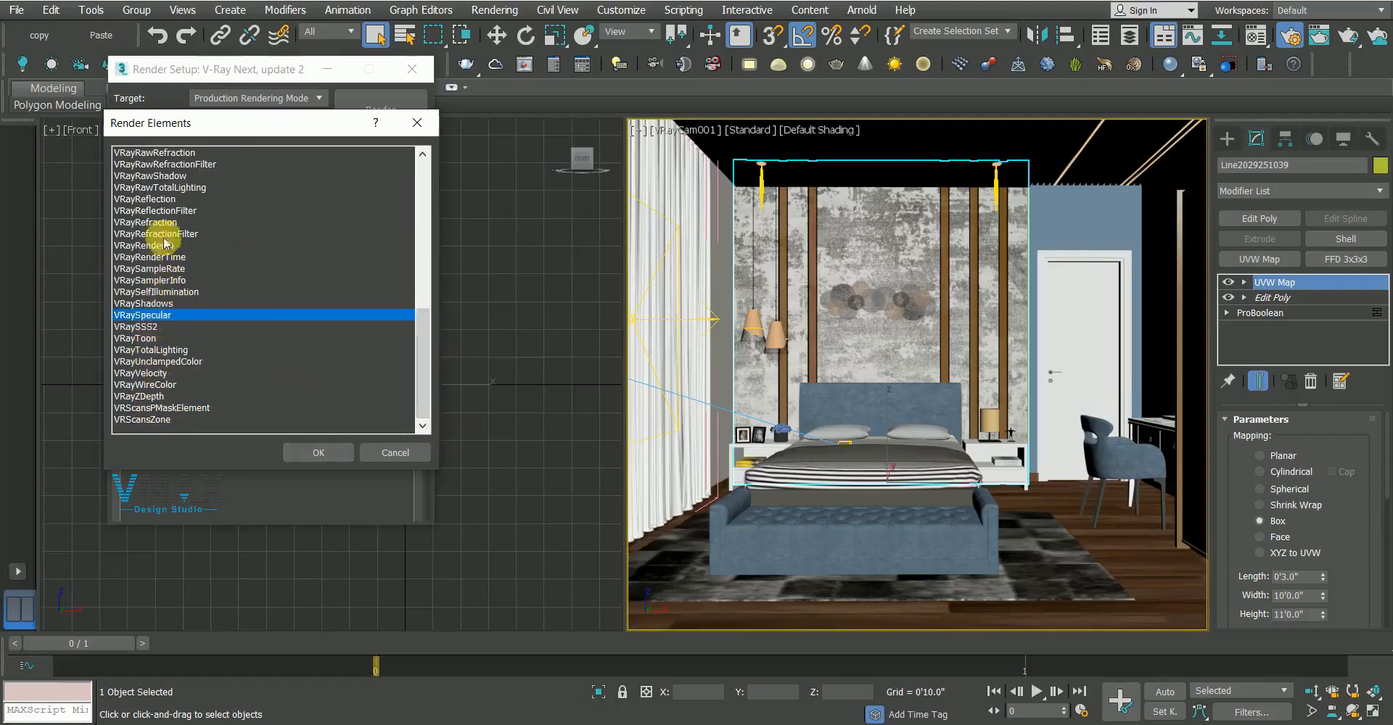
{"action": "left_click", "coordinate": [154, 198], "text": "ctrl"}
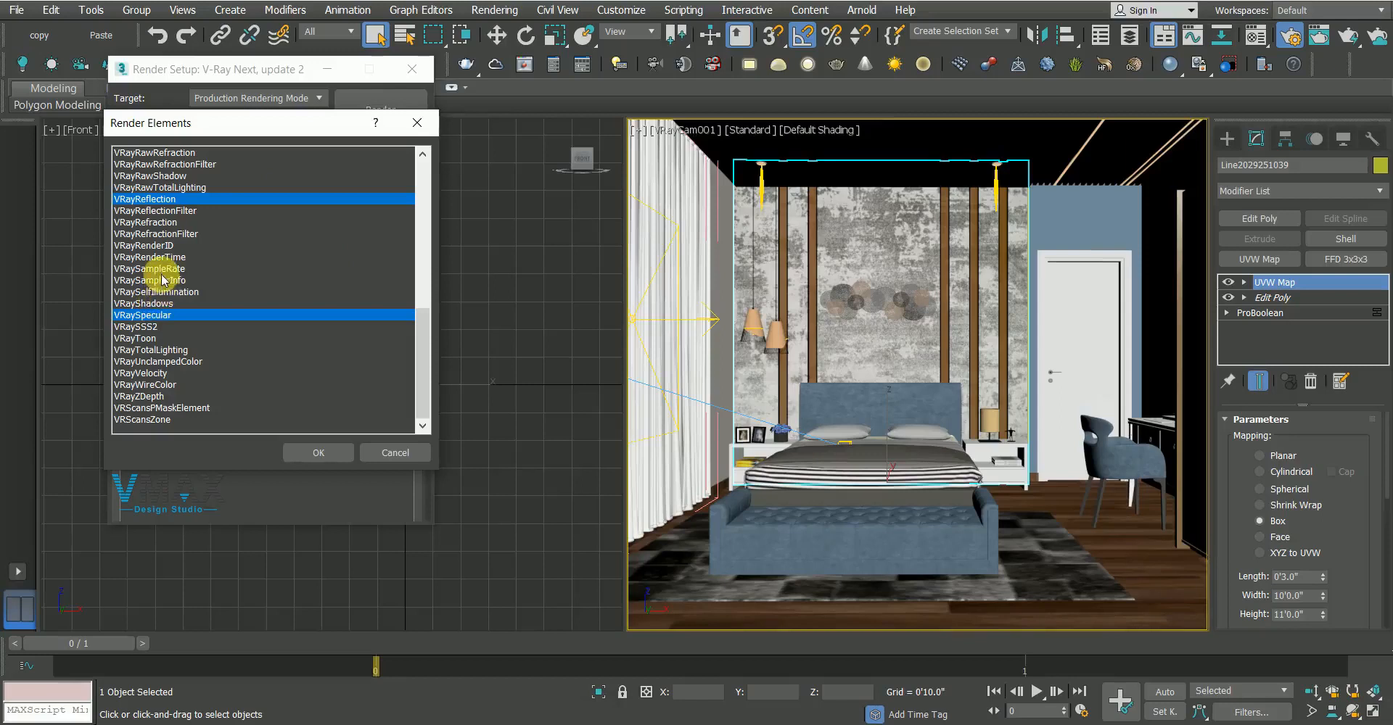
{"action": "left_click_drag", "start_coordinate": [425, 333], "coordinate": [425, 297]}
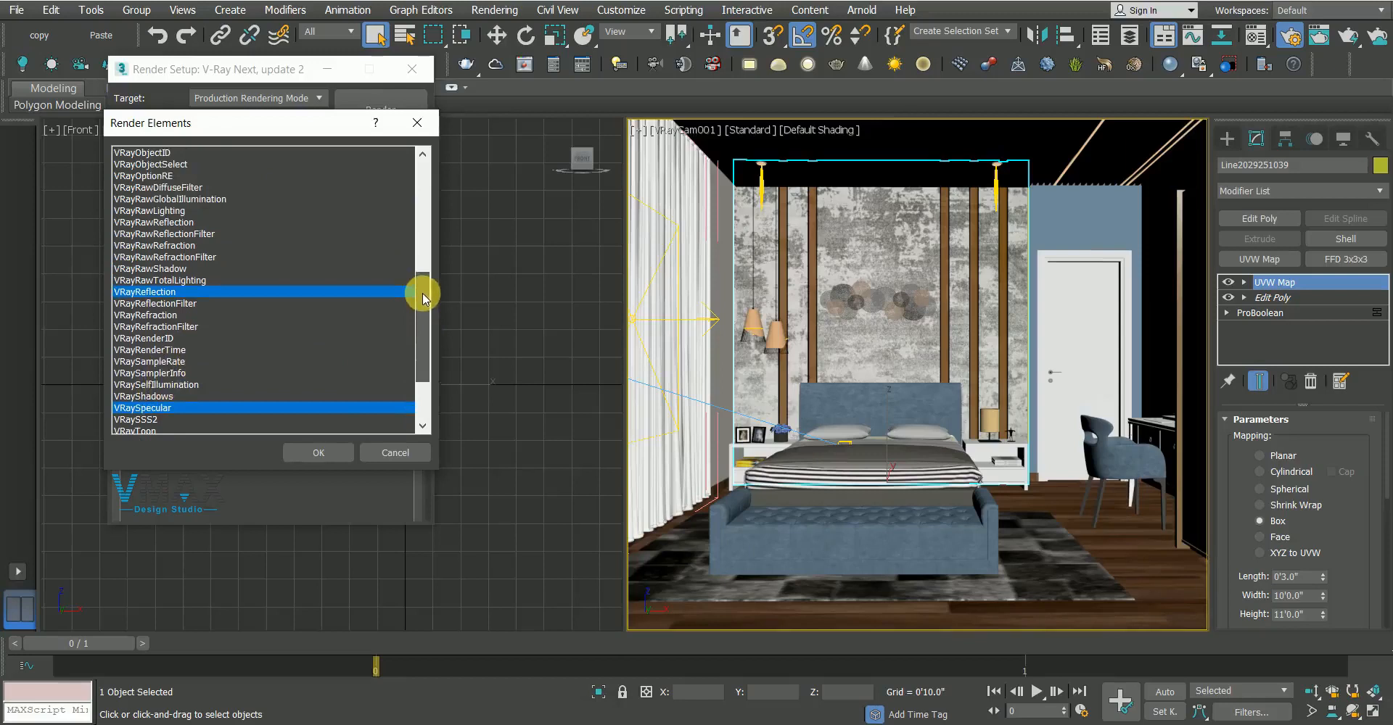
{"action": "mouse_move", "coordinate": [425, 298]}
{"action": "left_mouse_down"}
{"action": "mouse_move", "coordinate": [419, 261]}
{"action": "mouse_move", "coordinate": [414, 280]}
{"action": "left_mouse_up"}
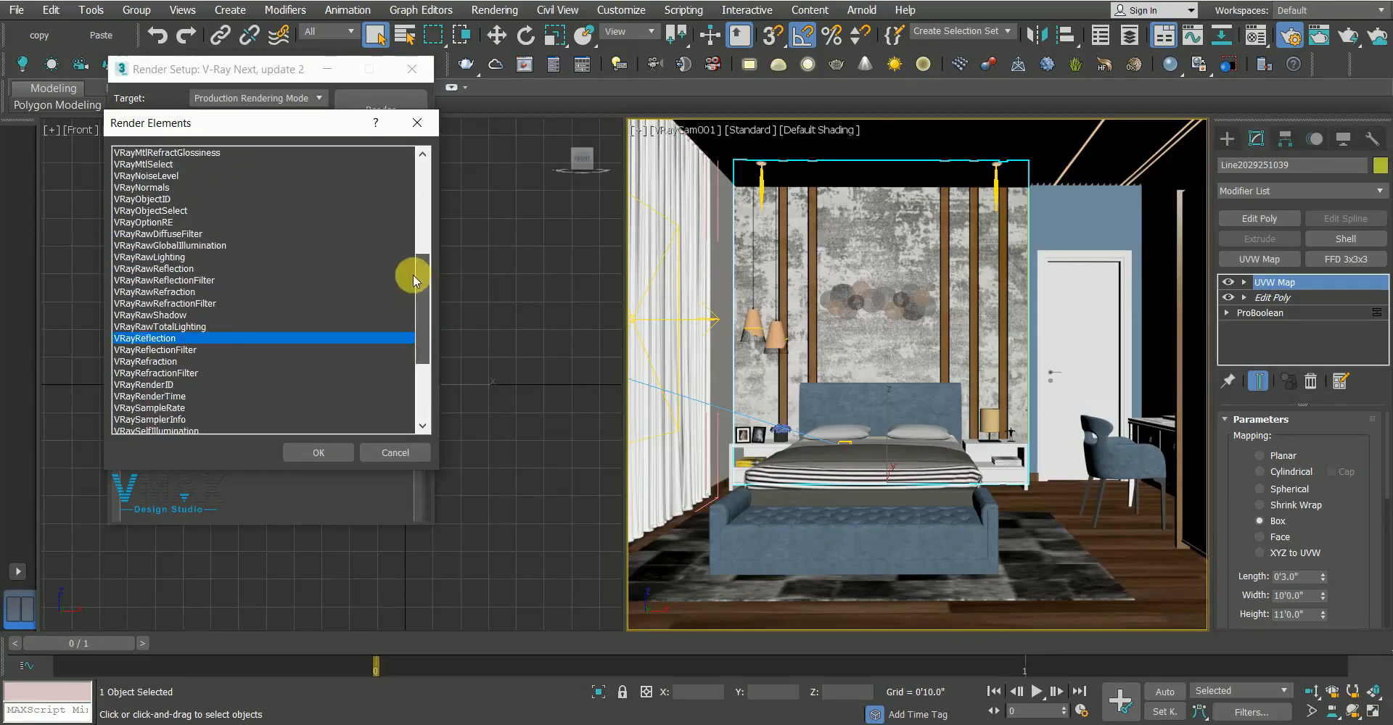
{"action": "left_click", "coordinate": [123, 361], "text": "ctrl"}
{"action": "left_click", "coordinate": [317, 457]}
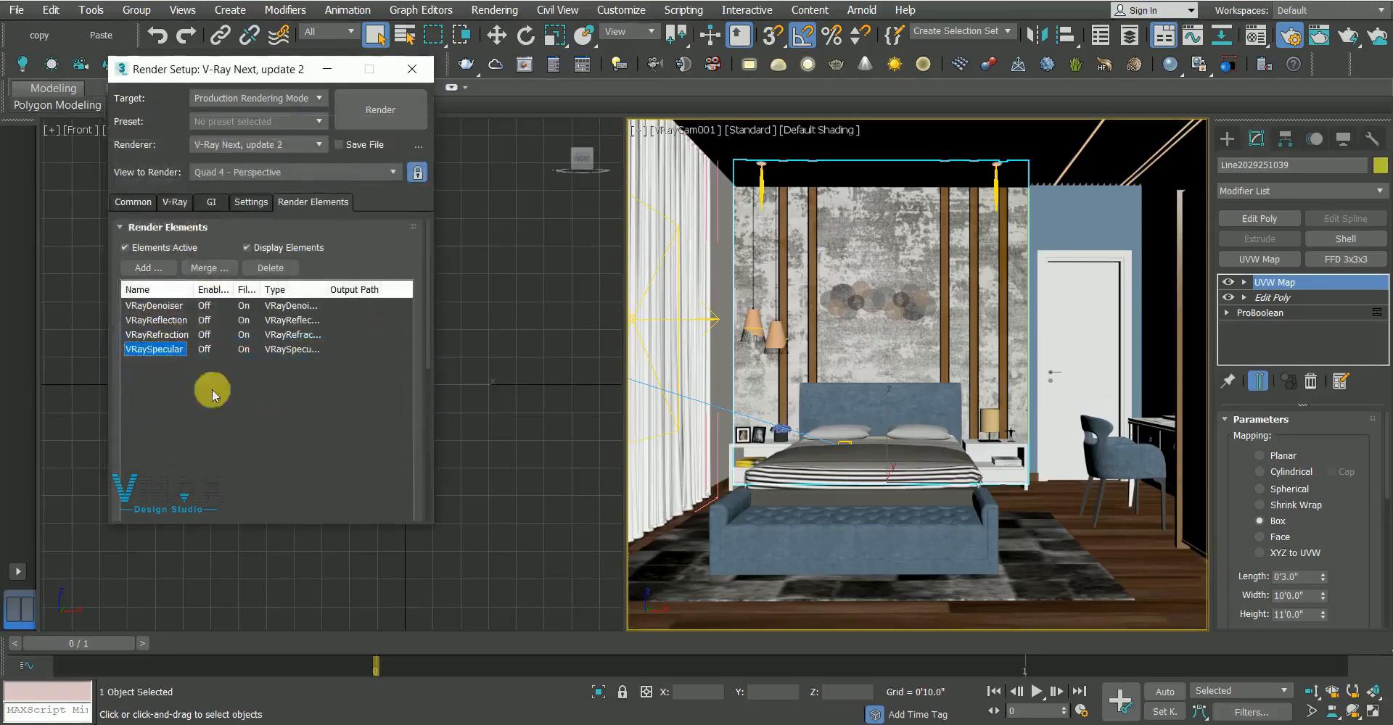
Render the camera view at 2000 x 1765 and dismiss the V-Ray messages window
{"action": "left_click_drag", "start_coordinate": [212, 85], "coordinate": [165, 70]}
{"action": "left_click", "coordinate": [86, 188]}
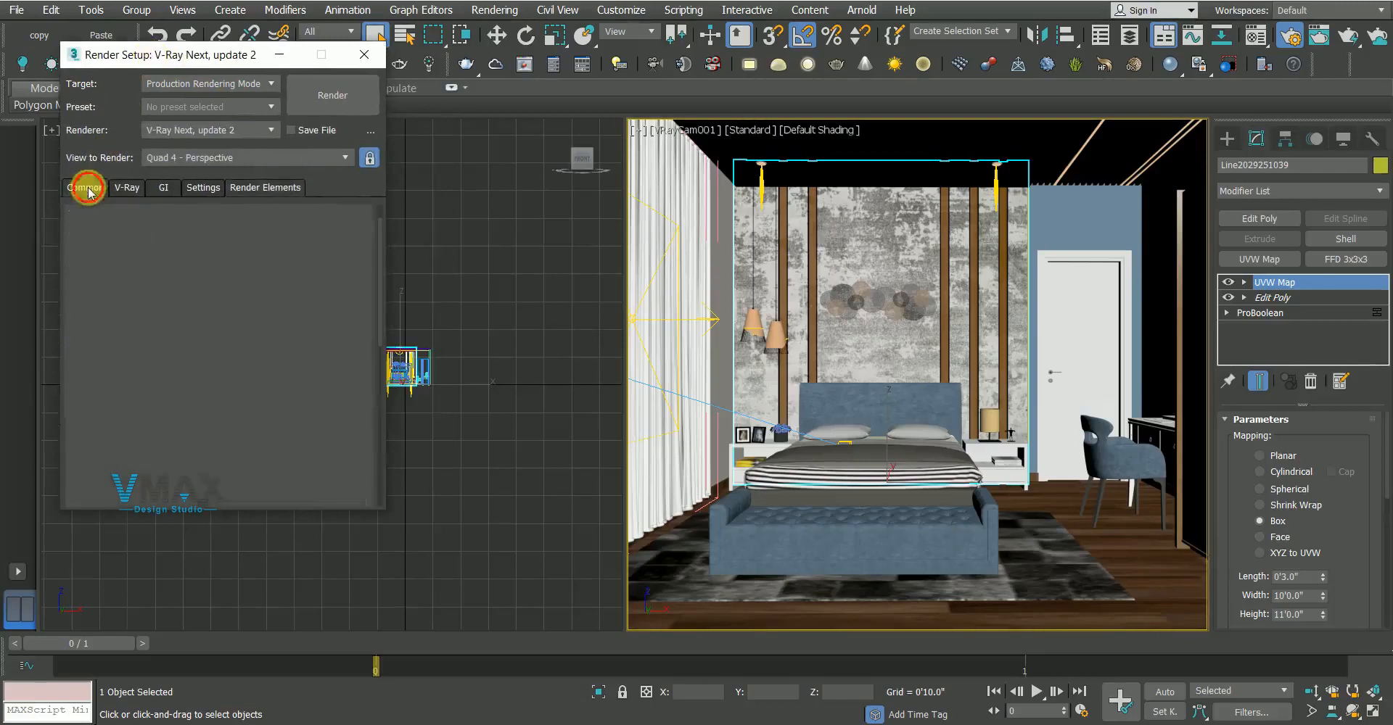
{"action": "left_click", "coordinate": [324, 95]}
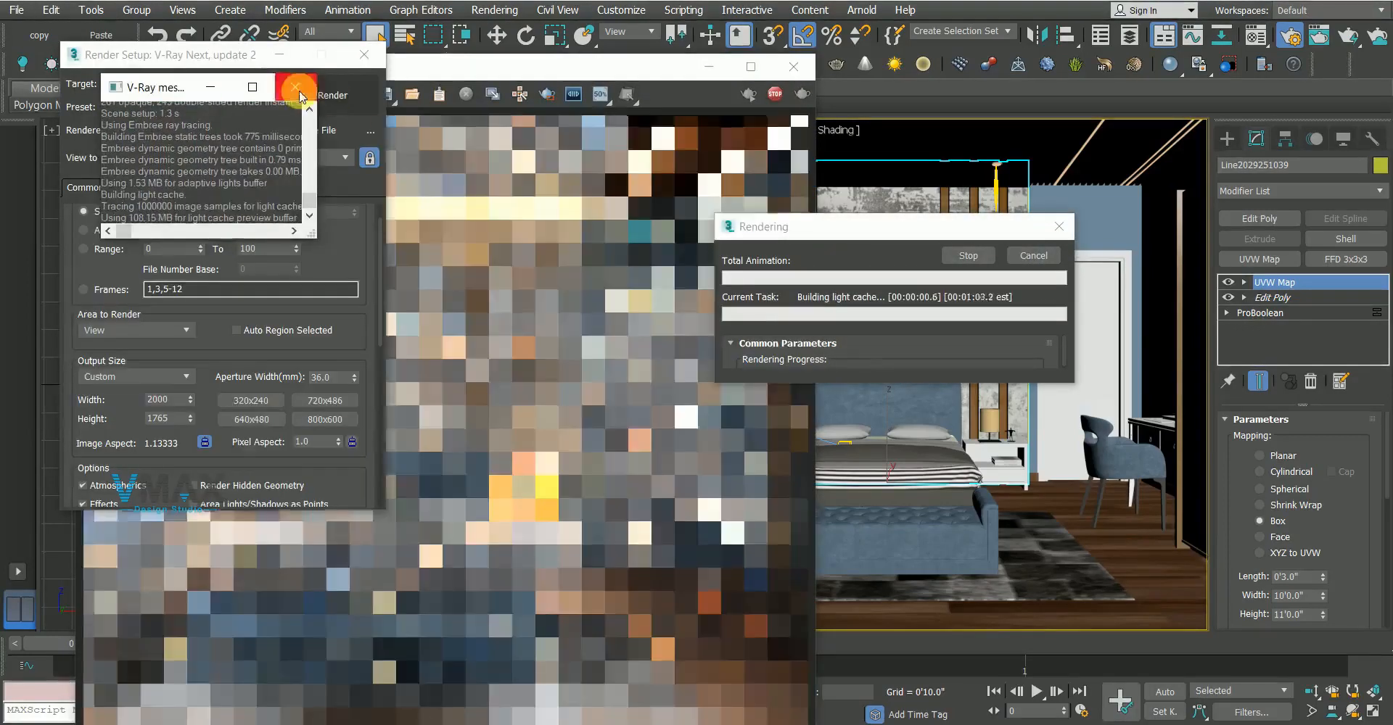
{"action": "left_click", "coordinate": [297, 88]}
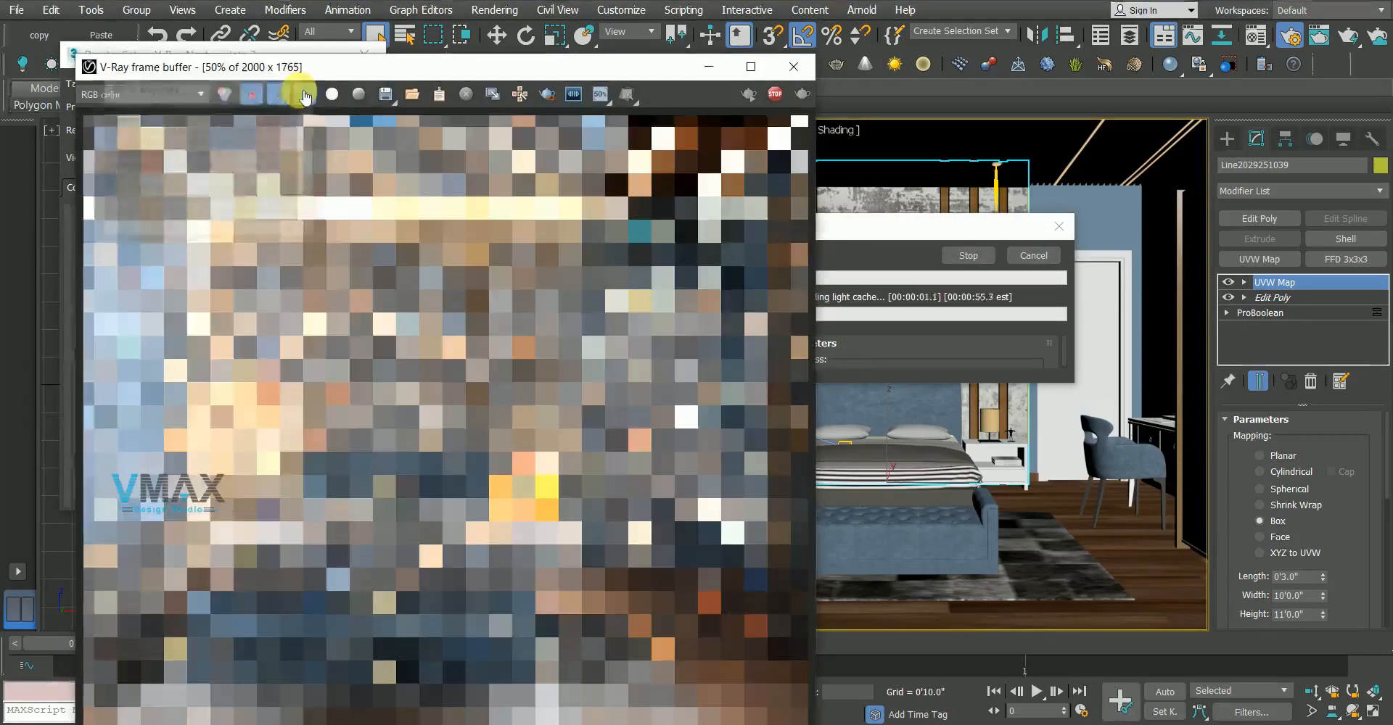
{"action": "left_click_drag", "start_coordinate": [454, 68], "coordinate": [483, 69]}
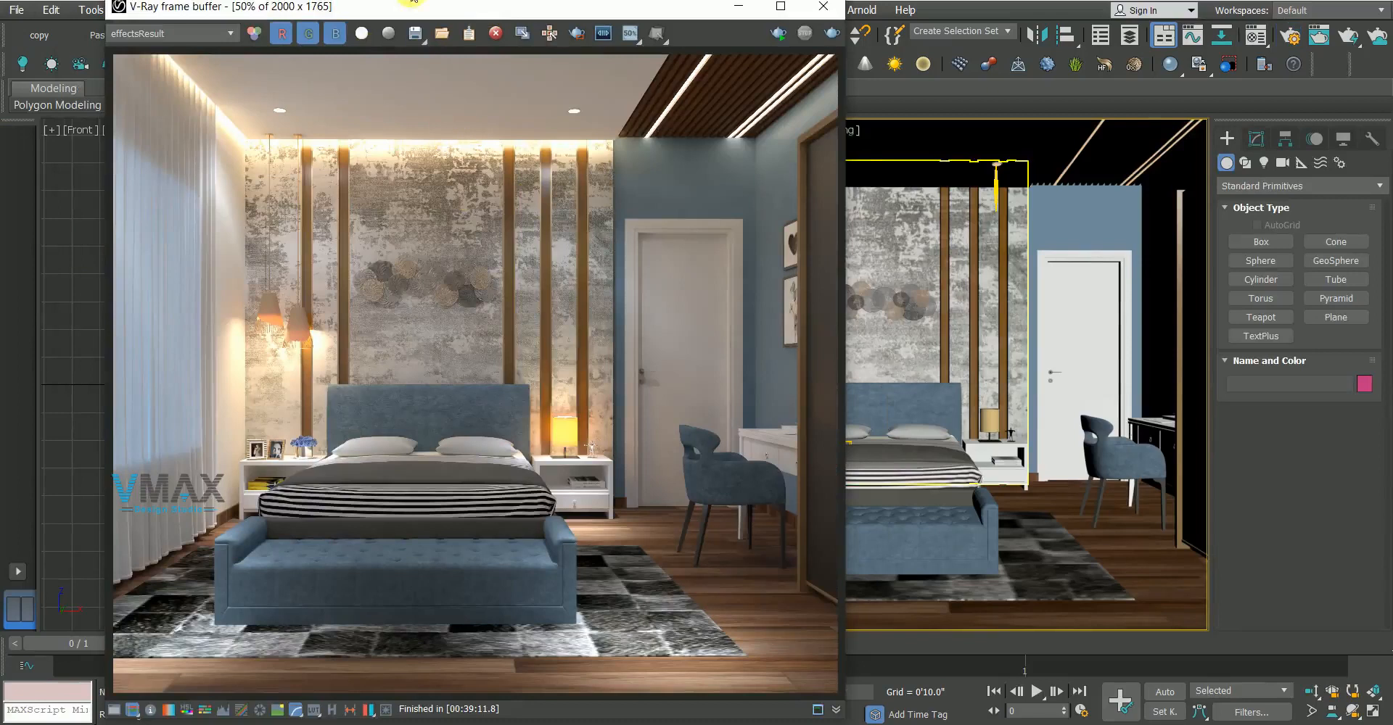
{"action": "left_click_drag", "start_coordinate": [414, 14], "coordinate": [426, 14]}
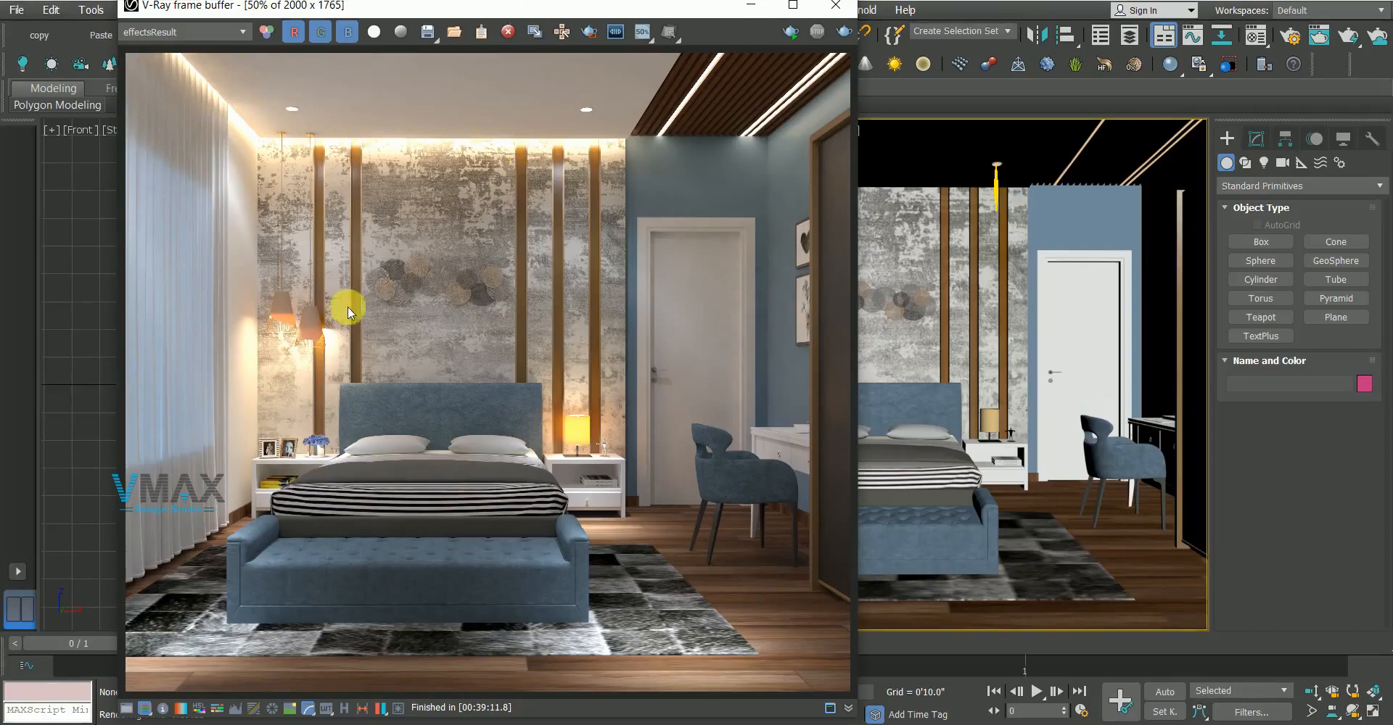
Enable the frame buffer's Exposure correction with exposure 0.41, highlight burn 0.90 and contrast 0.20
{"action": "left_click", "coordinate": [127, 709]}
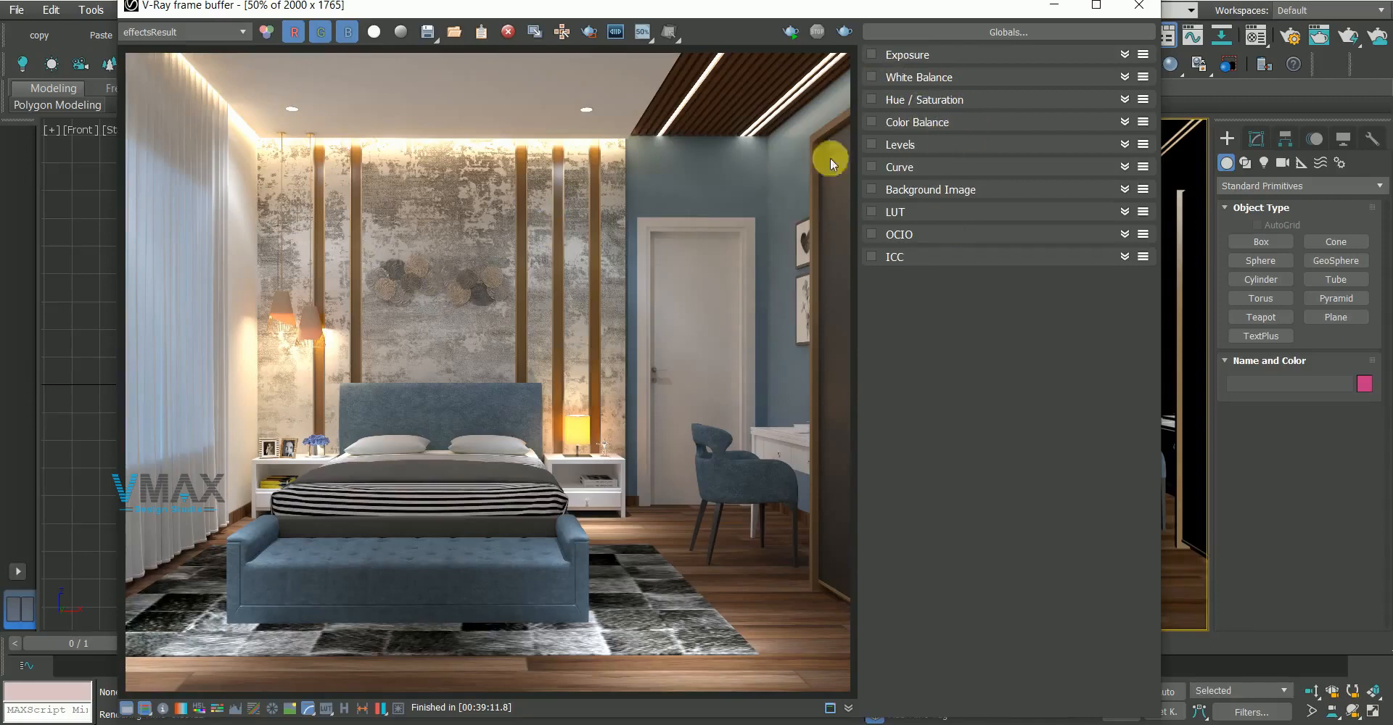
{"action": "left_click", "coordinate": [907, 55]}
{"action": "left_click", "coordinate": [872, 54]}
{"action": "mouse_move", "coordinate": [989, 94]}
{"action": "left_mouse_down"}
{"action": "mouse_move", "coordinate": [1018, 100]}
{"action": "mouse_move", "coordinate": [948, 102]}
{"action": "mouse_move", "coordinate": [1013, 105]}
{"action": "left_mouse_up"}
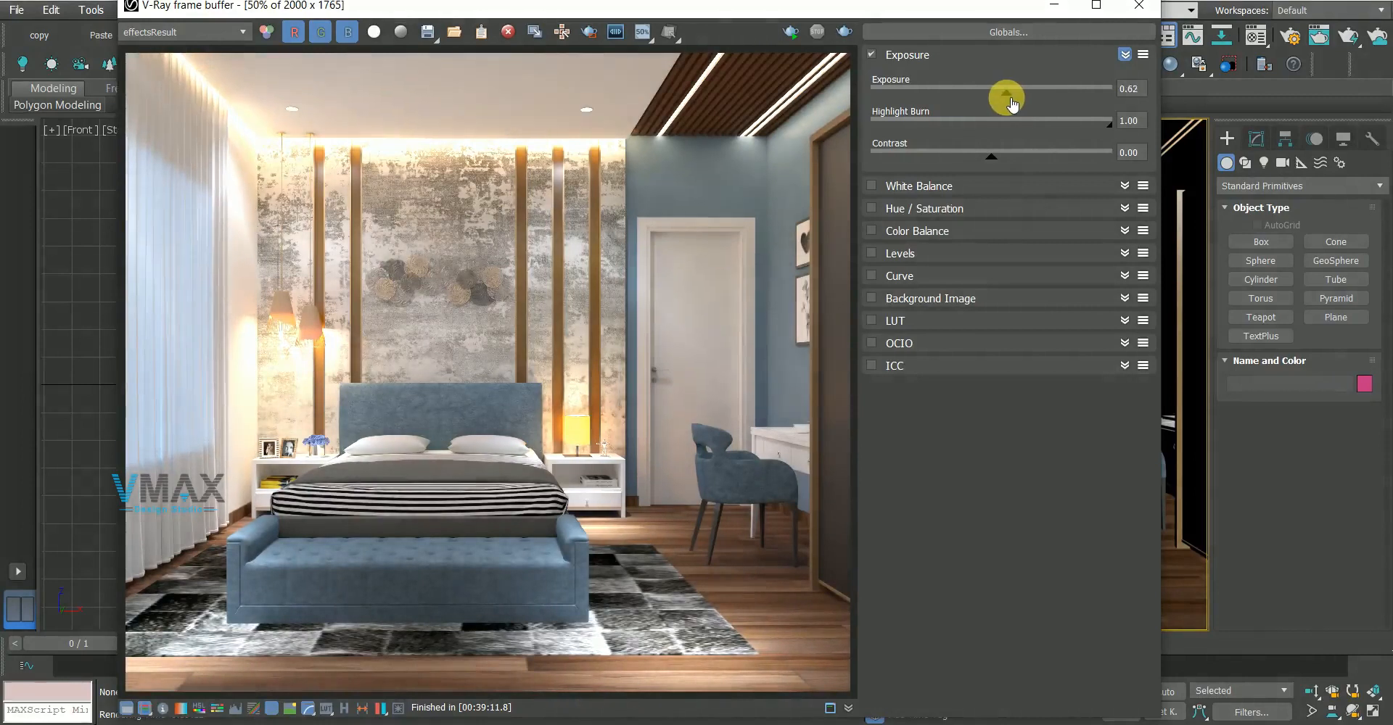
{"action": "left_click_drag", "start_coordinate": [1009, 103], "coordinate": [1007, 104]}
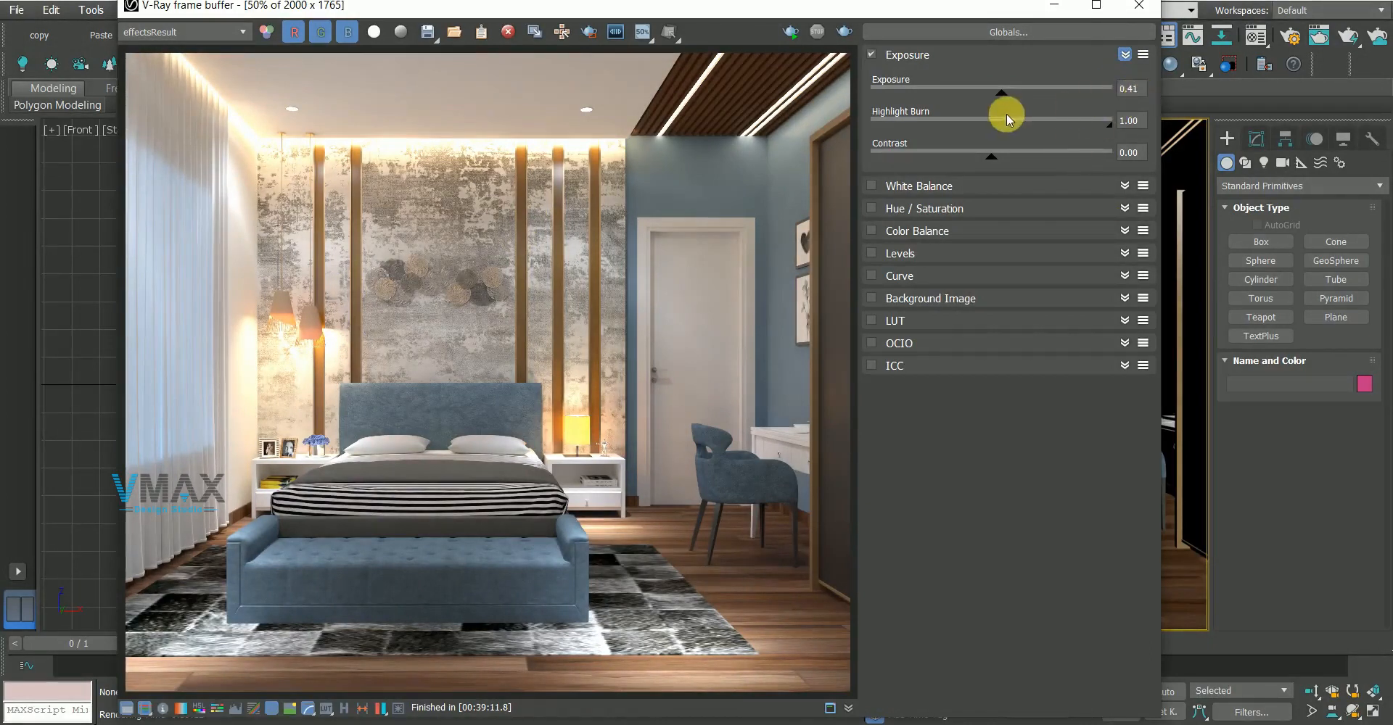
{"action": "mouse_move", "coordinate": [1106, 120]}
{"action": "left_mouse_down"}
{"action": "mouse_move", "coordinate": [1026, 124]}
{"action": "mouse_move", "coordinate": [1087, 125]}
{"action": "left_mouse_up"}
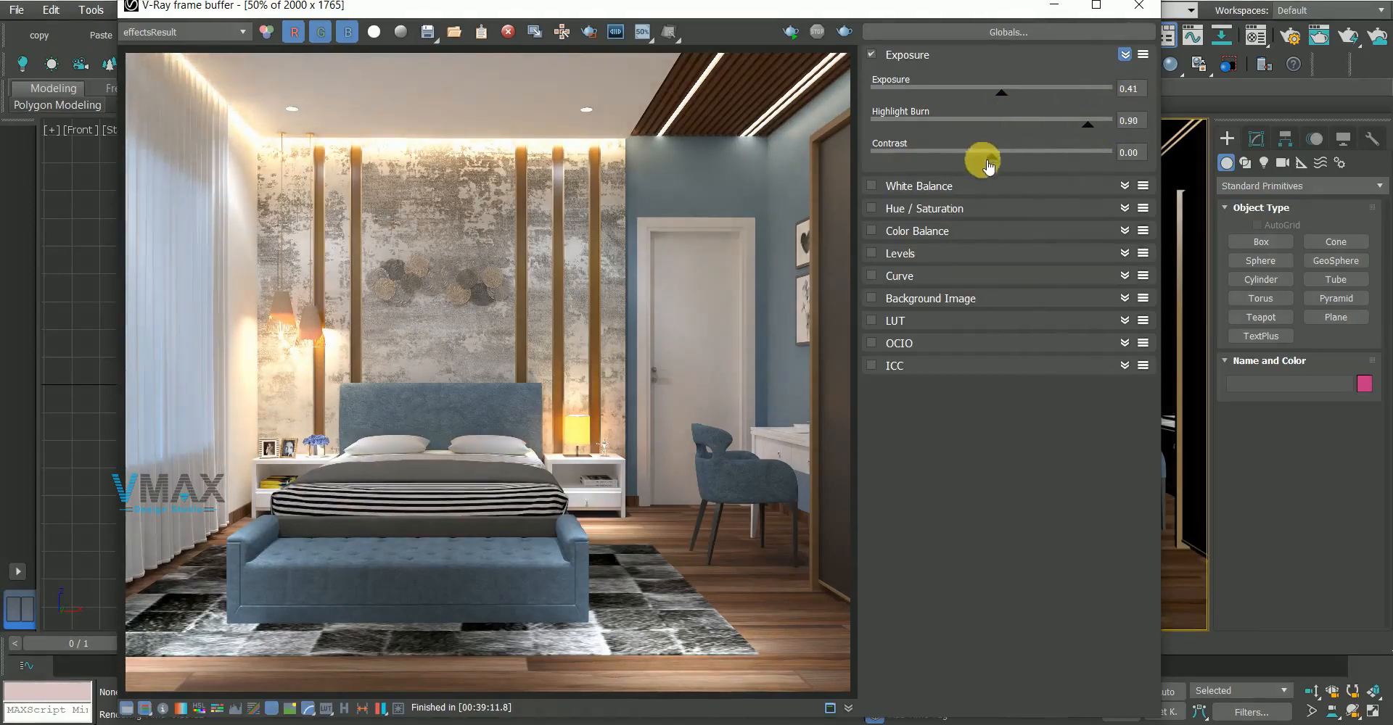
{"action": "left_click_drag", "start_coordinate": [994, 155], "coordinate": [1009, 161]}
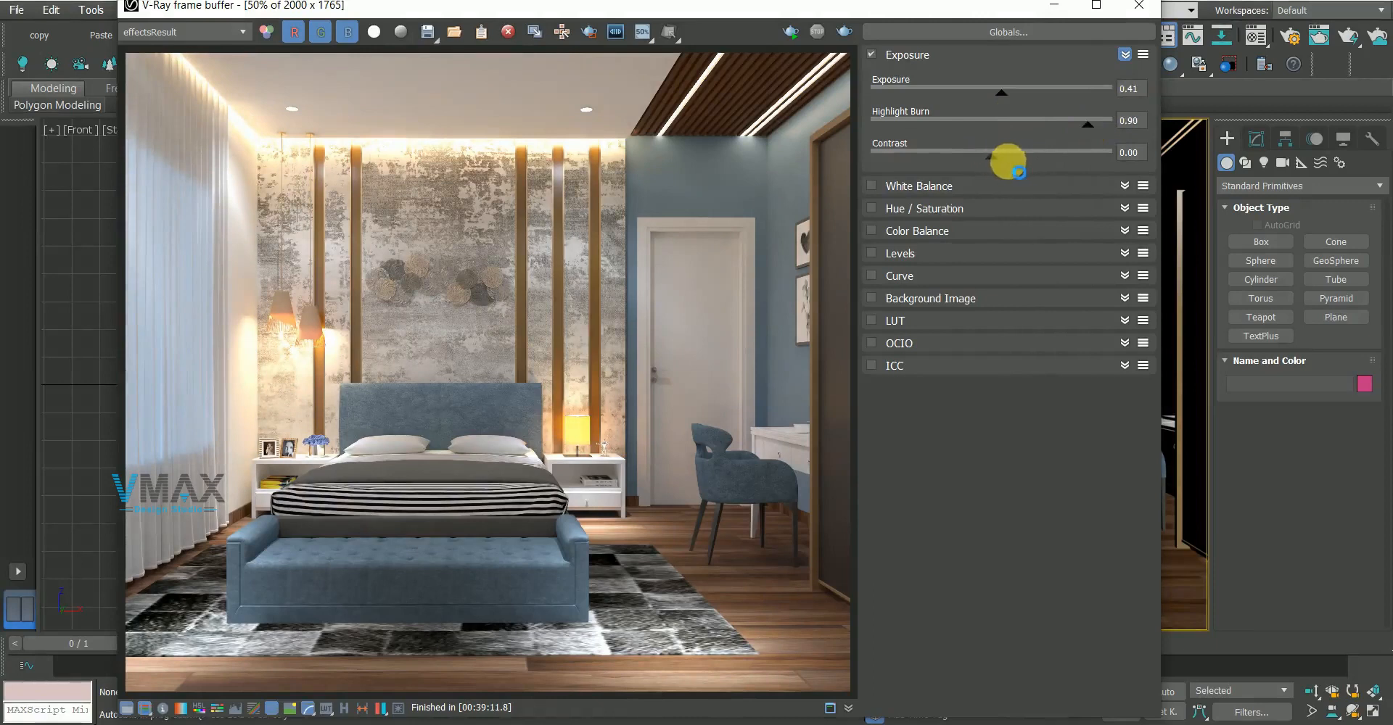
{"action": "left_click_drag", "start_coordinate": [1014, 167], "coordinate": [1031, 164]}
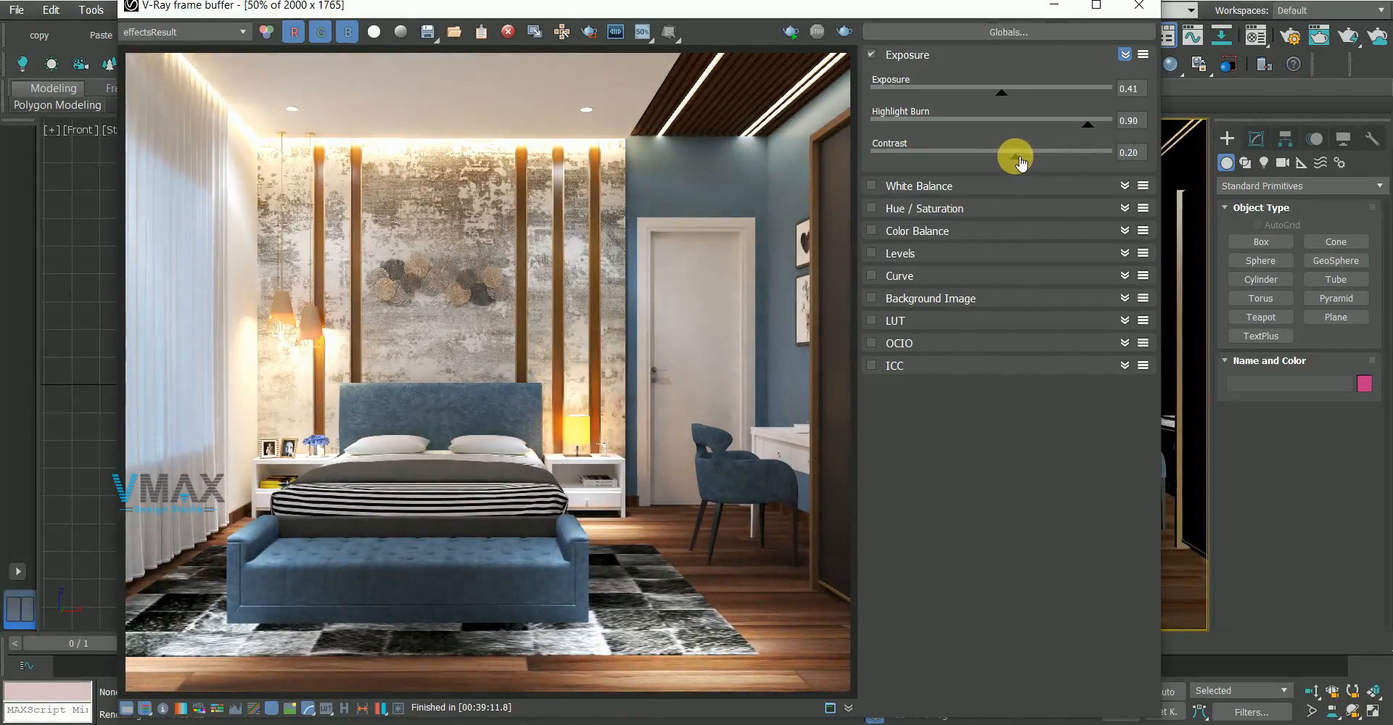
Enable White Balance at temperature 6500 and Hue / Saturation with saturation 0.05 for the rendered image
{"action": "left_click", "coordinate": [907, 186]}
{"action": "left_click", "coordinate": [872, 185]}
{"action": "left_click_drag", "start_coordinate": [991, 225], "coordinate": [1017, 246]}
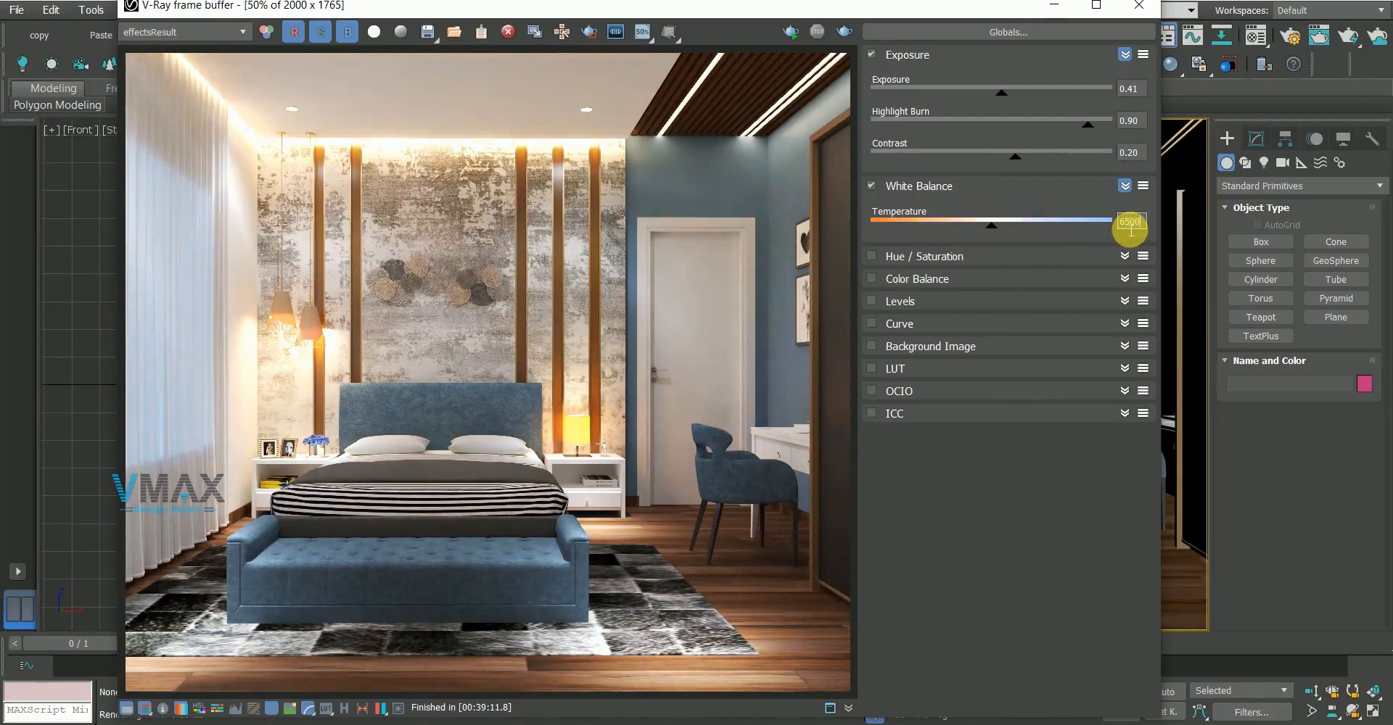
{"action": "left_click", "coordinate": [876, 257]}
{"action": "left_click", "coordinate": [873, 255]}
{"action": "mouse_move", "coordinate": [996, 336]}
{"action": "left_mouse_down"}
{"action": "mouse_move", "coordinate": [1030, 334]}
{"action": "mouse_move", "coordinate": [999, 339]}
{"action": "mouse_move", "coordinate": [1014, 343]}
{"action": "left_mouse_up"}
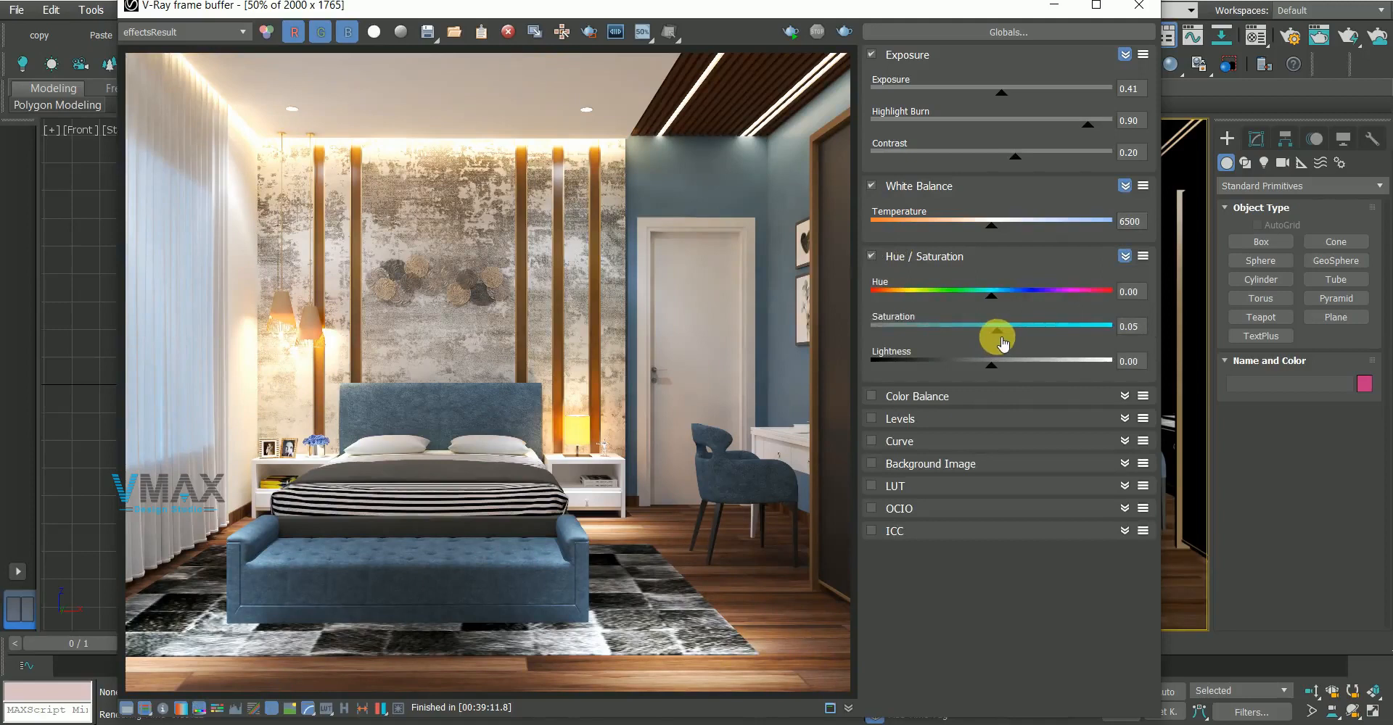
{"action": "left_click", "coordinate": [913, 399]}
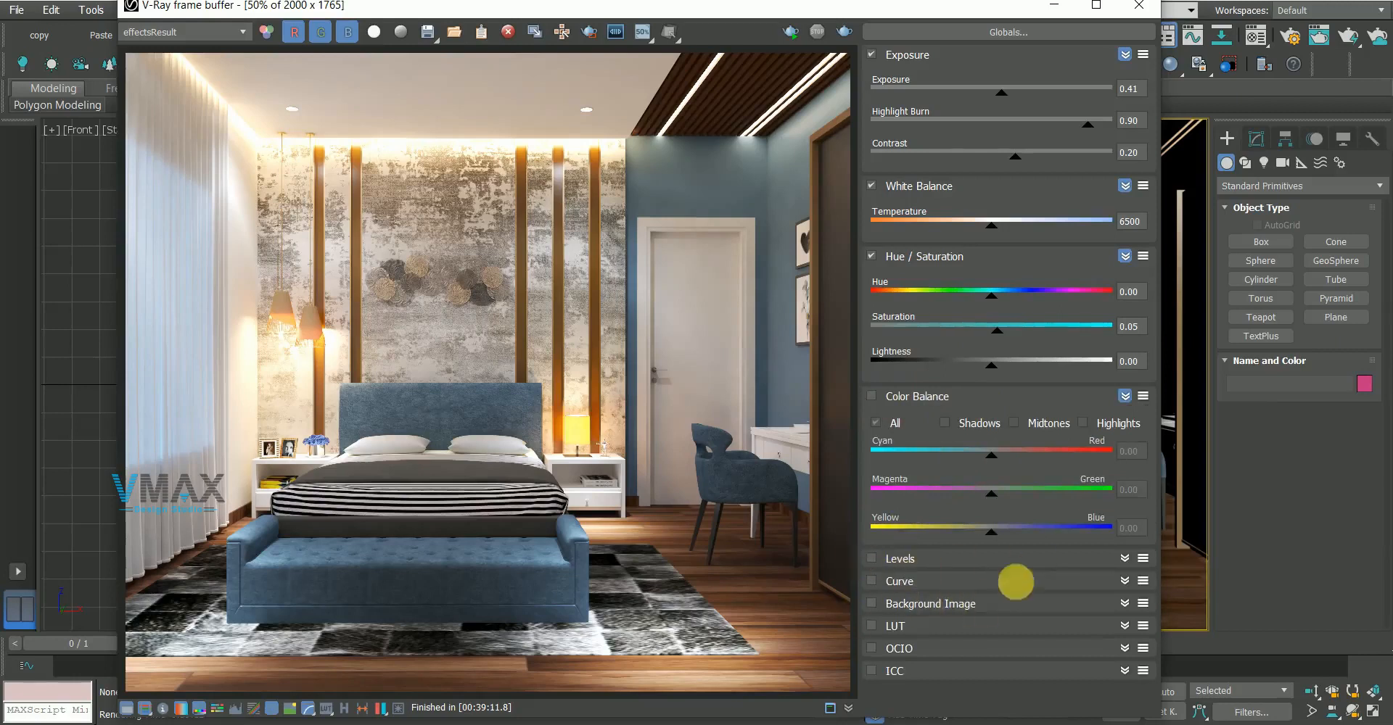
Save the effectsResult image in the bedroom2 renders folder as a TIF named bedroom2, in 8-bit color without compression
{"action": "left_click_drag", "start_coordinate": [640, 12], "coordinate": [718, 46]}
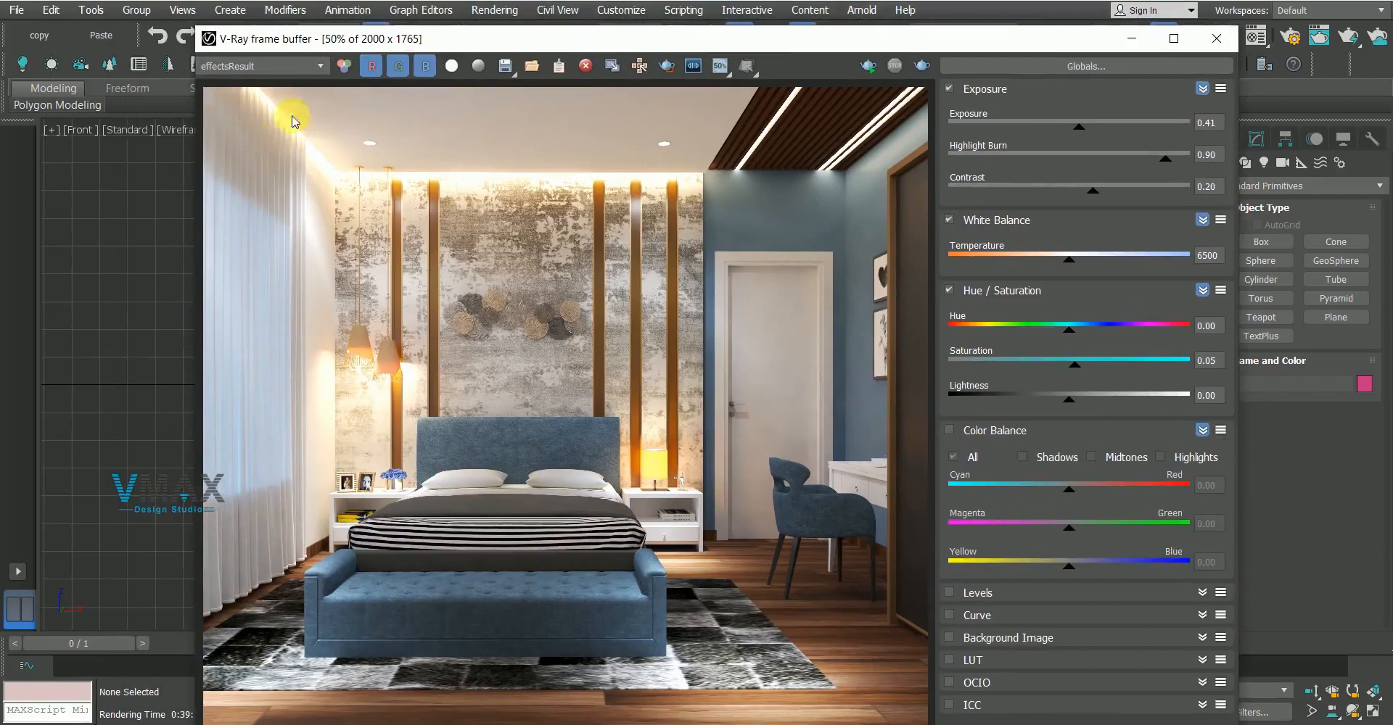
{"action": "left_click", "coordinate": [322, 66]}
{"action": "left_click", "coordinate": [322, 67]}
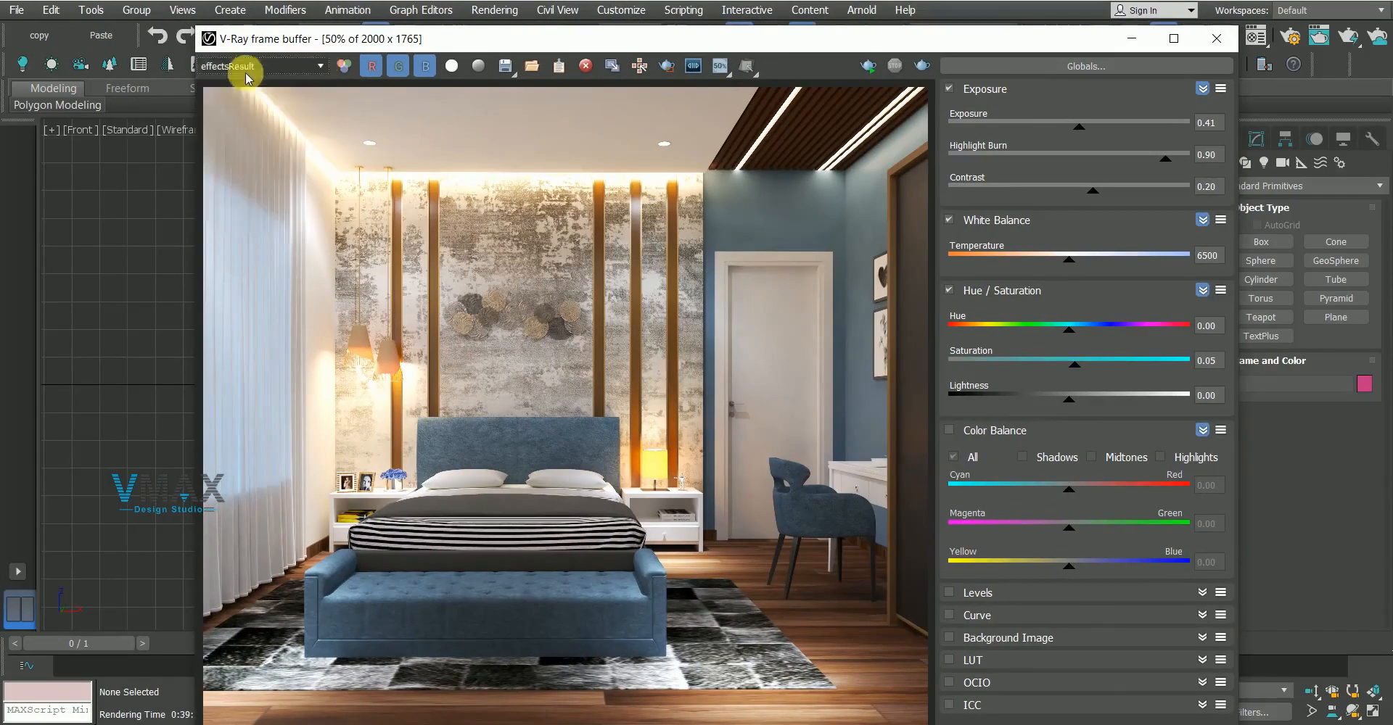
{"action": "left_click", "coordinate": [507, 68]}
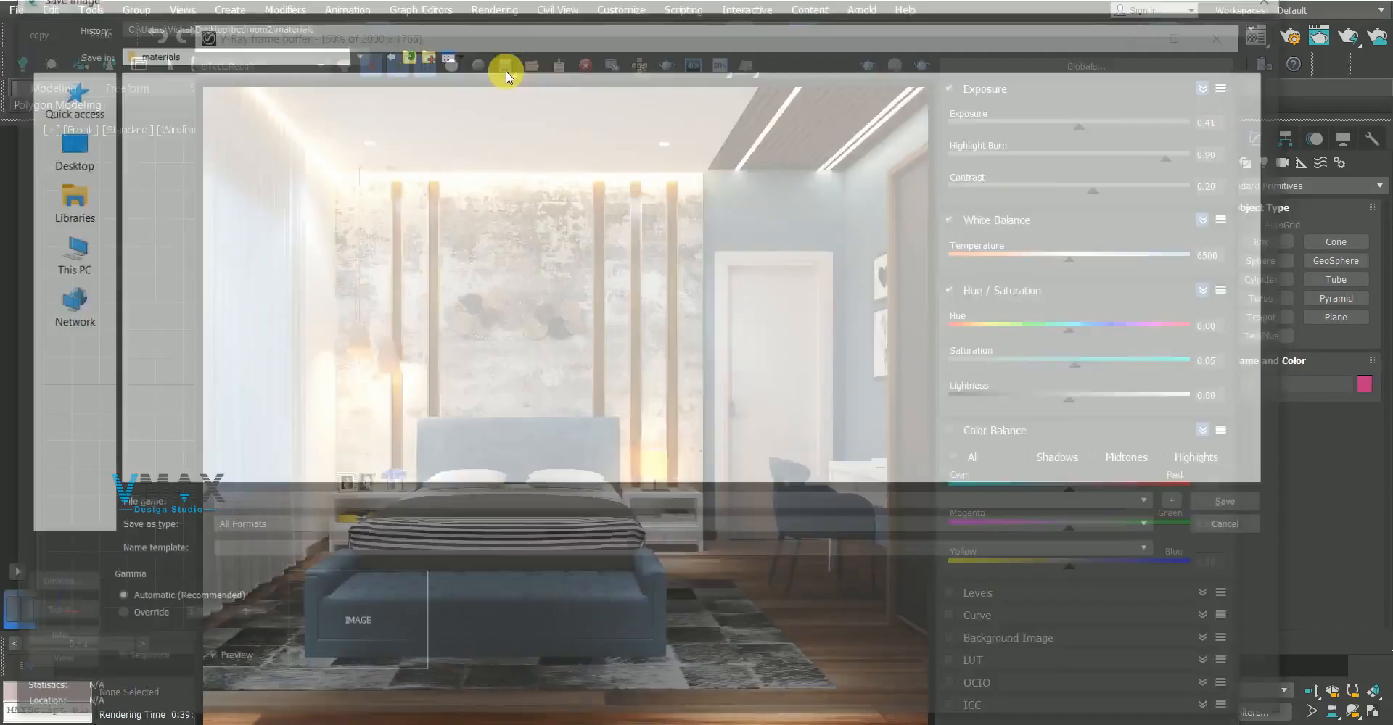
{"action": "left_click", "coordinate": [407, 54]}
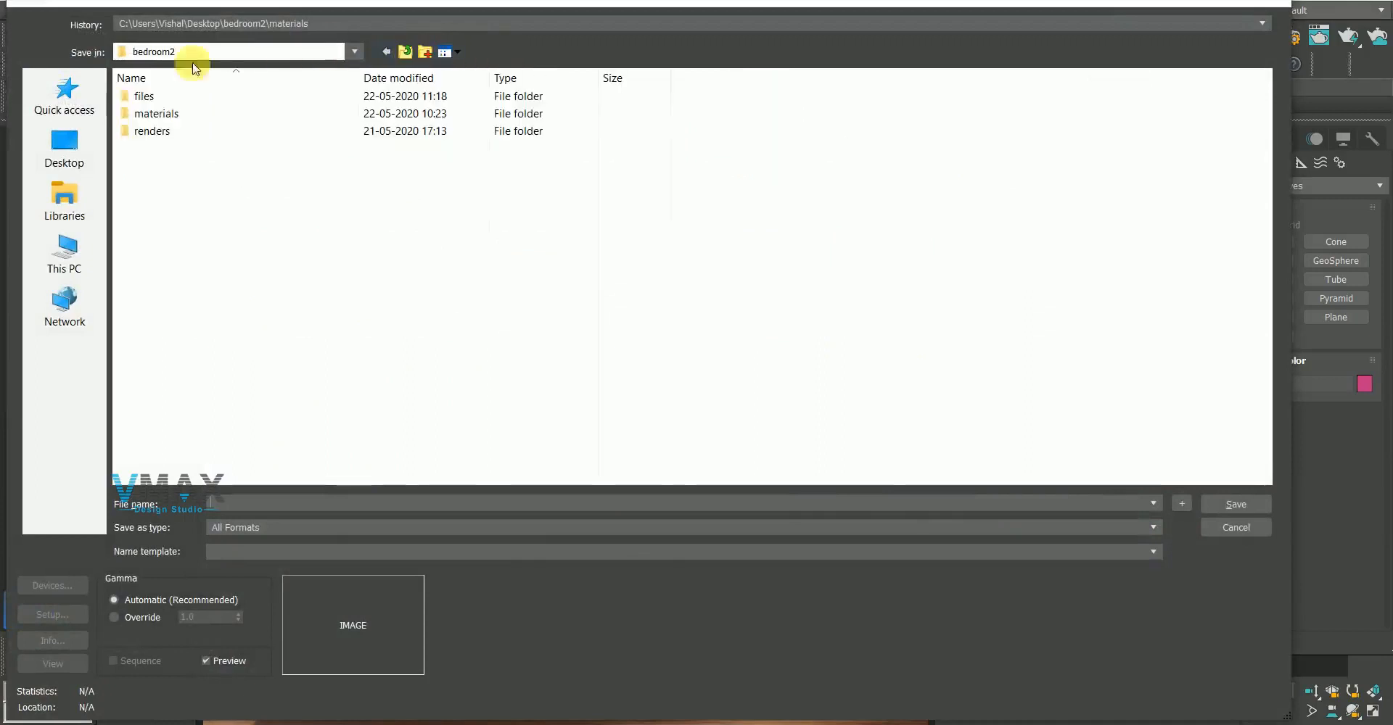
{"action": "double_click", "coordinate": [149, 132]}
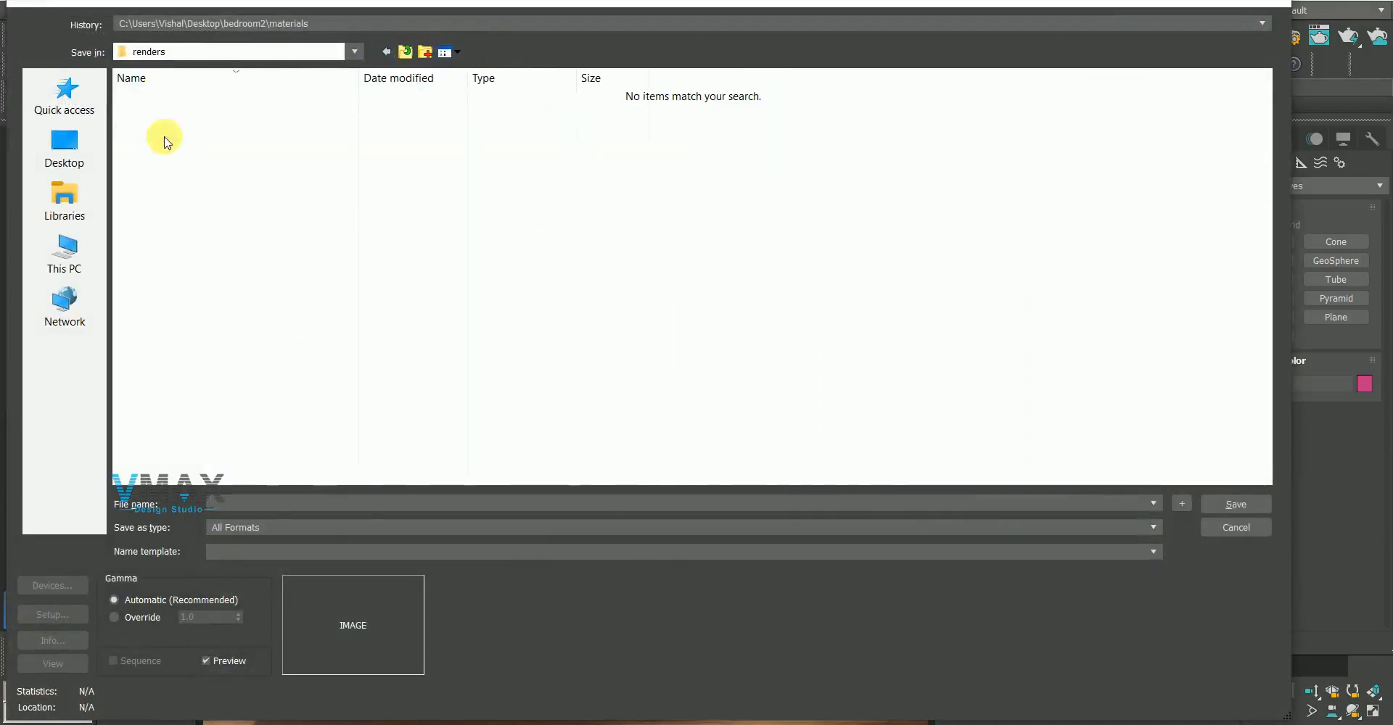
{"action": "left_click", "coordinate": [340, 506]}
{"action": "type", "text": "bedroom2"}
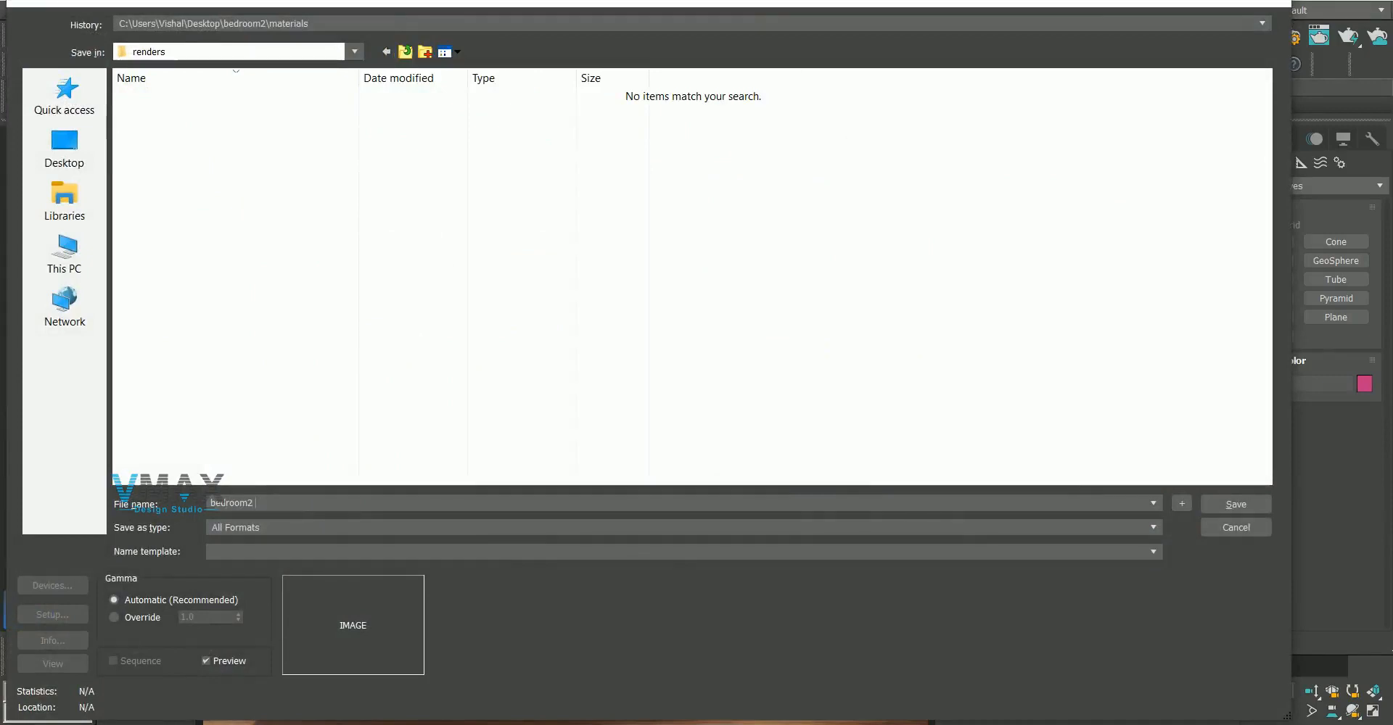
{"action": "left_click", "coordinate": [413, 528]}
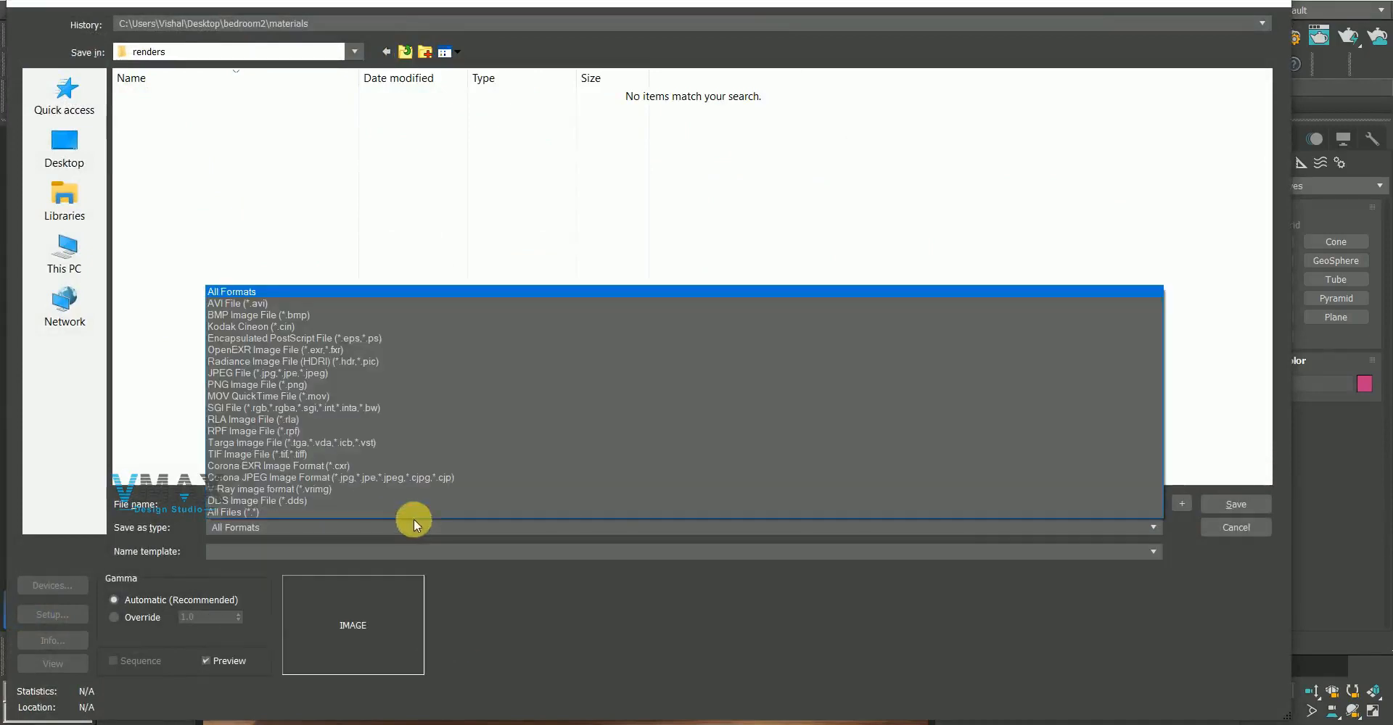
{"action": "left_click", "coordinate": [245, 456]}
{"action": "left_click", "coordinate": [1237, 505]}
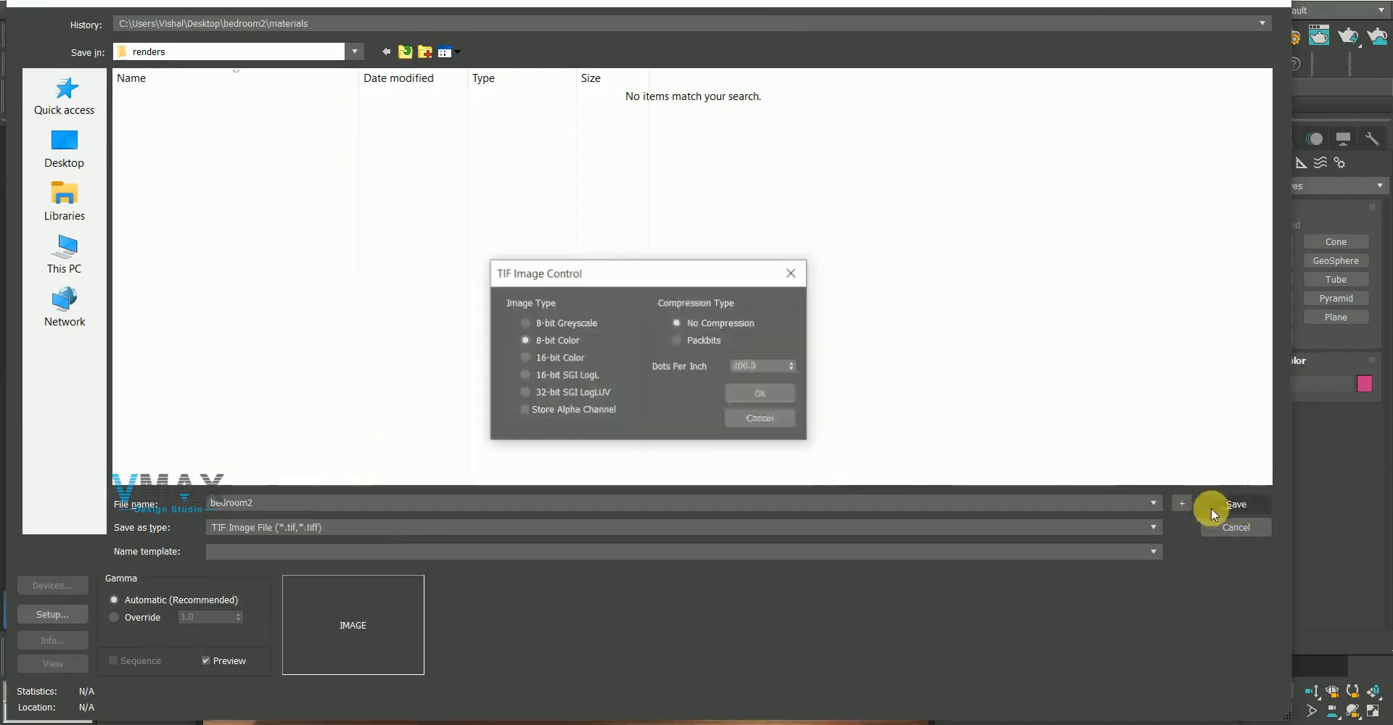
{"action": "left_click", "coordinate": [762, 395]}
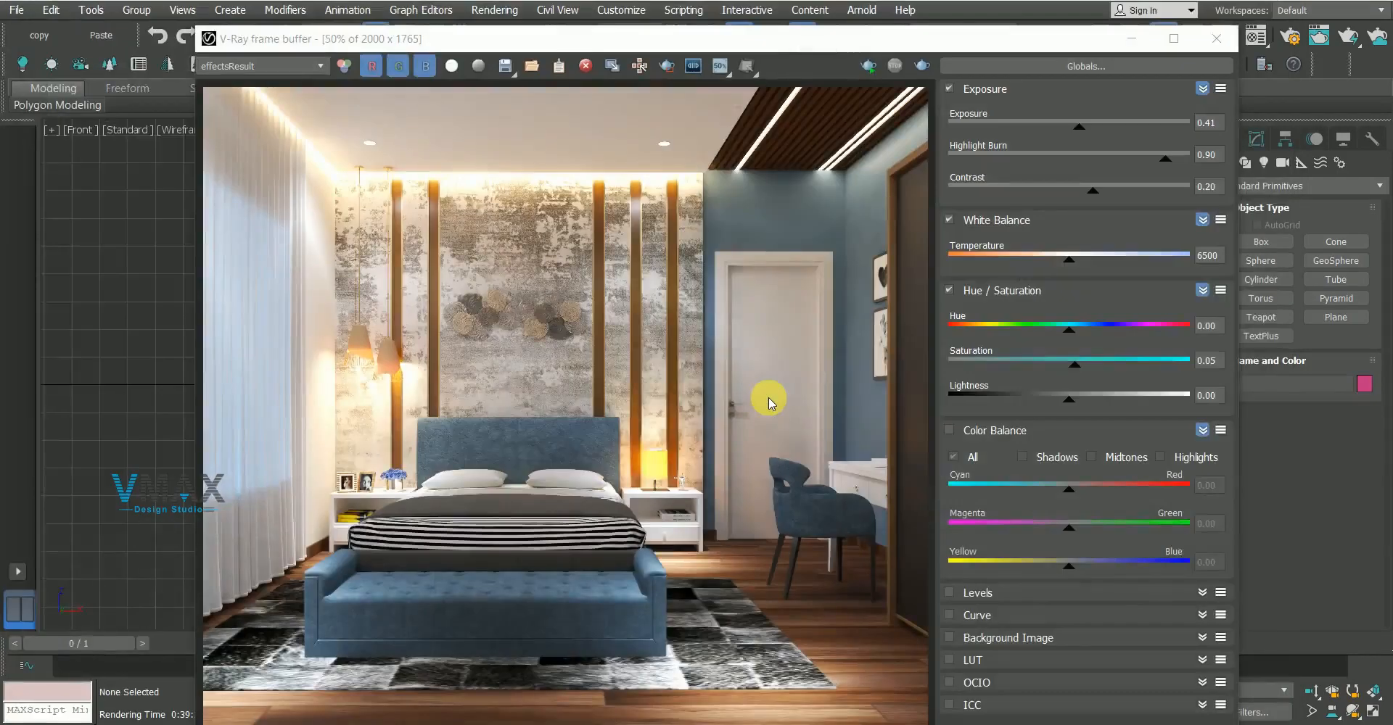
Save the VRaySpecular render element in the bedroom2 renders folder as a TIF named bedroom2 spec
{"action": "left_click", "coordinate": [499, 45]}
{"action": "left_click_drag", "start_coordinate": [499, 45], "coordinate": [464, 43]}
{"action": "left_click", "coordinate": [294, 74]}
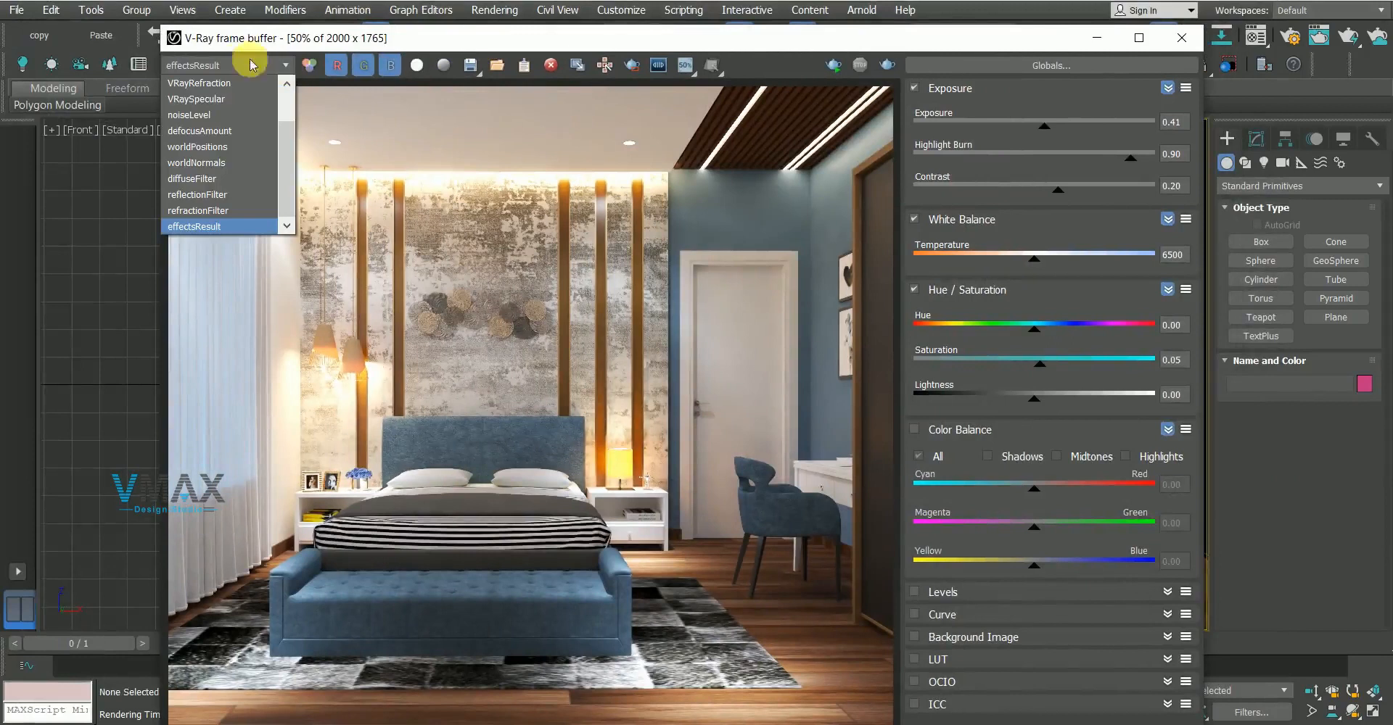
{"action": "left_click", "coordinate": [210, 102]}
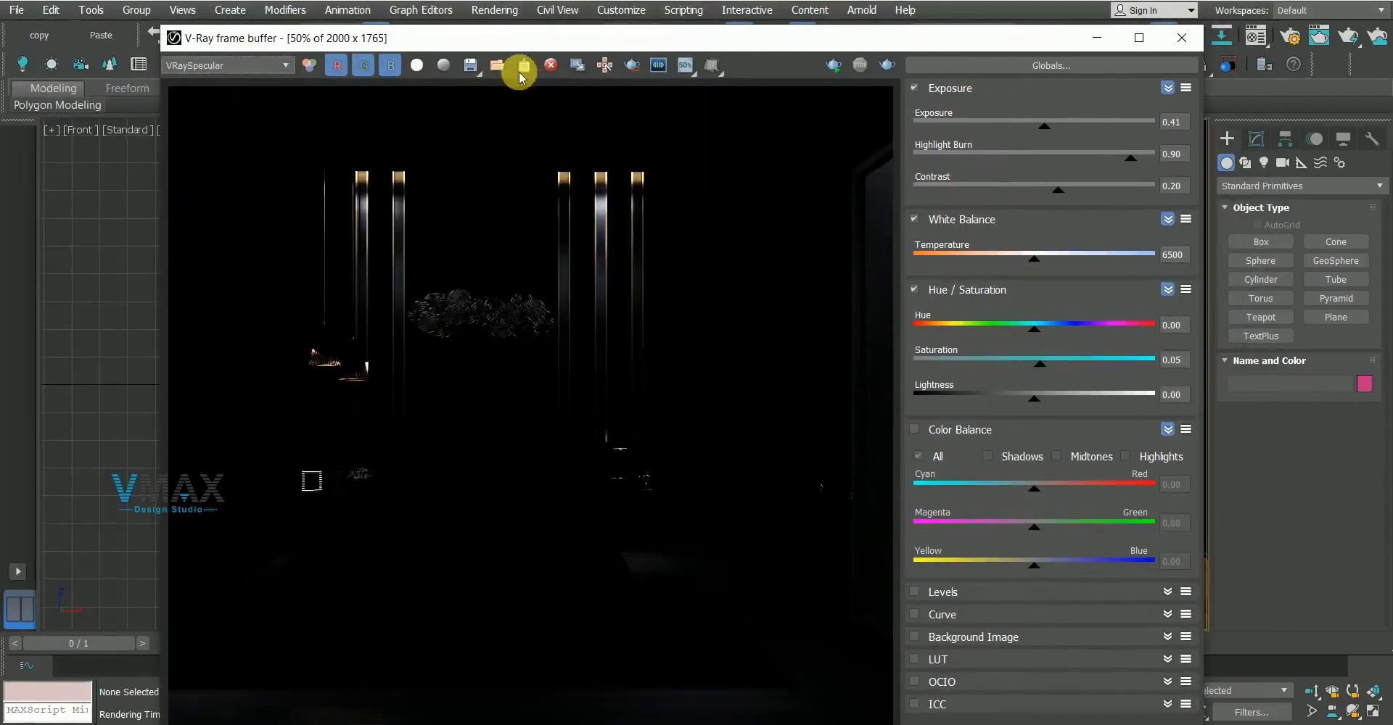
{"action": "left_click", "coordinate": [469, 67]}
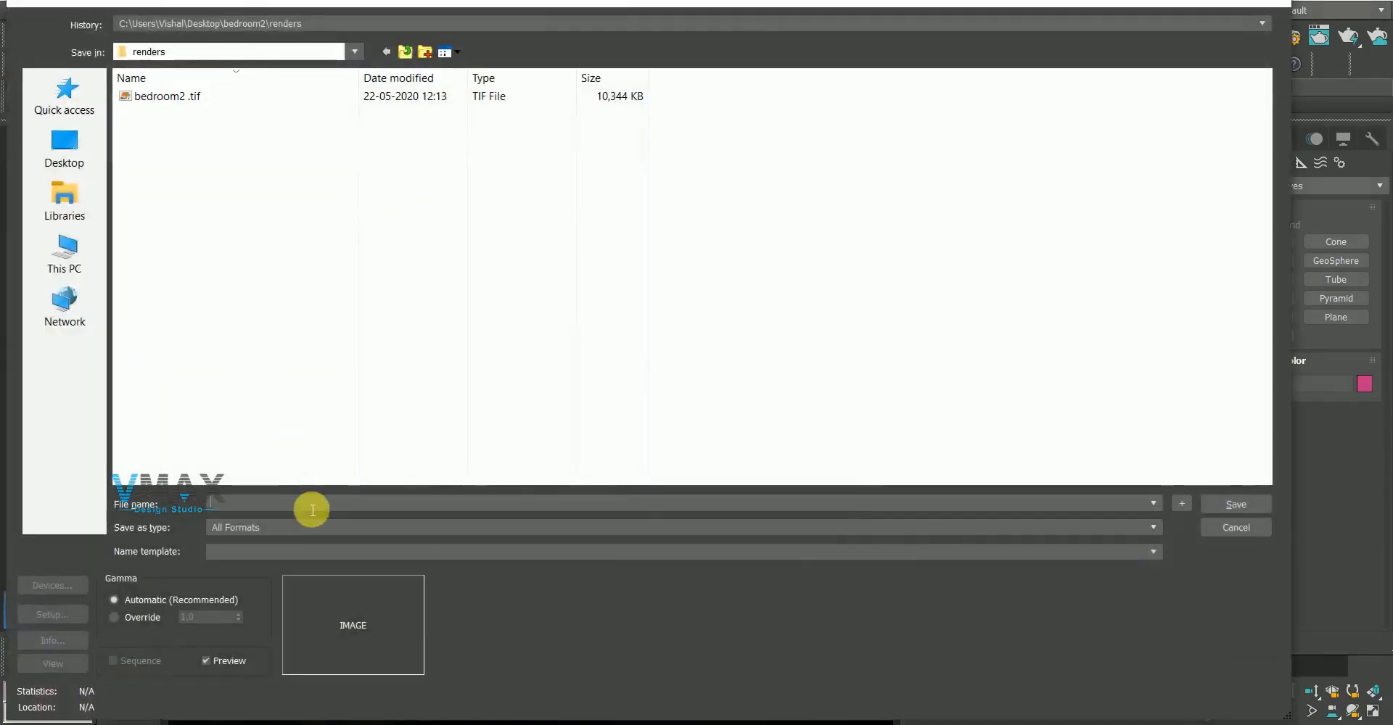
{"action": "type", "text": "bedroom2 spec"}
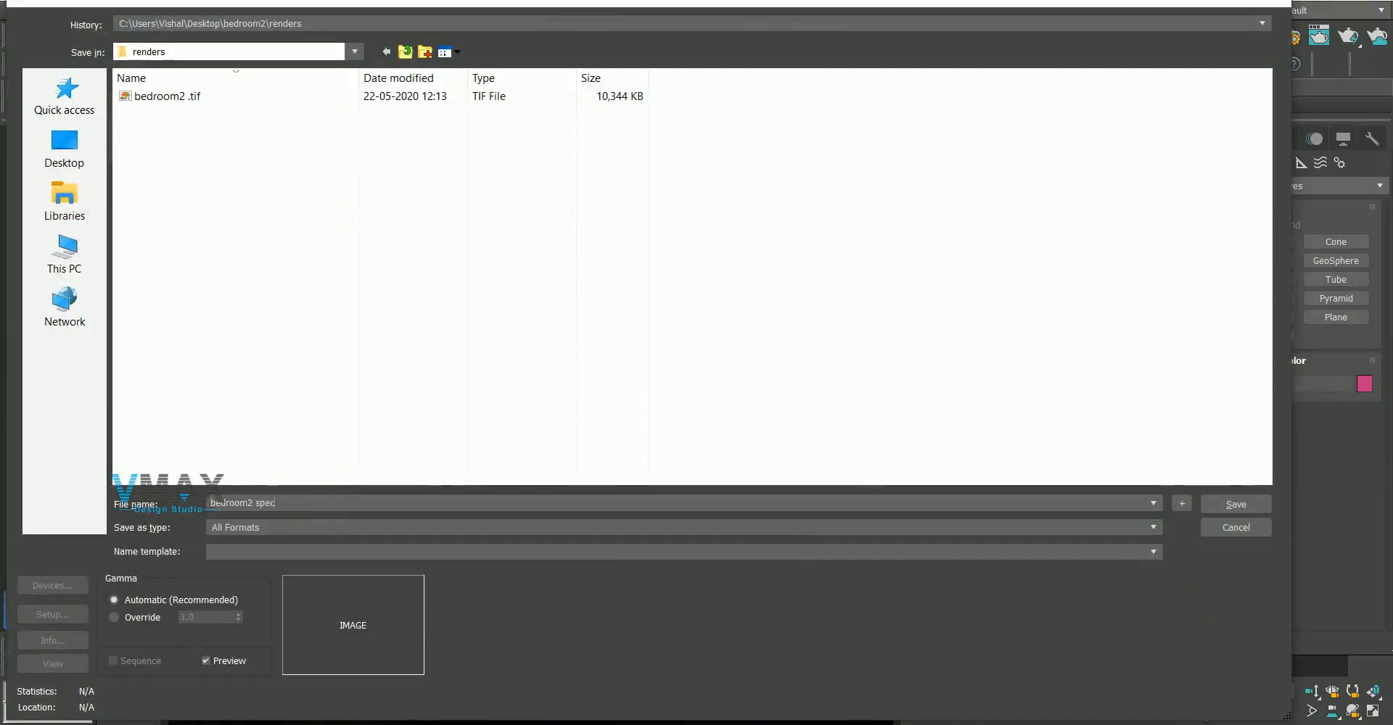
{"action": "left_click", "coordinate": [402, 528]}
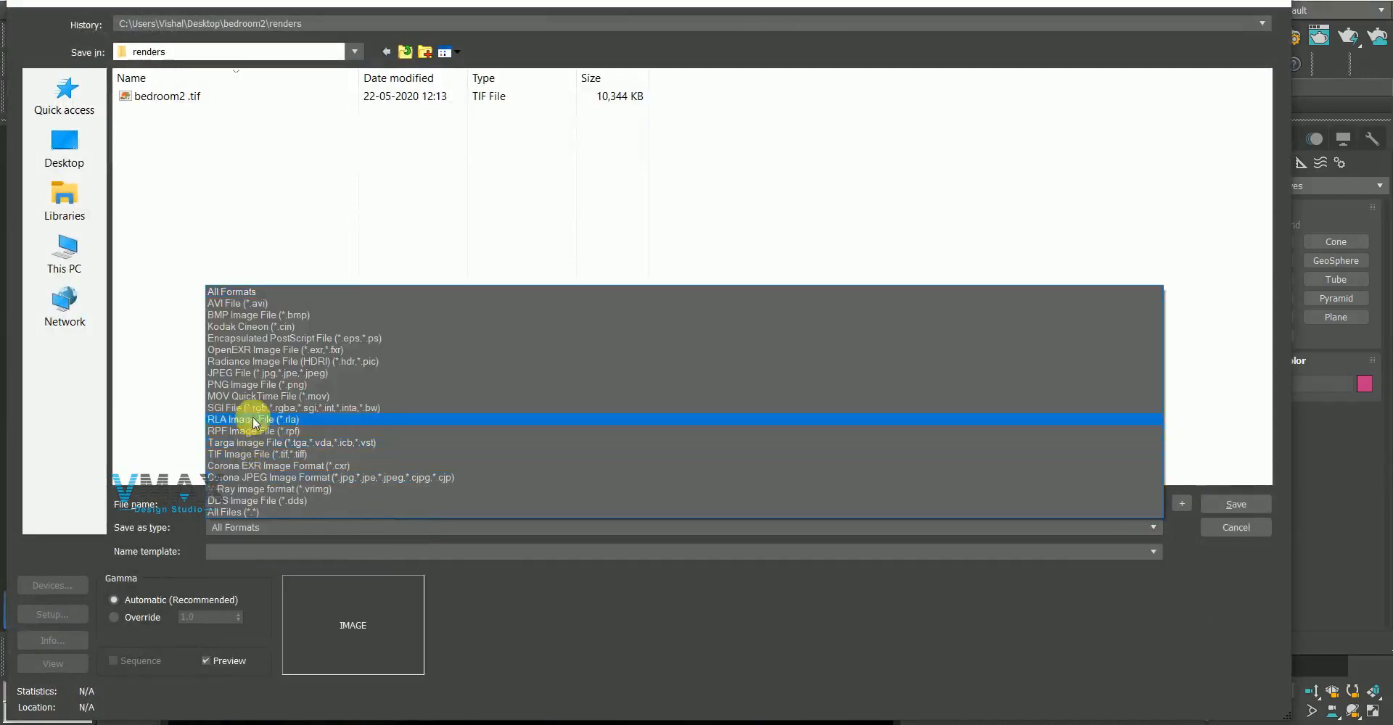
{"action": "left_click", "coordinate": [245, 454]}
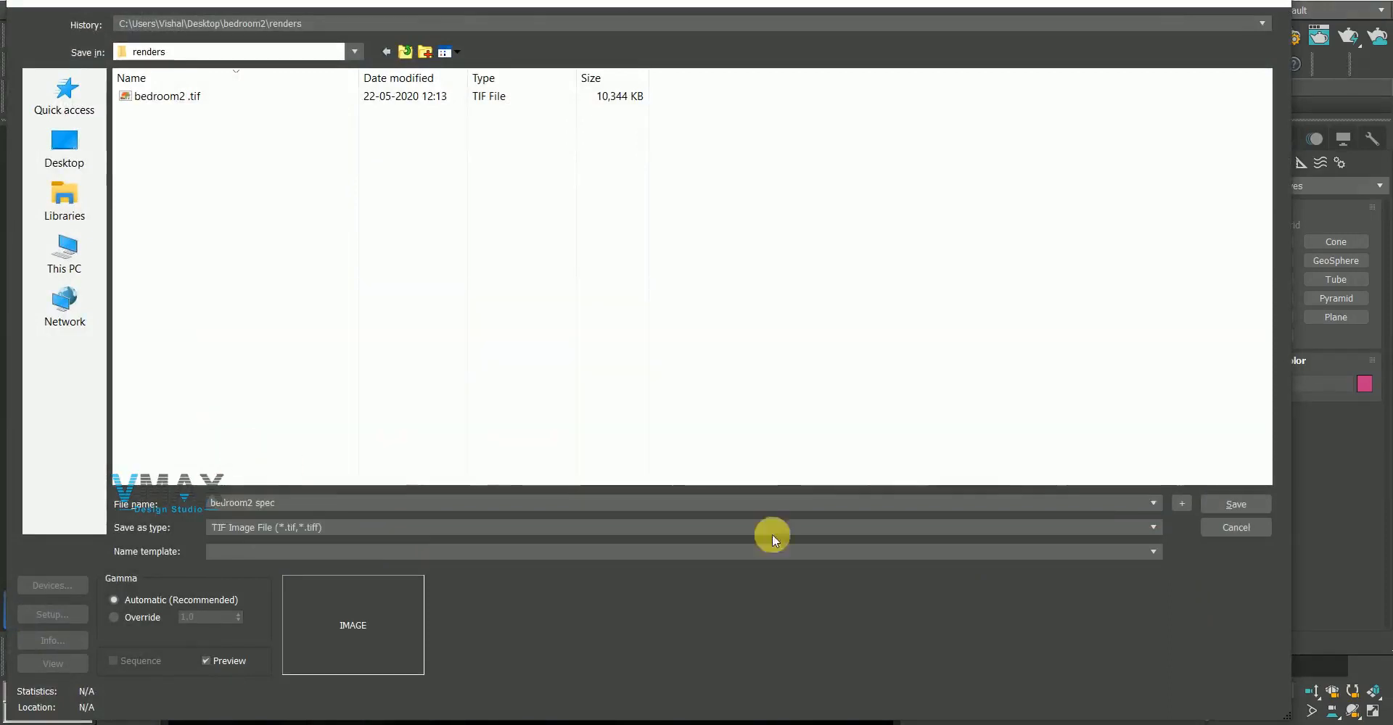
{"action": "left_click", "coordinate": [1206, 502]}
{"action": "left_click", "coordinate": [766, 392]}
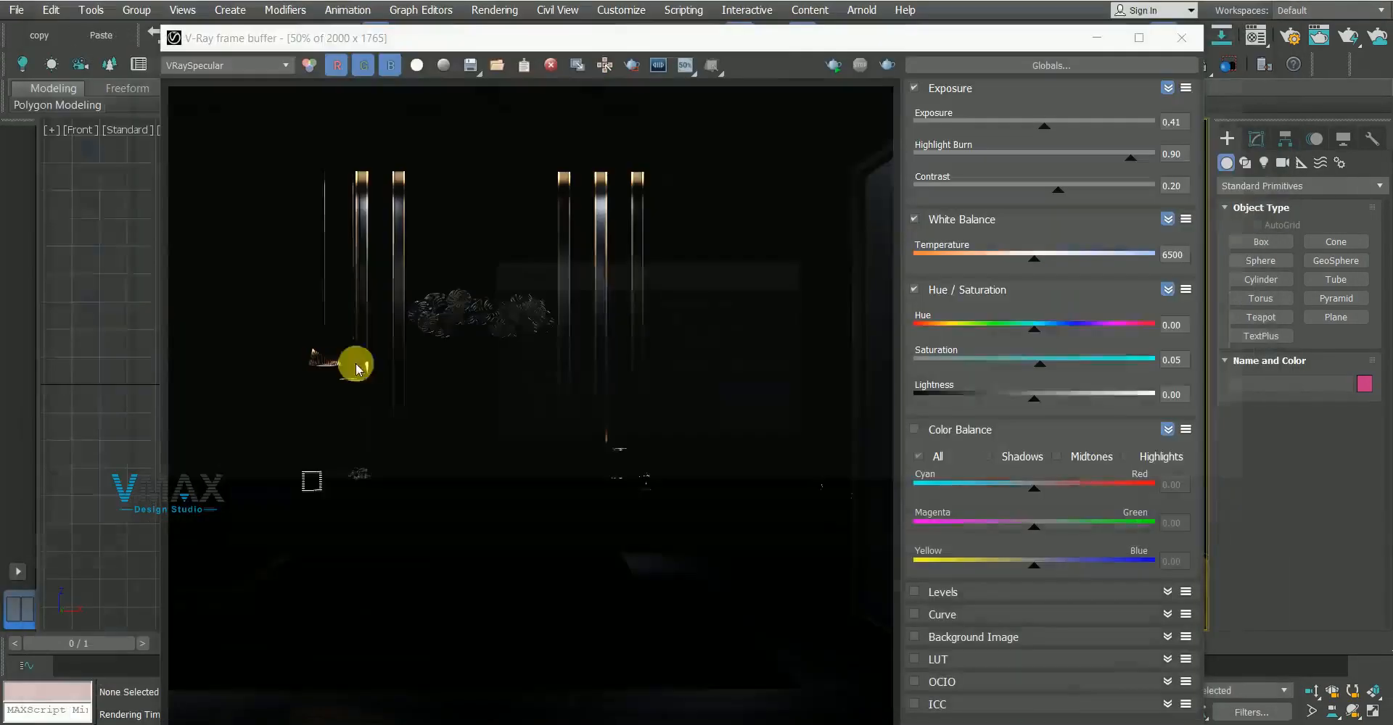
Examine the reflectionFilter and refractionFilter render elements in the frame buffer
{"action": "left_click", "coordinate": [265, 65]}
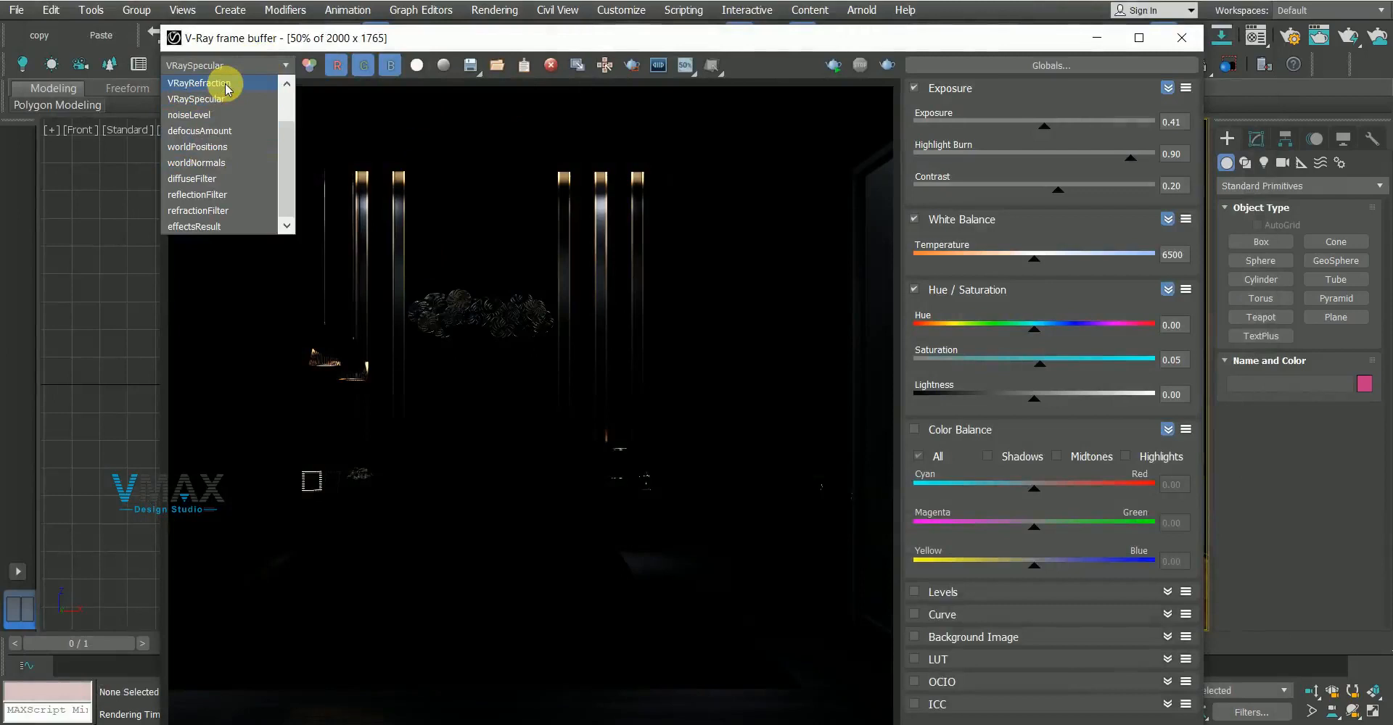
{"action": "left_click", "coordinate": [200, 194]}
{"action": "left_click", "coordinate": [251, 67]}
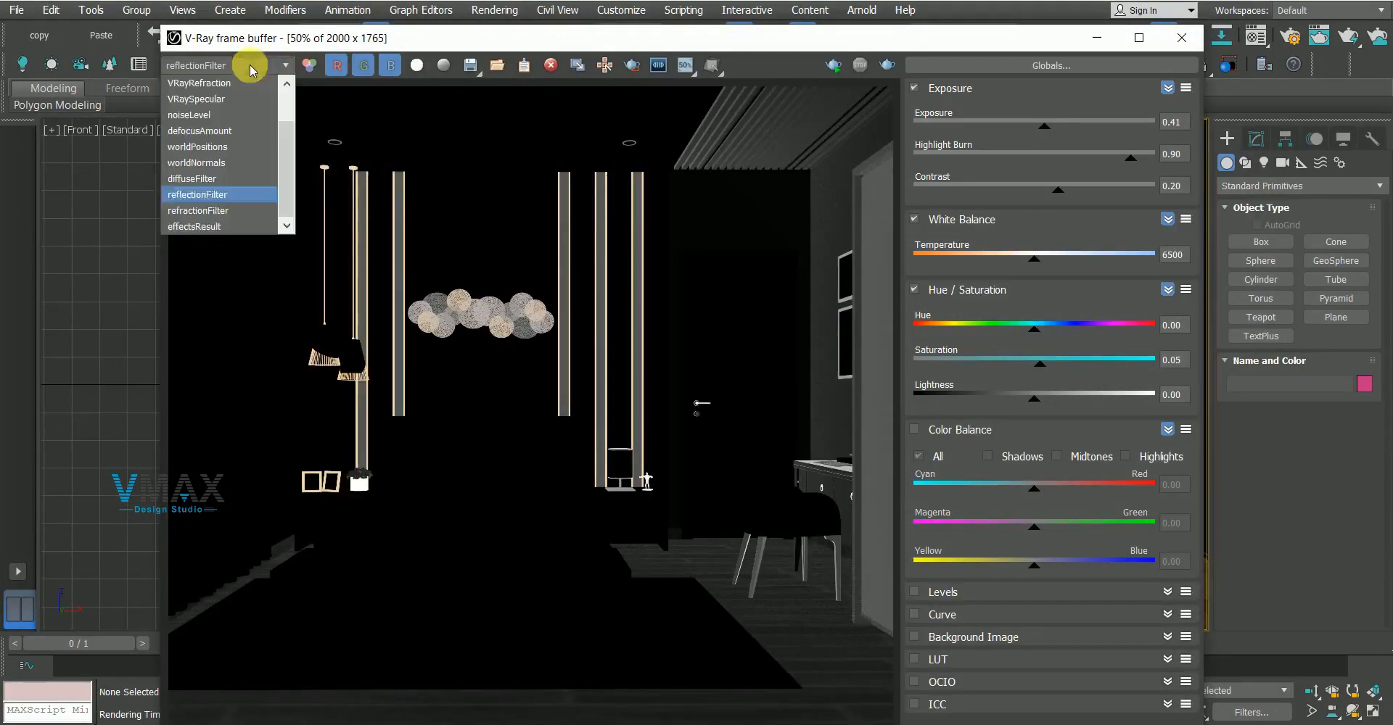
{"action": "left_click", "coordinate": [198, 210]}
{"action": "left_click", "coordinate": [256, 66]}
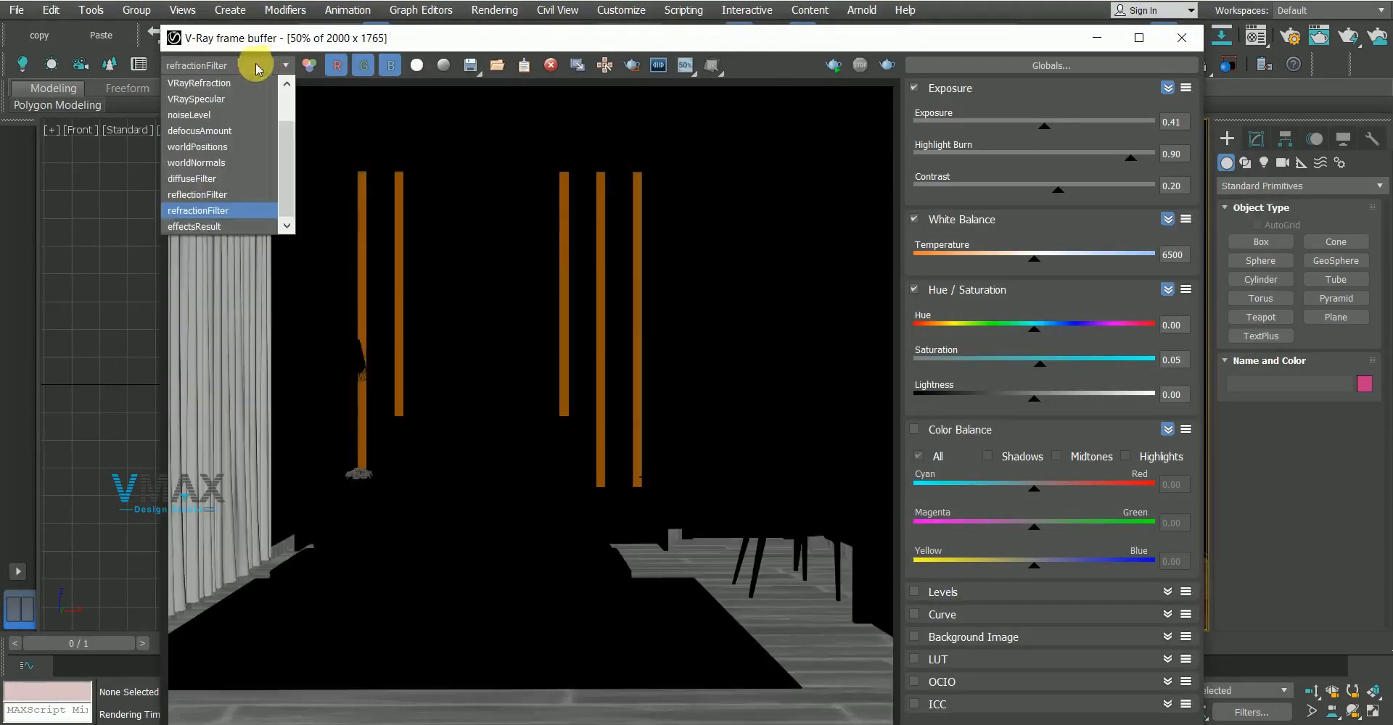
Save the VRayRefraction render element in the bedroom2 renders folder as a TIF named bedroom2 refraction
{"action": "left_click", "coordinate": [198, 83]}
{"action": "left_click", "coordinate": [254, 67]}
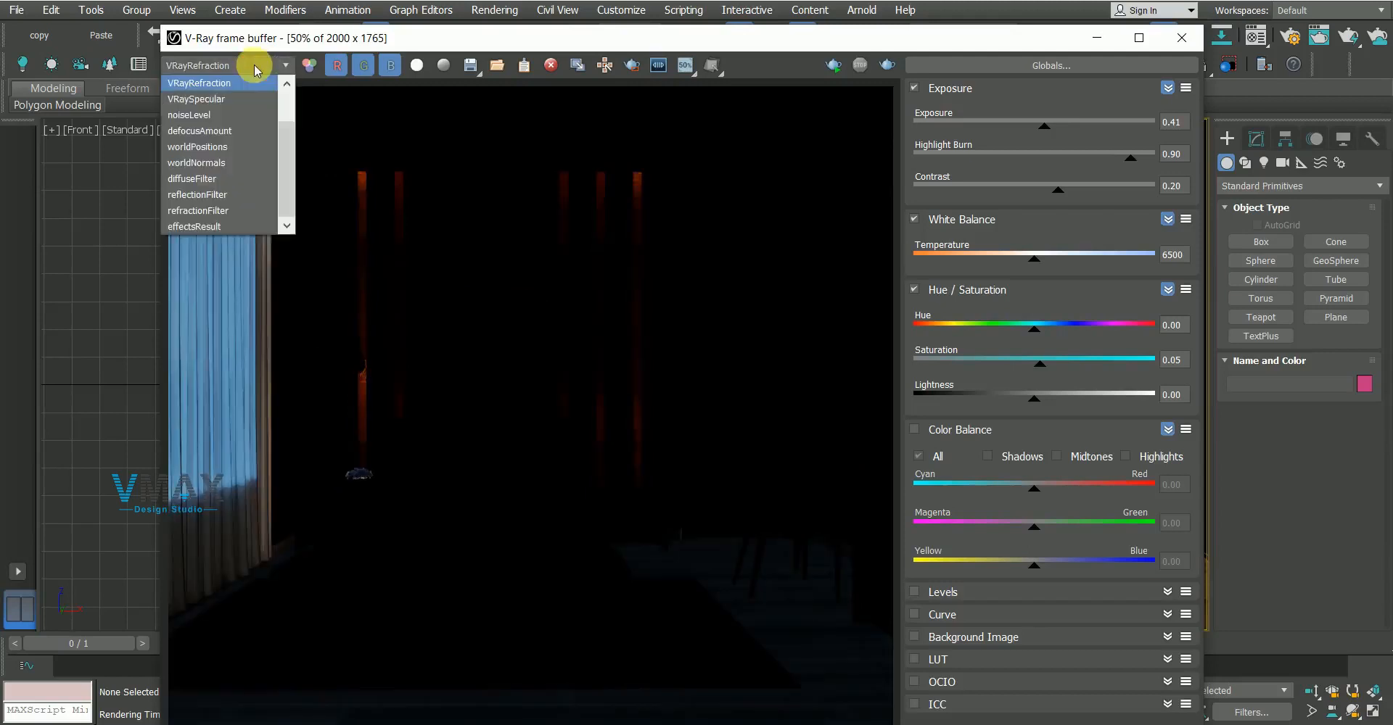
{"action": "left_click", "coordinate": [254, 67]}
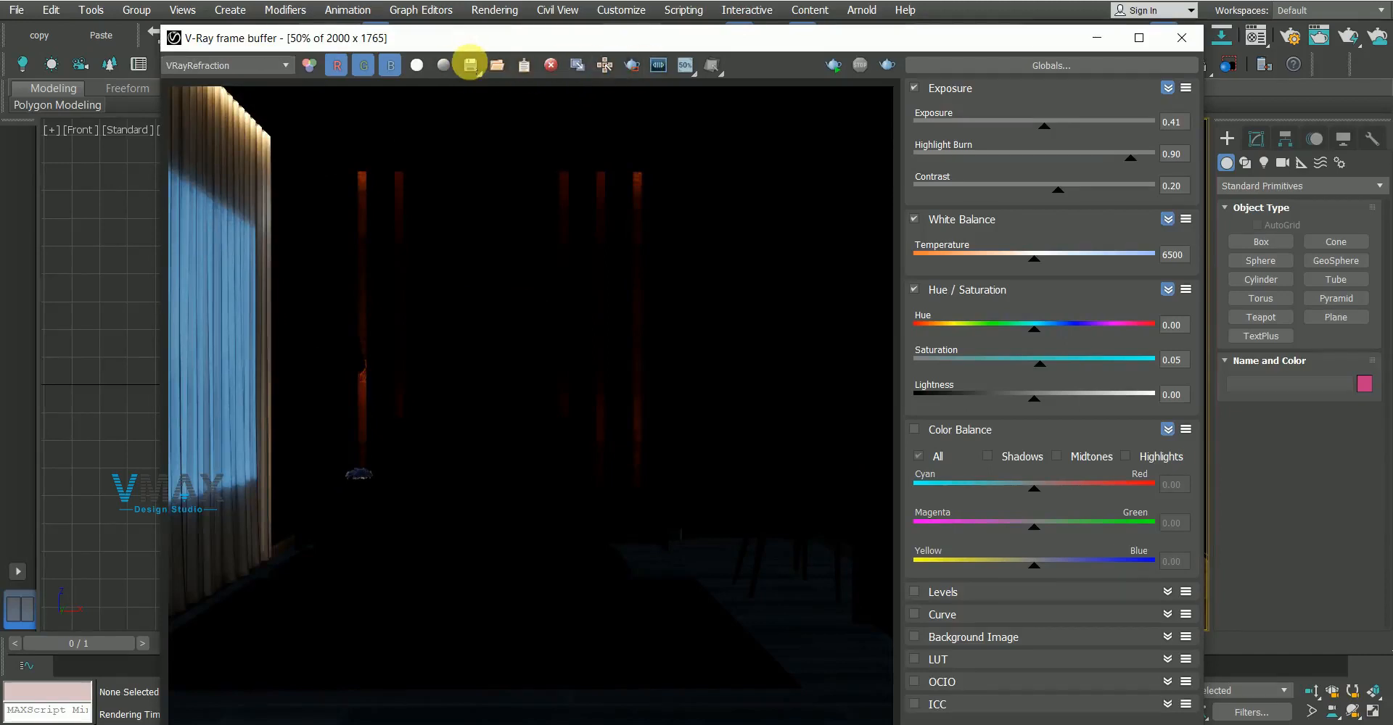
{"action": "left_click", "coordinate": [470, 64]}
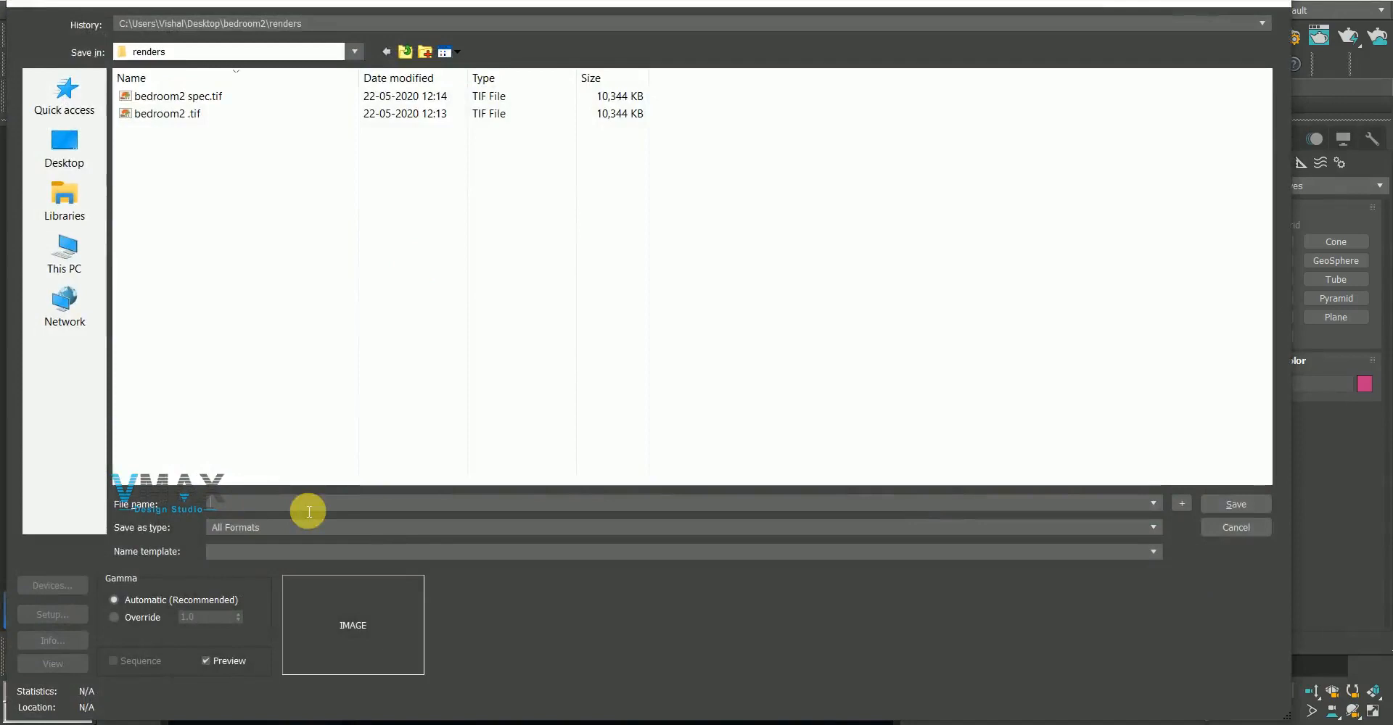
{"action": "type", "text": "bedroom"}
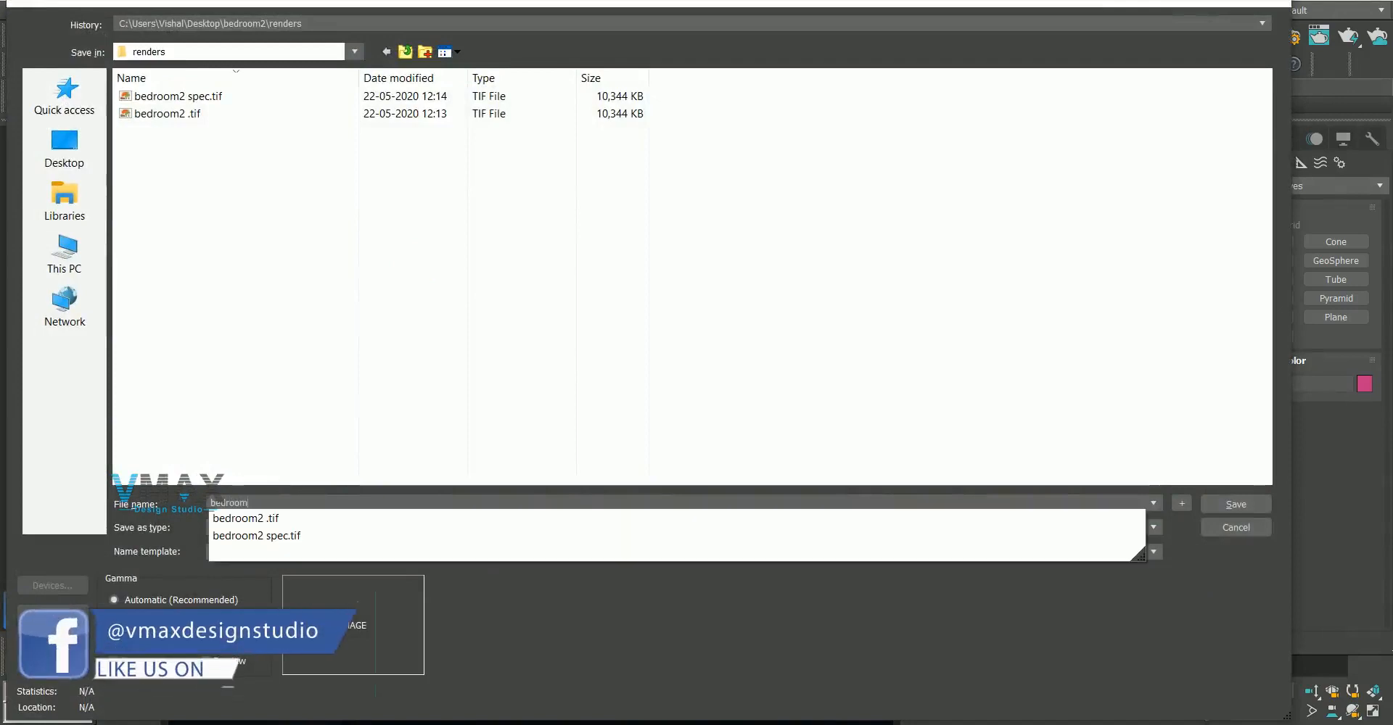
{"action": "type", "text": "2 refraction"}
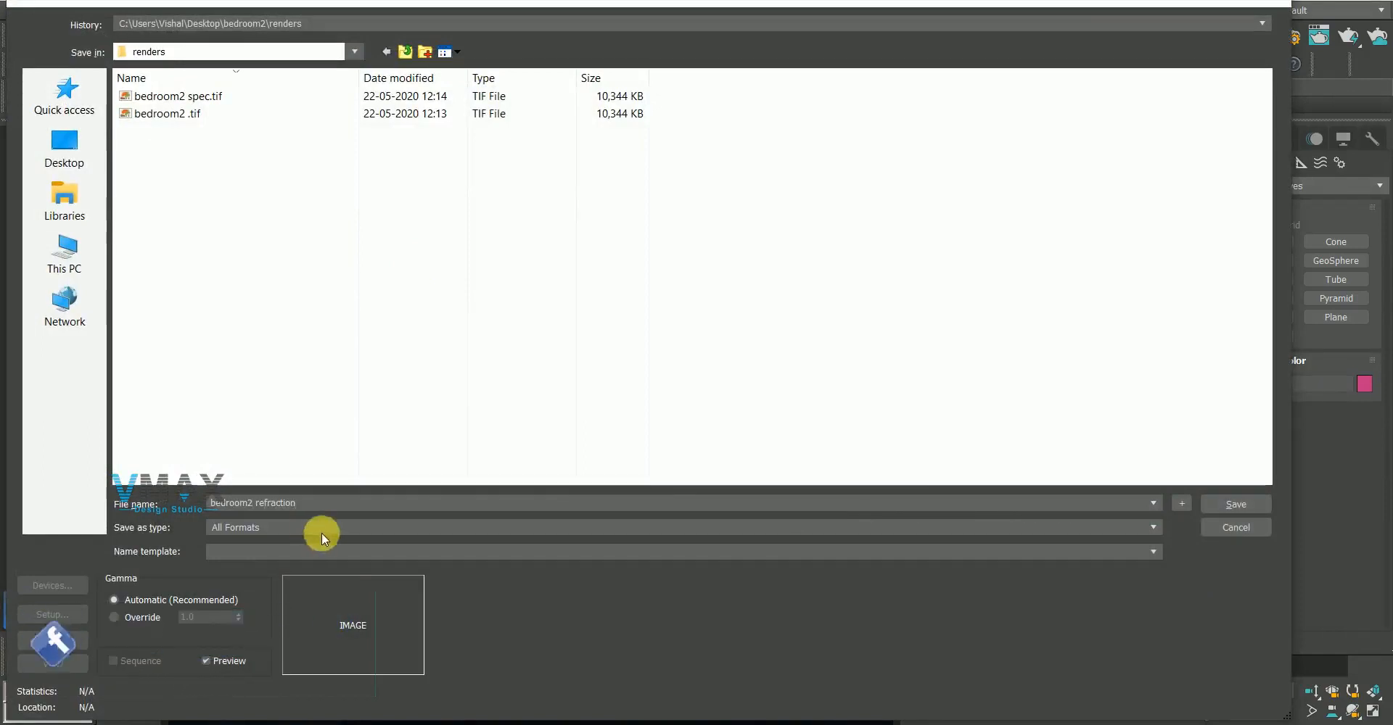
{"action": "left_click", "coordinate": [318, 528]}
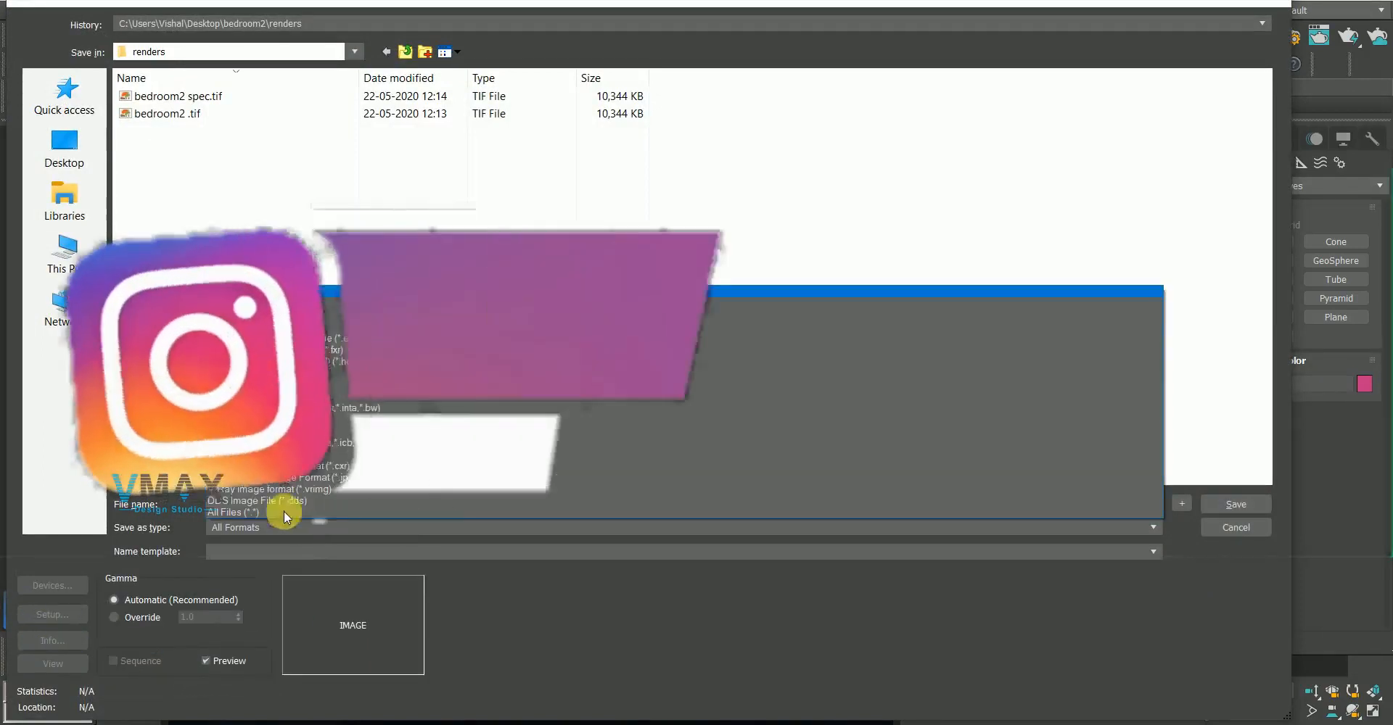
{"action": "left_click", "coordinate": [261, 489]}
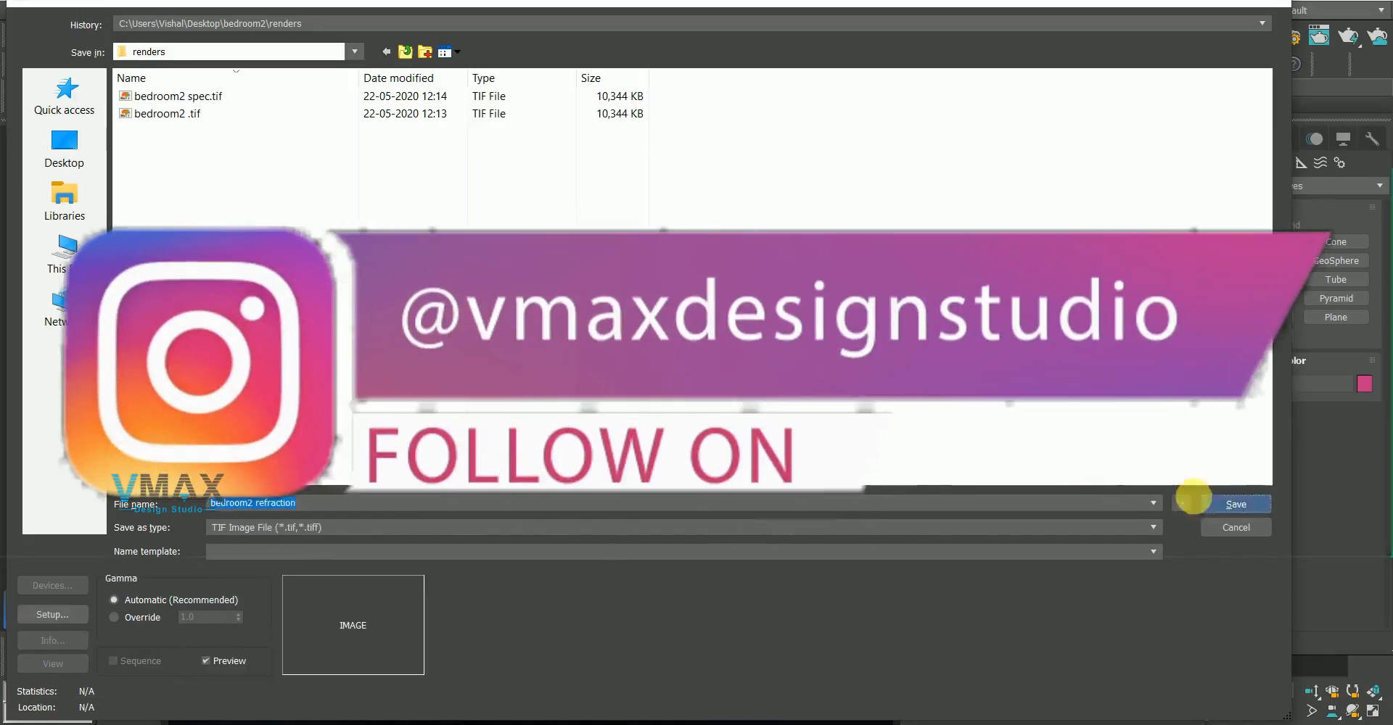
{"action": "left_click", "coordinate": [1208, 504]}
{"action": "left_click", "coordinate": [768, 398]}
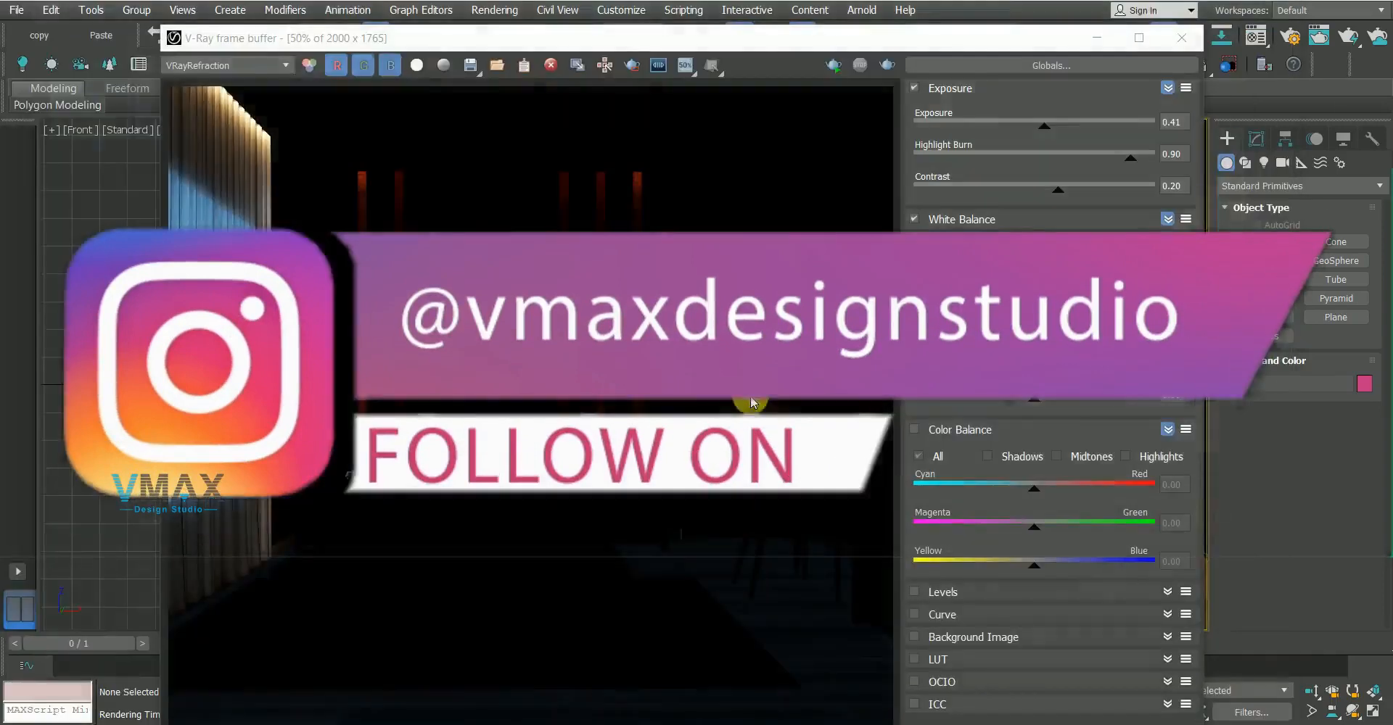
Review the diffuseFilter, RGB color and reflectionFilter passes of the bedroom render, and close the frame buffer
{"action": "left_click", "coordinate": [272, 65]}
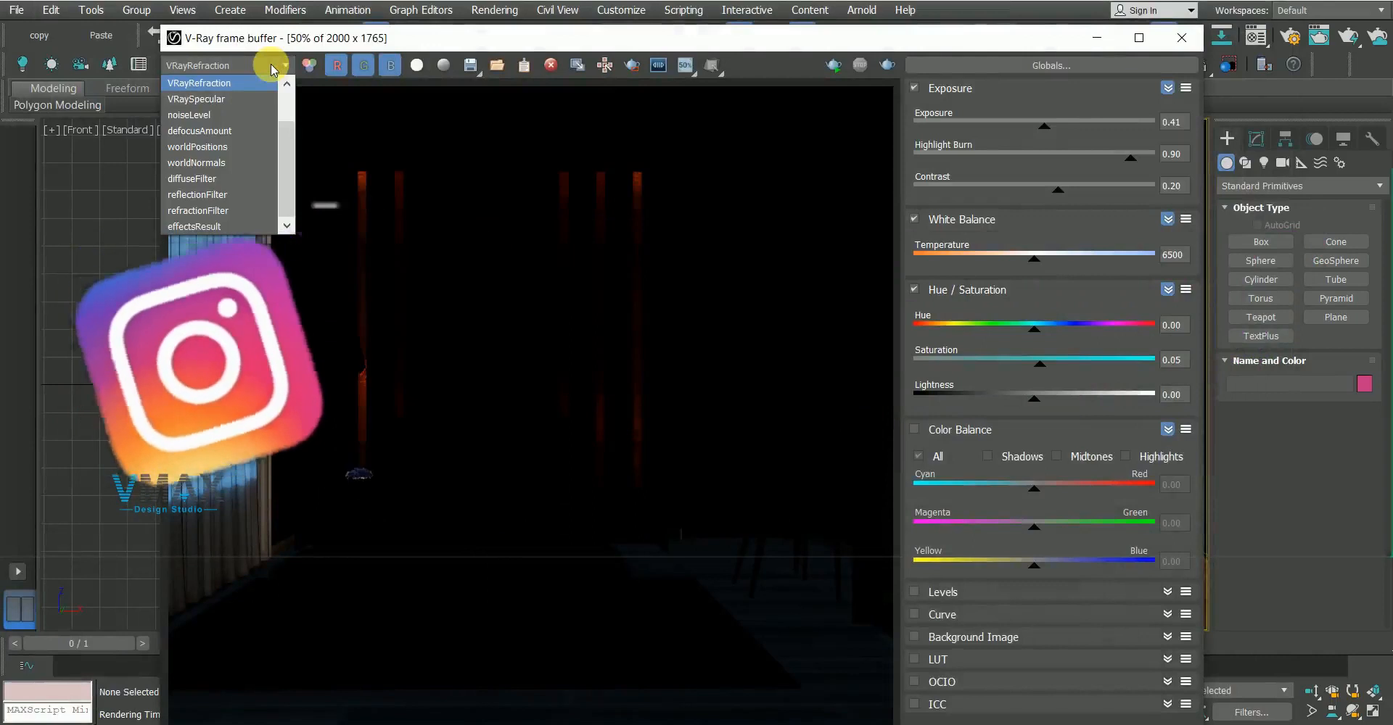
{"action": "left_click", "coordinate": [259, 179]}
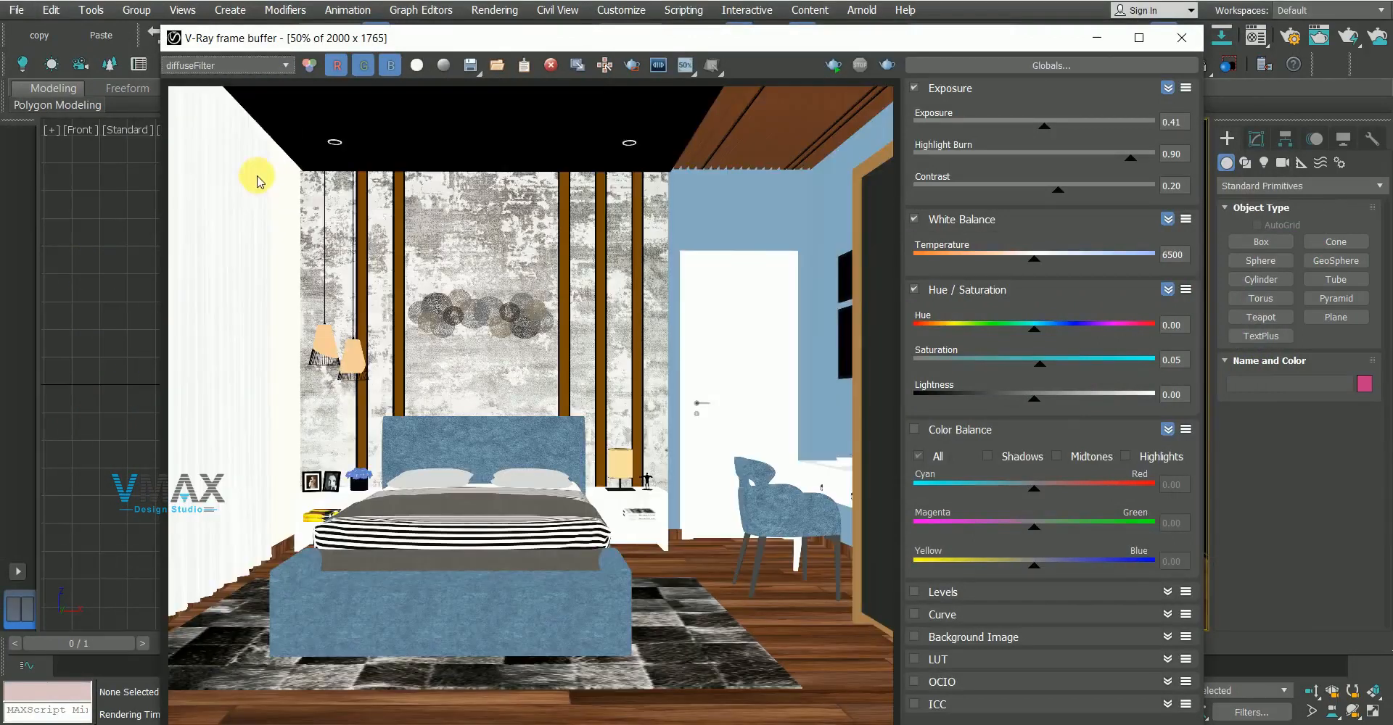
{"action": "left_click", "coordinate": [270, 66]}
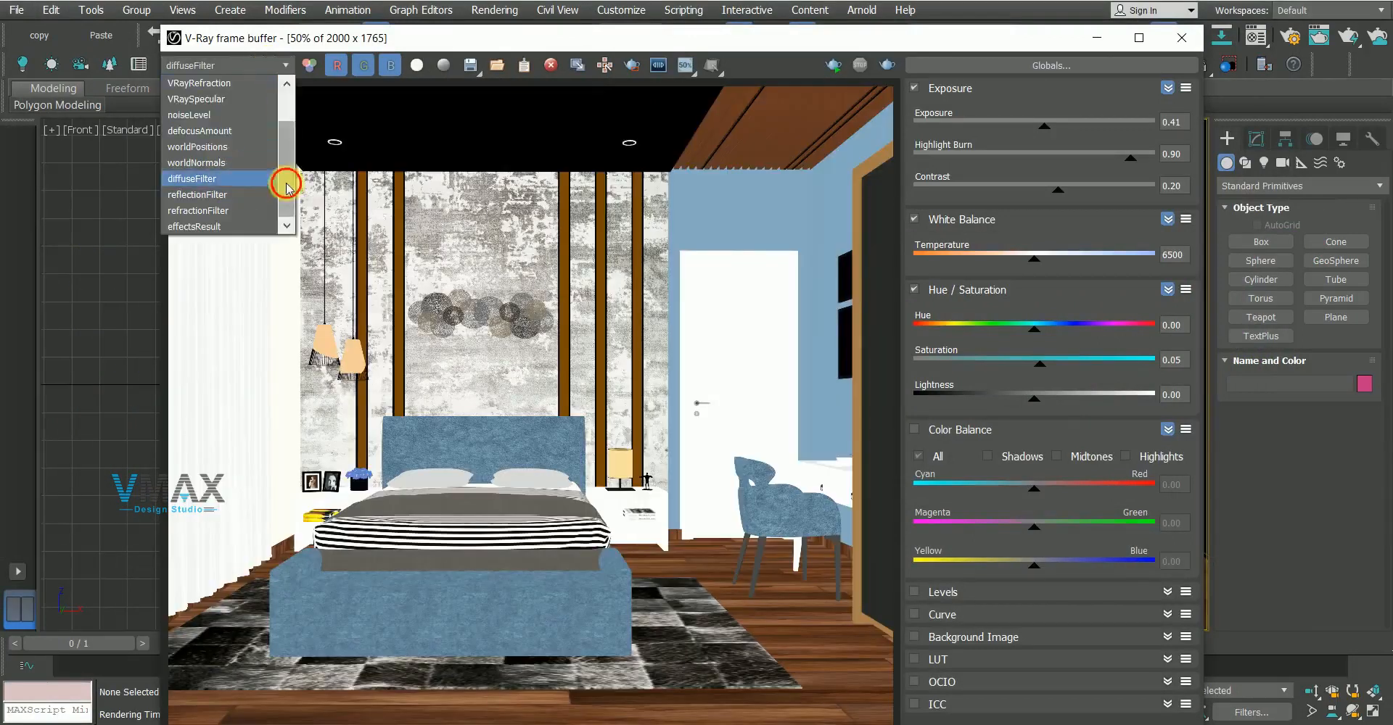
{"action": "left_click_drag", "start_coordinate": [286, 181], "coordinate": [280, 107]}
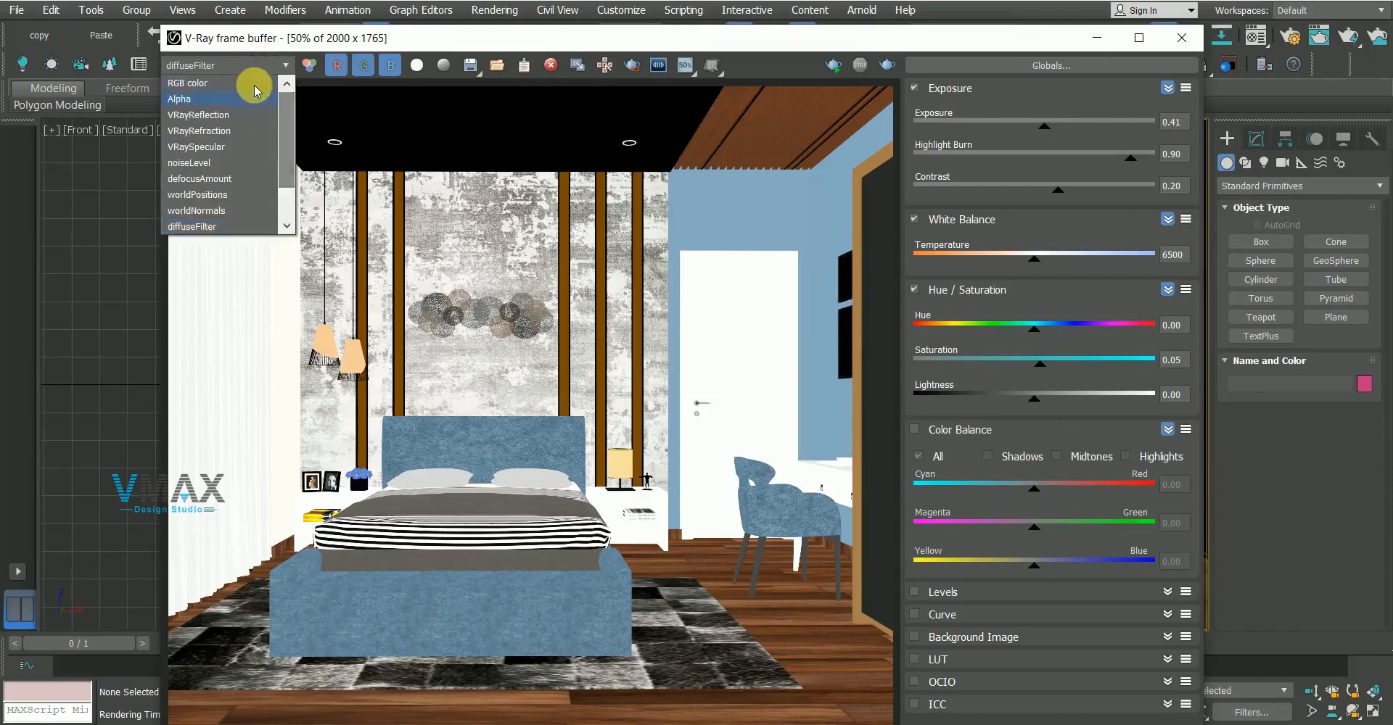
{"action": "left_click", "coordinate": [220, 83]}
{"action": "left_click", "coordinate": [252, 66]}
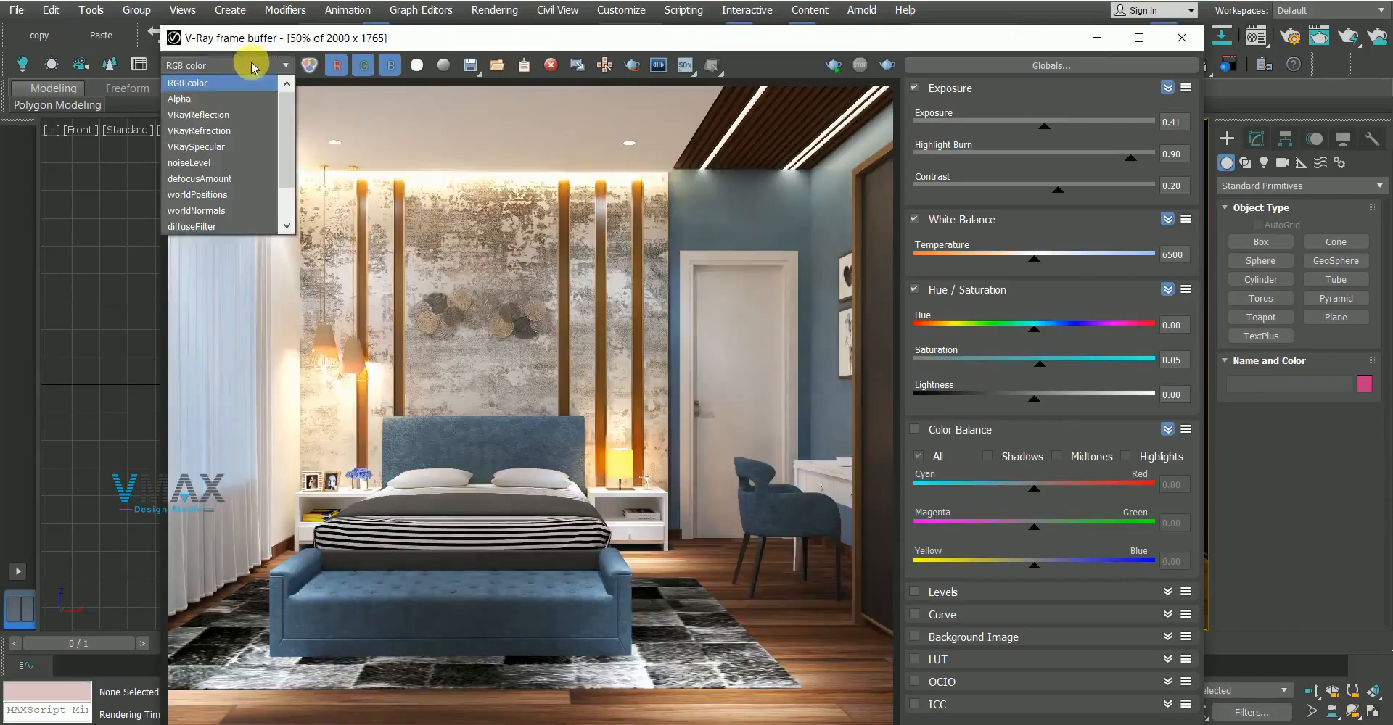
{"action": "left_click_drag", "start_coordinate": [288, 151], "coordinate": [287, 184]}
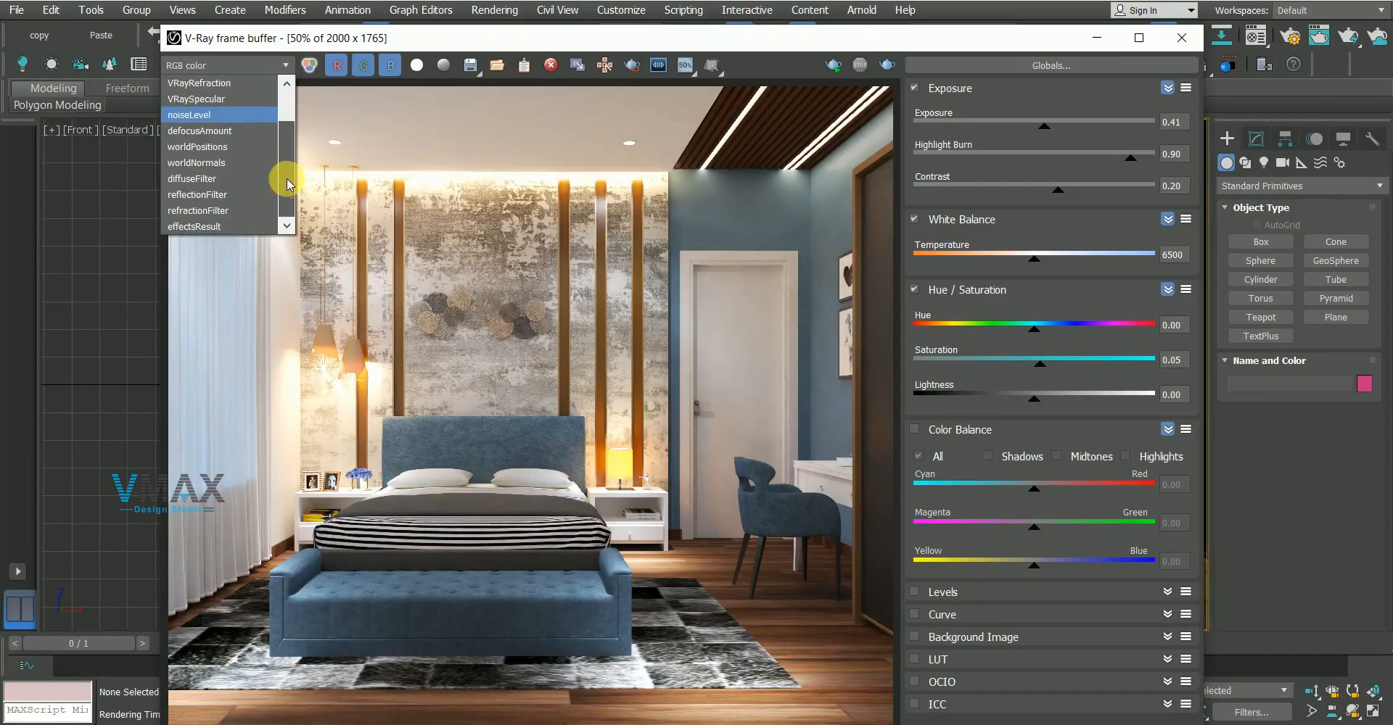
{"action": "left_click", "coordinate": [210, 195]}
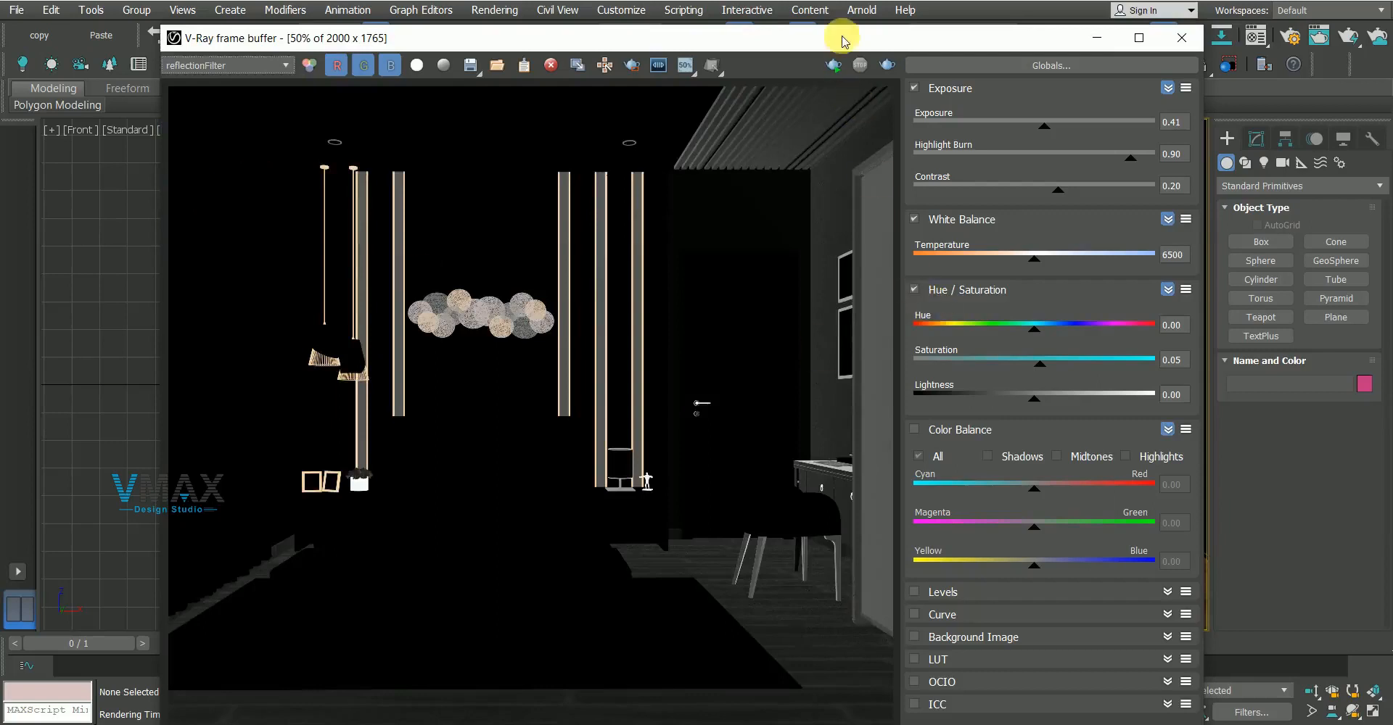
{"action": "left_click_drag", "start_coordinate": [842, 38], "coordinate": [580, 63]}
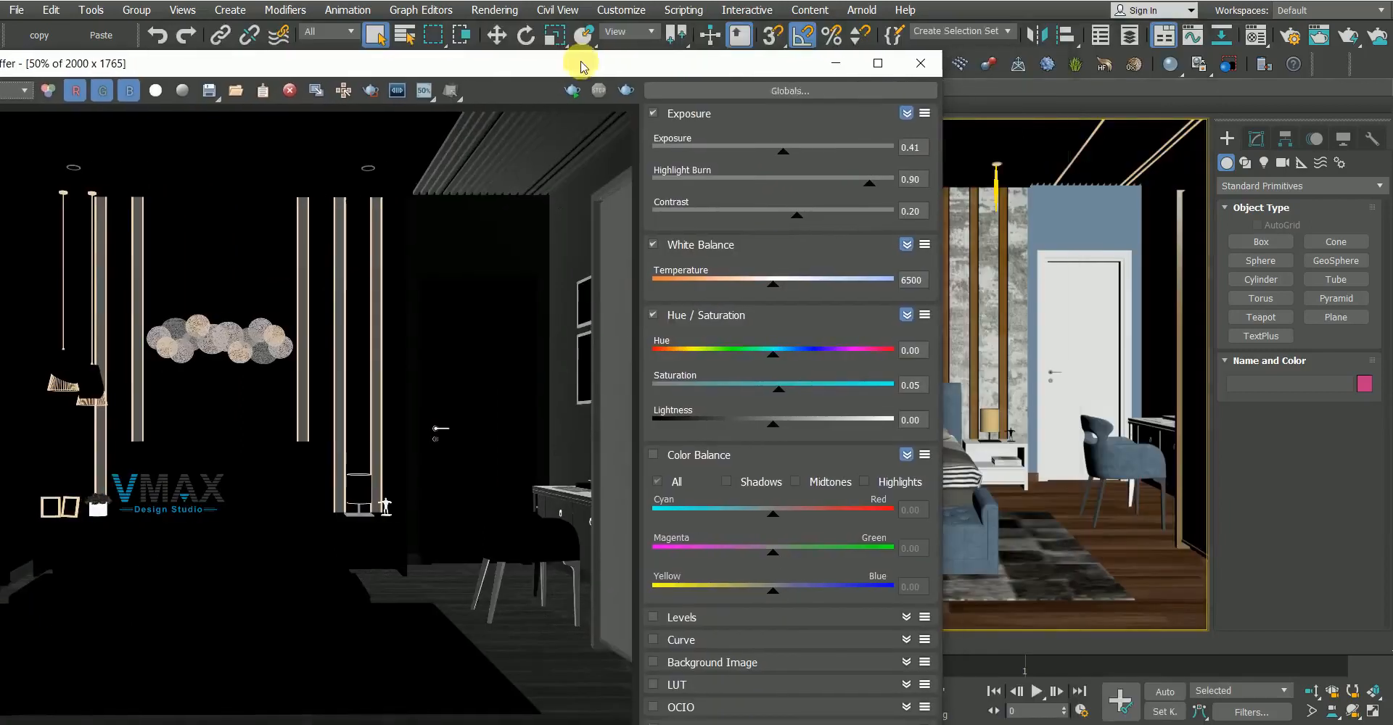
{"action": "left_click", "coordinate": [919, 71]}
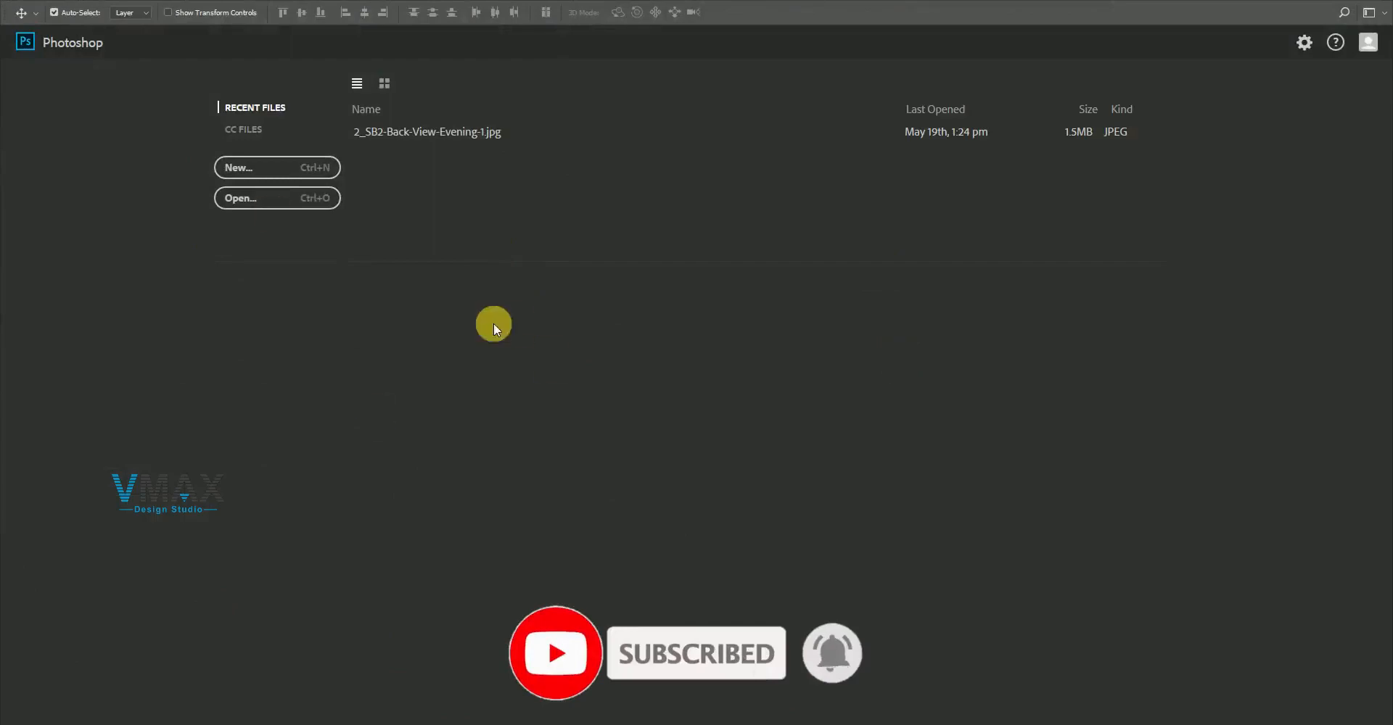
Open bedroom2 .tif, bedroom2 spec.tif and bedroom2 refraction.tif from the Desktop's bedroom2 renders folder in Photoshop
{"action": "key", "text": "super+e"}
{"action": "left_click", "coordinate": [95, 101]}
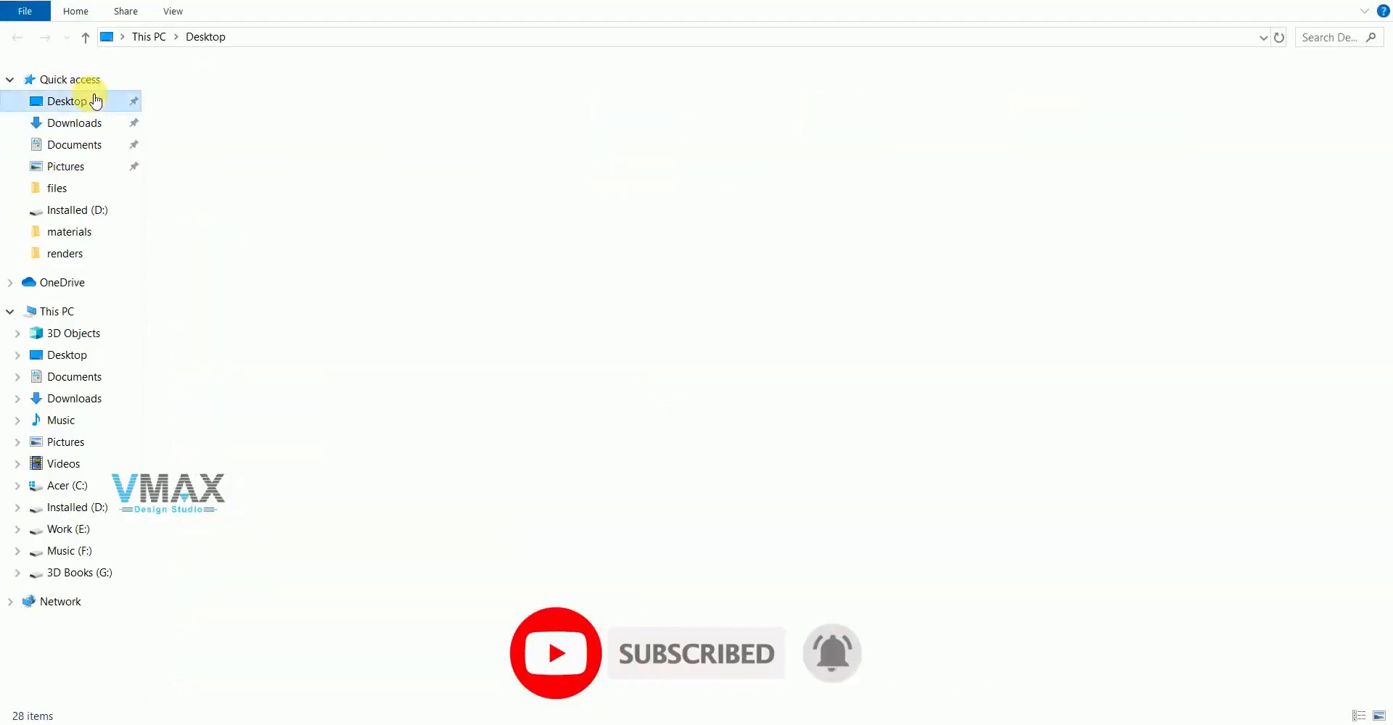
{"action": "left_click", "coordinate": [238, 138]}
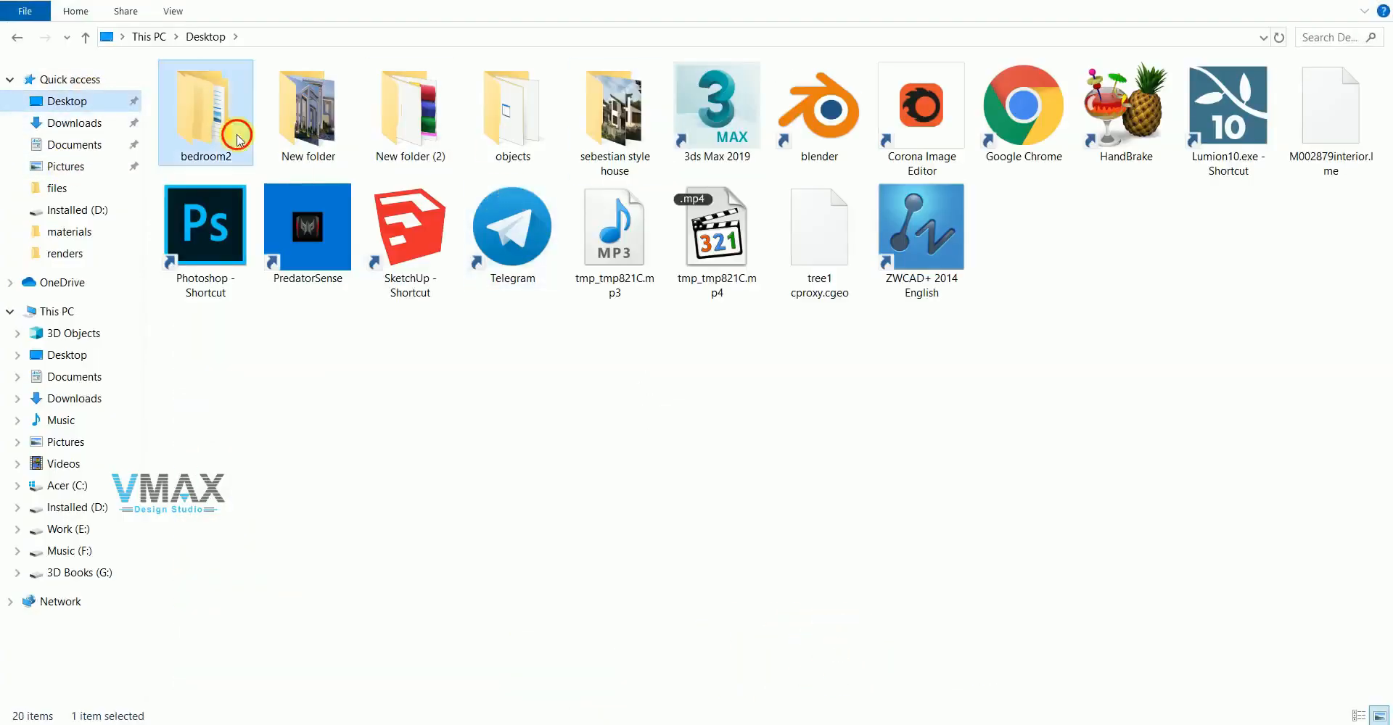
{"action": "double_click", "coordinate": [238, 138]}
{"action": "double_click", "coordinate": [212, 137]}
{"action": "left_click_drag", "start_coordinate": [227, 354], "coordinate": [198, 87]}
{"action": "left_click_drag", "start_coordinate": [196, 132], "coordinate": [665, 448]}
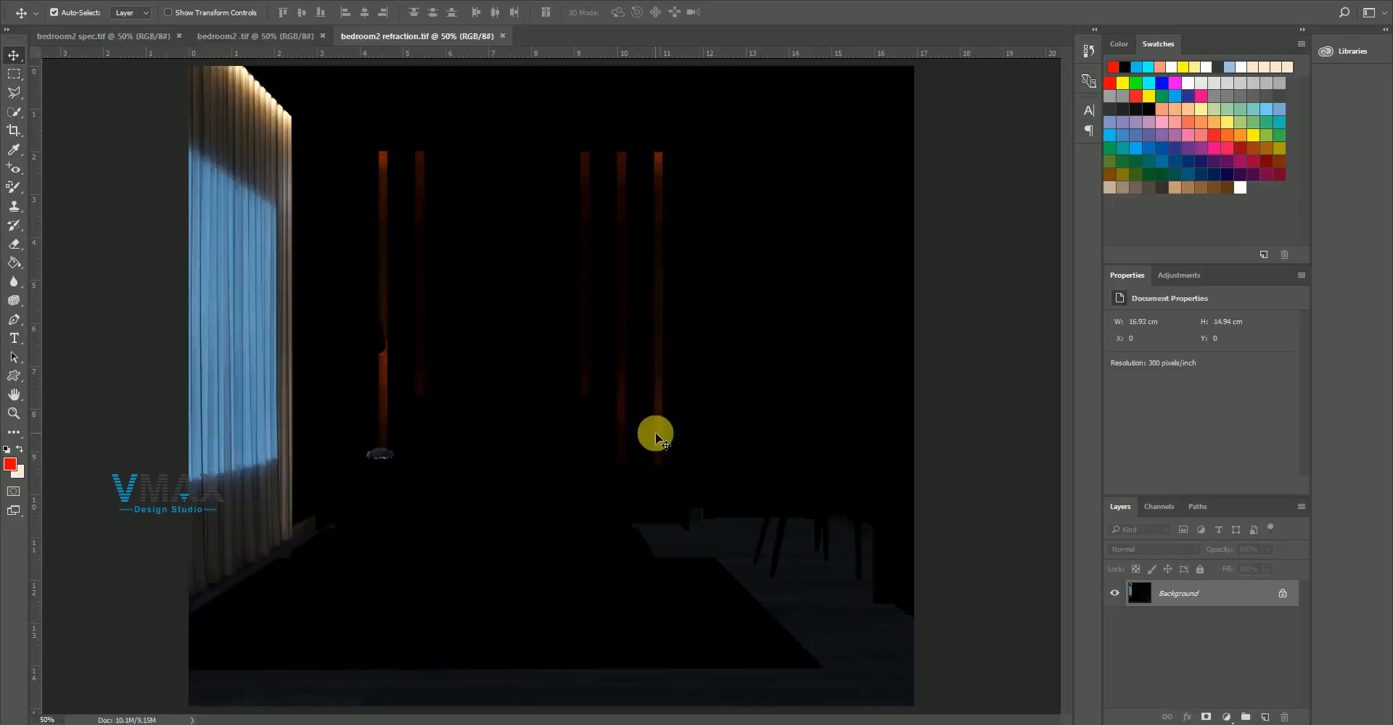
Unlock the background layer of bedroom2 refraction.tif and reorder the open documents so bedroom2 .tif comes last
{"action": "left_click", "coordinate": [1281, 594]}
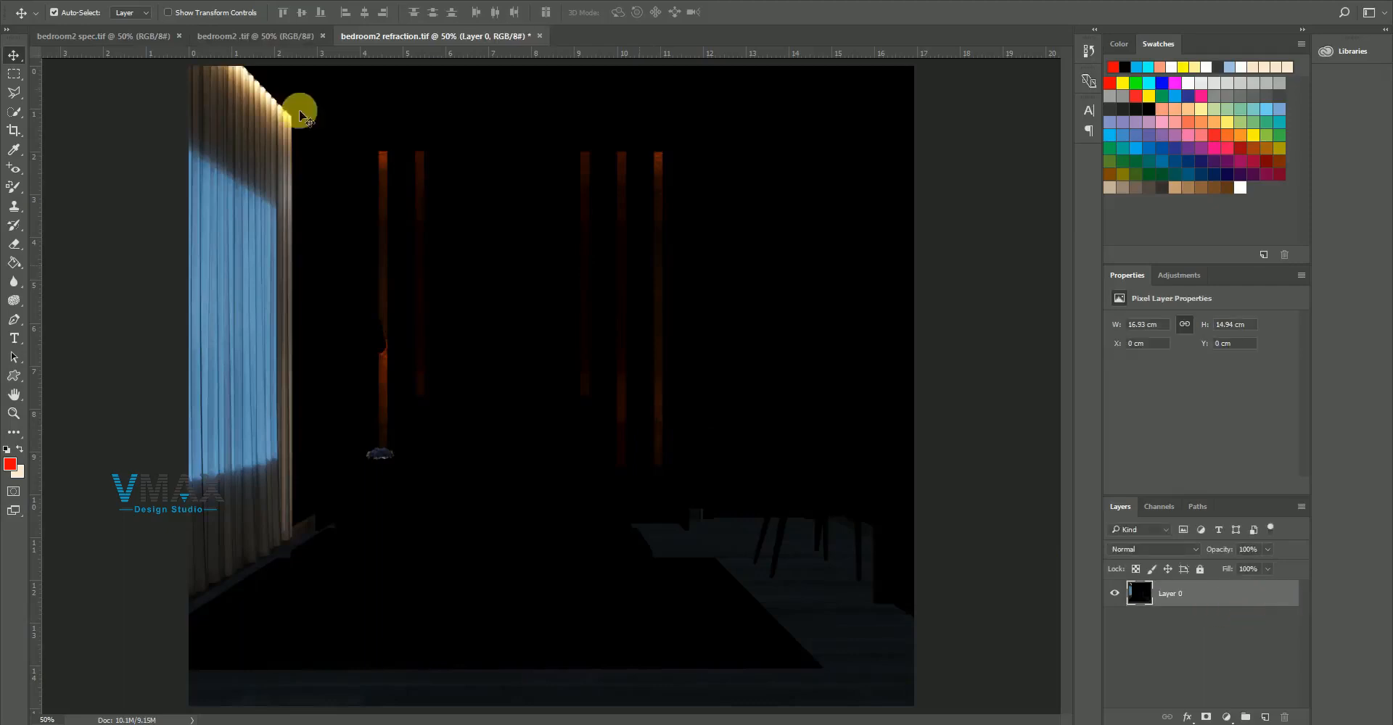
{"action": "left_click", "coordinate": [245, 36]}
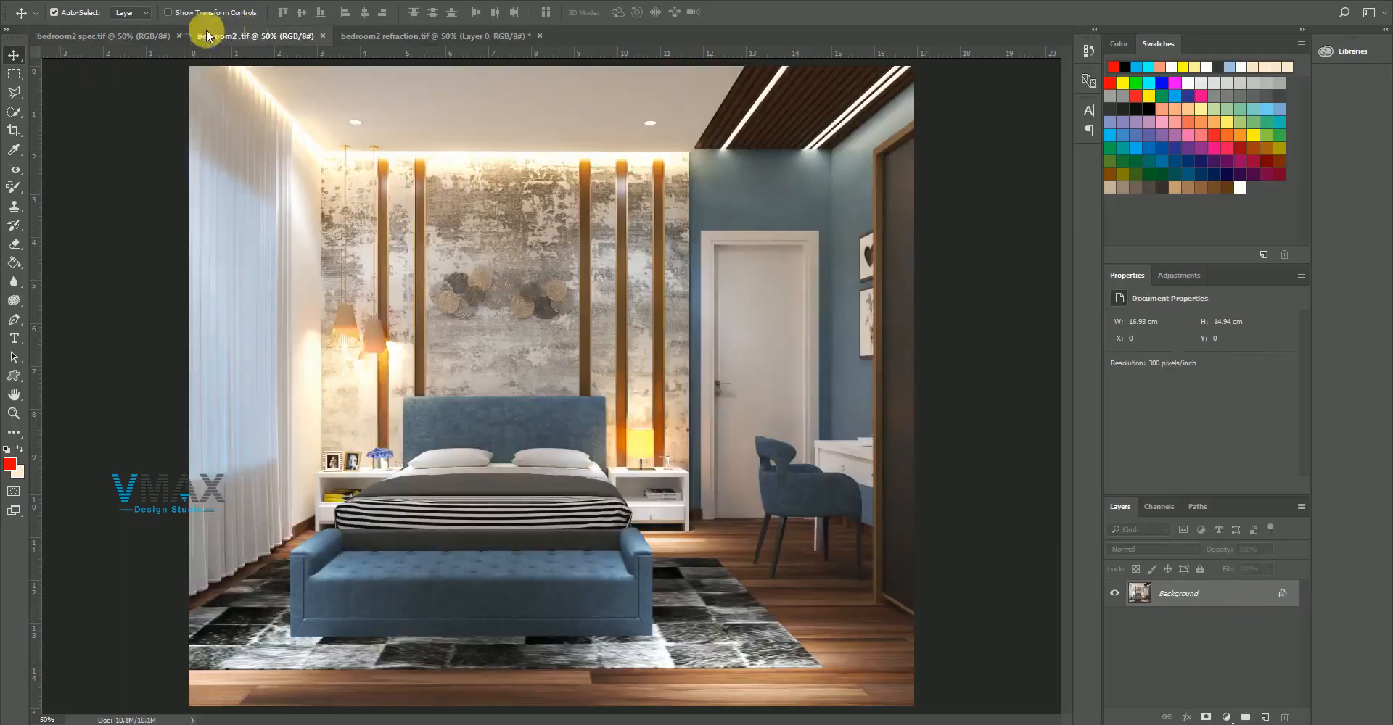
{"action": "left_click", "coordinate": [130, 33]}
{"action": "left_click_drag", "start_coordinate": [271, 35], "coordinate": [584, 41]}
{"action": "left_click", "coordinate": [196, 34]}
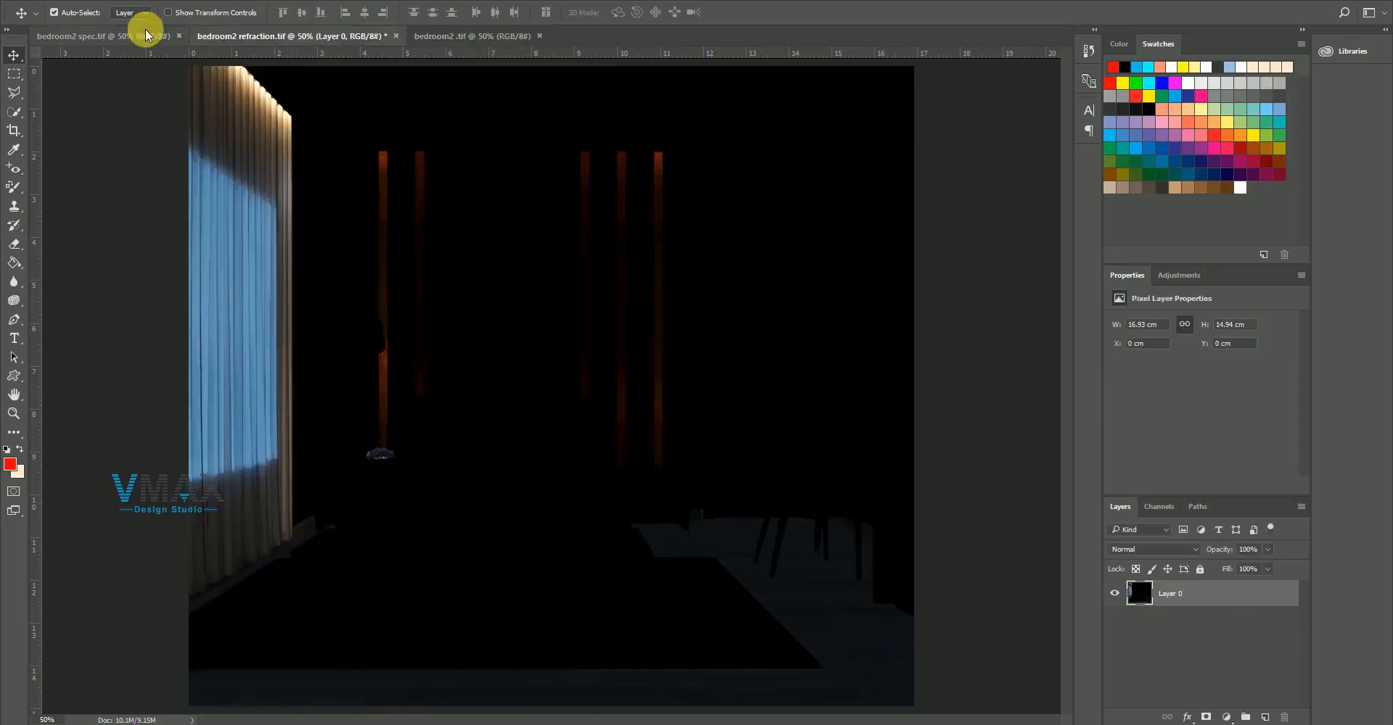
Copy the specular image into bedroom2 .tif as a new layer, close bedroom2 spec.tif, and align the layer with the canvas edges
{"action": "left_click", "coordinate": [122, 36]}
{"action": "left_click_drag", "start_coordinate": [116, 38], "coordinate": [819, 107]}
{"action": "left_click", "coordinate": [309, 35]}
{"action": "left_click_drag", "start_coordinate": [833, 361], "coordinate": [489, 293]}
{"action": "left_click_drag", "start_coordinate": [933, 112], "coordinate": [522, 147]}
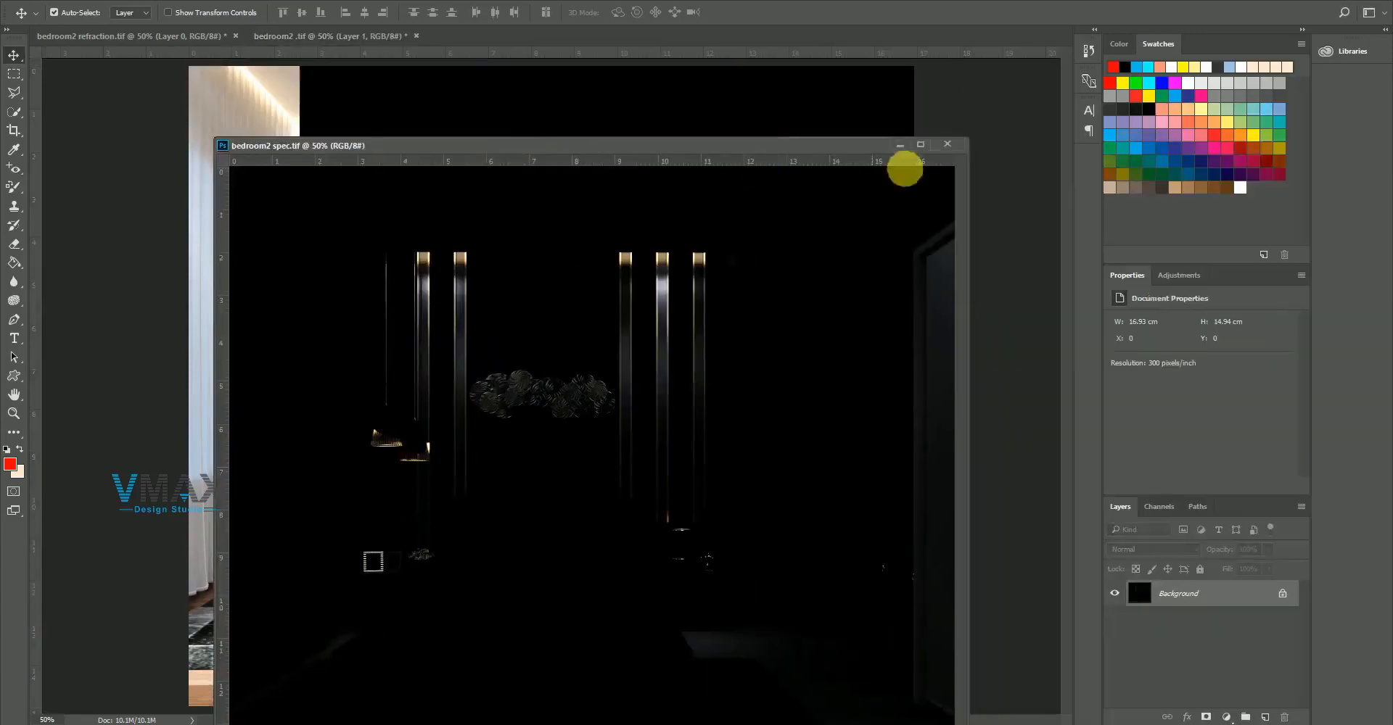
{"action": "left_click", "coordinate": [947, 144]}
{"action": "left_click_drag", "start_coordinate": [404, 150], "coordinate": [286, 157]}
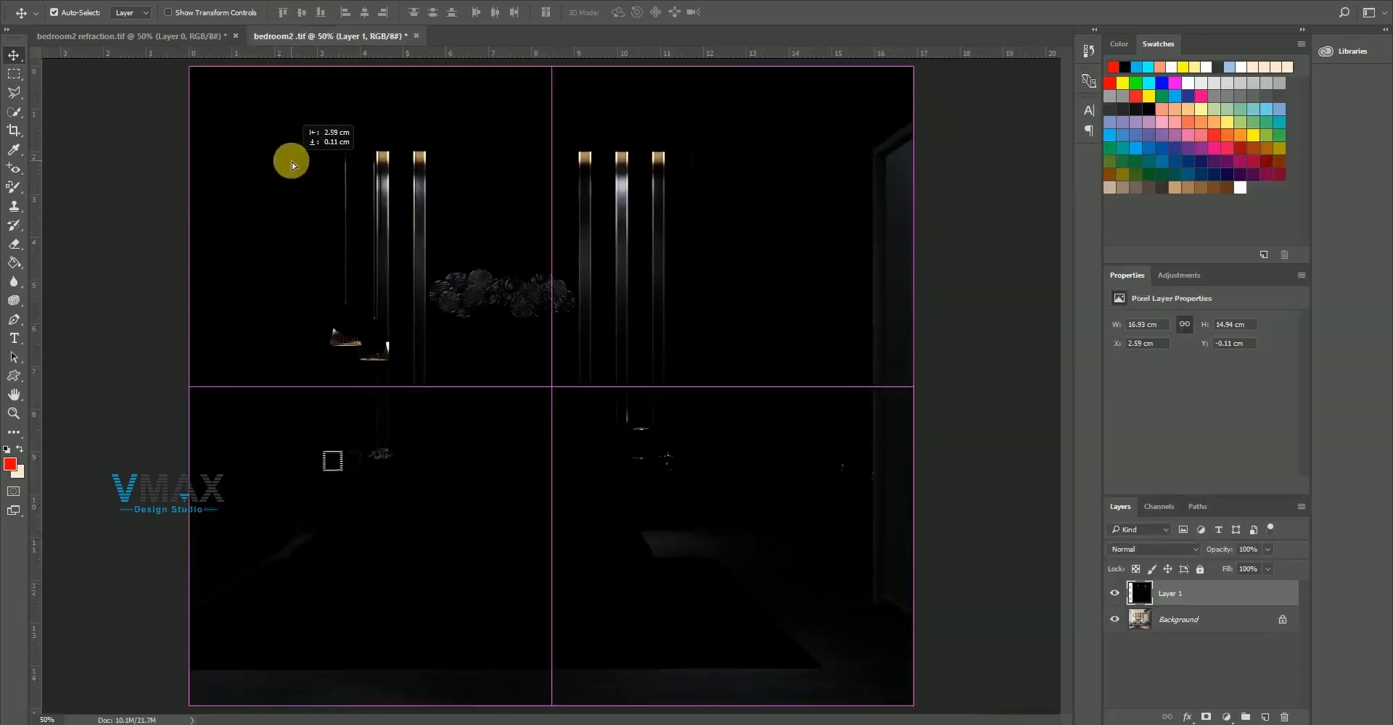
Set the specular layer's blend mode to Screen and its fill to 75%
{"action": "left_click", "coordinate": [1147, 551]}
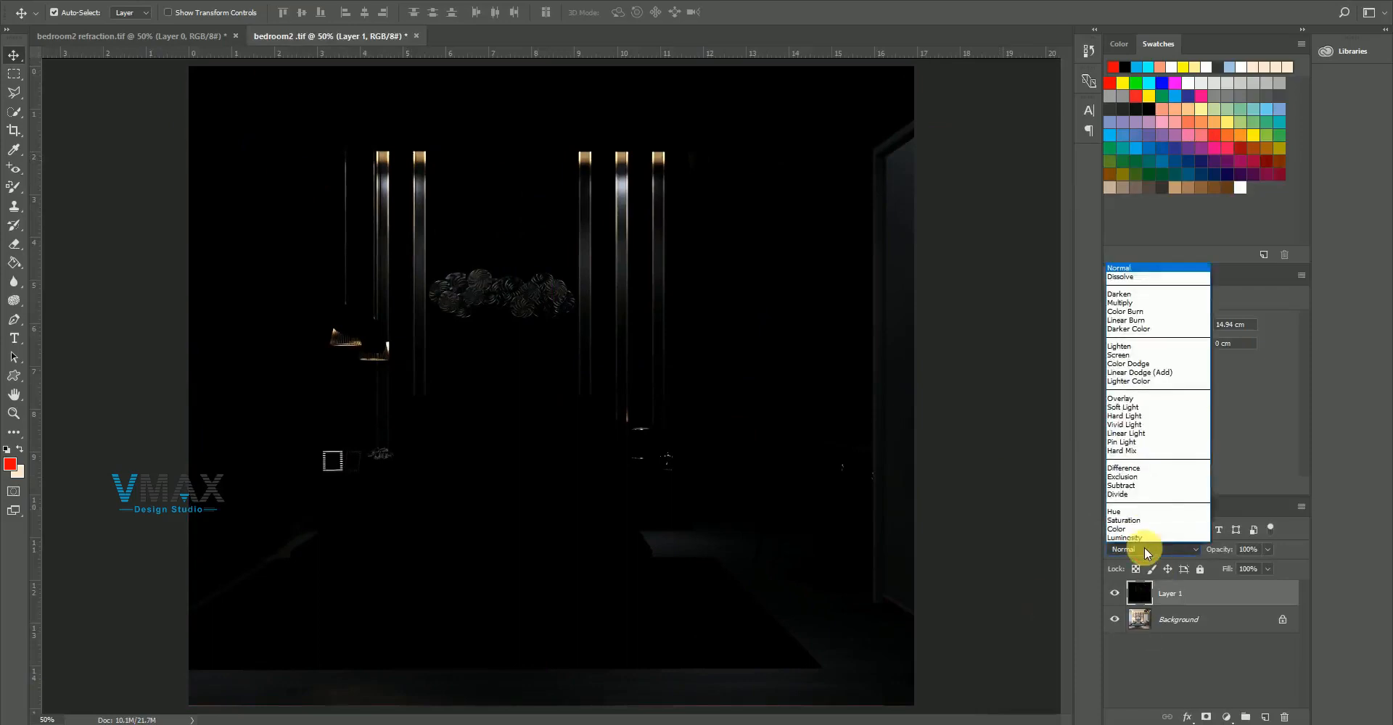
{"action": "left_click", "coordinate": [1151, 357]}
{"action": "left_click", "coordinate": [1266, 569]}
{"action": "left_click_drag", "start_coordinate": [1230, 587], "coordinate": [1195, 581]}
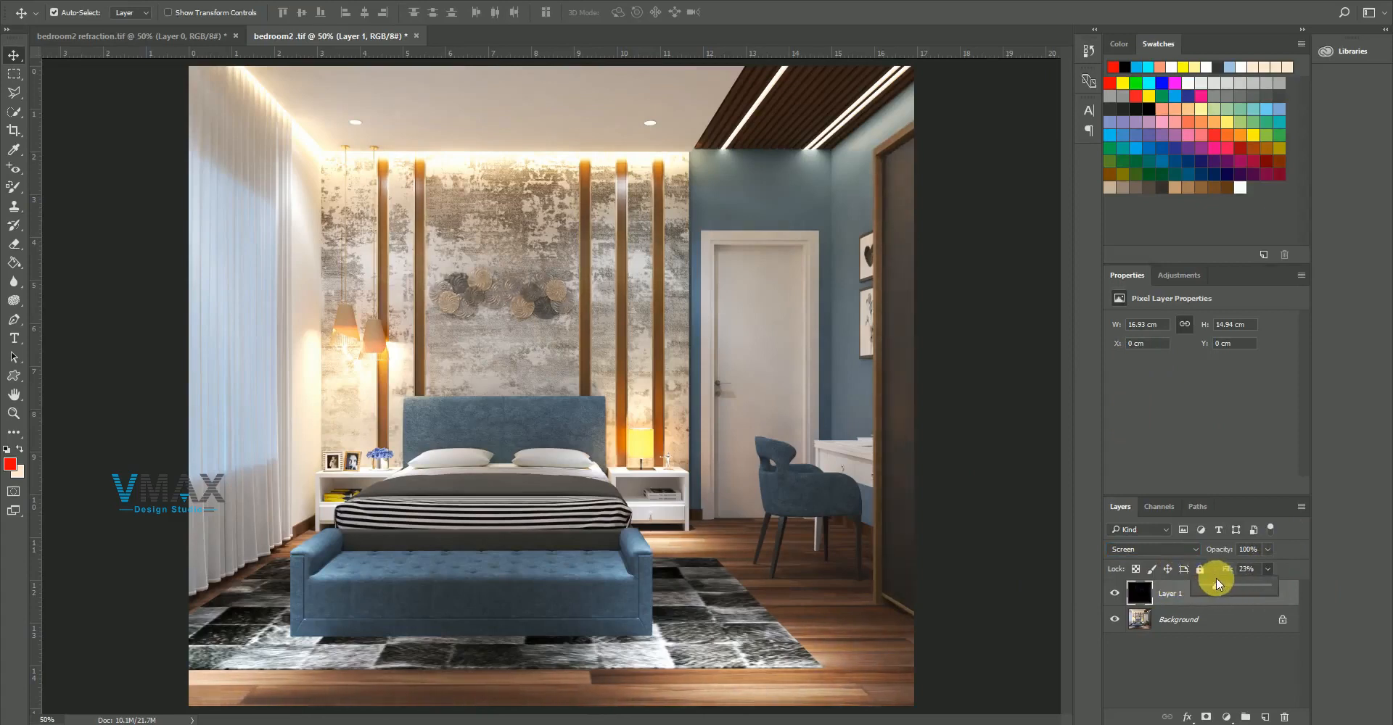
{"action": "left_click_drag", "start_coordinate": [1268, 590], "coordinate": [1247, 575]}
{"action": "left_click", "coordinate": [1255, 574]}
{"action": "type", "text": "80"}
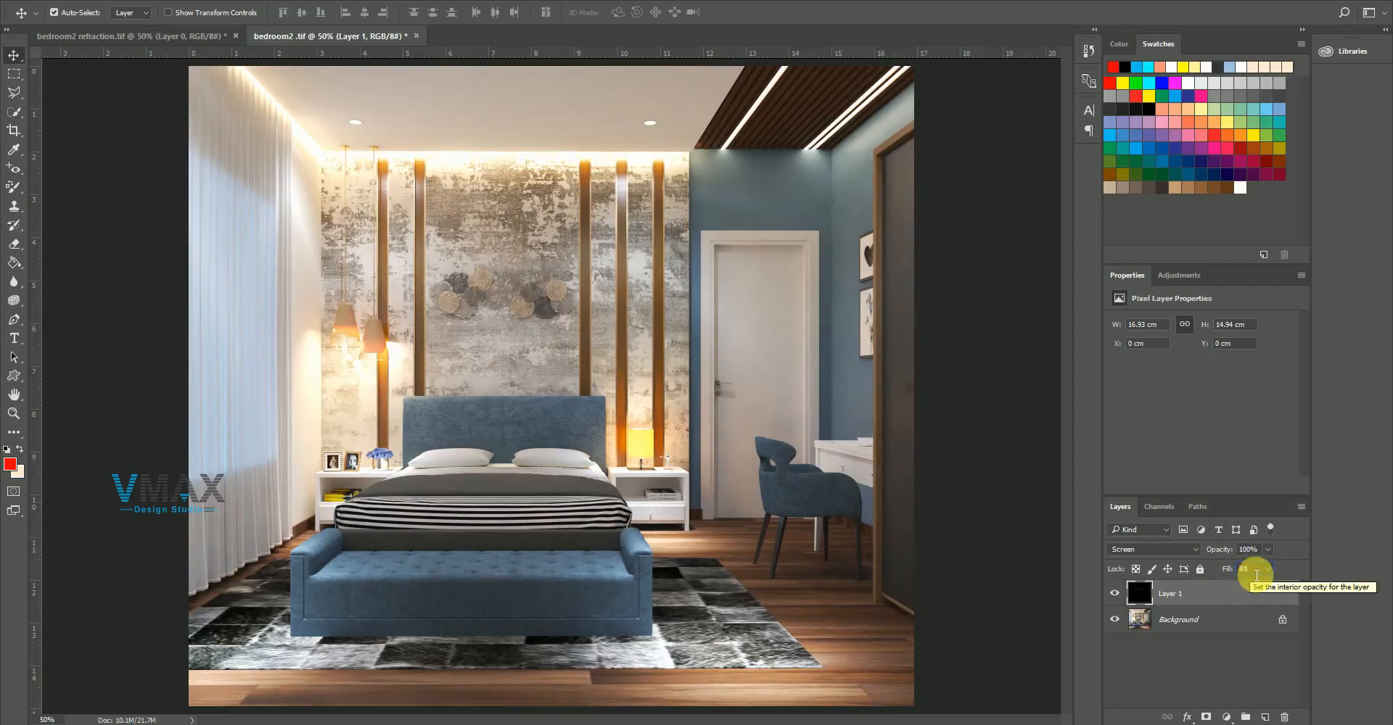
{"action": "left_click", "coordinate": [1268, 569]}
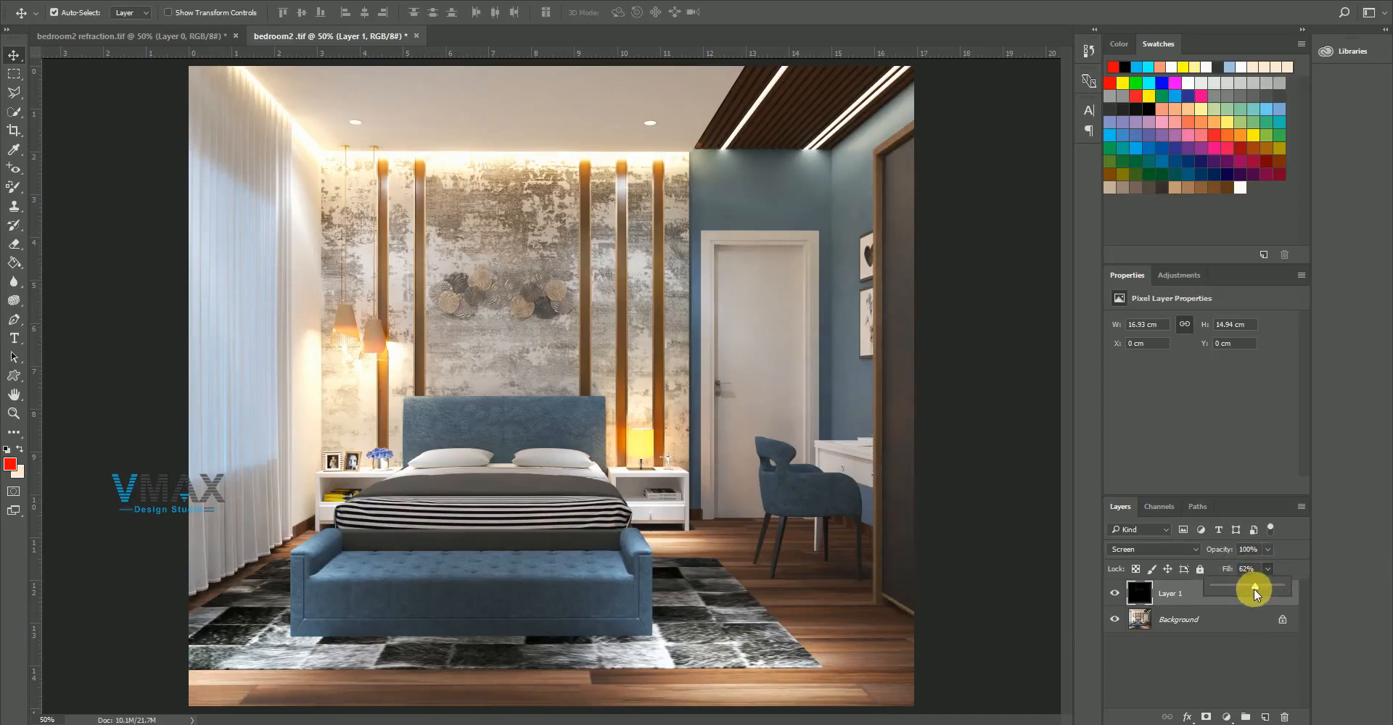
{"action": "left_click", "coordinate": [1256, 574]}
{"action": "type", "text": "75"}
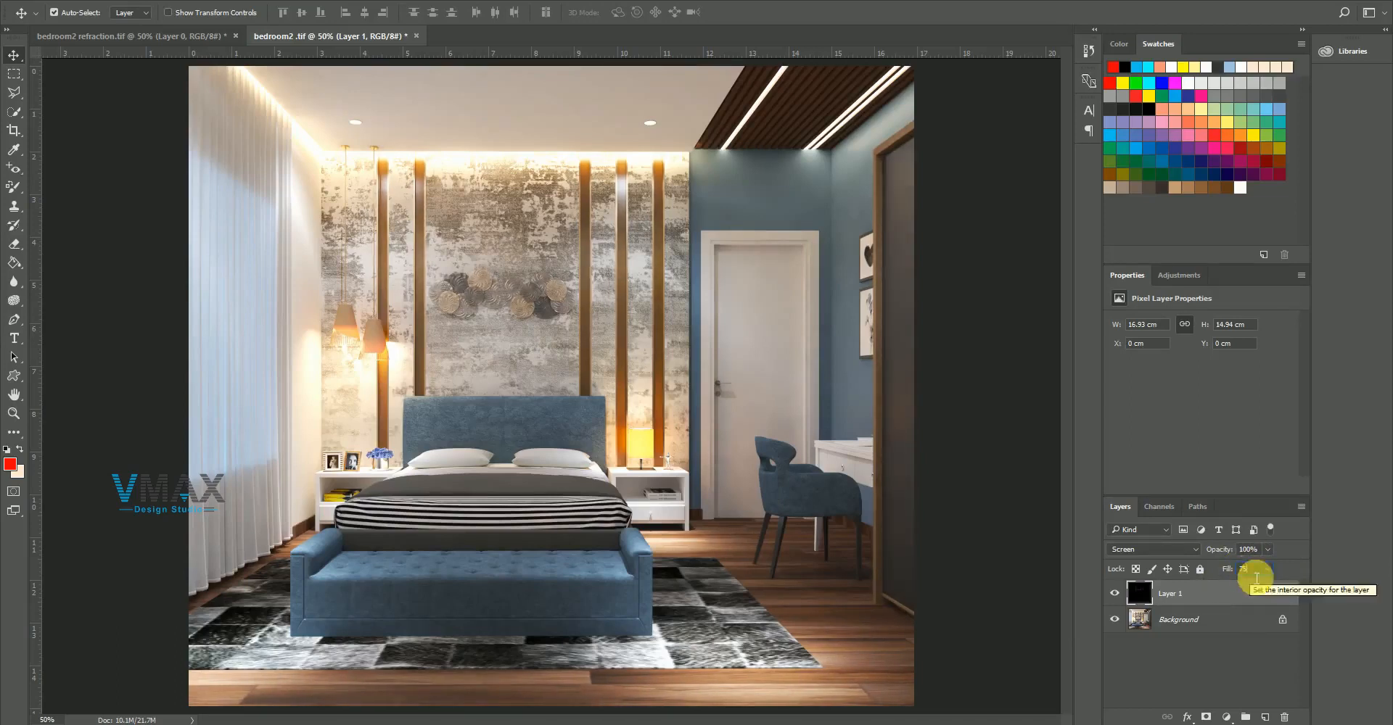
Copy the refraction image into bedroom2 .tif as a new layer, close bedroom2 refraction.tif without saving, and align the layer with the canvas edges
{"action": "left_click", "coordinate": [152, 40]}
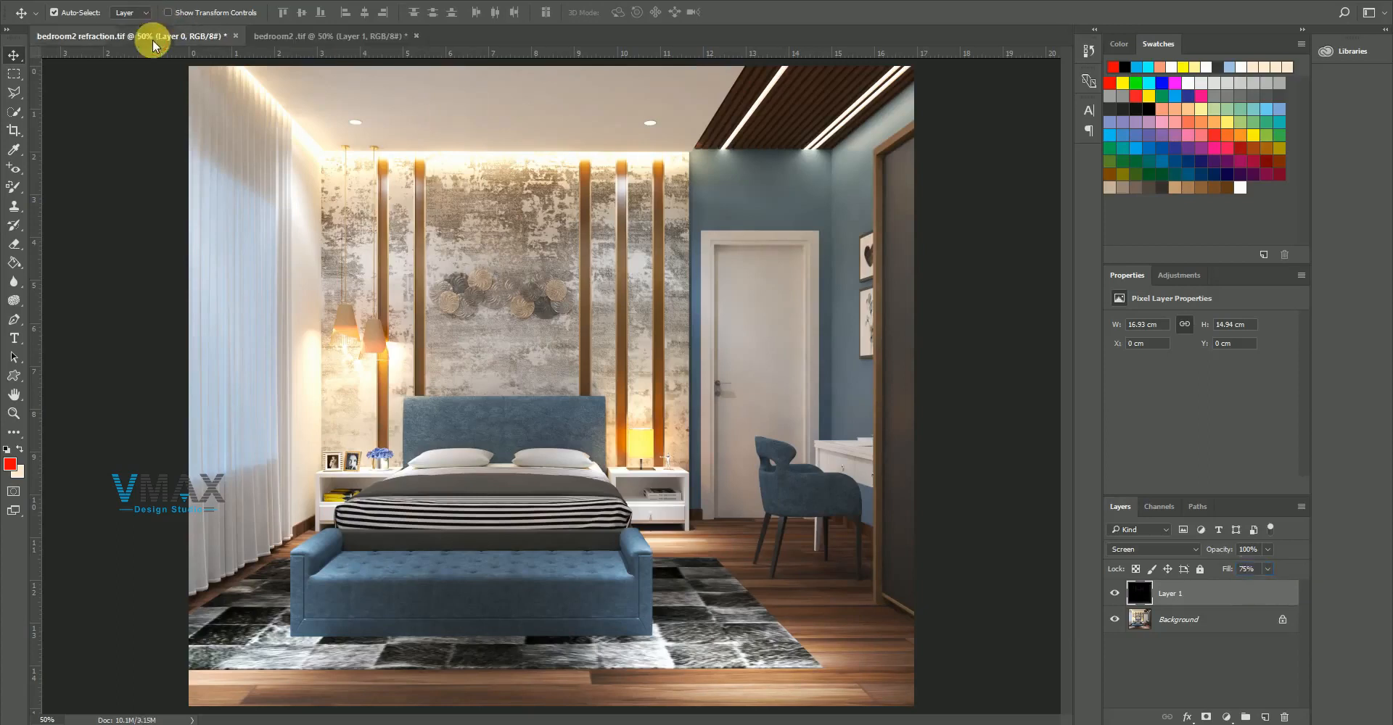
{"action": "left_click_drag", "start_coordinate": [138, 40], "coordinate": [718, 149]}
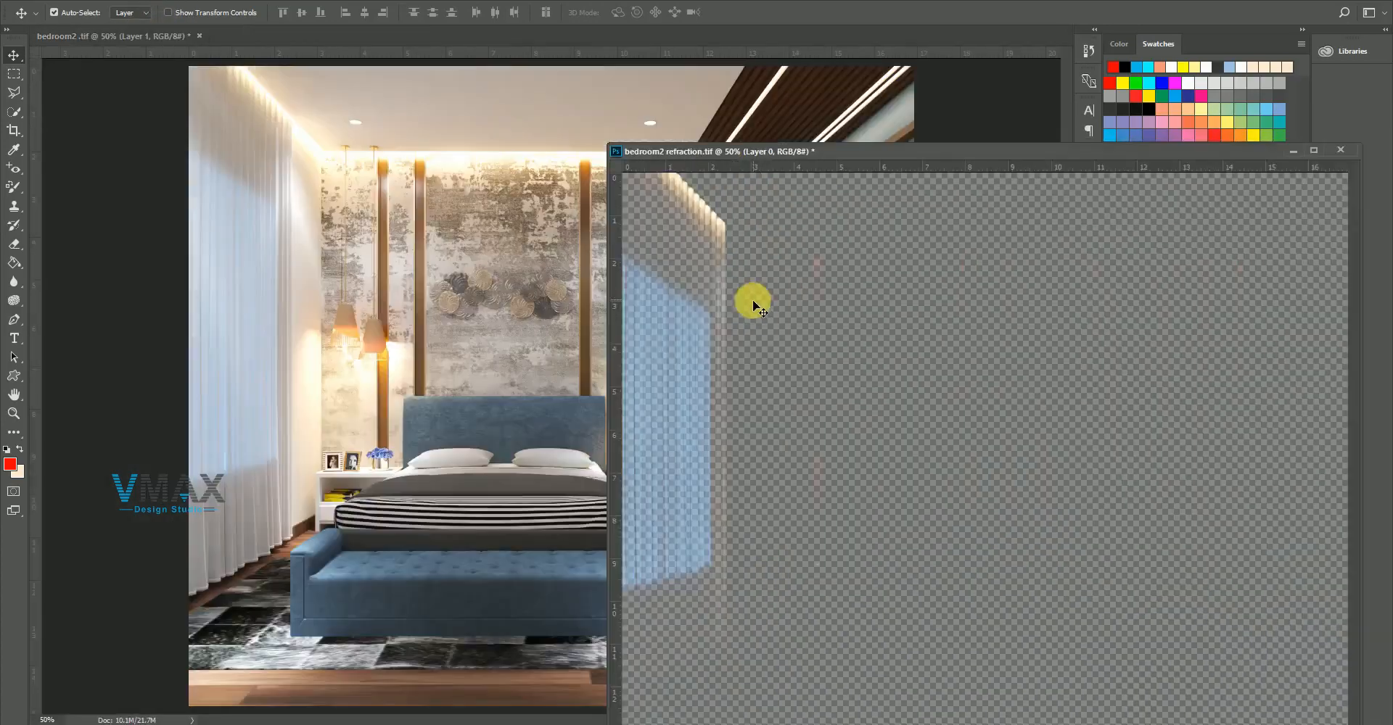
{"action": "left_click_drag", "start_coordinate": [703, 361], "coordinate": [451, 367]}
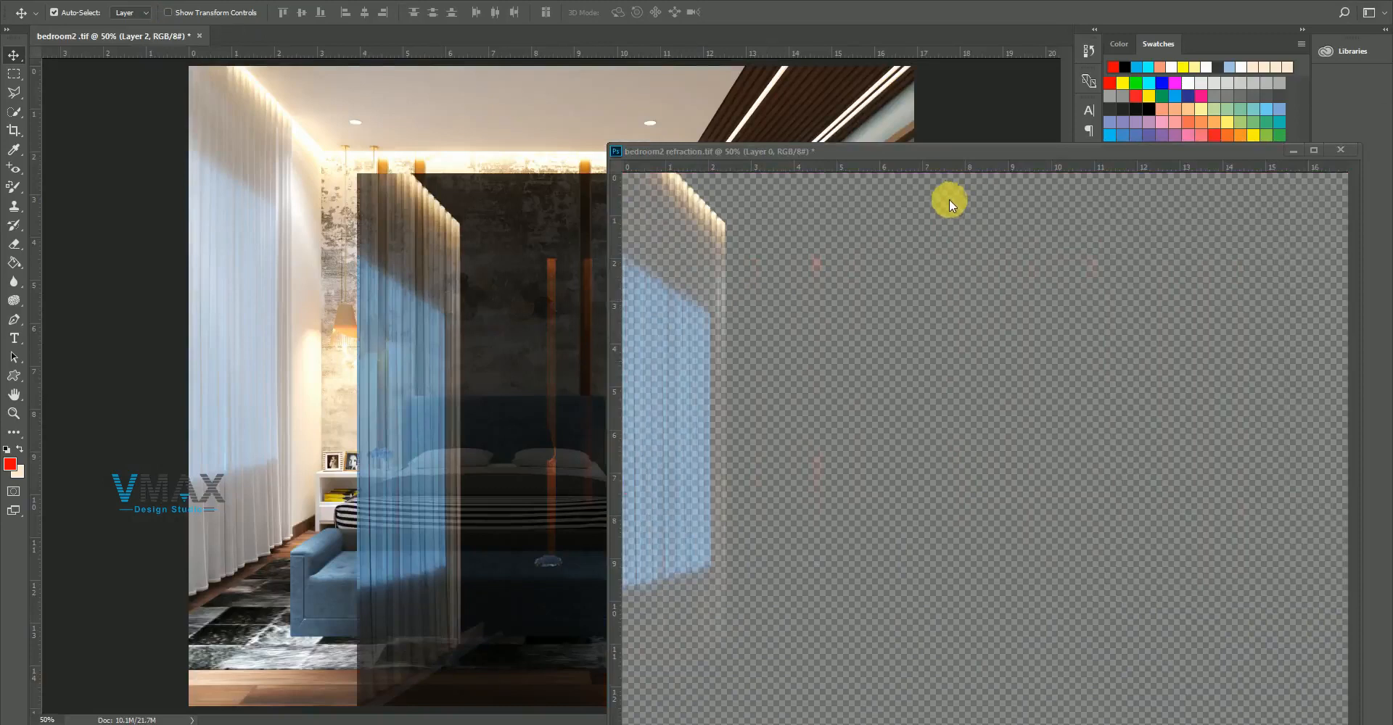
{"action": "left_click_drag", "start_coordinate": [933, 152], "coordinate": [561, 225]}
{"action": "left_click", "coordinate": [967, 224]}
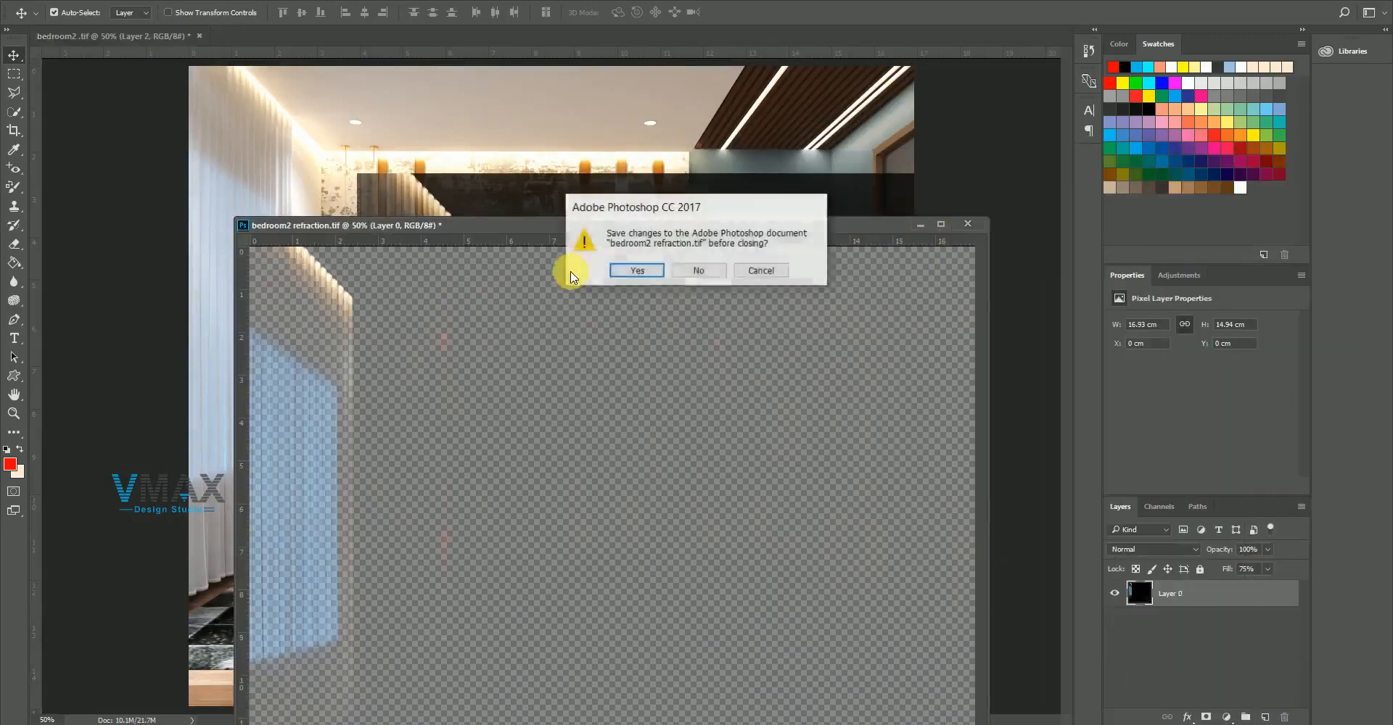
{"action": "left_click", "coordinate": [707, 273]}
{"action": "left_click_drag", "start_coordinate": [544, 333], "coordinate": [383, 234]}
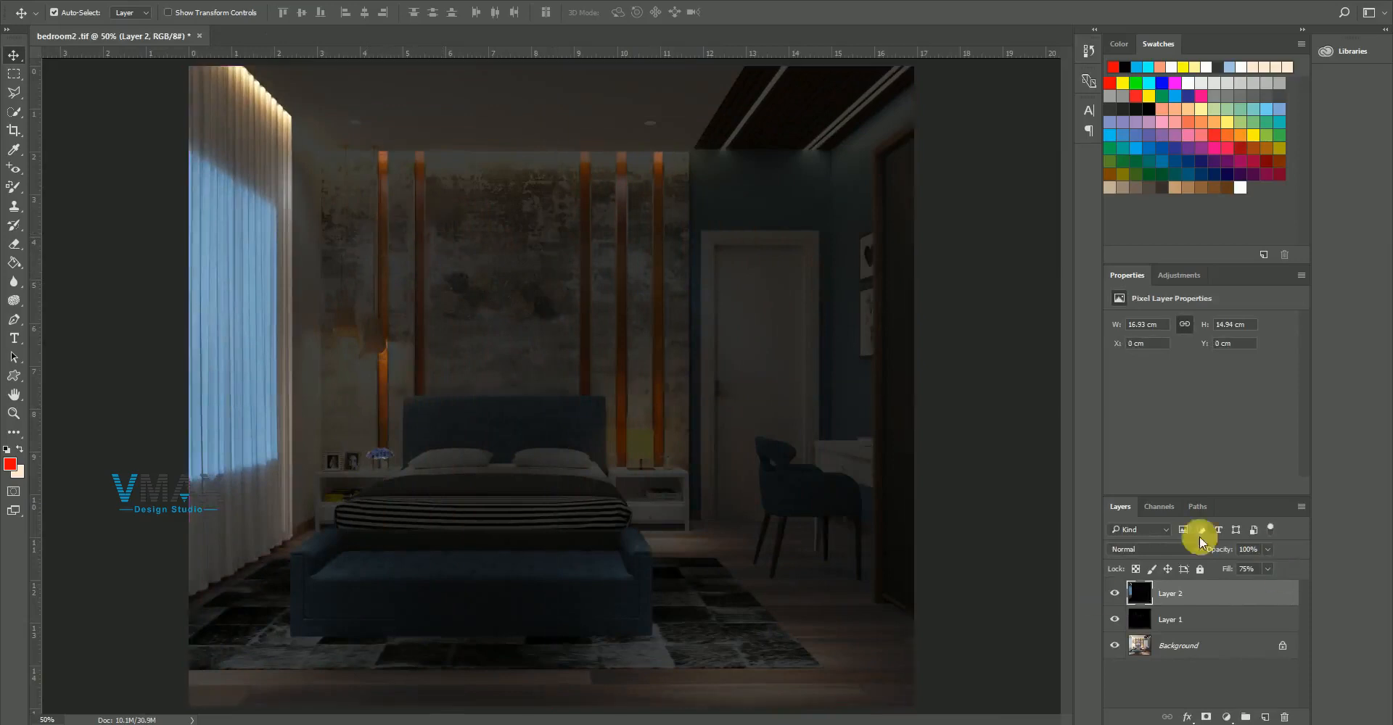
Set the refraction layer's blend mode to Screen and its fill to 25%
{"action": "left_click", "coordinate": [1187, 551]}
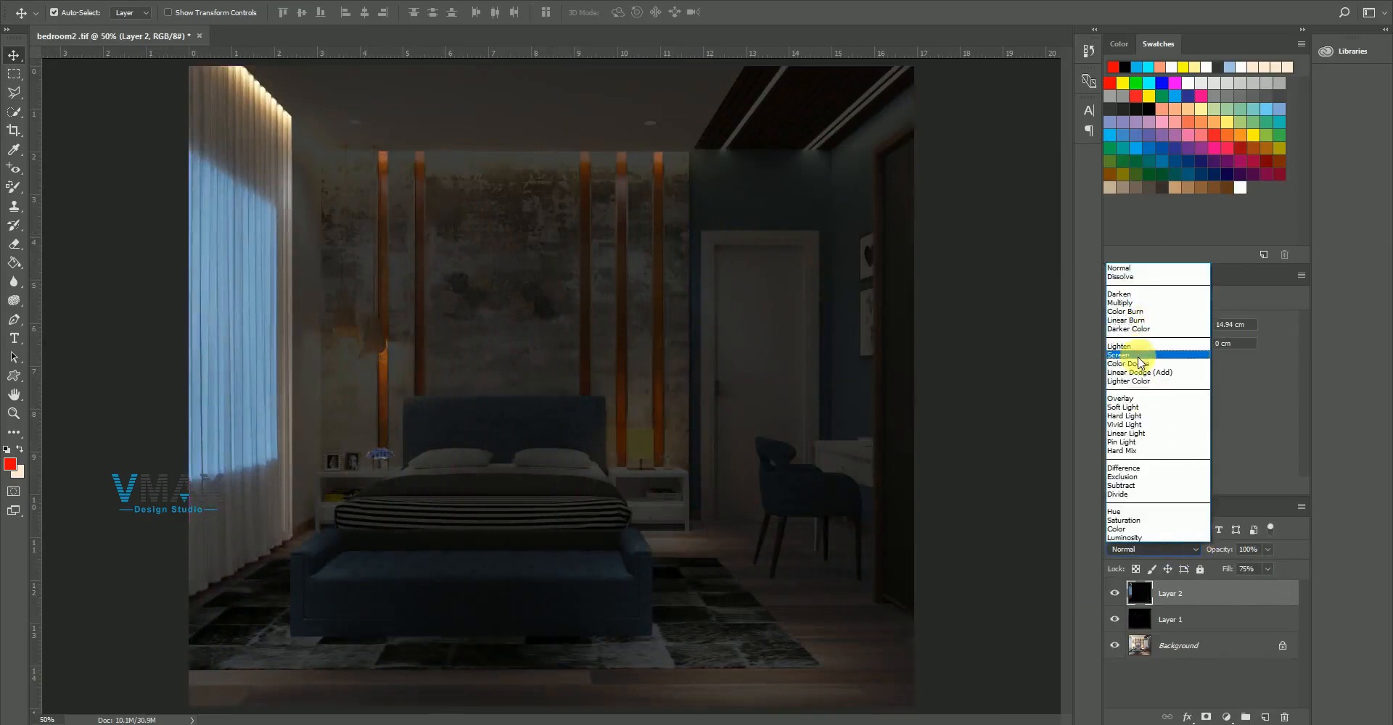
{"action": "left_click", "coordinate": [1138, 355]}
{"action": "left_click", "coordinate": [1267, 569]}
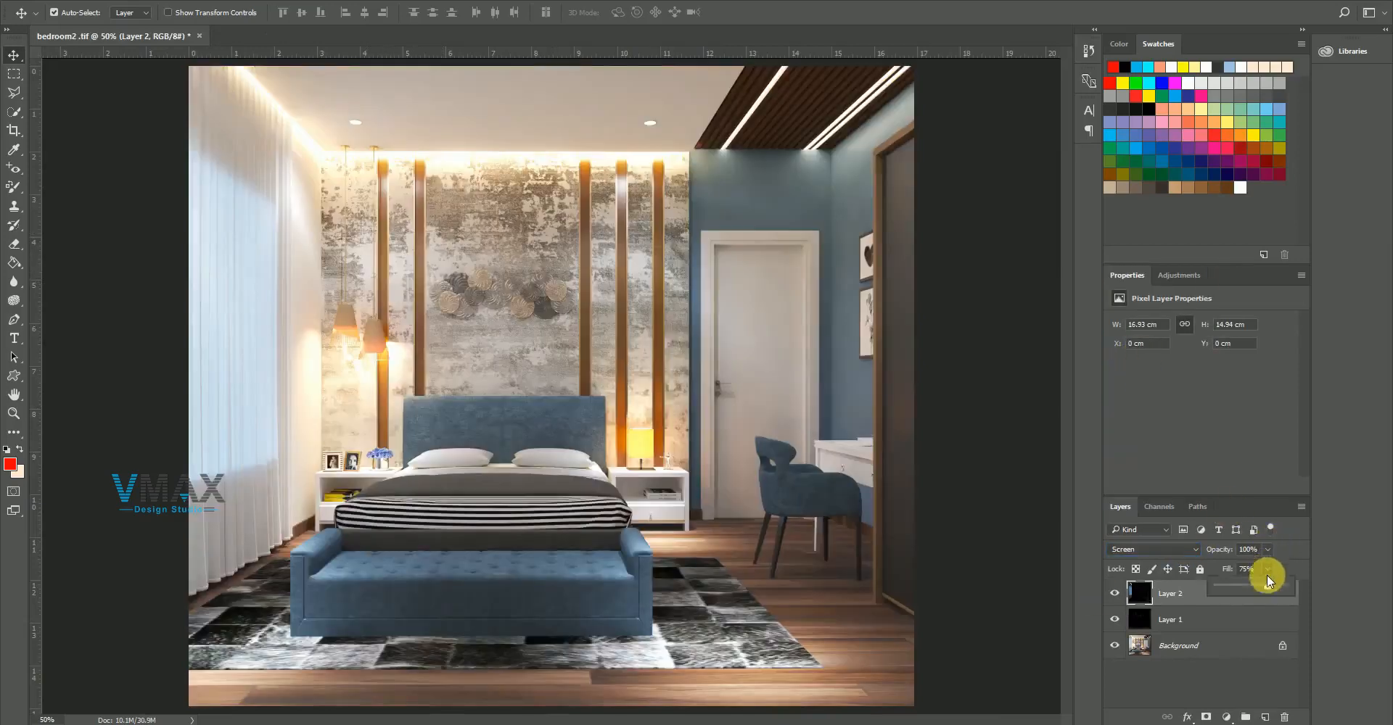
{"action": "left_click_drag", "start_coordinate": [1269, 586], "coordinate": [1207, 593]}
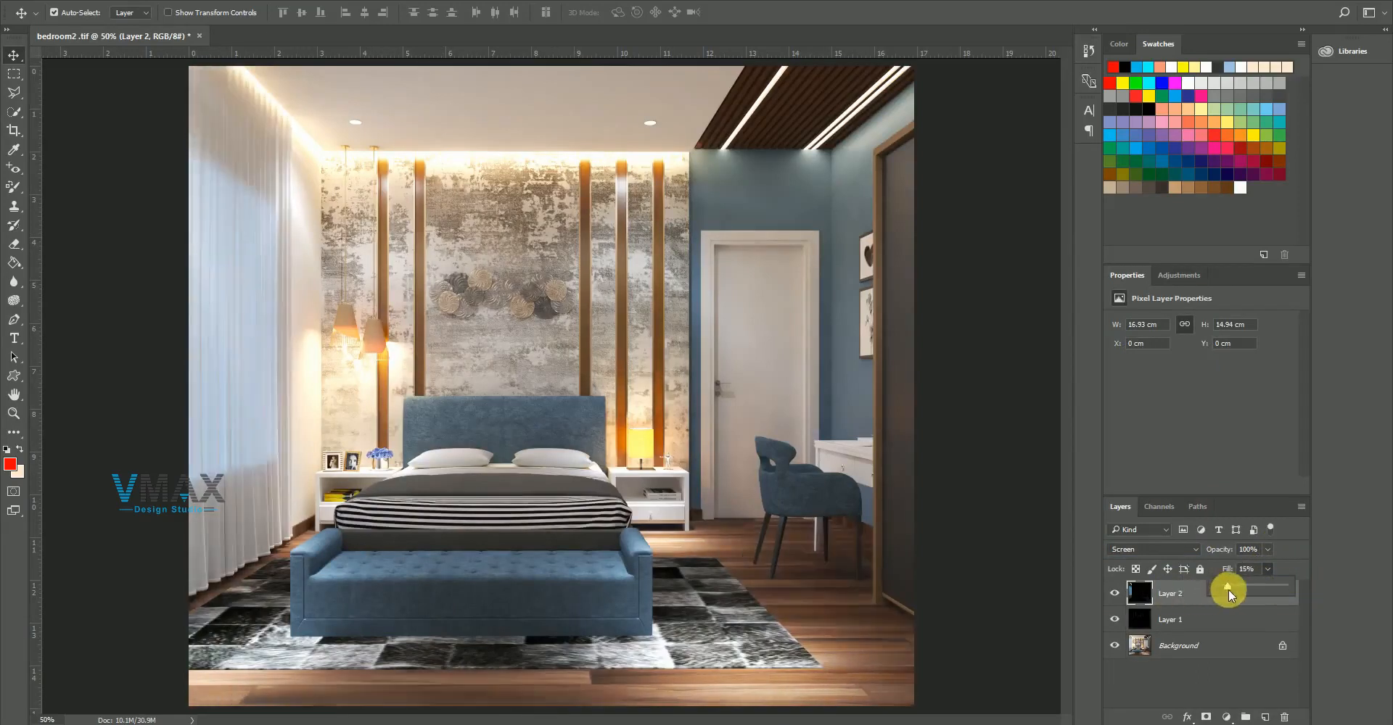
{"action": "left_click", "coordinate": [1249, 570]}
{"action": "type", "text": "25"}
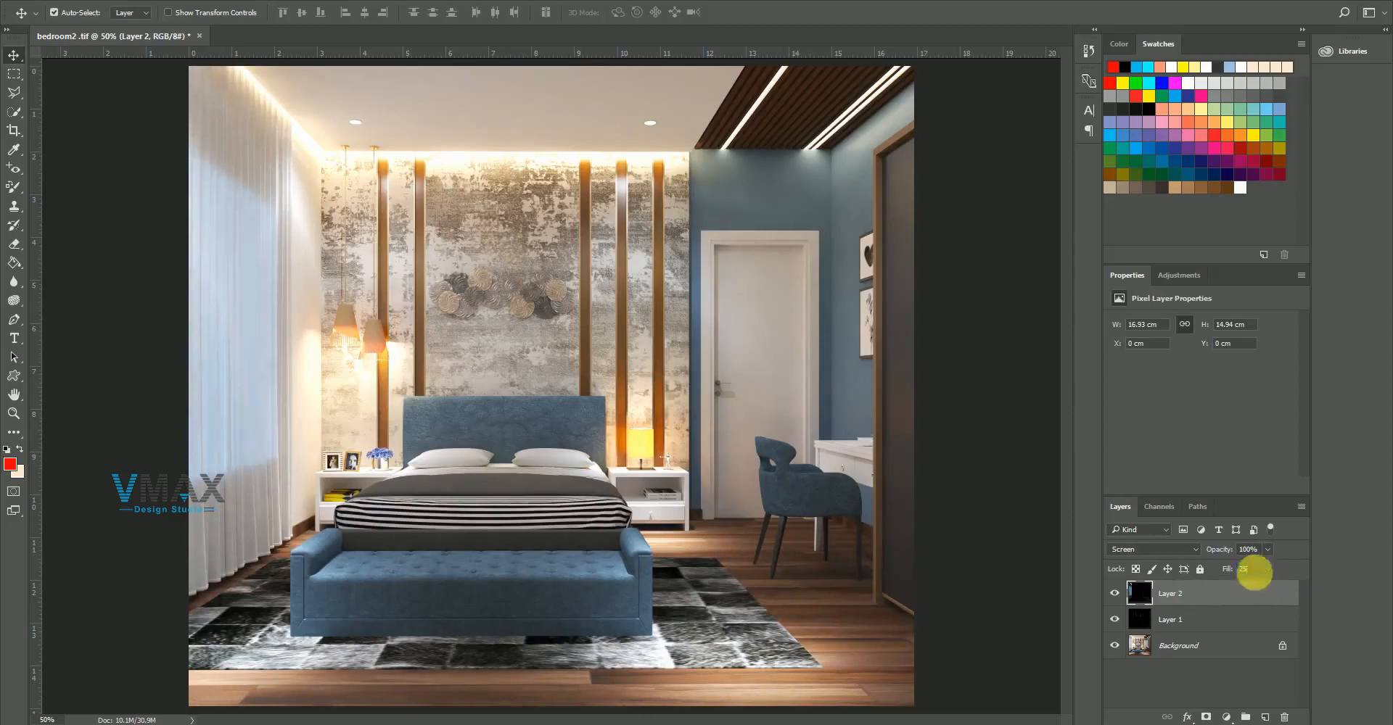
Merge the specular and refraction layers with the background into one layer
{"action": "left_click", "coordinate": [1231, 668]}
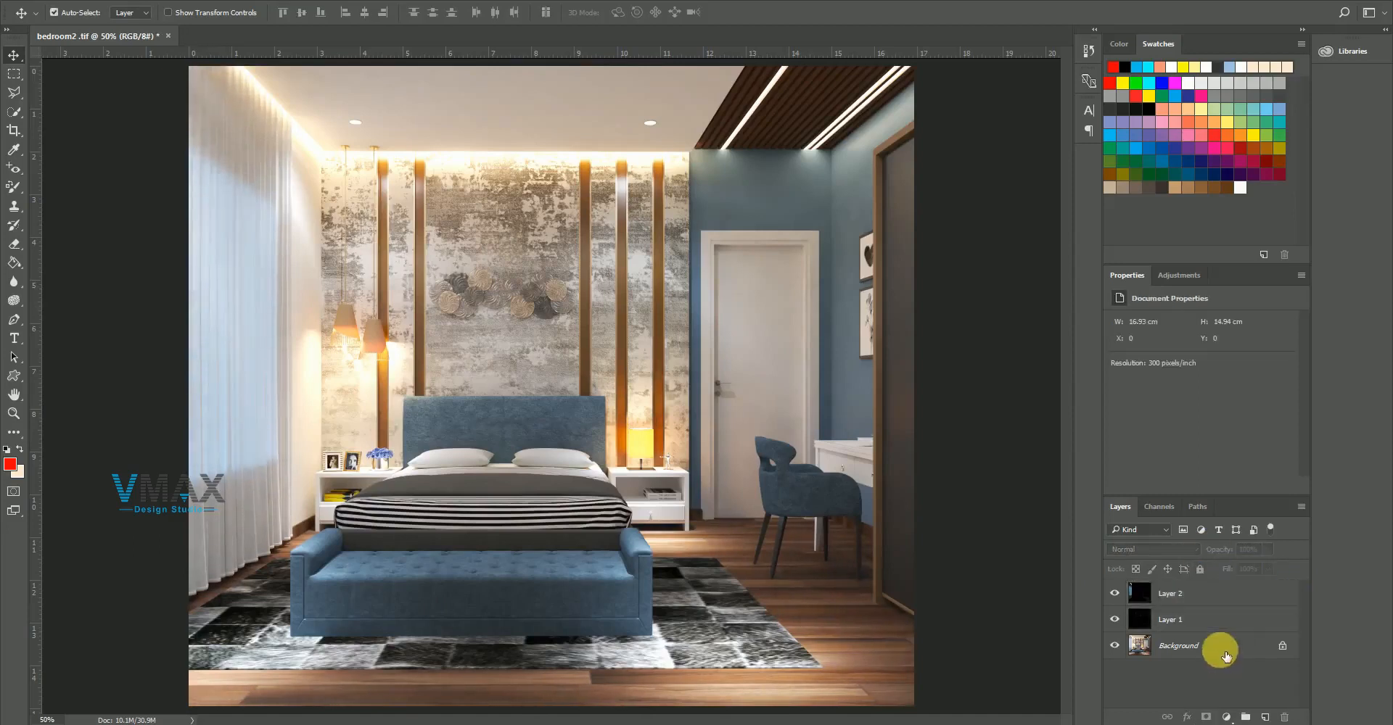
{"action": "left_click", "coordinate": [1224, 653]}
{"action": "left_click", "coordinate": [1192, 592], "text": "shift"}
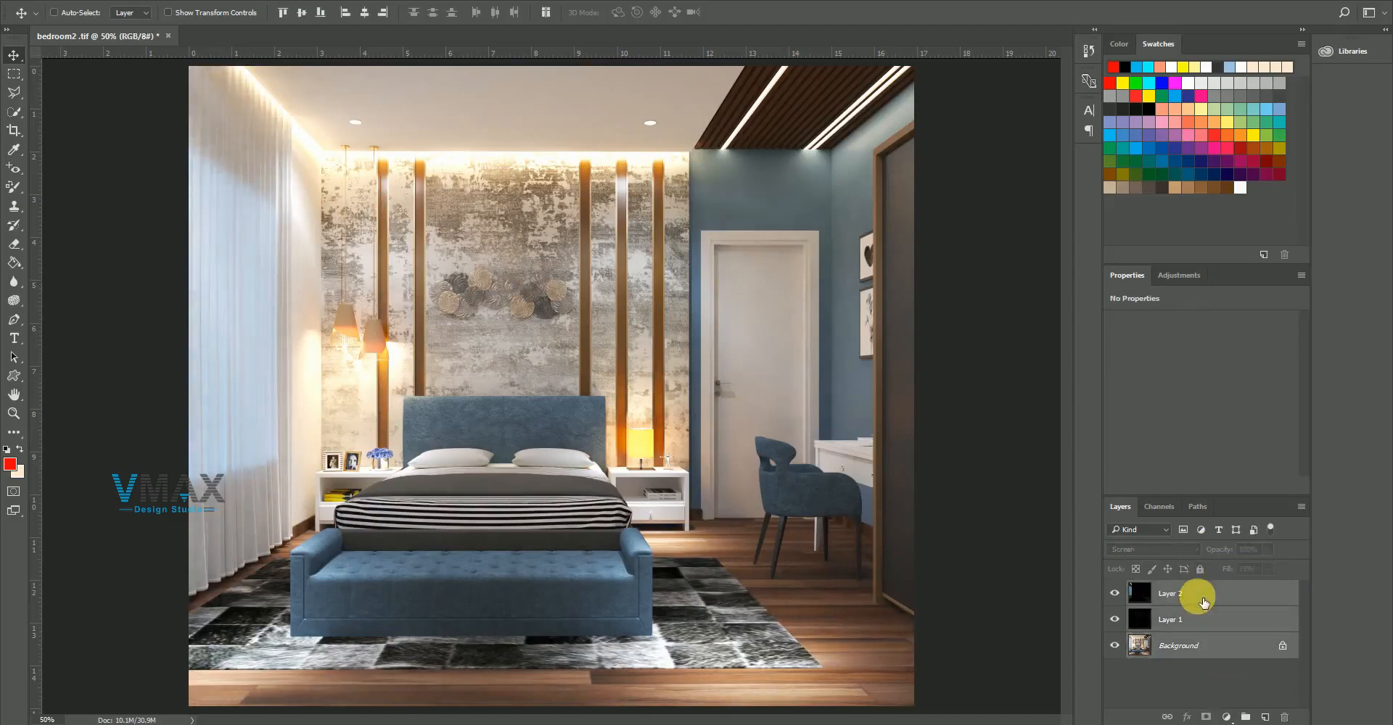
{"action": "key", "text": "ctrl+e"}
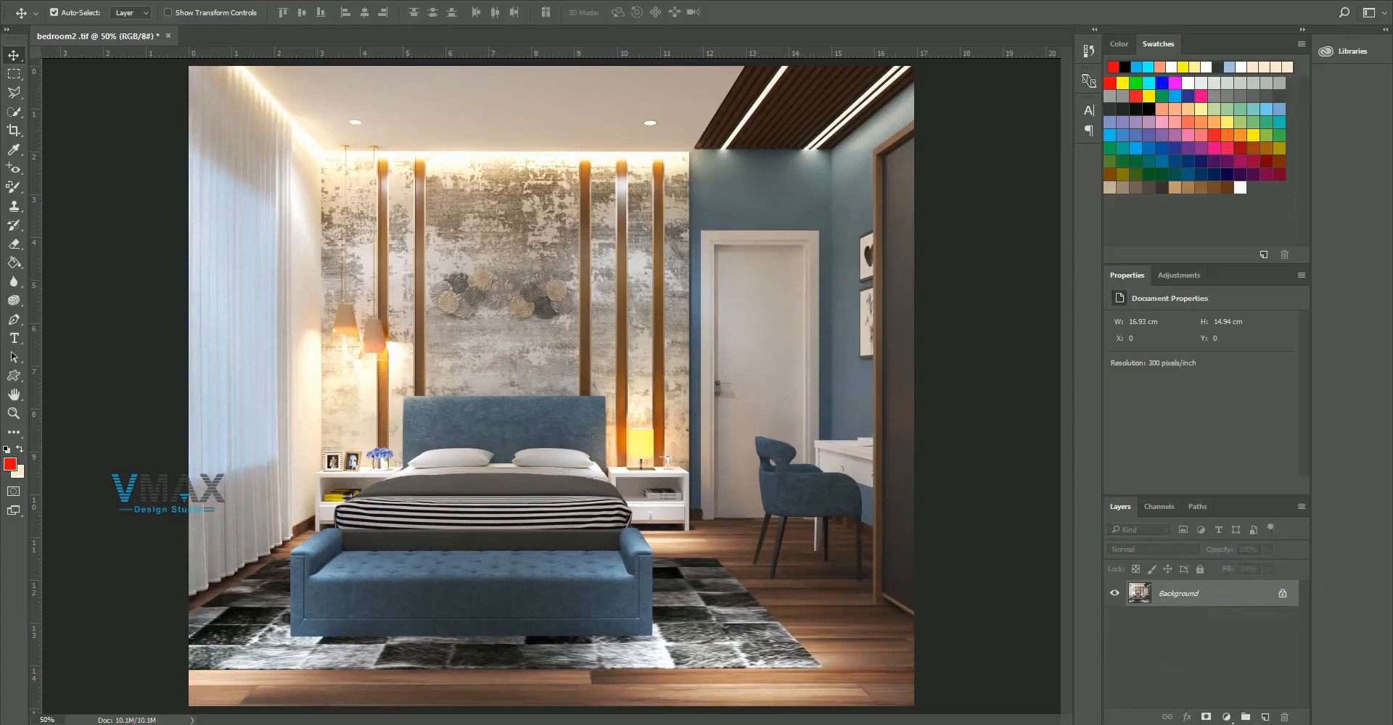
Start the Camera Raw Filter on the merged image, apply the Auto tone settings and set the exposure to +0.10
{"action": "left_click", "coordinate": [240, 6]}
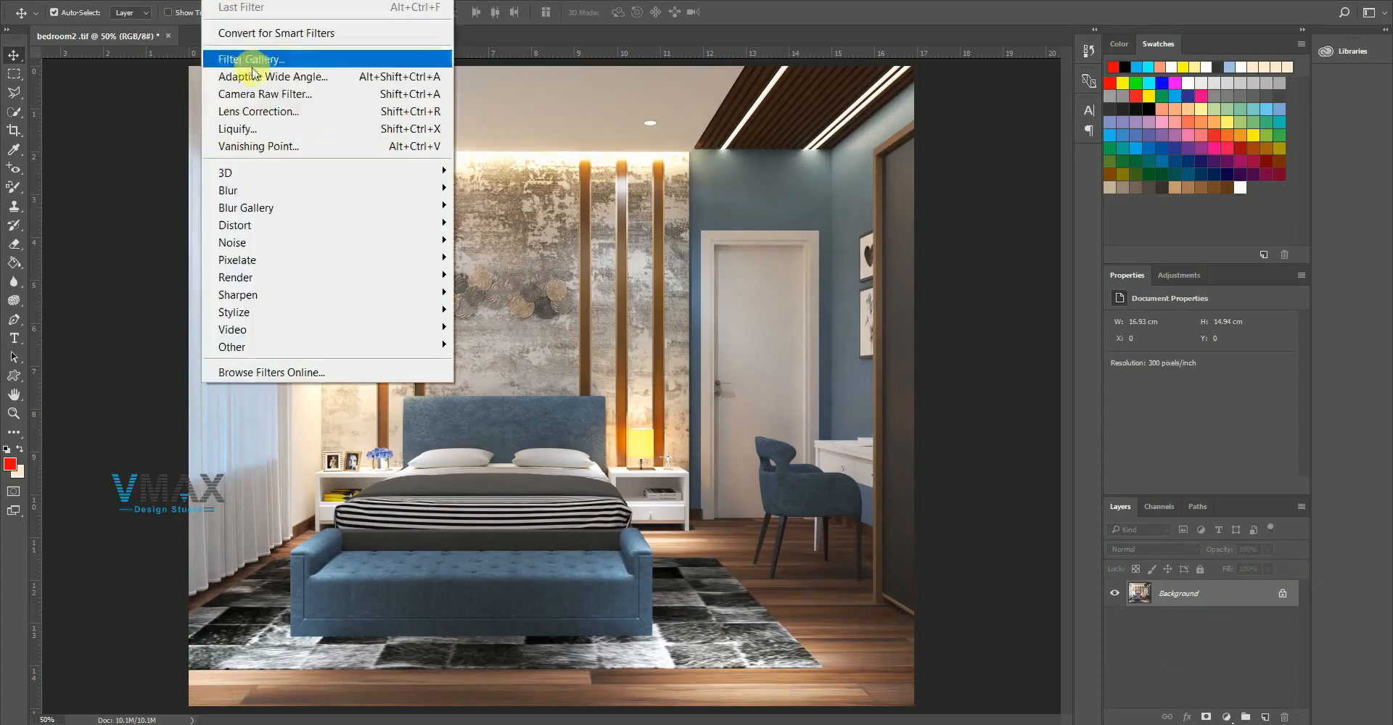
{"action": "left_click", "coordinate": [246, 95]}
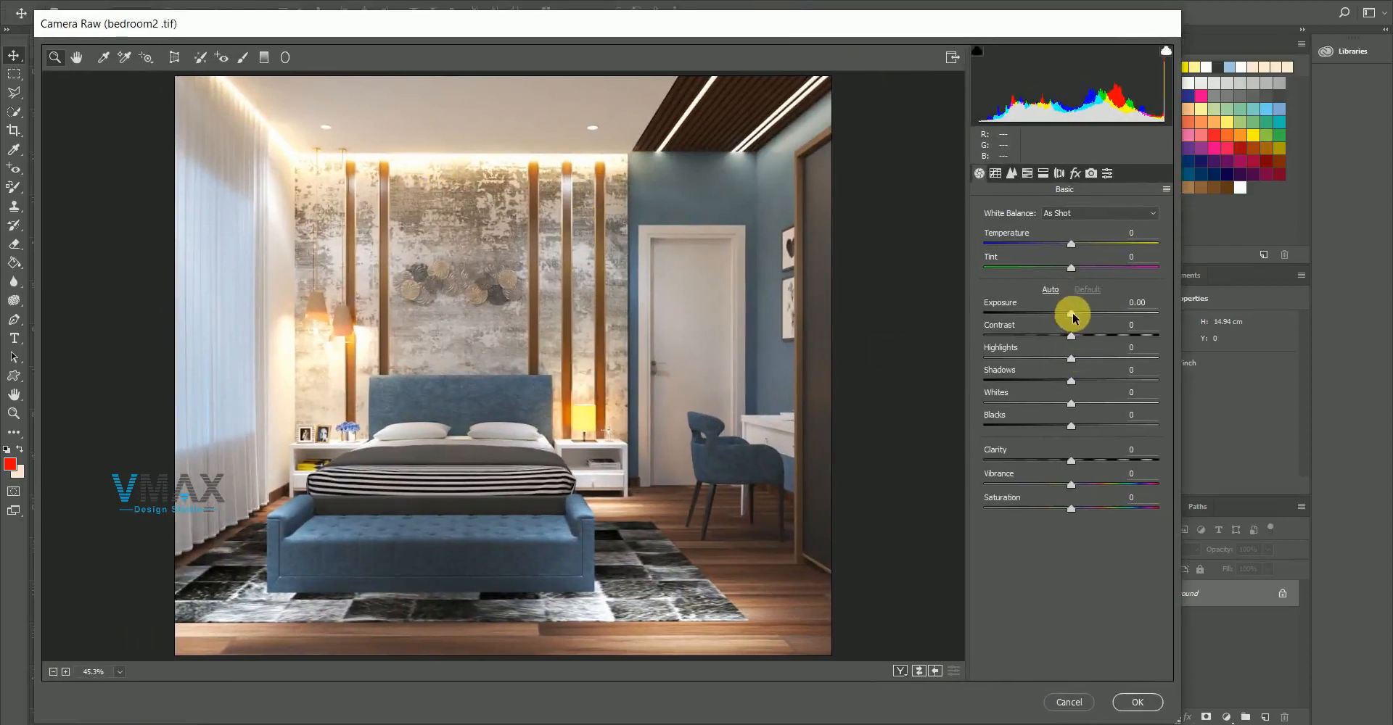
{"action": "mouse_move", "coordinate": [1072, 317]}
{"action": "left_mouse_down"}
{"action": "mouse_move", "coordinate": [1087, 322]}
{"action": "mouse_move", "coordinate": [1076, 315]}
{"action": "left_mouse_up"}
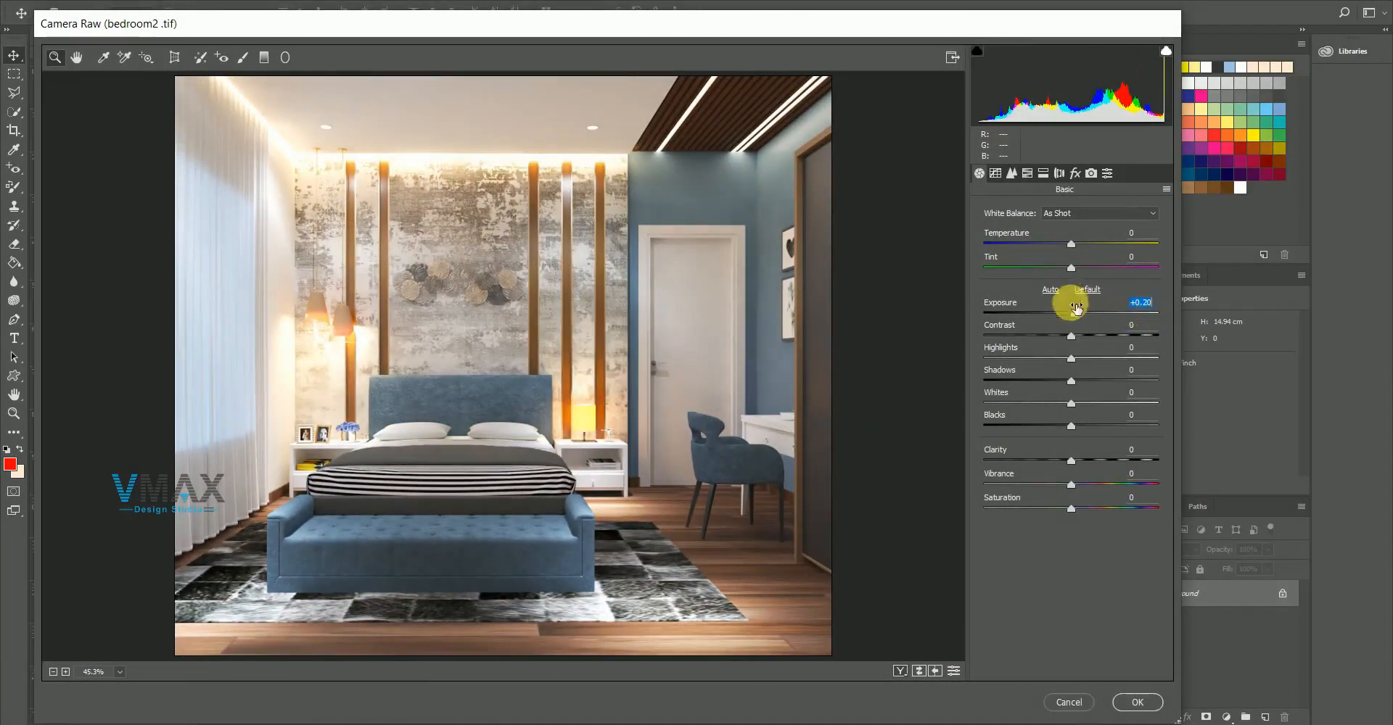
{"action": "left_click", "coordinate": [1085, 291]}
{"action": "left_click", "coordinate": [1050, 289]}
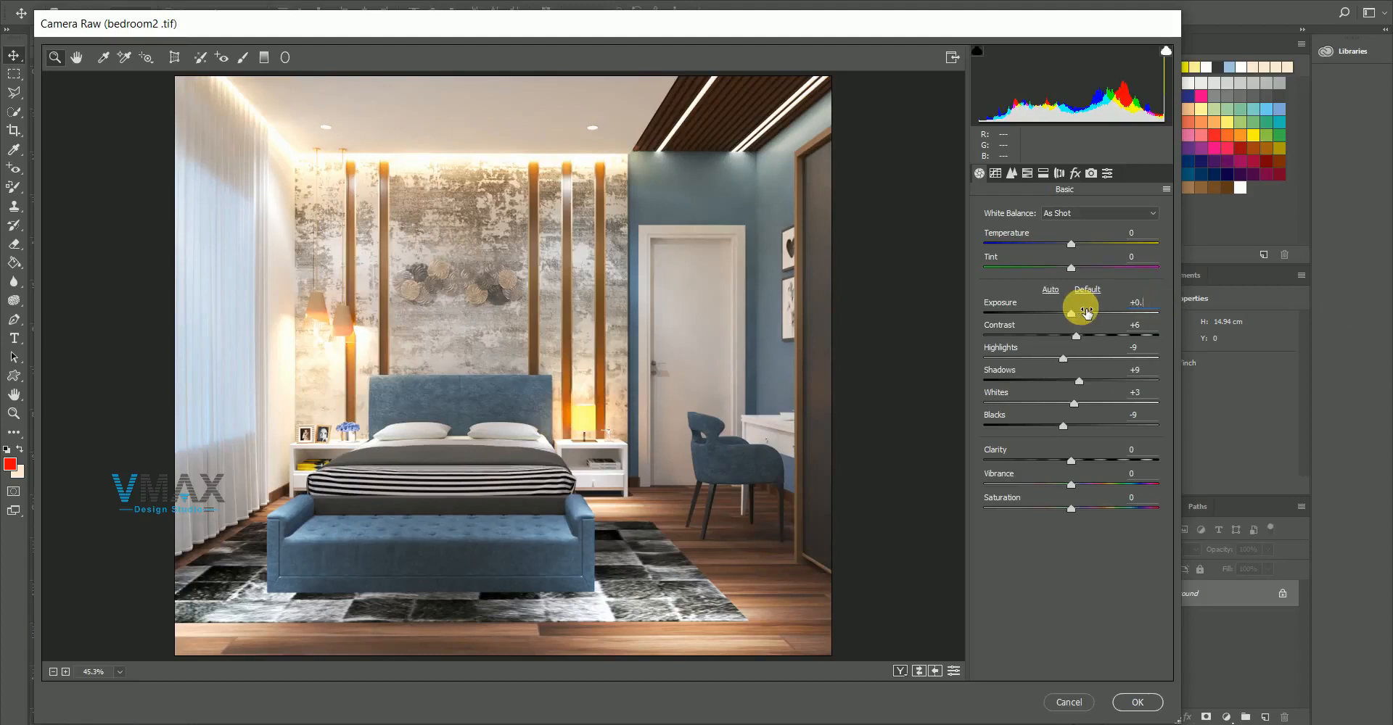
{"action": "key", "text": "BackSpace"}
{"action": "key", "text": "BackSpace"}
{"action": "key", "text": "BackSpace"}
{"action": "type", "text": ".10"}
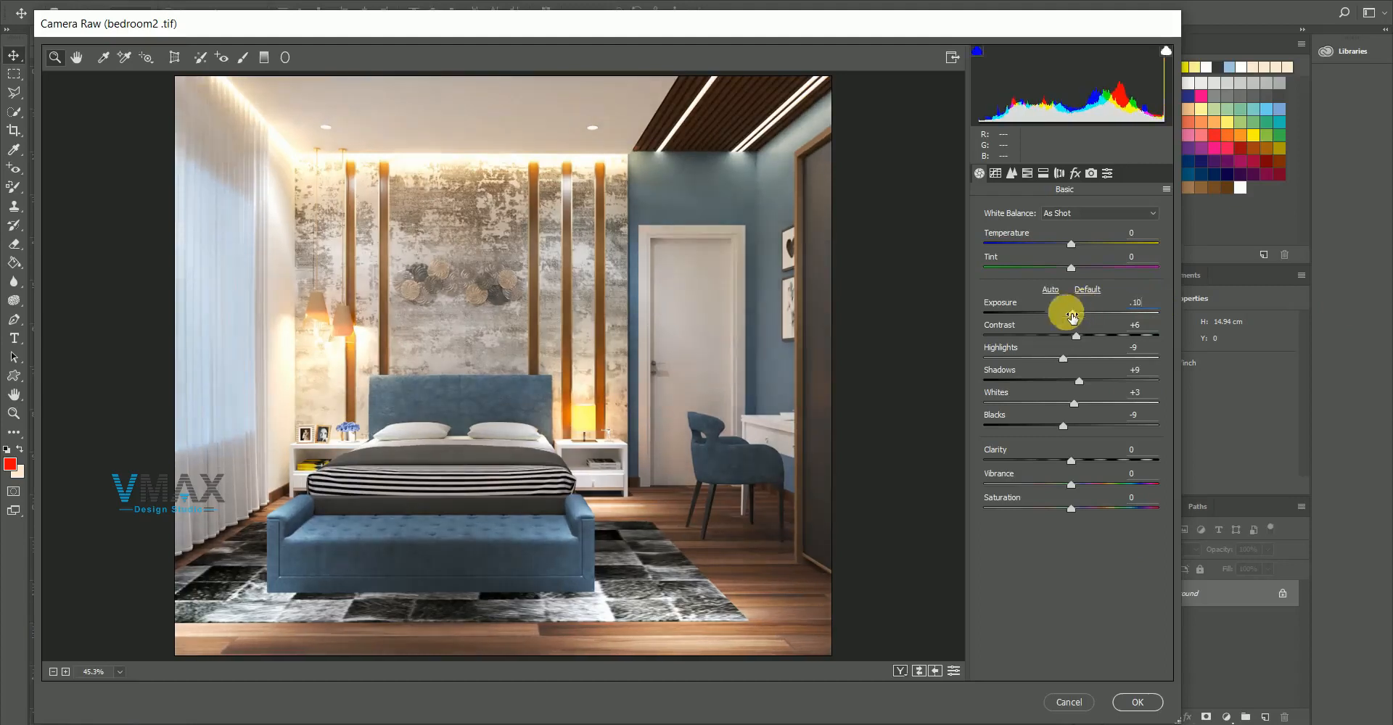
Set the Camera Raw contrast to +10, shadows to +15 and blacks to -15
{"action": "left_click", "coordinate": [1148, 333]}
{"action": "type", "text": "10"}
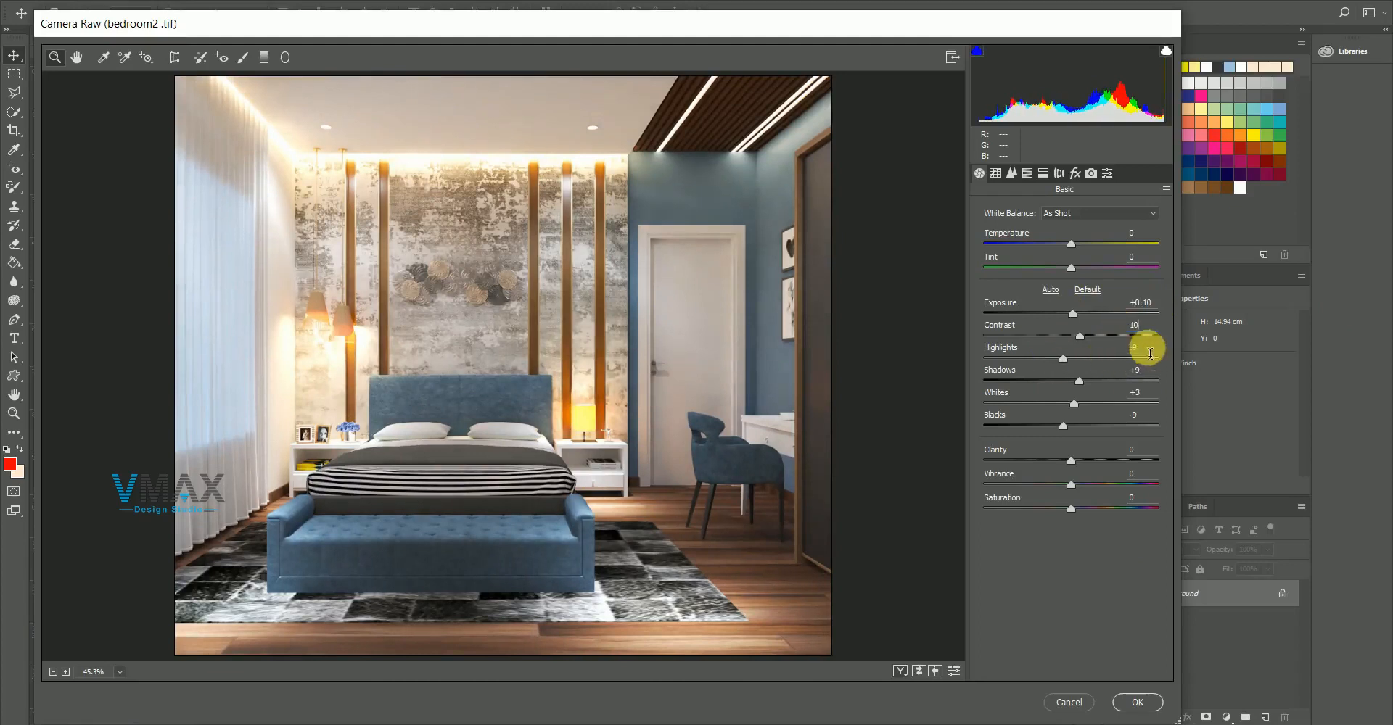
{"action": "left_click", "coordinate": [1149, 374]}
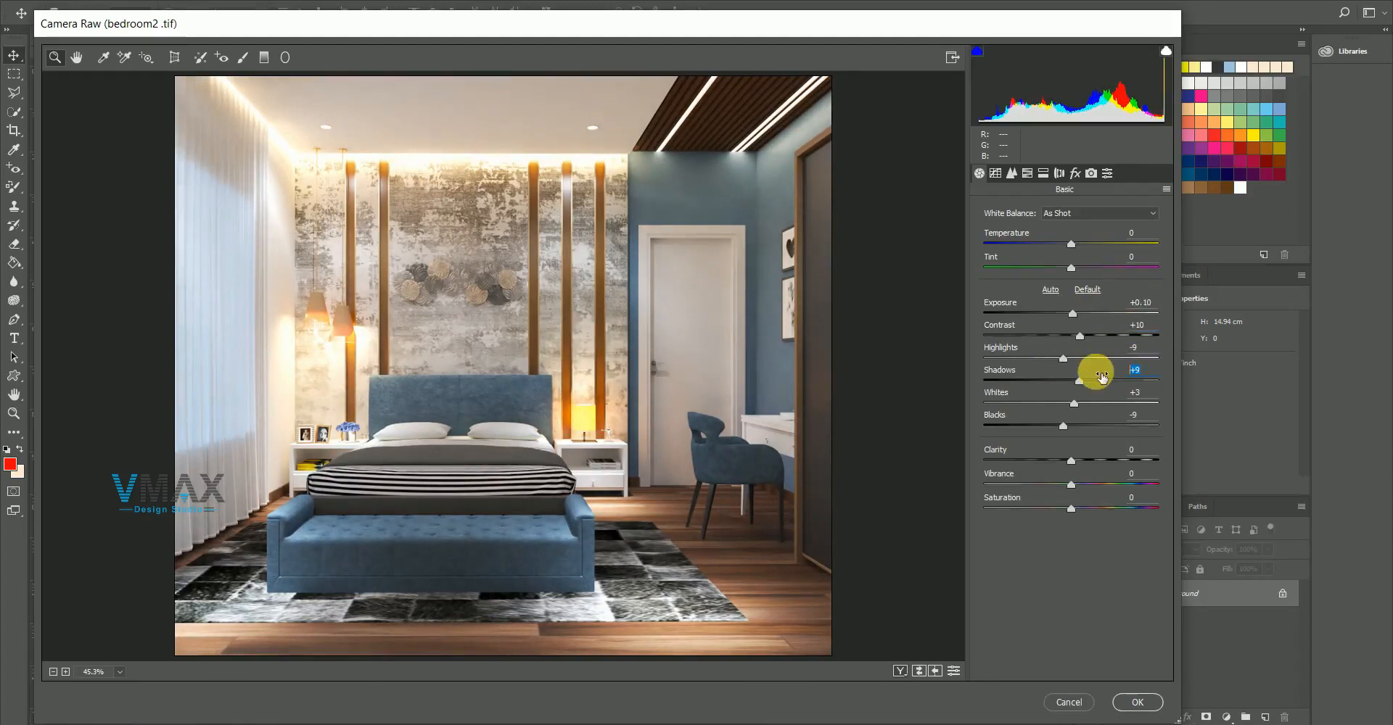
{"action": "type", "text": "15"}
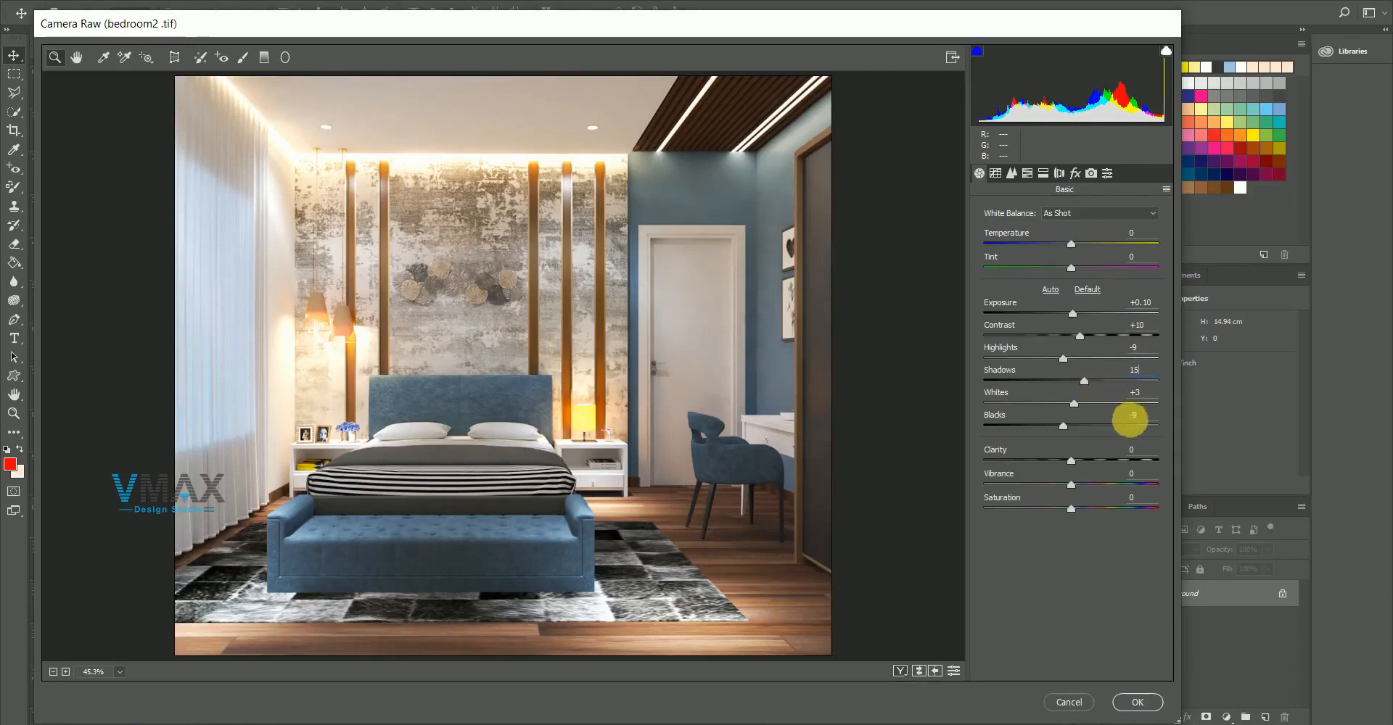
{"action": "left_click", "coordinate": [1154, 427]}
{"action": "type", "text": "-15"}
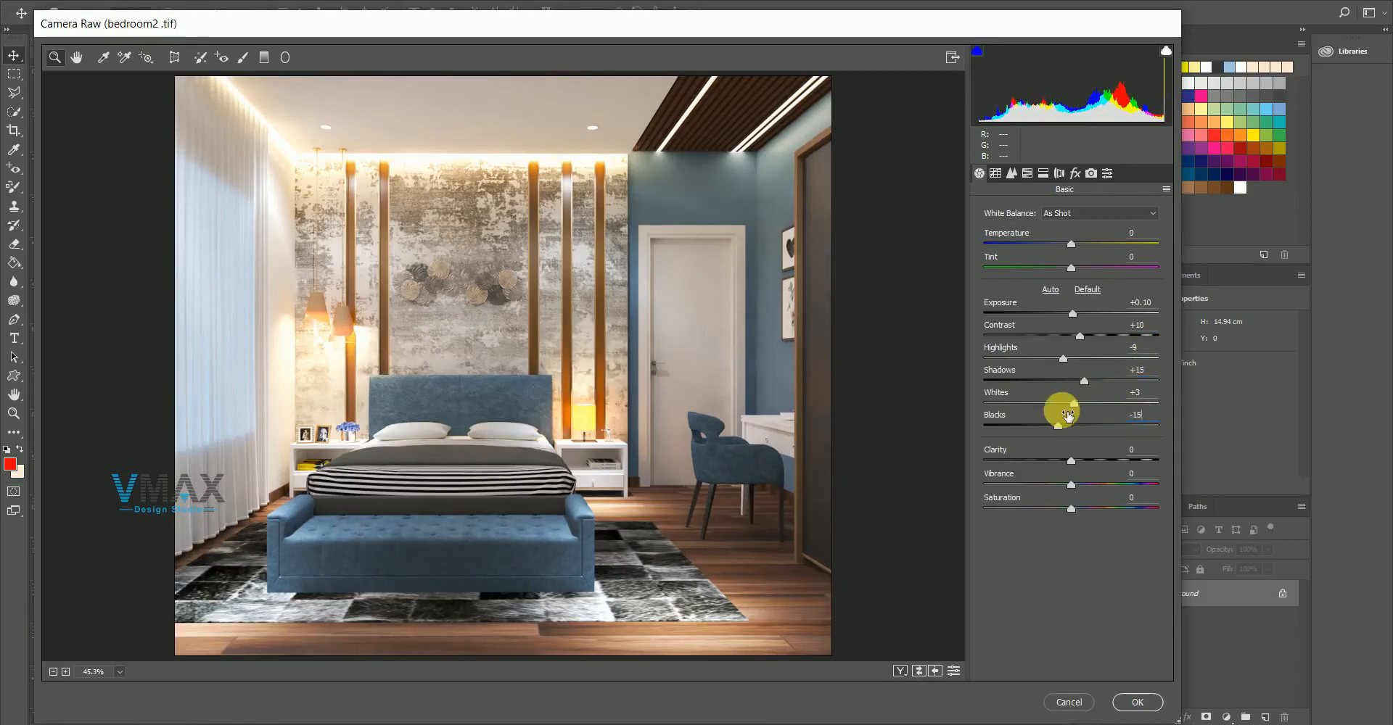
Set the Camera Raw clarity to +20 and vibrance to +5
{"action": "left_click", "coordinate": [1133, 450]}
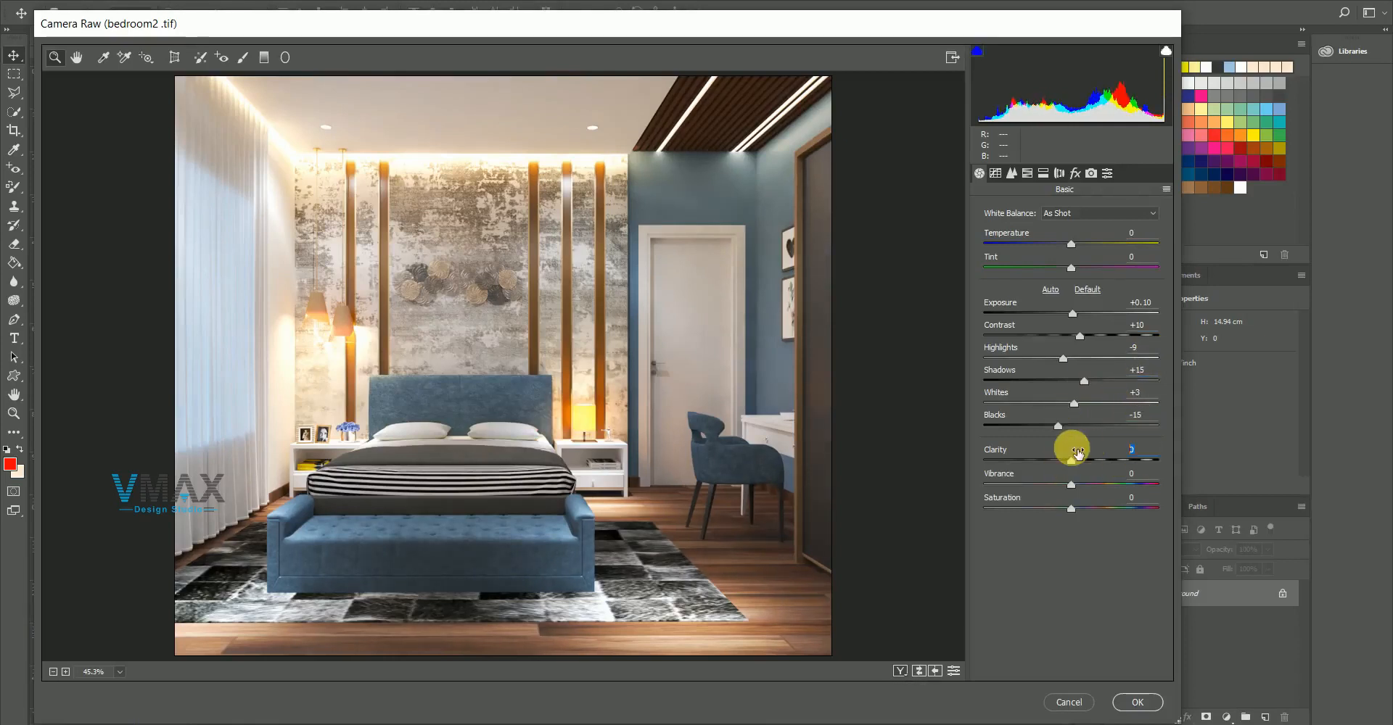
{"action": "type", "text": "20"}
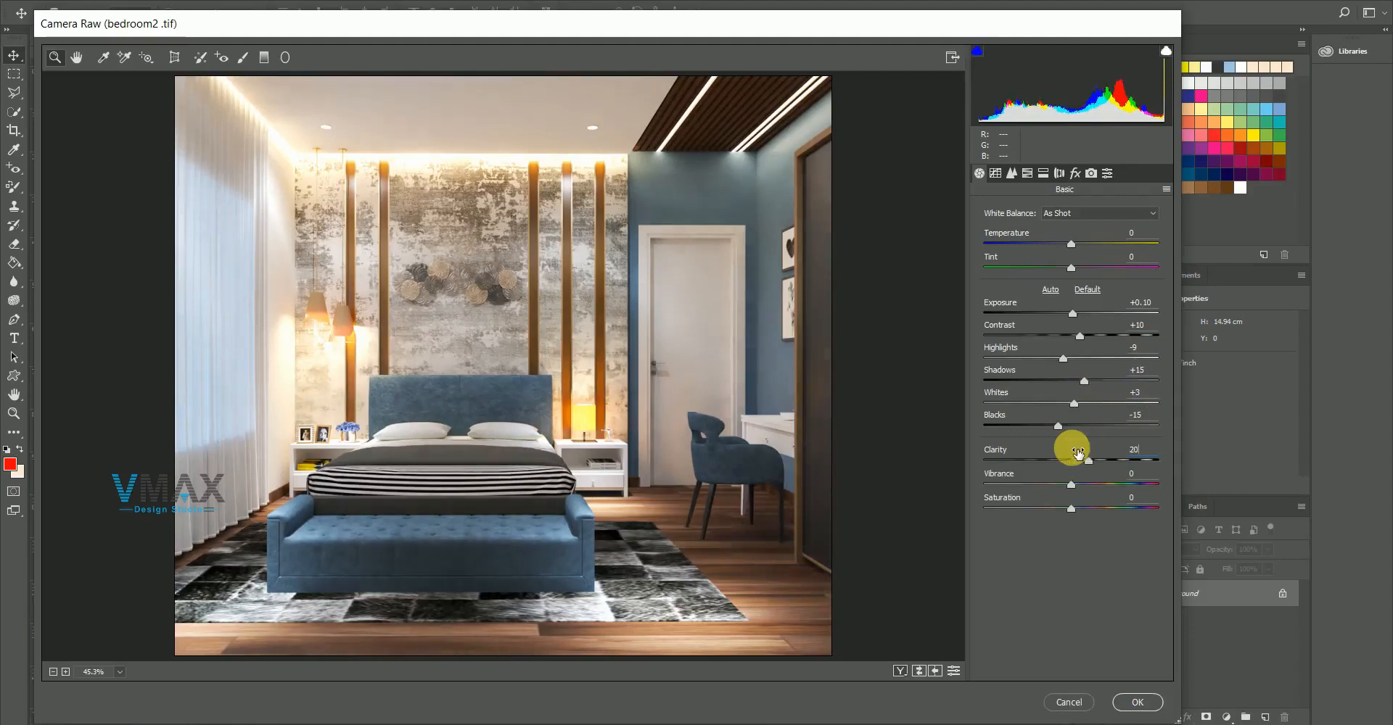
{"action": "left_click_drag", "start_coordinate": [1088, 466], "coordinate": [1103, 464]}
{"action": "type", "text": "20"}
{"action": "left_click", "coordinate": [1131, 479]}
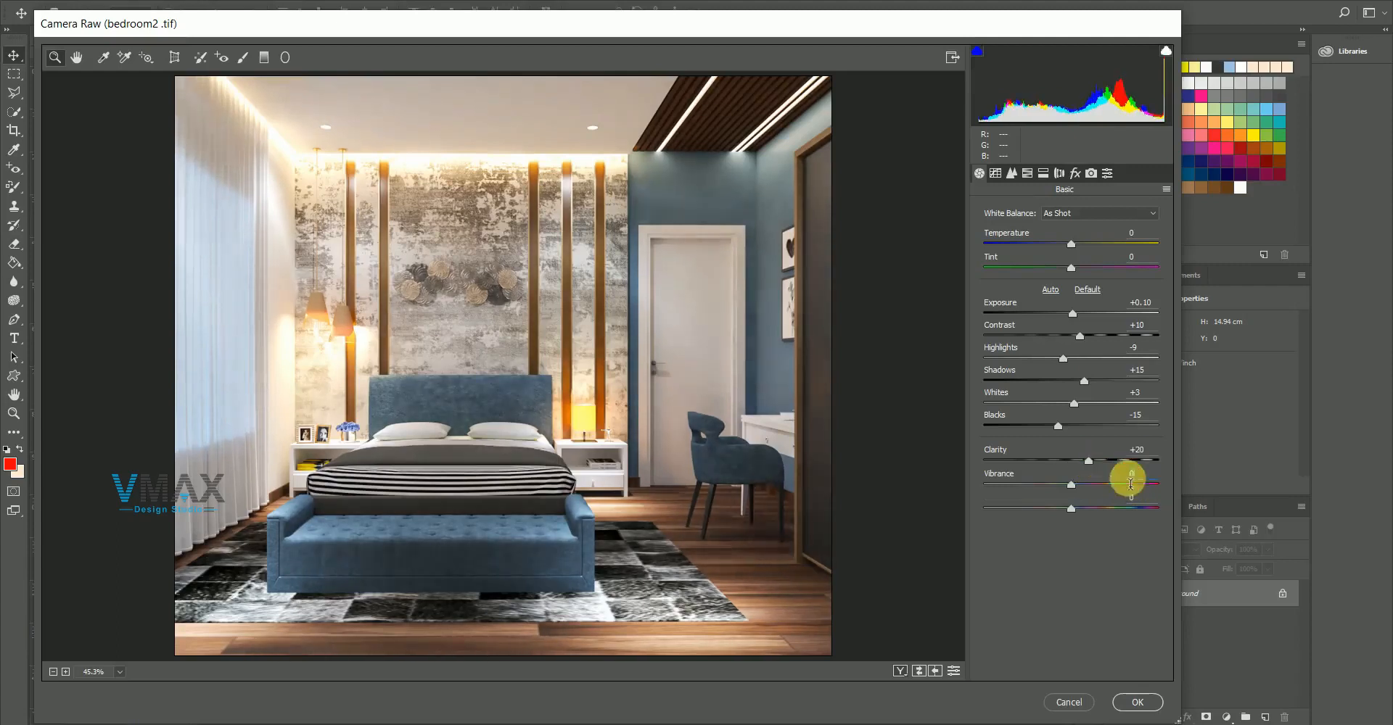
{"action": "left_click_drag", "start_coordinate": [1130, 484], "coordinate": [1102, 481]}
{"action": "type", "text": "5"}
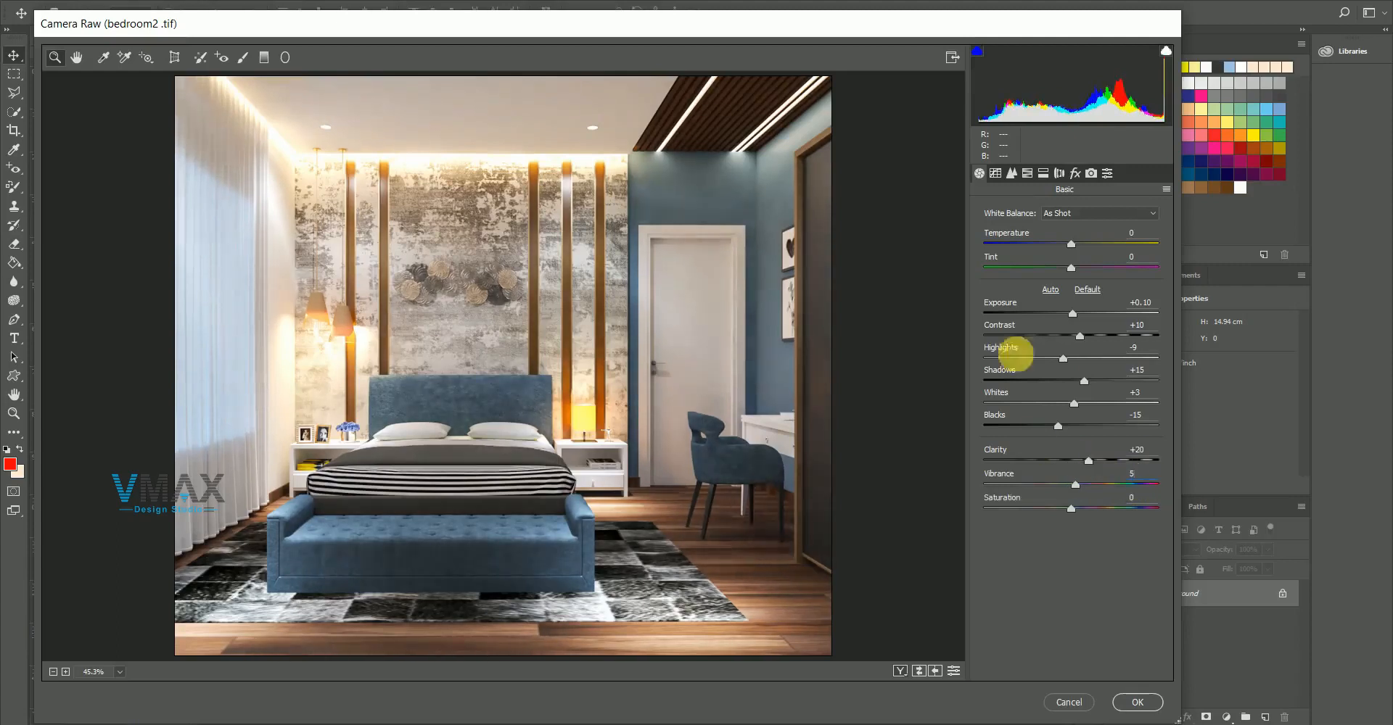
Show the Camera Raw sharpening settings and apply the filter to the bedroom image
{"action": "left_click", "coordinate": [1011, 172]}
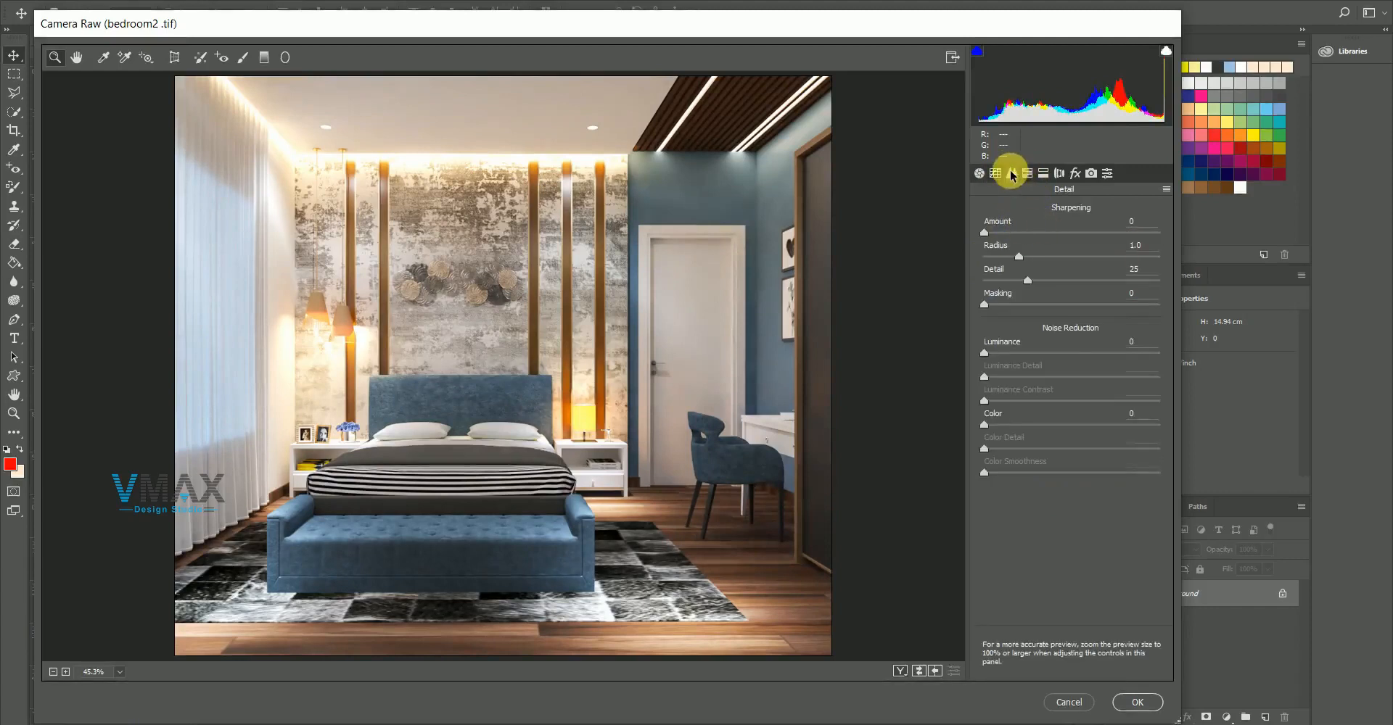
{"action": "left_click", "coordinate": [1133, 221]}
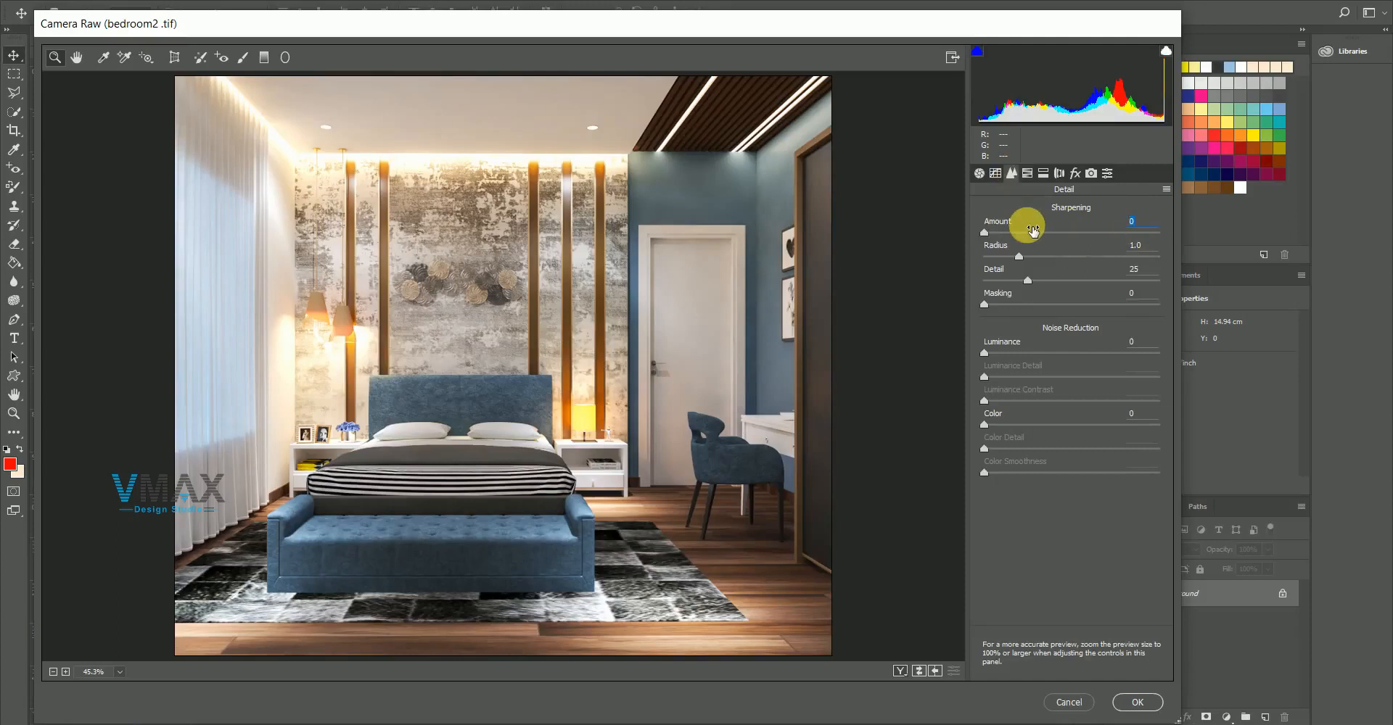
{"action": "left_click", "coordinate": [1153, 704]}
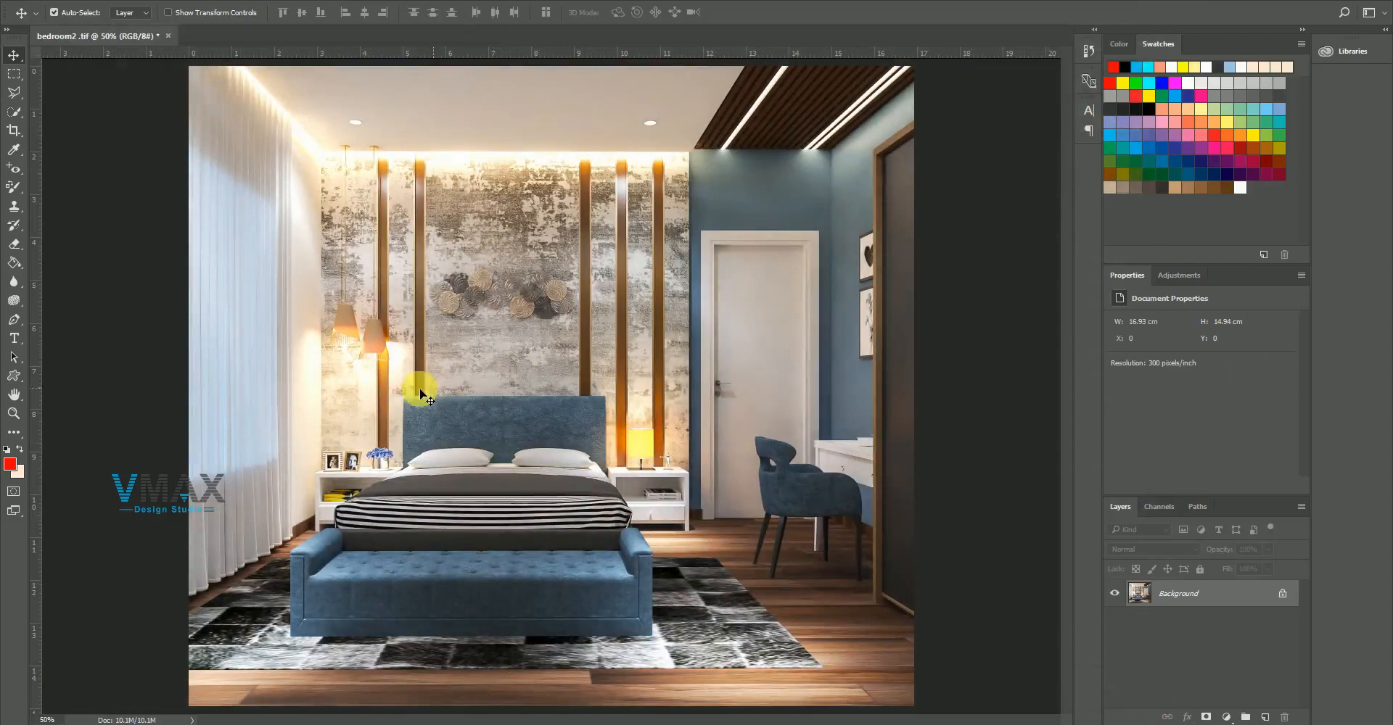
Start a Color Balance adjustment on the bedroom image and set the midtones' cyan-red level to -5
{"action": "left_click", "coordinate": [87, 2]}
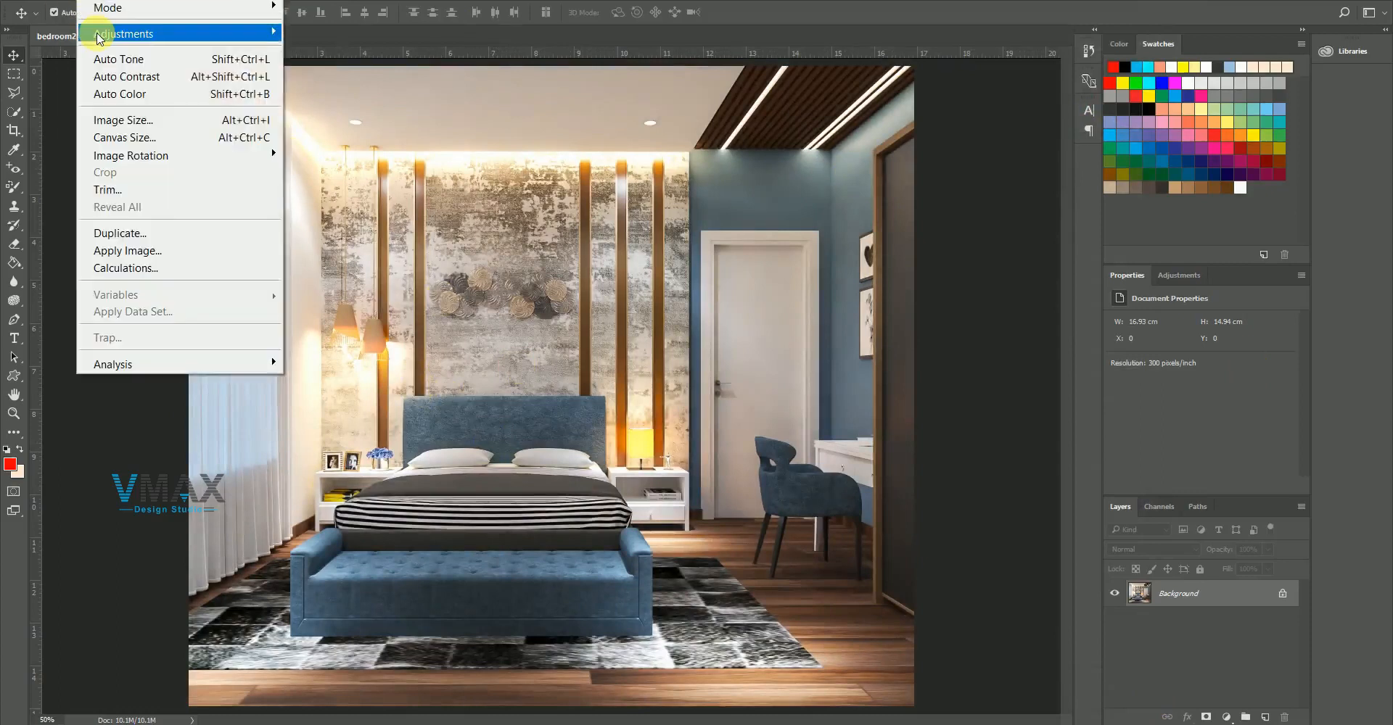
{"action": "mouse_move", "coordinate": [113, 33]}
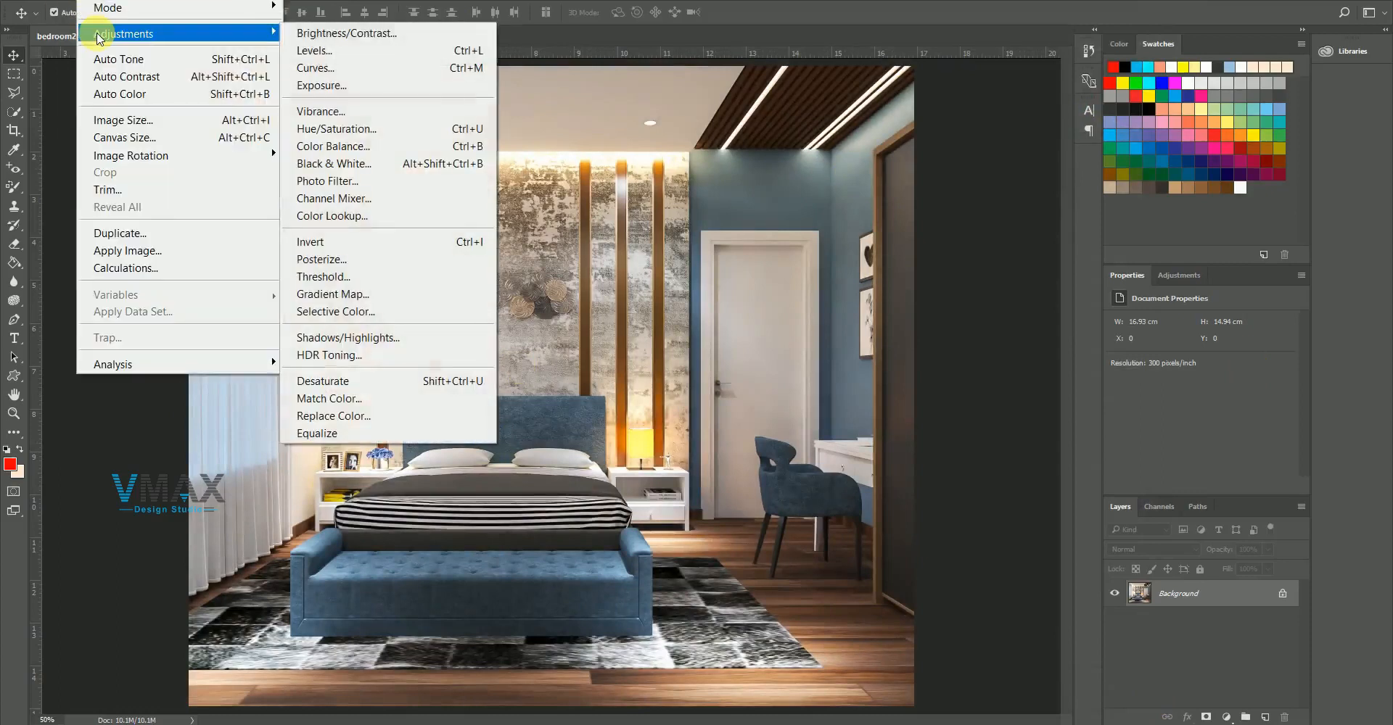
{"action": "left_click", "coordinate": [341, 146]}
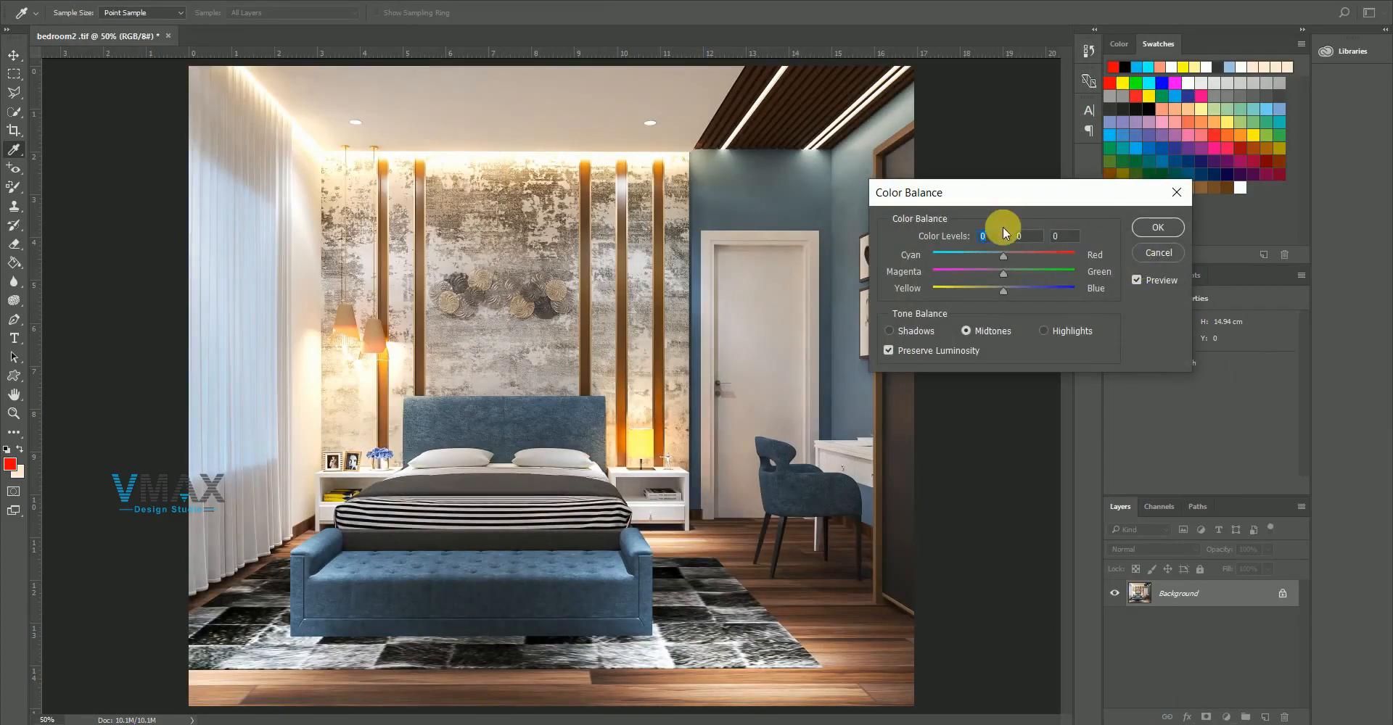
{"action": "type", "text": "-5"}
Set the highlights' cyan-red level to -5 and yellow-blue level to +5, and apply the colour balance
{"action": "left_click", "coordinate": [1061, 331]}
{"action": "left_click", "coordinate": [998, 238]}
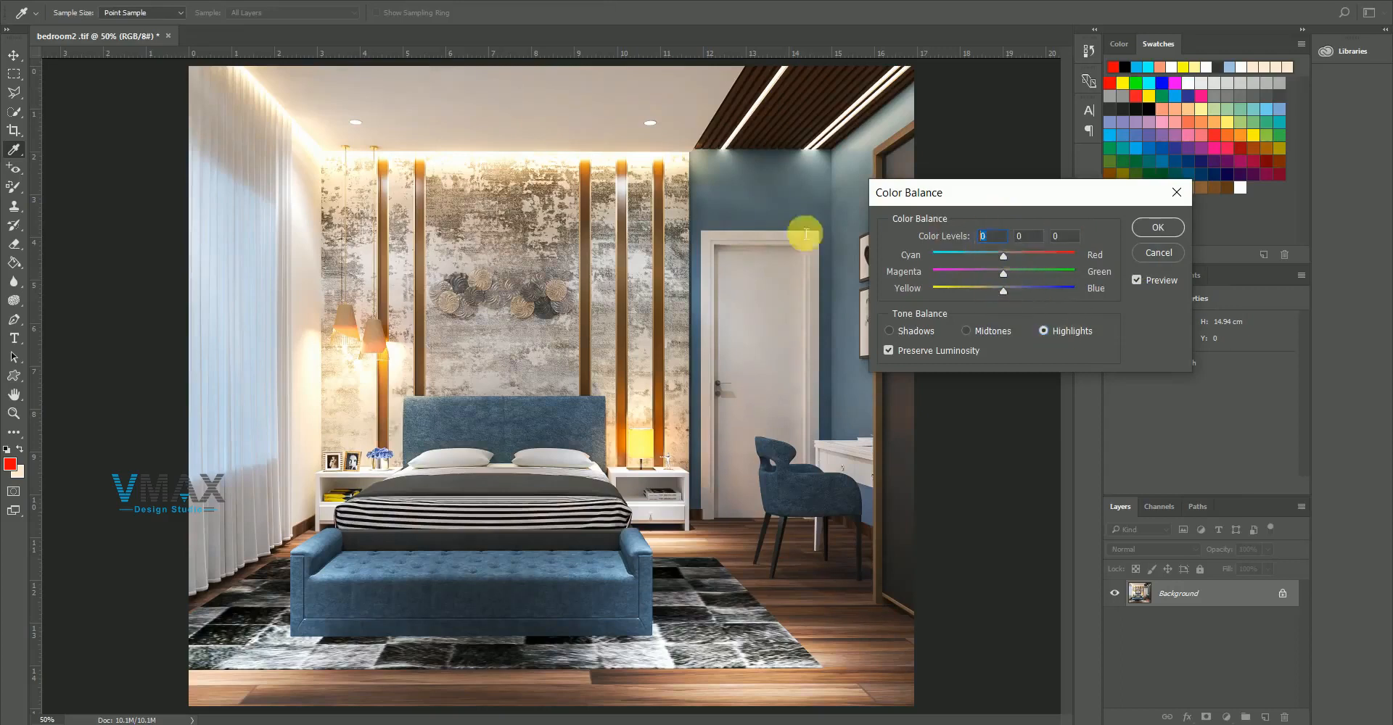
{"action": "type", "text": "-5"}
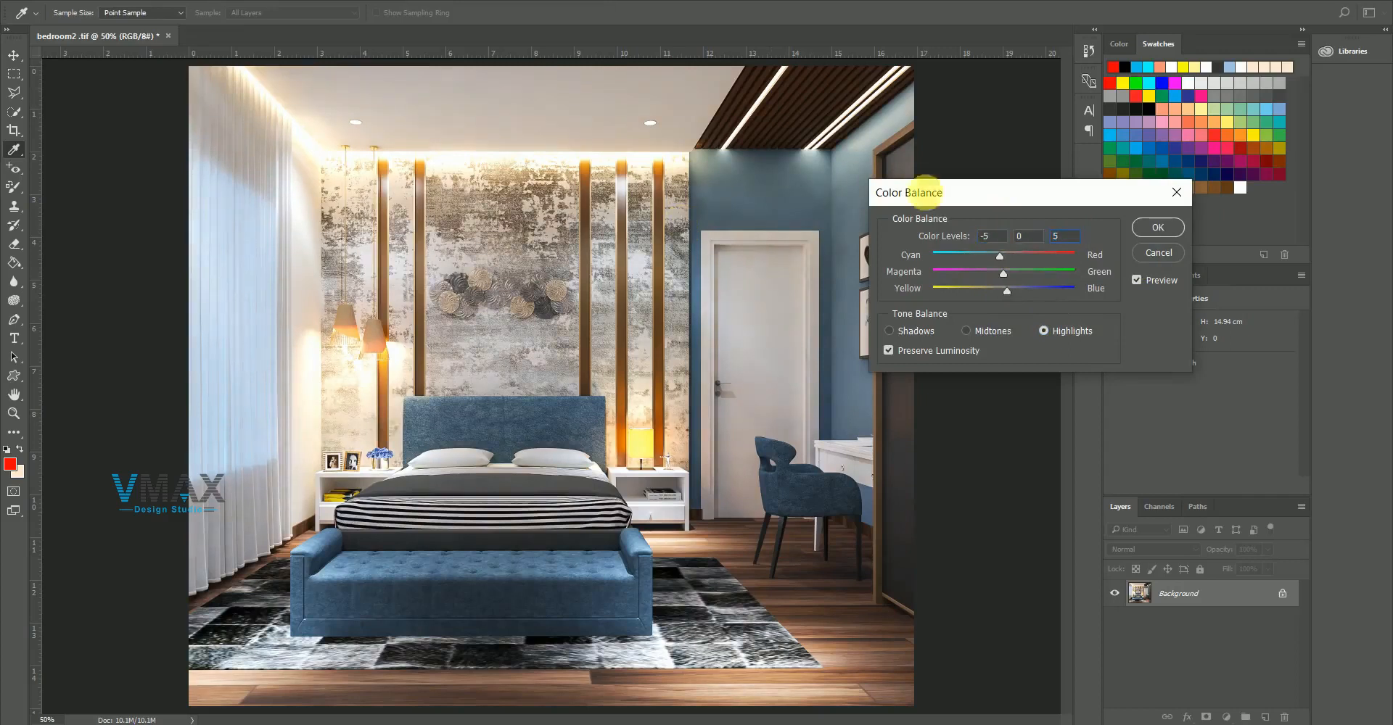
{"action": "left_click", "coordinate": [1168, 226]}
{"action": "key", "text": "v"}
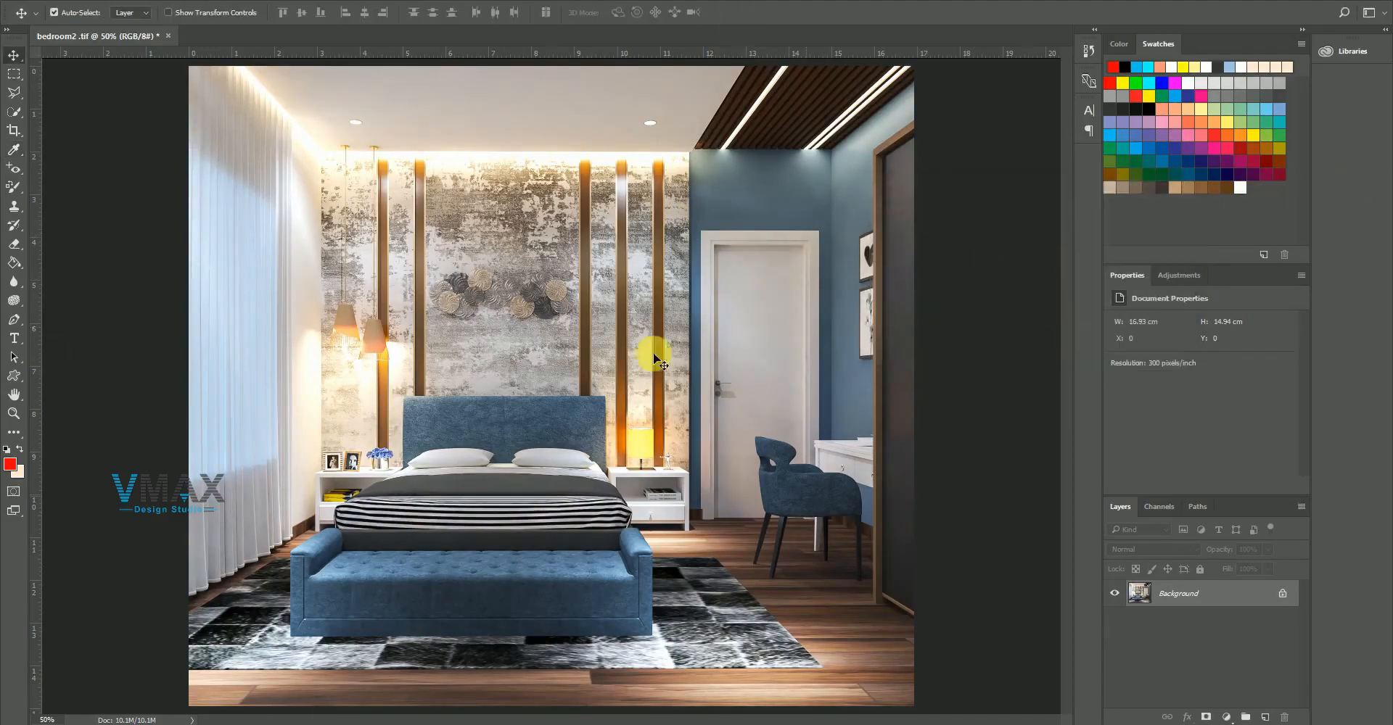
Save the image in the renders folder as a JPEG named "bedroom 2 final hd" with maximum quality 12
{"action": "left_click", "coordinate": [37, 2]}
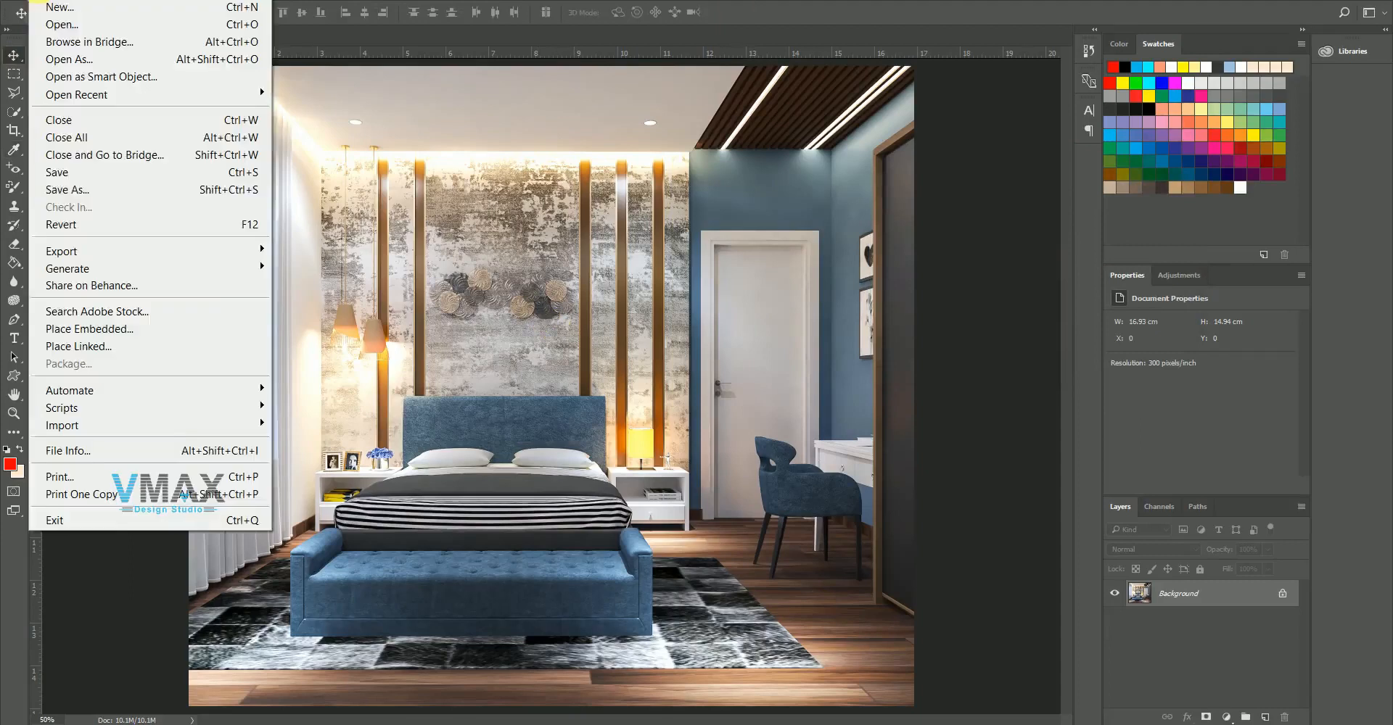
{"action": "left_click", "coordinate": [67, 186]}
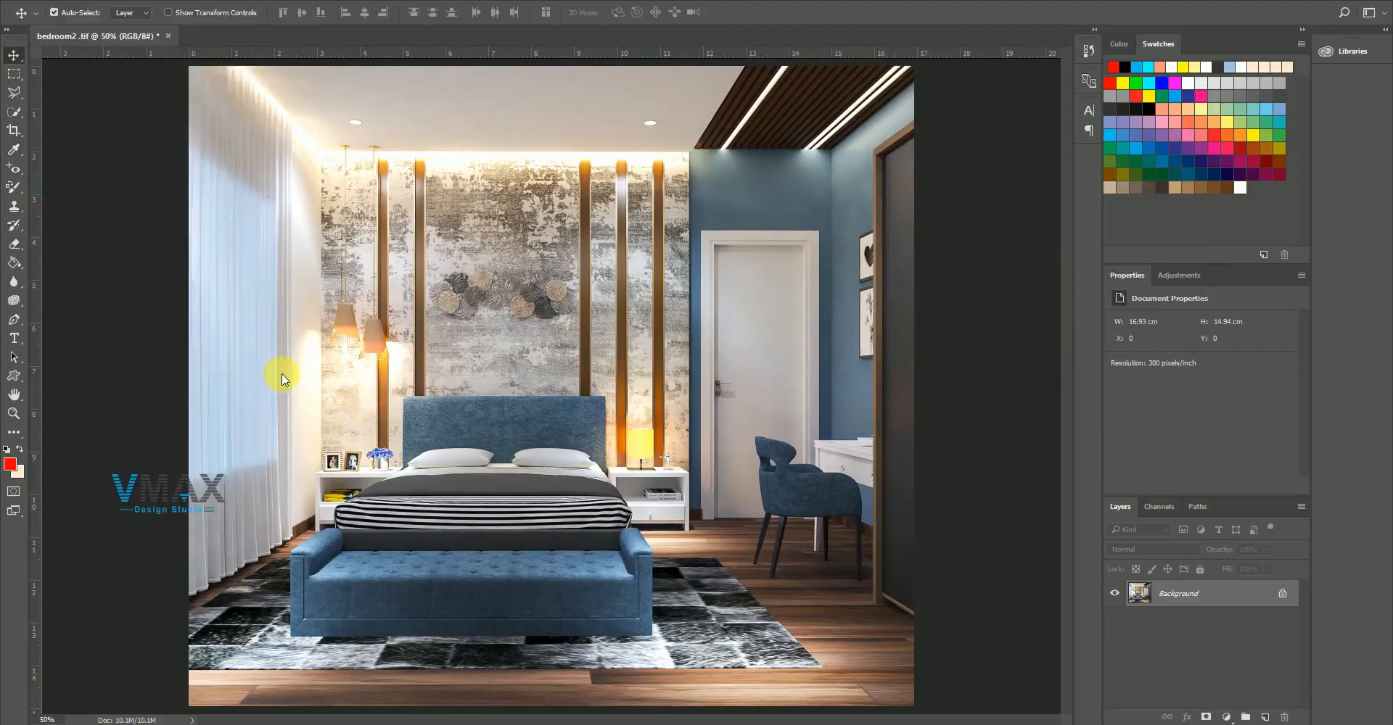
{"action": "key", "text": "ctrl+shift+s"}
{"action": "left_click", "coordinate": [265, 427]}
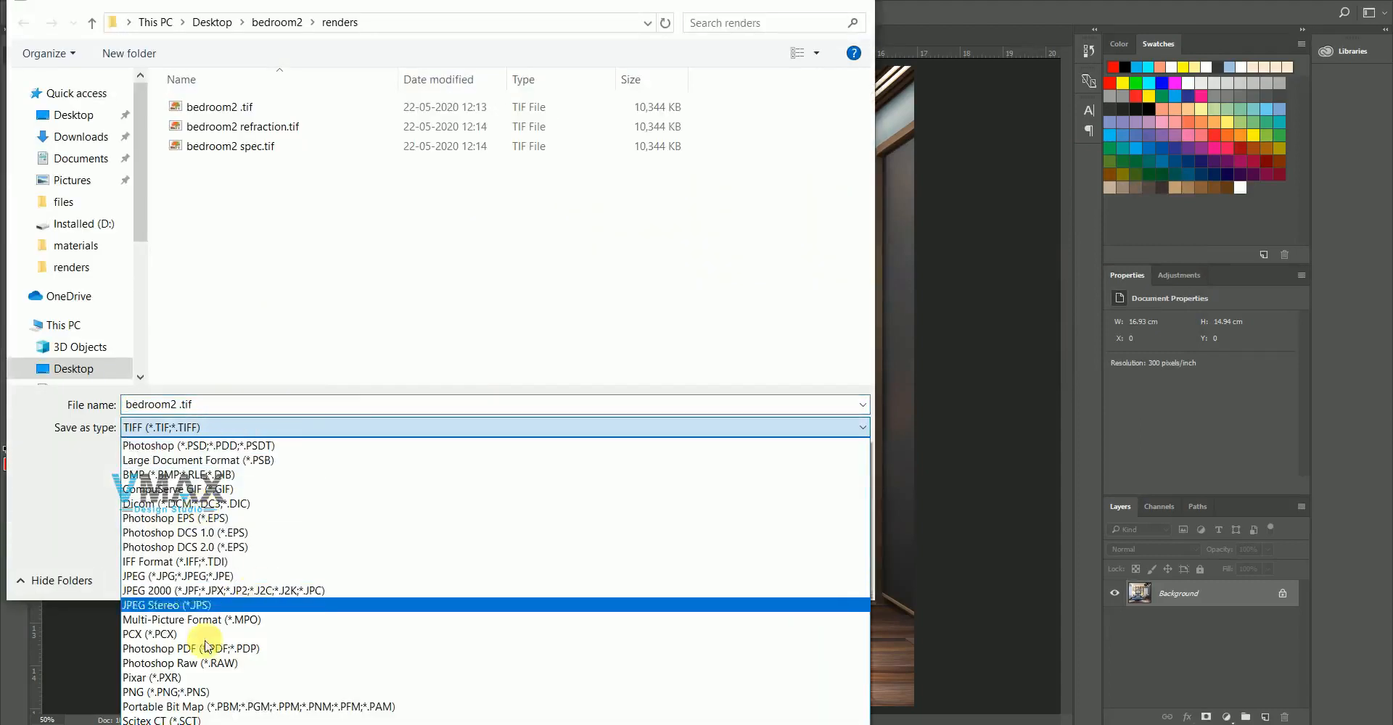
{"action": "left_click", "coordinate": [211, 576]}
{"action": "left_click", "coordinate": [272, 408]}
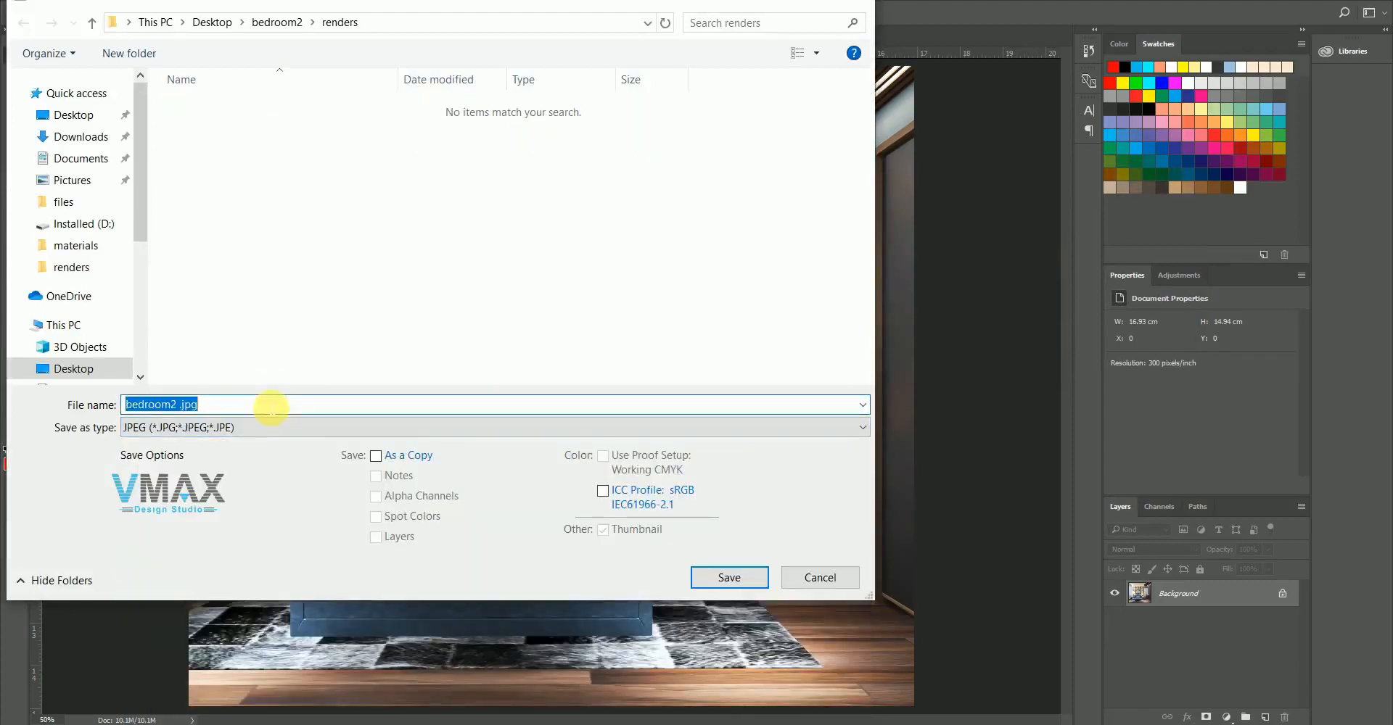
{"action": "type", "text": "bedroom"}
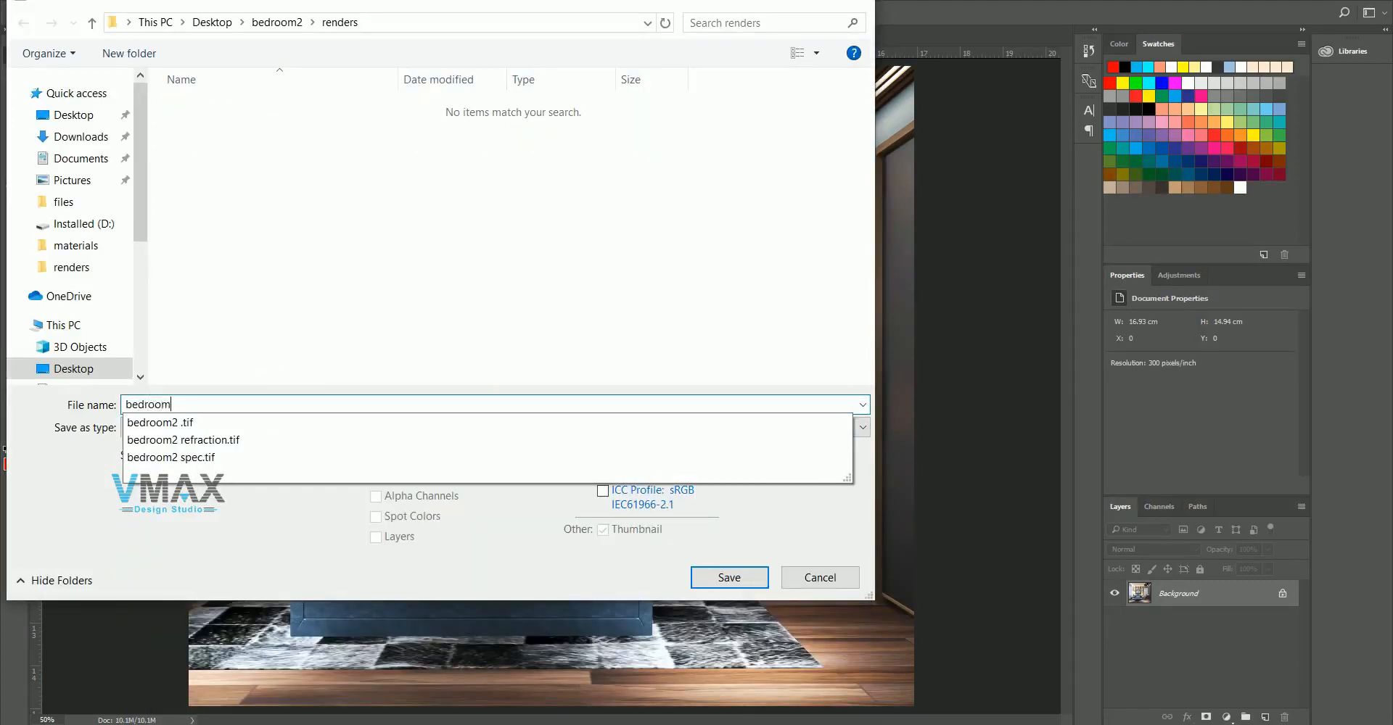
{"action": "type", "text": " 2 fina"}
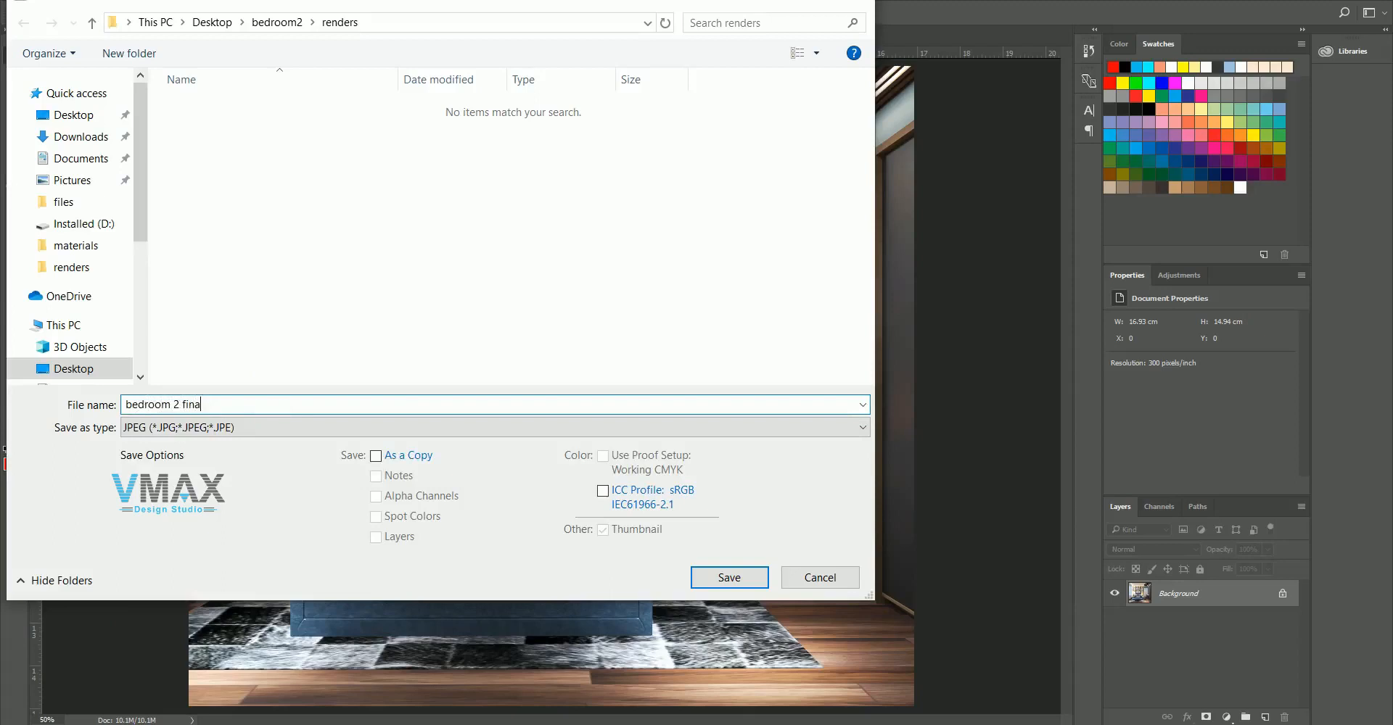
{"action": "type", "text": "l hd"}
{"action": "left_click", "coordinate": [717, 577]}
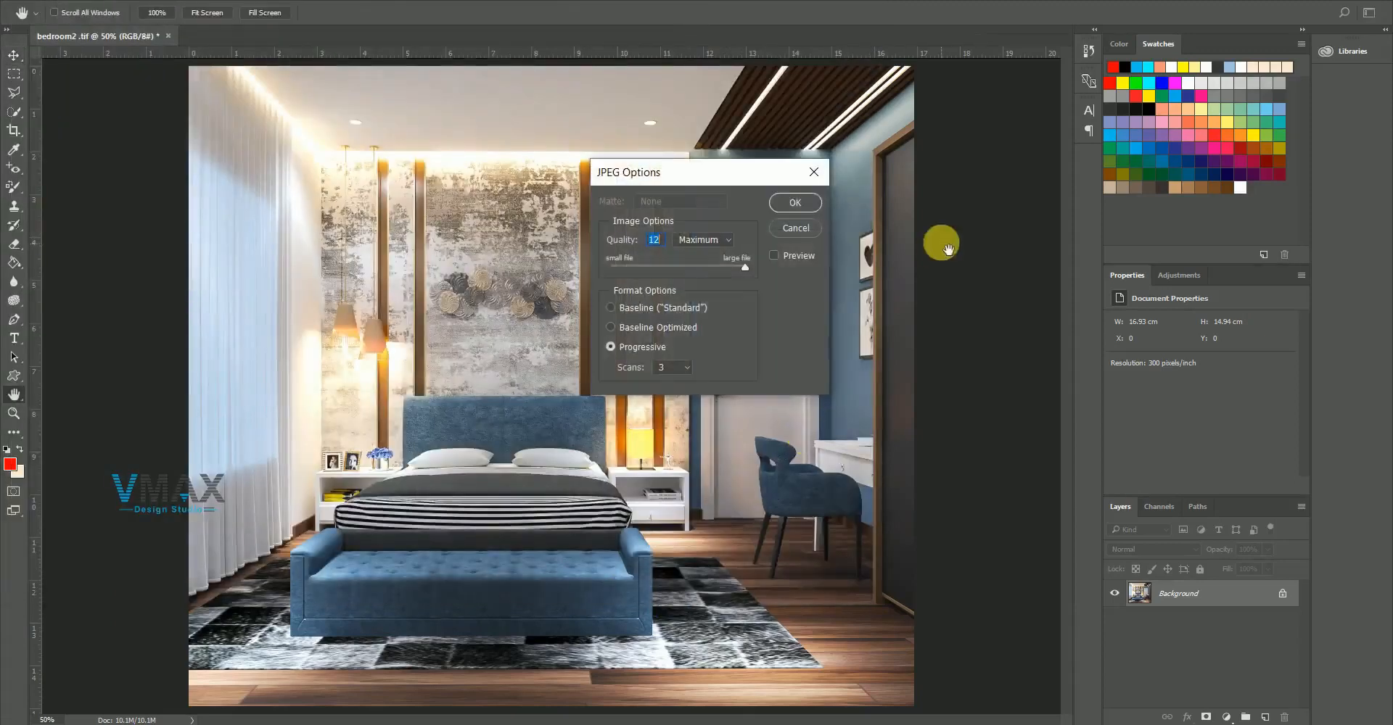
{"action": "left_click", "coordinate": [815, 205]}
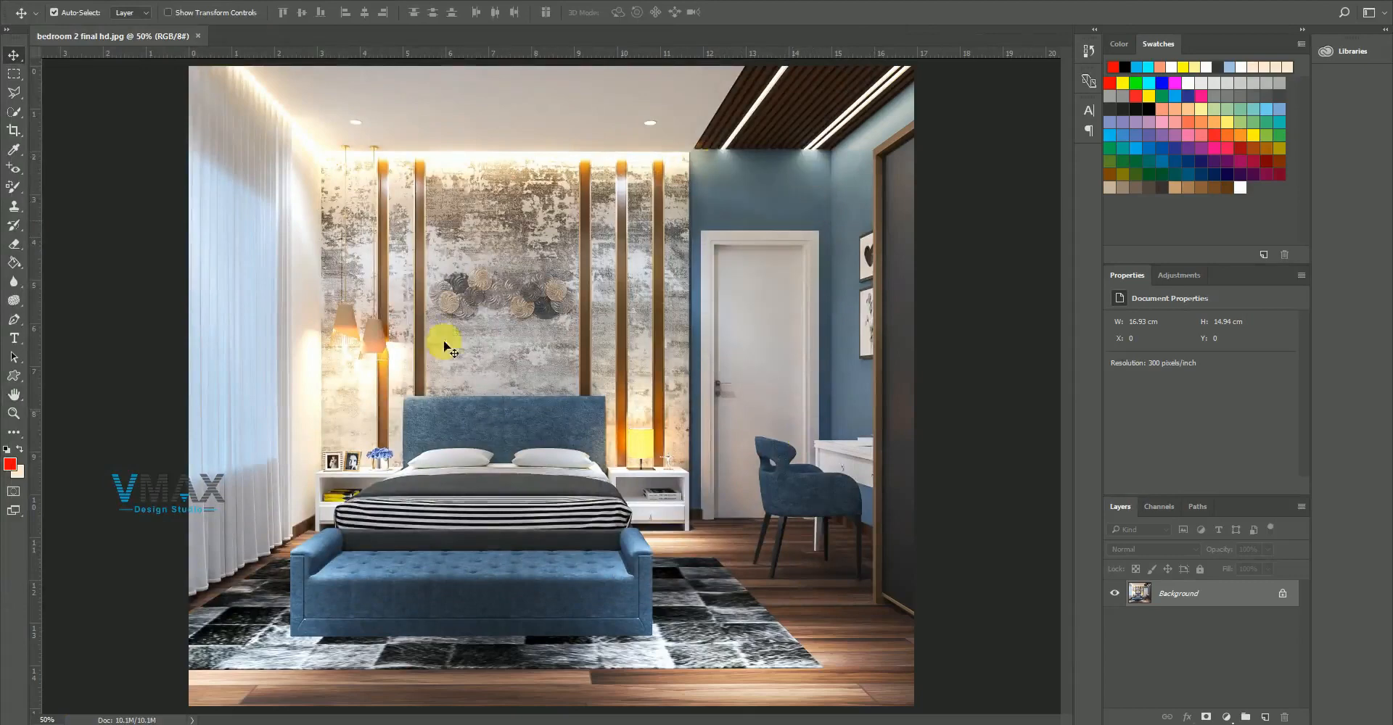
Switch to the renders folder in File Explorer, open bedroom 2 final hd.jpg in Photos and compare it with the other renders
{"action": "left_click", "coordinate": [419, 722]}
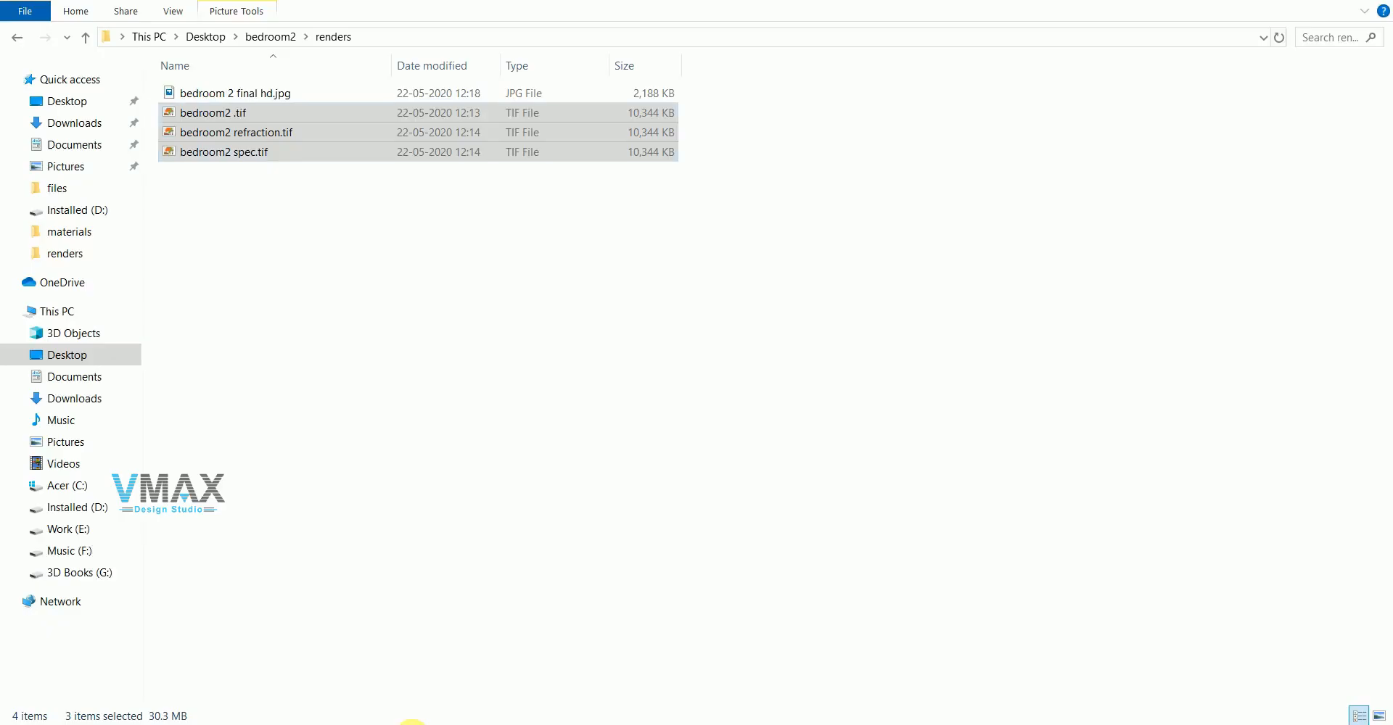
{"action": "double_click", "coordinate": [220, 92]}
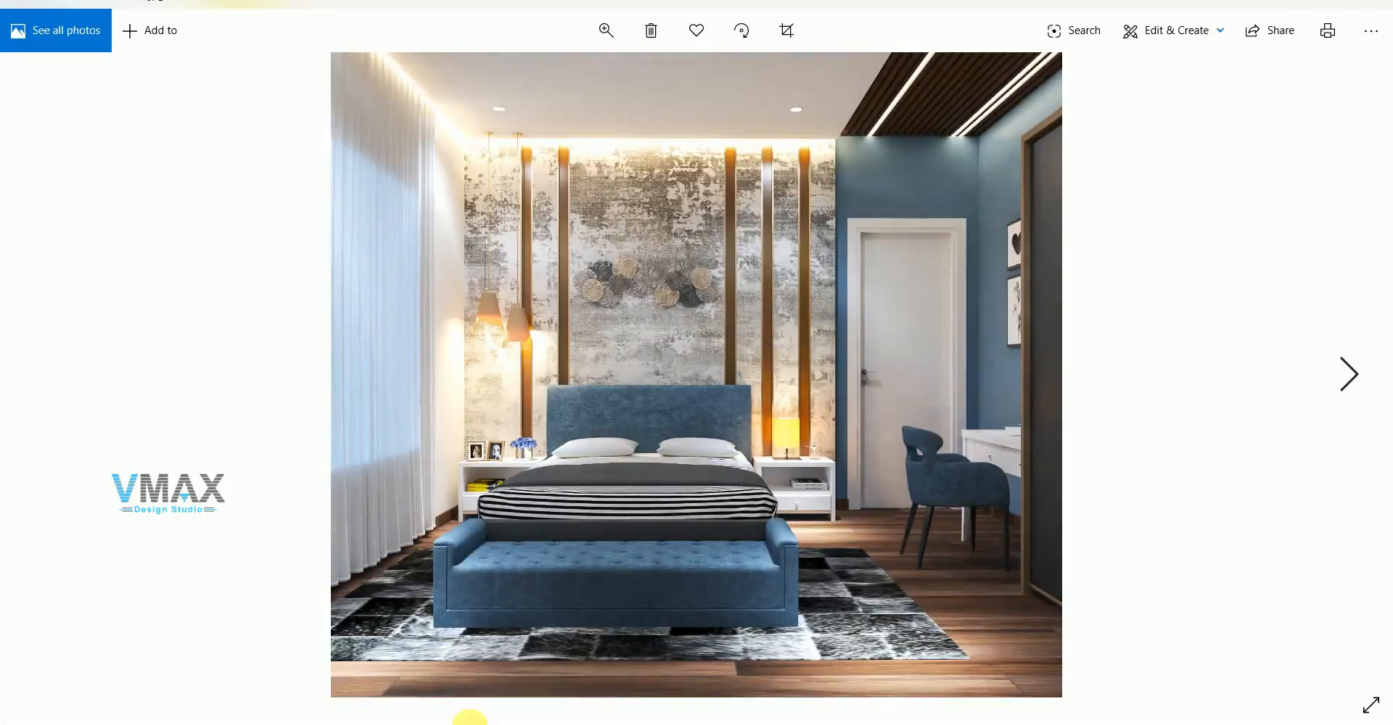
{"action": "left_click", "coordinate": [1351, 385]}
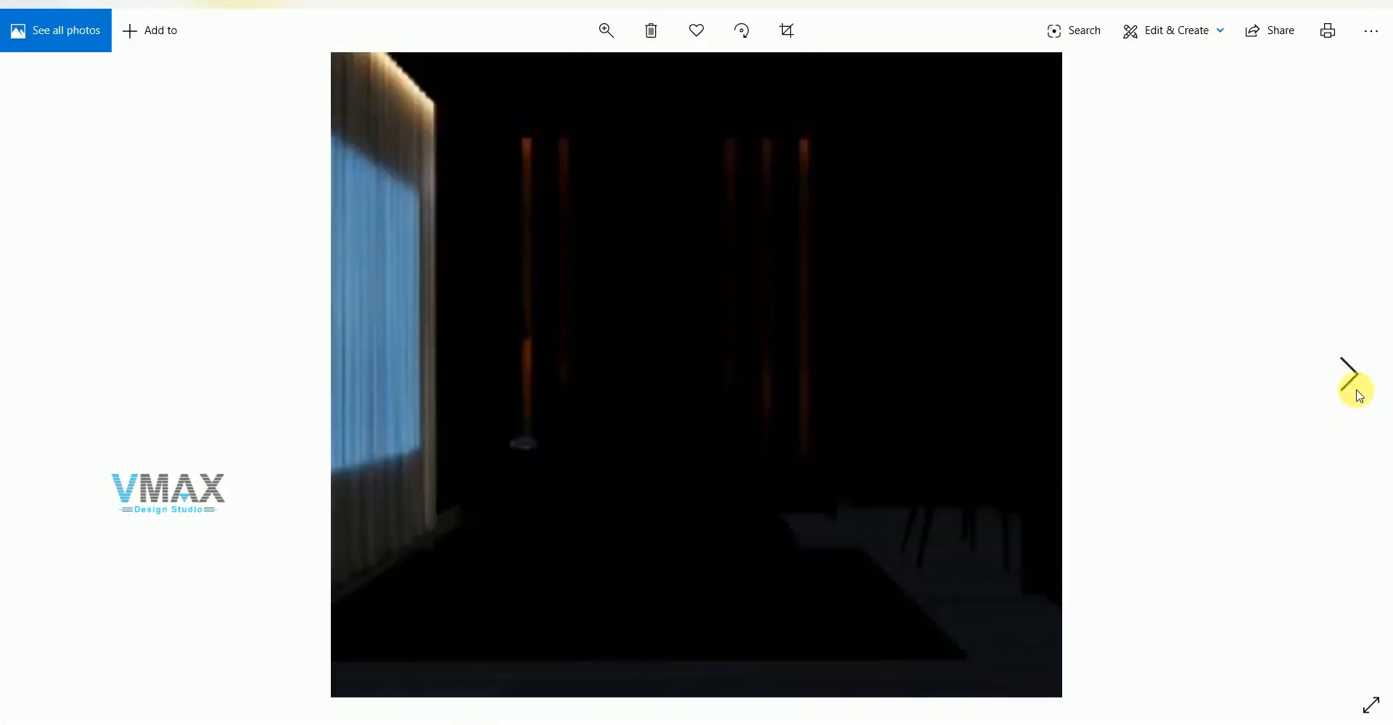
{"action": "left_click", "coordinate": [50, 376]}
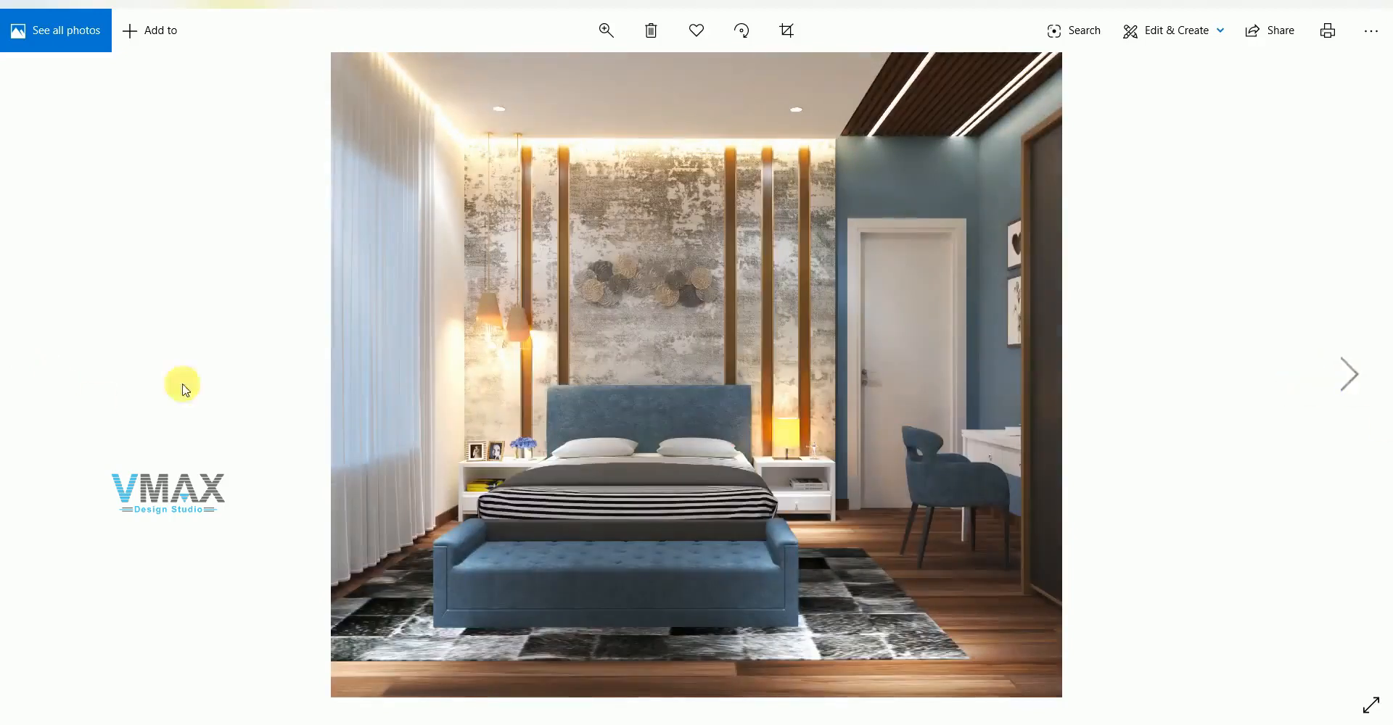
{"action": "left_click", "coordinate": [46, 392]}
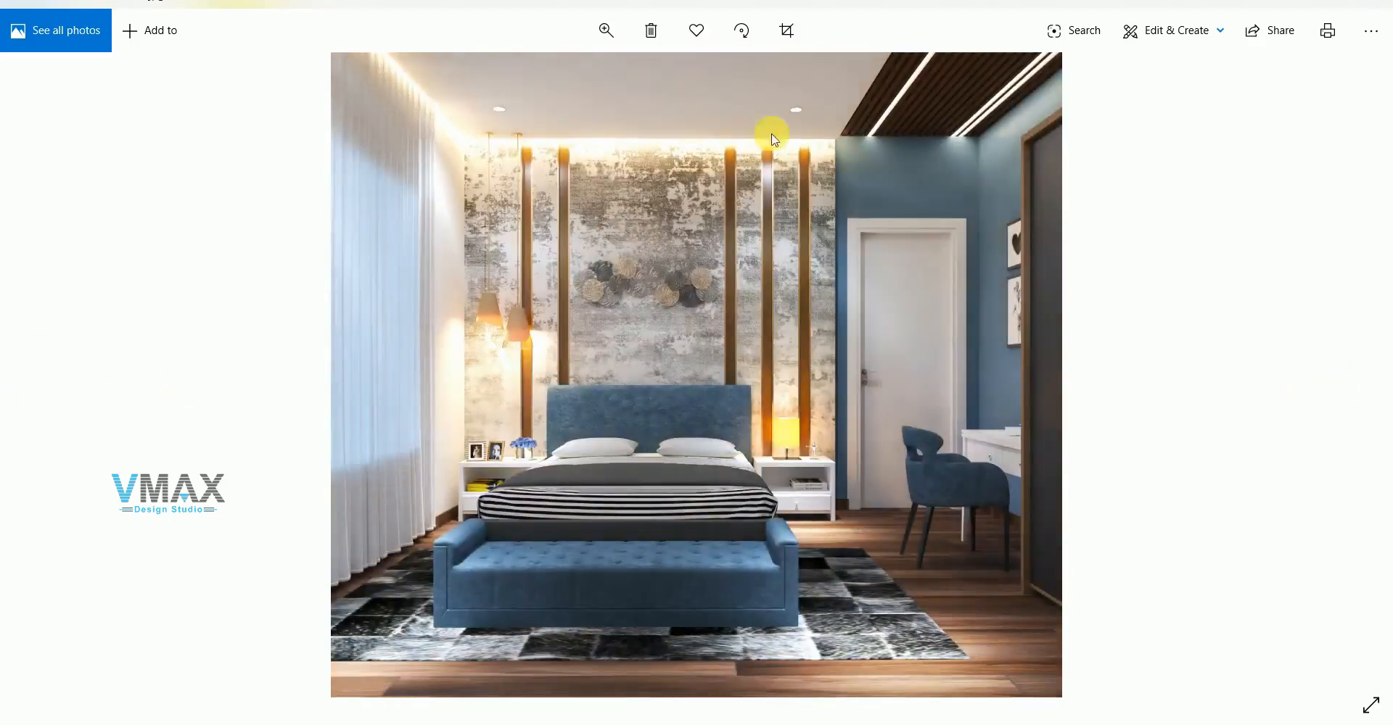